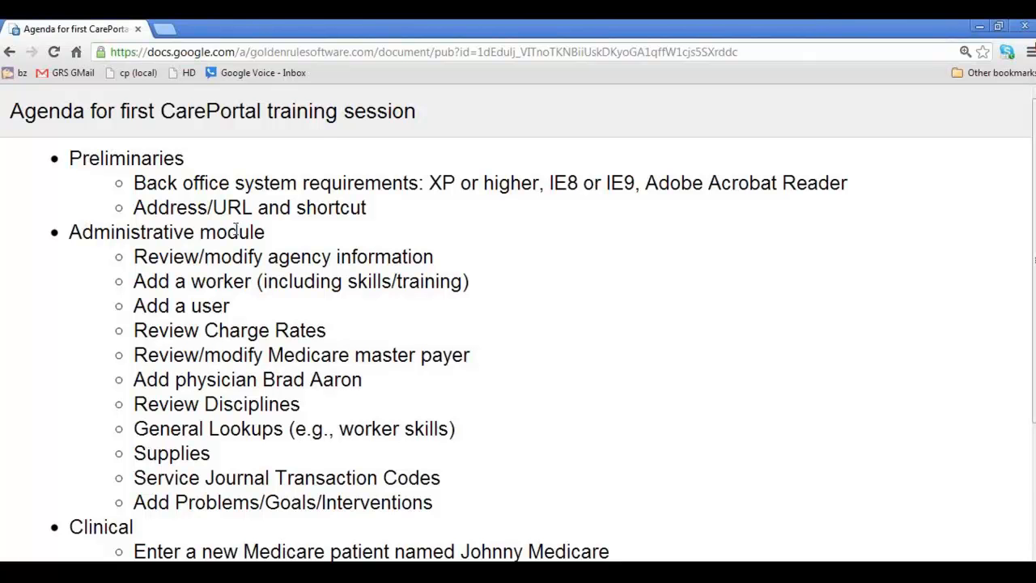
Step: Review the first CarePortal training agenda and switch to the CarePortal login window
left_click(777, 567)
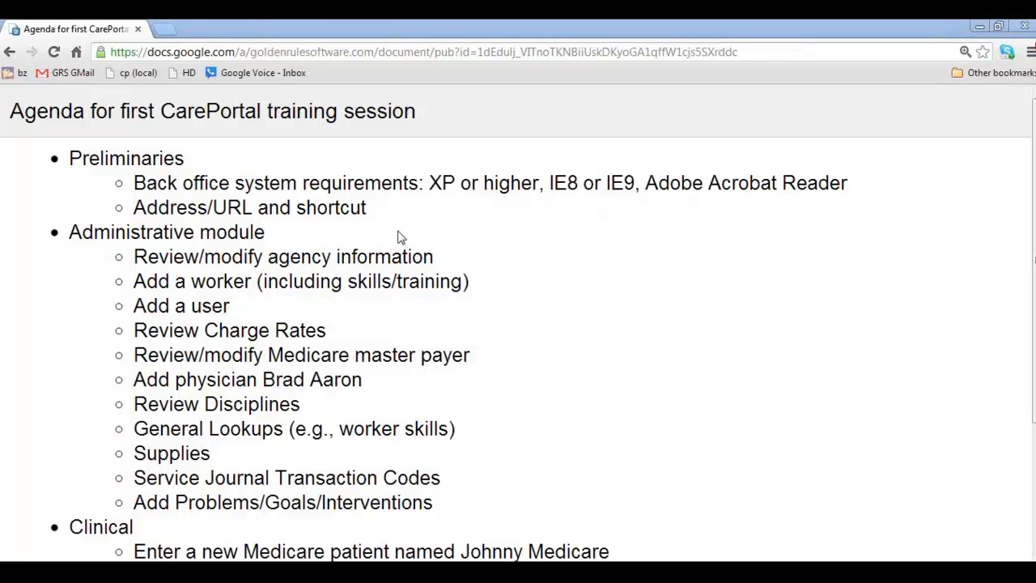
key("alt+Tab")
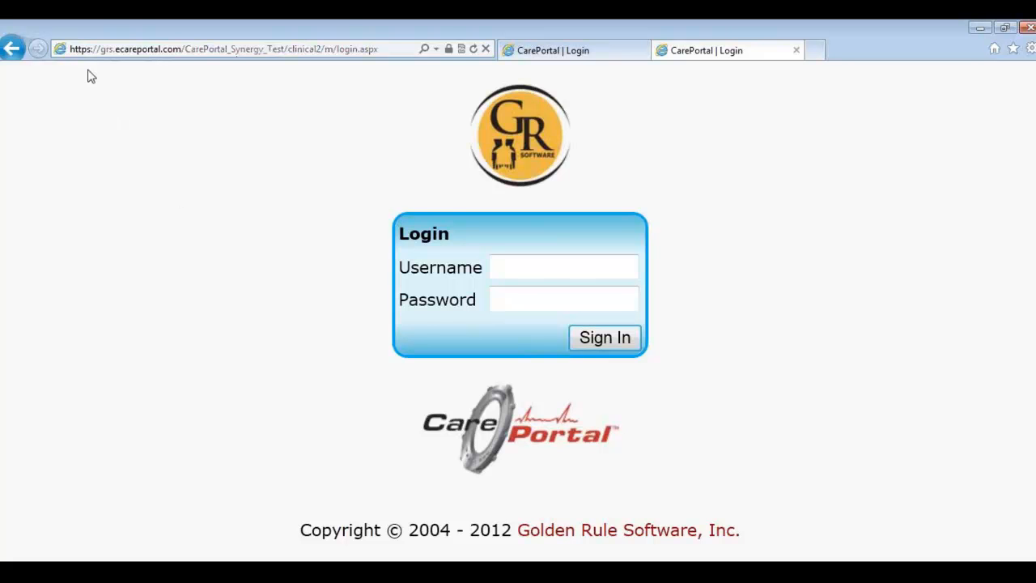
Step: Decline to put a CarePortal shortcut on the desktop
right_click(234, 239)
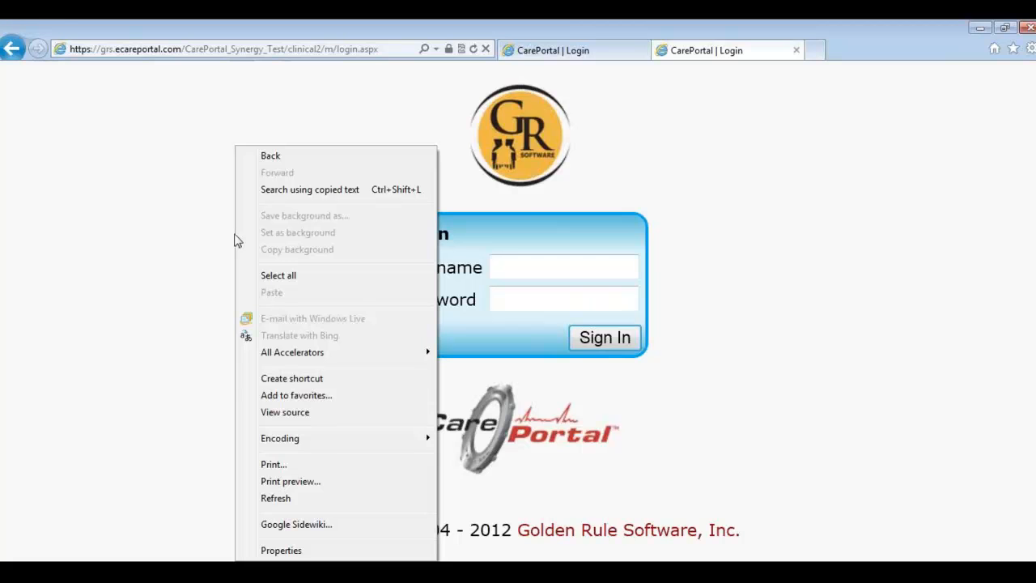
left_click(293, 381)
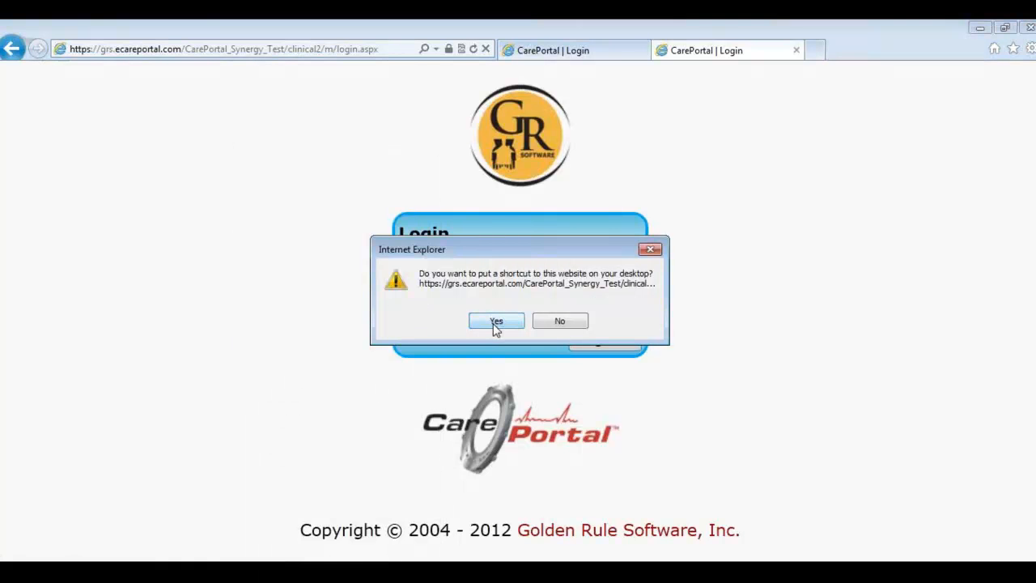
left_click(553, 324)
Step: Sign in with the training username and password, then return to the agenda
left_click(518, 268)
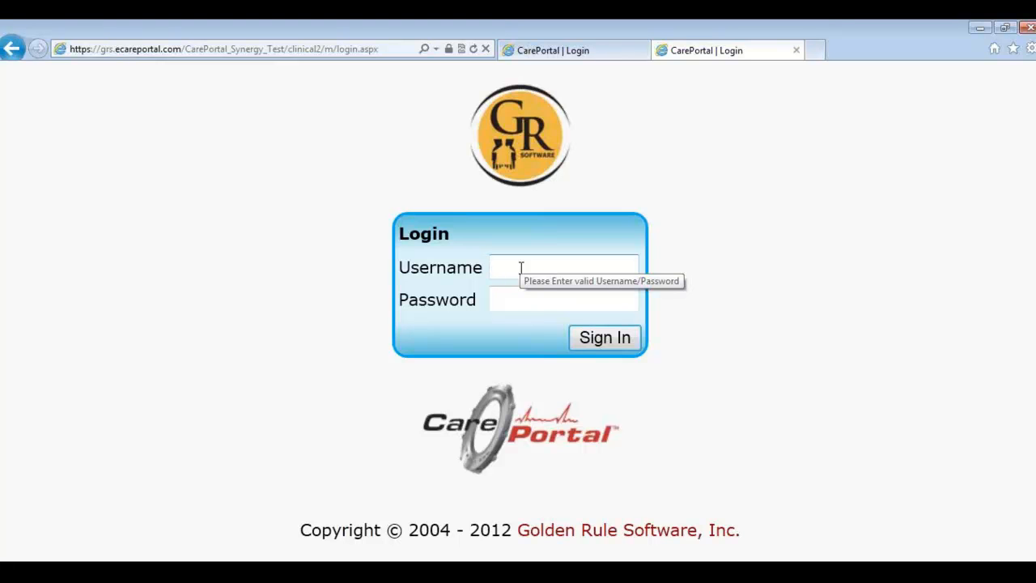
type("c")
key("BackSpace")
type("ken")
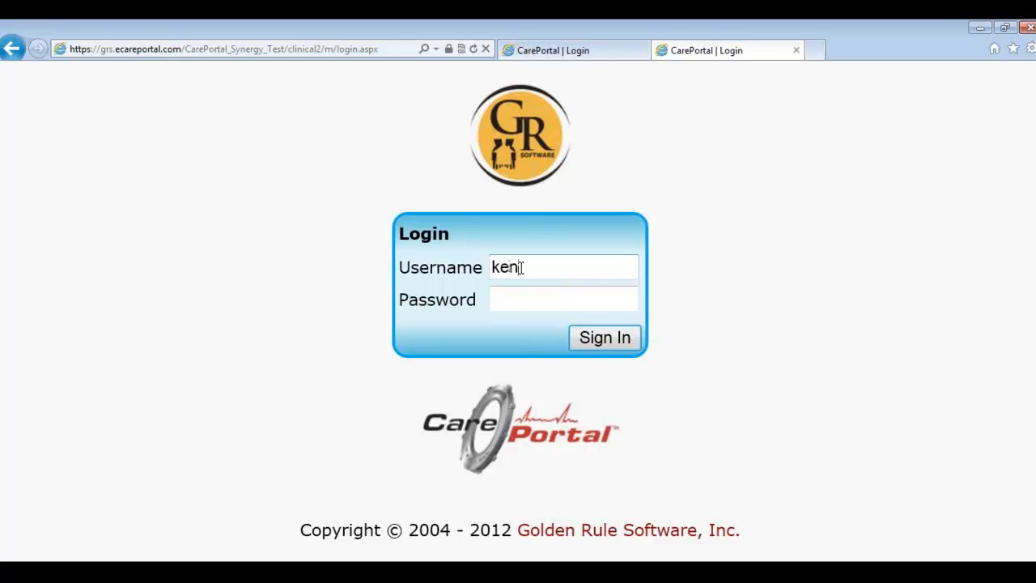
key("Tab")
type("*********")
key("Tab")
key("Return")
type("*********")
key("Tab")
key("Return")
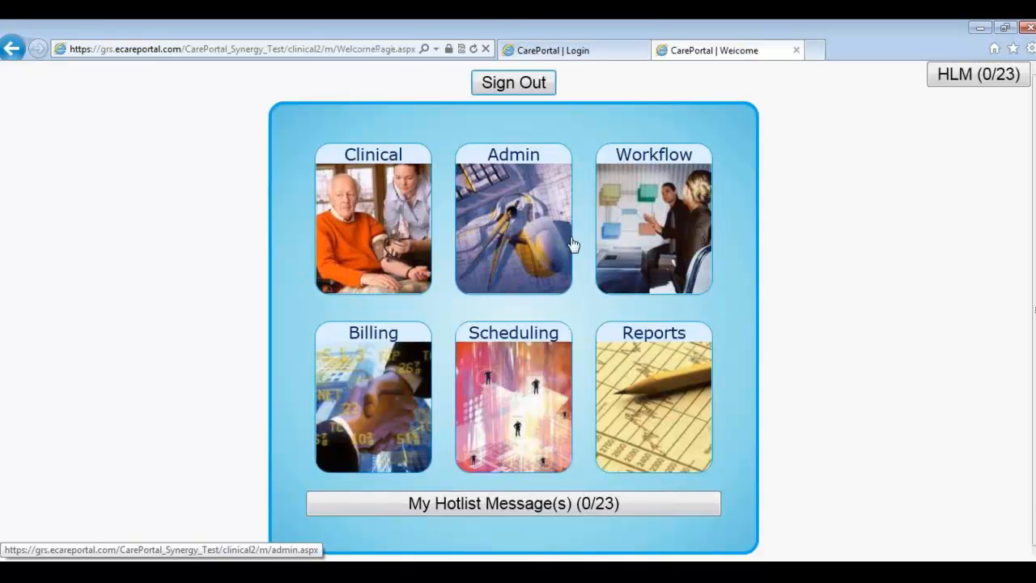
key("alt+Tab")
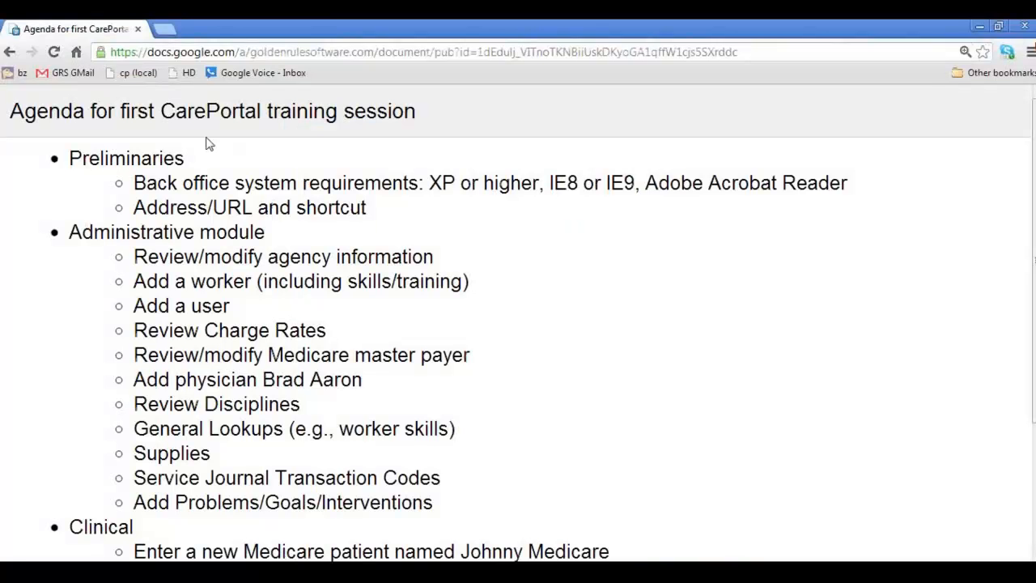
Step: Highlight the 'Administrative module' agenda line and switch back to CarePortal
left_click_drag(70, 234, 264, 234)
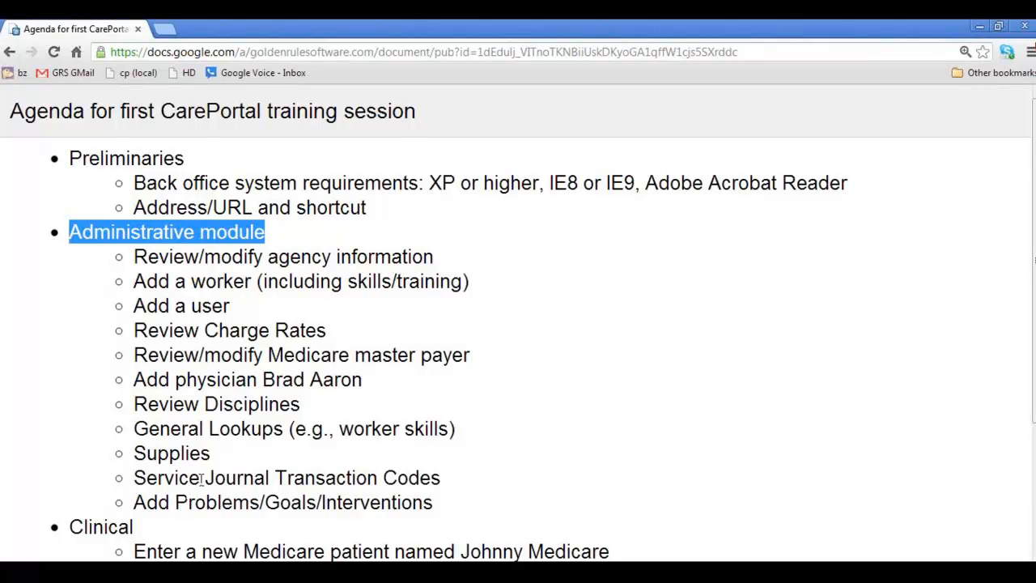
key("alt+Tab")
Step: Open the Admin module's Agencies list showing Acme Home Health
left_click(517, 223)
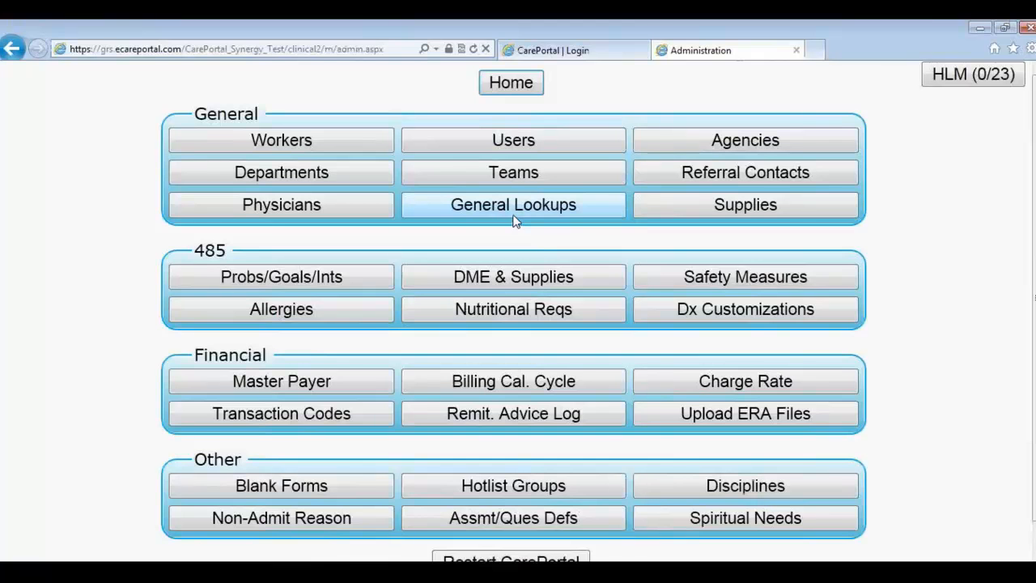
left_click(695, 149)
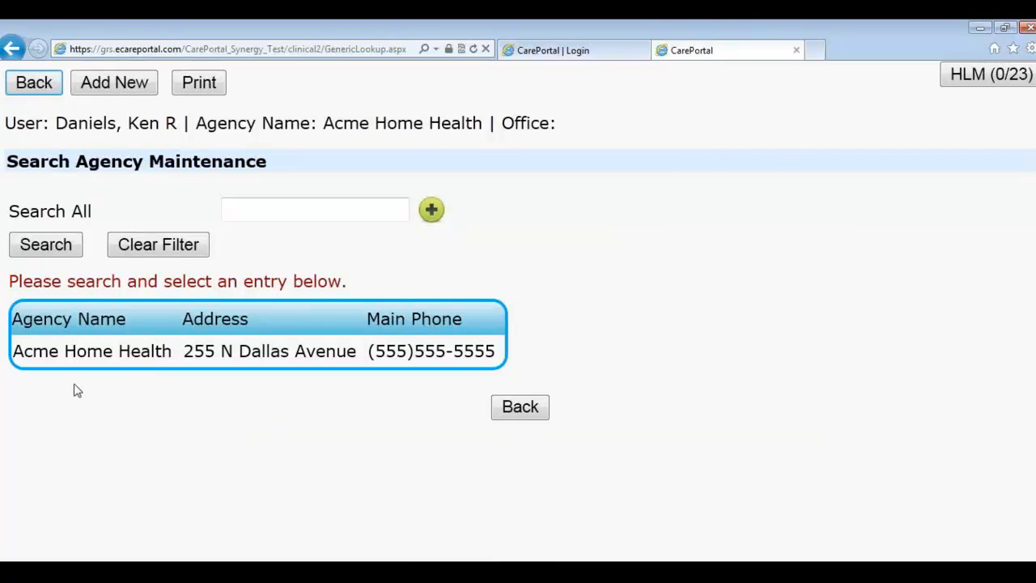
left_click(71, 353)
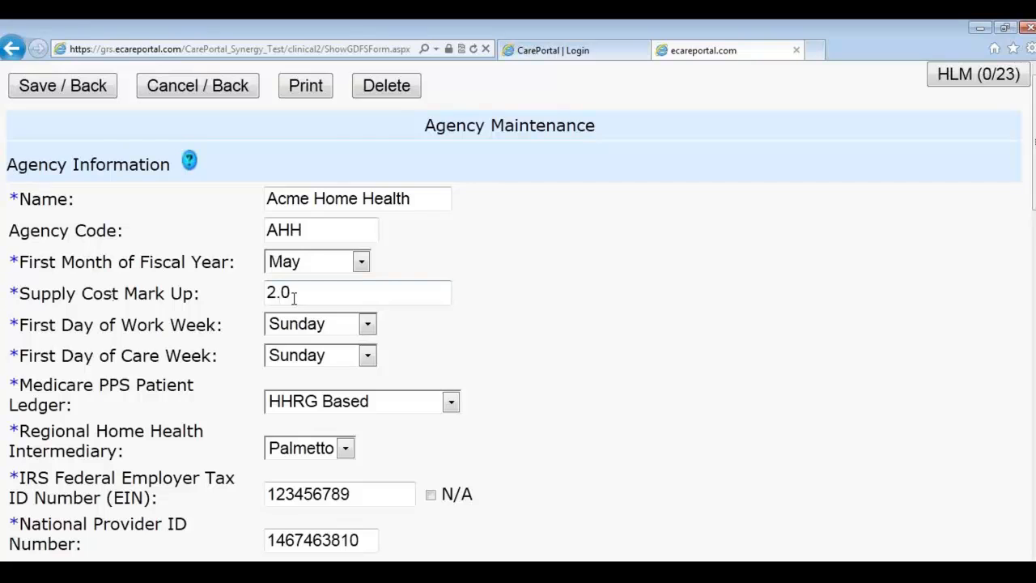
scroll(297, 297, "down", 3)
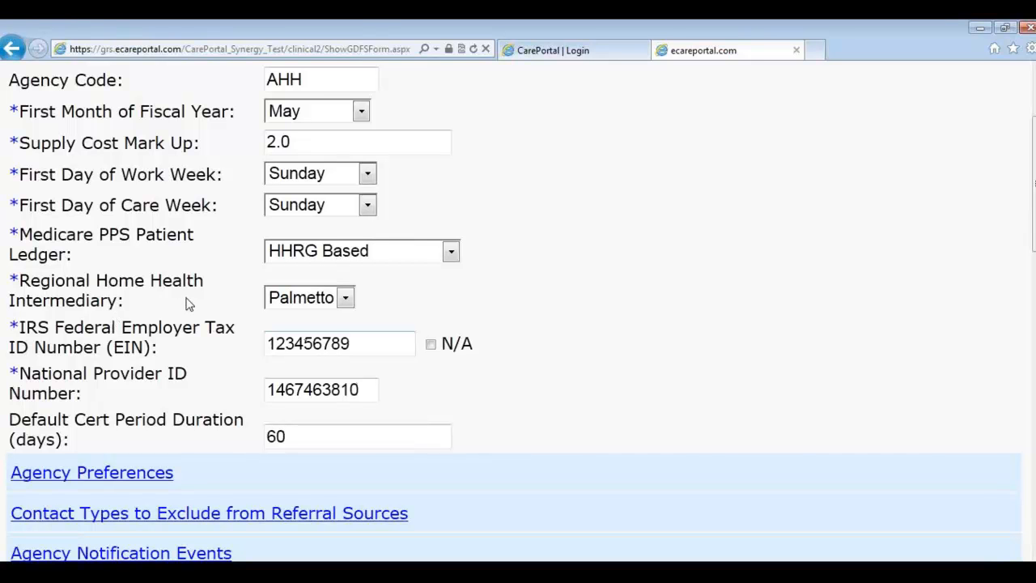
scroll(287, 413, "down", 1)
scroll(287, 411, "down", 1)
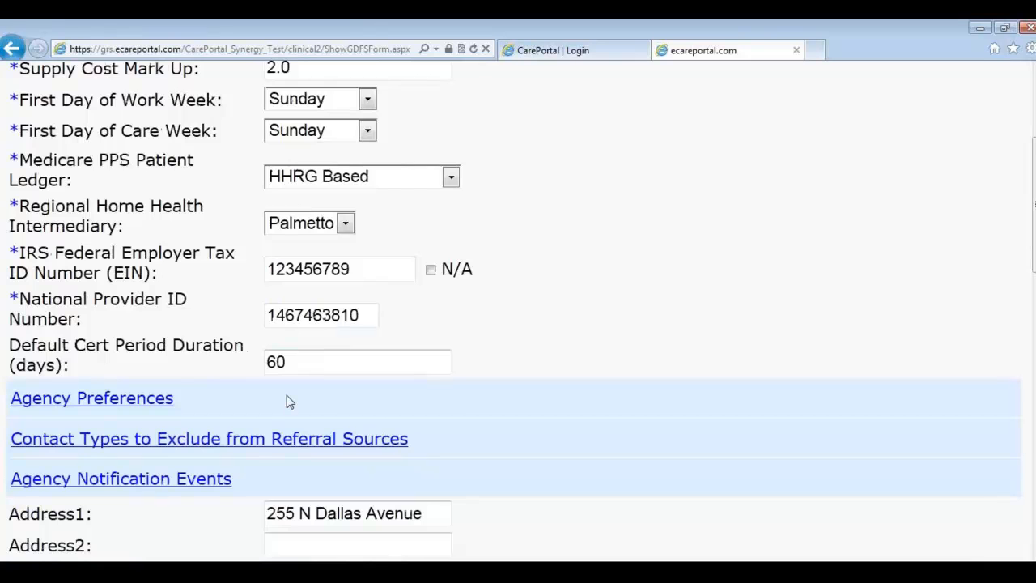
scroll(293, 403, "down", 3)
scroll(322, 453, "down", 8)
scroll(321, 436, "down", 1)
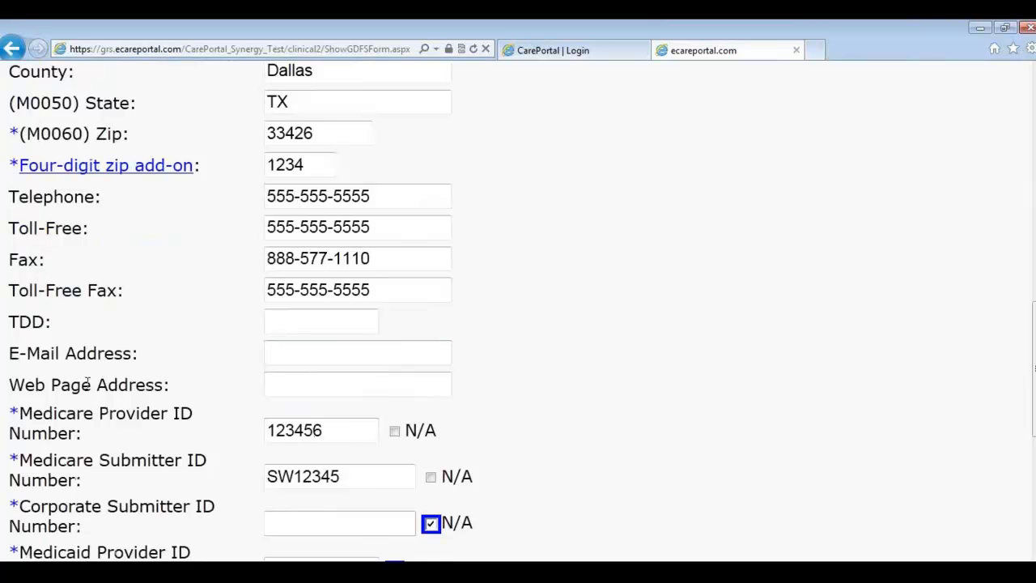
scroll(166, 407, "down", 3)
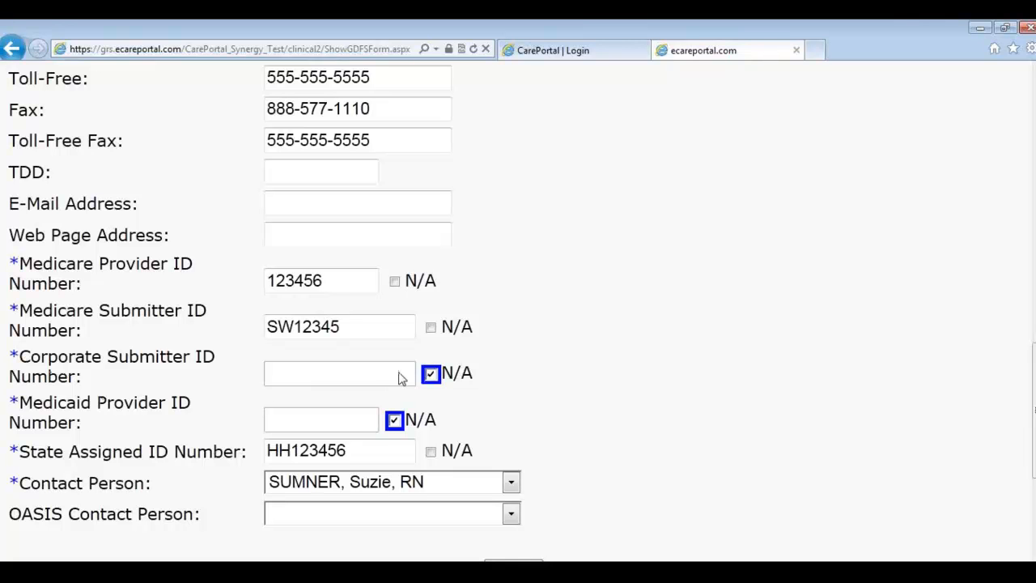
scroll(422, 396, "down", 2)
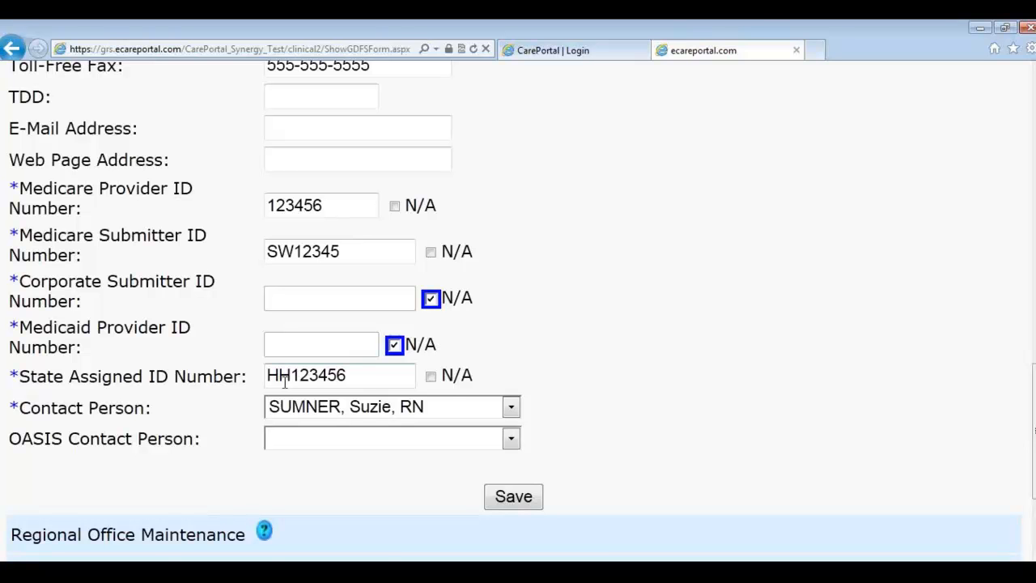
scroll(335, 460, "down", 3)
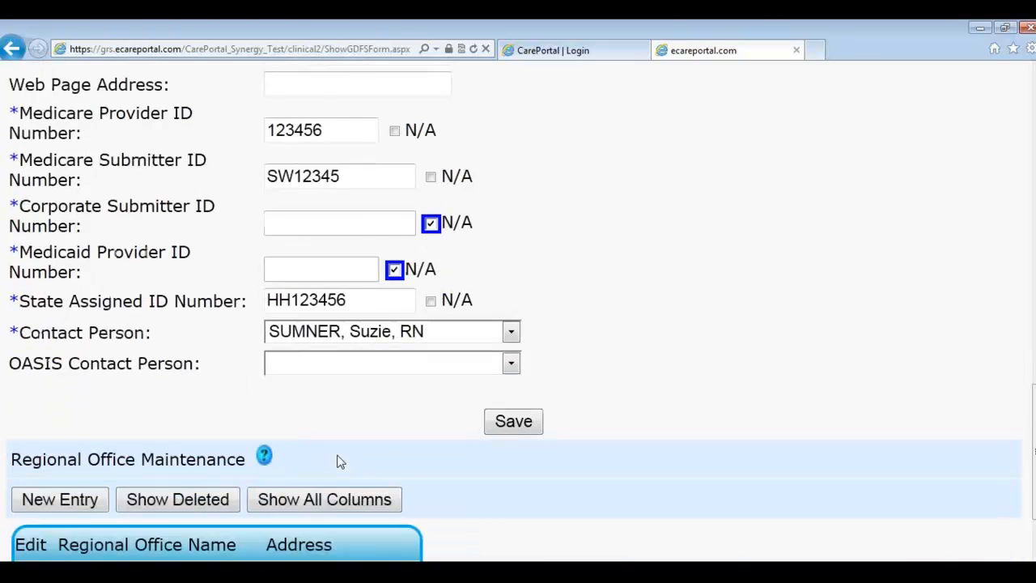
scroll(340, 460, "down", 1)
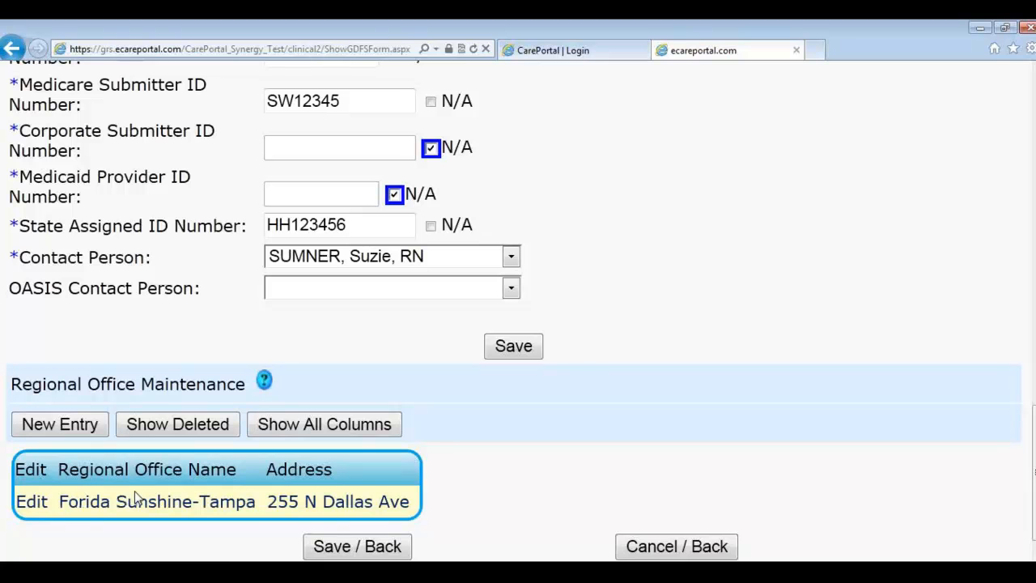
scroll(405, 498, "down", 1)
left_click(647, 526)
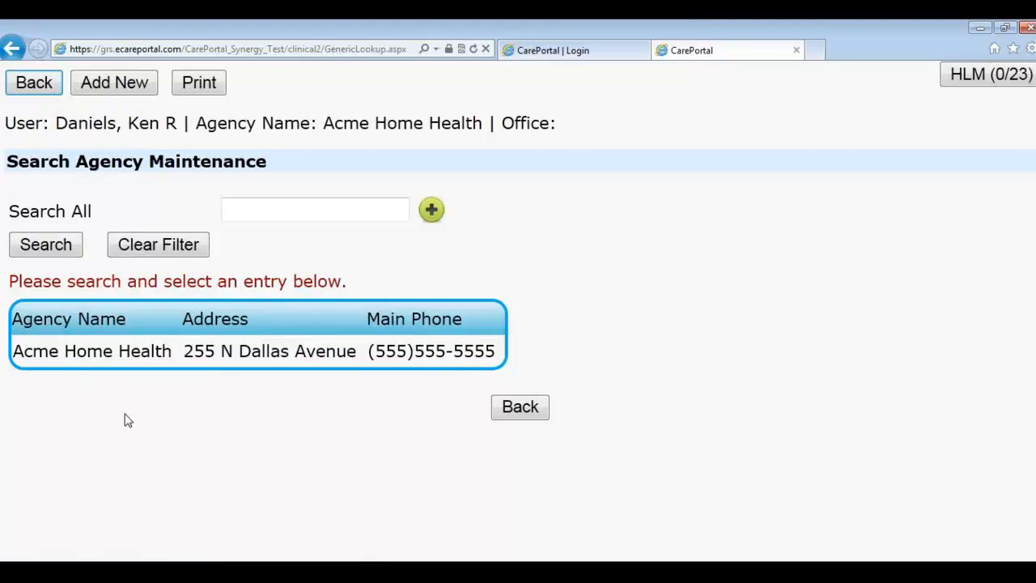
Step: Go back to Administration, open Workers, and start a new worker record
left_click(543, 413)
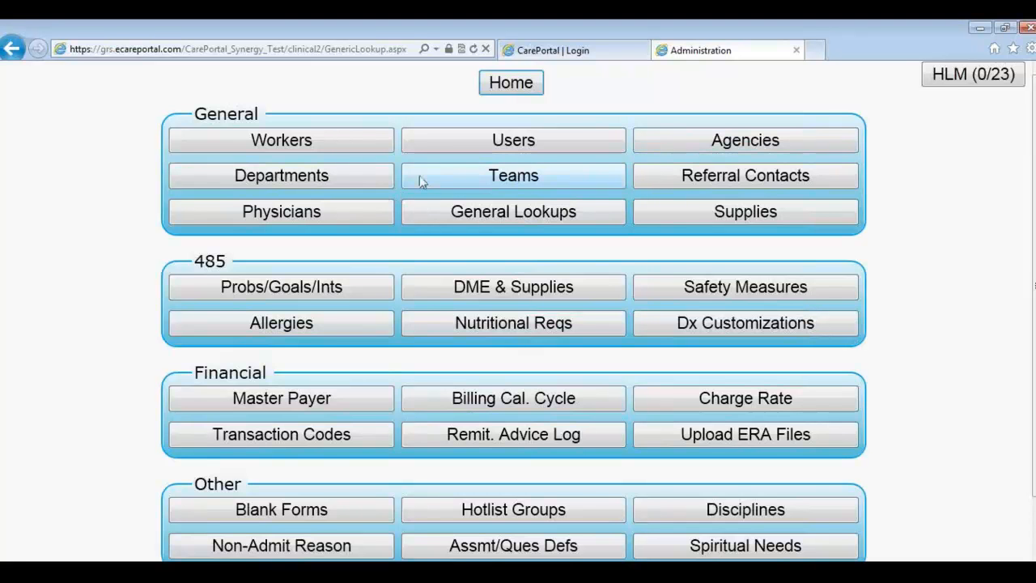
left_click(348, 147)
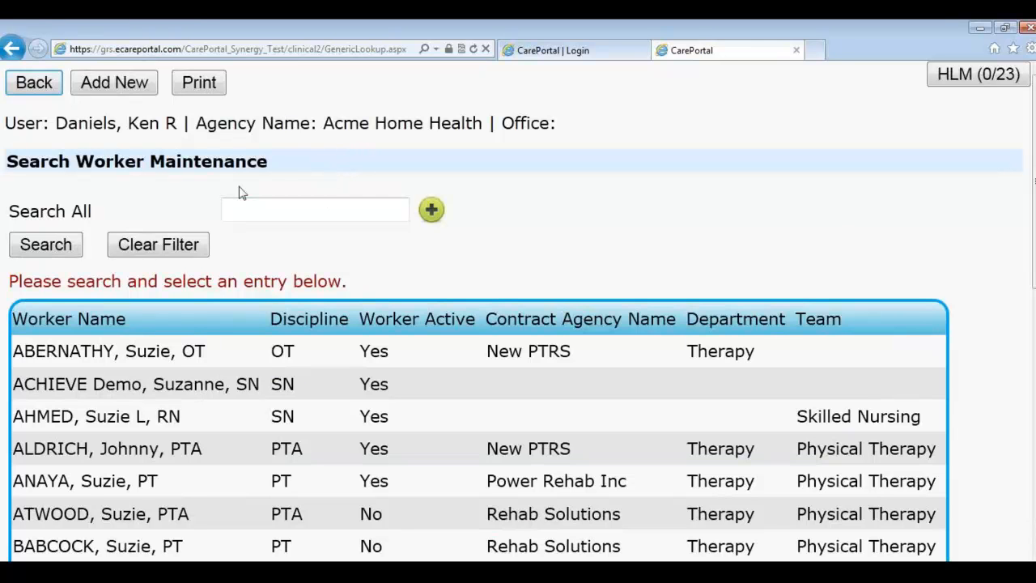
left_click(91, 92)
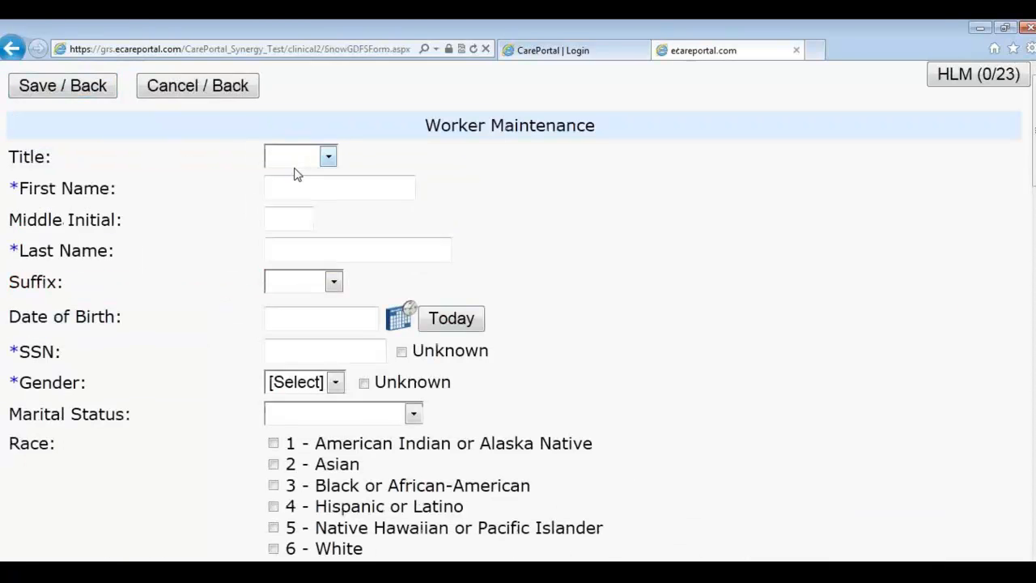
Step: Enter the worker's first and last name, mark the SSN unknown, and set gender to Male
left_click(298, 180)
type("Johnny")
key("Tab")
type("Worker")
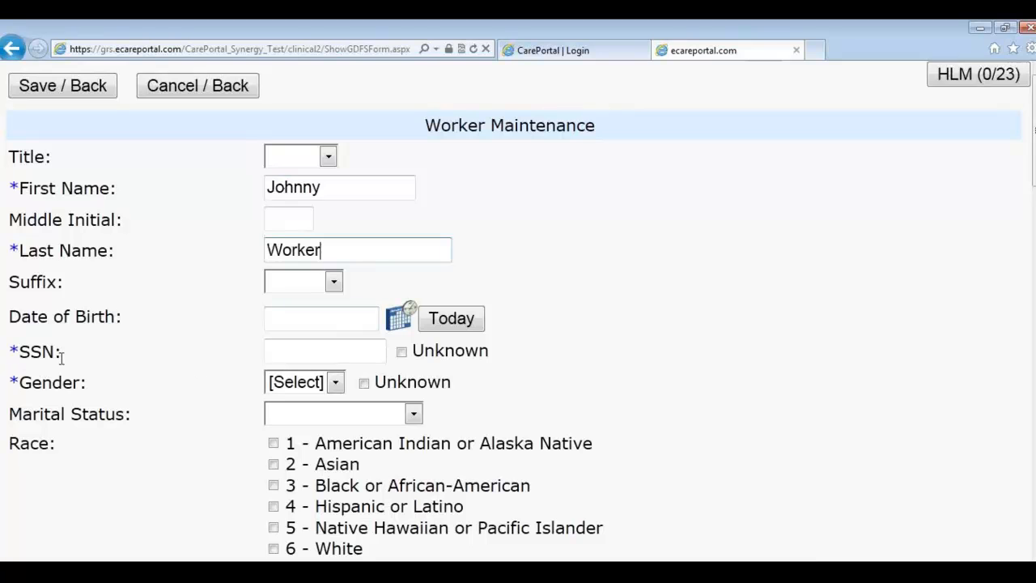
left_click(400, 353)
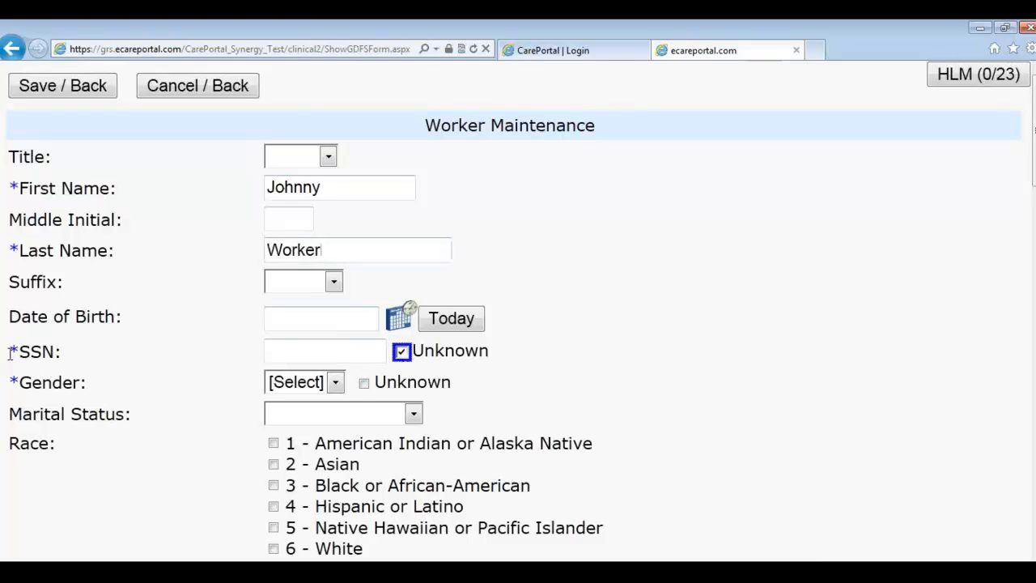
left_click(335, 384)
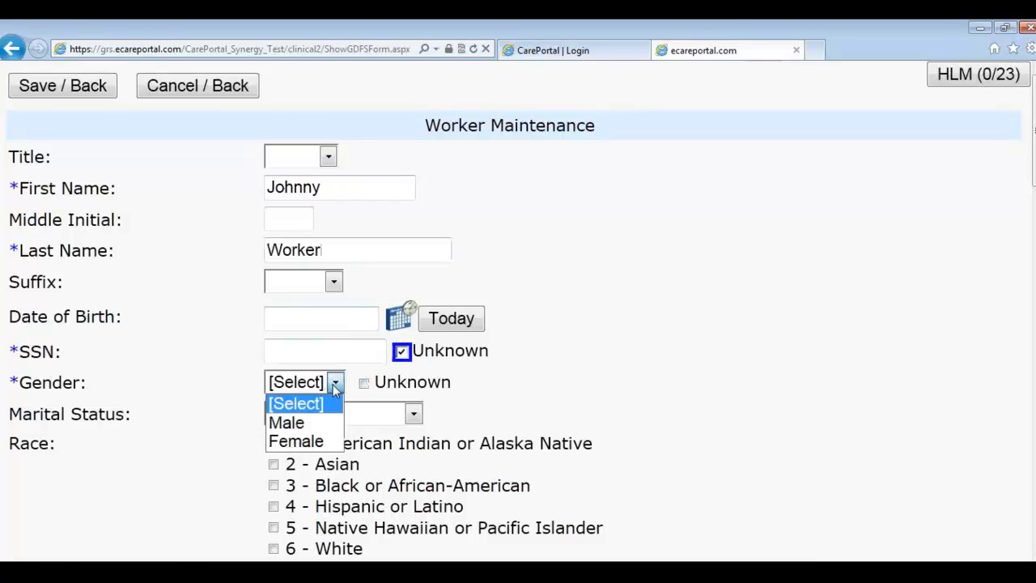
left_click(311, 423)
Step: Fill city, state and zip from the zip-code lookup and enter the street address
scroll(569, 386, "down", 3)
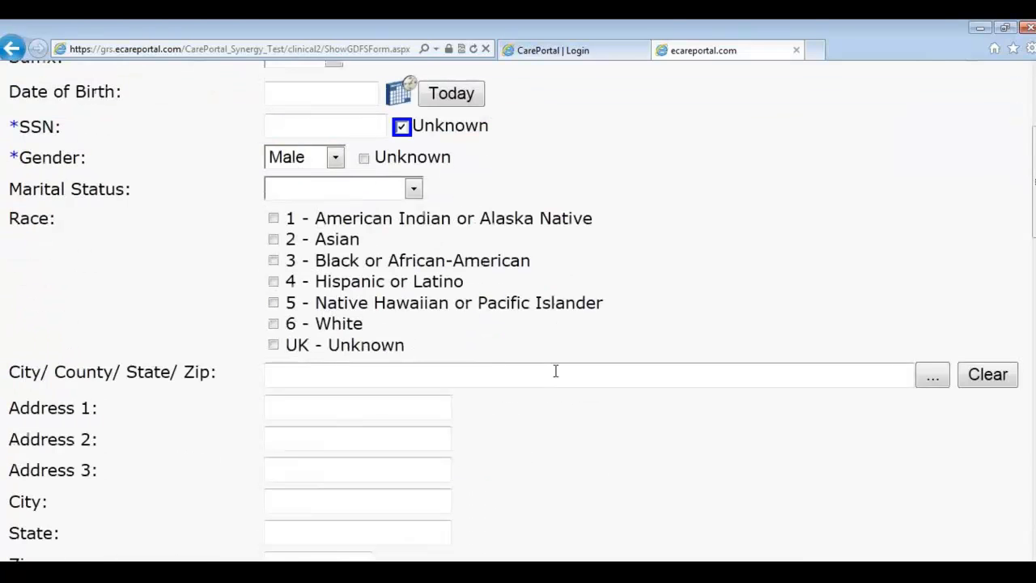
scroll(283, 332, "down", 3)
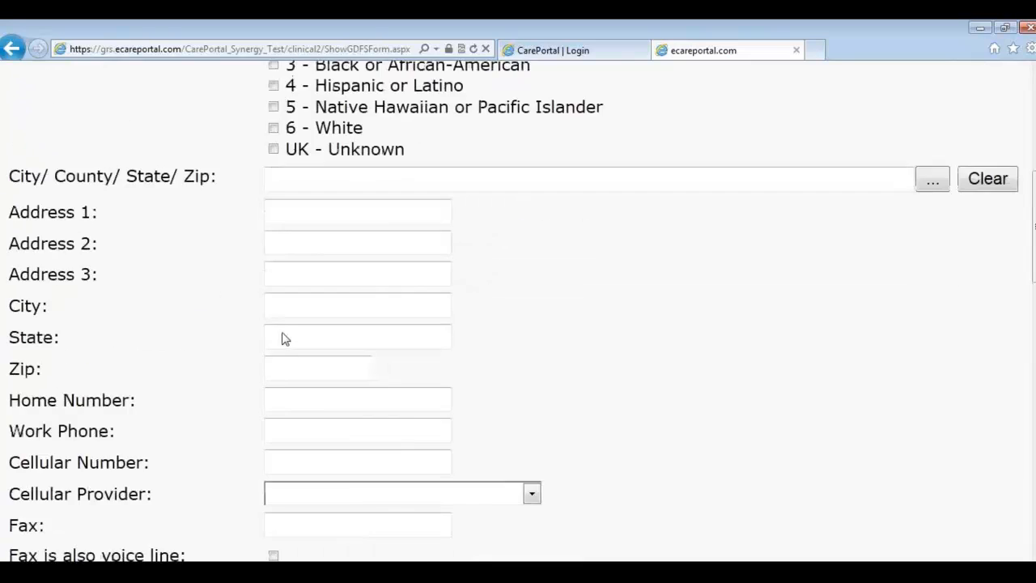
scroll(283, 331, "down", 1)
scroll(289, 331, "up", 1)
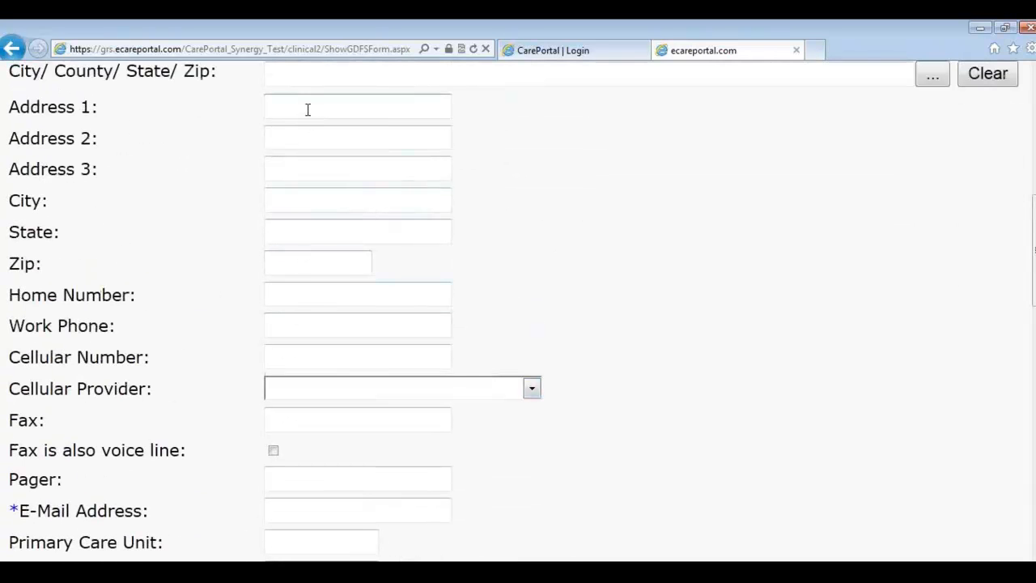
left_click(304, 81)
type("7")
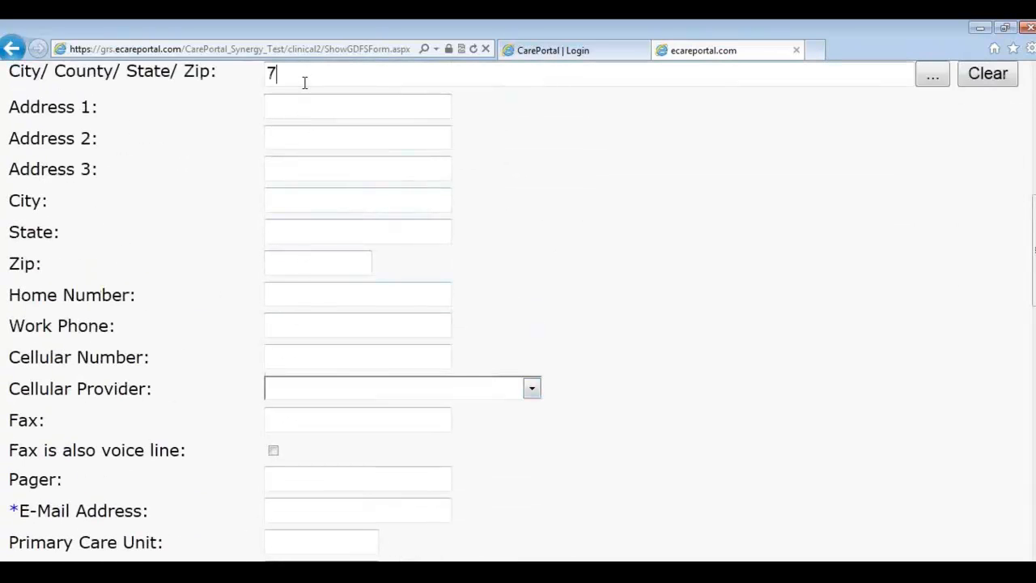
type("5146")
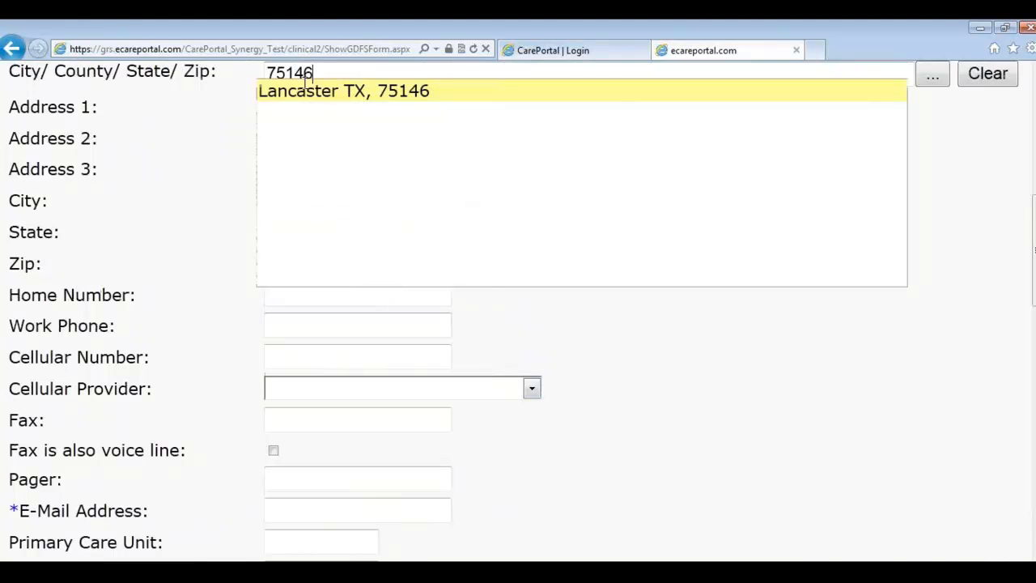
left_click(305, 86)
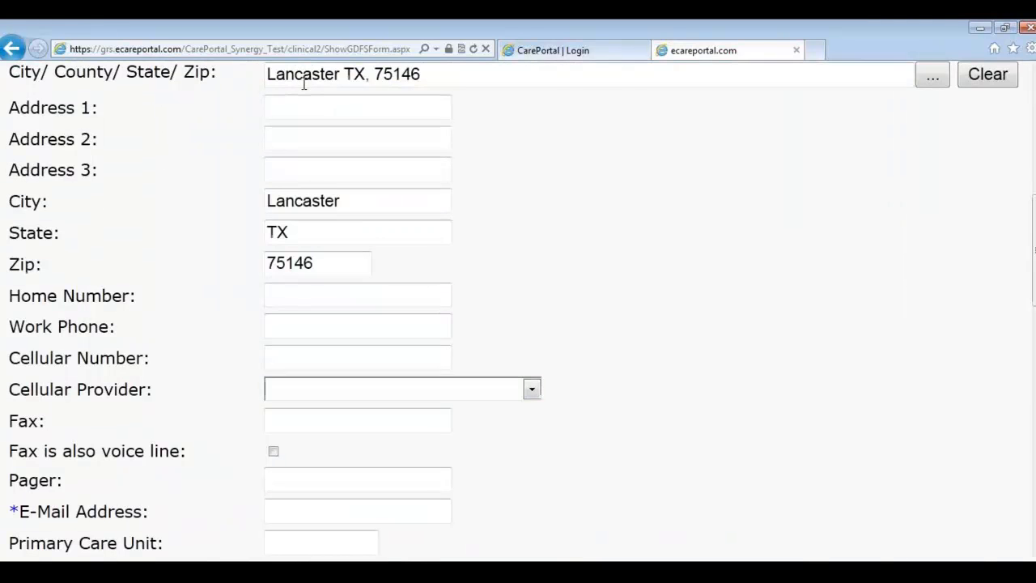
left_click(296, 112)
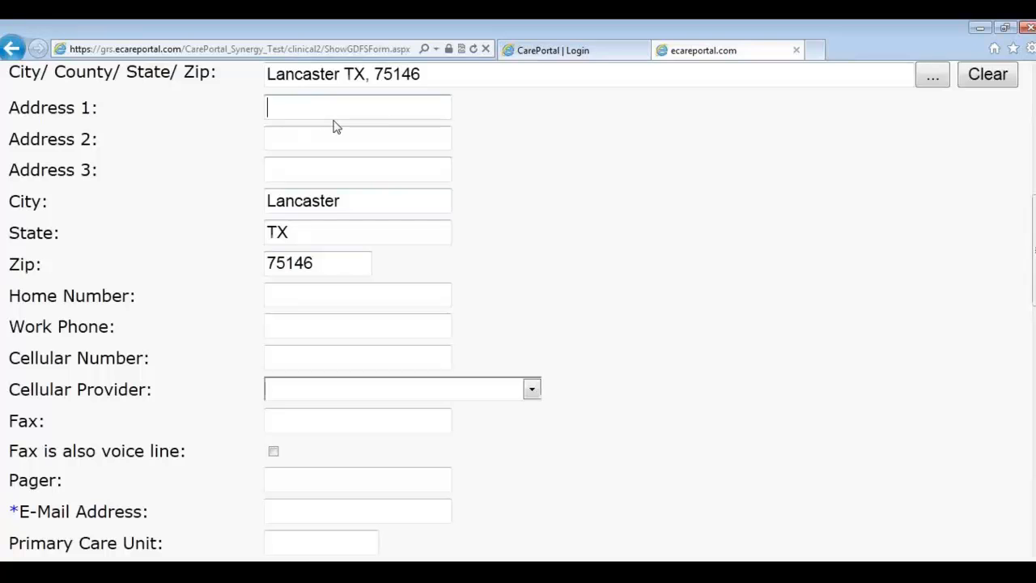
type("123 Main St.")
Step: Enter the worker's cell number, Virgin Mobile carrier, and e-mail address
scroll(441, 129, "down", 2)
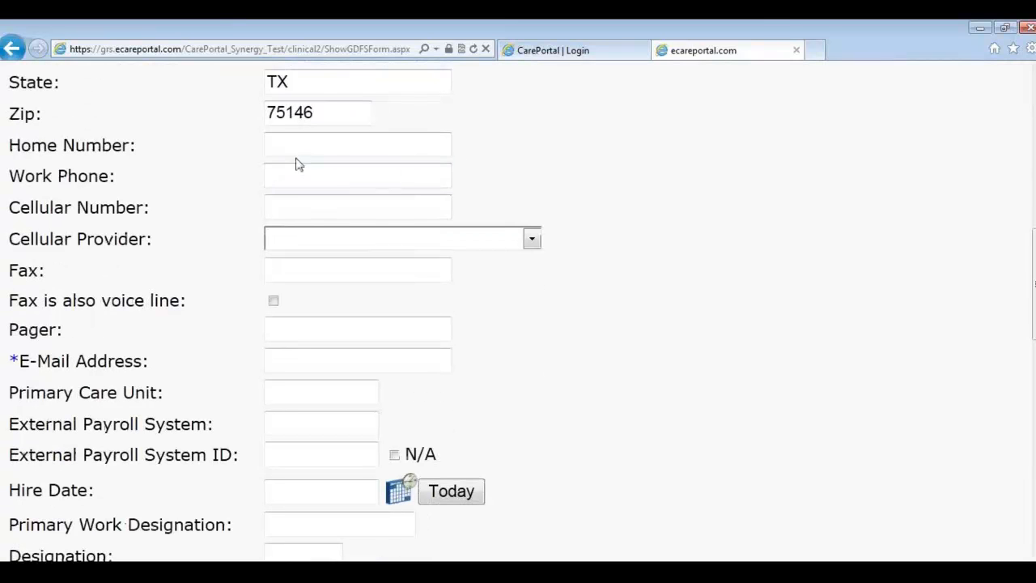
left_click(325, 199)
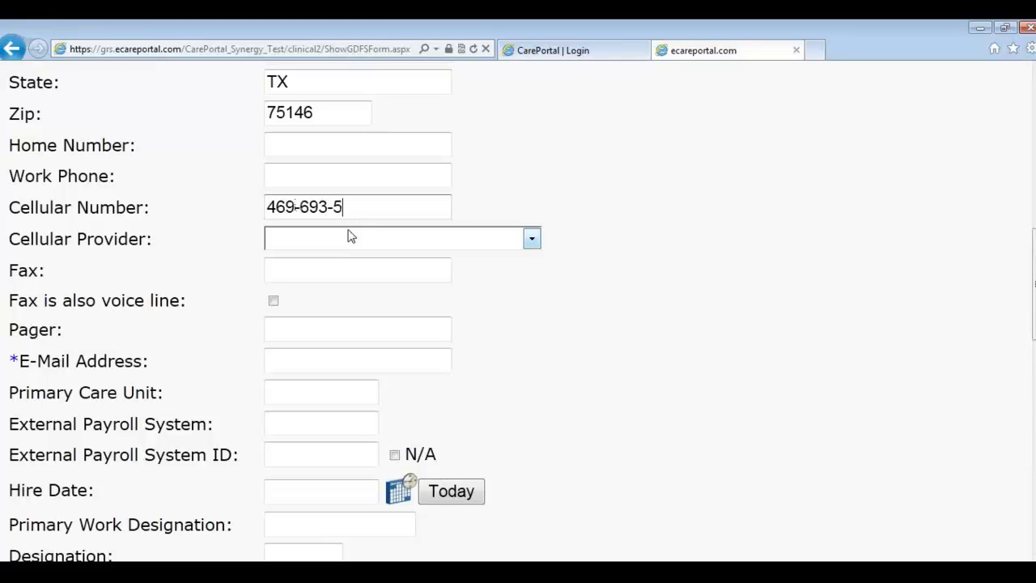
left_click(320, 239)
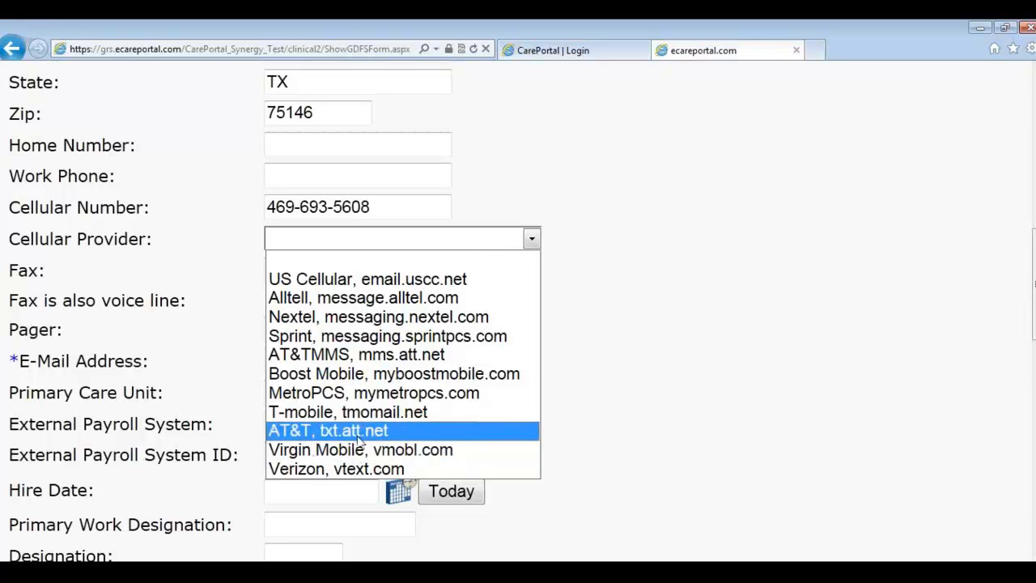
left_click(379, 455)
left_click(413, 365)
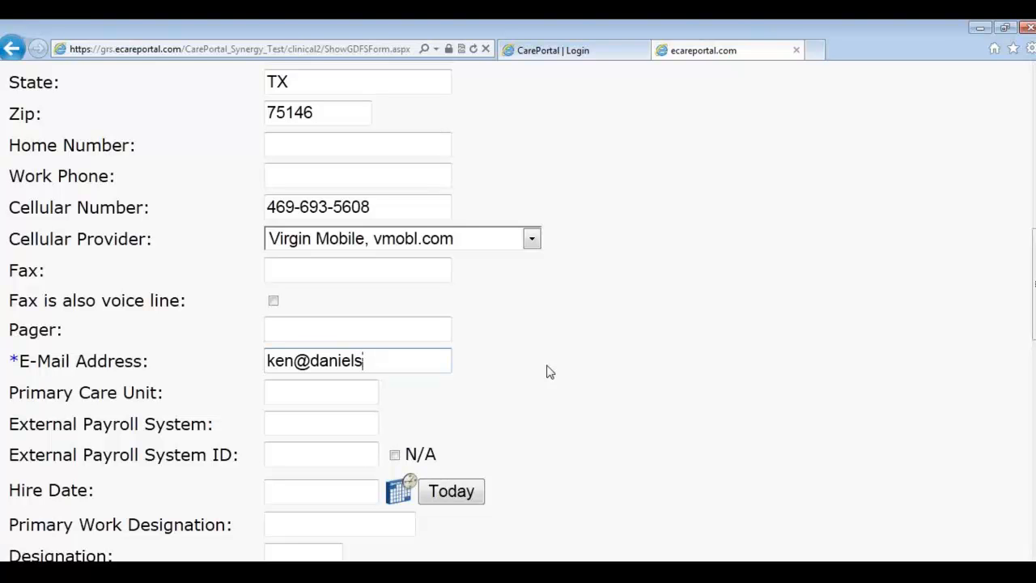
Step: Keep Acme Home Health as the worker's office
scroll(651, 390, "down", 3)
scroll(647, 397, "down", 2)
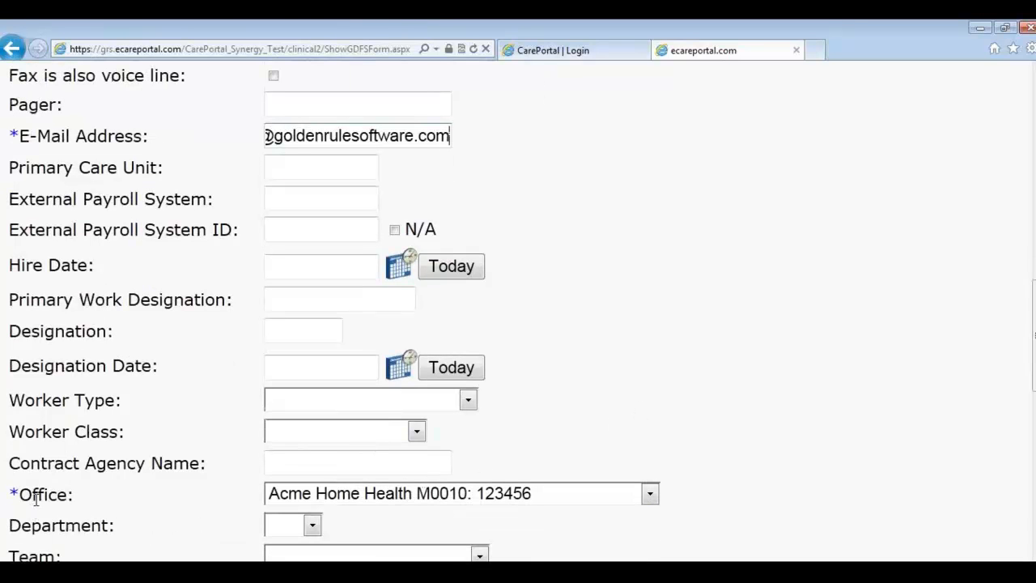
left_click(277, 496)
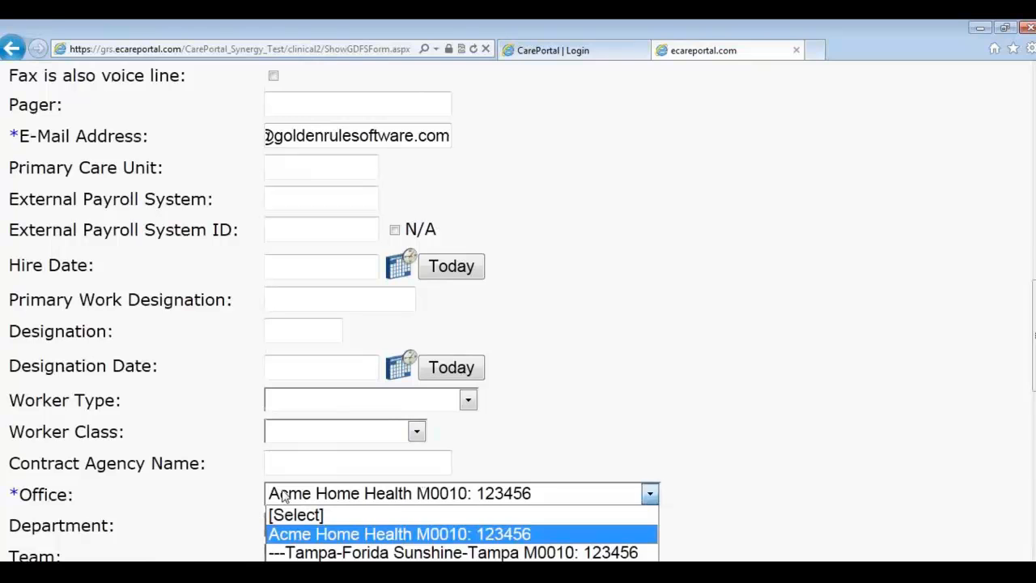
left_click(321, 536)
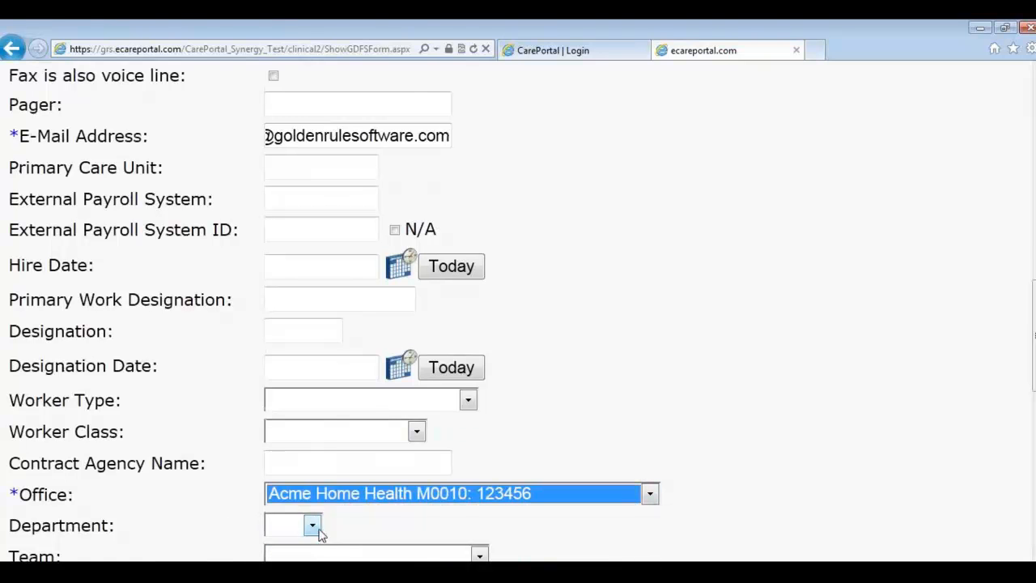
left_click(198, 511)
Step: Set primary discipline to Skilled Nursing and clinician title RN, then save the worker
scroll(208, 518, "down", 2)
scroll(214, 528, "down", 1)
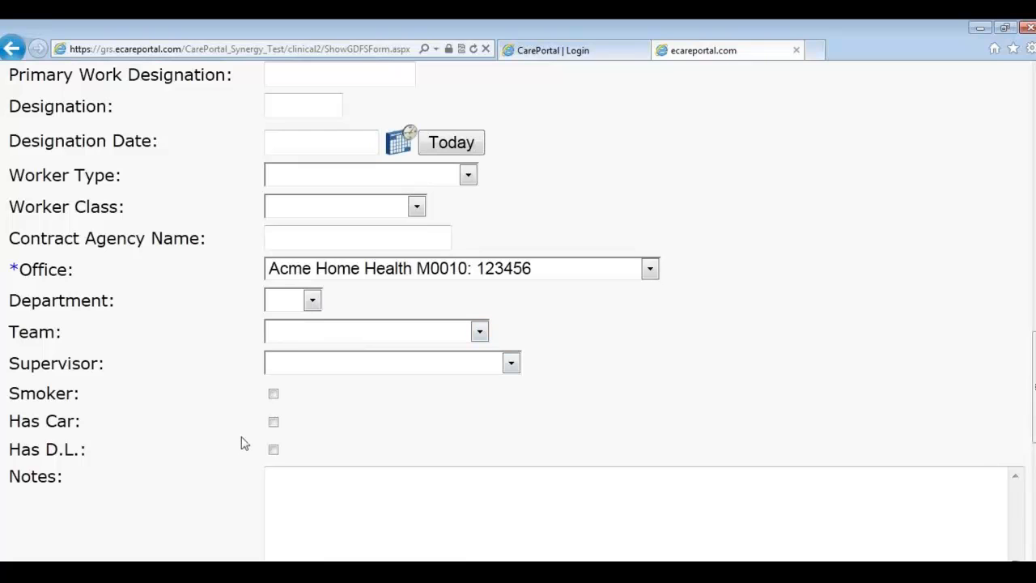
scroll(240, 443, "down", 2)
scroll(240, 444, "down", 3)
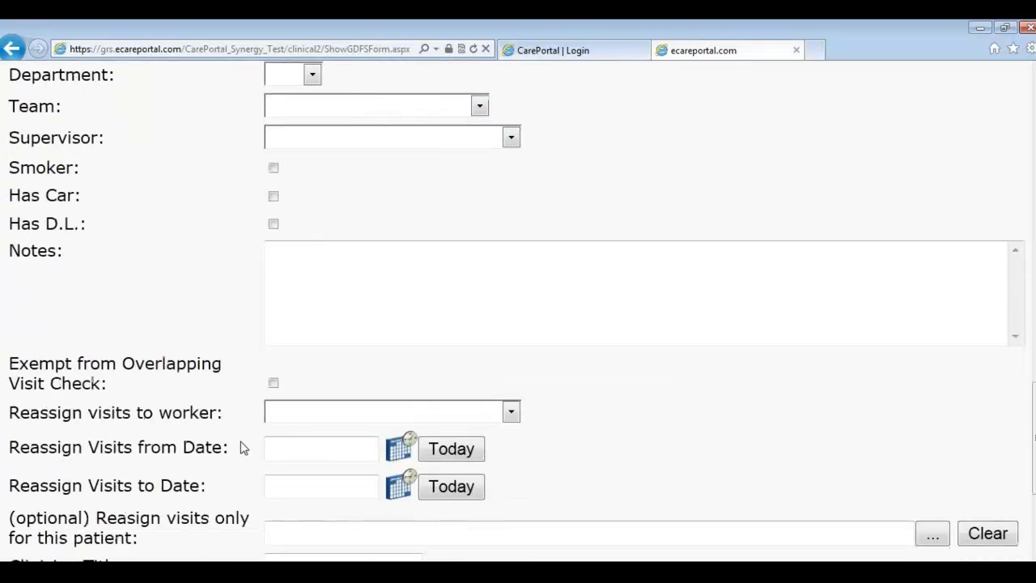
scroll(240, 449, "down", 3)
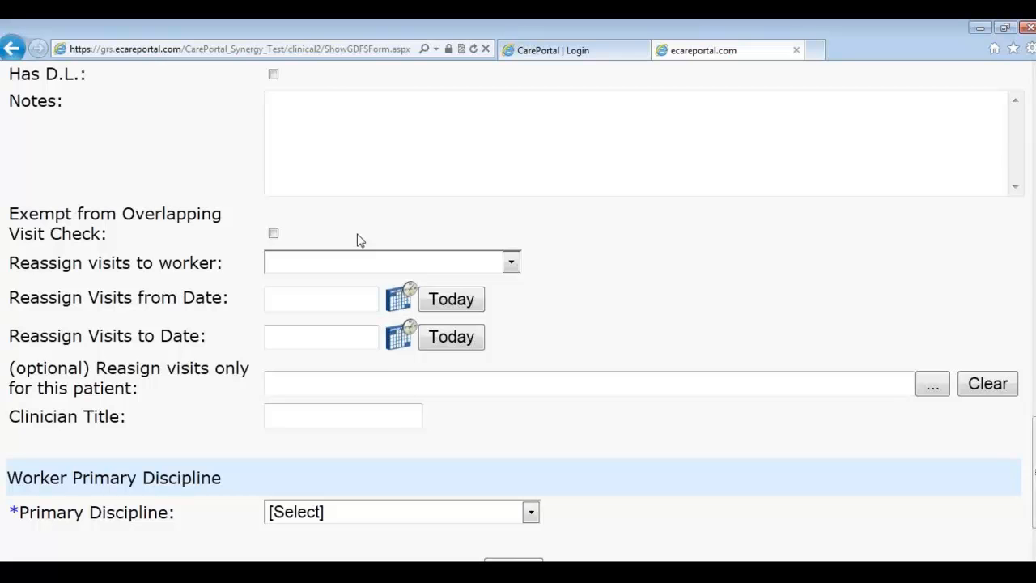
scroll(359, 243, "down", 2)
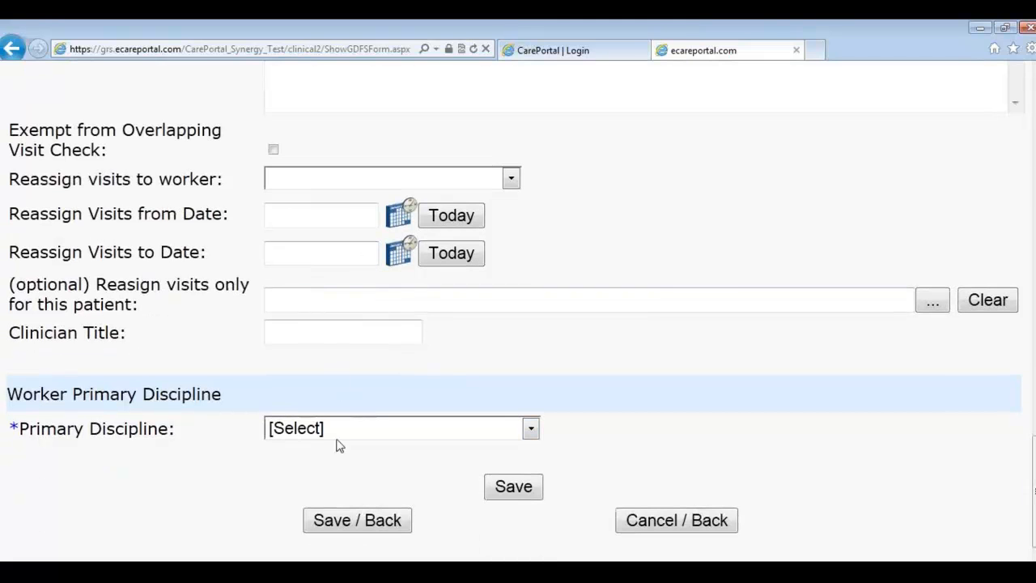
double_click(12, 429)
left_click(338, 430)
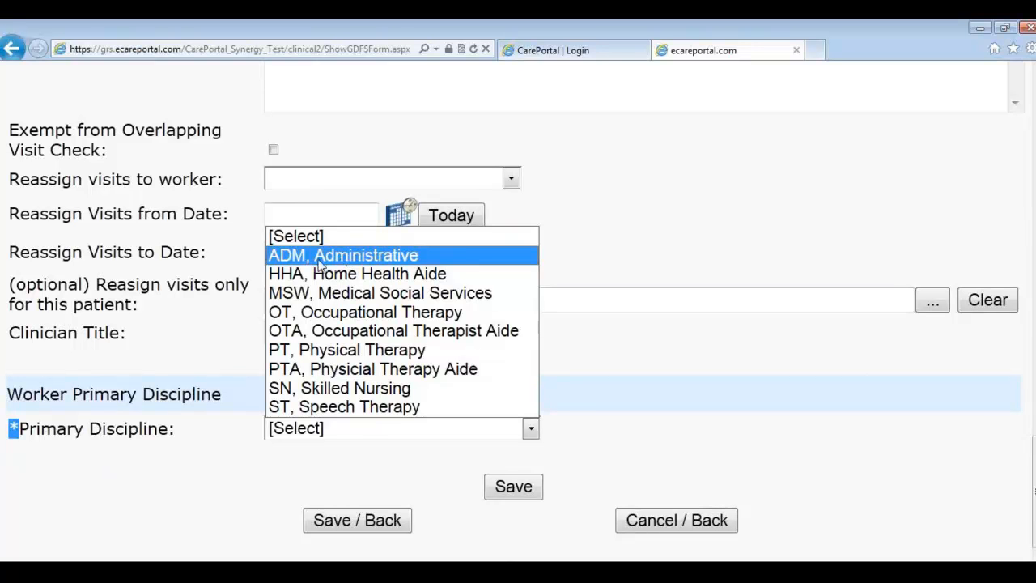
left_click(321, 389)
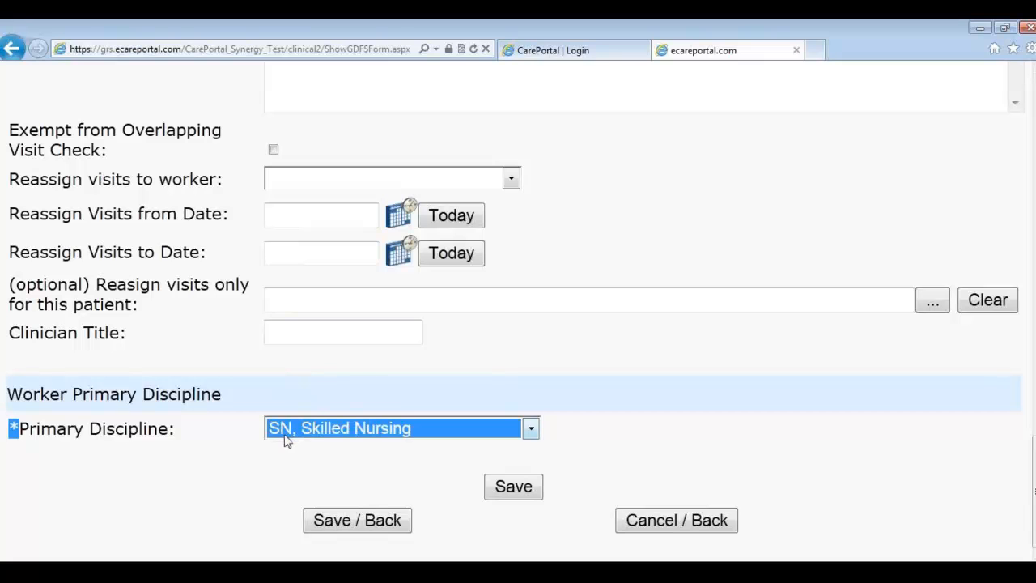
left_click_drag(9, 337, 93, 354)
left_click(305, 340)
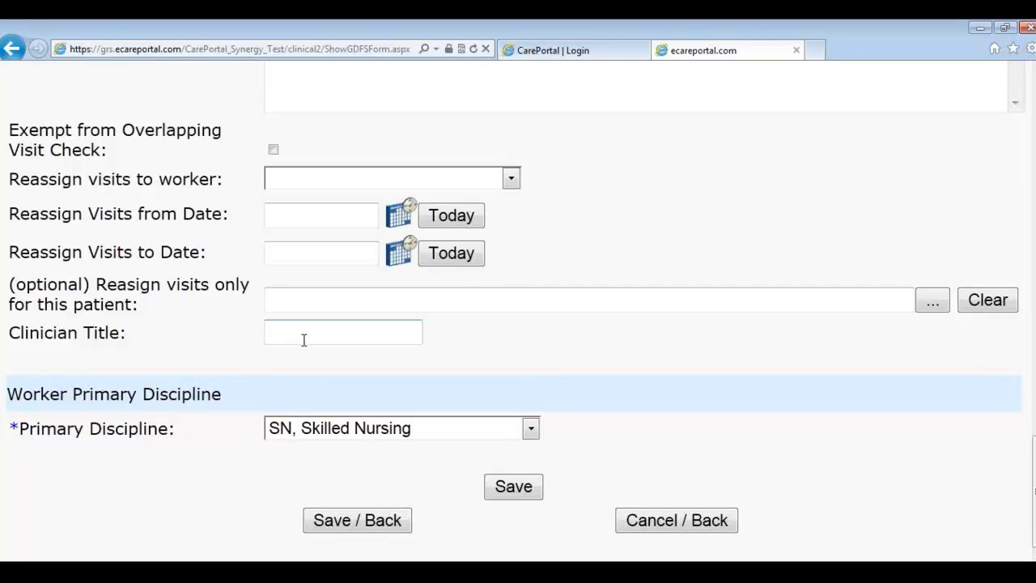
type("RN")
left_click(502, 492)
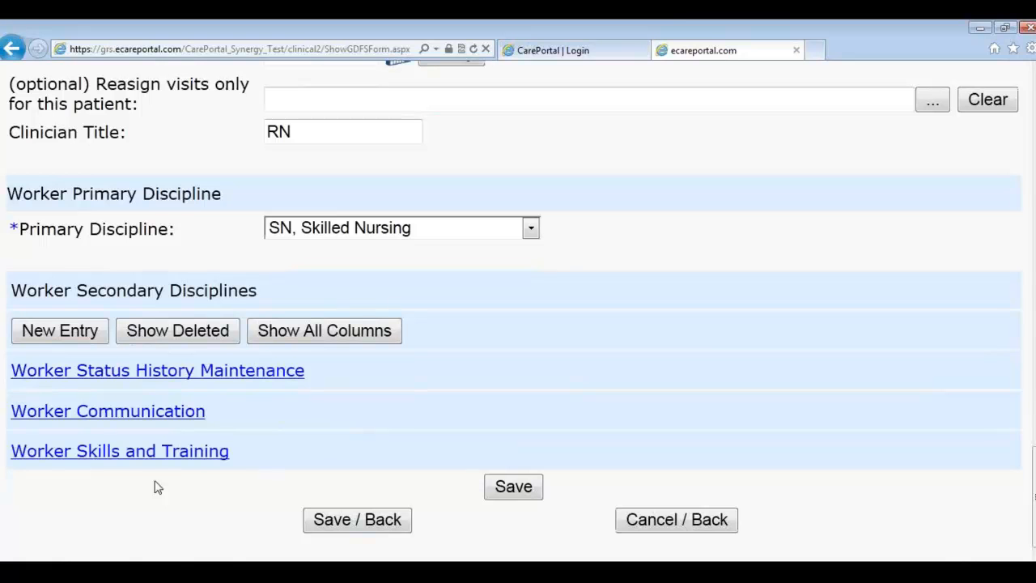
left_click(64, 341)
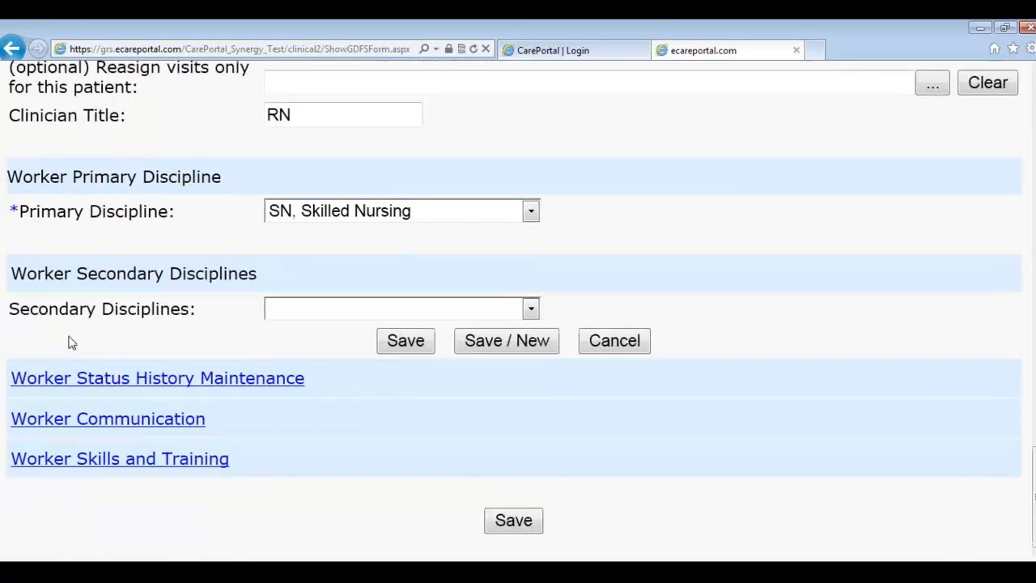
left_click(279, 312)
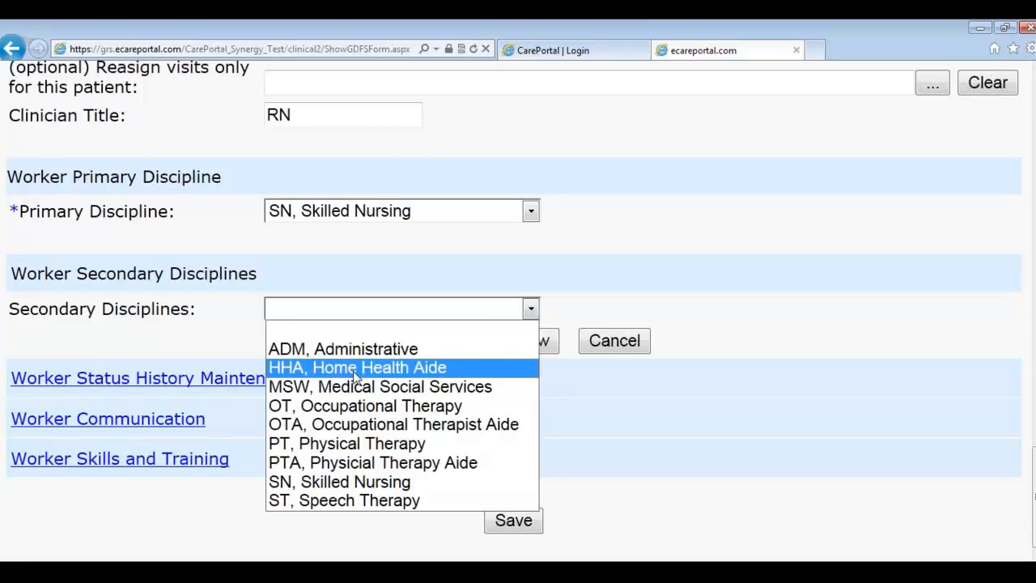
left_click(212, 361)
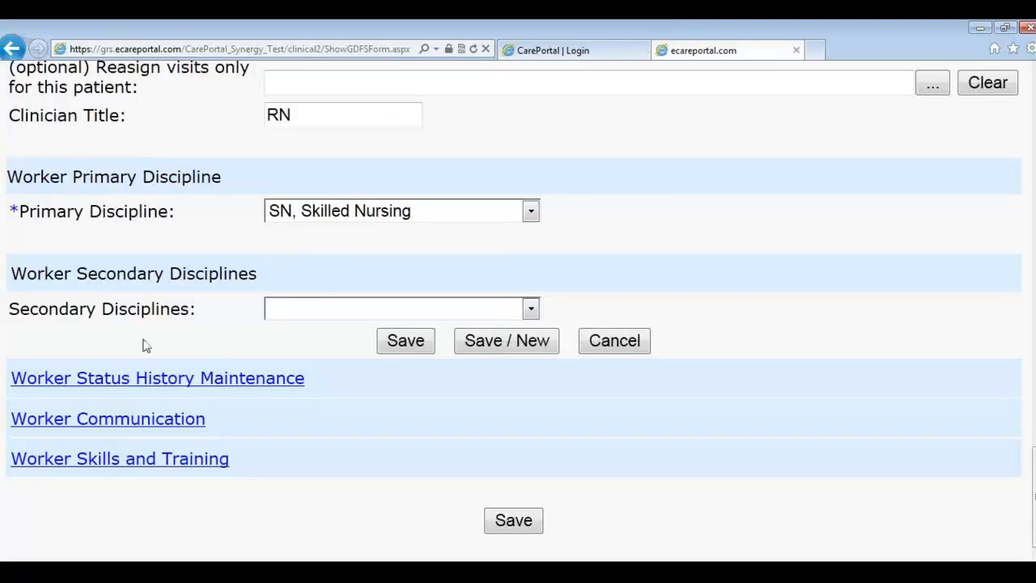
left_click(582, 347)
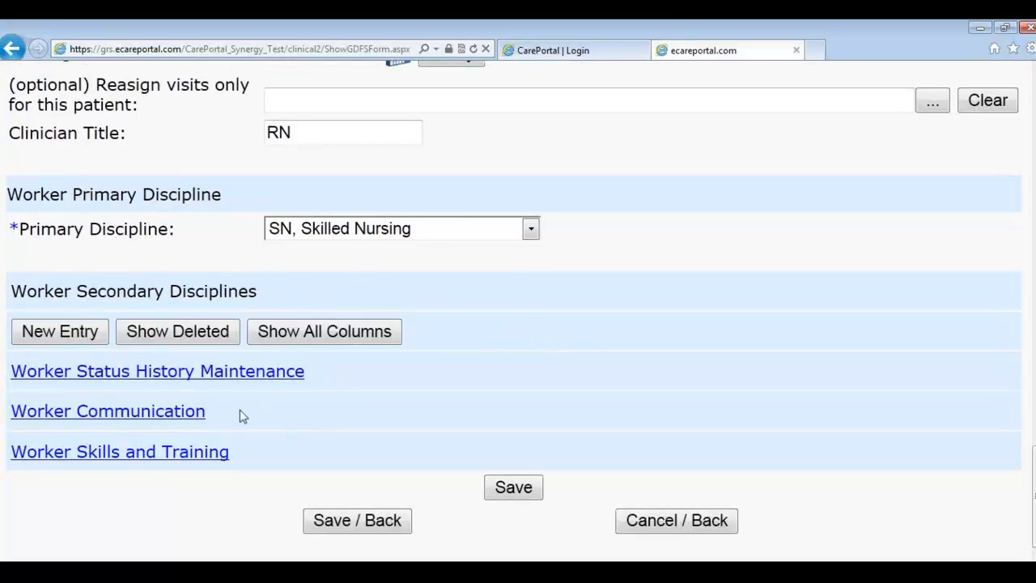
Step: Start a new Worker Skills and Training entry with Driver's License selected
left_click(104, 461)
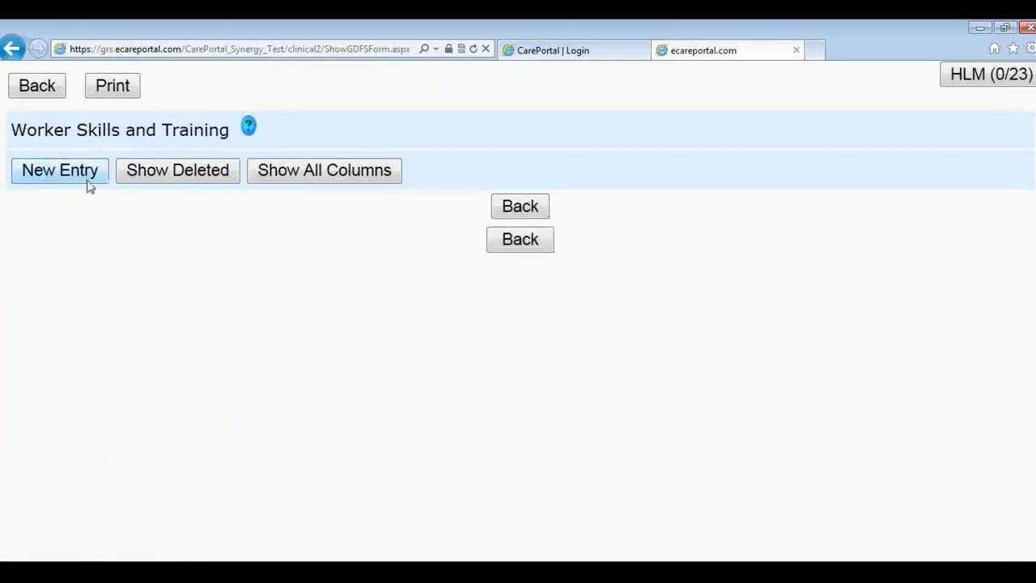
left_click(89, 186)
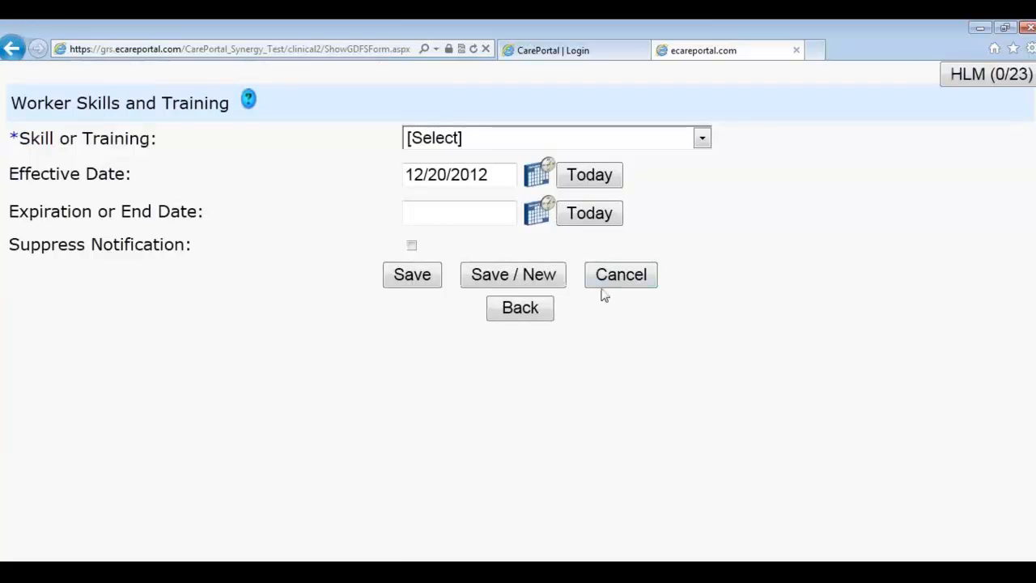
left_click(553, 147)
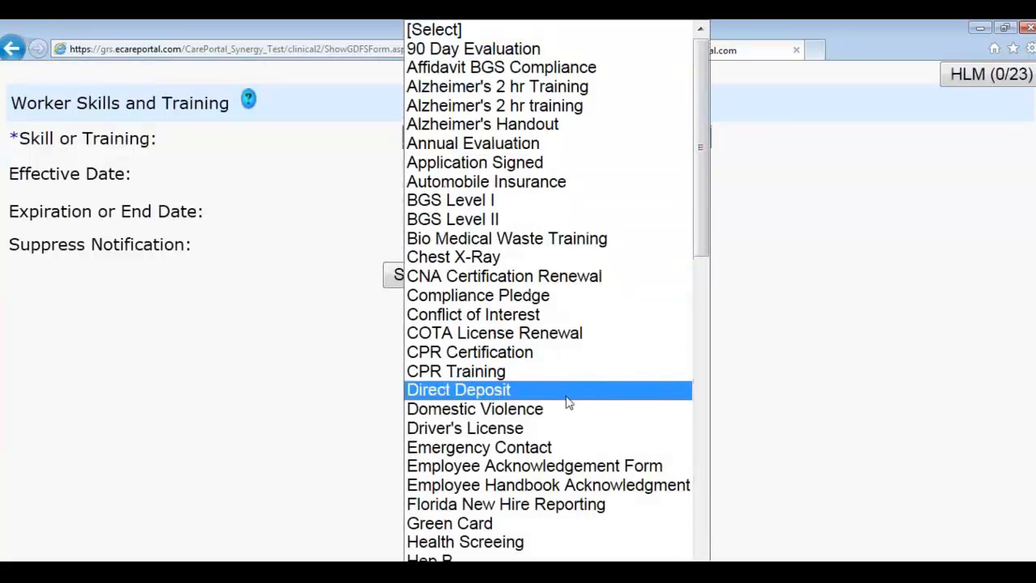
left_click(541, 428)
left_click(567, 144)
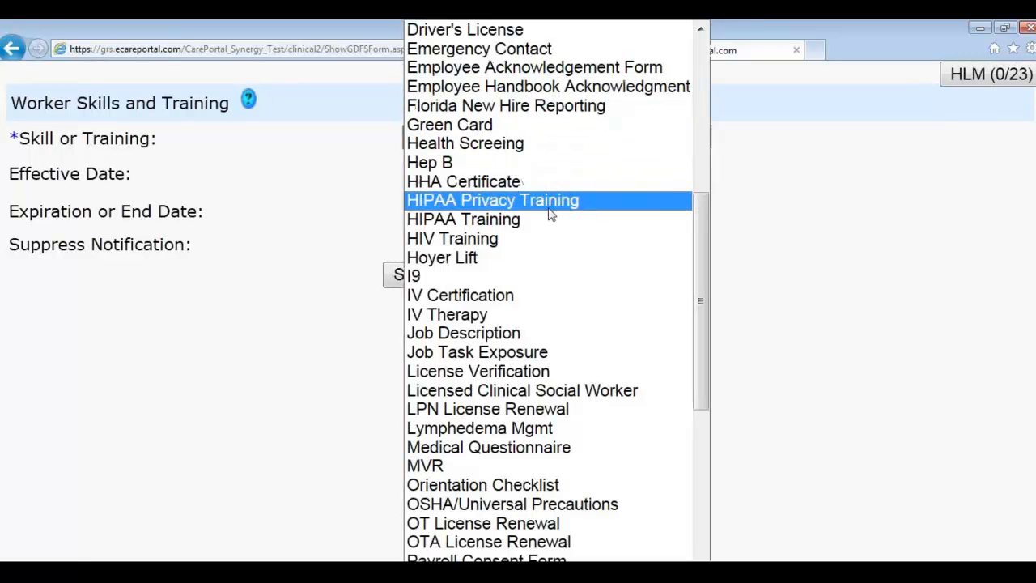
left_click(268, 277)
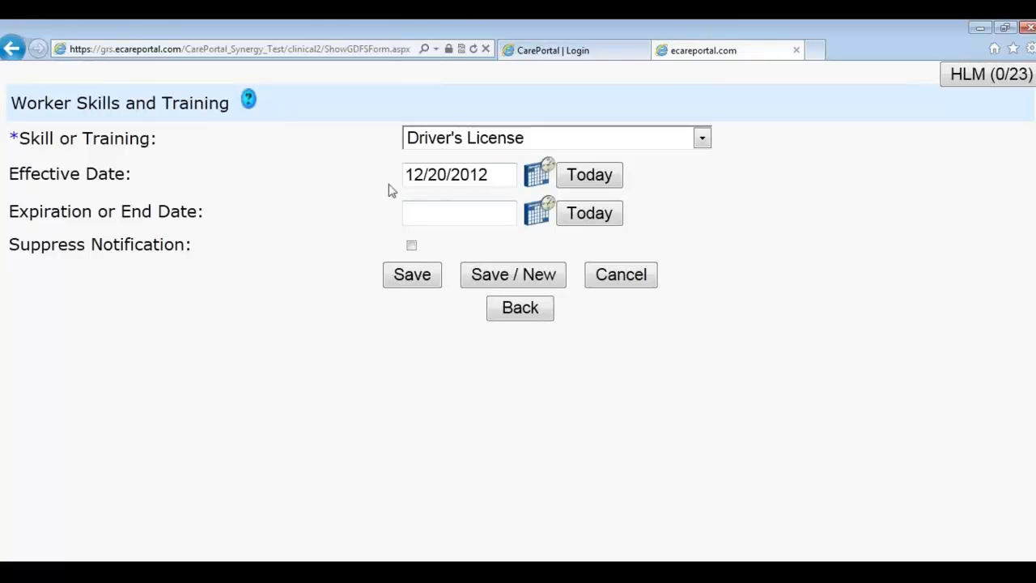
Step: Set the Driver's License expiration to 12/20/2013 and save the entry
left_click(426, 215)
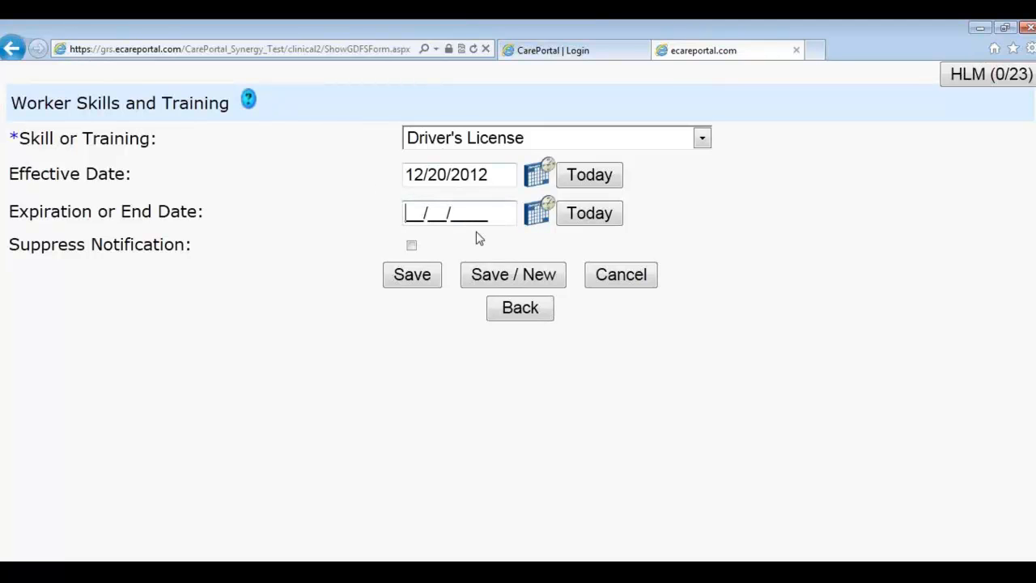
type("12/20/2013")
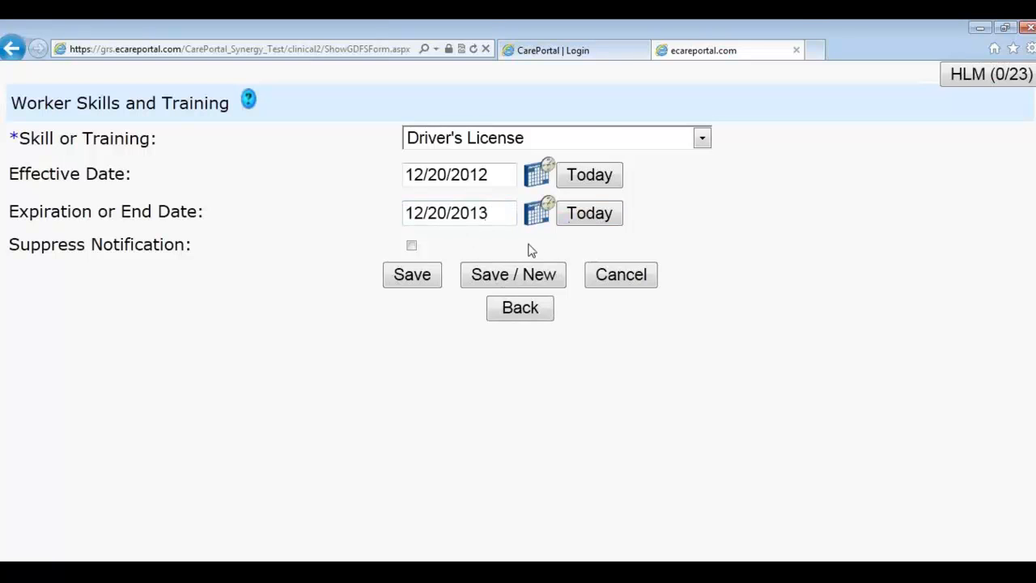
left_click(539, 216)
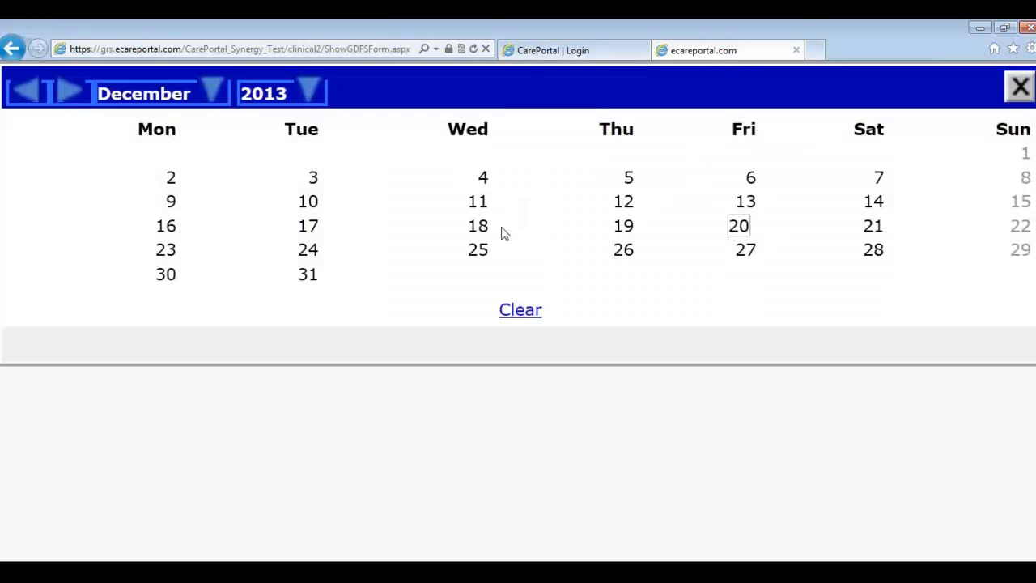
left_click(739, 226)
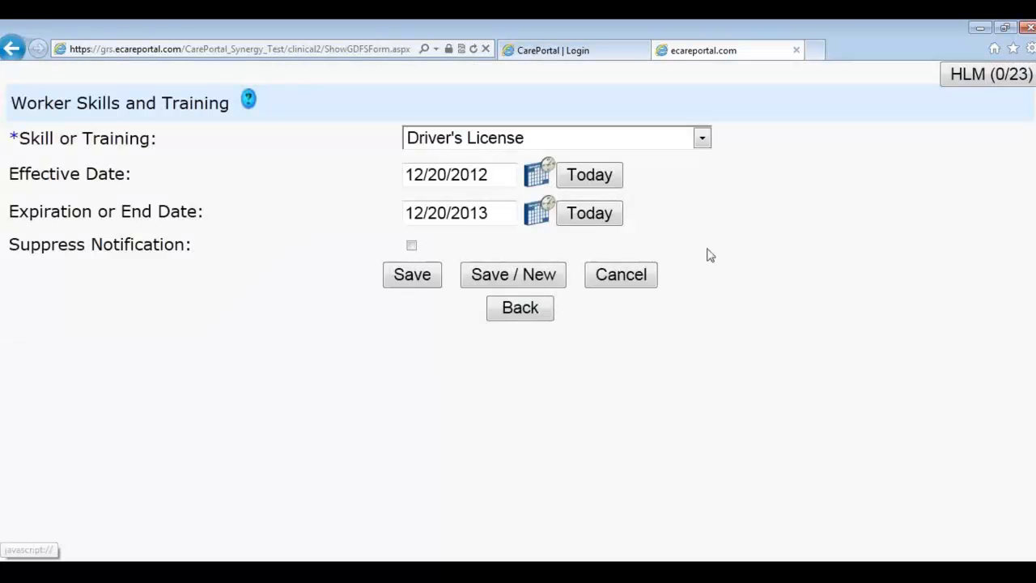
left_click(416, 285)
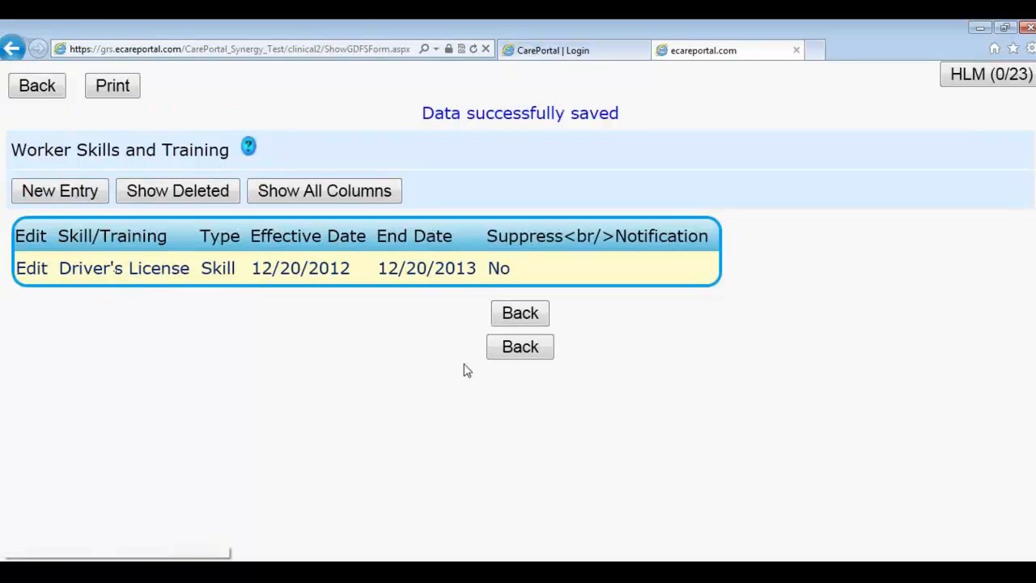
Step: Start a new worker status history entry and browse statuses such as Leave of Absence
left_click(521, 347)
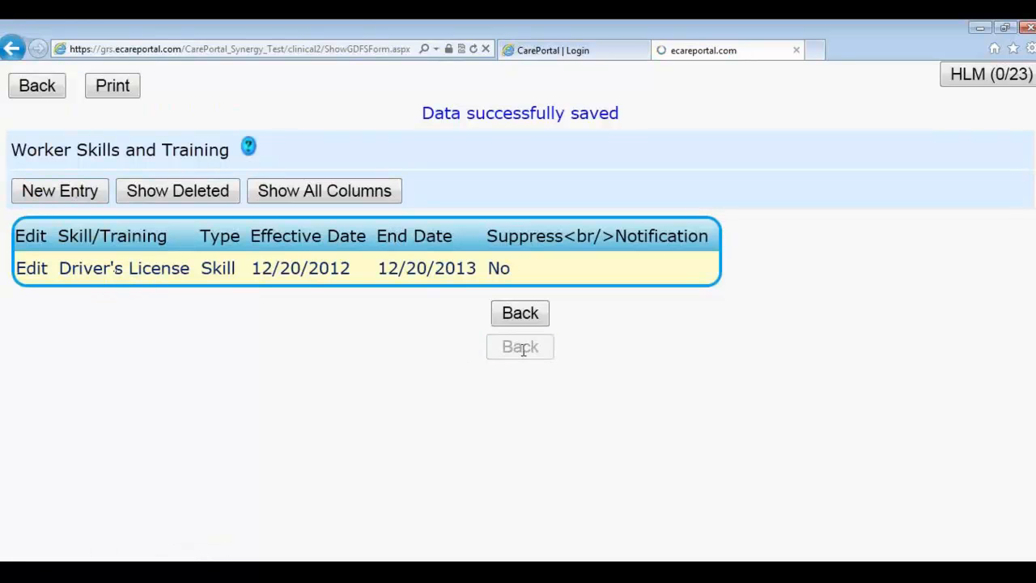
scroll(534, 306, "down", 20)
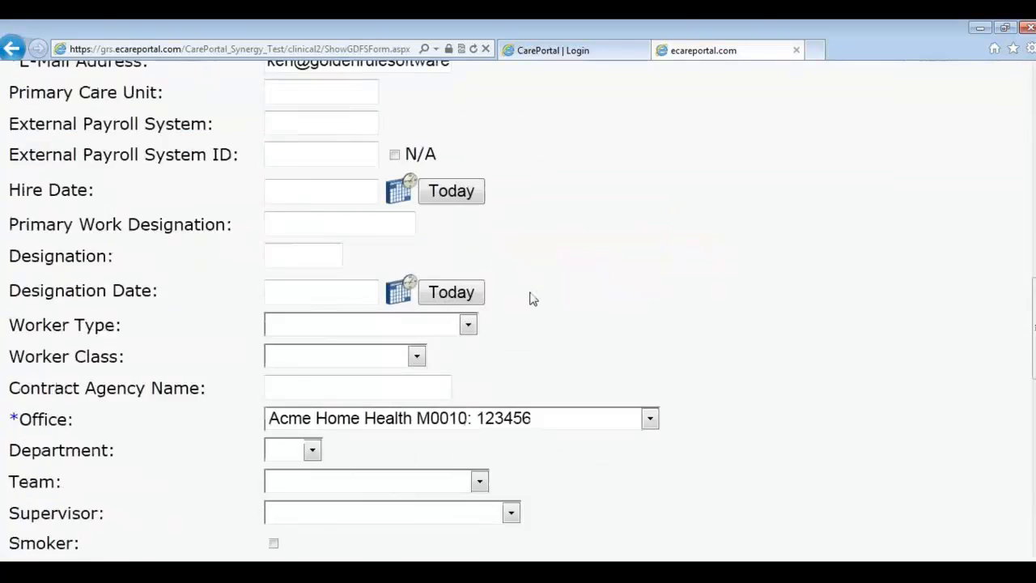
scroll(479, 374, "down", 3)
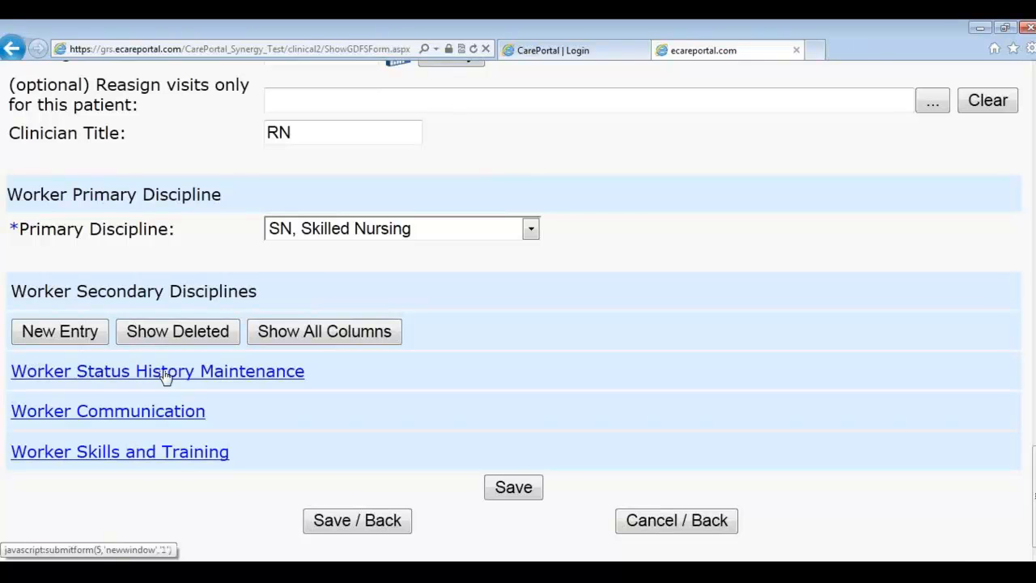
left_click(165, 371)
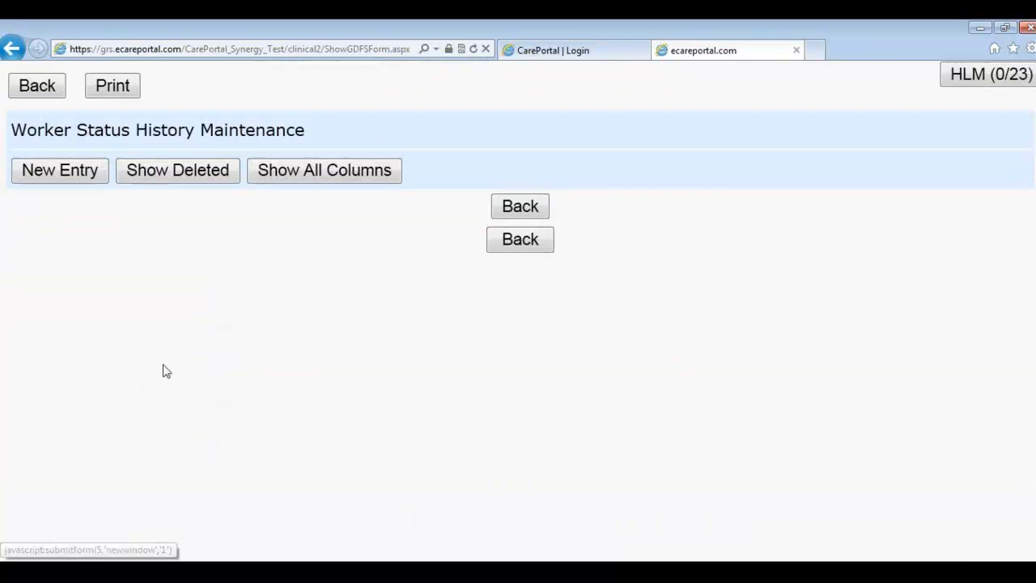
left_click(85, 184)
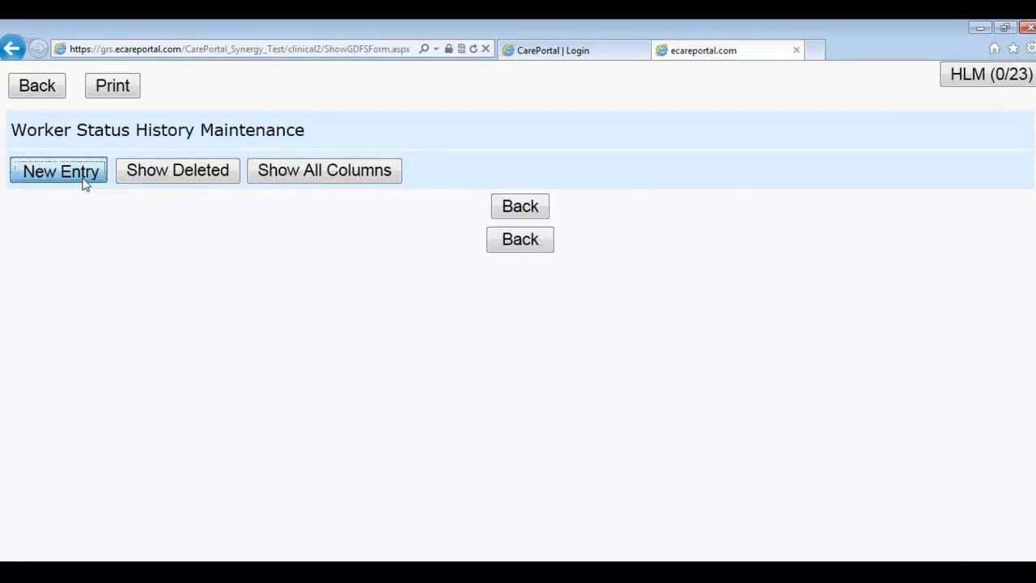
left_click(581, 144)
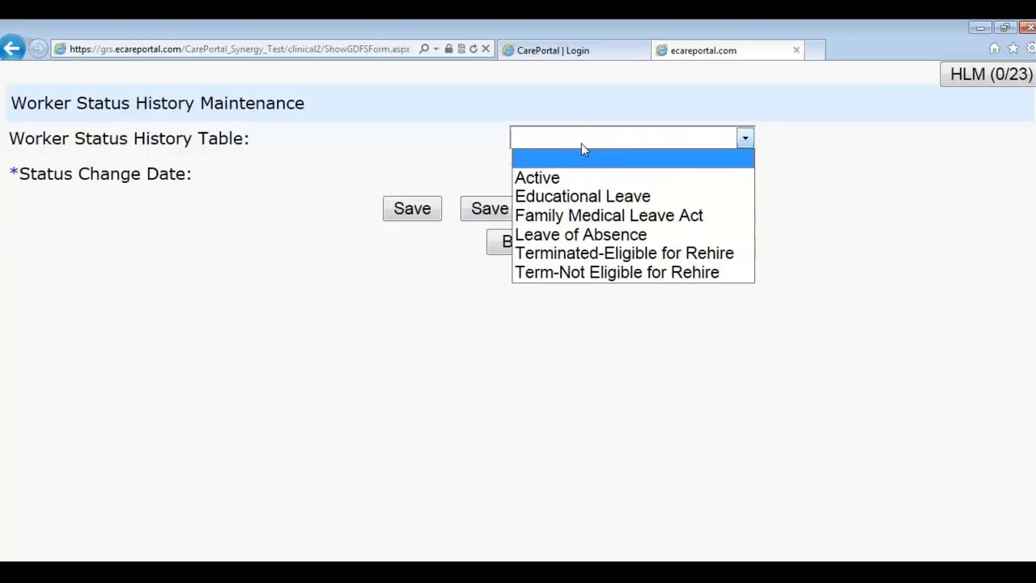
left_click(625, 234)
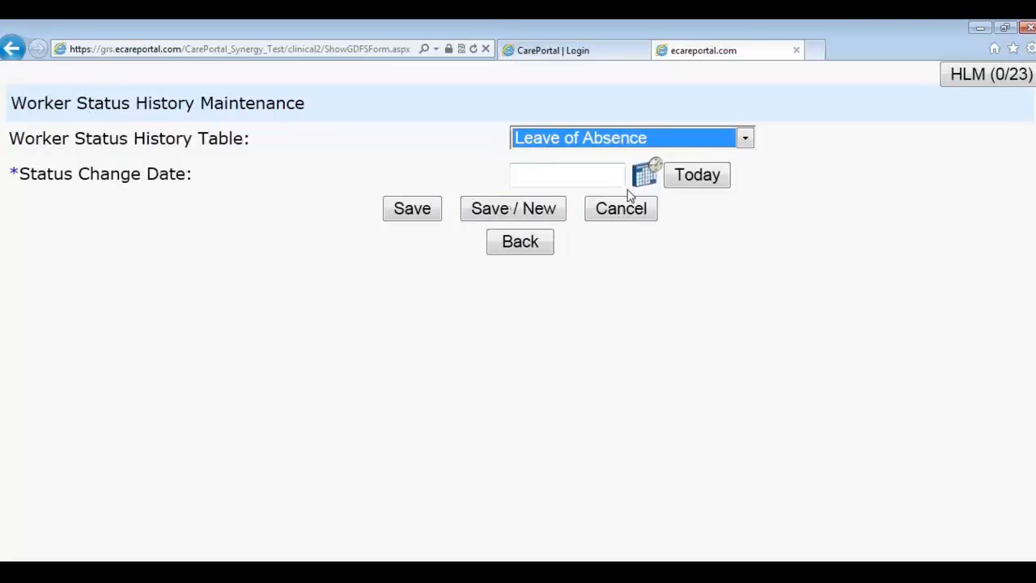
left_click(628, 140)
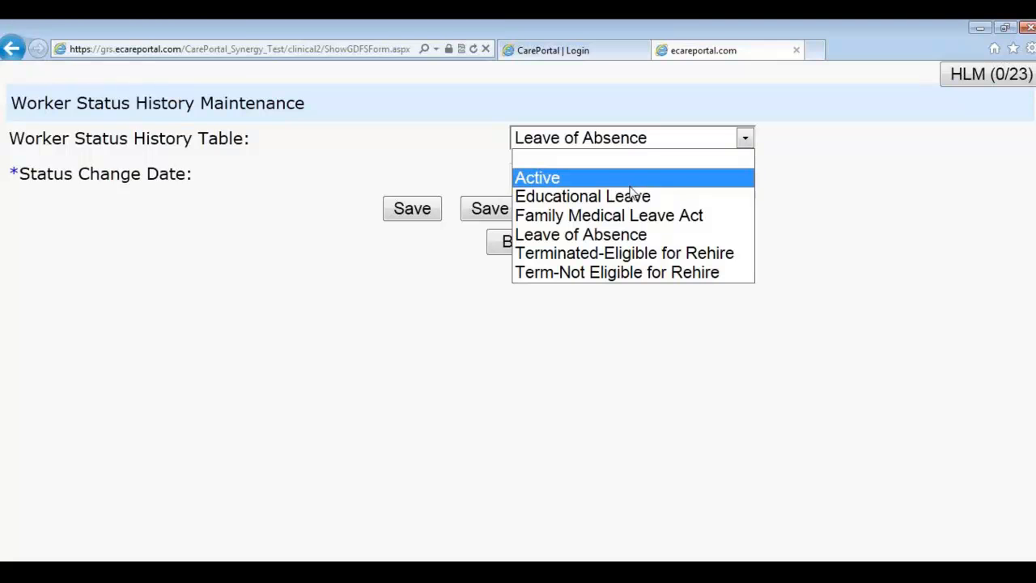
left_click(409, 178)
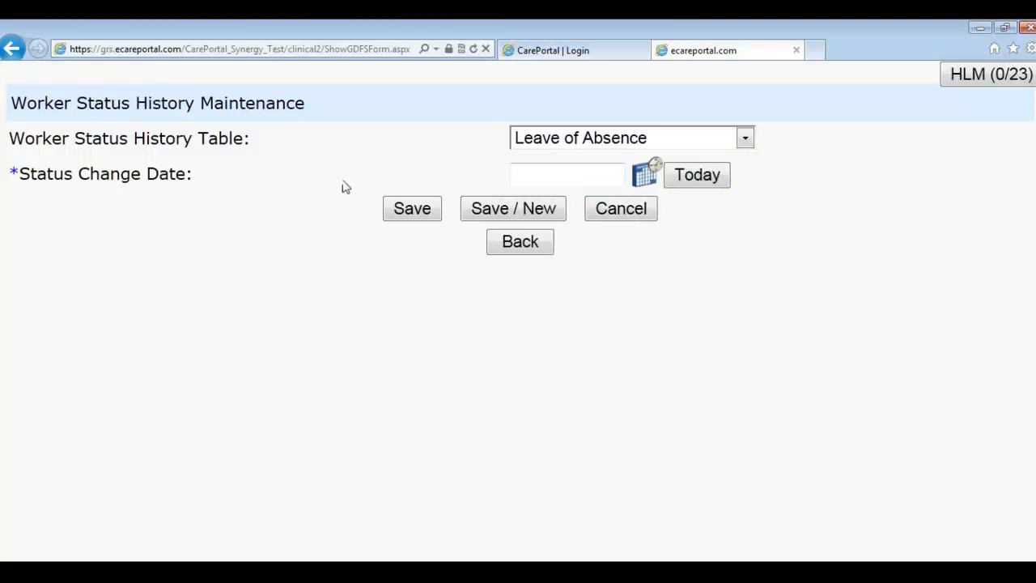
Step: Cancel the status entry, save the worker, return to Administration, and switch to the agenda
left_click(604, 210)
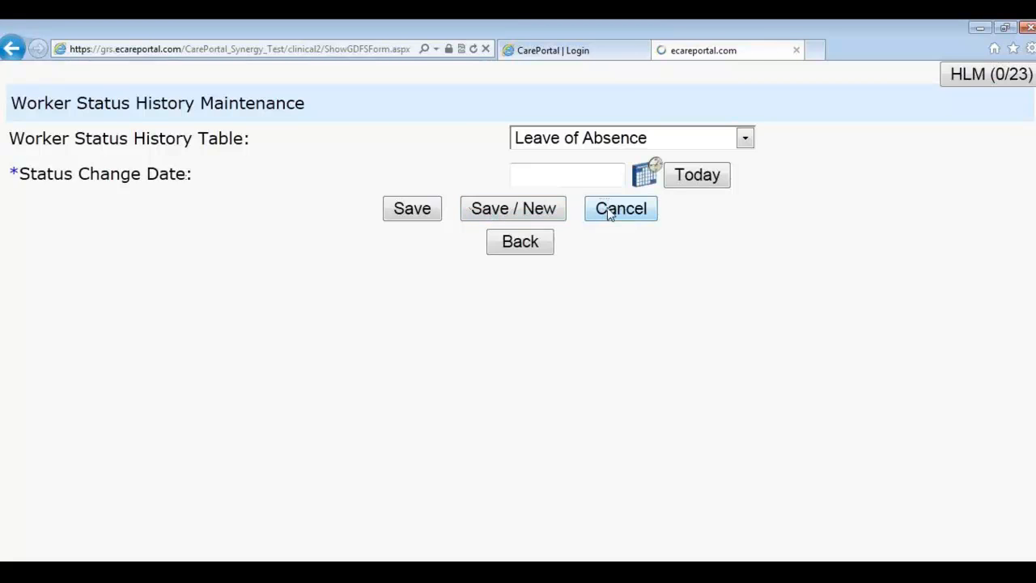
left_click(547, 235)
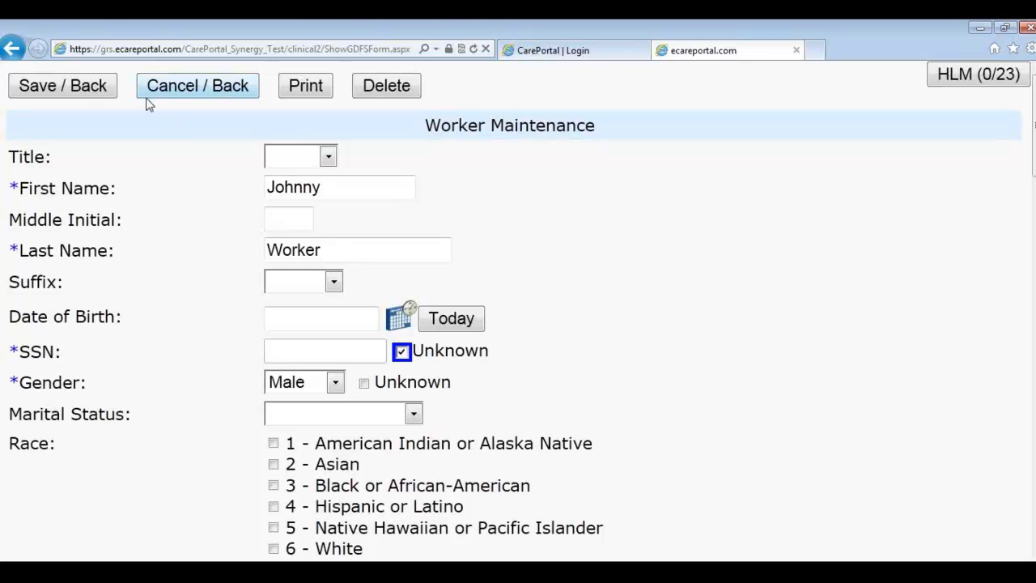
left_click(78, 88)
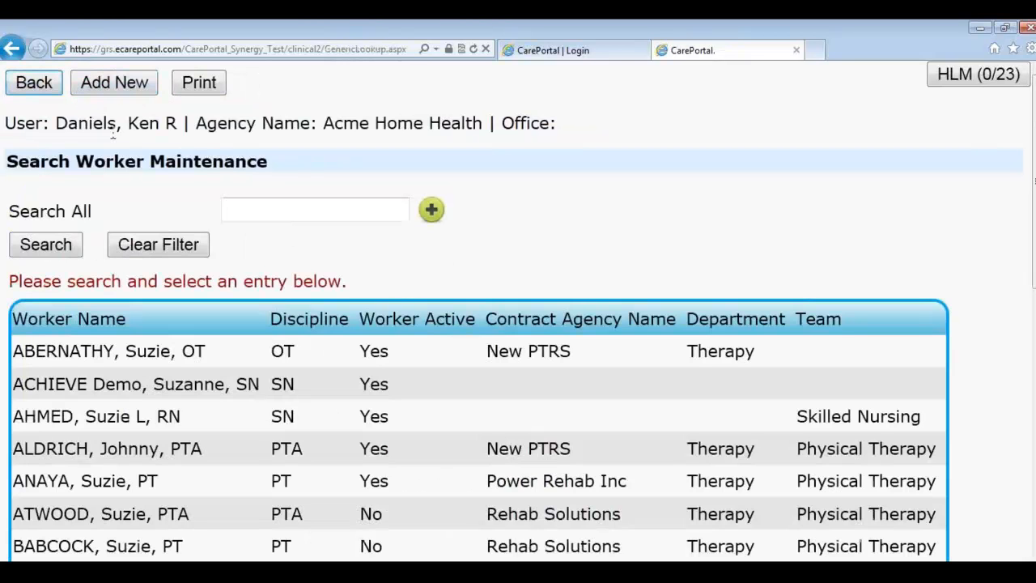
left_click(49, 88)
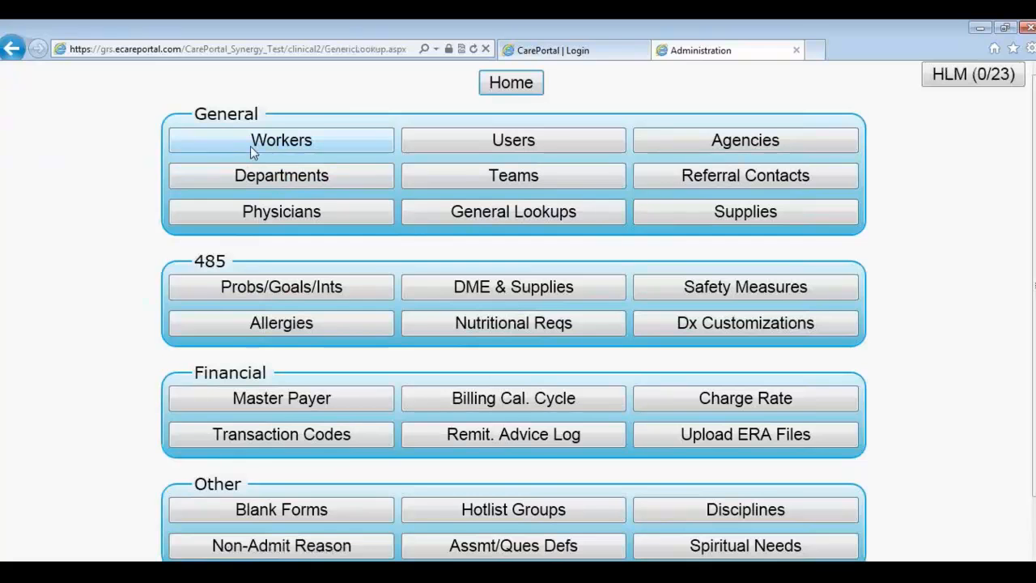
key("alt+Tab")
Step: Confirm adding a user is next on the agenda and switch back to CarePortal
left_click(204, 290)
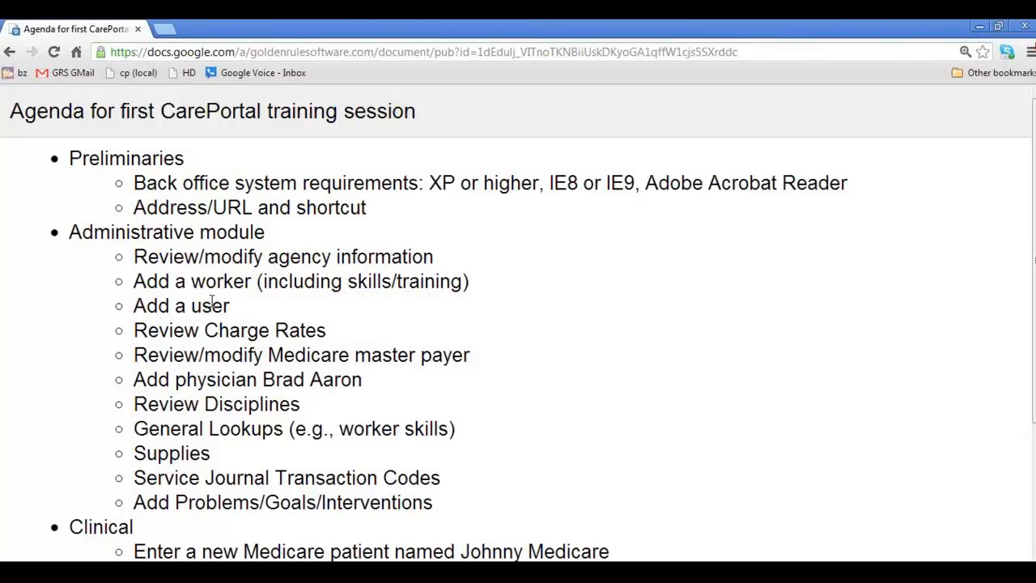
key("alt+Tab")
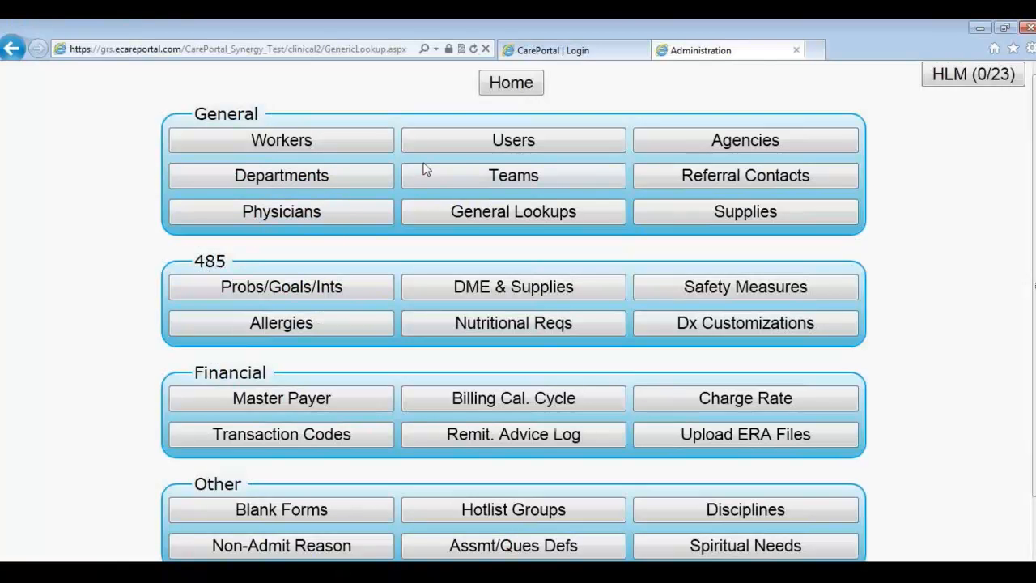
Step: Add a new user with a username, link the worker's contact record, and enable digital certificates
left_click(483, 154)
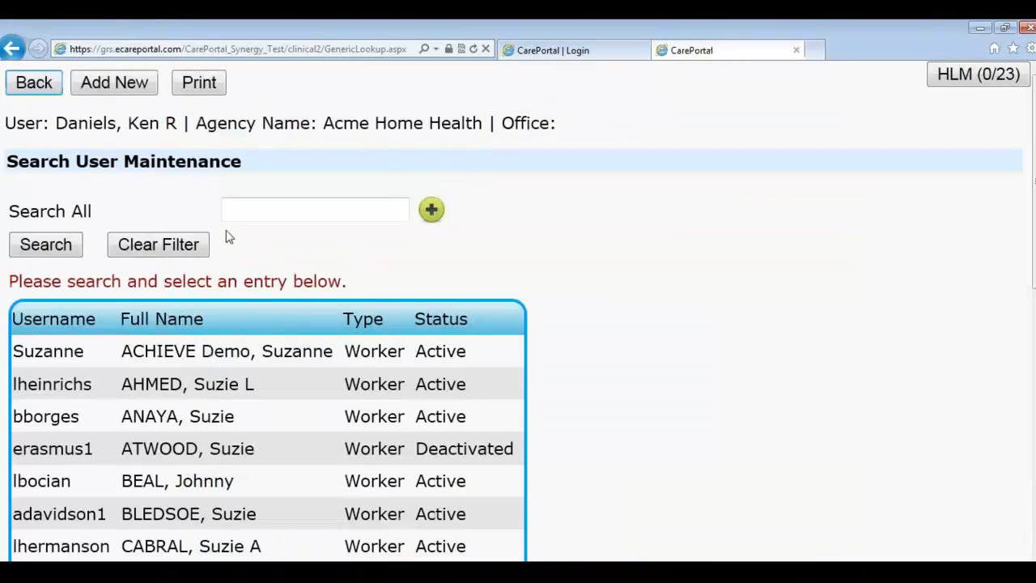
left_click(112, 85)
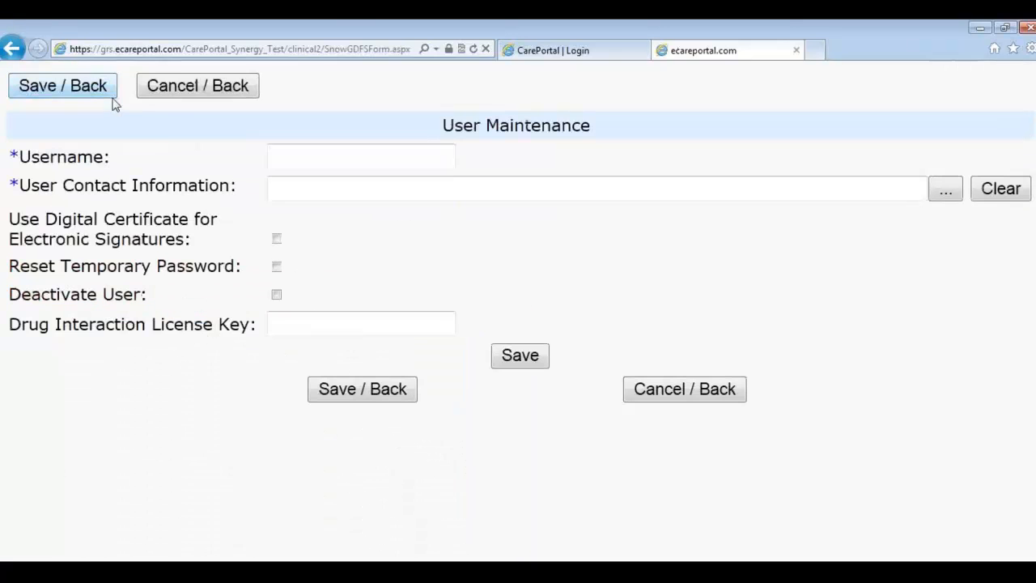
left_click(337, 157)
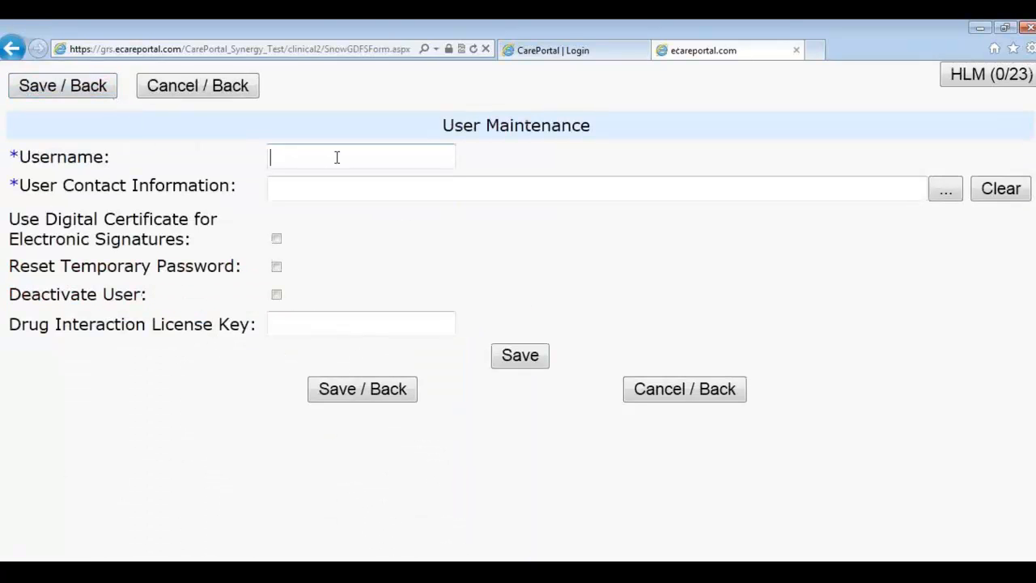
type("jworker")
key("Tab")
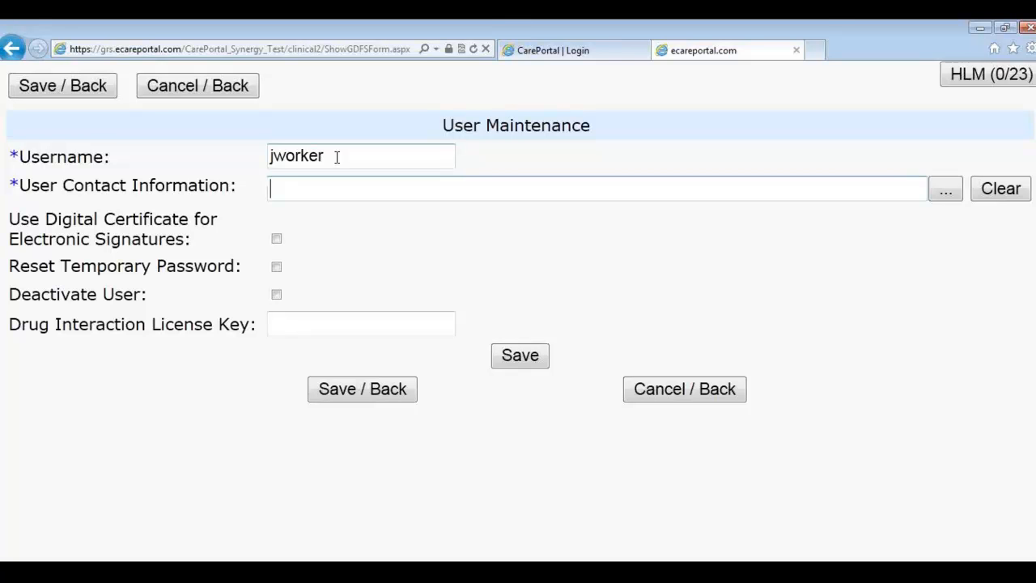
type("johnny work")
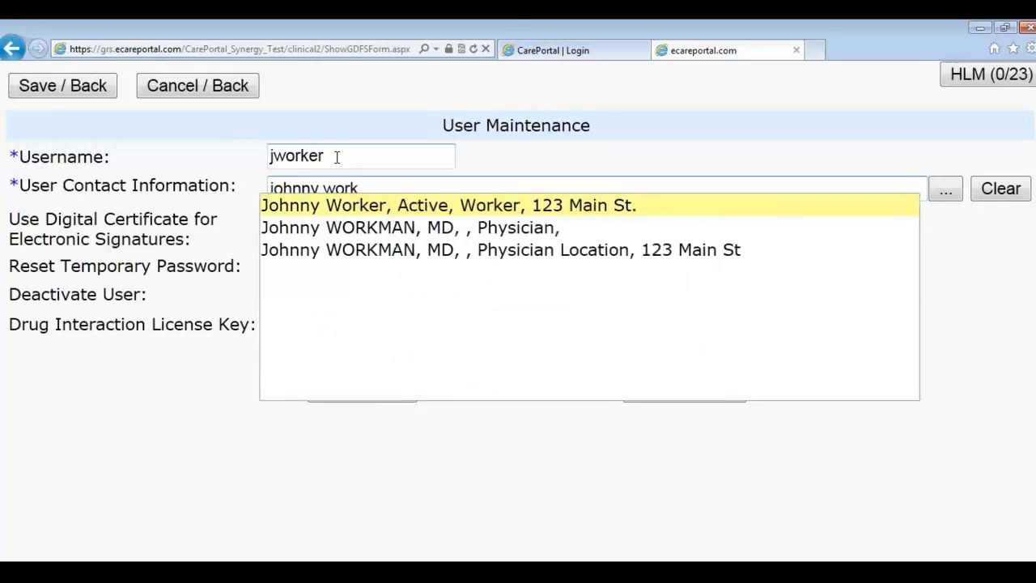
left_click(338, 203)
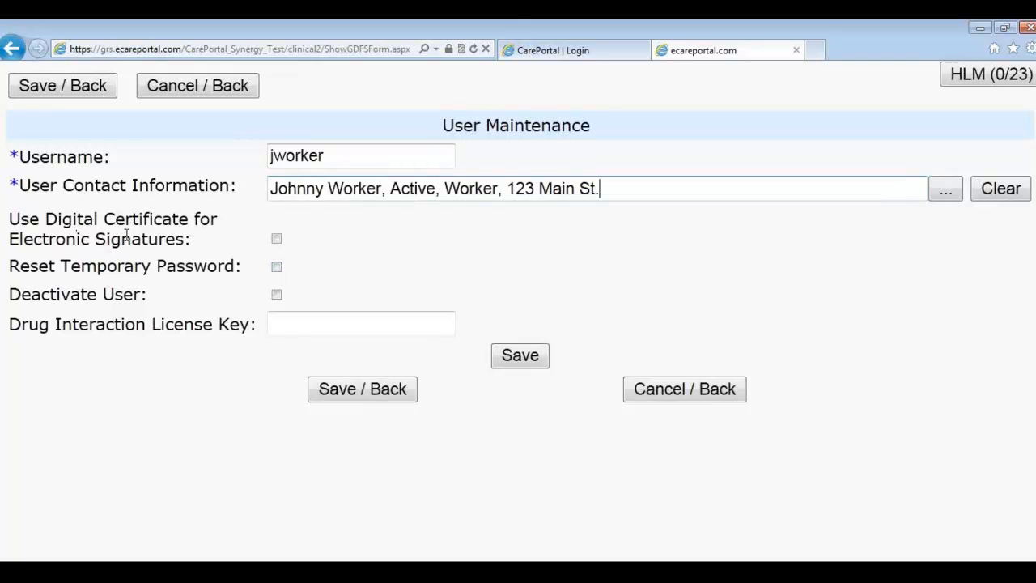
left_click(276, 240)
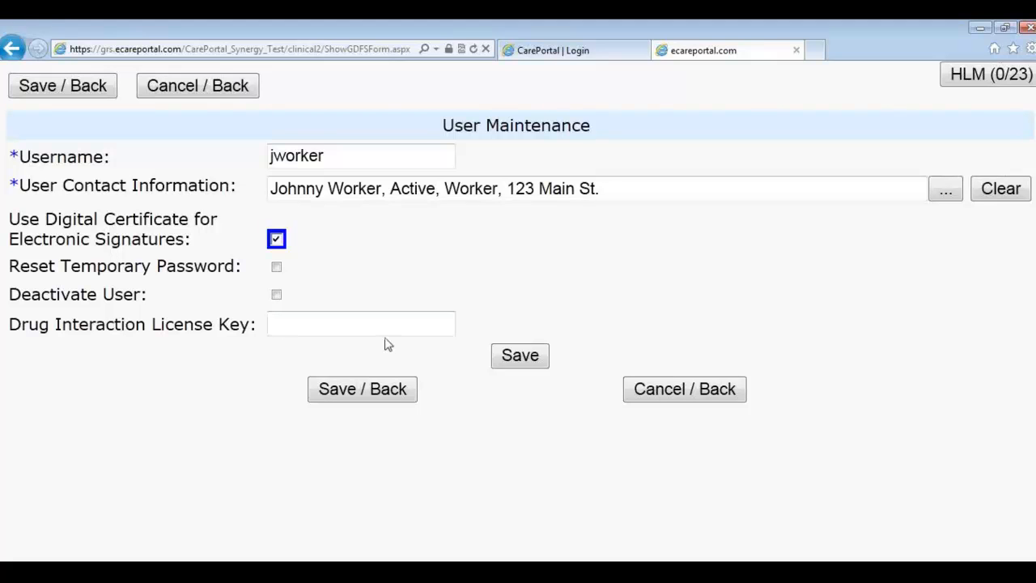
Step: Save the new user and assign it to Acme Home Health M0010: 123456
left_click(522, 362)
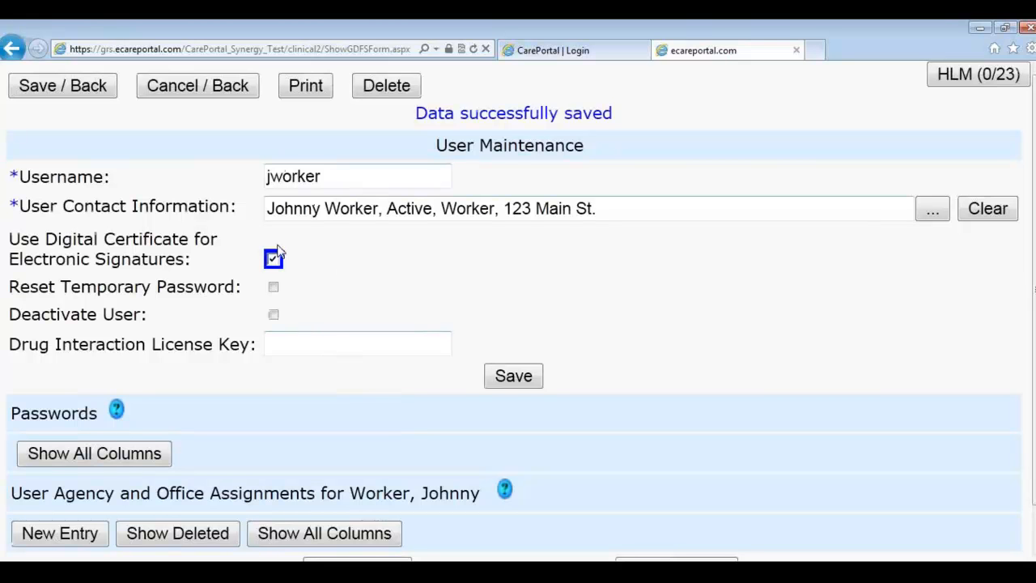
scroll(301, 267, "down", 1)
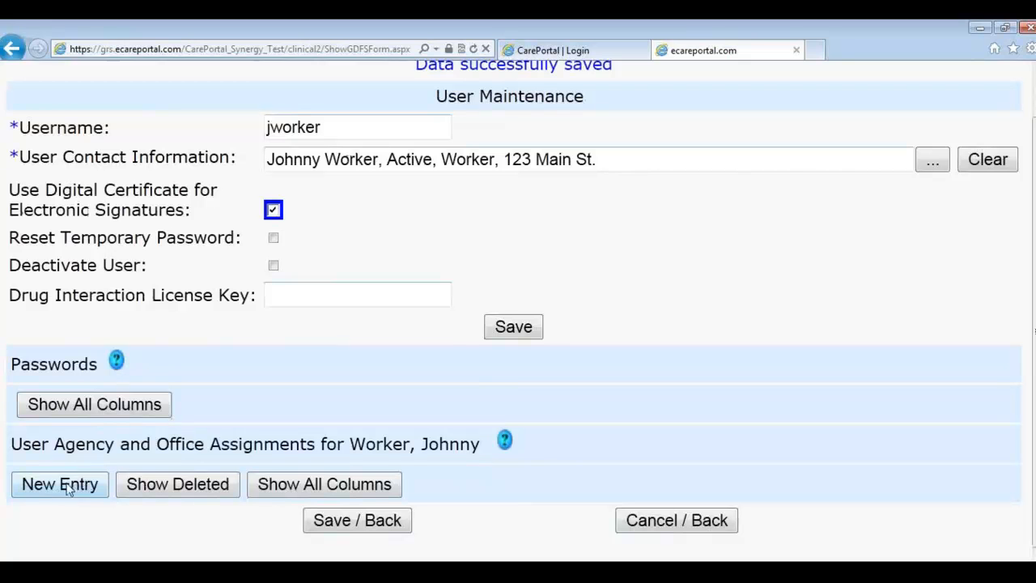
left_click_drag(31, 454, 235, 455)
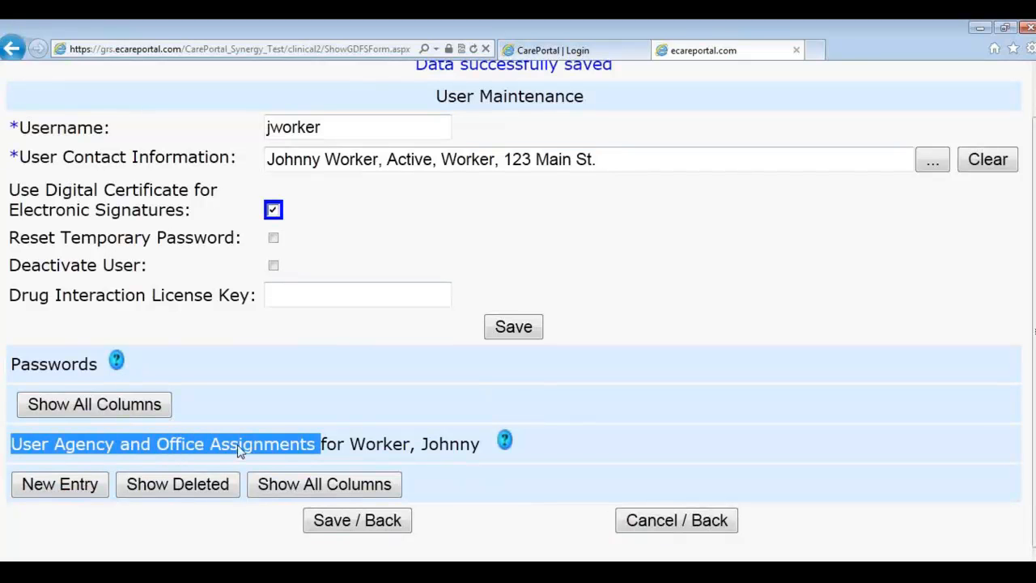
left_click(74, 492)
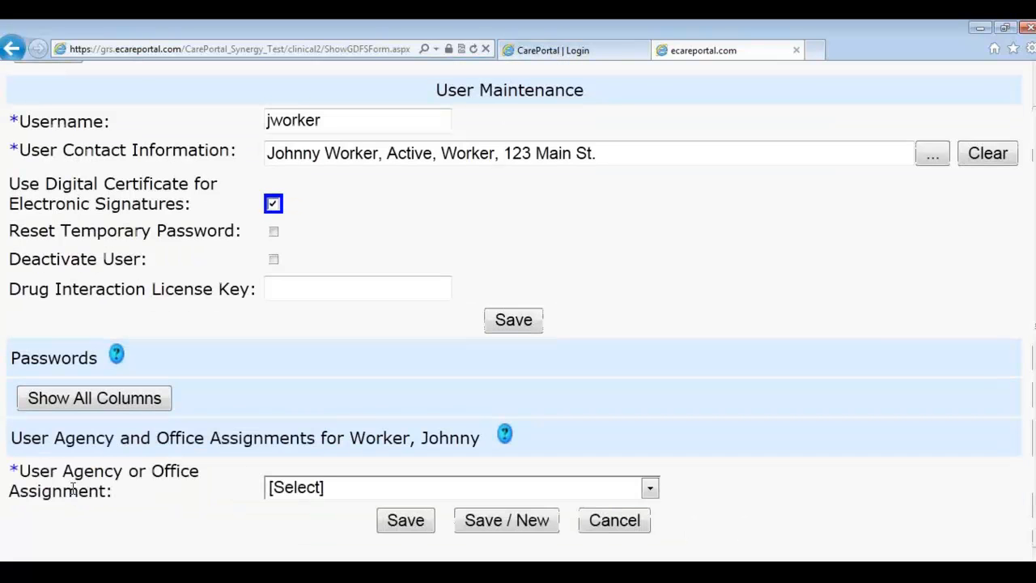
left_click(313, 488)
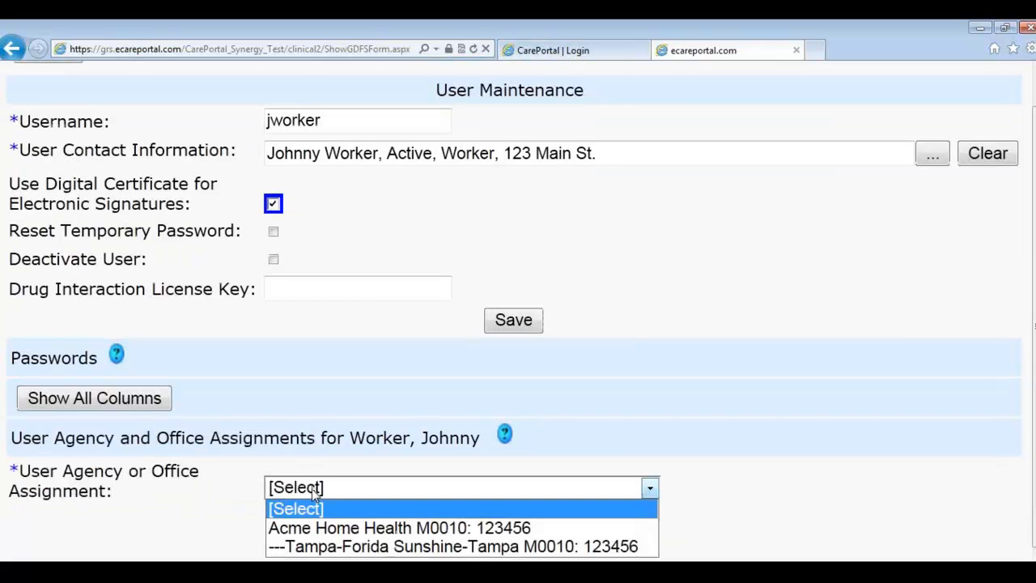
left_click(341, 534)
left_click(215, 522)
left_click(405, 522)
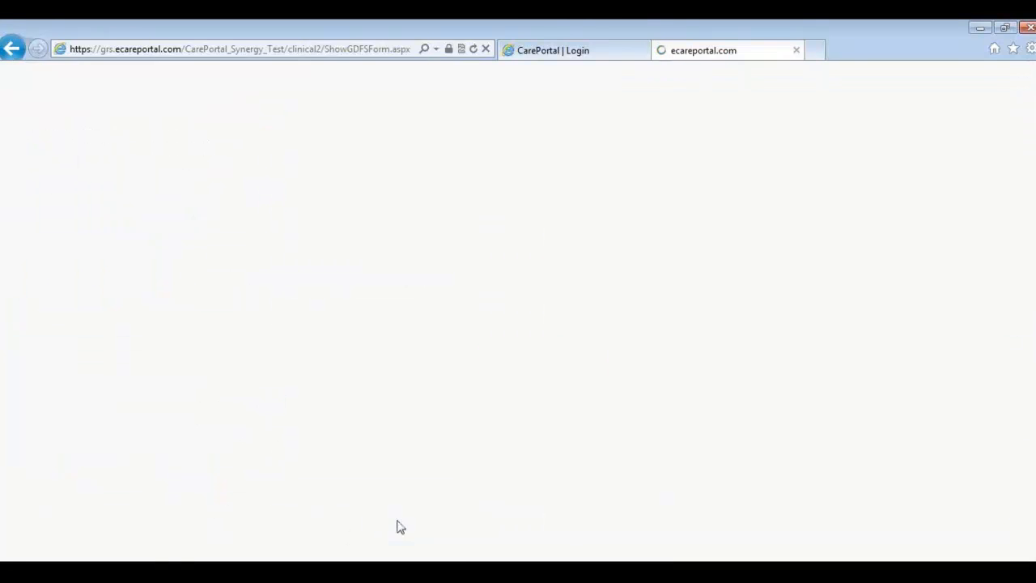
Step: Open the help for Office User Roles
scroll(268, 453, "down", 3)
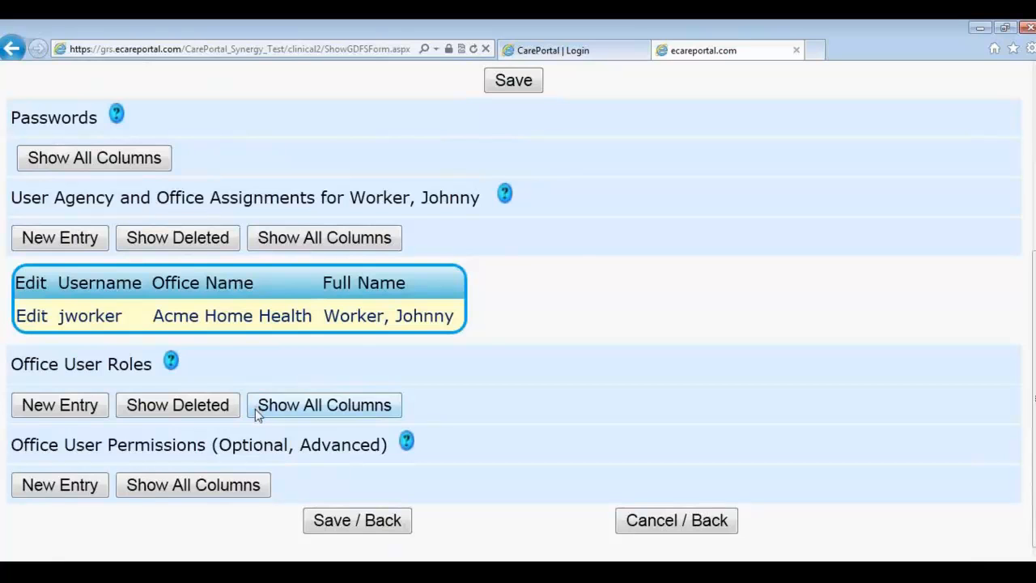
scroll(257, 413, "up", 2)
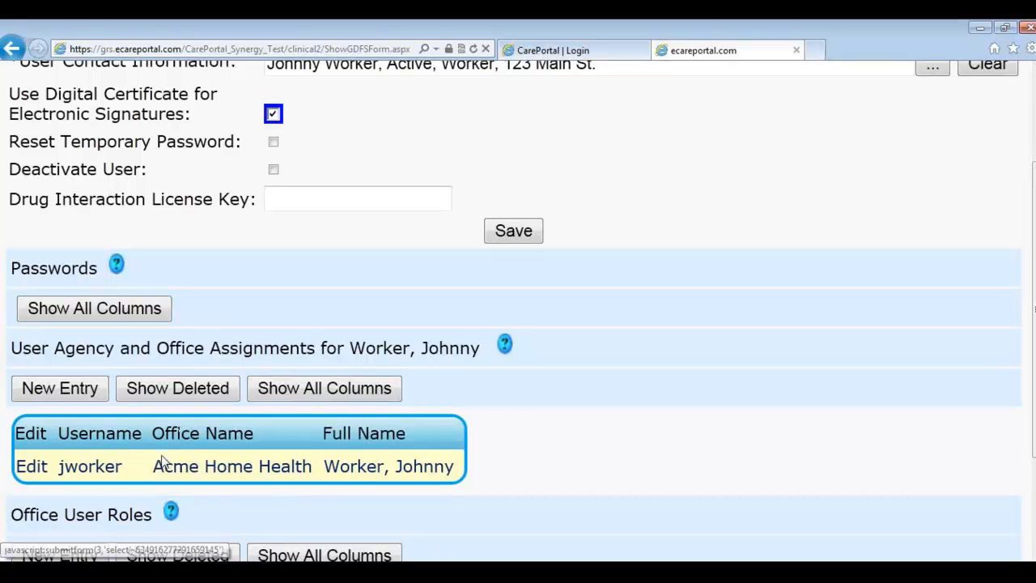
scroll(165, 449, "down", 1)
scroll(170, 453, "down", 1)
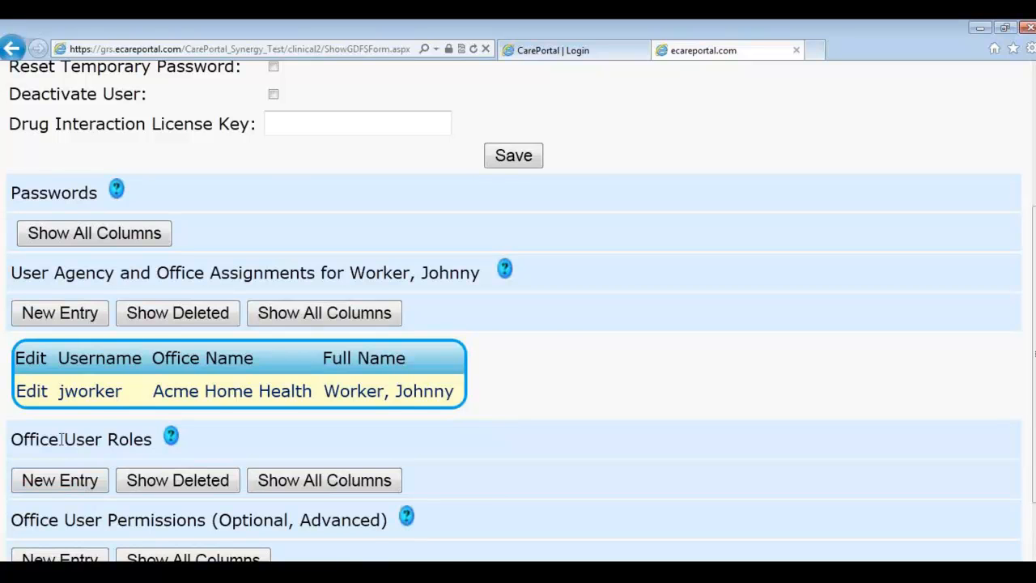
left_click(172, 439)
Step: Return to the CarePortal user page and open the description of commonly used roles
scroll(194, 418, "down", 1)
key("alt+Tab")
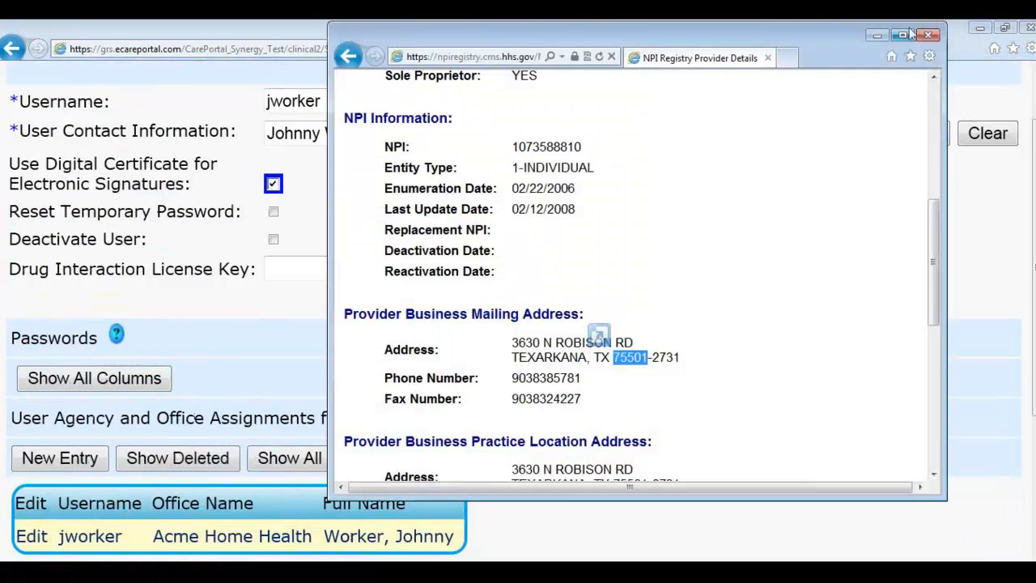
left_click(928, 34)
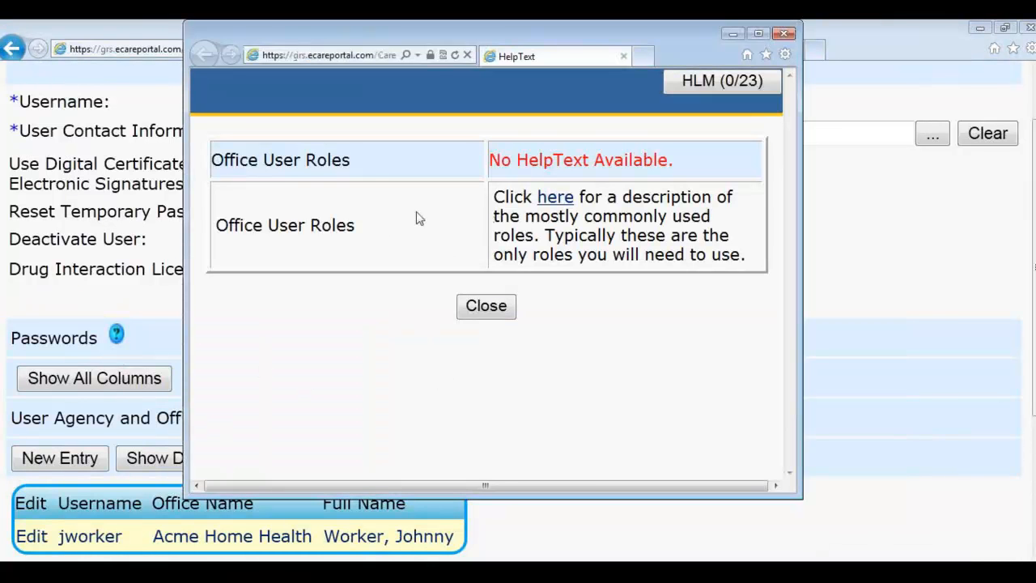
left_click(556, 198)
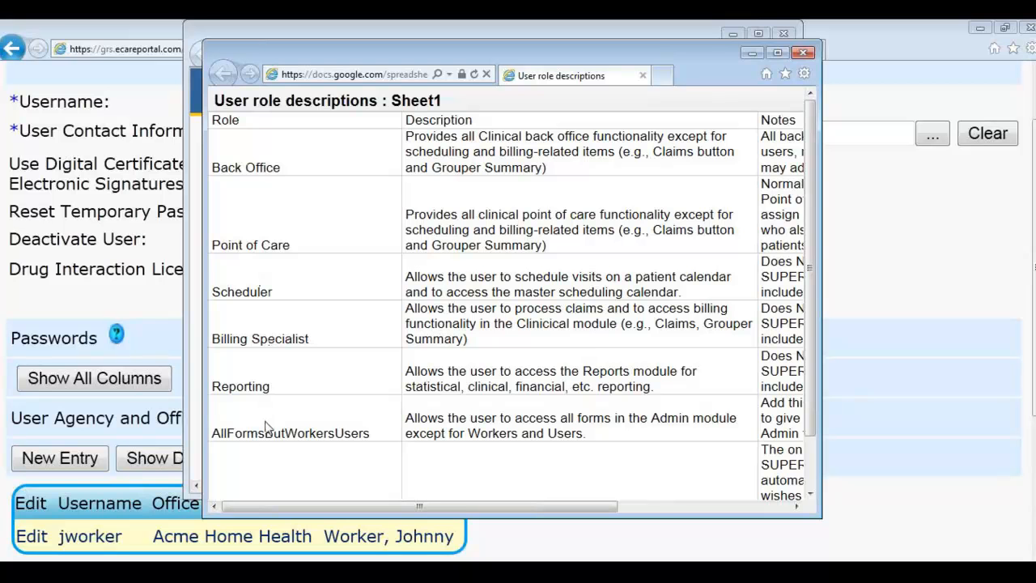
Step: Review the role descriptions, highlighting the Back Office and Point of Care roles
scroll(265, 441, "down", 2)
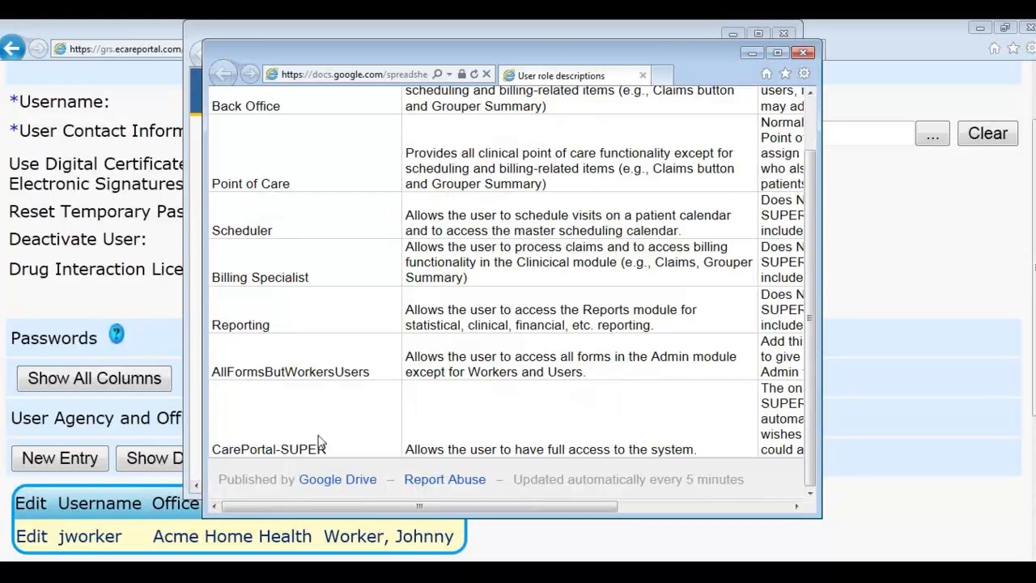
scroll(453, 344, "up", 1)
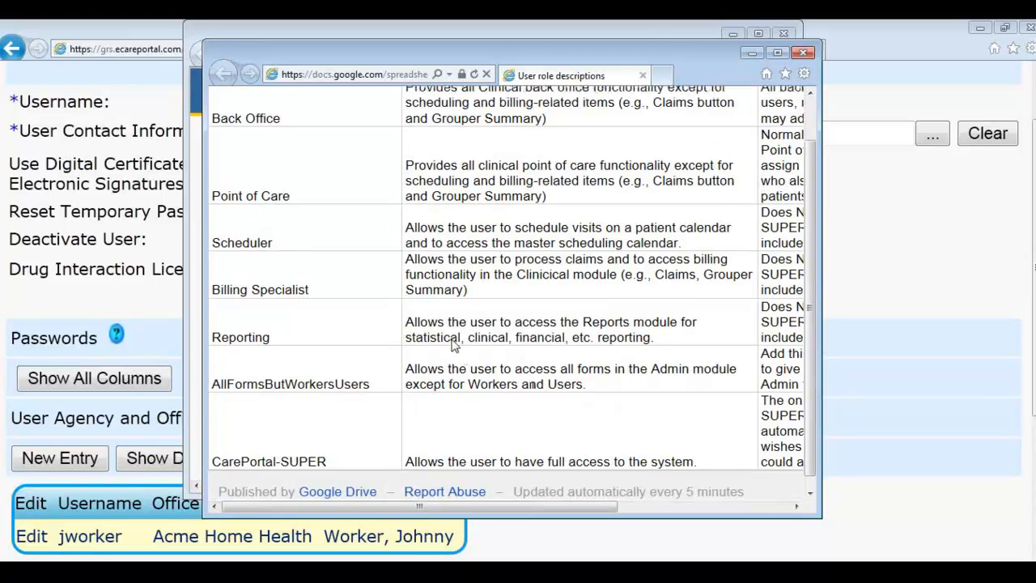
scroll(453, 344, "up", 2)
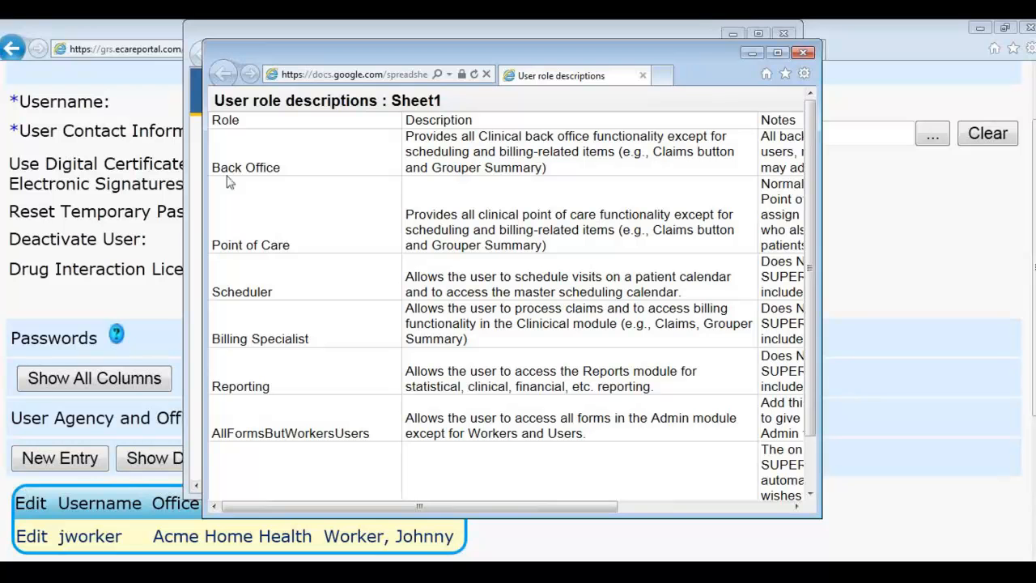
left_click_drag(214, 168, 279, 171)
left_click_drag(213, 246, 276, 255)
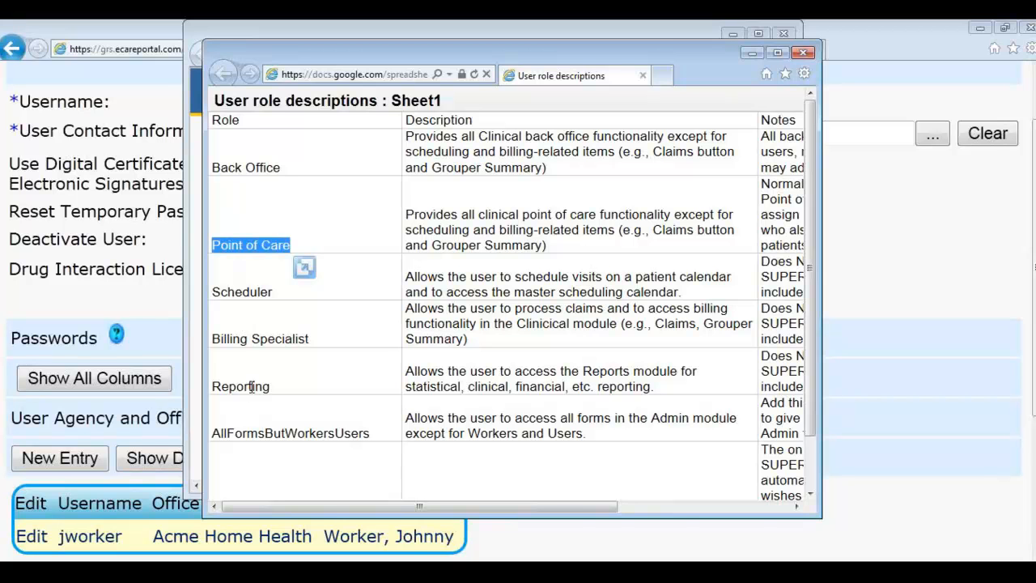
Step: Add and save a Back Office office user role for the user
left_click(157, 340)
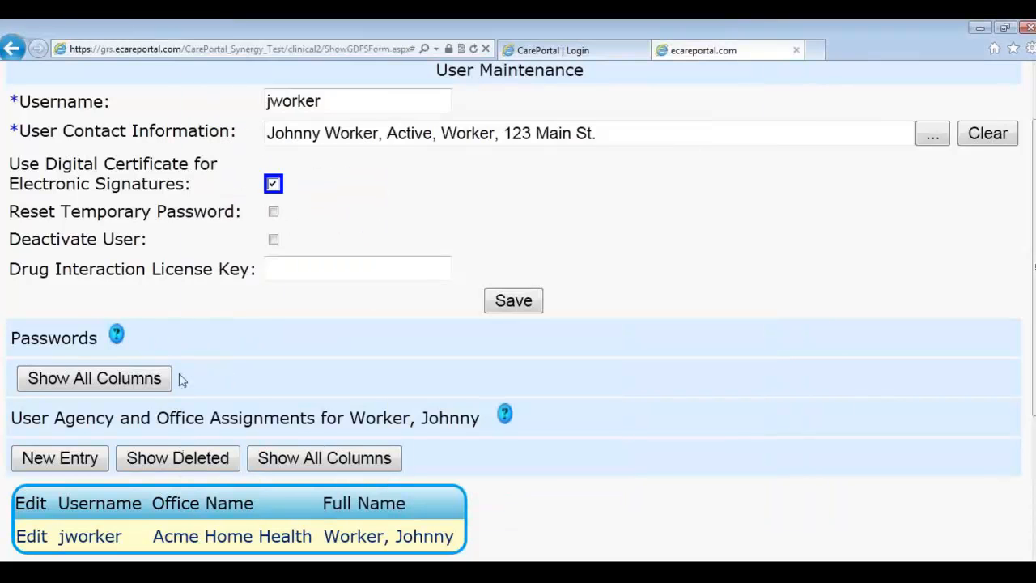
scroll(254, 362, "down", 2)
left_click(65, 474)
left_click(340, 452)
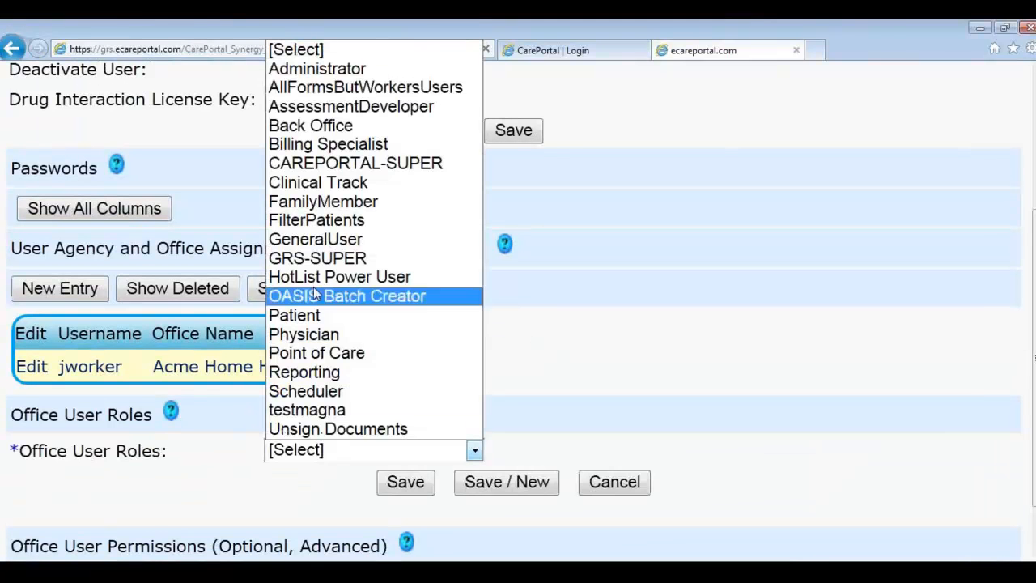
left_click(324, 126)
left_click(405, 481)
Step: Add and save a CAREPORTAL-SUPER office user role for the user
scroll(369, 389, "down", 2)
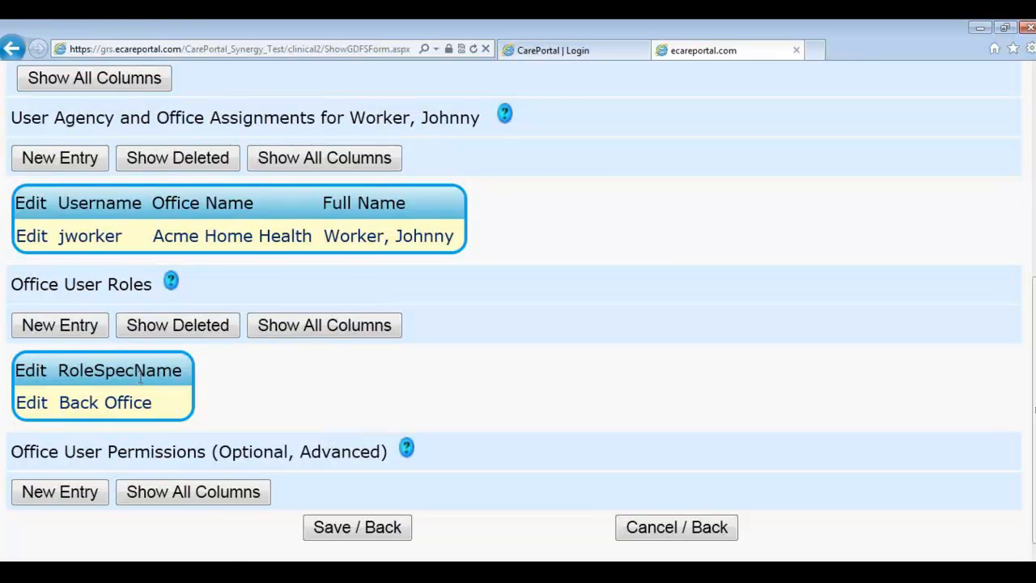
left_click(71, 332)
left_click(311, 382)
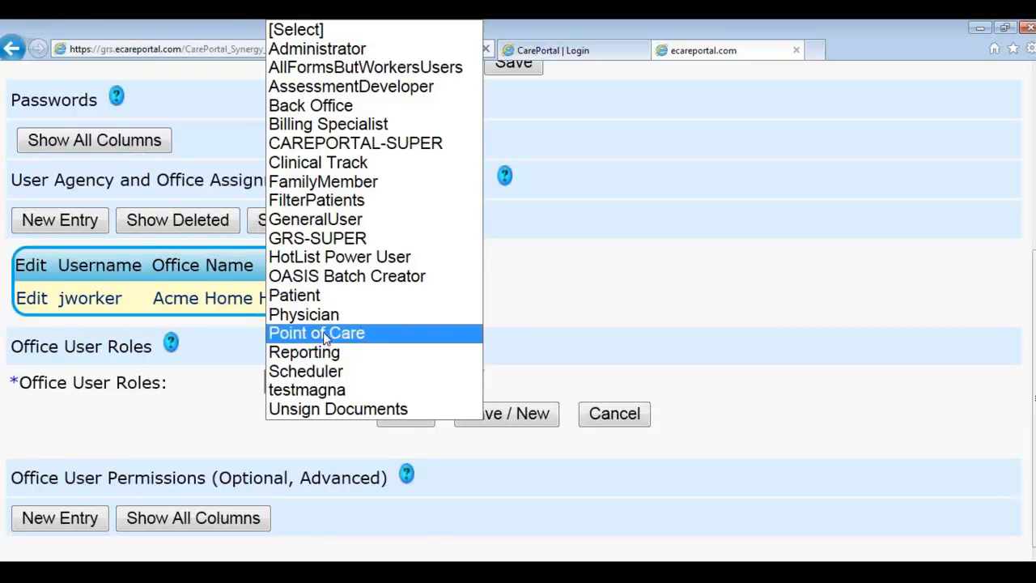
left_click(295, 148)
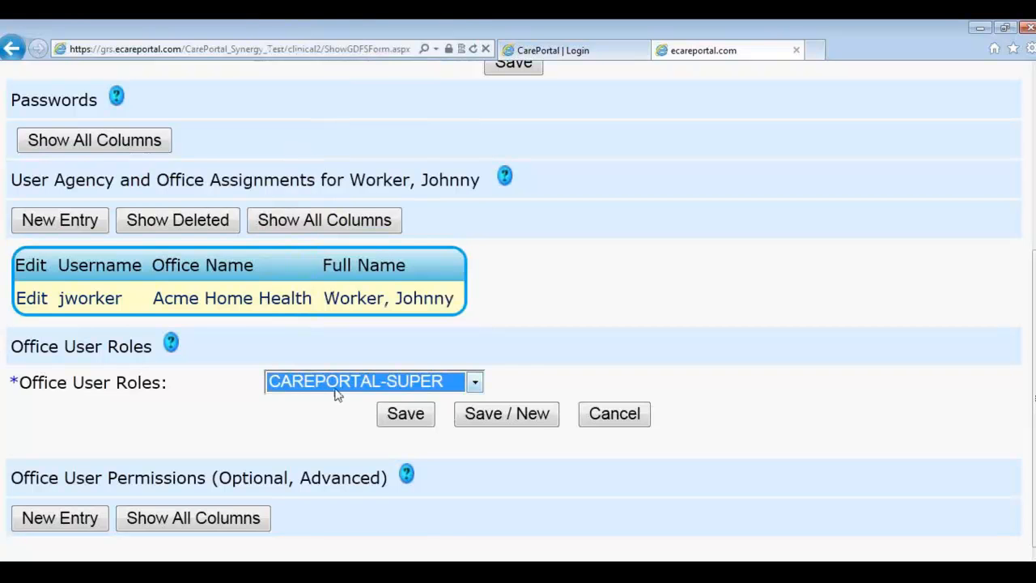
left_click(396, 419)
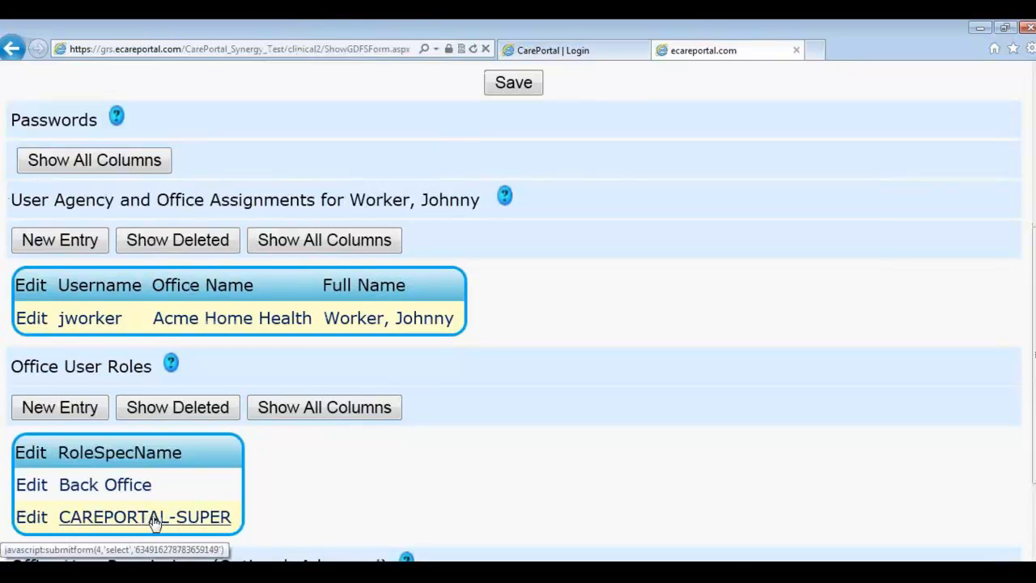
scroll(307, 437, "down", 1)
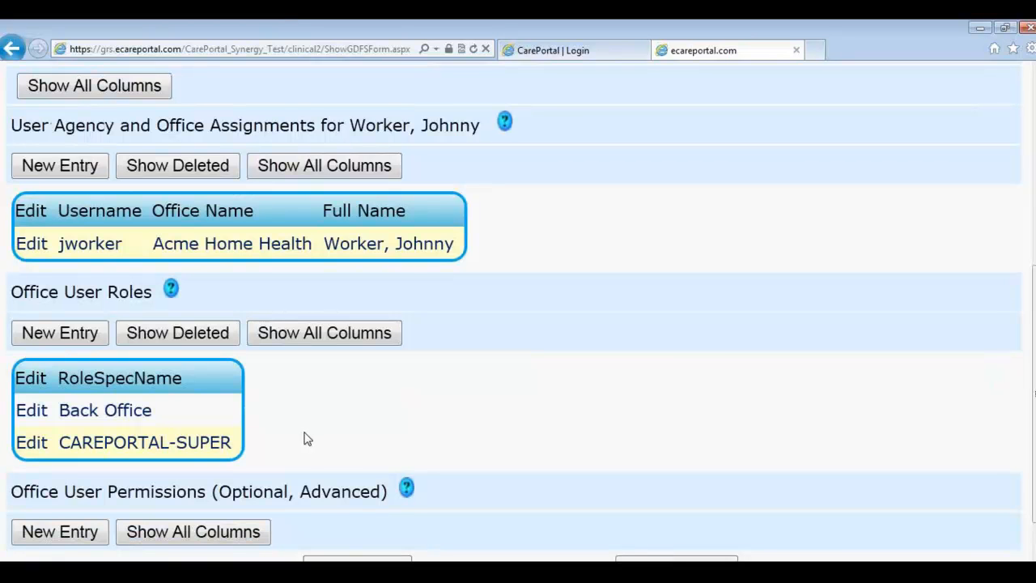
left_click(83, 335)
Step: Cancel the extra office user role entry without choosing a role
left_click(320, 382)
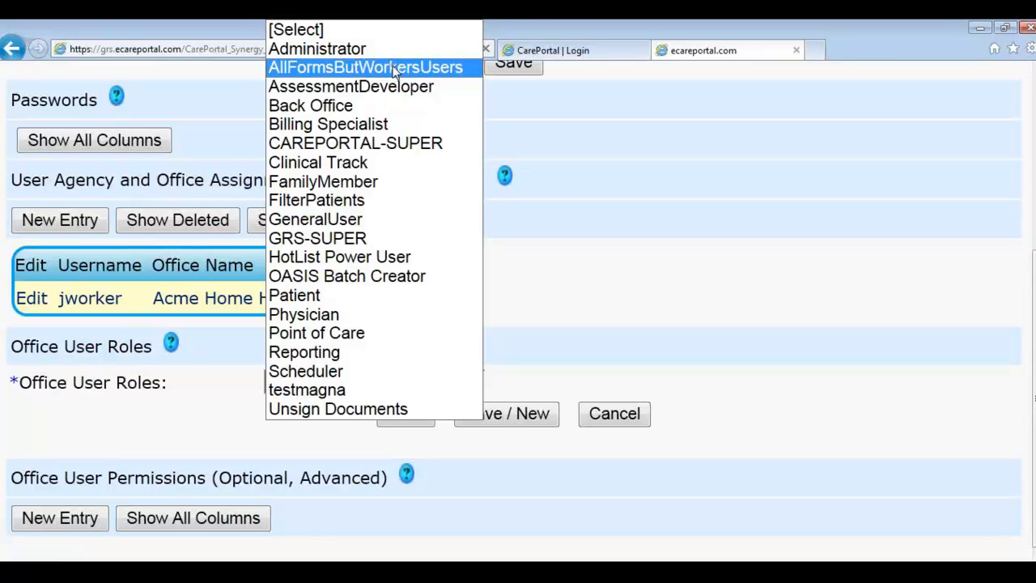
left_click(198, 444)
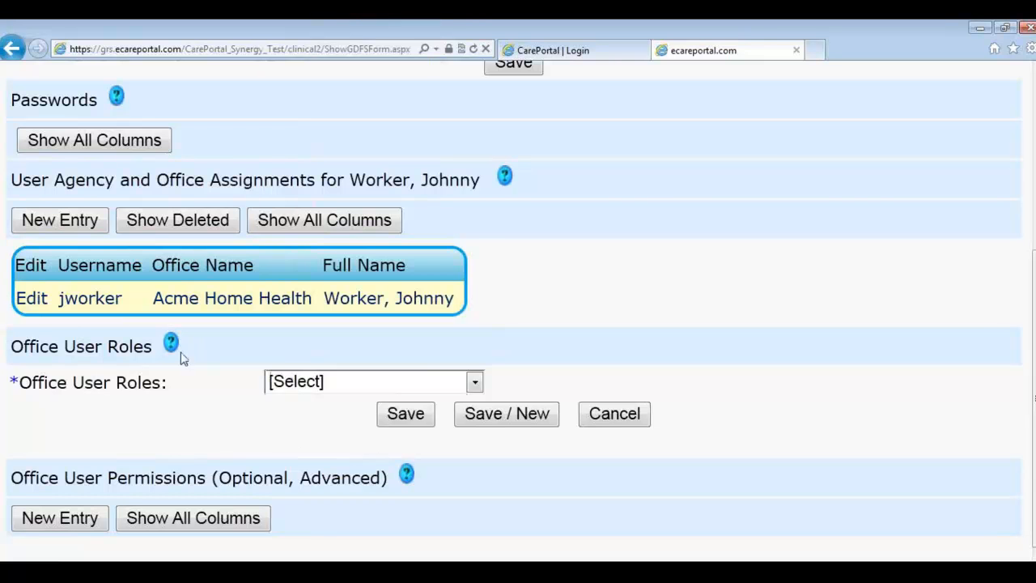
left_click(613, 416)
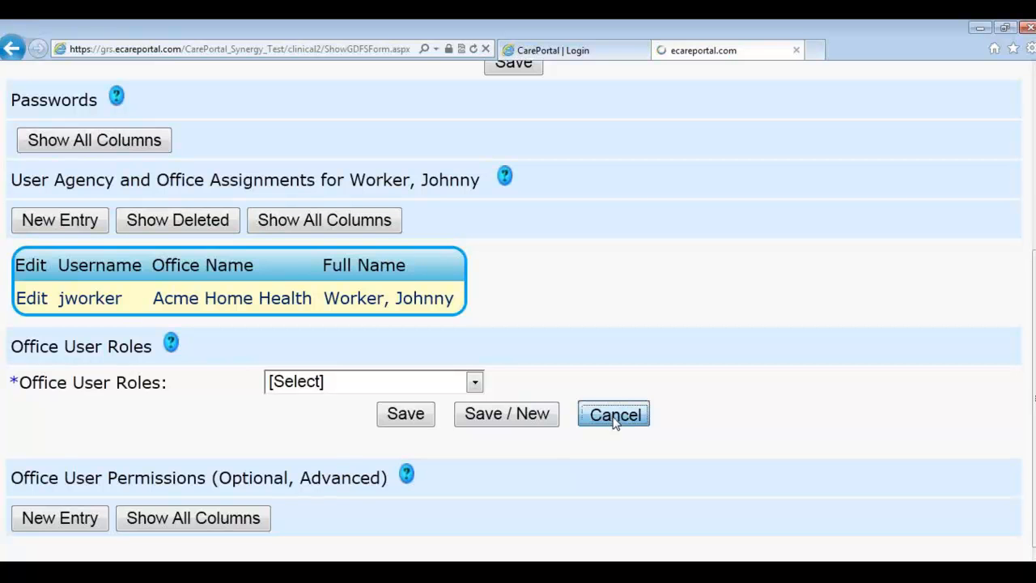
Step: Save the user record and return to the Search User Maintenance list
scroll(345, 398, "up", 5)
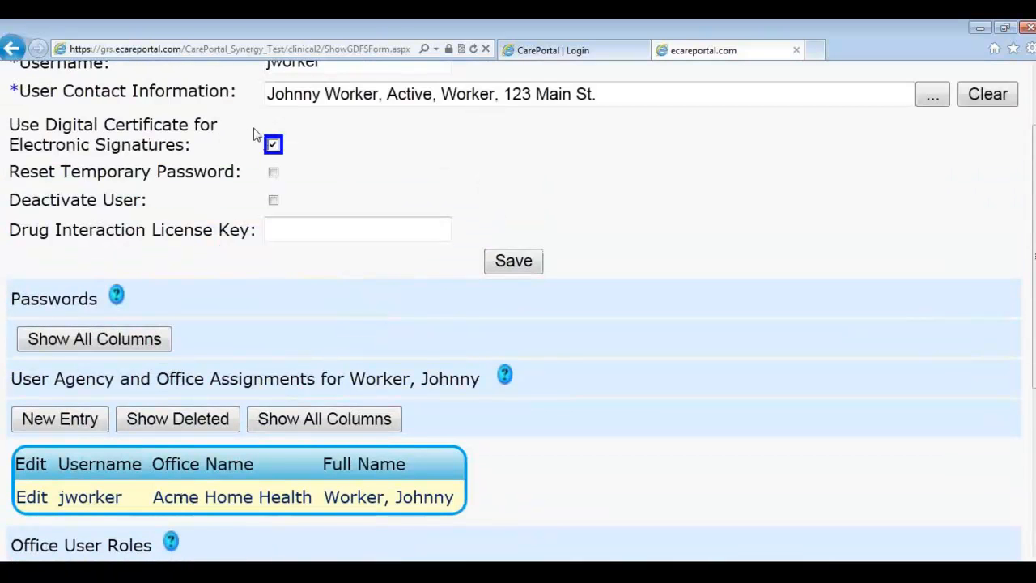
scroll(279, 136, "up", 1)
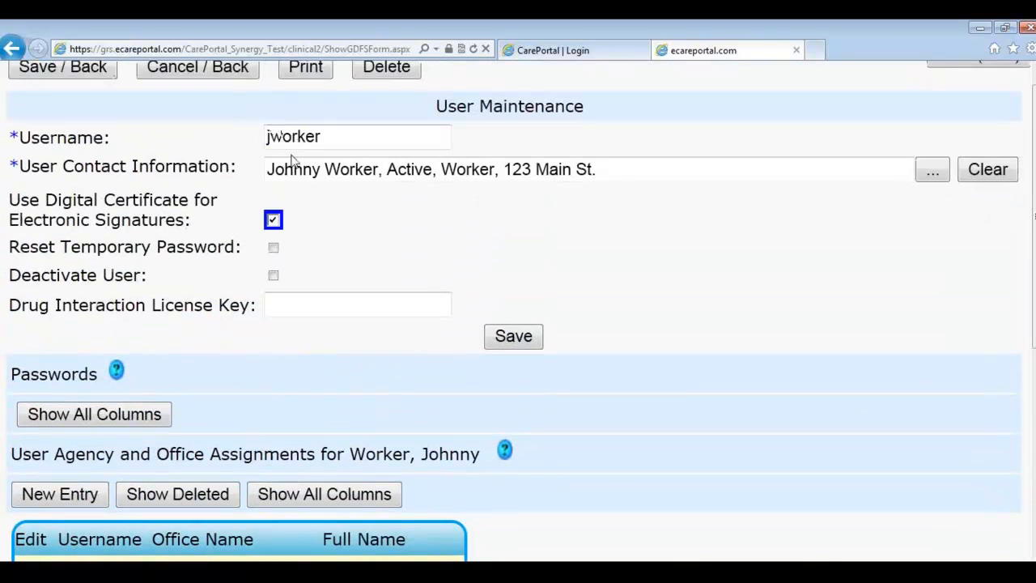
scroll(203, 363, "down", 2)
scroll(100, 423, "down", 1)
scroll(100, 423, "down", 1)
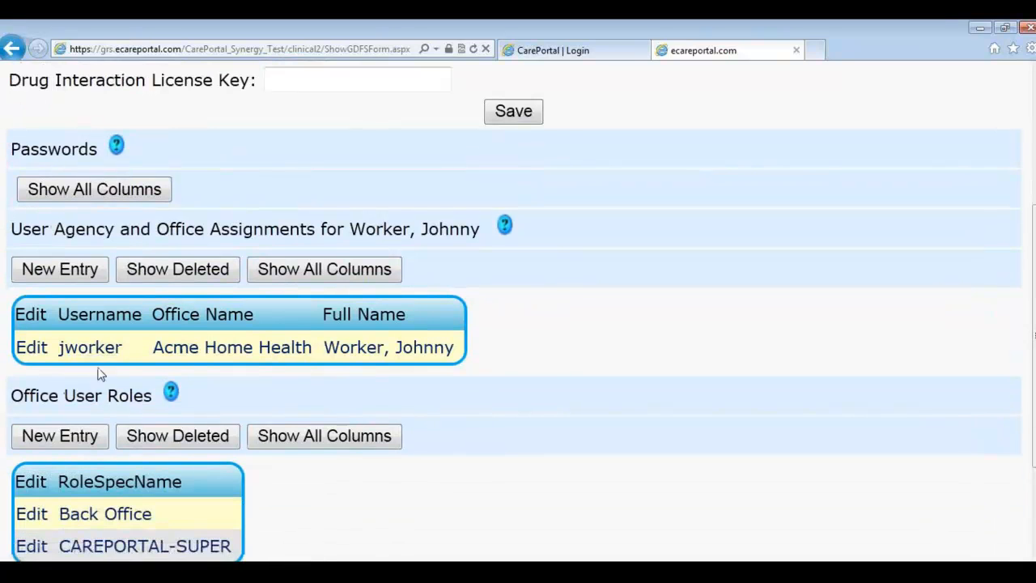
scroll(115, 393, "down", 1)
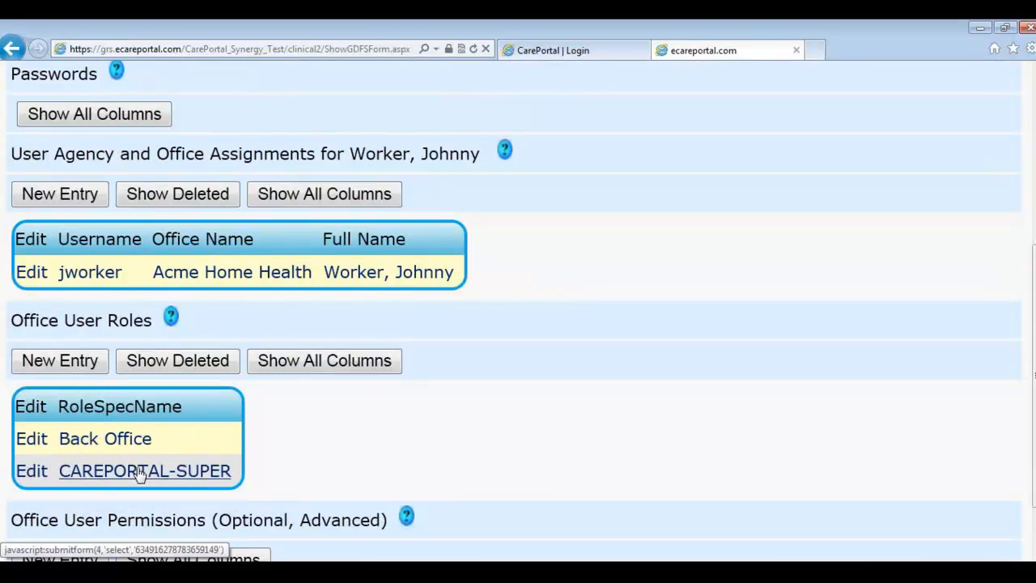
scroll(151, 456, "down", 1)
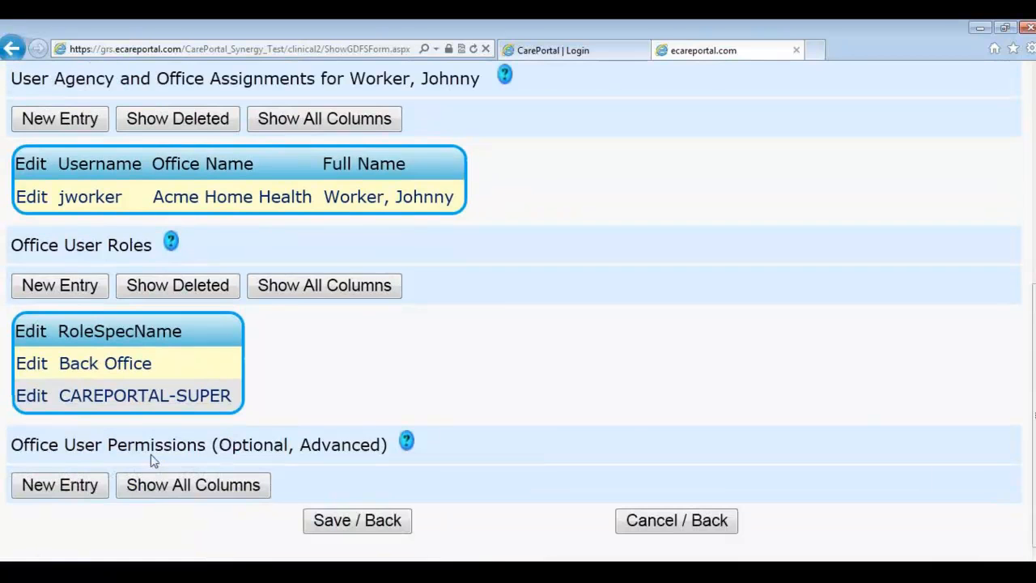
left_click(381, 529)
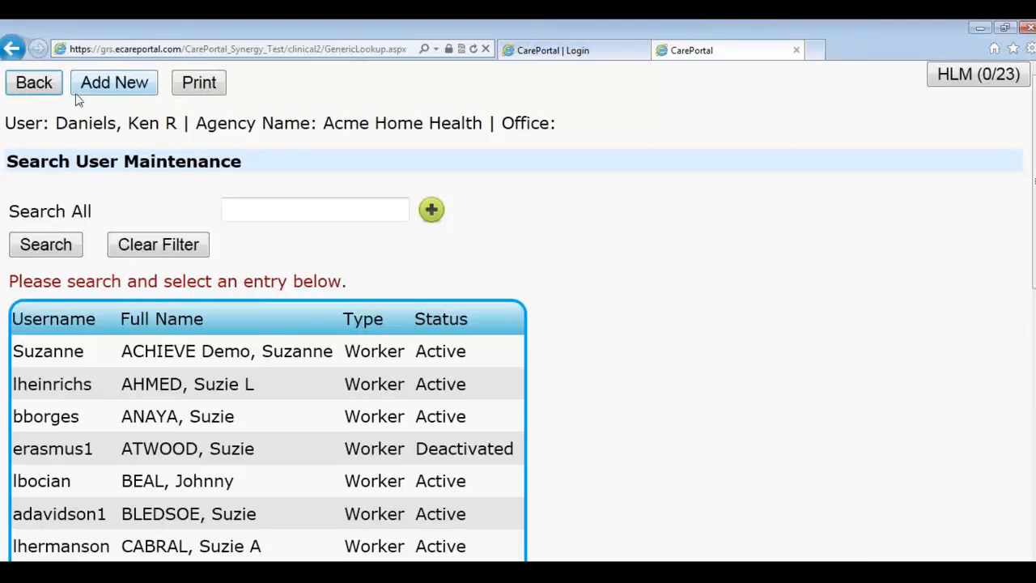
Step: Return to the Welcome page and sign out of the admin account
left_click(35, 83)
left_click(515, 87)
left_click(515, 85)
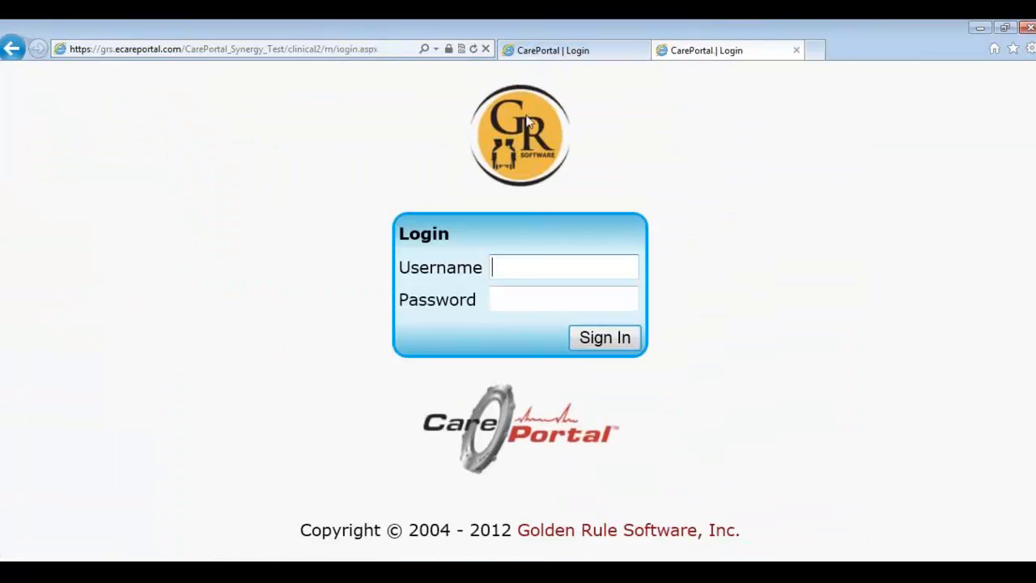
Step: Sign in with the new user's username and temporary password
left_click(530, 266)
type("jworker")
key("Tab")
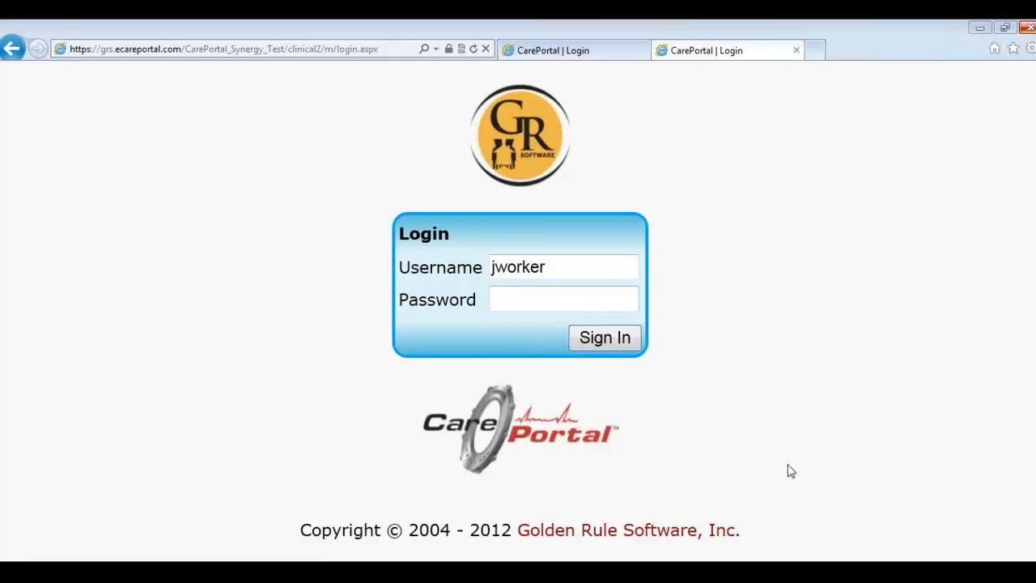
type("••••••")
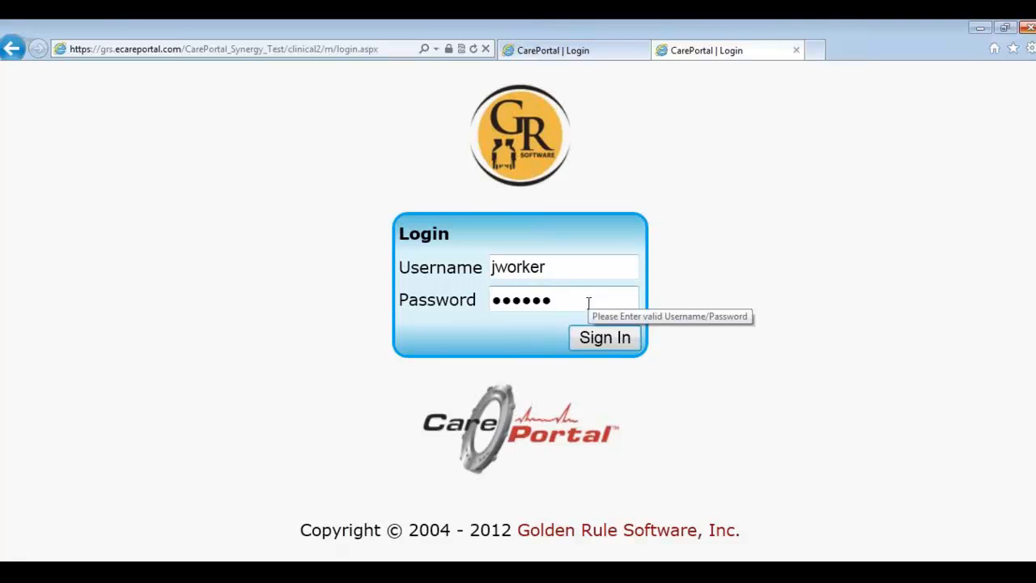
left_click(628, 337)
scroll(586, 322, "down", 1)
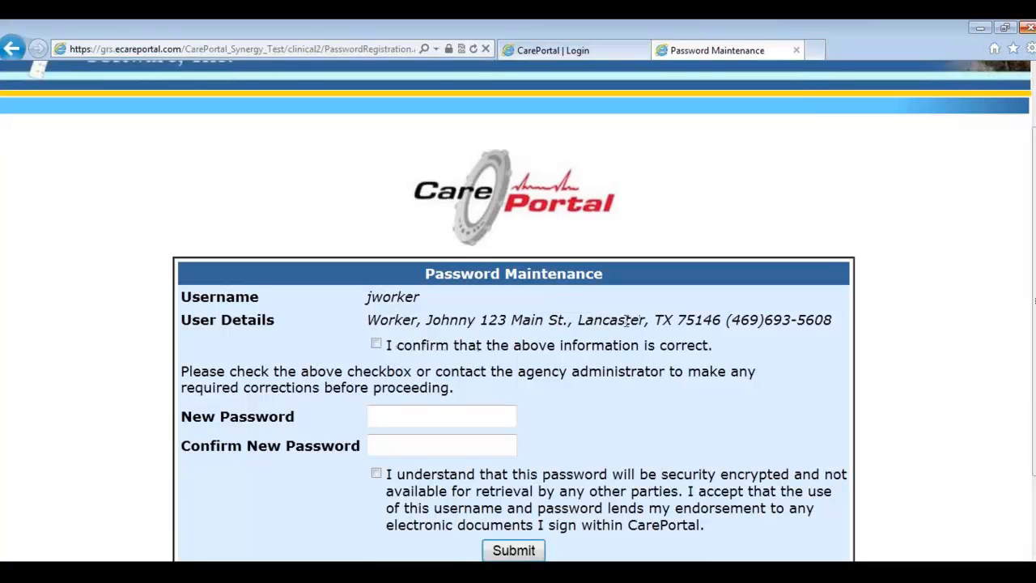
Step: Confirm user details, enter and confirm the new password, accept the encryption statement, and submit
left_click(377, 344)
left_click(412, 408)
type("••••••")
key("Tab")
type("••••••")
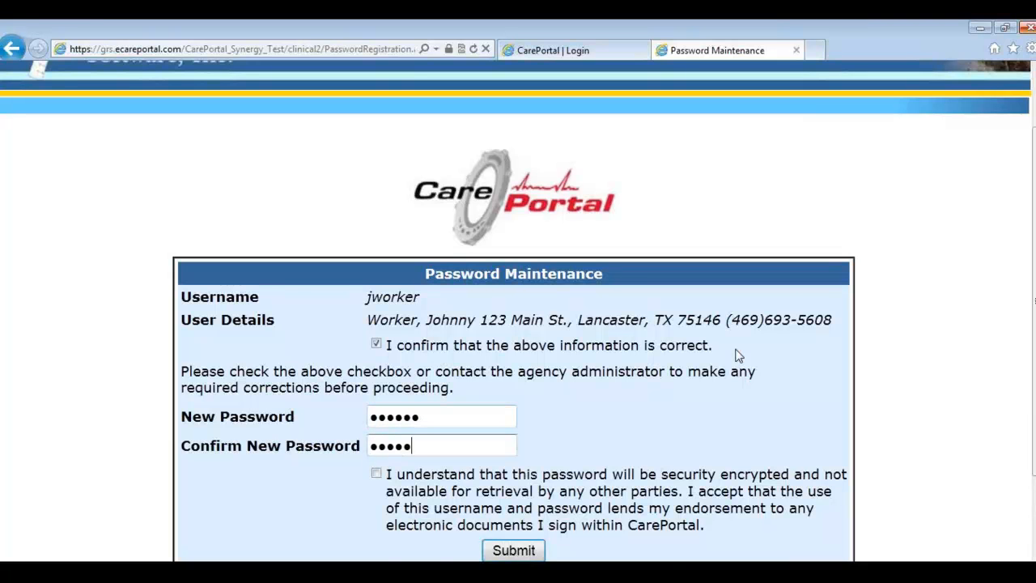
scroll(687, 369, "down", 3)
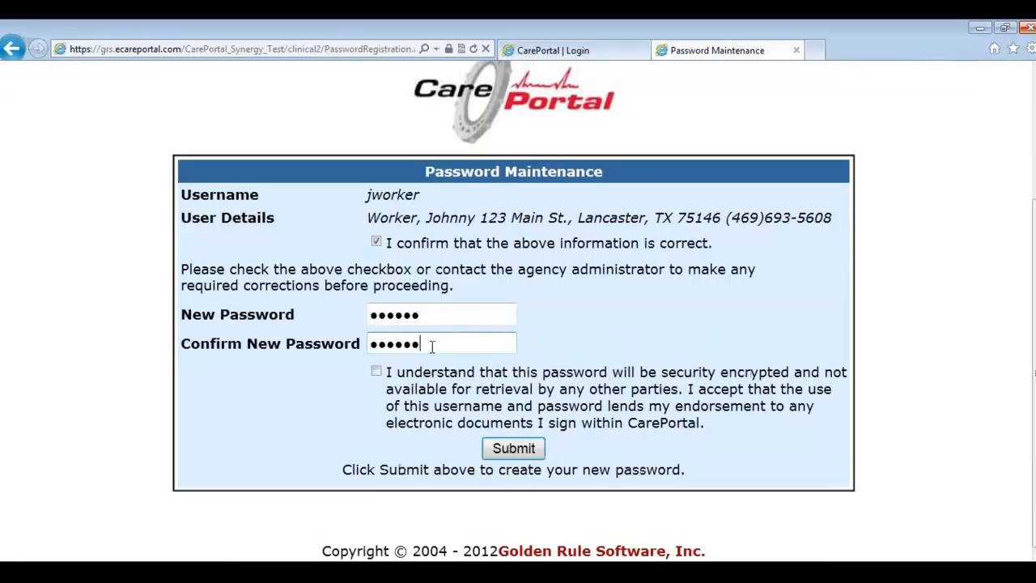
left_click(376, 372)
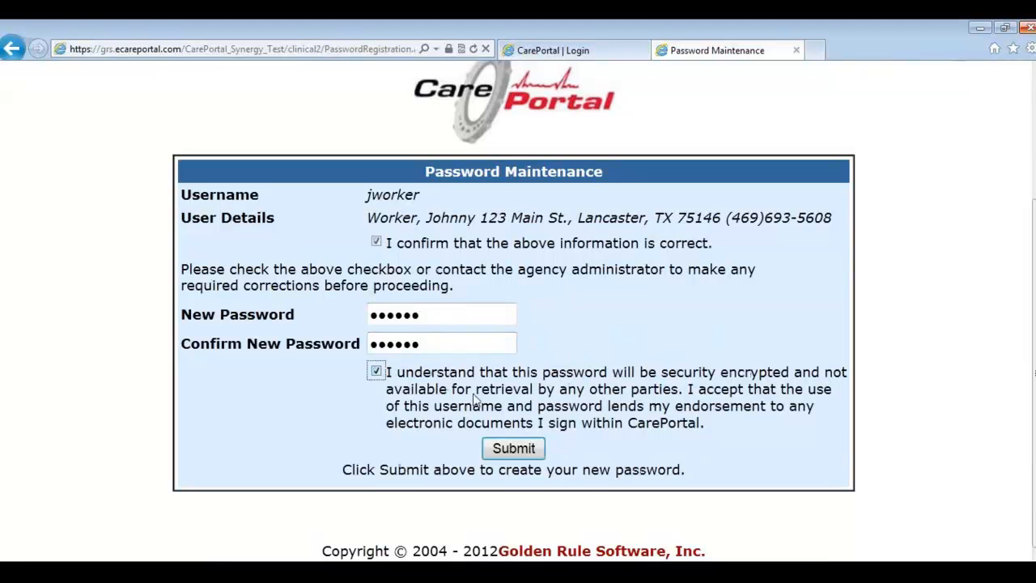
left_click(514, 453)
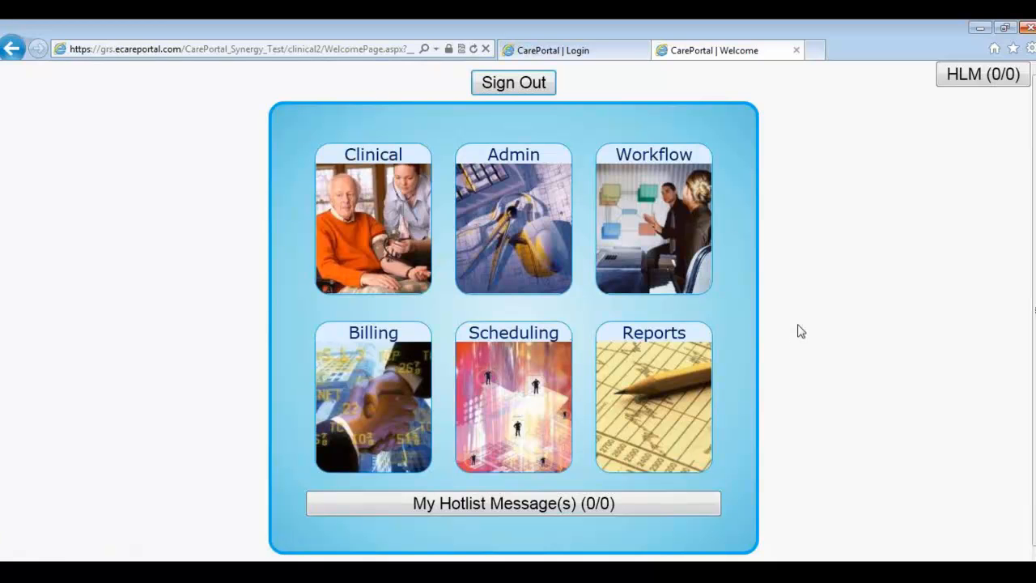
key("alt+Tab")
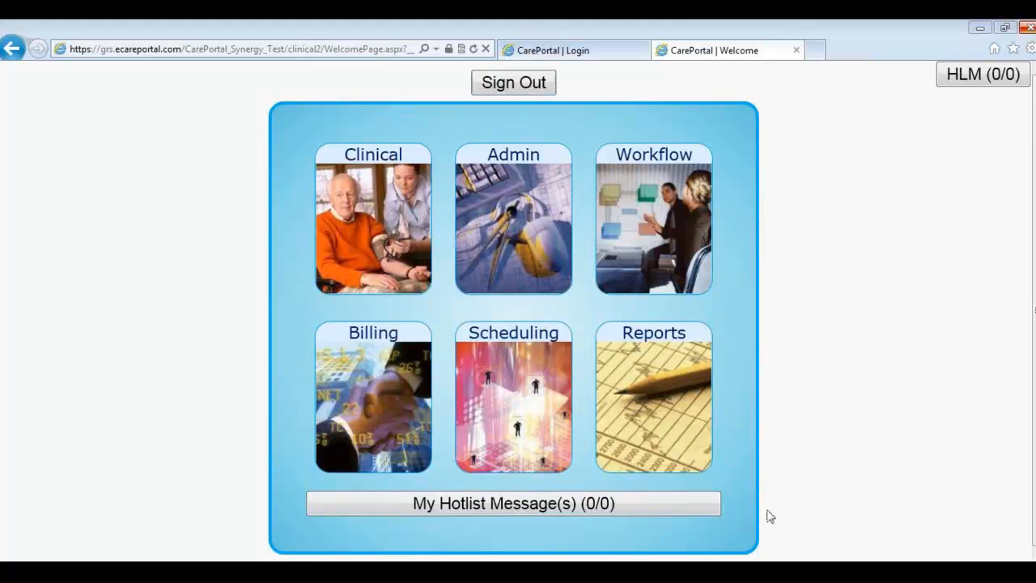
left_click(584, 569)
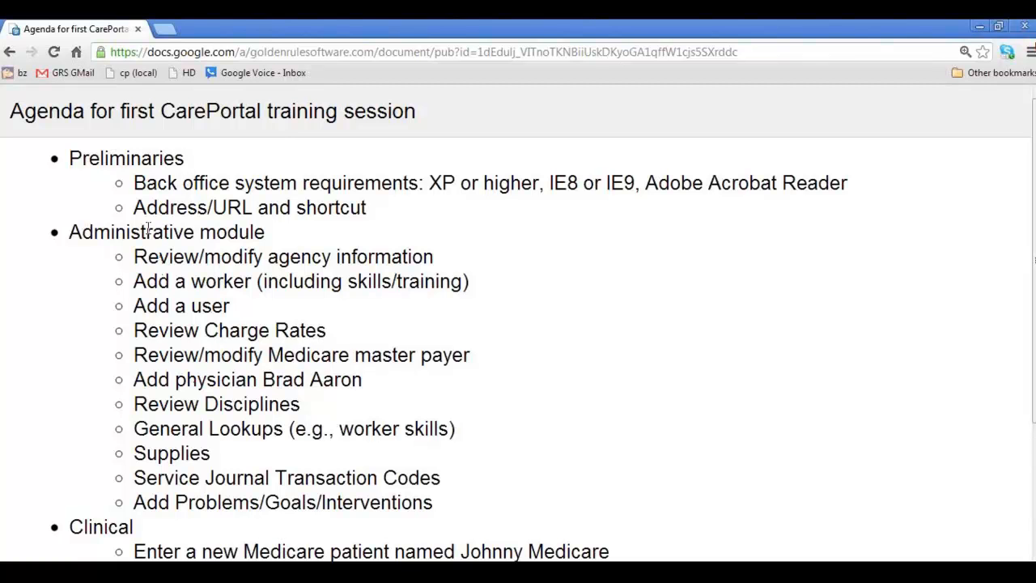
Step: Highlight the 'Review Charge Rates' agenda item, then return to CarePortal's Welcome page
left_click_drag(135, 330, 326, 339)
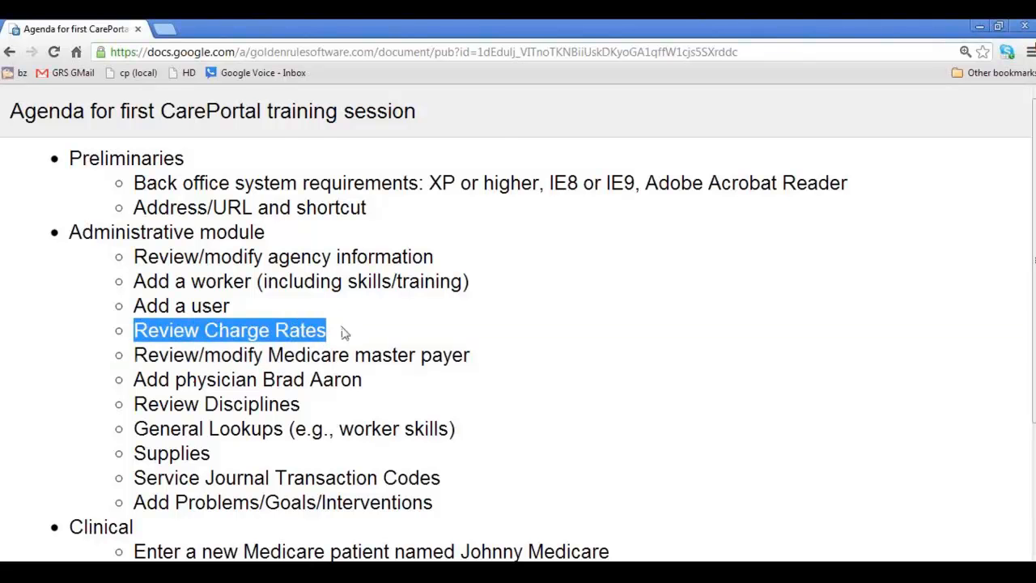
key("alt+Tab")
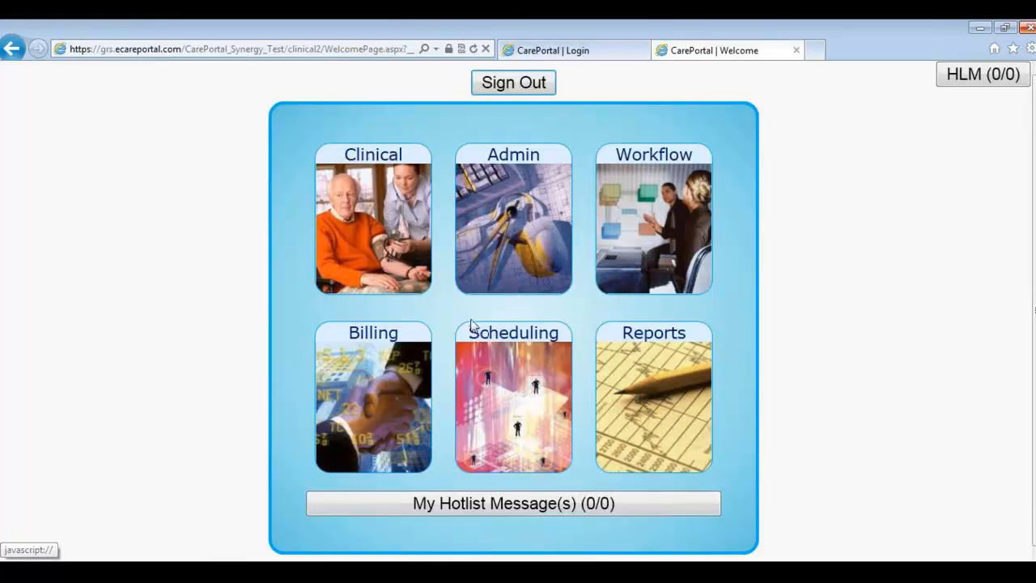
Step: Go to Admin > Charge Rate and open the Skilled Nursing rate record
left_click(488, 244)
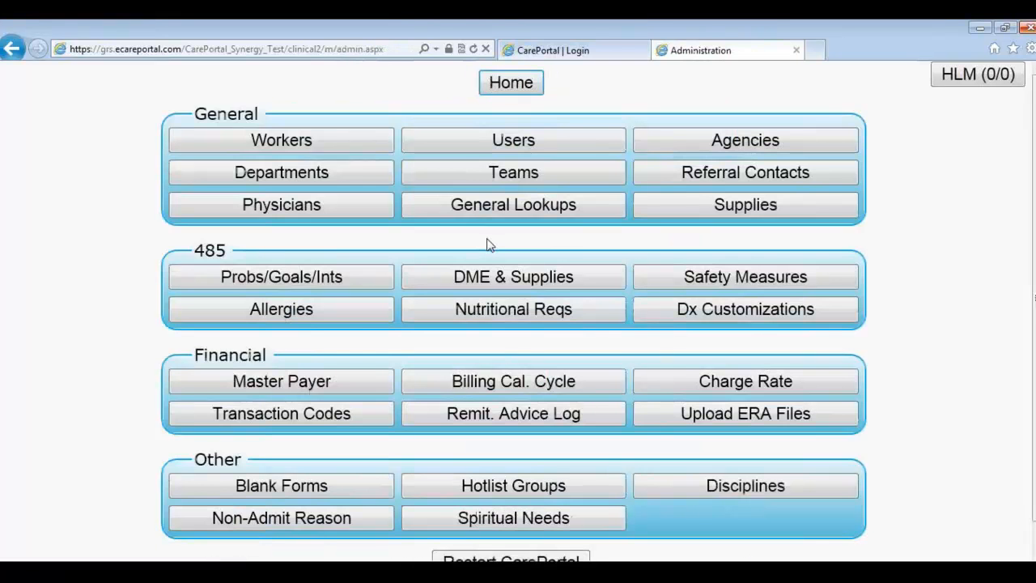
left_click(715, 385)
scroll(580, 366, "down", 2)
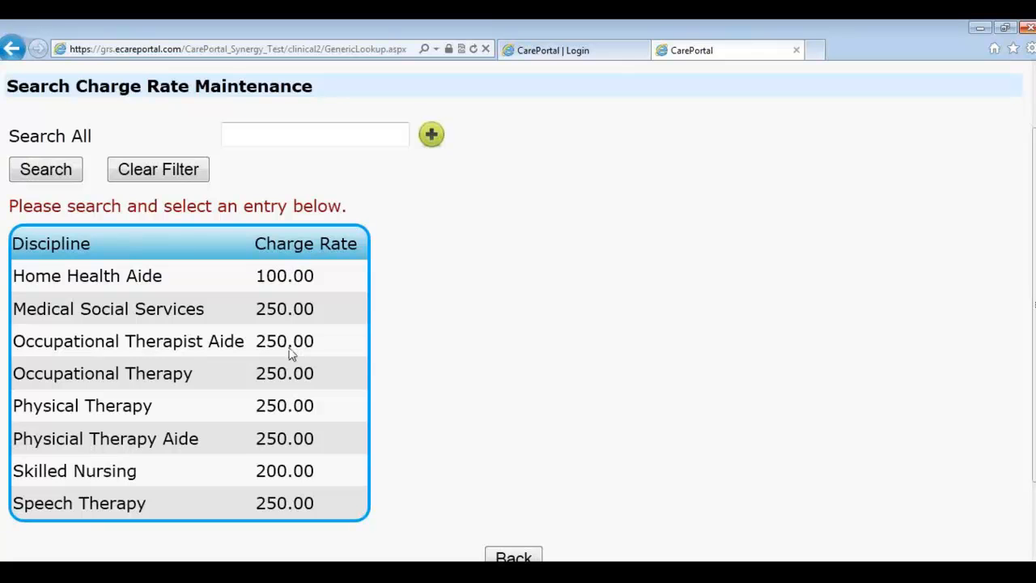
scroll(116, 219, "up", 2)
scroll(162, 348, "down", 2)
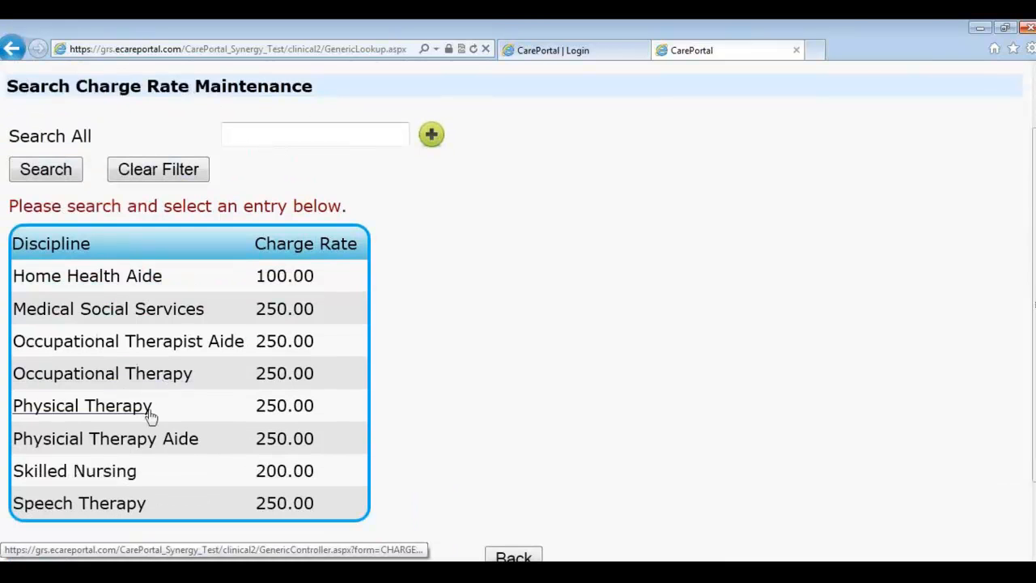
left_click(107, 472)
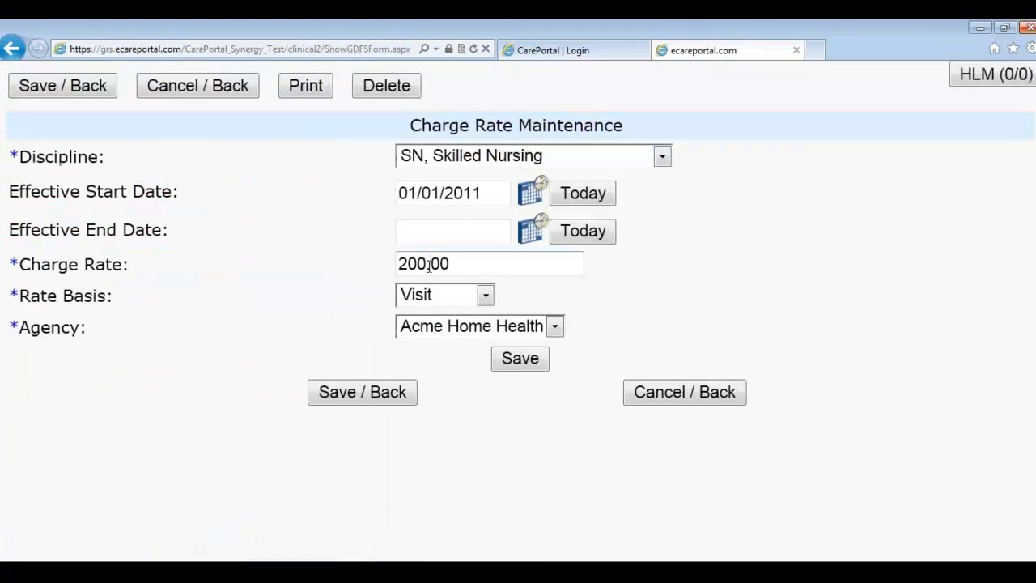
Step: Change the Skilled Nursing charge rate from 200.00 to 225.00 and save
key("BackSpace")
type("25")
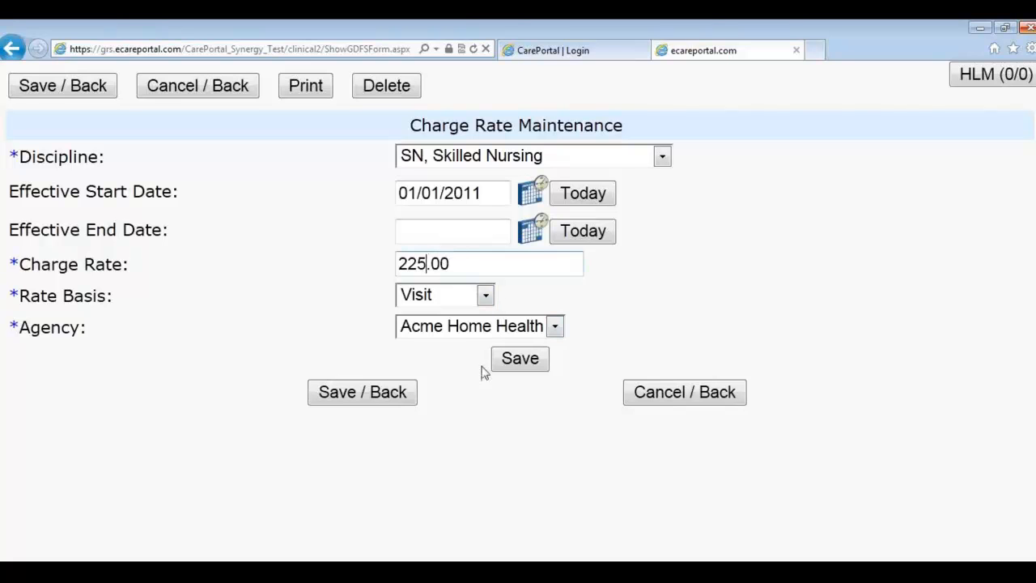
left_click(387, 395)
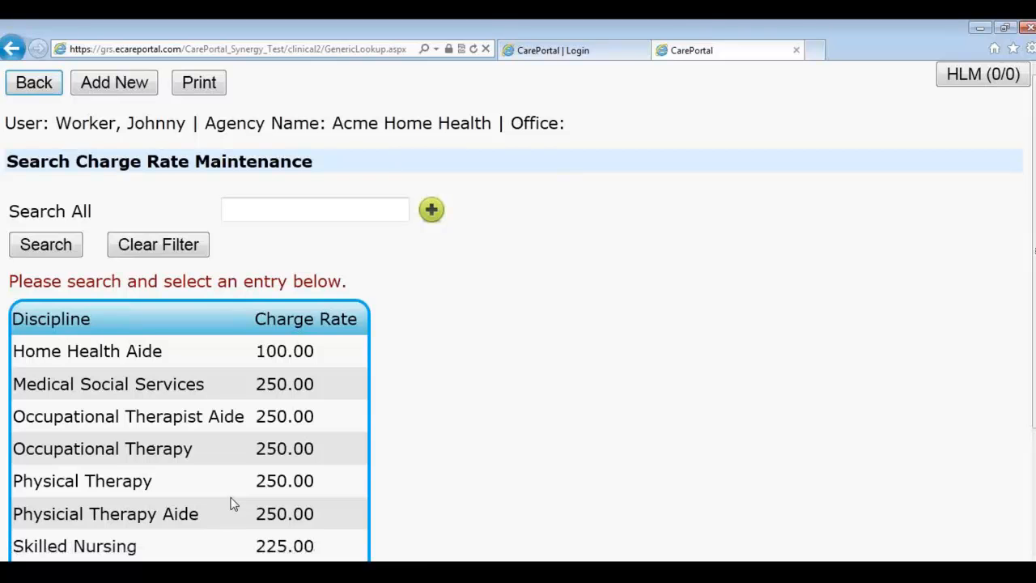
scroll(481, 425, "down", 3)
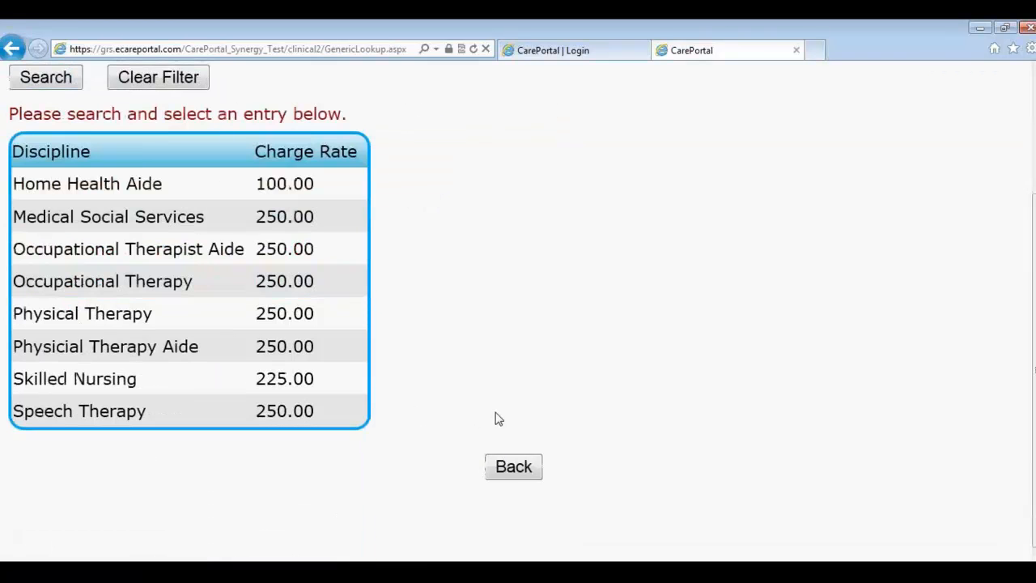
Step: Back in the Administration menu, highlight the Medicare master payer agenda item, then return
left_click(514, 468)
key("alt+Tab")
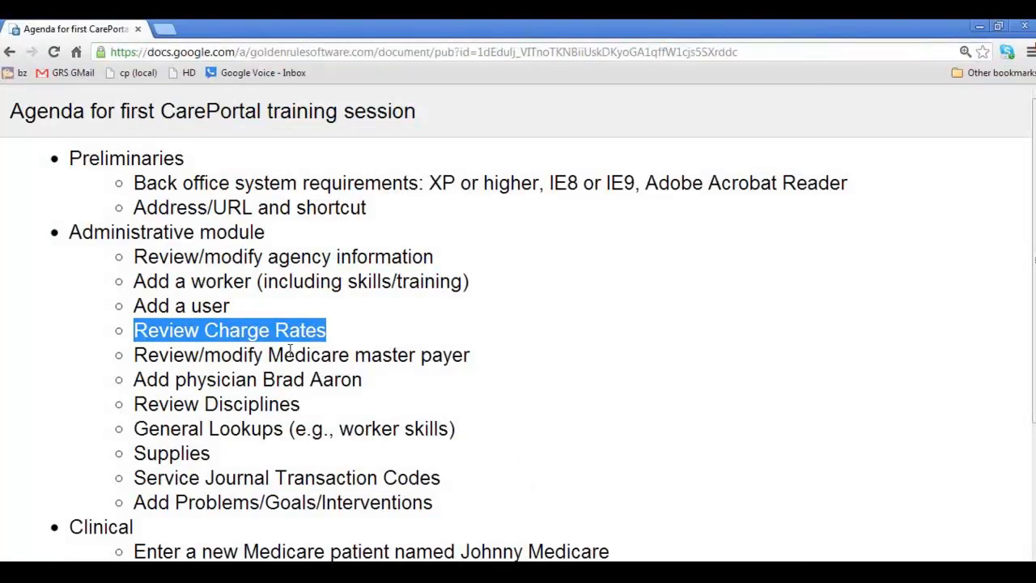
left_click(280, 359)
left_click_drag(281, 359, 405, 384)
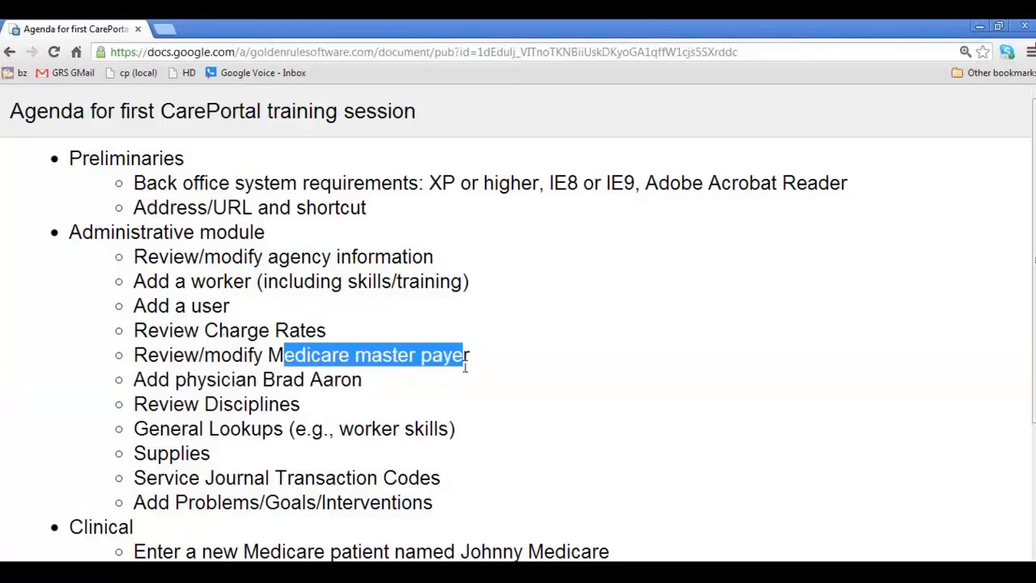
key("alt+Tab")
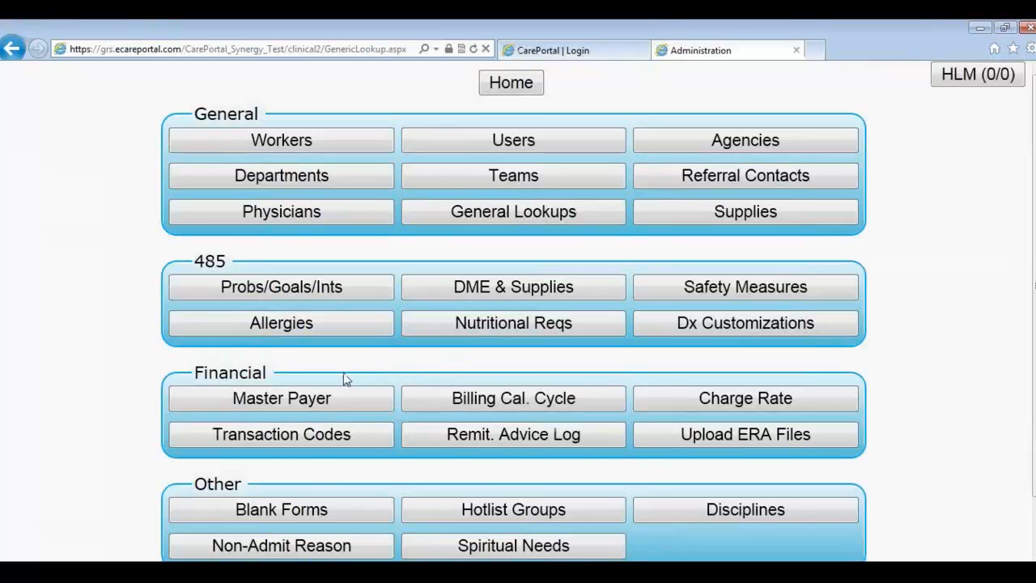
Step: Open the Medicare - PPS payer from the master payer list
left_click(314, 398)
scroll(52, 469, "down", 1)
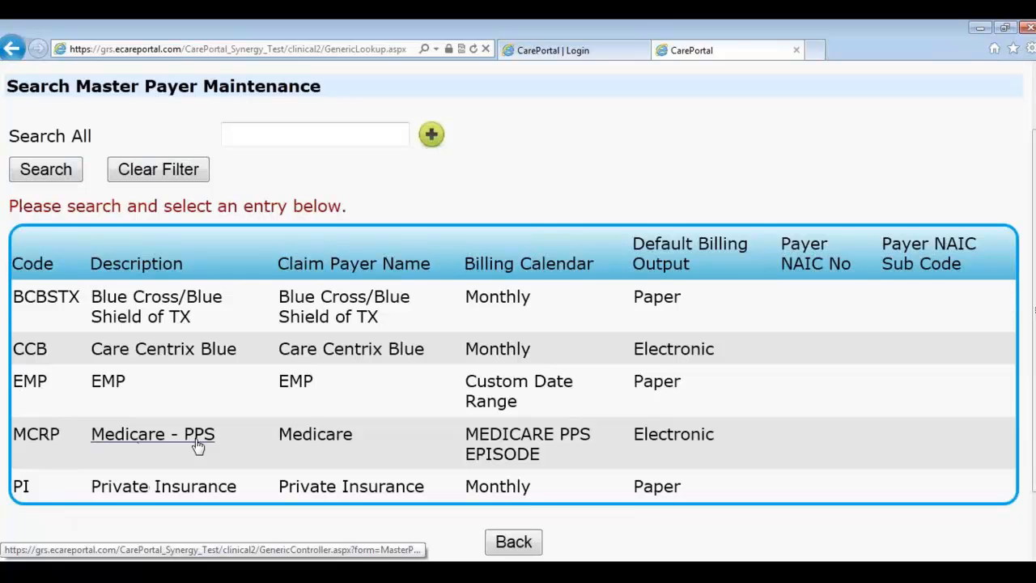
left_click(37, 438)
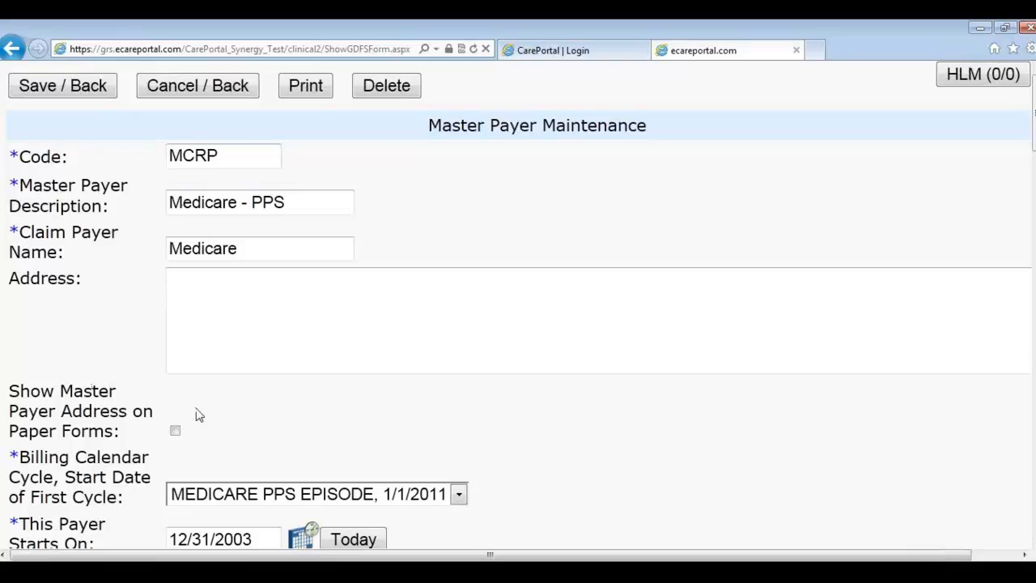
Step: Keep MEDICARE PPS EPISODE as the billing calendar cycle and review the rest of the record
scroll(215, 382, "down", 1)
scroll(215, 382, "down", 1)
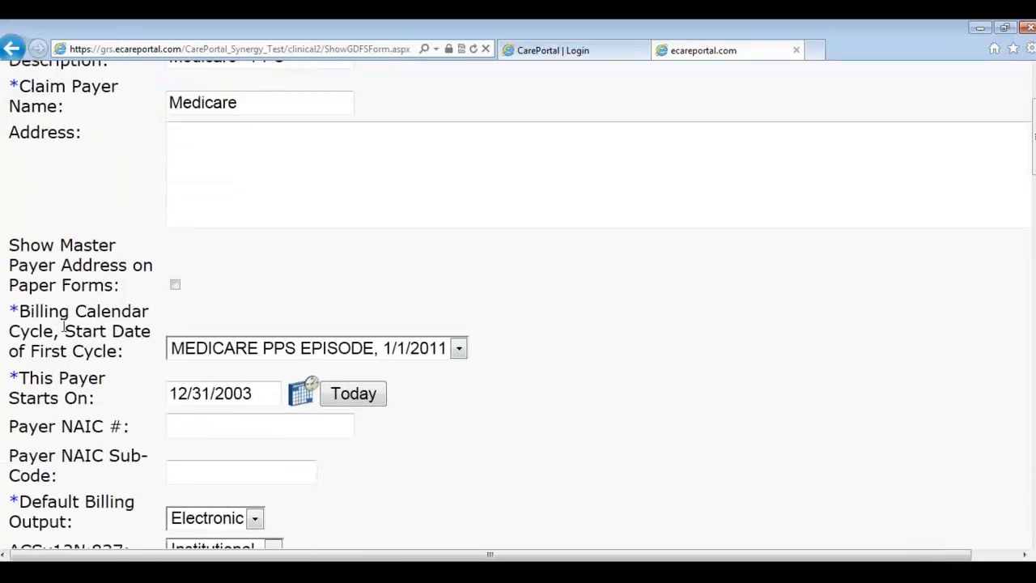
left_click(212, 356)
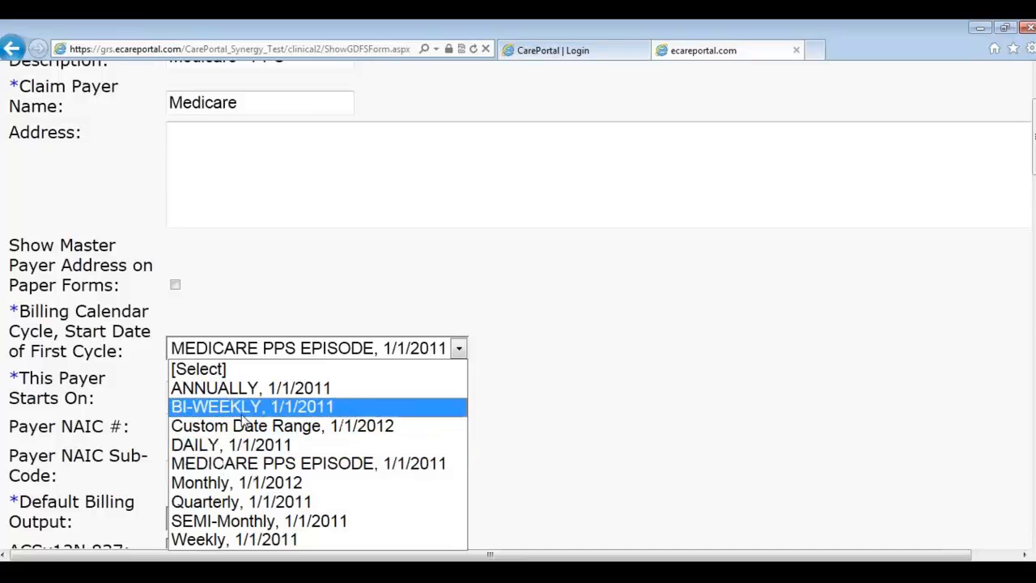
left_click(249, 464)
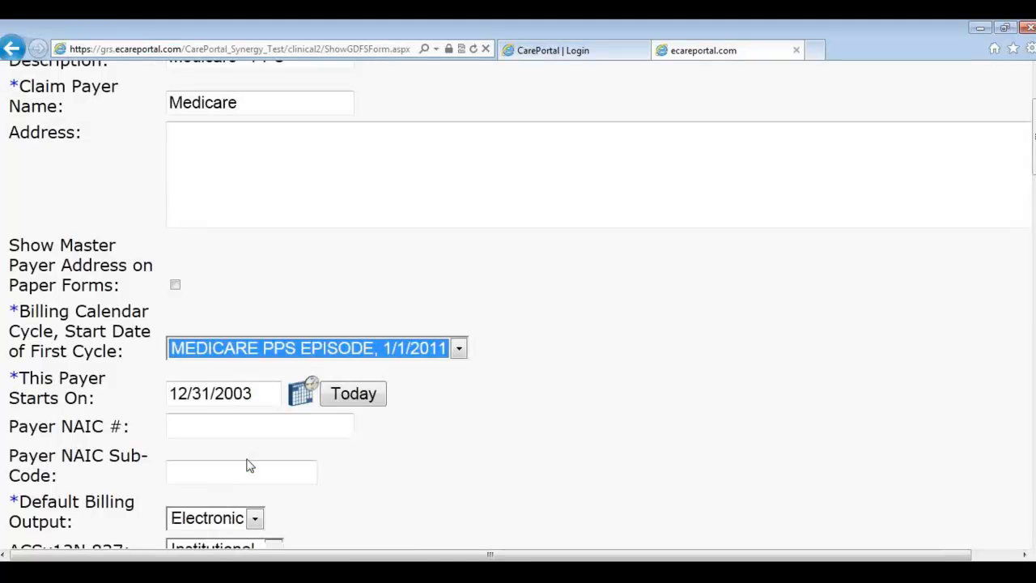
left_click(241, 297)
scroll(242, 301, "down", 1)
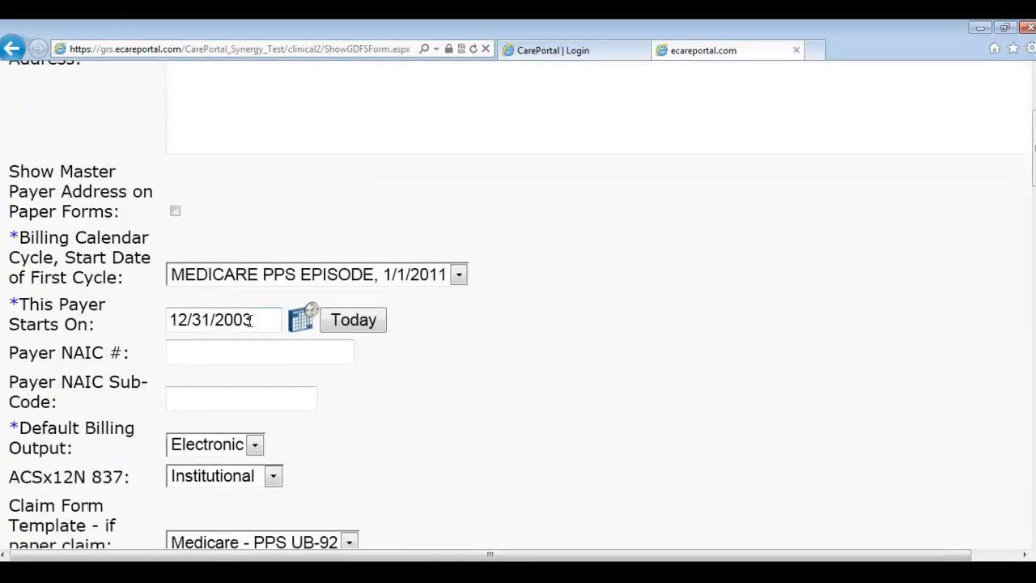
scroll(248, 348, "down", 1)
scroll(307, 421, "down", 1)
scroll(292, 427, "down", 1)
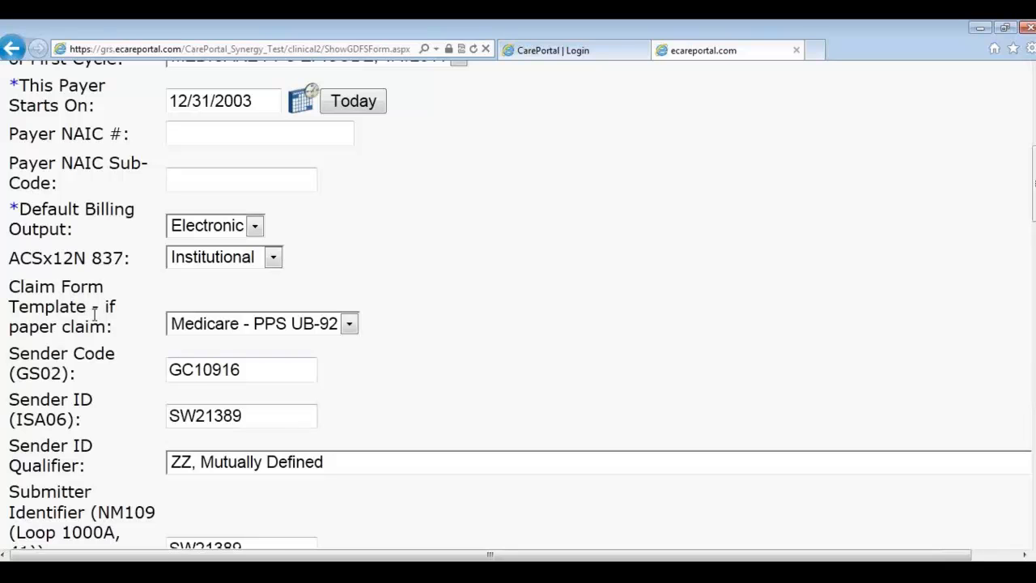
left_click(273, 326)
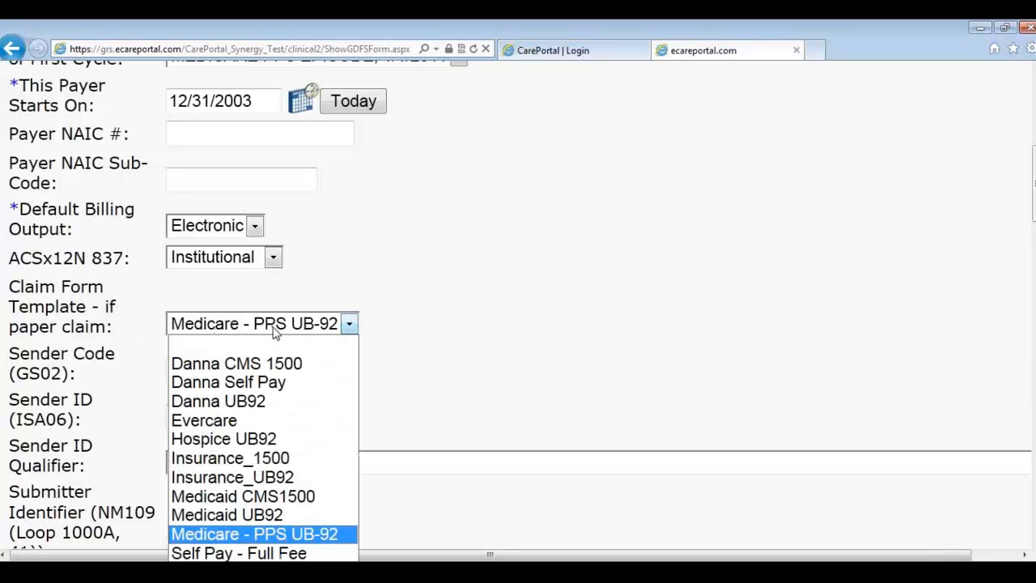
left_click(322, 534)
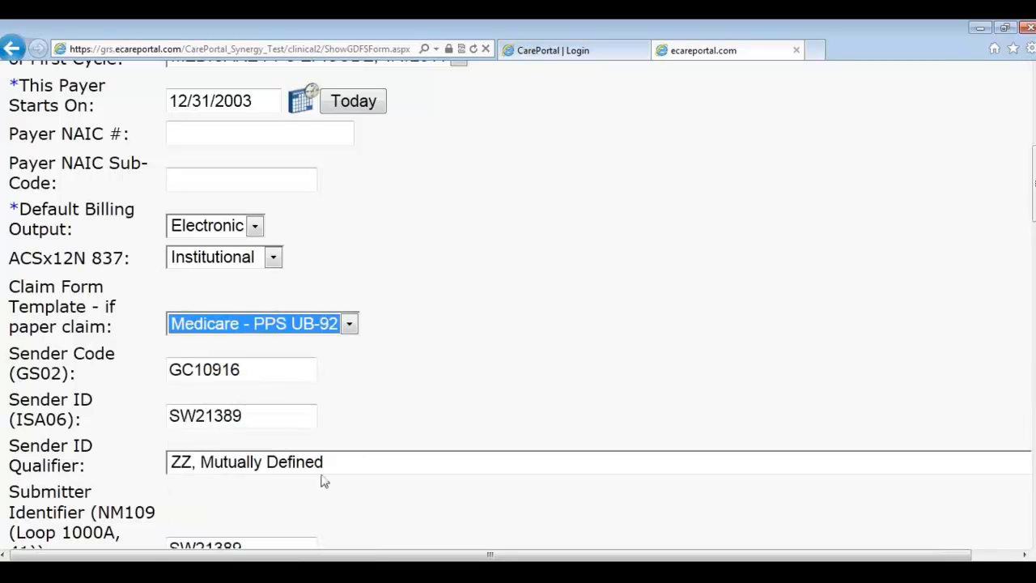
left_click(446, 356)
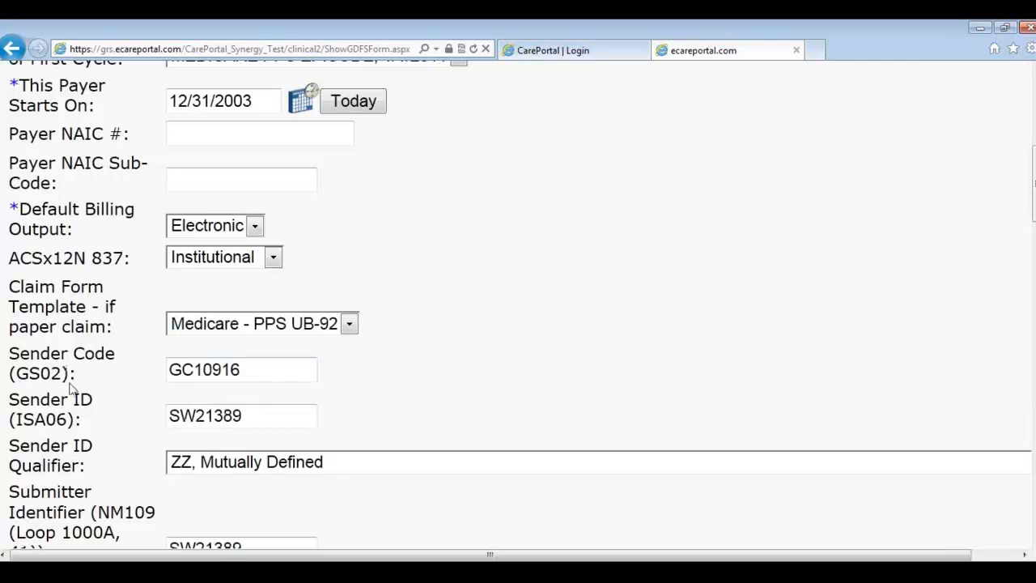
scroll(121, 441, "down", 1)
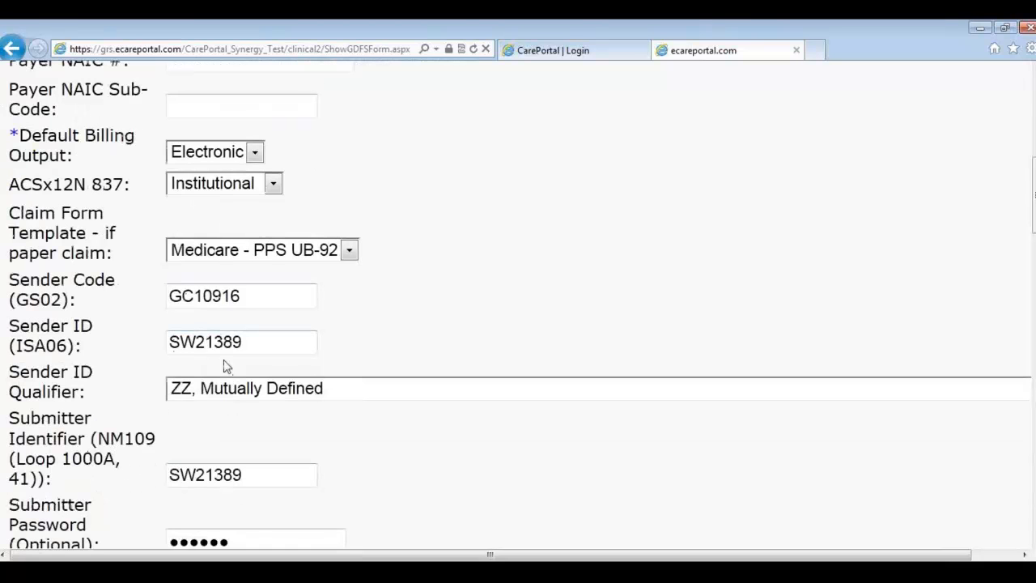
scroll(373, 427, "down", 1)
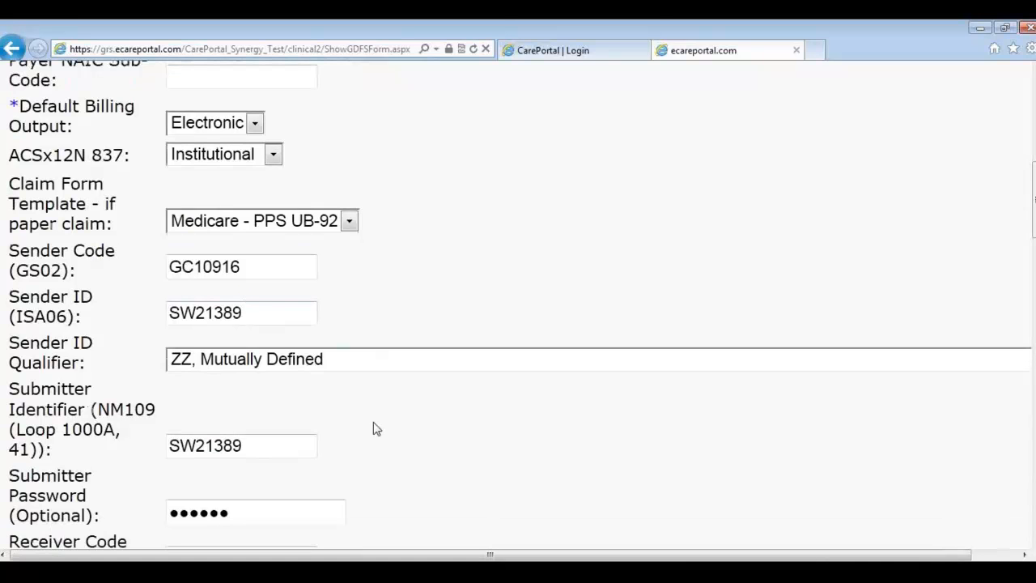
scroll(373, 428, "down", 1)
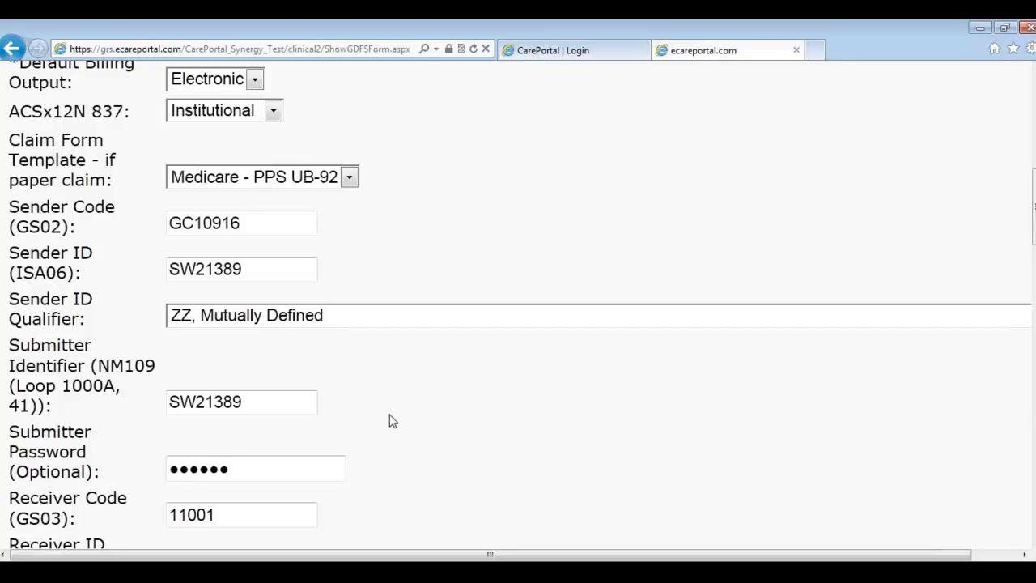
scroll(394, 419, "down", 1)
scroll(394, 417, "down", 1)
scroll(400, 399, "down", 2)
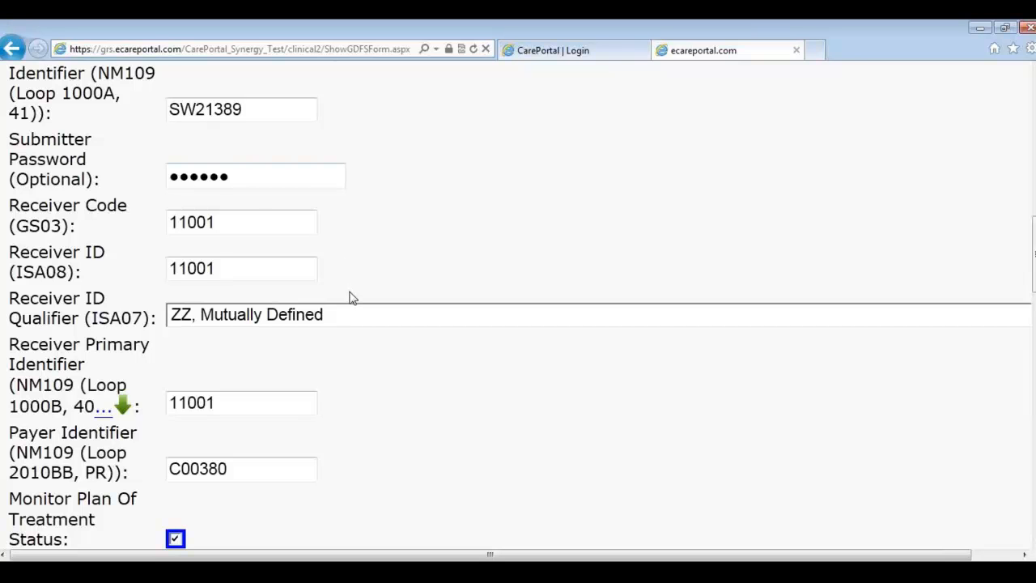
scroll(353, 297, "up", 1)
scroll(353, 298, "up", 3)
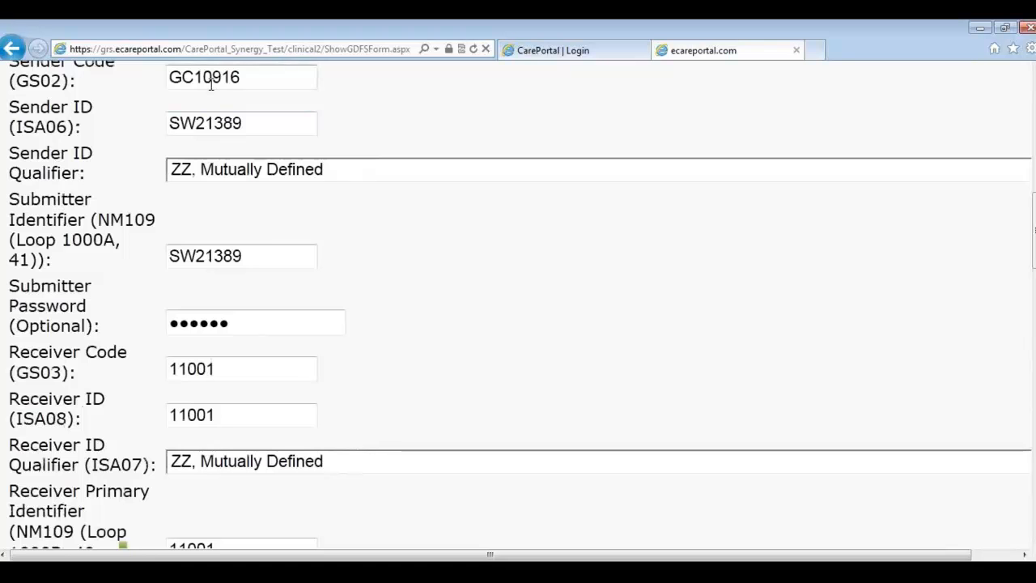
scroll(441, 282, "down", 1)
scroll(460, 347, "down", 15)
scroll(475, 359, "down", 6)
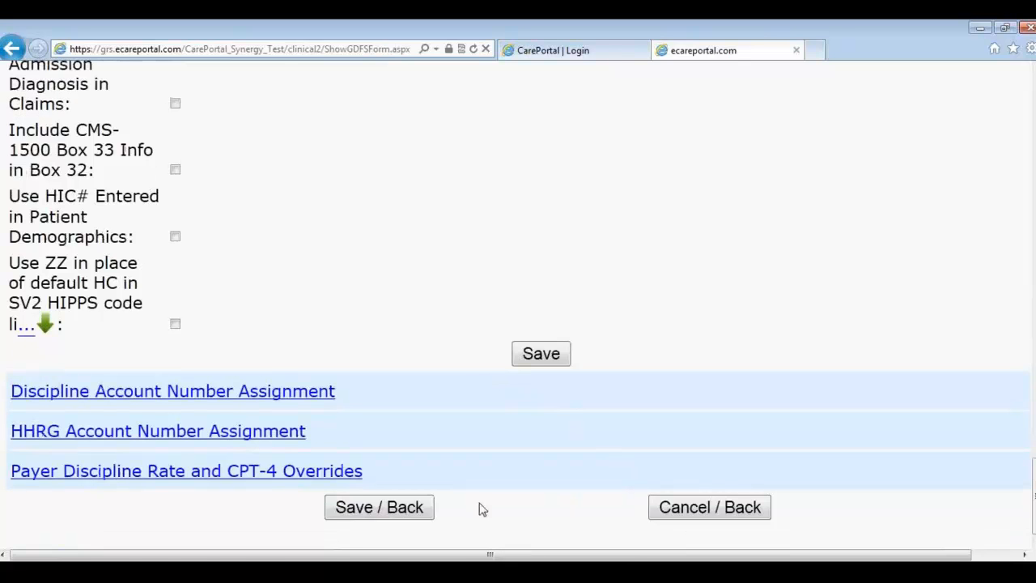
Step: Save the Medicare - PPS payer, reopen it, and view its discipline rate and CPT-4 overrides
left_click(416, 516)
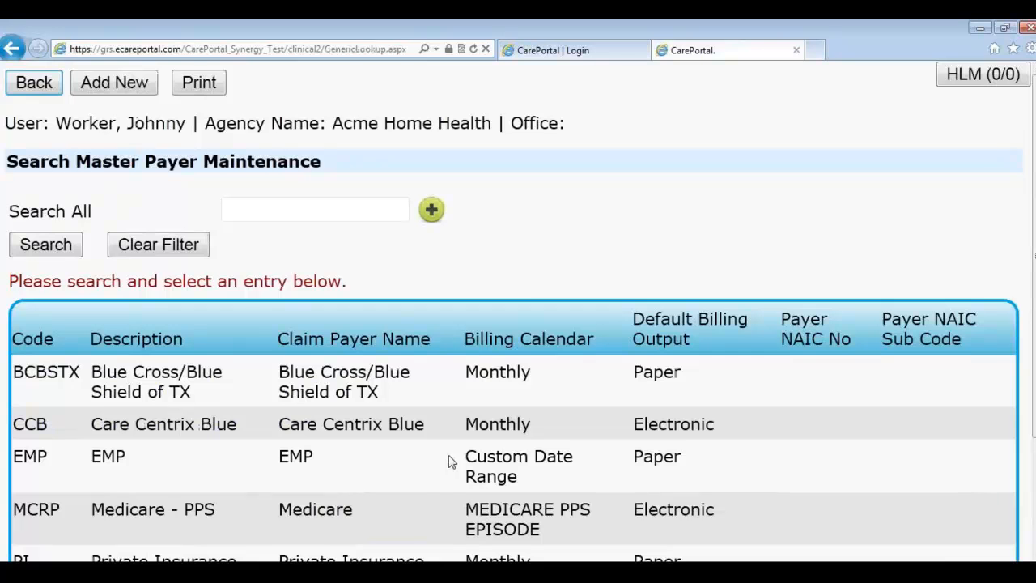
scroll(446, 449, "down", 1)
left_click(49, 439)
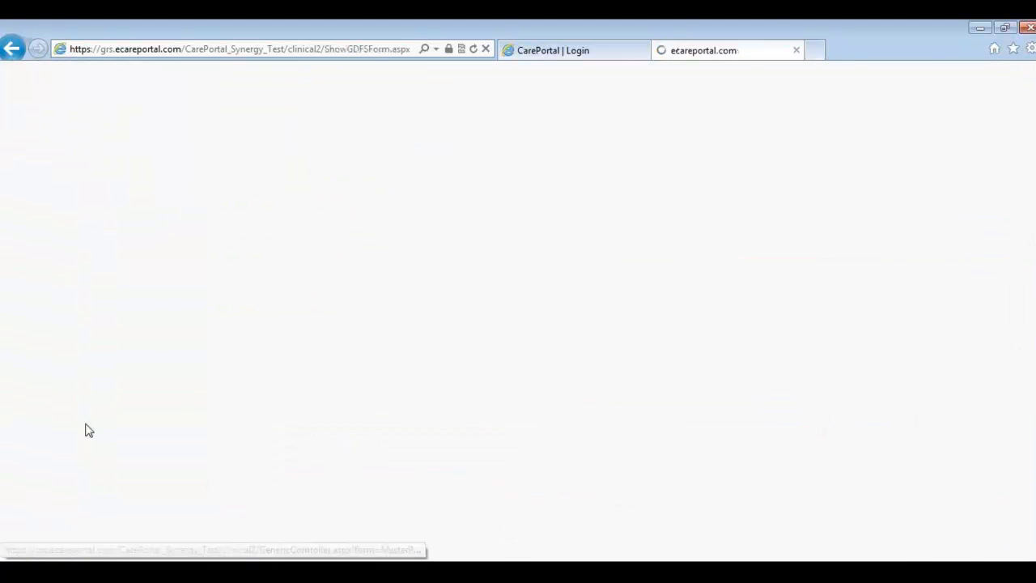
left_click_drag(1033, 145, 1033, 538)
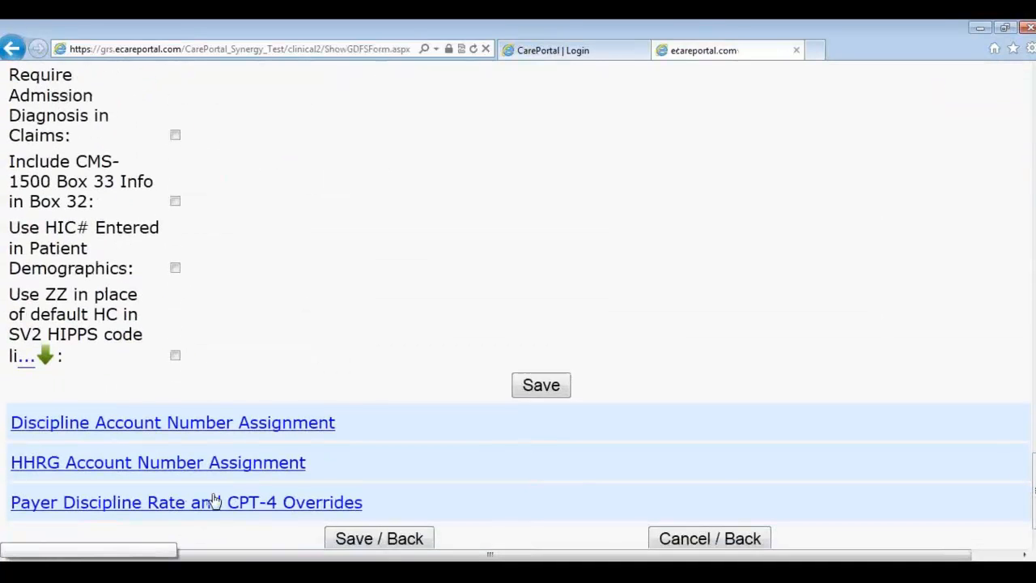
left_click(296, 513)
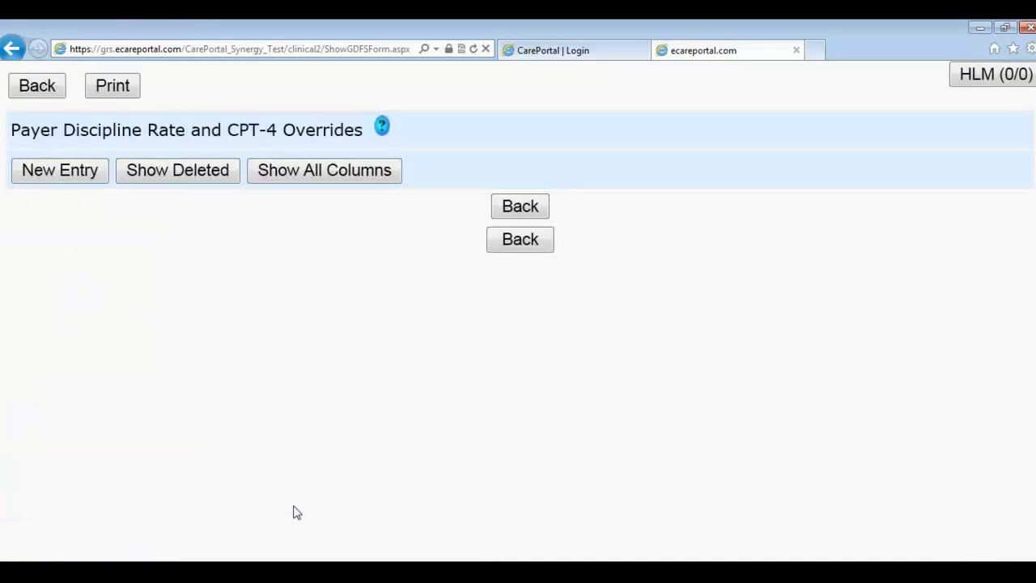
Step: Start a new discipline rate override, discard it unsaved, and go back to the payer list
left_click(77, 178)
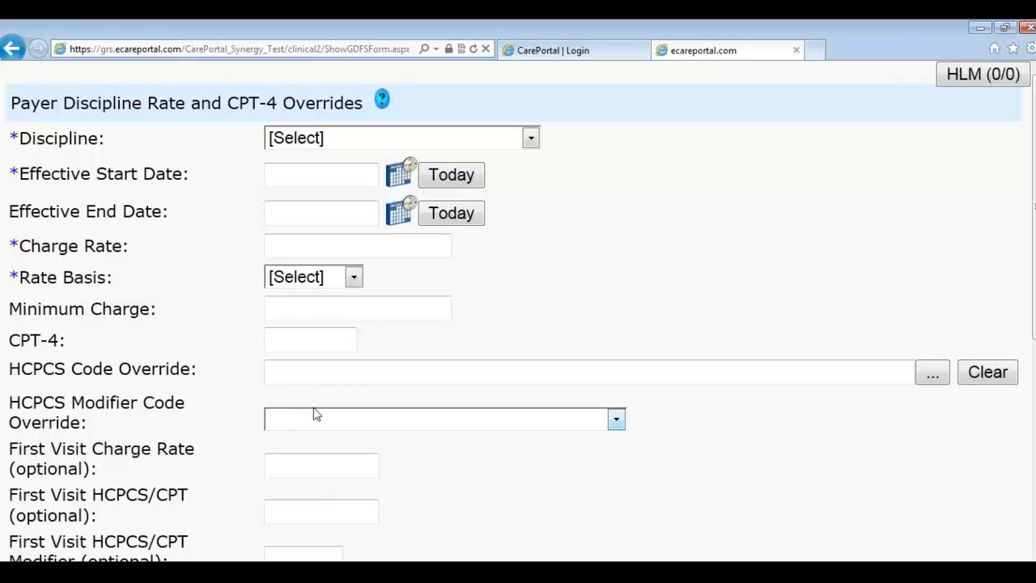
scroll(658, 312, "down", 3)
scroll(658, 314, "down", 2)
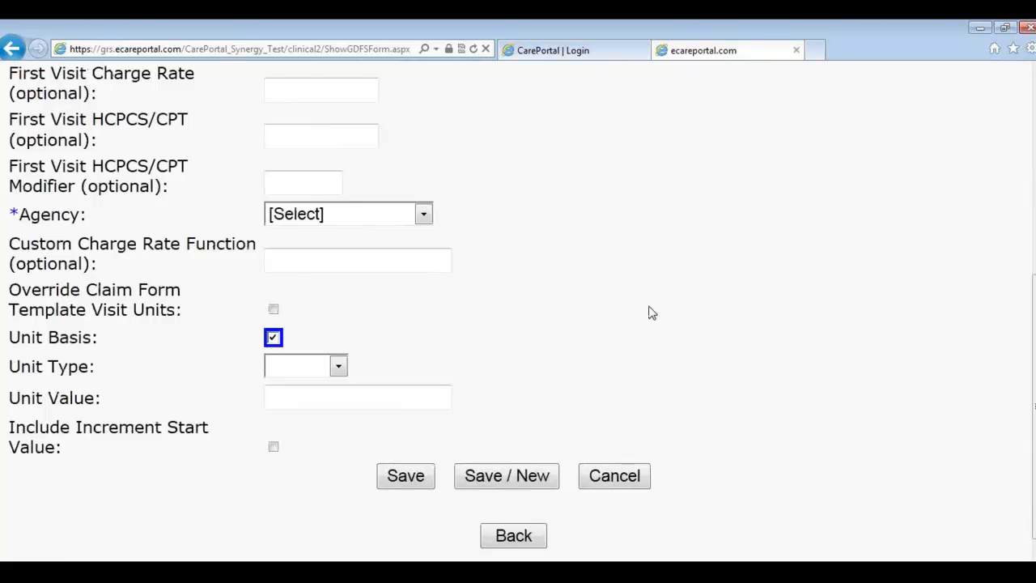
left_click(630, 479)
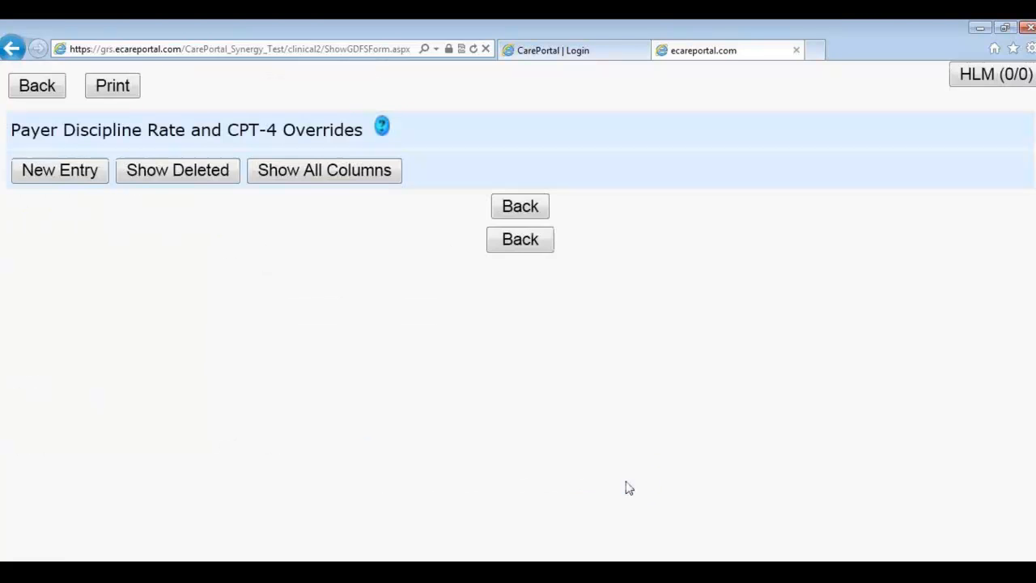
left_click(522, 243)
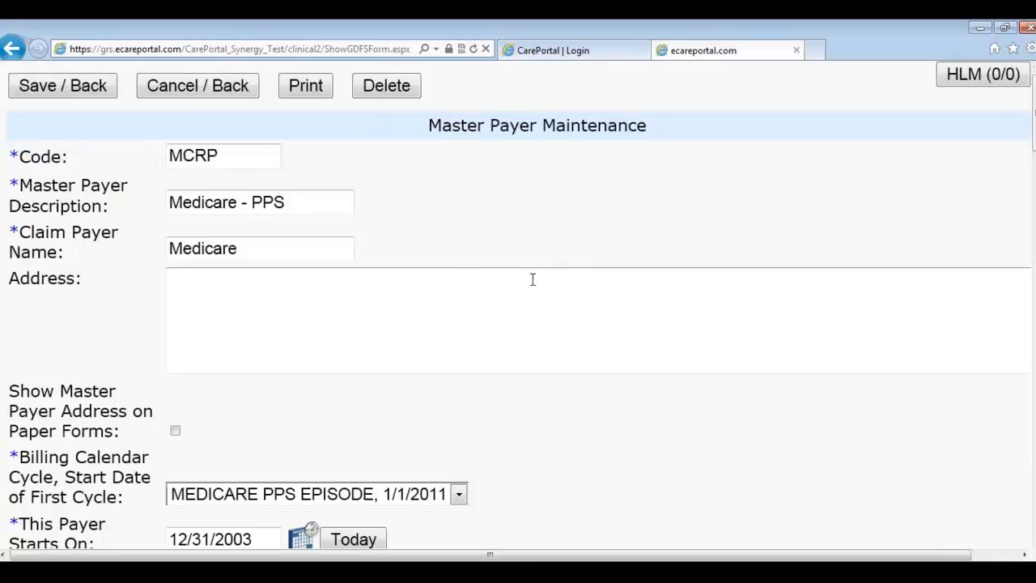
left_click(158, 89)
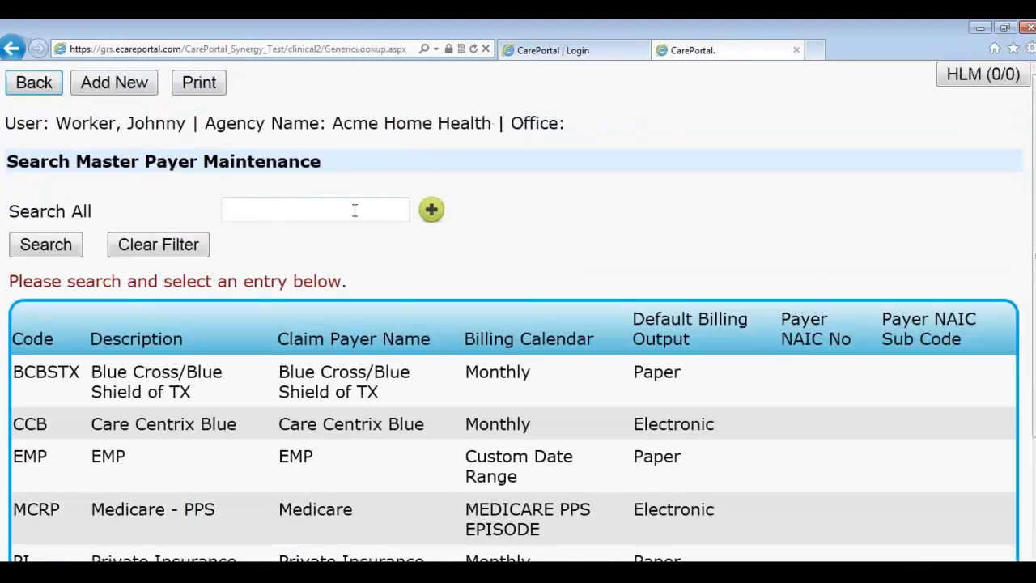
key("alt+Tab")
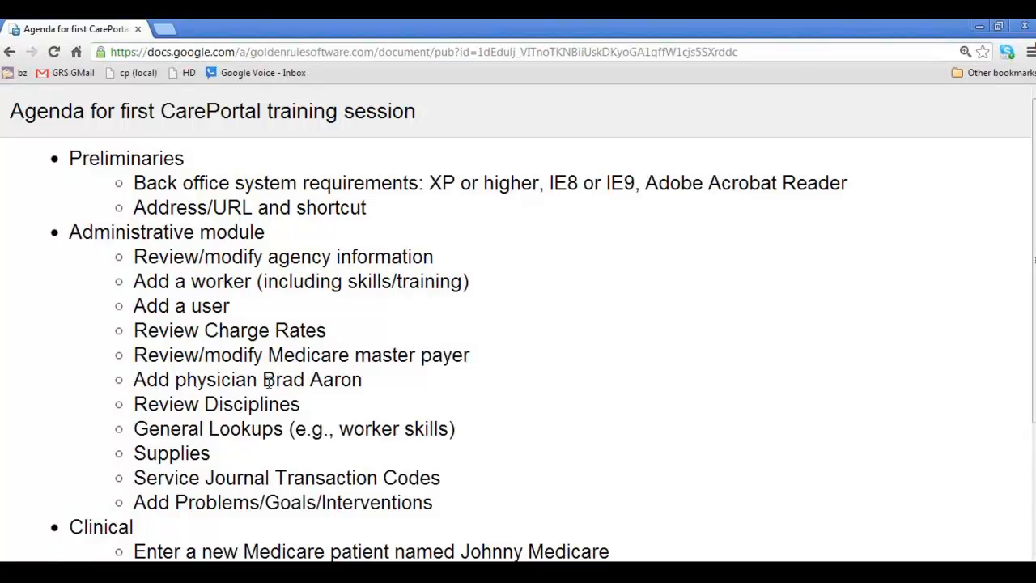
key("alt+Tab")
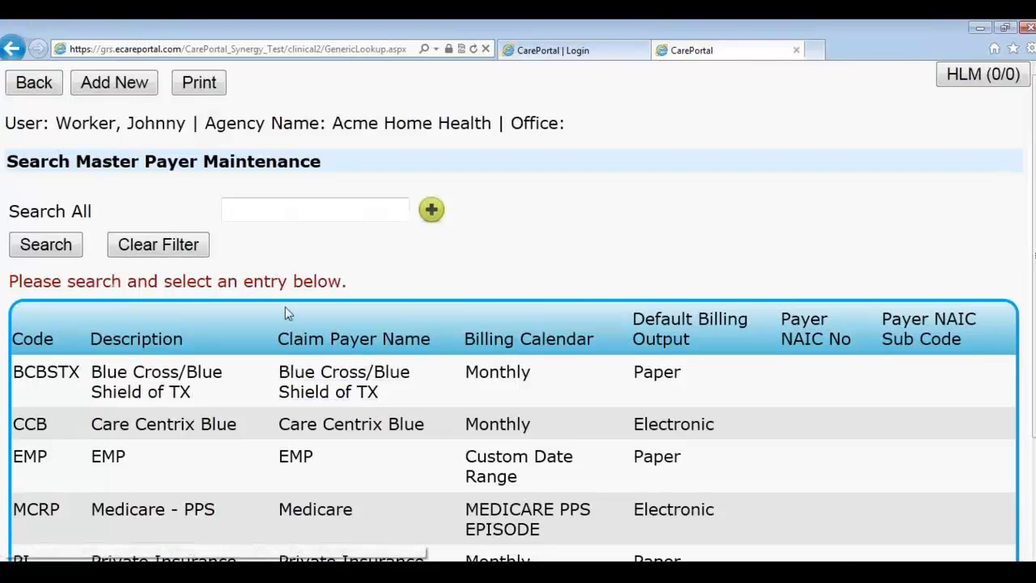
Step: Go back to Administration and open the Physicians contact list under General
left_click(42, 89)
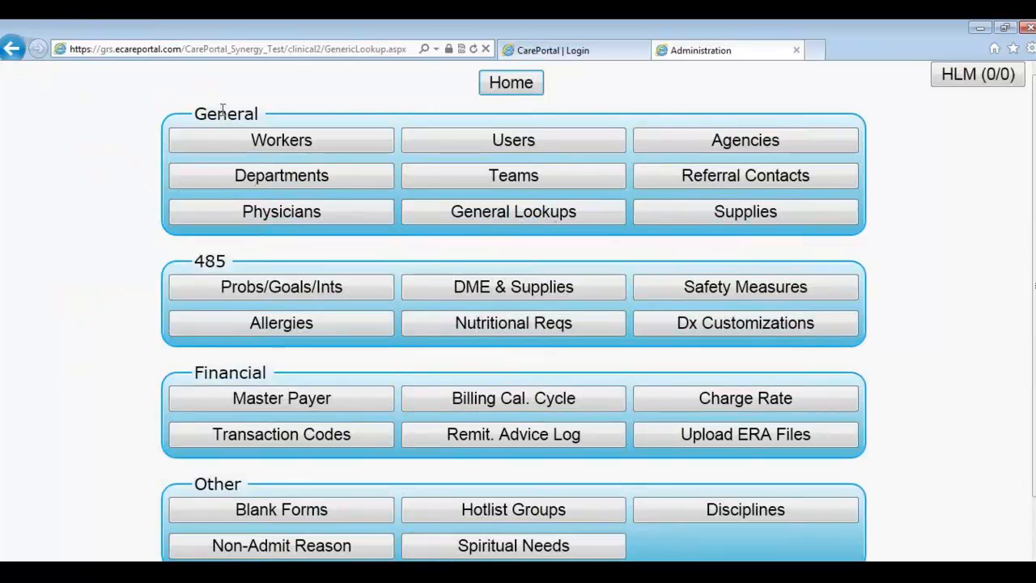
left_click(279, 212)
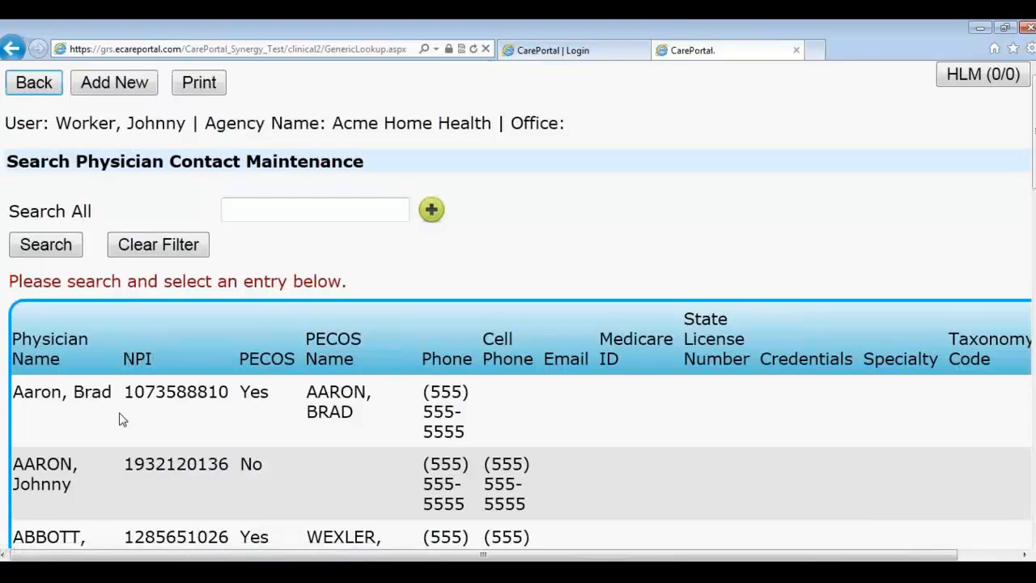
Step: Open the first physician in the list and delete the record after confirming
left_click(97, 398)
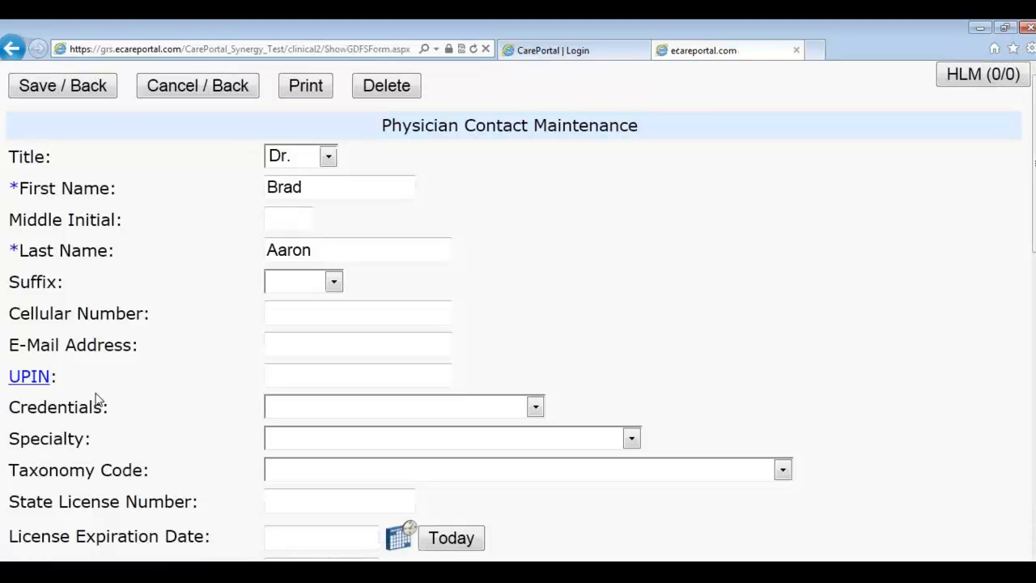
left_click(388, 87)
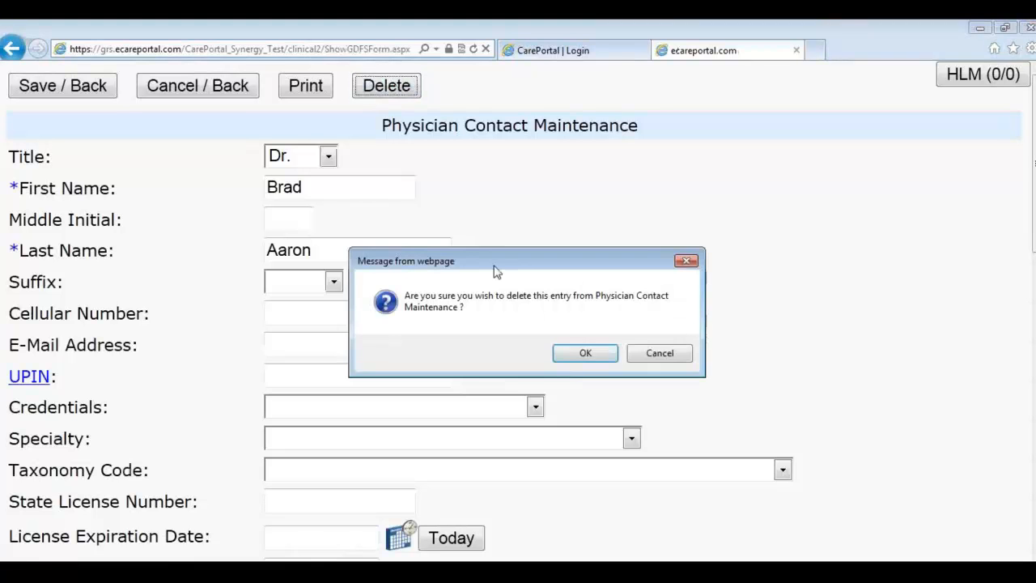
left_click(582, 354)
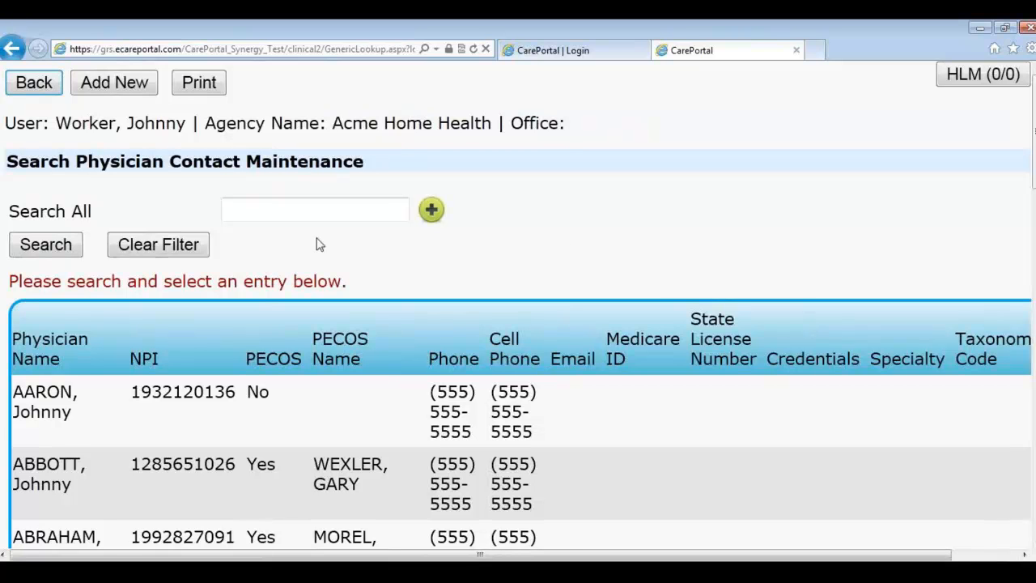
Step: Start a new physician record with the physician's first and last name and title Dr
left_click(91, 89)
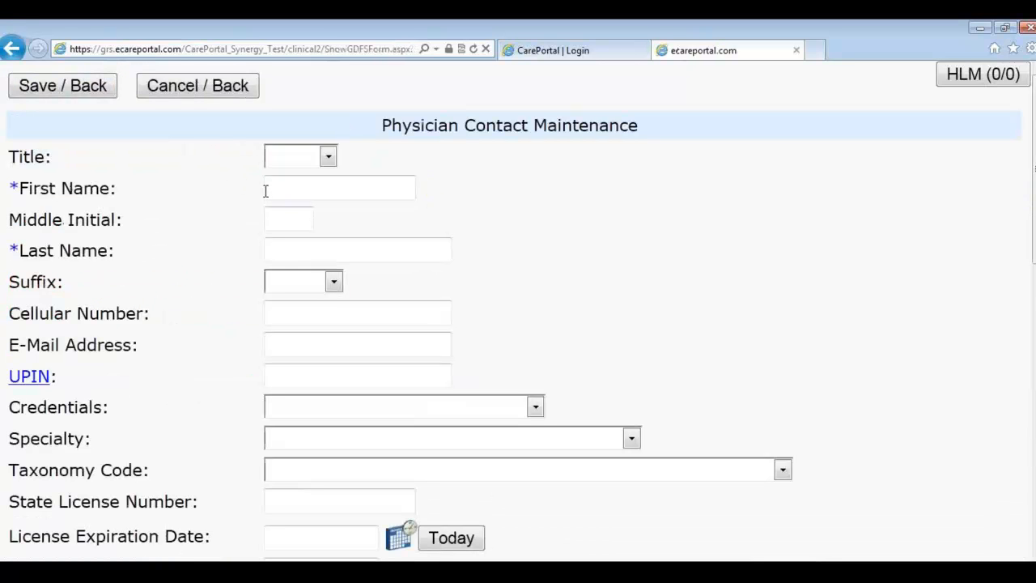
left_click(267, 188)
key("Tab")
key("Tab")
left_click(327, 157)
left_click(312, 213)
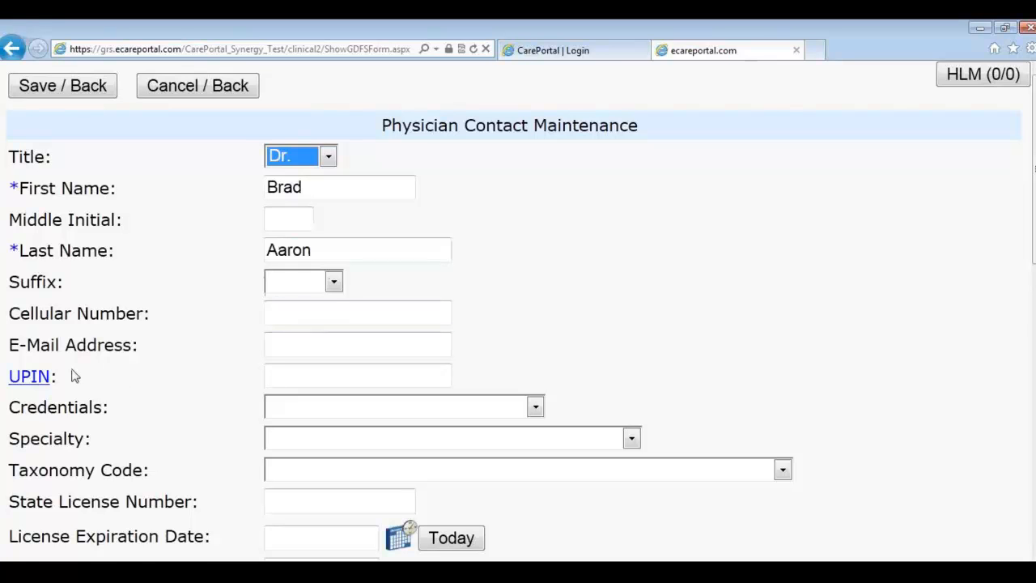
Step: Open the NPI registry lookup from the National Provider ID field
scroll(102, 407, "down", 1)
scroll(103, 406, "down", 3)
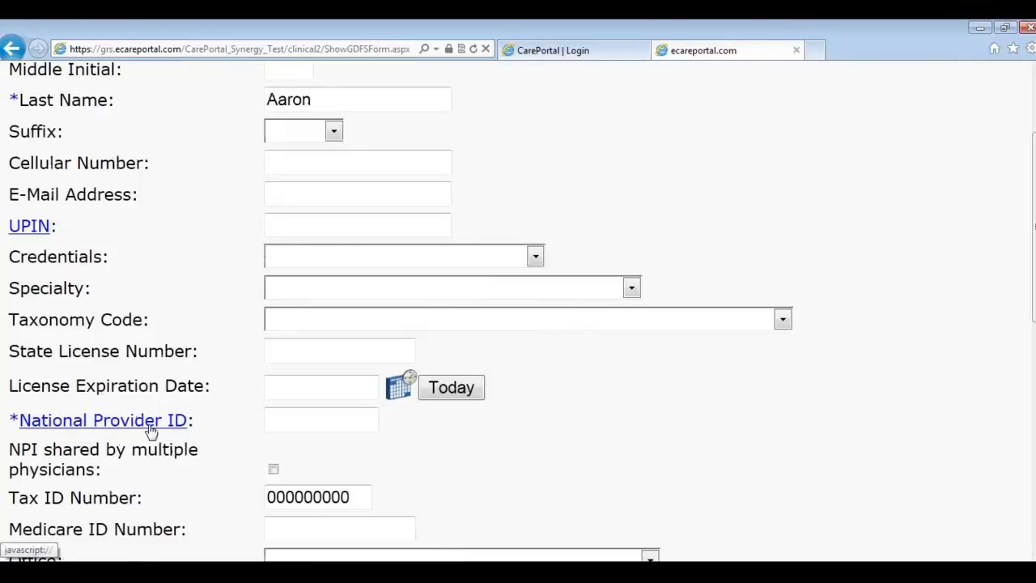
left_click(80, 423)
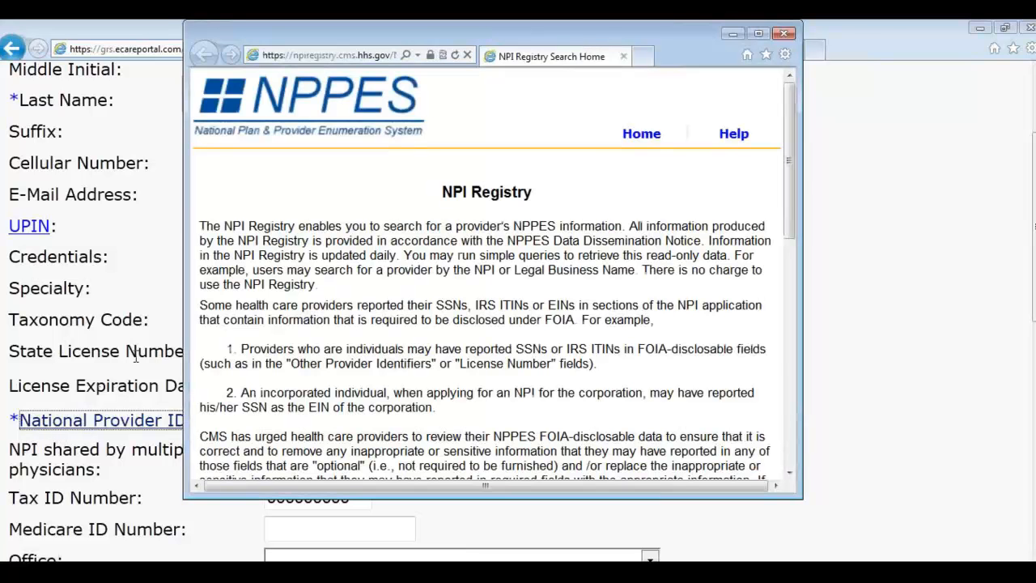
Step: Search the NPPES registry for the physician by name as an Individual Provider
scroll(538, 264, "down", 3)
scroll(534, 272, "down", 2)
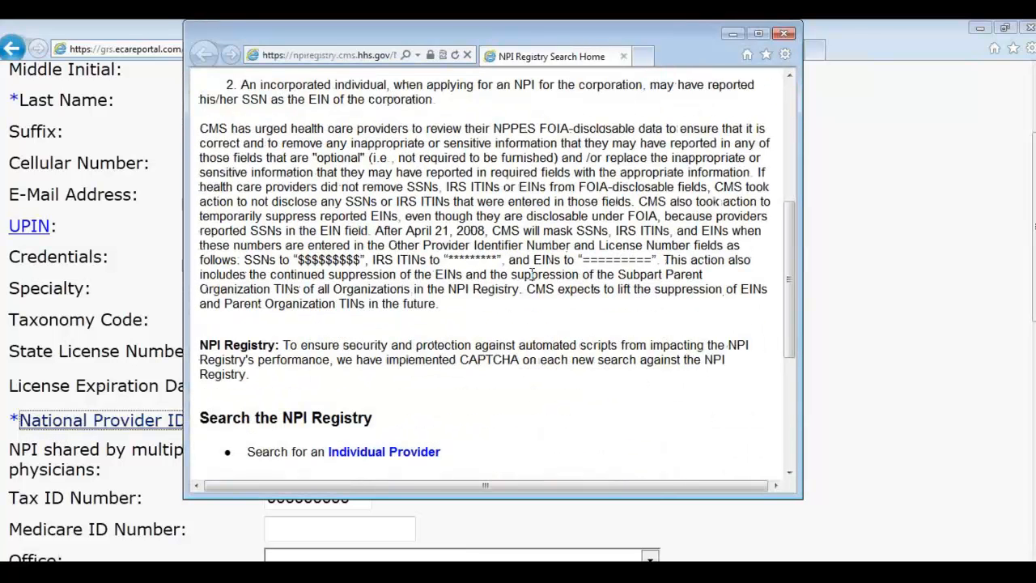
scroll(471, 362, "down", 2)
left_click(397, 393)
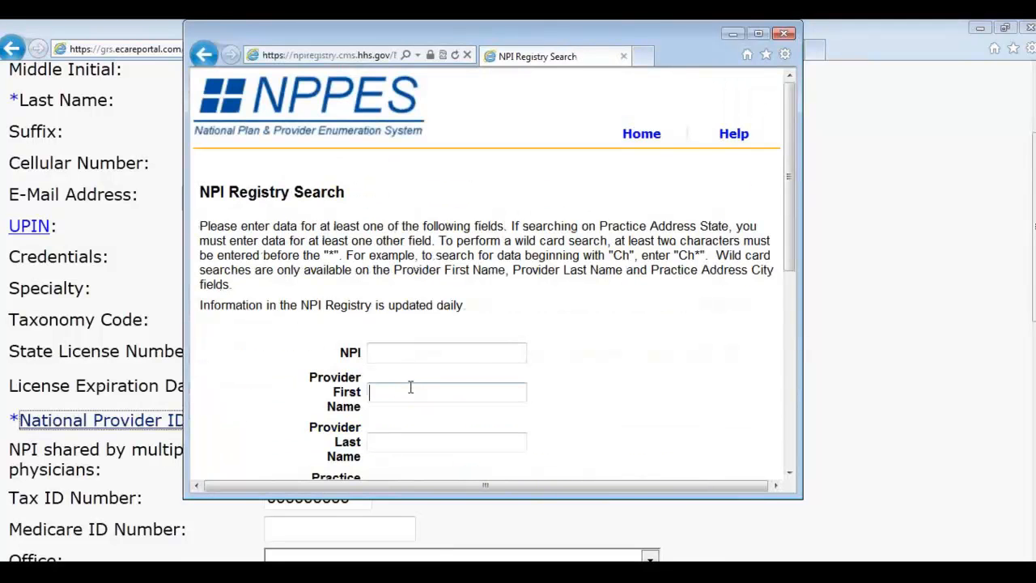
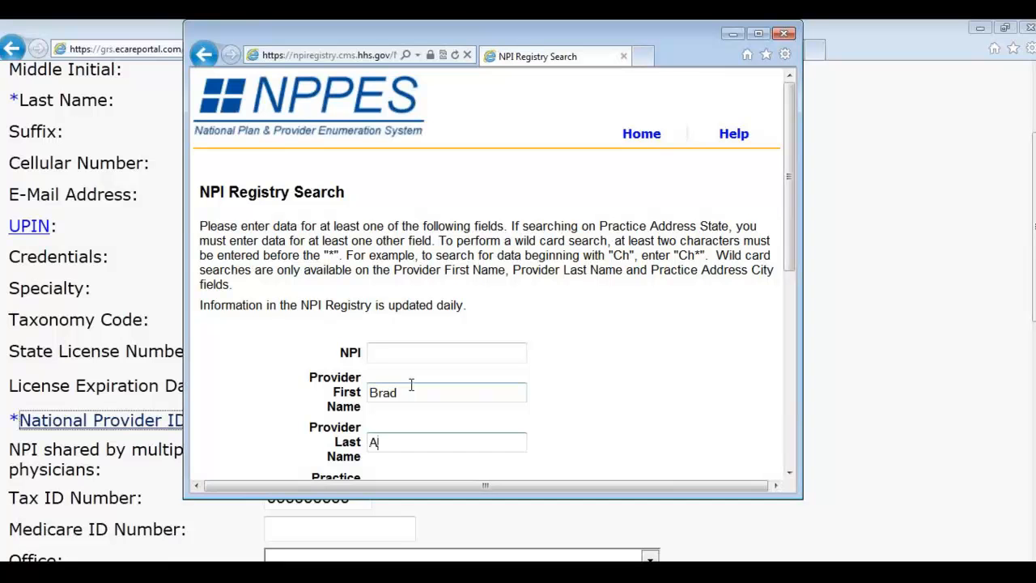
scroll(456, 321, "down", 4)
scroll(533, 401, "down", 1)
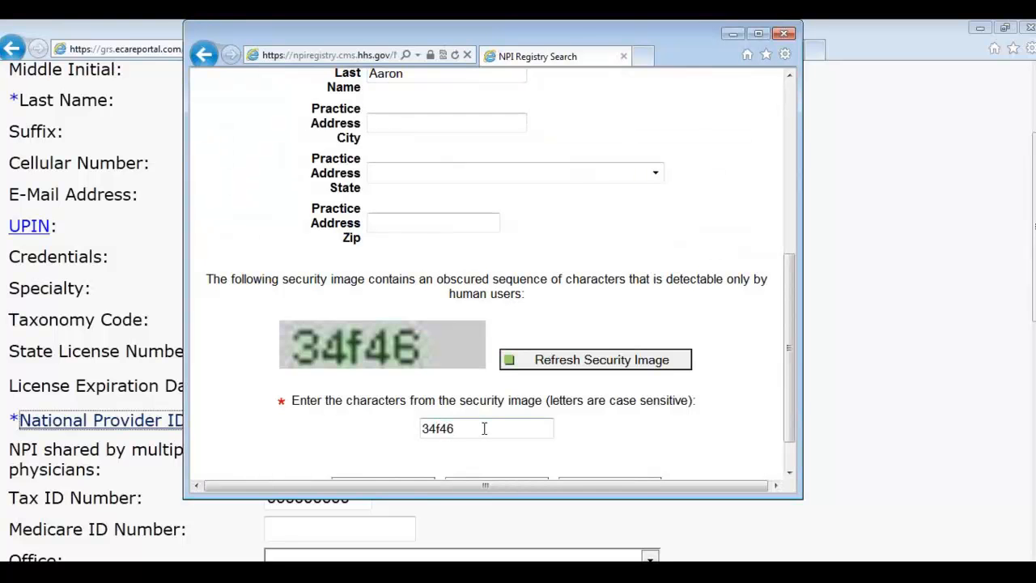
scroll(484, 428, "down", 1)
left_click(426, 441)
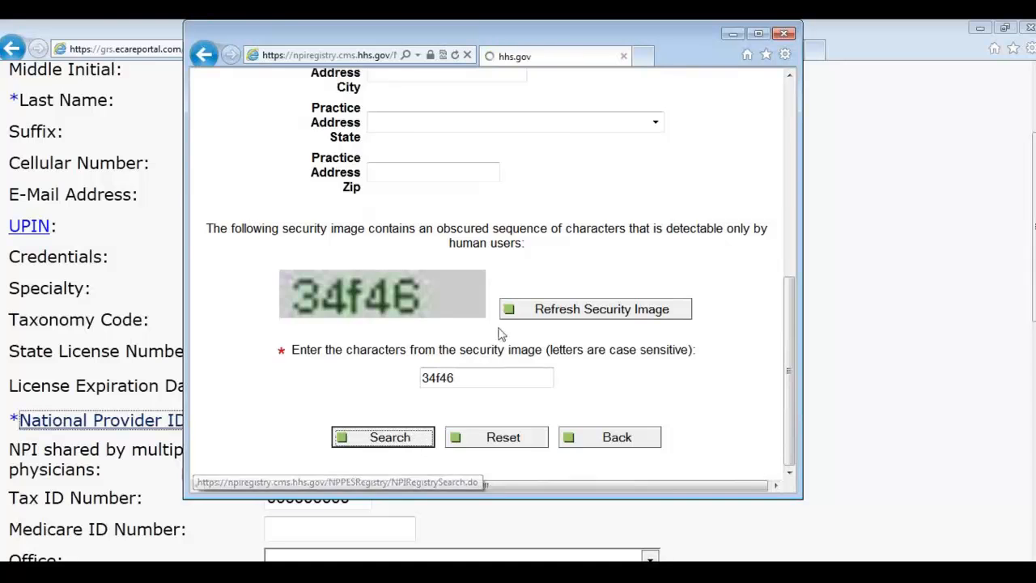
Step: Copy the physician's NPI number from the results and return to the CarePortal form
scroll(565, 380, "down", 4)
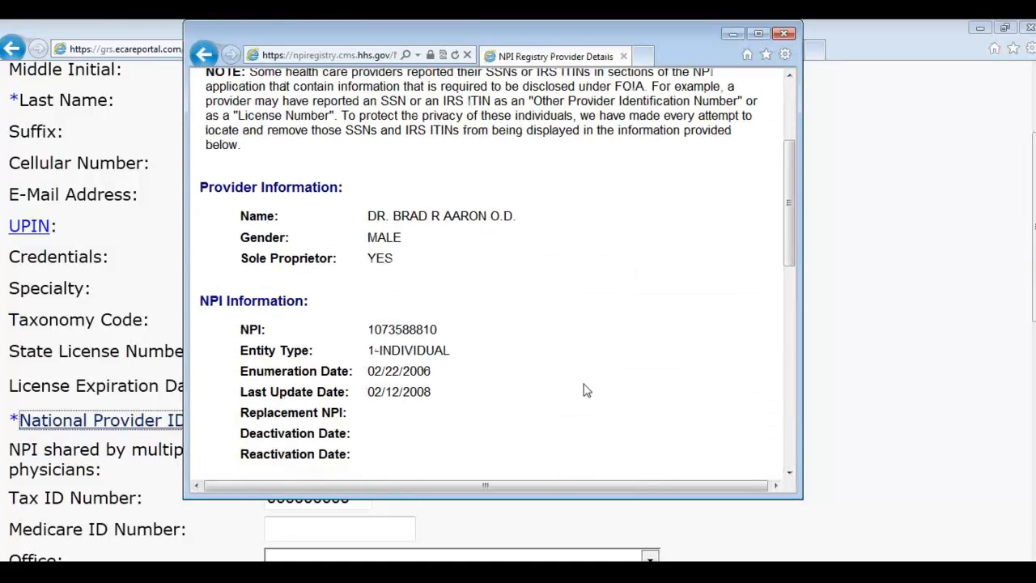
scroll(588, 392, "down", 3)
scroll(590, 394, "up", 1)
scroll(587, 392, "up", 3)
double_click(403, 328)
right_click(408, 336)
left_click(447, 360)
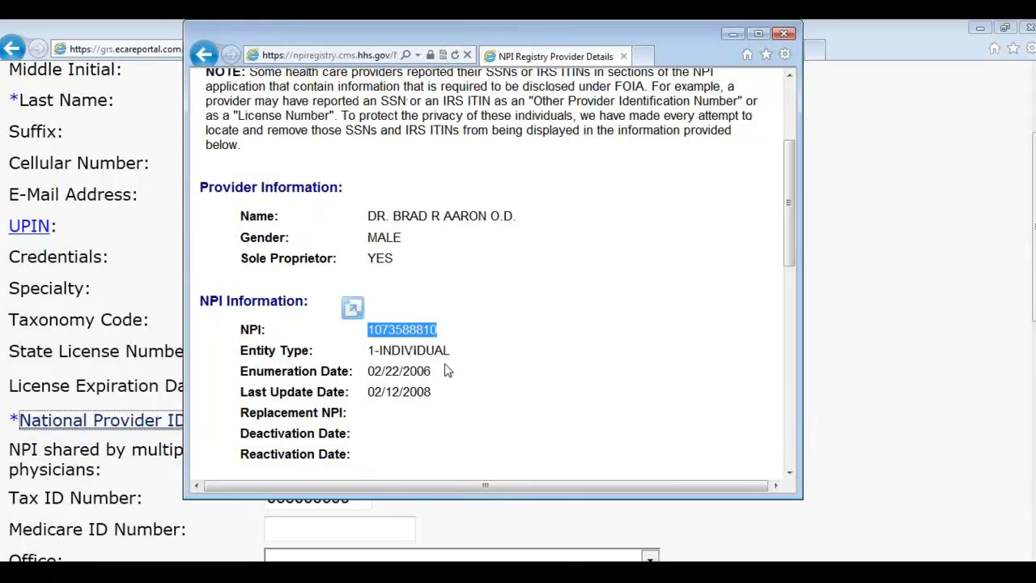
left_click(191, 502)
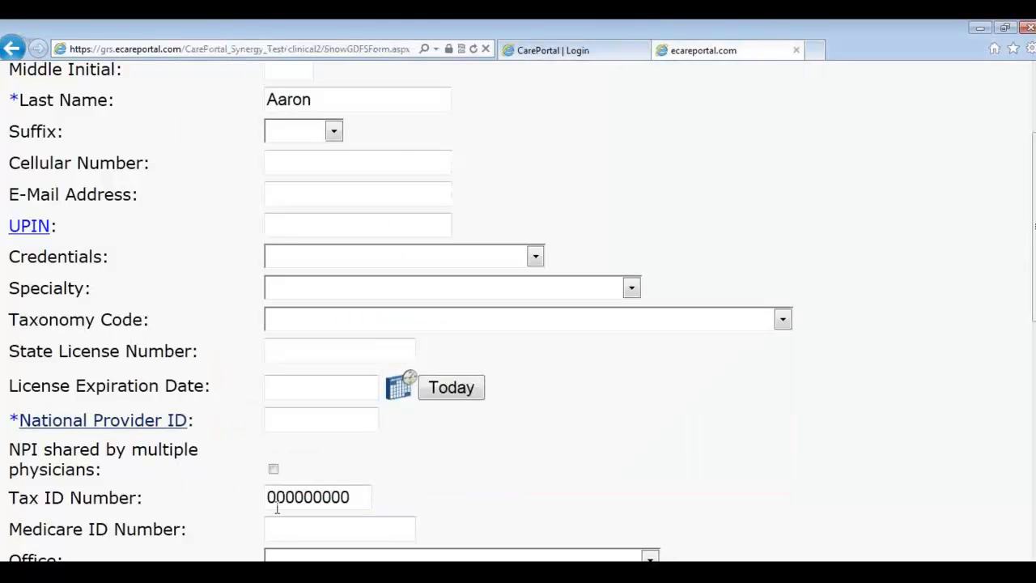
Step: Paste the copied NPI into the National Provider ID field
scroll(273, 510, "down", 1)
left_click(305, 338)
right_click(305, 338)
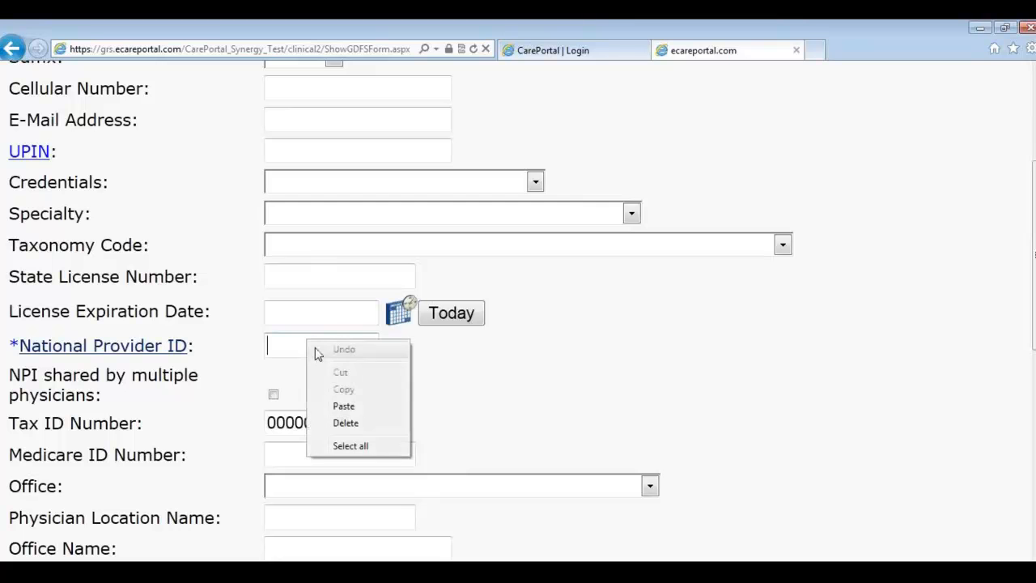
left_click(344, 406)
Step: Fill in the office address: city, state and zip from the zip suggestion, plus street address
scroll(437, 413, "down", 1)
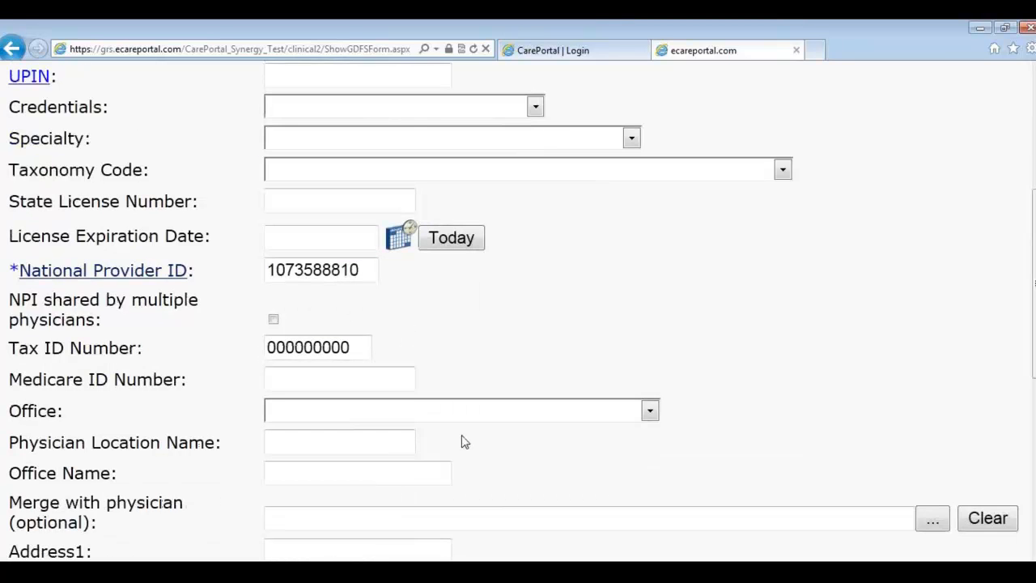
scroll(457, 429, "down", 1)
scroll(457, 433, "down", 1)
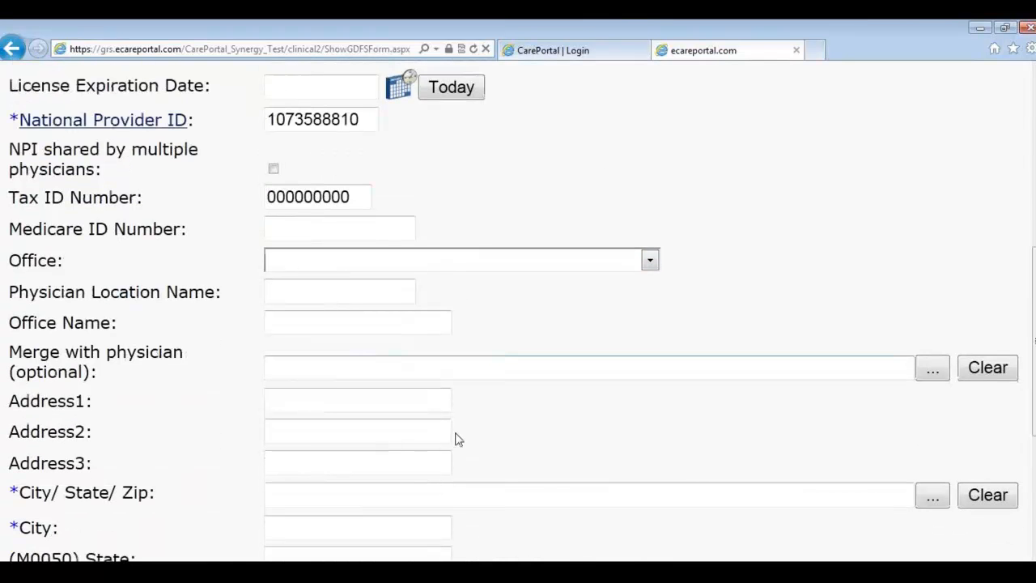
left_click(310, 491)
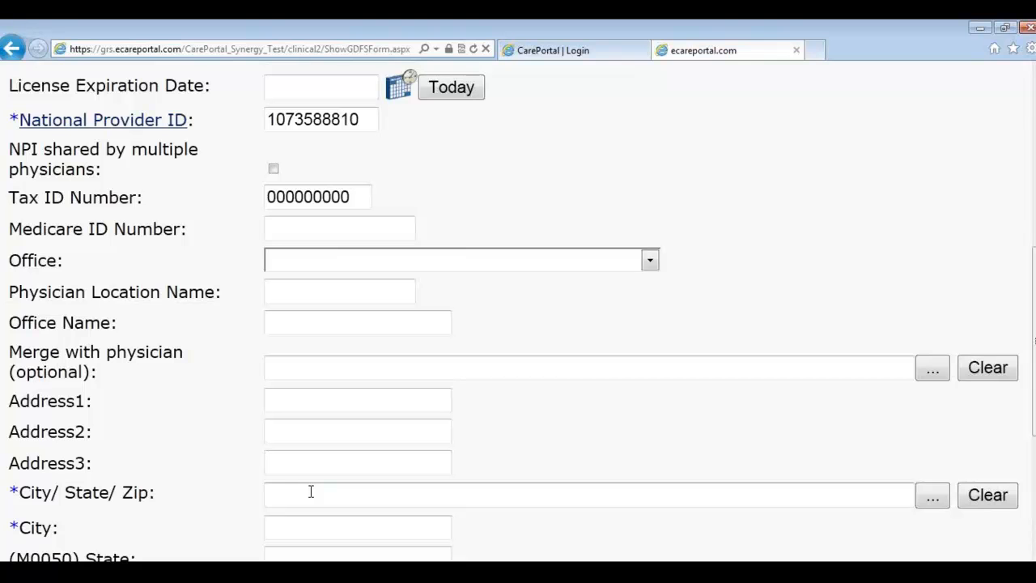
type("75146")
key("Down")
key("Return")
left_click(287, 416)
type("123 Main St.")
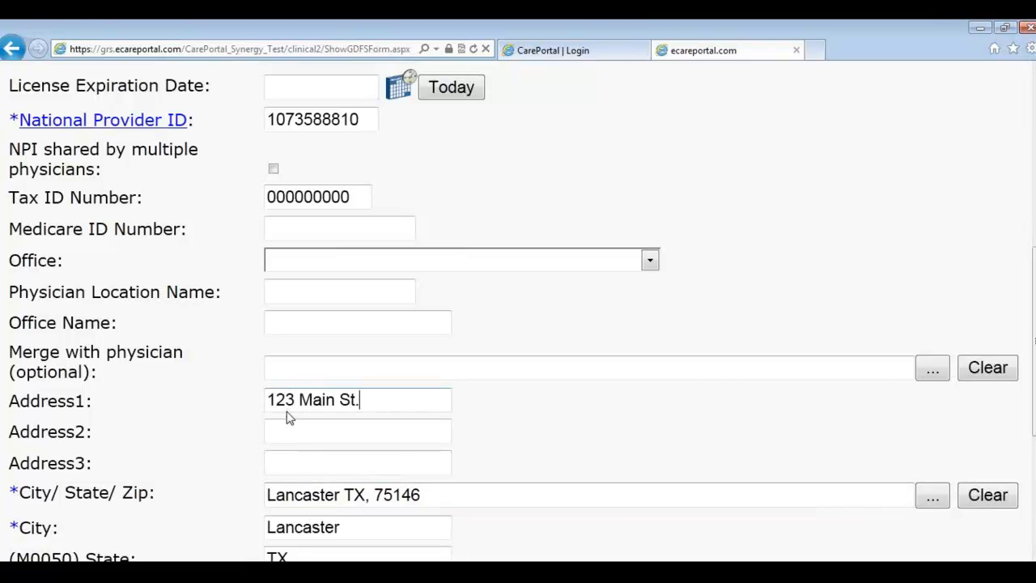
scroll(596, 280, "down", 1)
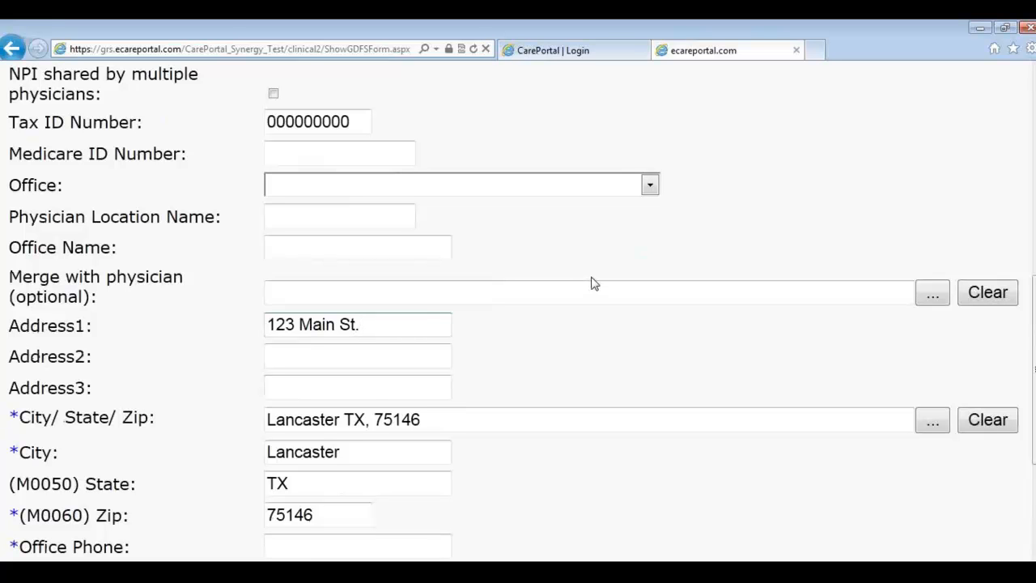
scroll(591, 282, "up", 1)
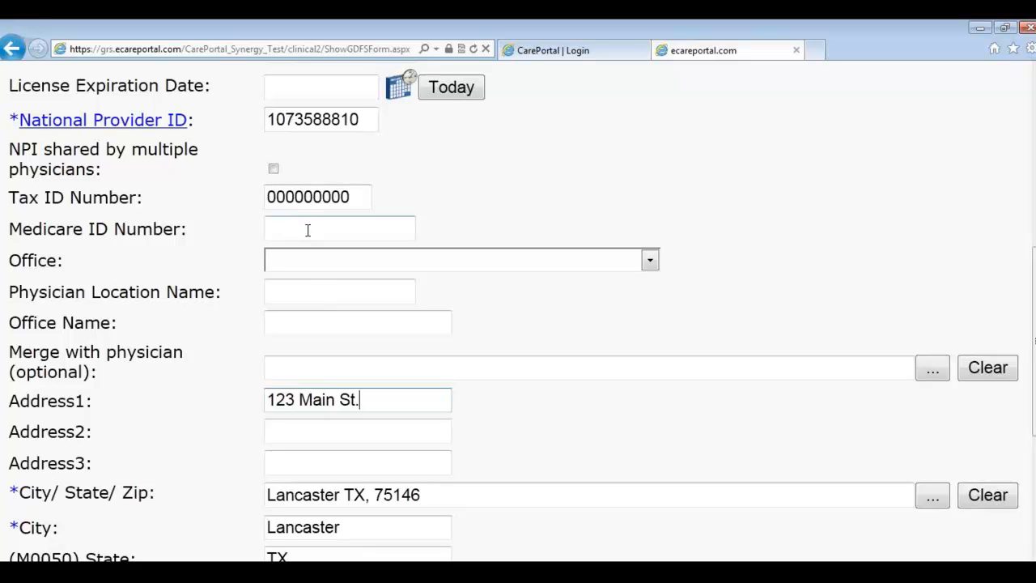
Step: Name the physician location 'First Office' and save the record
left_click(312, 299)
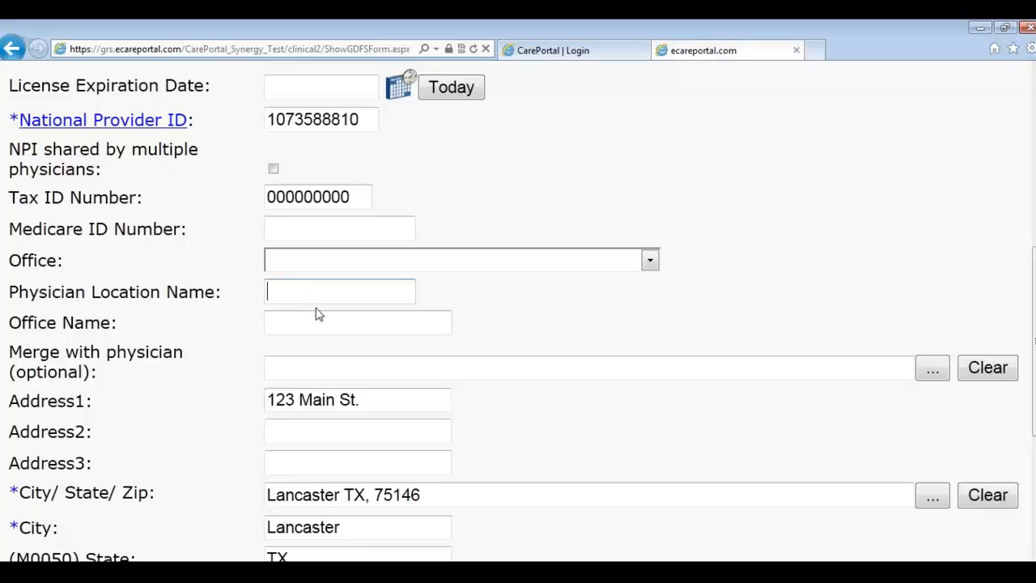
type("First OFf")
key("BackSpace")
type("ice")
scroll(318, 314, "down", 5)
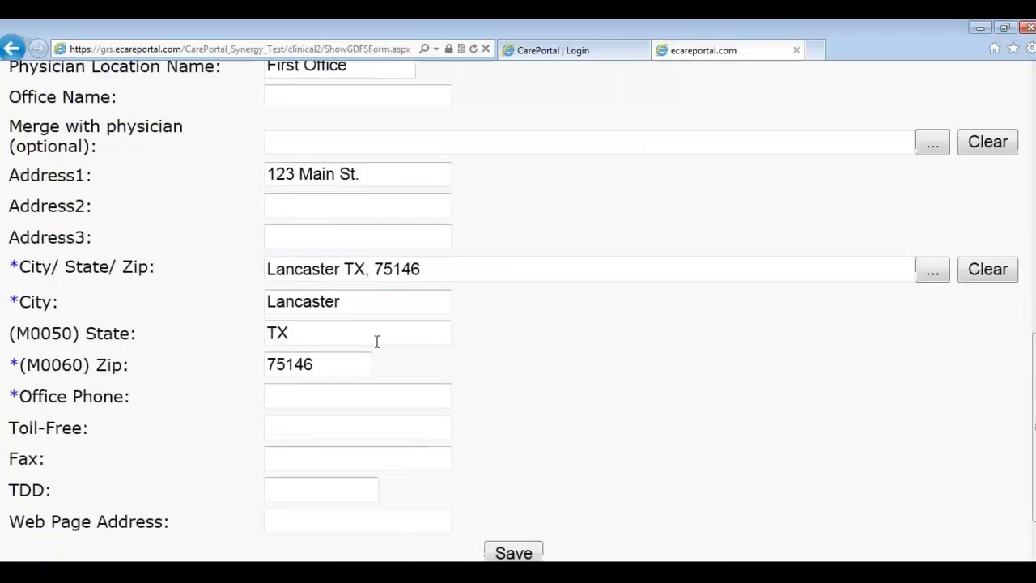
left_click(510, 489)
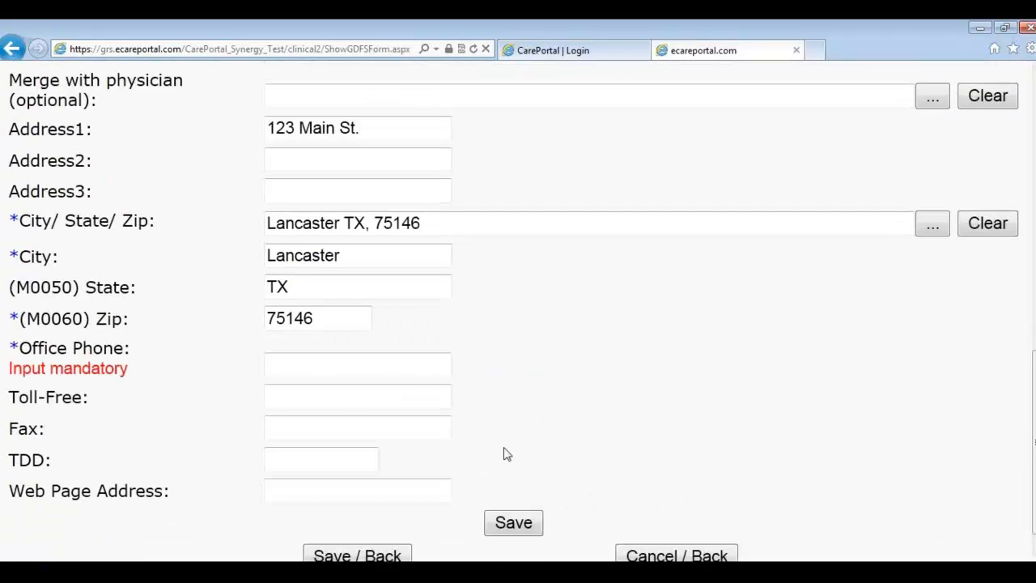
Step: Enter the required office phone number and save the physician again
left_click(312, 366)
type("5")
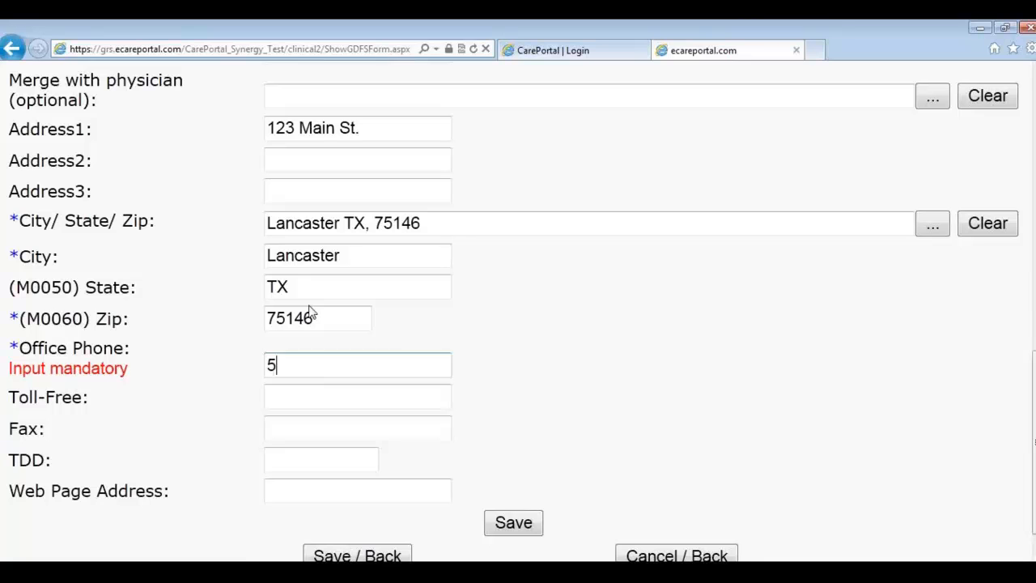
type("55-555-5555")
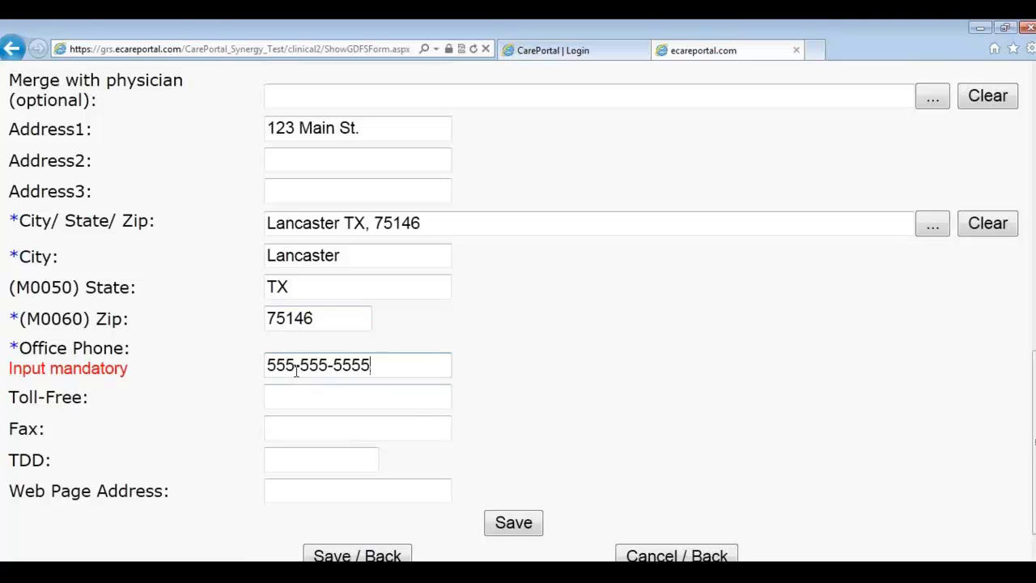
left_click(505, 526)
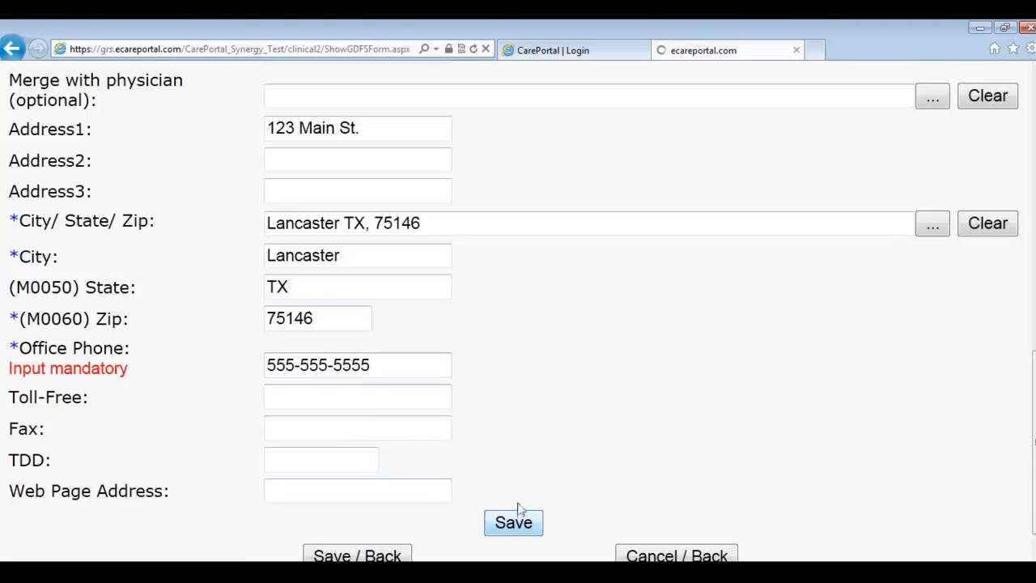
Step: Add an additional location named '2nd location', cancel it unsaved, and return to the physician list
scroll(530, 453, "down", 1)
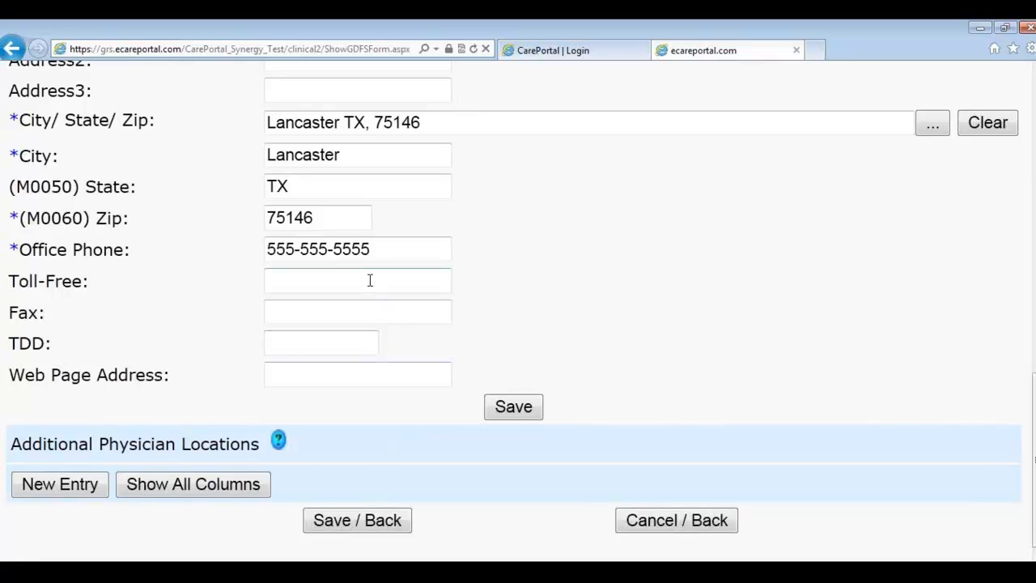
left_click(68, 485)
left_click(275, 458)
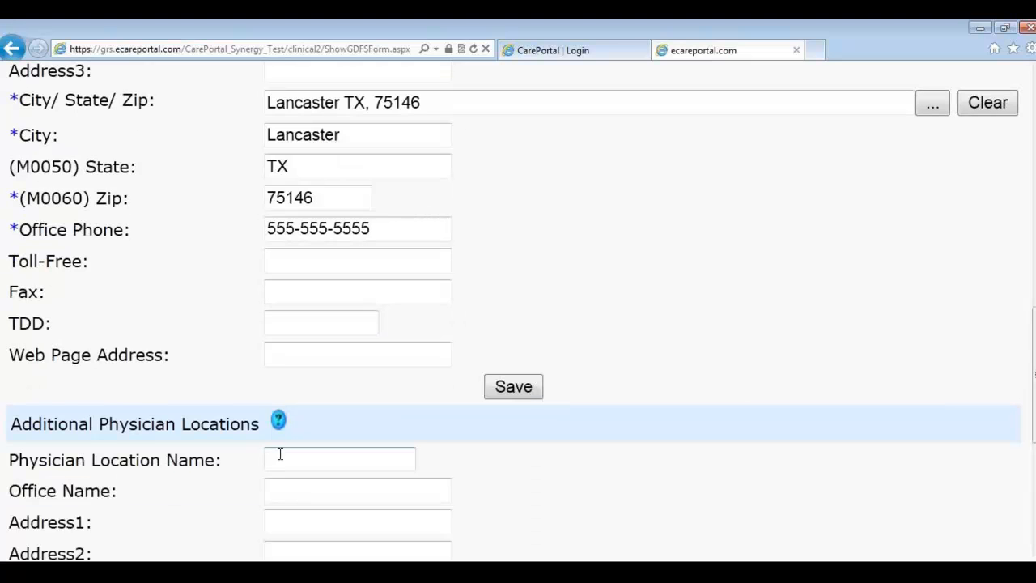
type("2nd location")
scroll(259, 490, "down", 3)
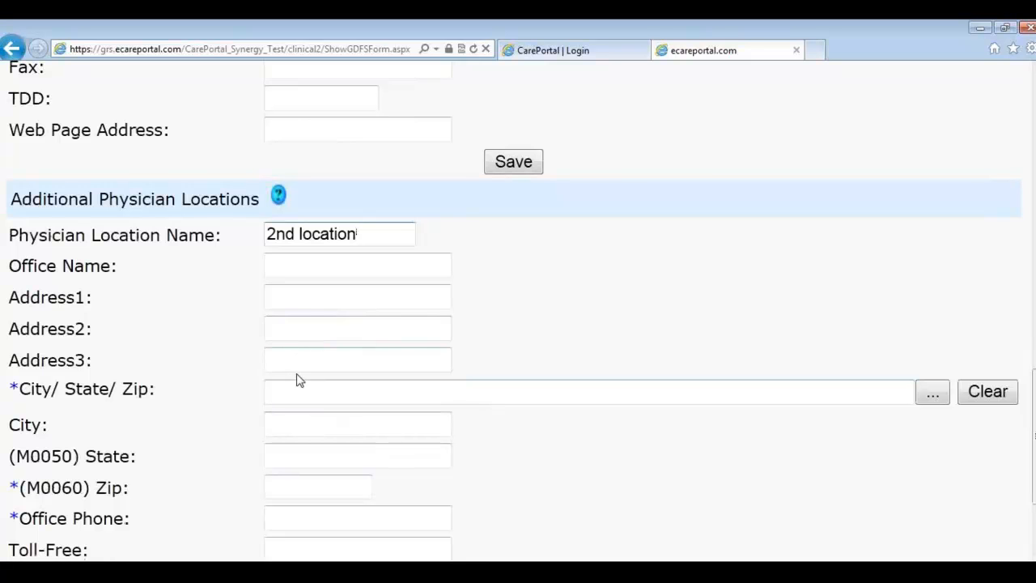
scroll(308, 385, "down", 3)
left_click(618, 522)
left_click(647, 520)
key("alt+Tab")
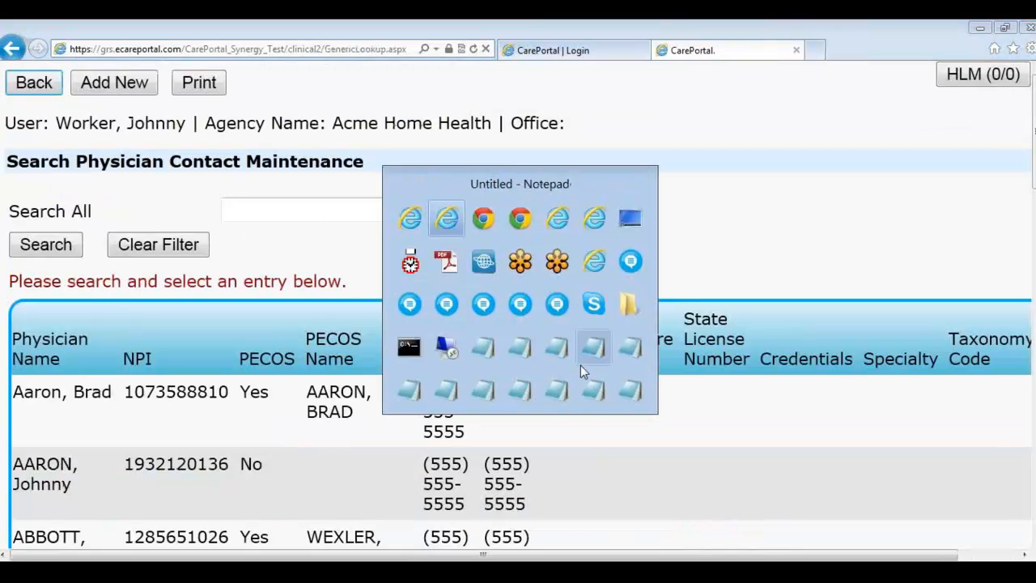
key("alt+Tab")
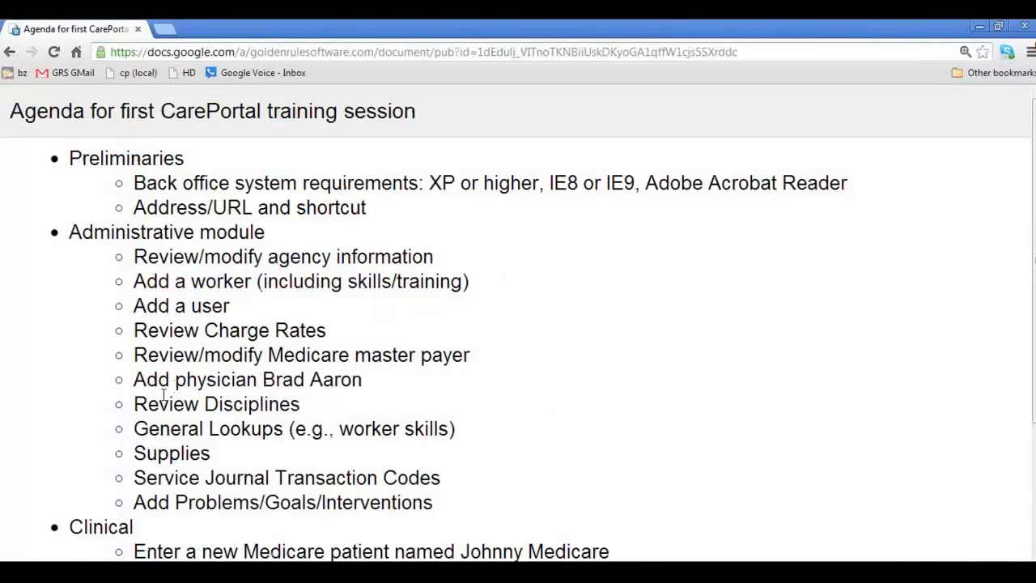
left_click_drag(136, 405, 300, 403)
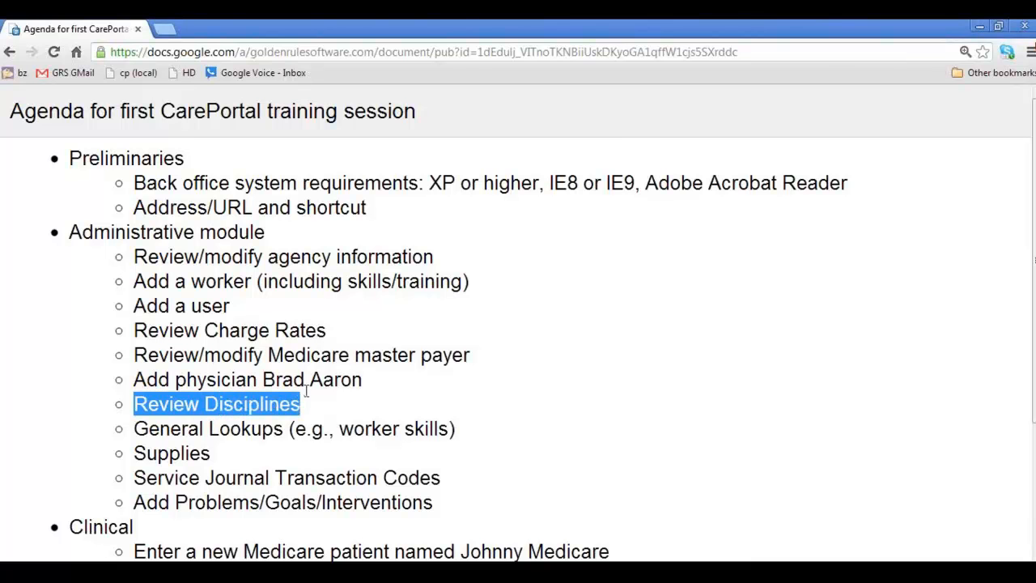
key("alt+Tab")
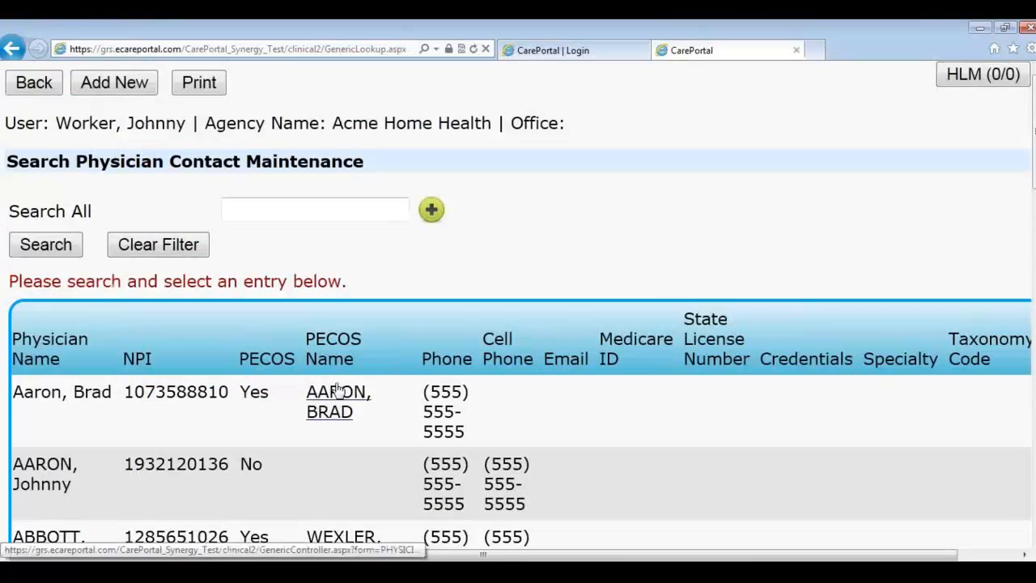
Step: Browse the Disciplines list from Administration, then open a blank new discipline form
left_click(47, 85)
scroll(703, 455, "down", 2)
left_click(704, 458)
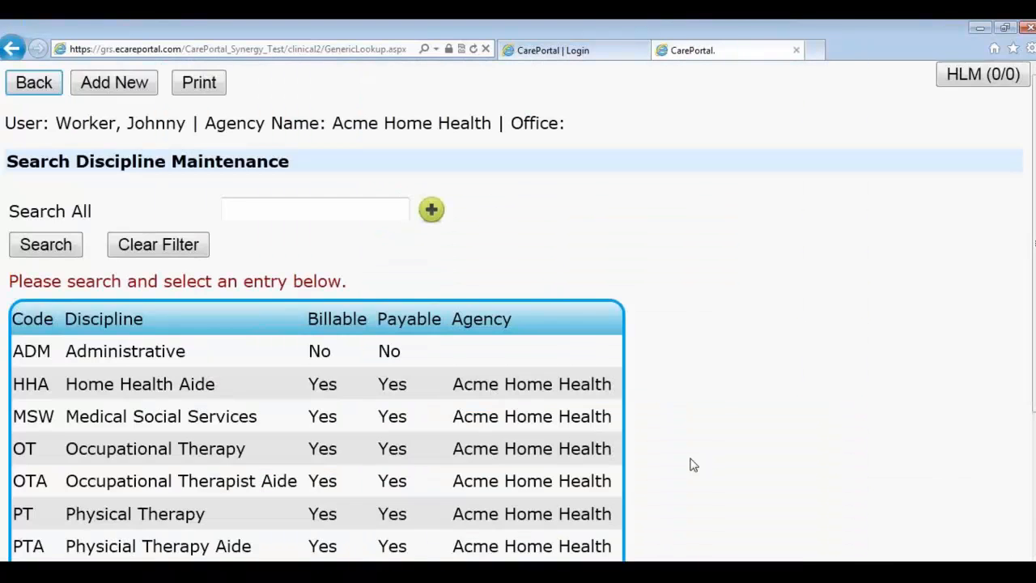
scroll(644, 431, "down", 3)
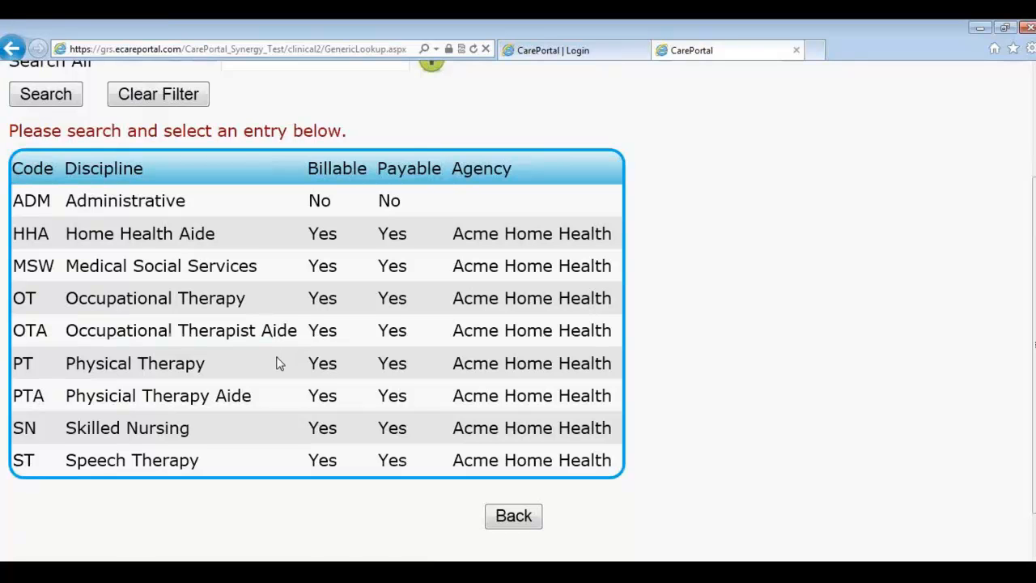
scroll(275, 363, "up", 2)
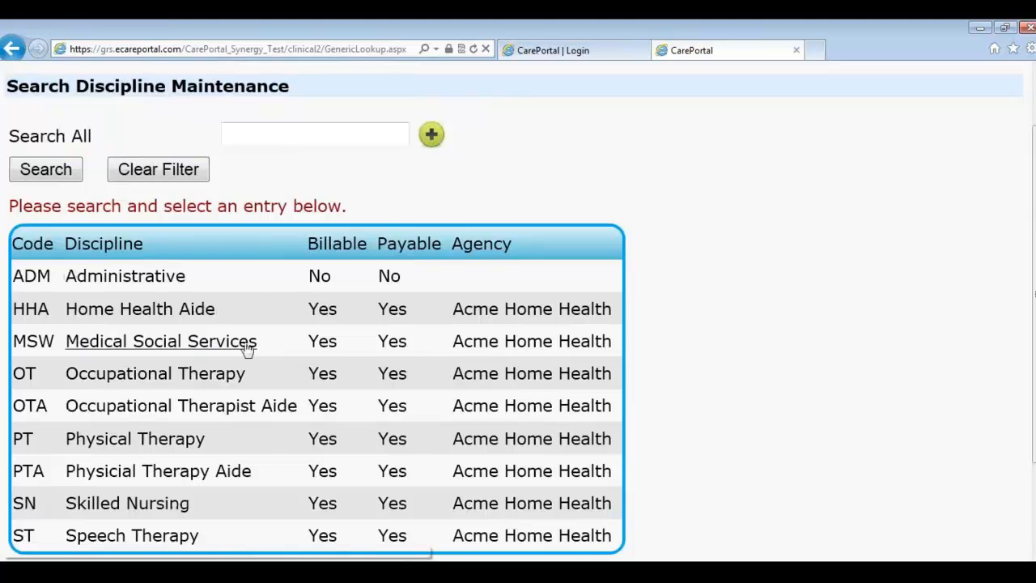
scroll(300, 377, "down", 2)
scroll(293, 365, "up", 4)
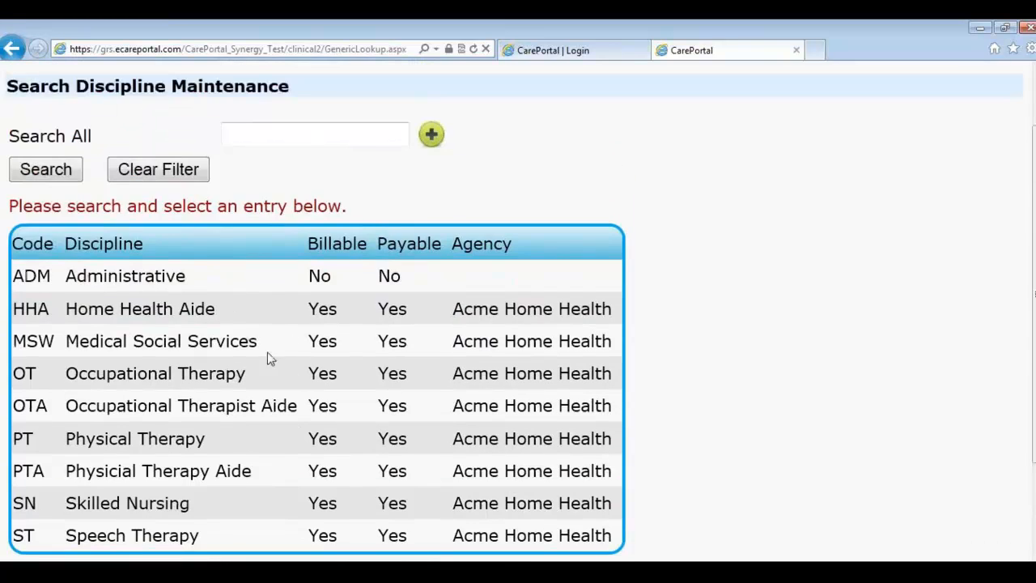
left_click(134, 93)
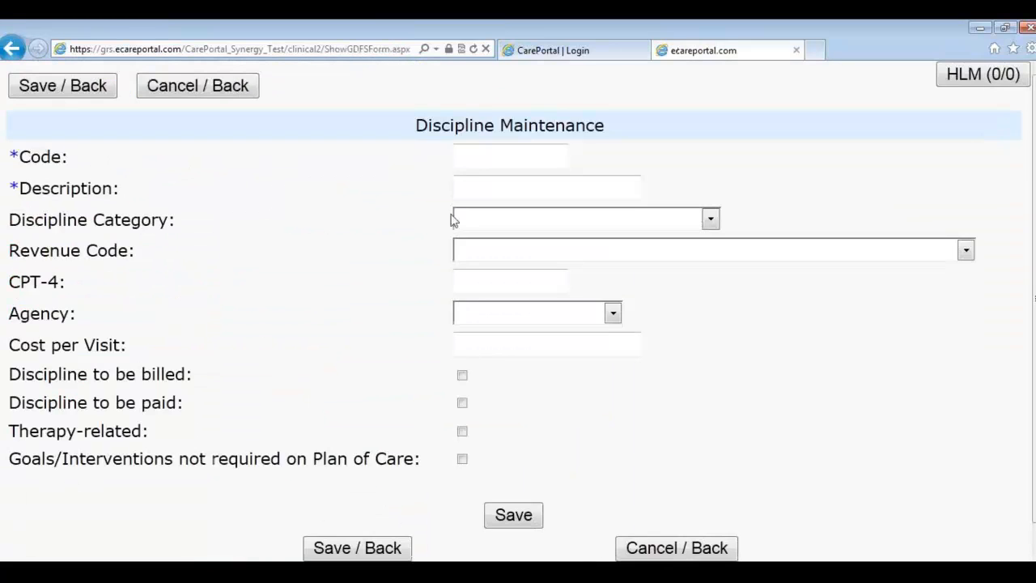
Step: Draft discipline SNADM under SN, Registered/Skilled Nurse, cancel it, and switch to the training agenda
left_click(480, 167)
type("SNADM")
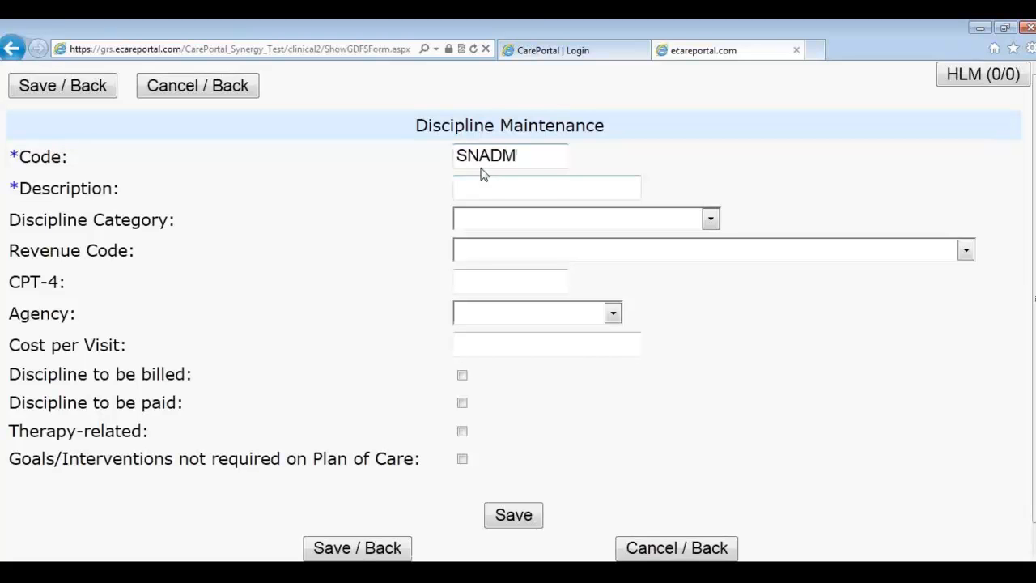
left_click(550, 187)
left_click(534, 220)
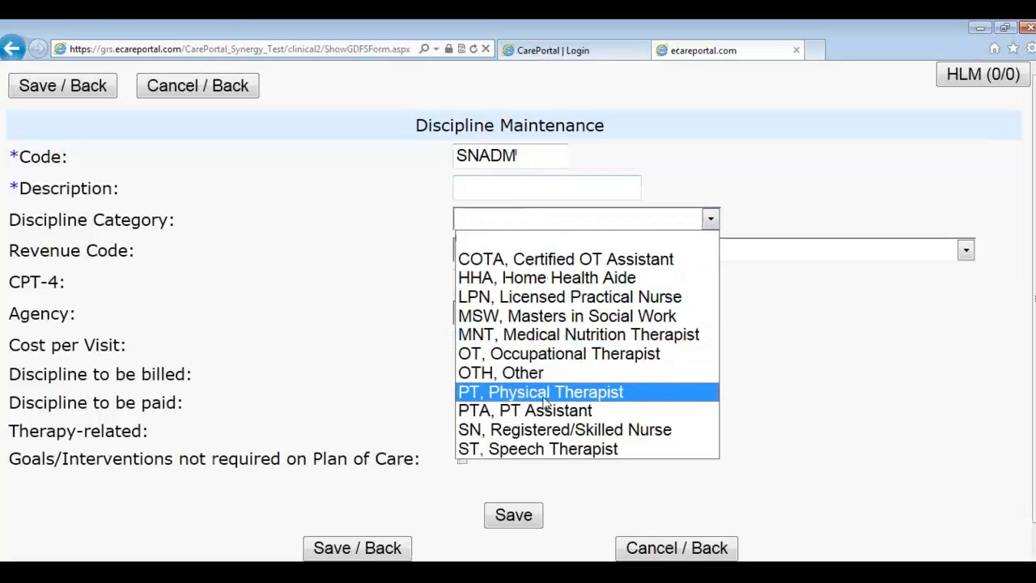
left_click(549, 430)
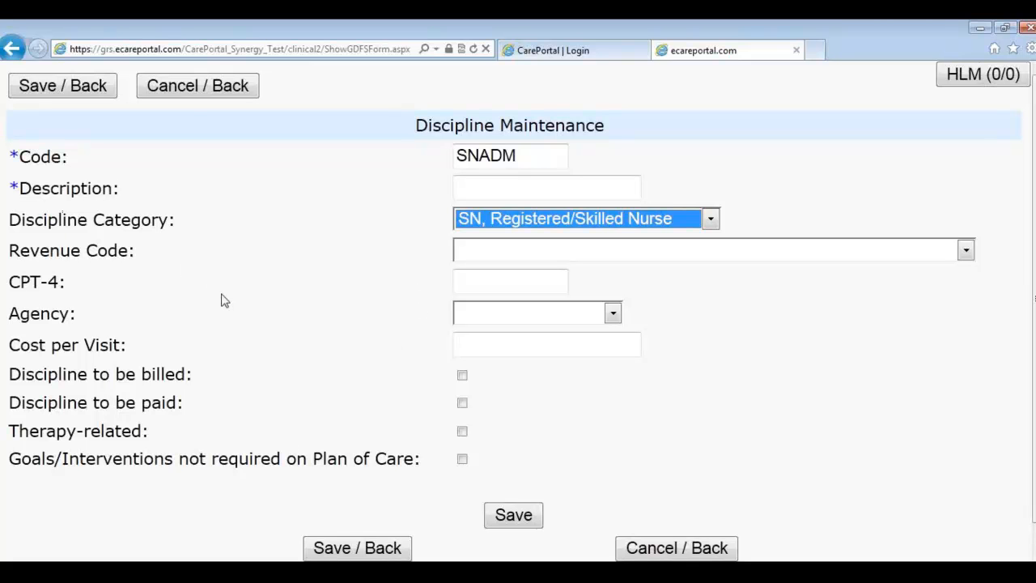
left_click(645, 548)
key("alt+Tab")
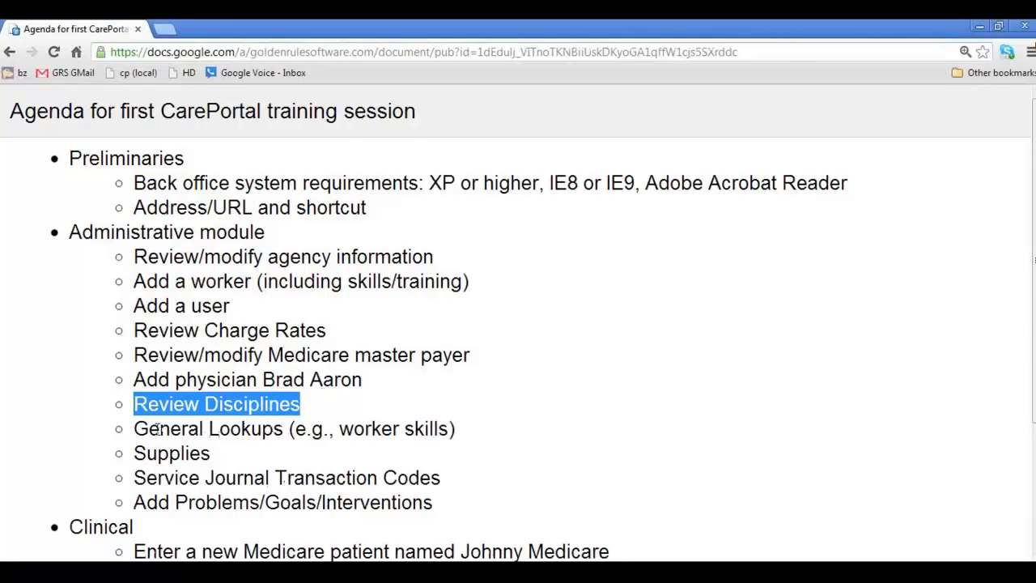
Step: Highlight 'General Lookups' in the agenda, then go back to CarePortal's Administration page
left_click_drag(136, 428, 283, 433)
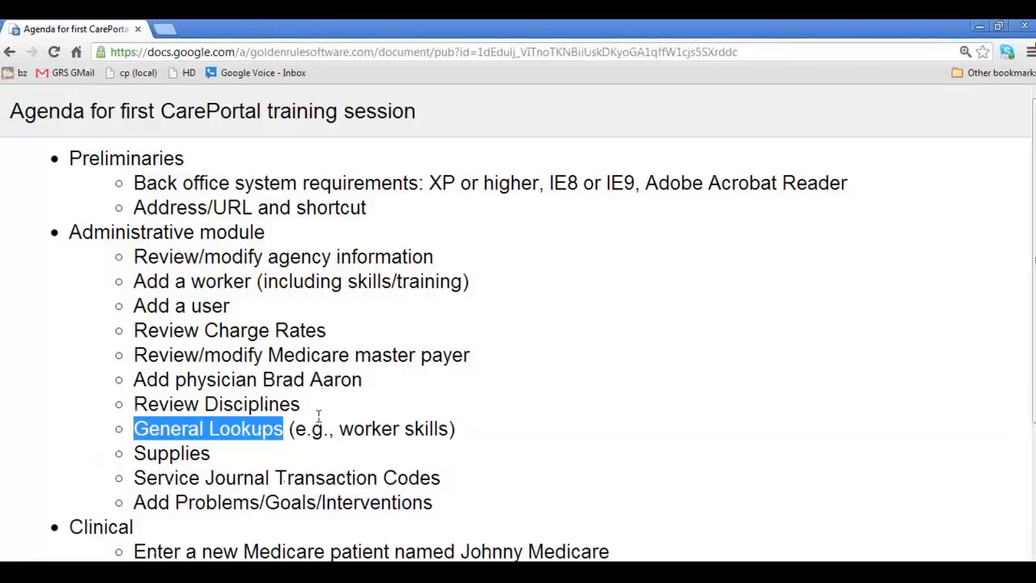
key("alt+Tab")
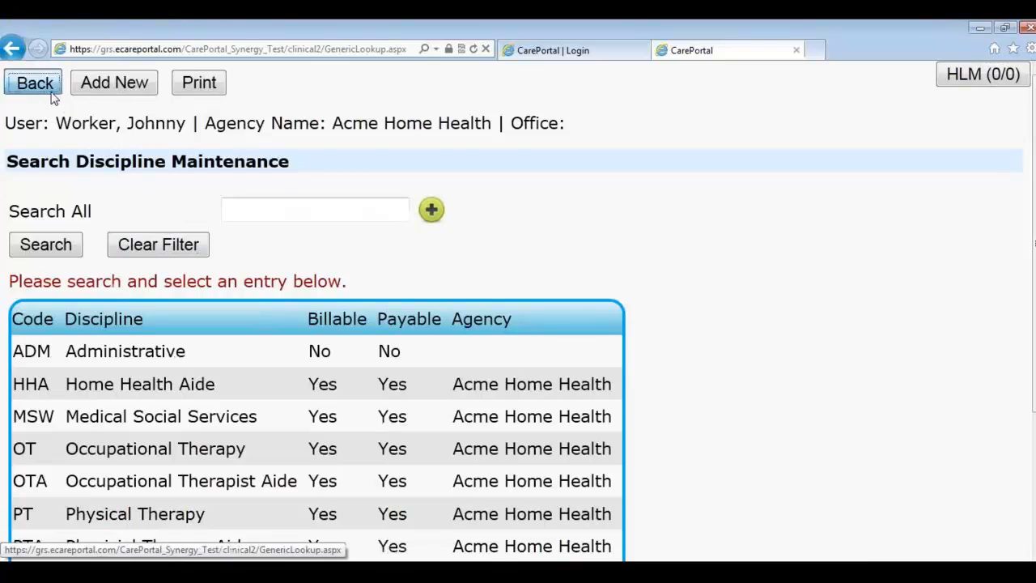
left_click(50, 92)
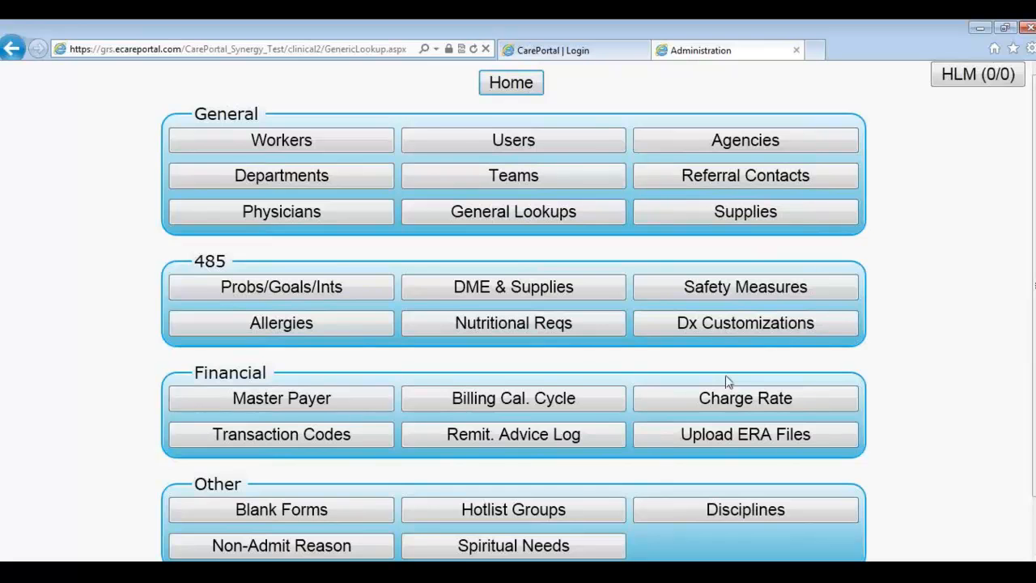
Step: Open the General Lookups maintenance list and scroll through the lookup types
left_click(489, 216)
scroll(363, 338, "down", 2)
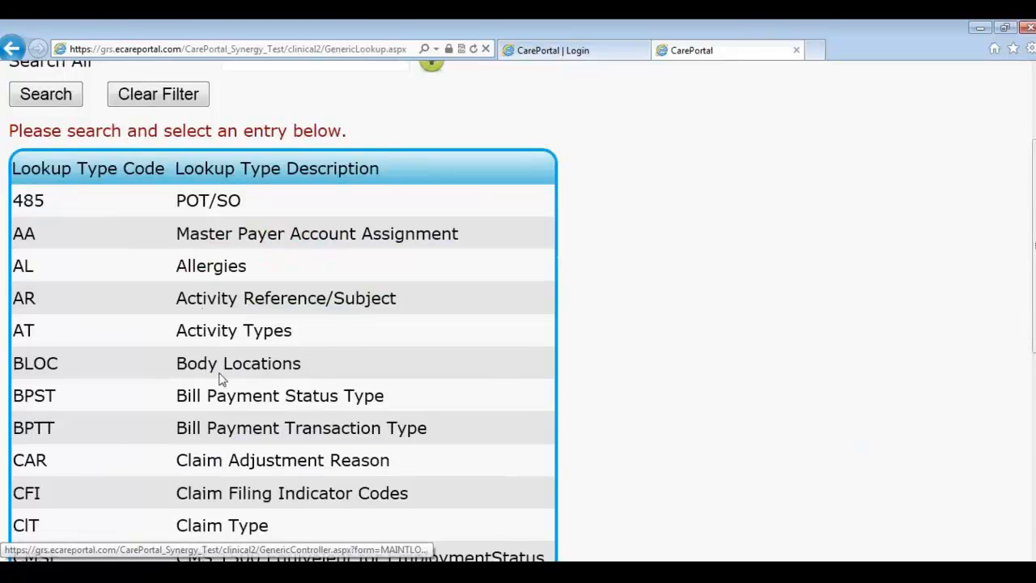
scroll(231, 423, "down", 1)
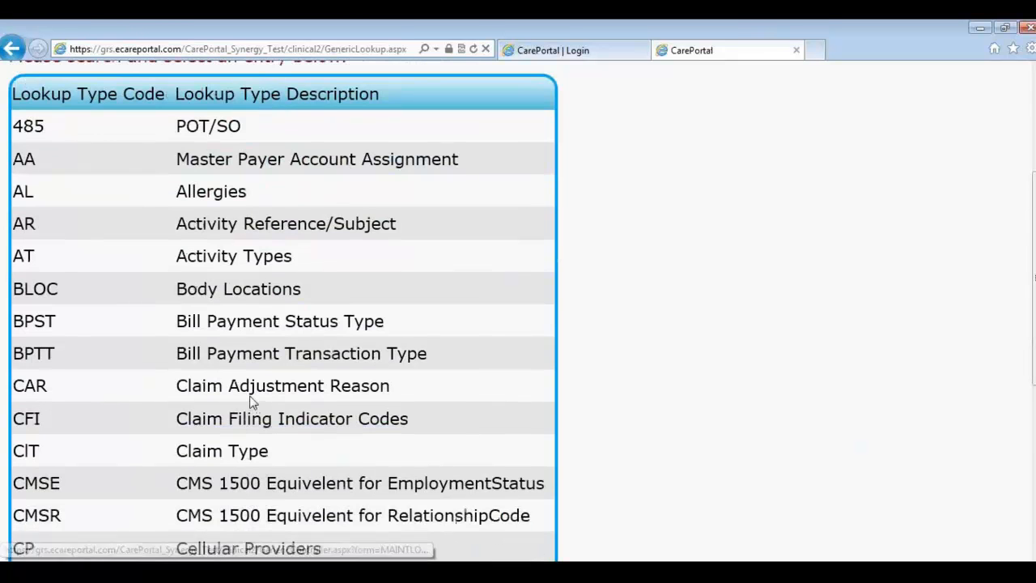
scroll(306, 373, "down", 1)
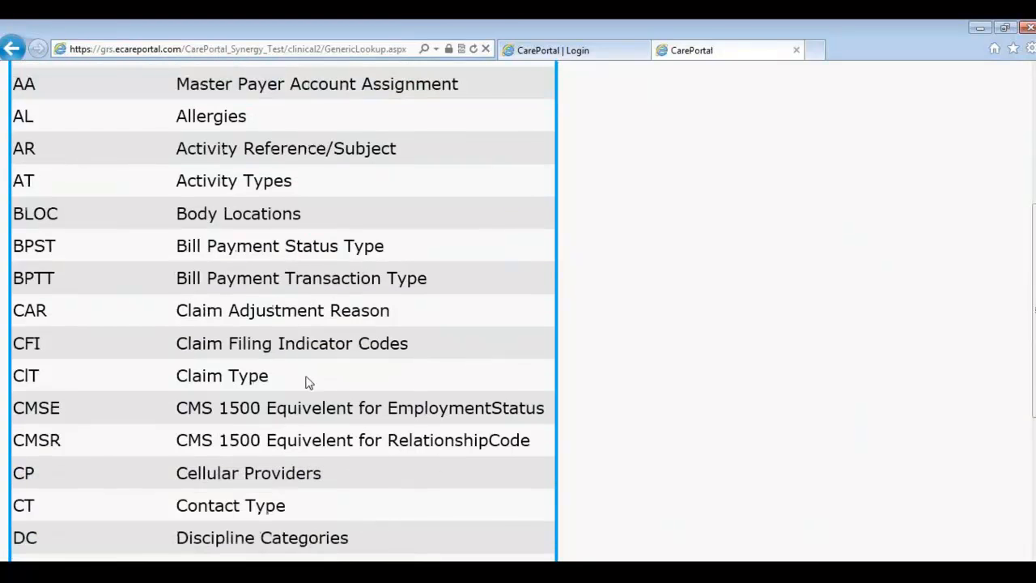
scroll(315, 458, "down", 1)
scroll(319, 486, "down", 1)
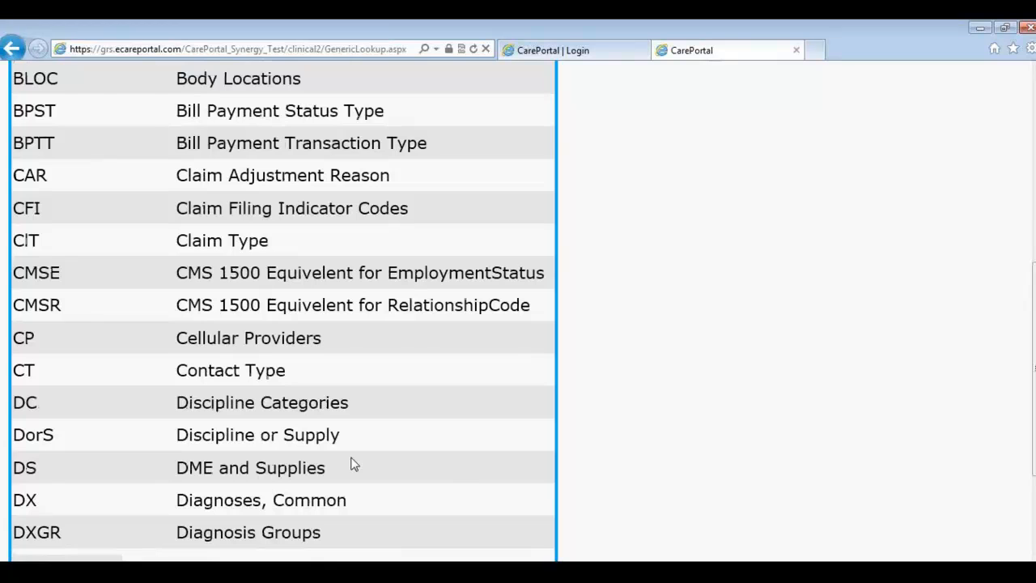
scroll(352, 464, "up", 6)
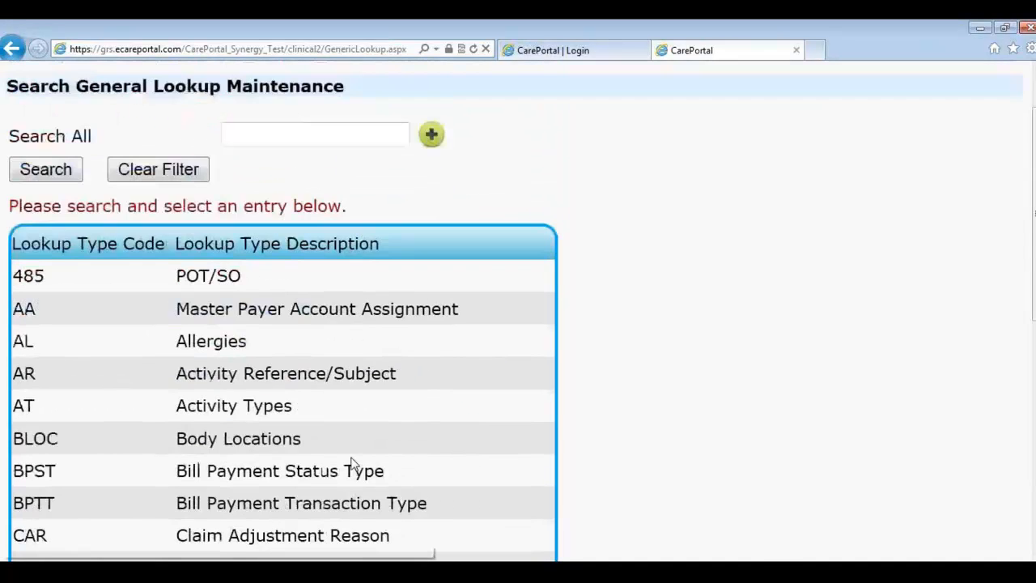
Step: Search all lookups for 'skill' to bring up the WS – Skill lookup record
left_click(296, 214)
type("W")
key("BackSpace")
type("skill")
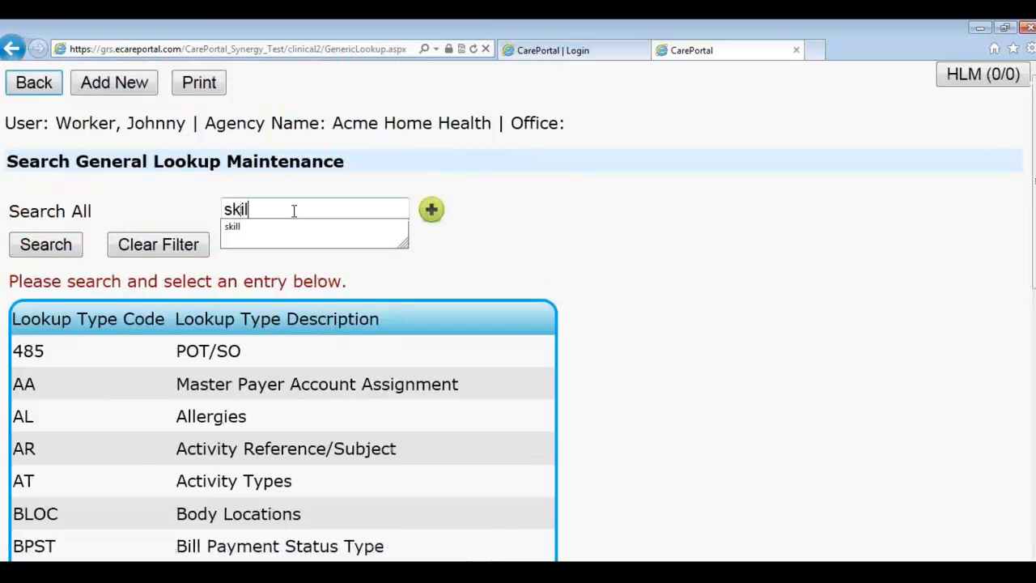
key("Return")
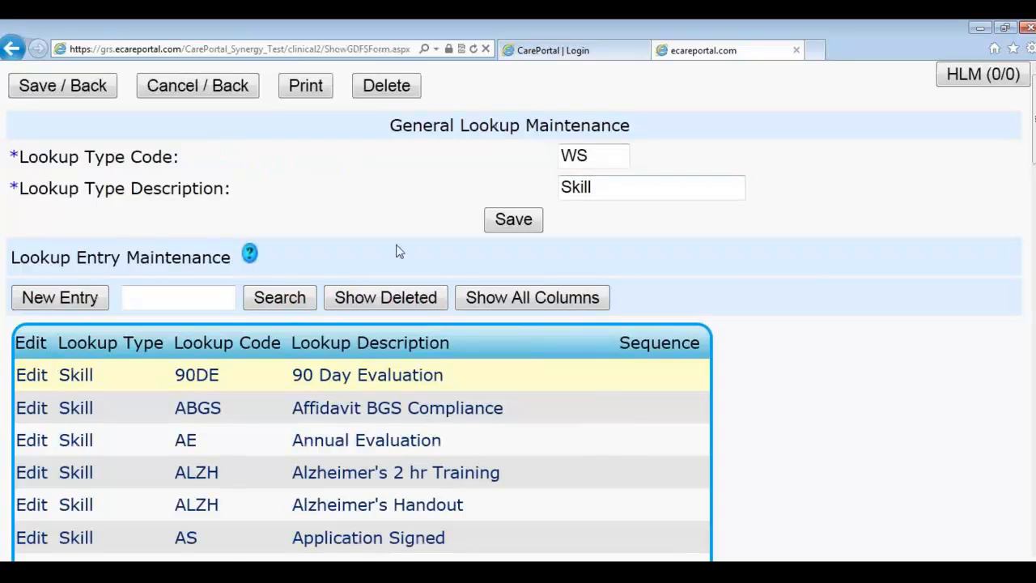
Step: Scroll through the WS – Skill entries, then leave them without saving any changes
scroll(373, 445, "down", 1)
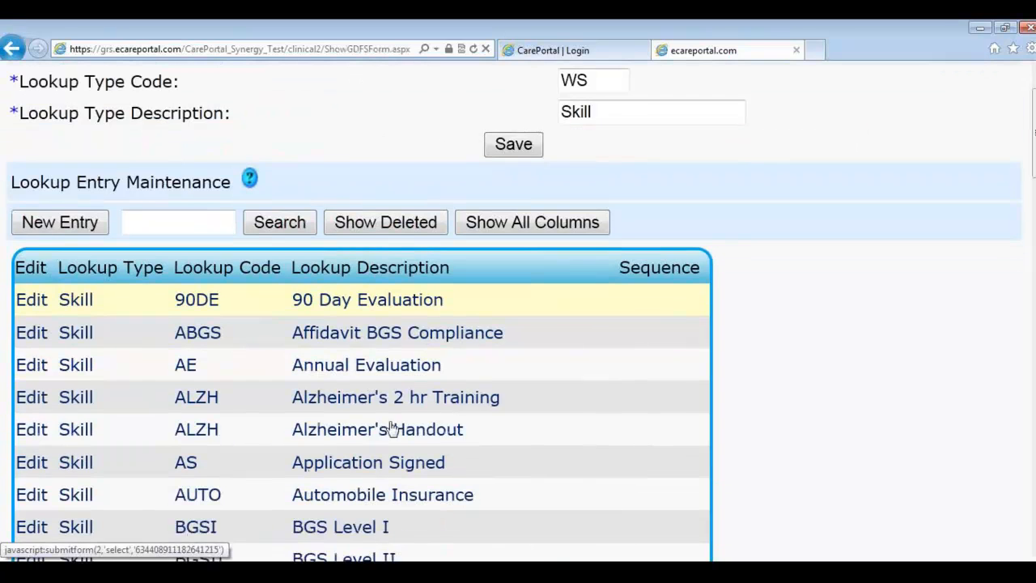
scroll(402, 441, "down", 1)
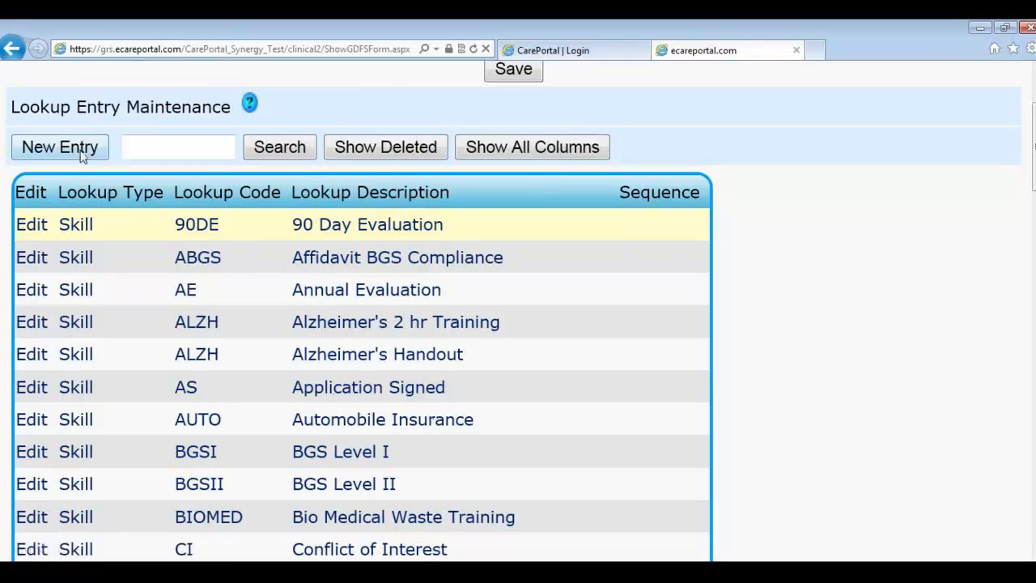
scroll(328, 236, "down", 1)
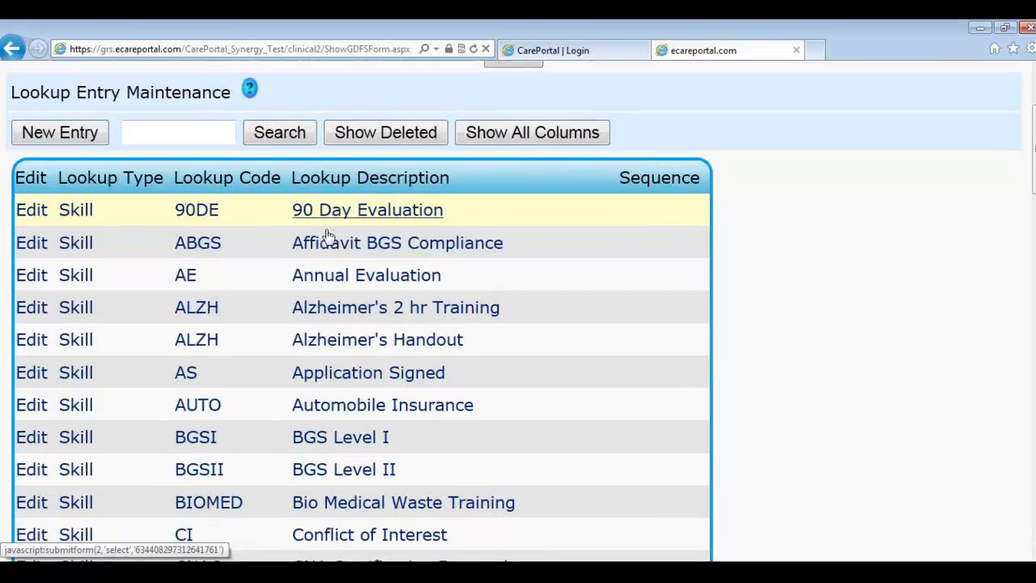
scroll(328, 235, "down", 12)
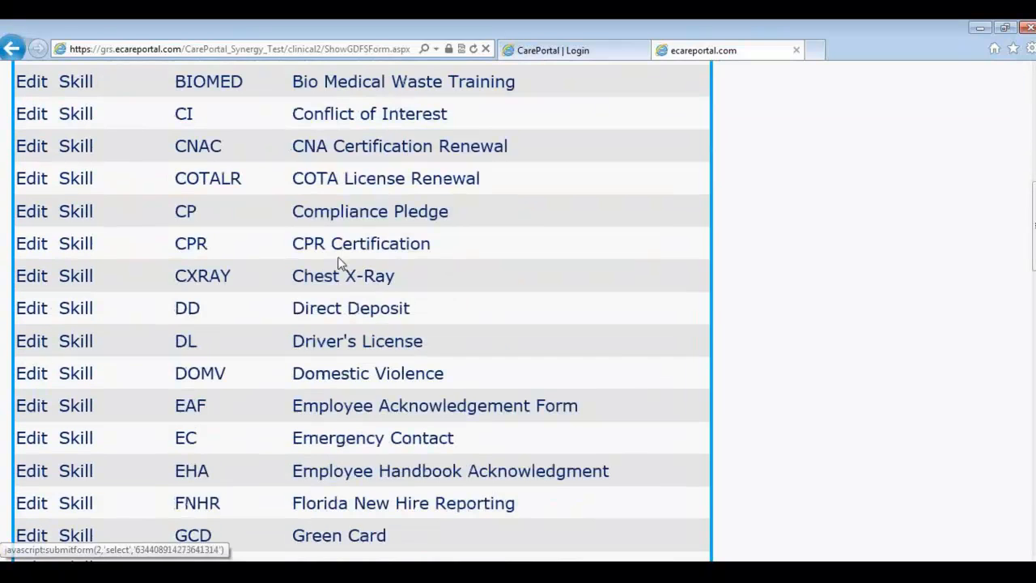
scroll(368, 291, "down", 12)
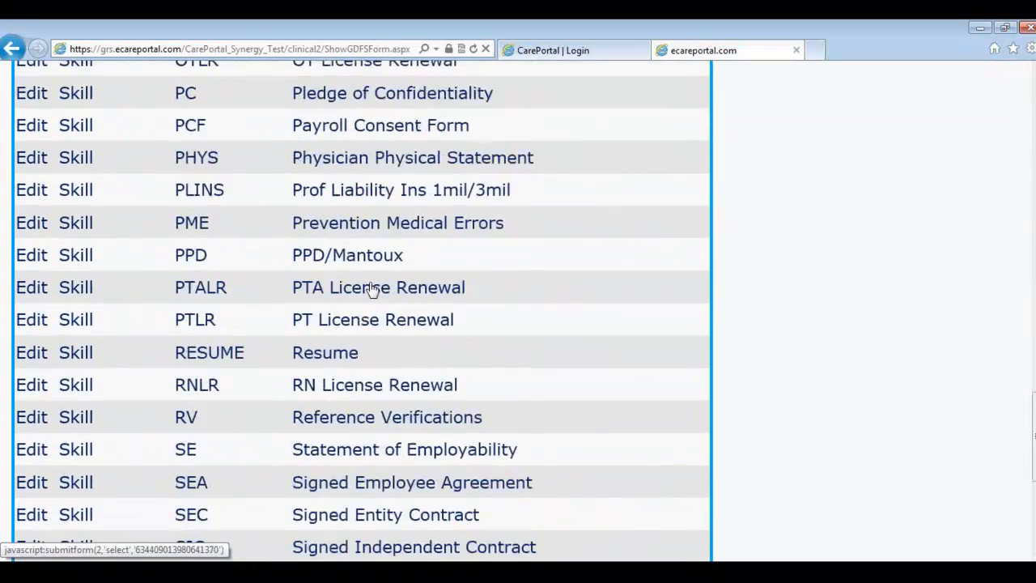
left_click(671, 530)
Step: Return to the Administration menu and highlight 'Supplies' as the next training agenda item
left_click(32, 84)
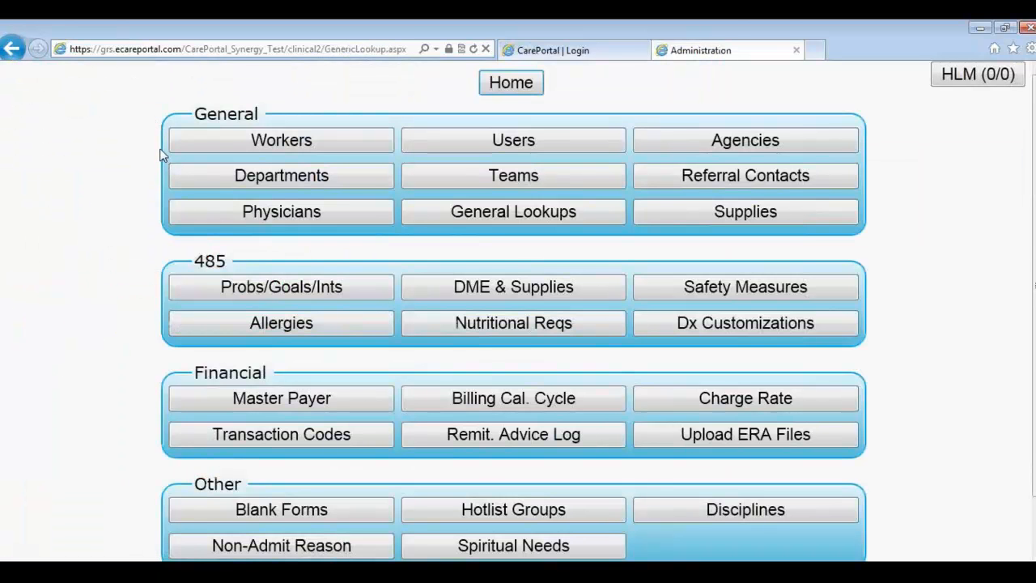
key("alt+Tab")
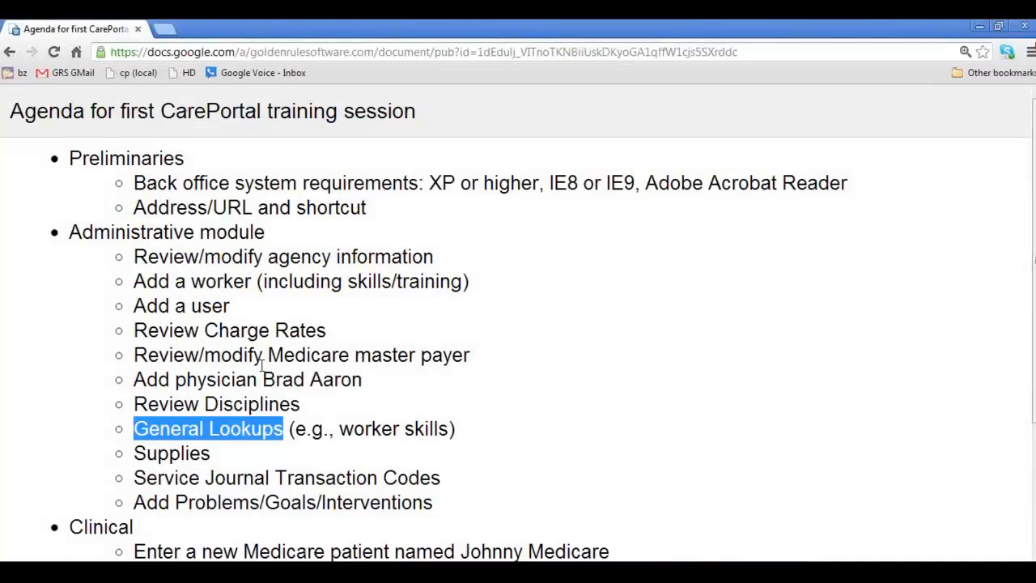
left_click(196, 458)
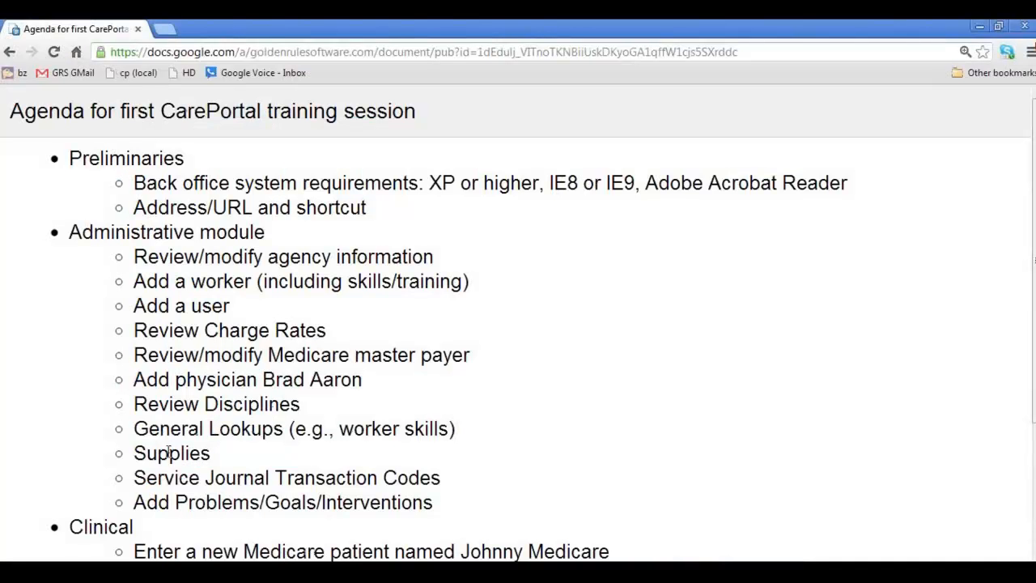
left_click_drag(136, 453, 218, 460)
key("alt+Tab")
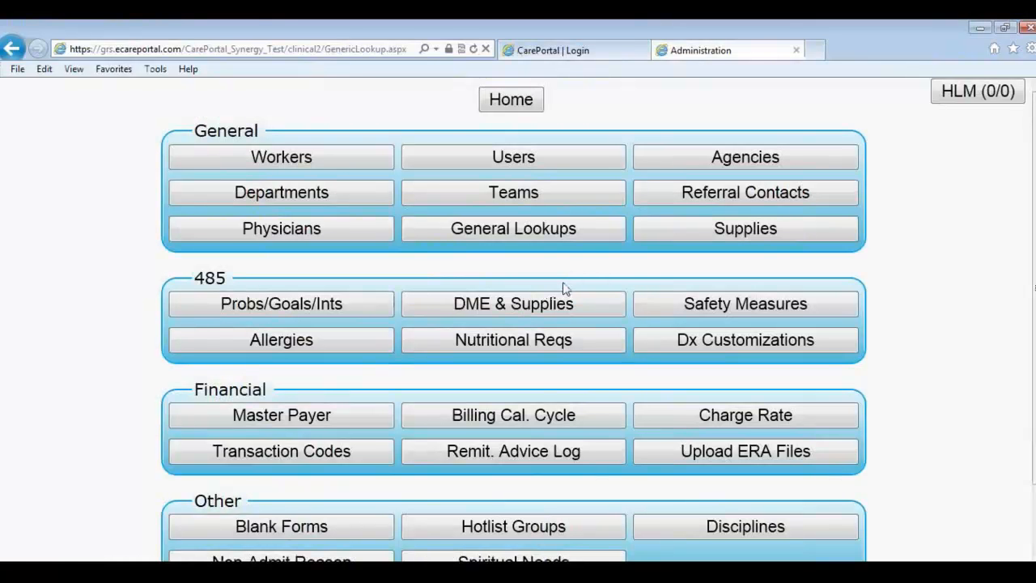
Step: Open Supplies, look over a blank new supply form's Basis, Agency Cost and Billable fields, then cancel it
left_click(662, 234)
scroll(566, 280, "down", 1)
scroll(385, 231, "up", 1)
left_click(134, 104)
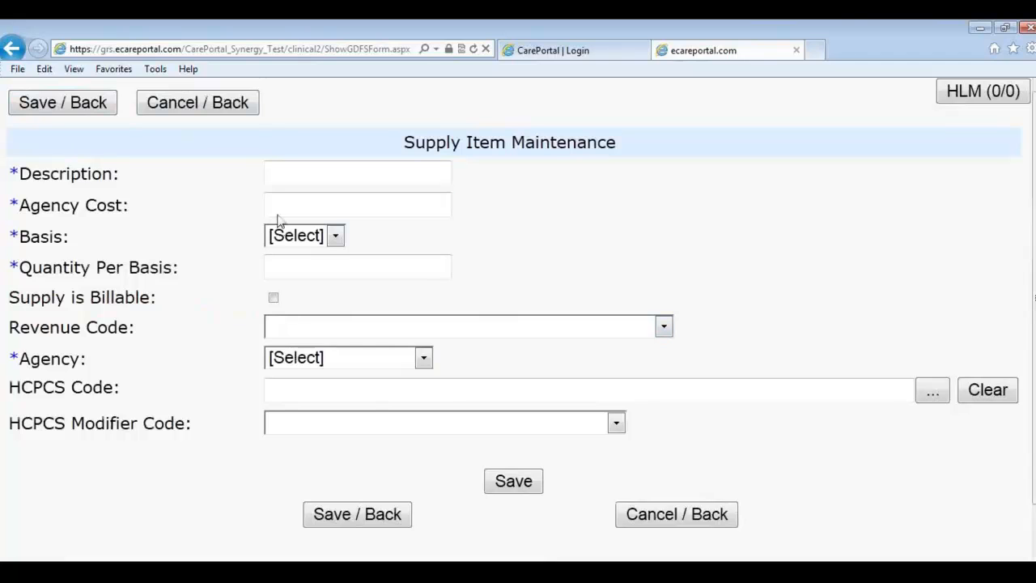
left_click(297, 238)
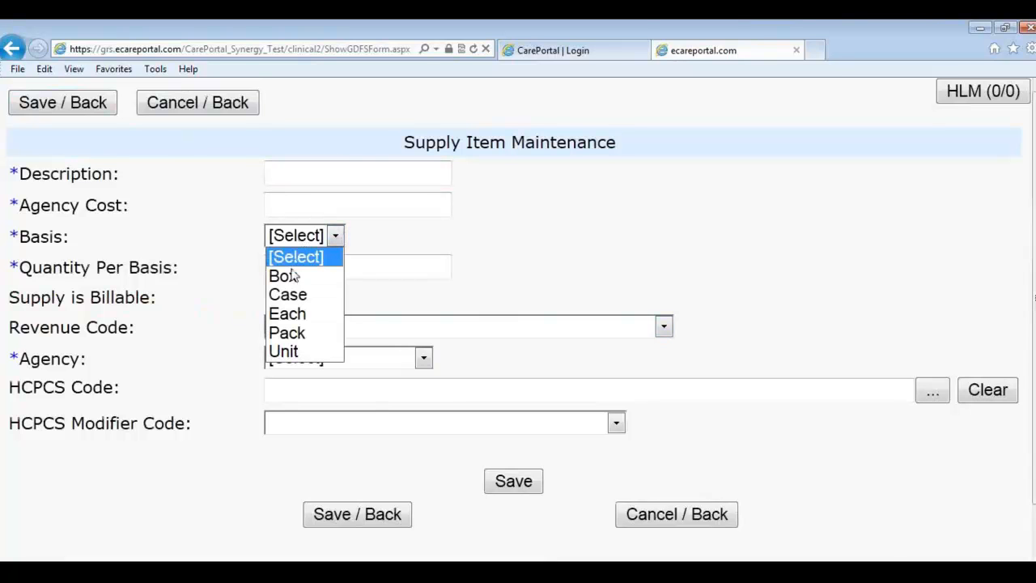
left_click(344, 236)
left_click(310, 199)
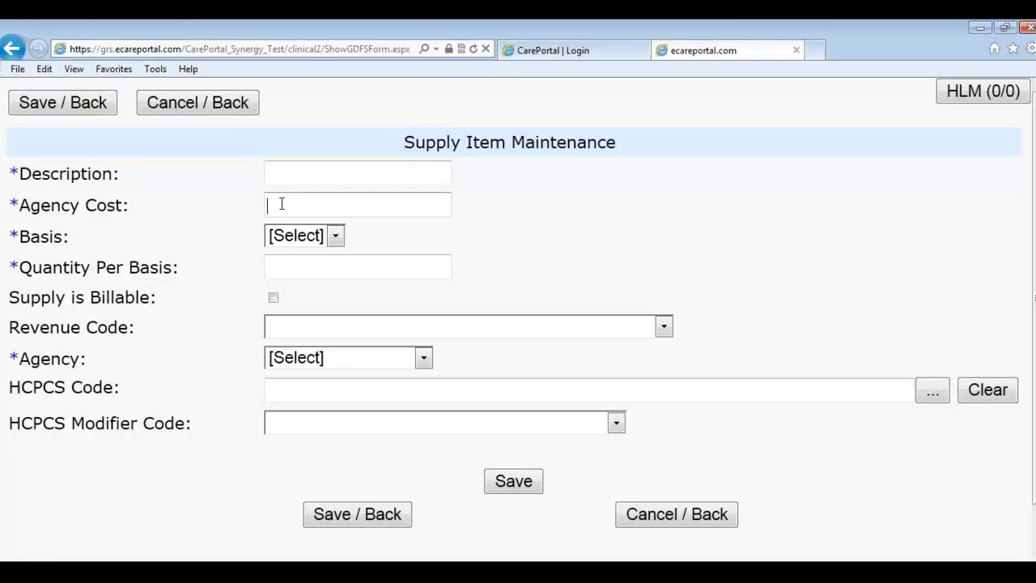
left_click(275, 298)
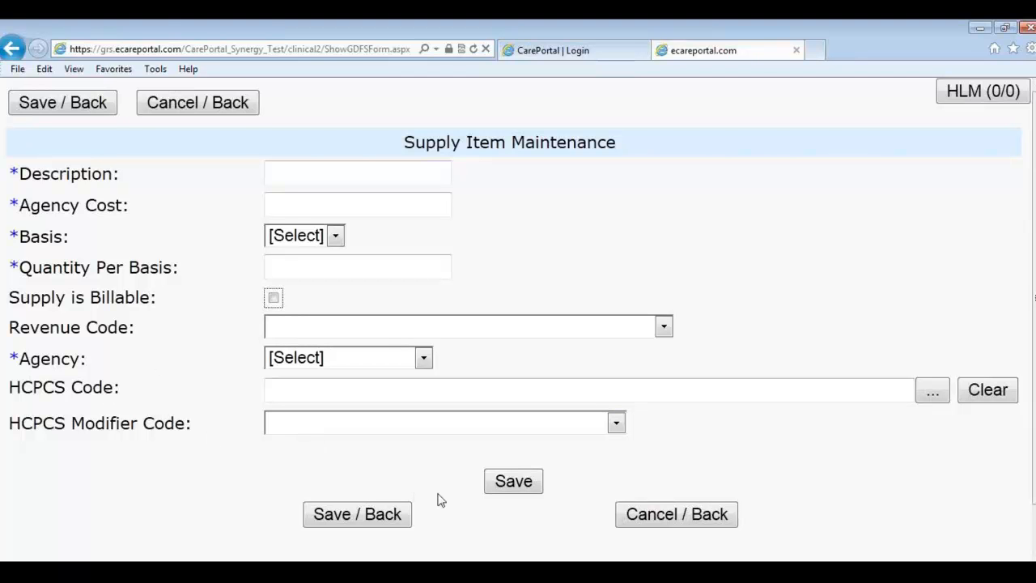
left_click(631, 521)
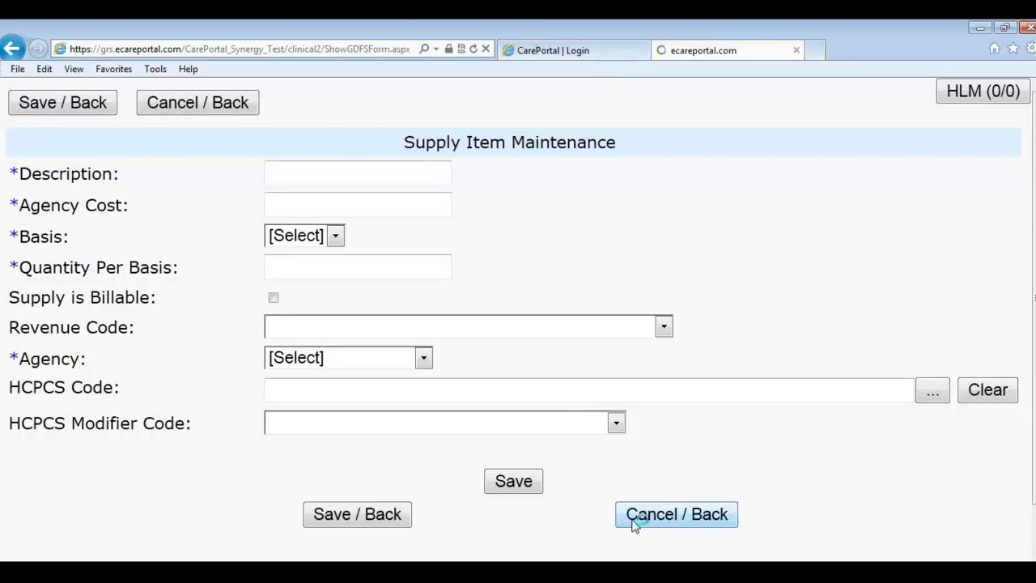
Step: Highlight 'Service Journal Transaction Codes' in the agenda, then go back to the Administration menu
key("alt+Tab")
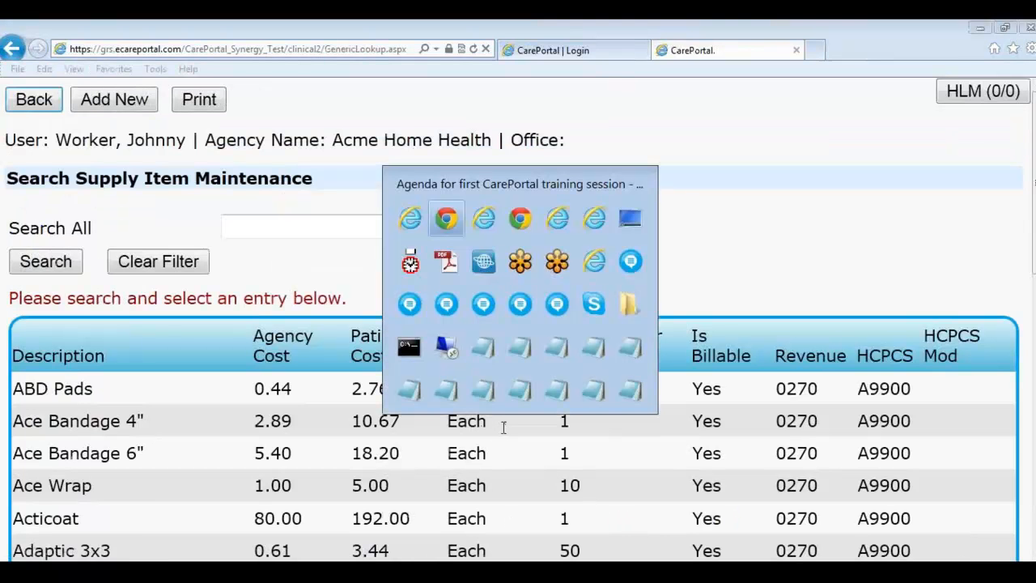
left_click(146, 479)
left_click_drag(133, 477, 444, 476)
key("alt+Tab")
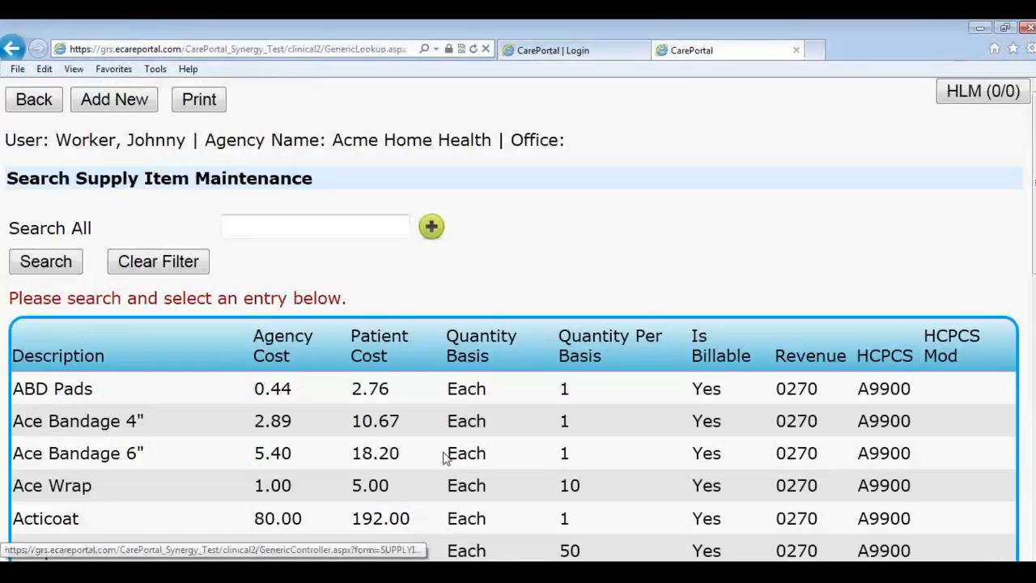
left_click(47, 107)
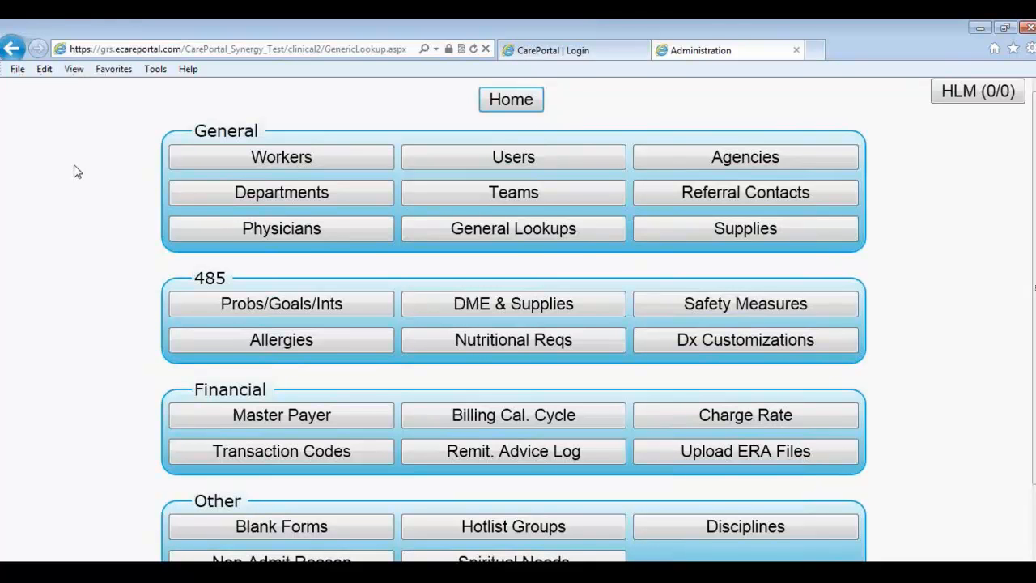
scroll(104, 186, "down", 1)
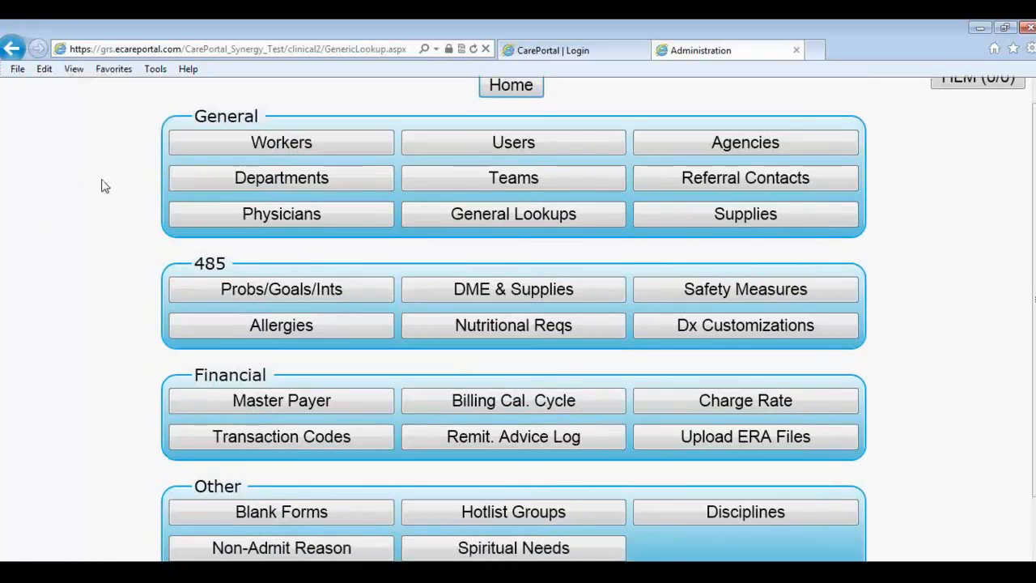
scroll(104, 186, "down", 1)
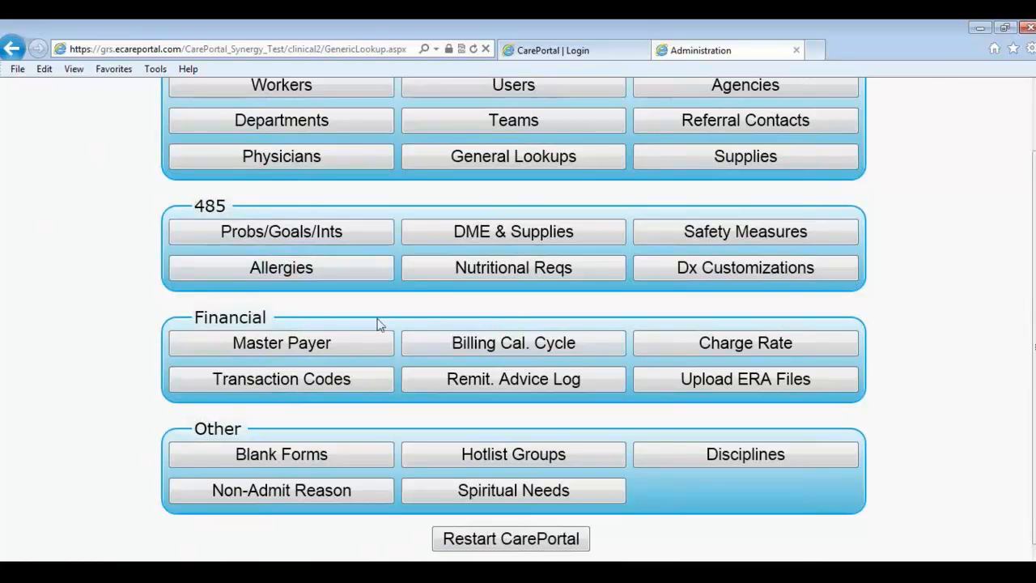
Step: Open the Financial section's Transaction Codes list and scroll through codes like AD and DC
left_click(277, 387)
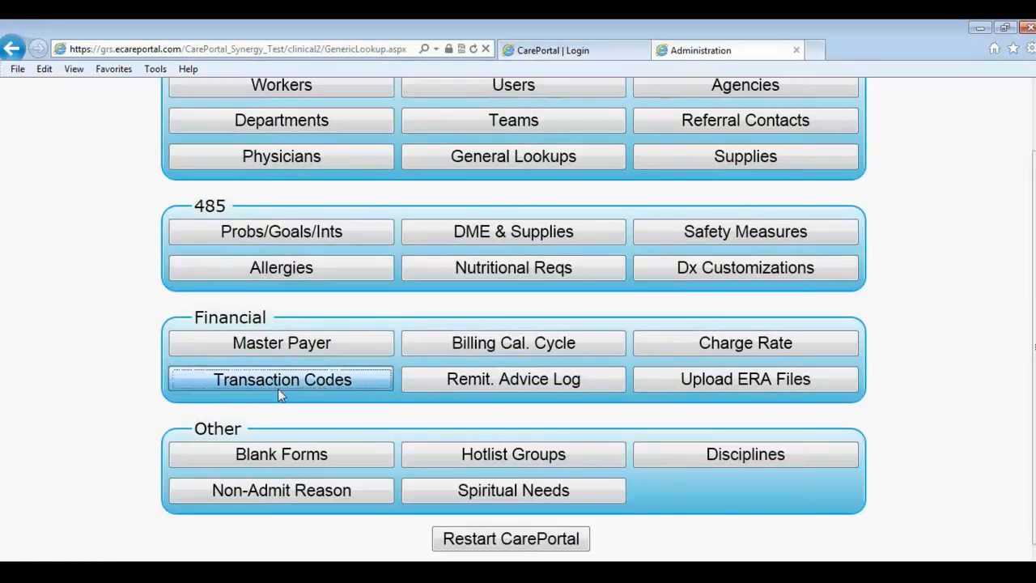
scroll(306, 361, "down", 3)
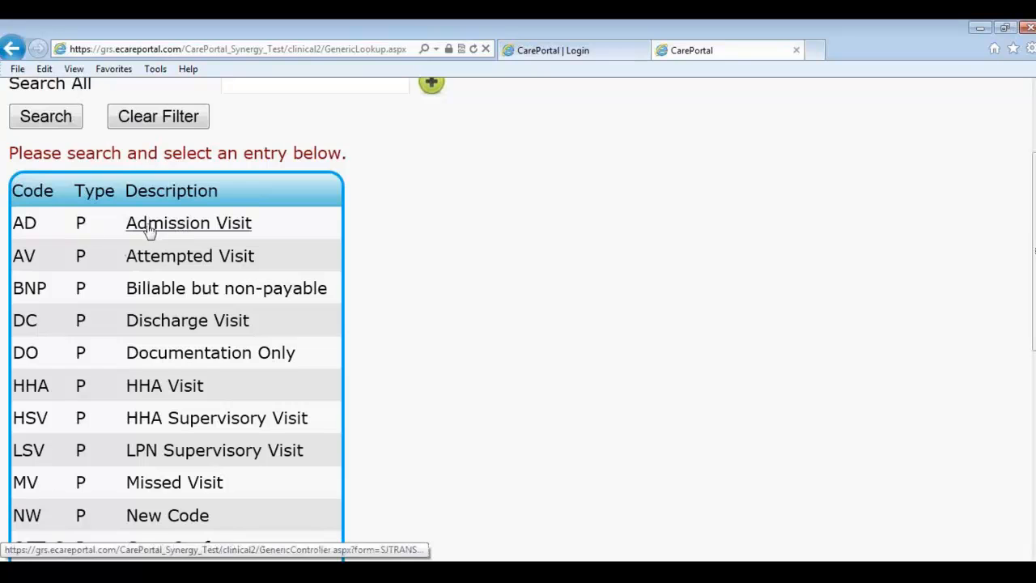
Step: Open the AD Admission Visit code, change its code to SOC, then cancel without saving
left_click(24, 227)
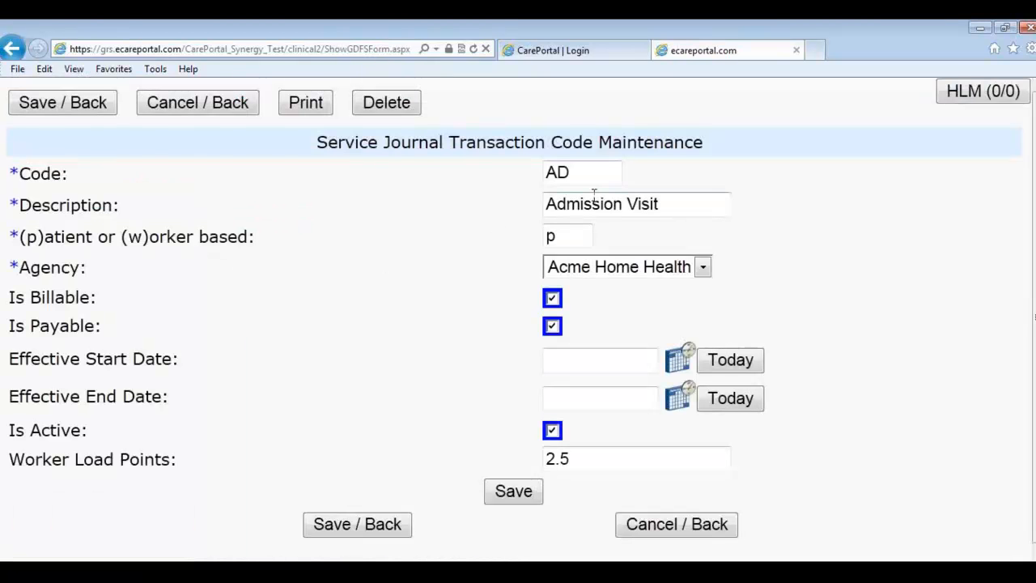
left_click_drag(593, 177, 539, 166)
type("SOC")
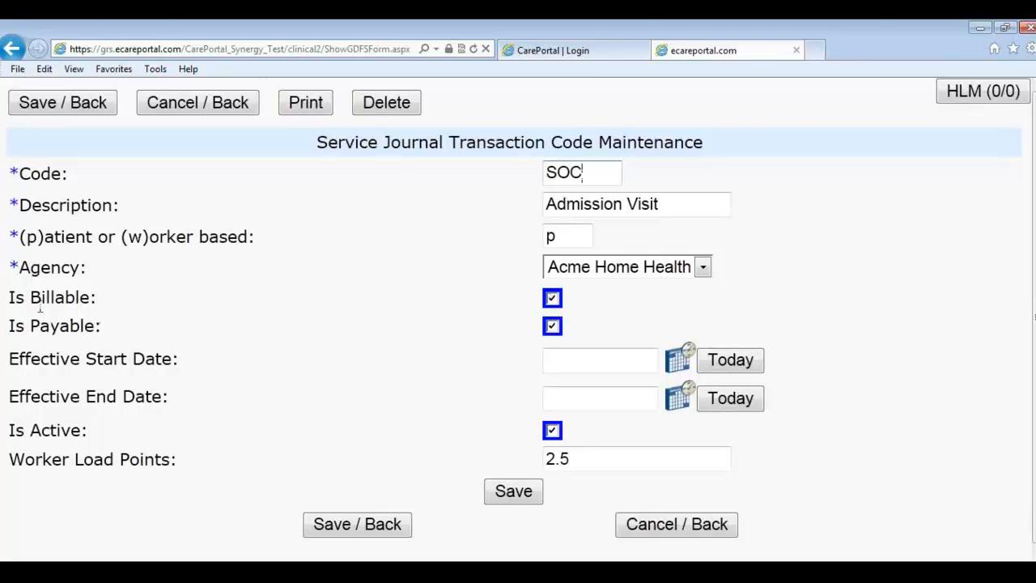
left_click_drag(10, 291, 108, 335)
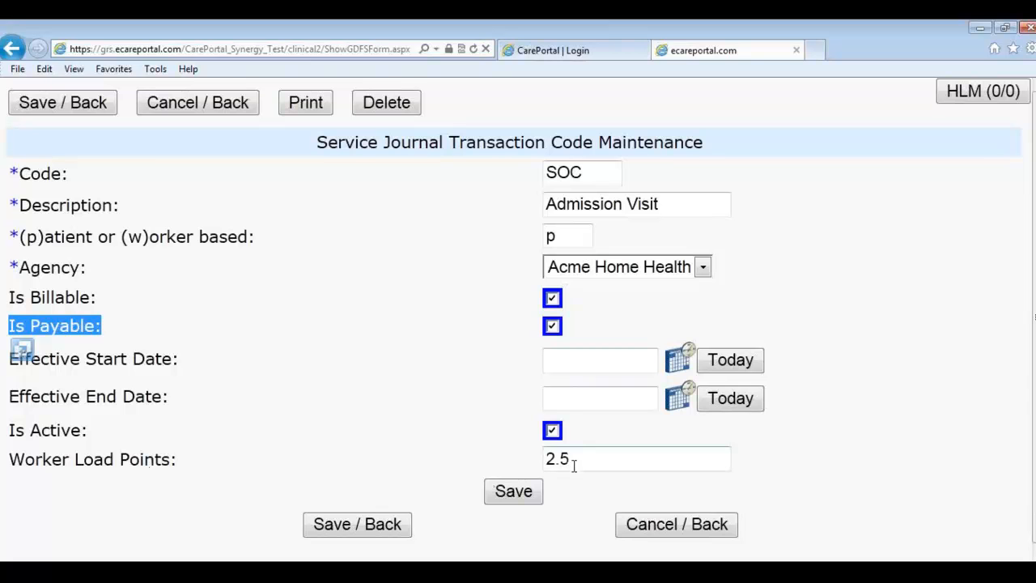
left_click(636, 524)
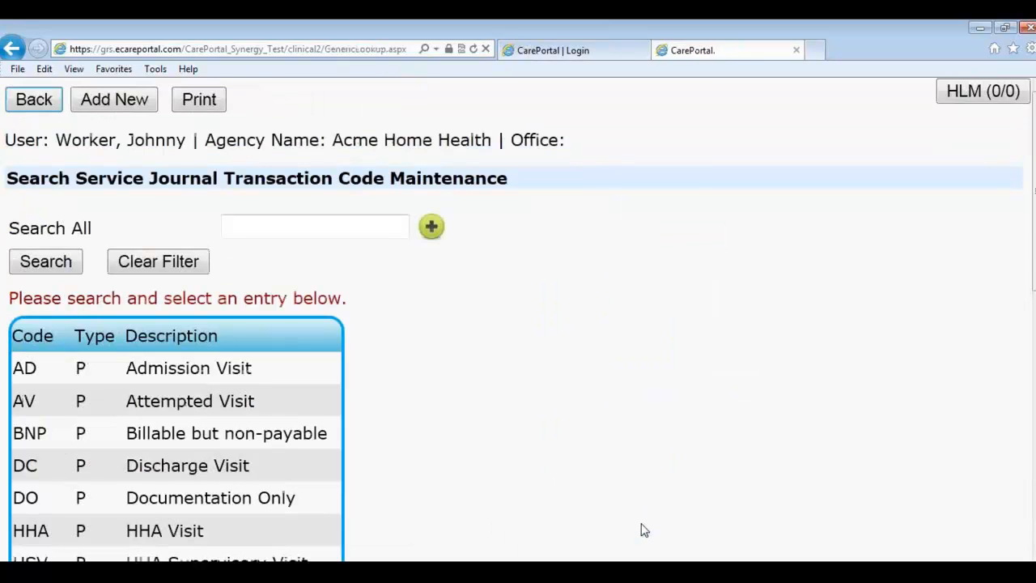
Step: Scroll down and back up through the service journal transaction code list
scroll(477, 420, "down", 3)
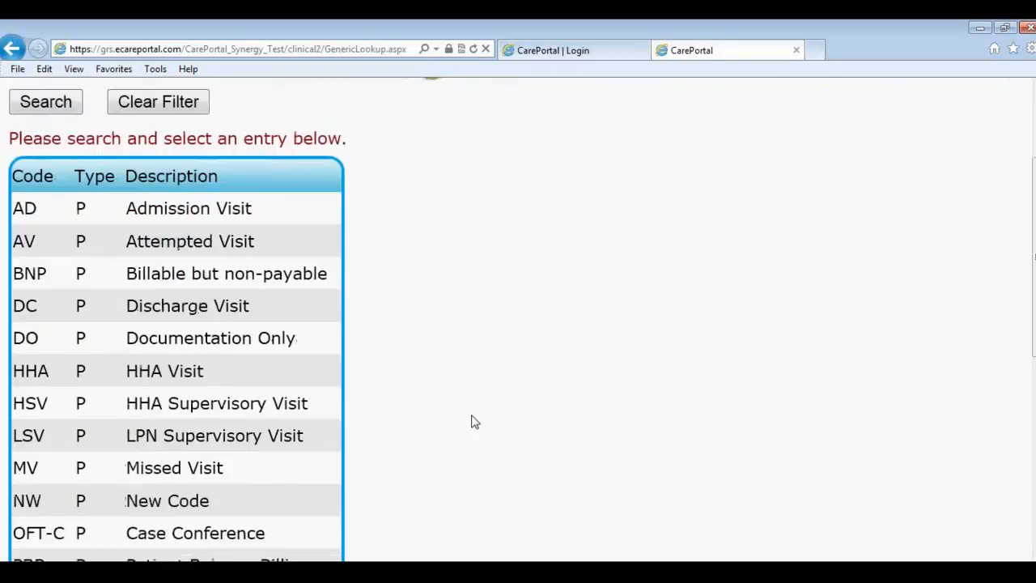
scroll(474, 422, "down", 1)
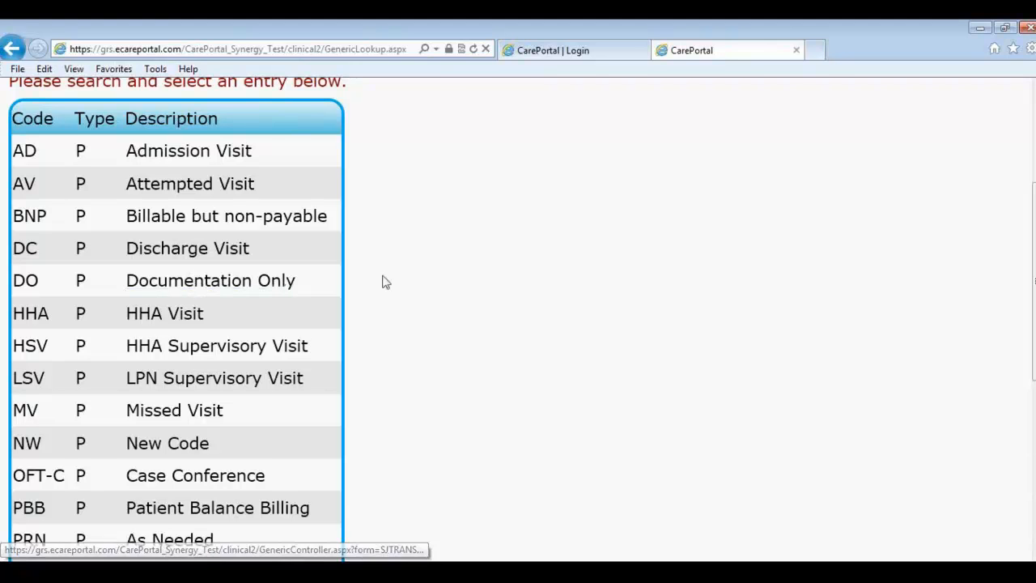
scroll(434, 290, "up", 1)
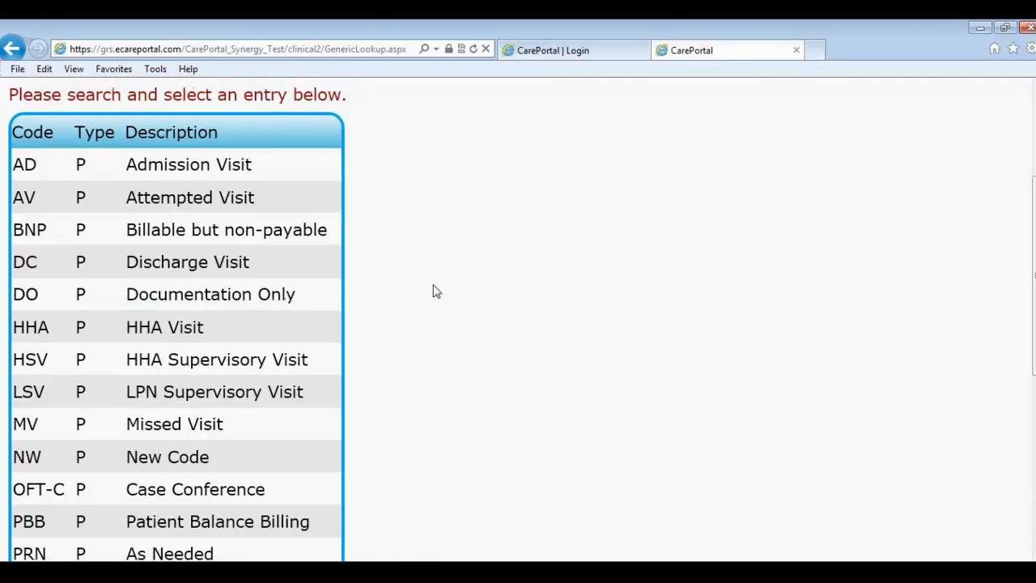
scroll(435, 291, "up", 5)
left_click(32, 100)
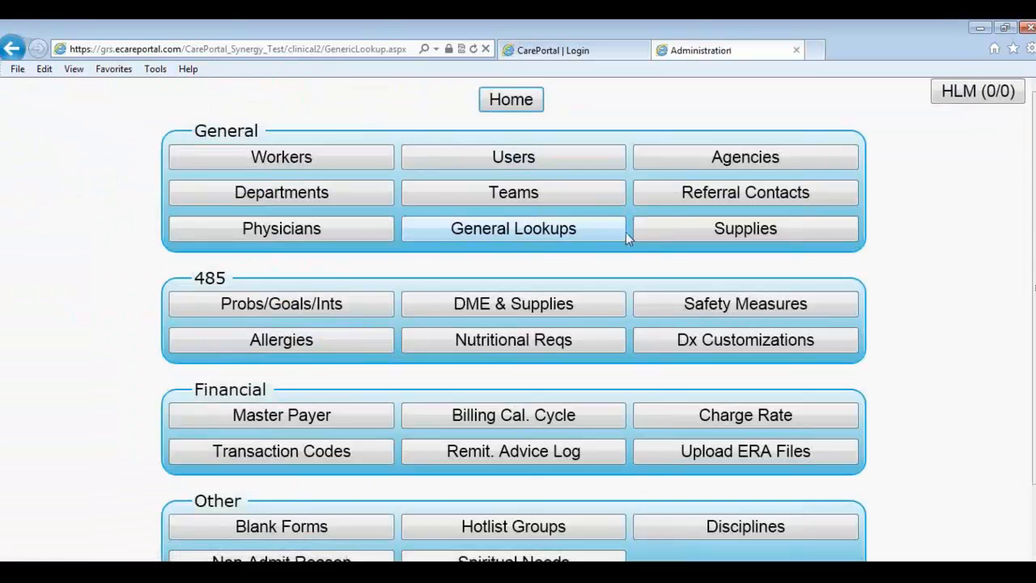
key("alt+Tab")
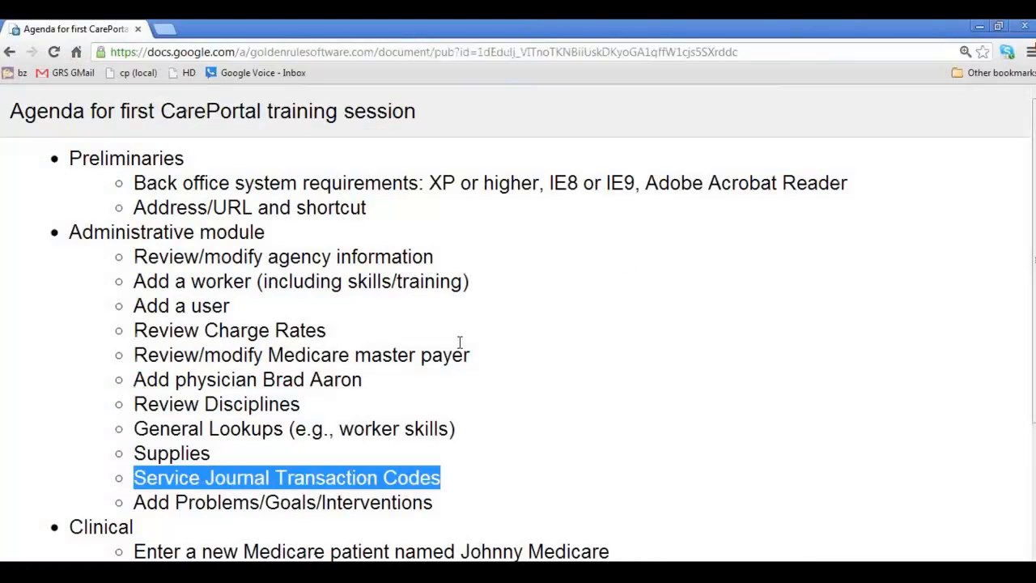
left_click_drag(136, 501, 439, 509)
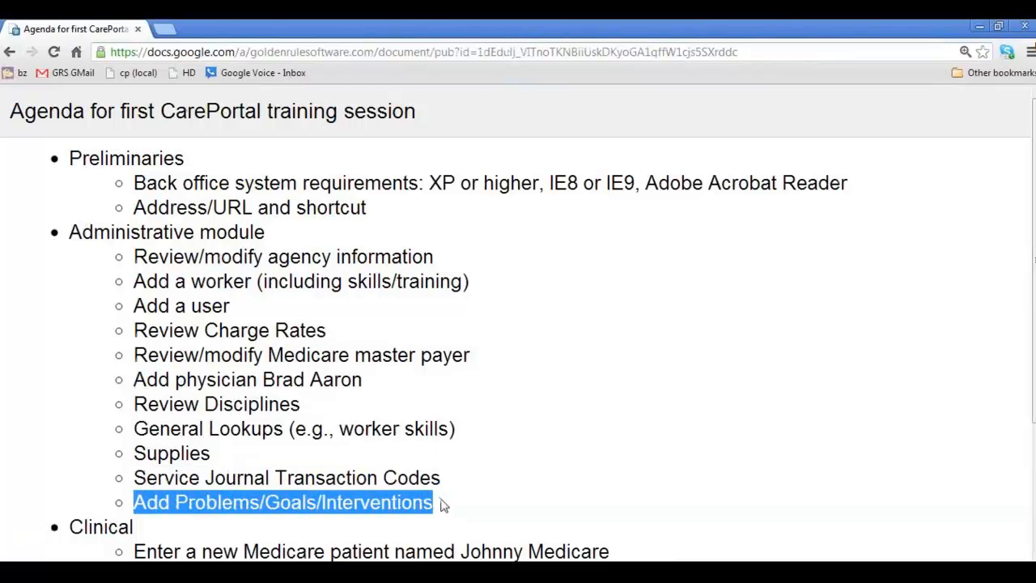
key("alt+Tab")
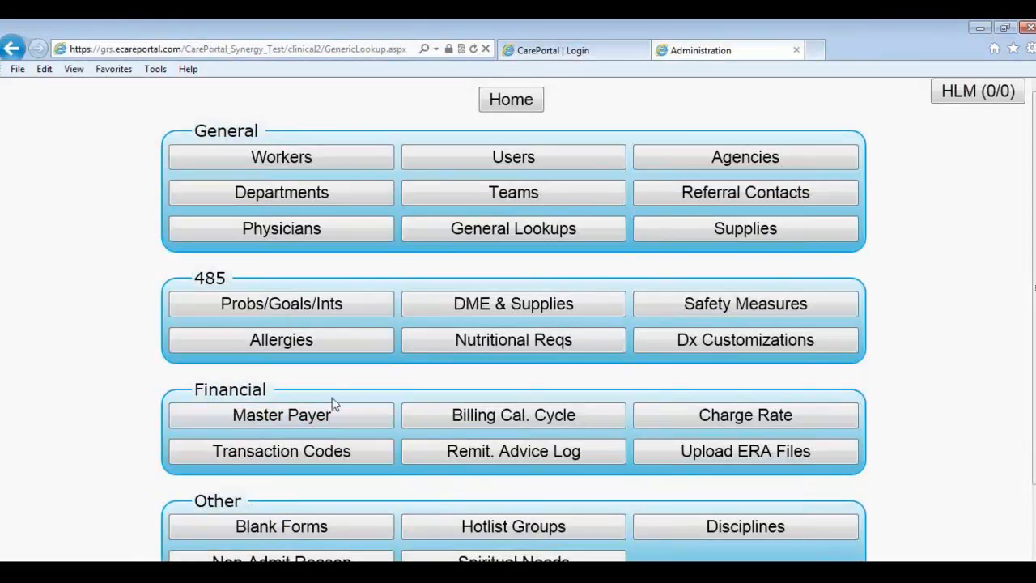
Step: Open the Alzheimer's Disease master problem and review its Master Goals
left_click(252, 307)
scroll(259, 324, "down", 3)
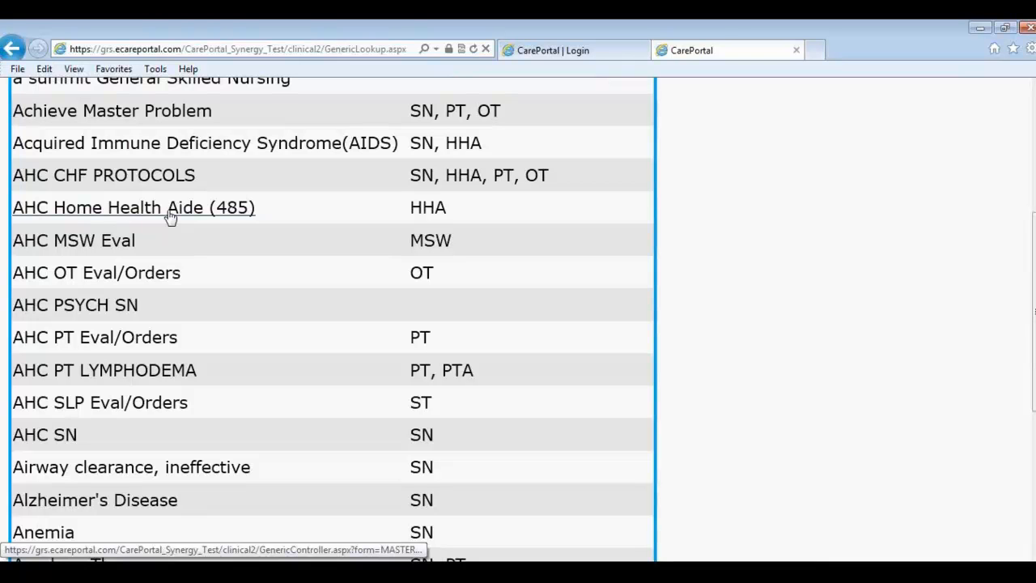
left_click(38, 501)
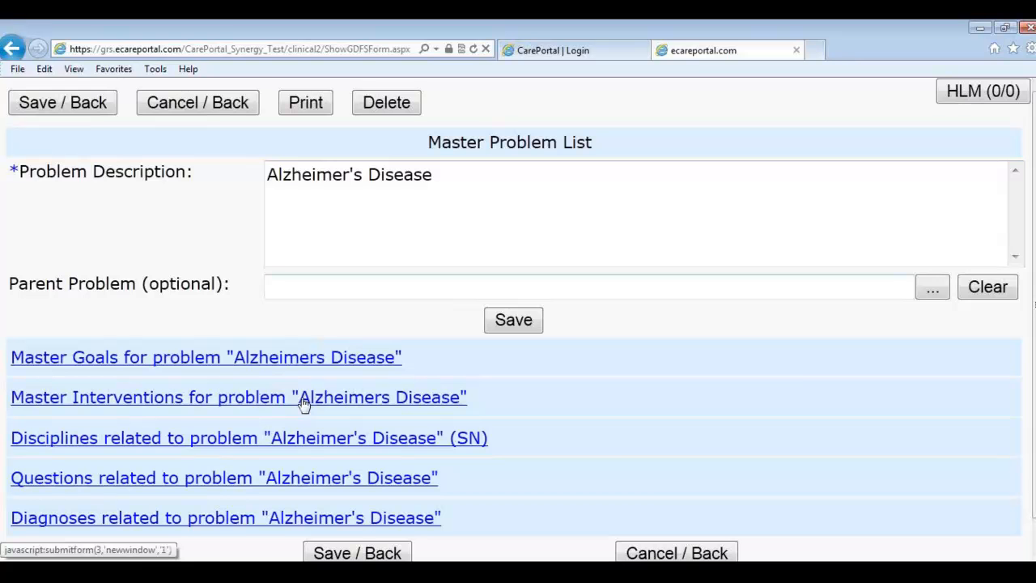
left_click(275, 362)
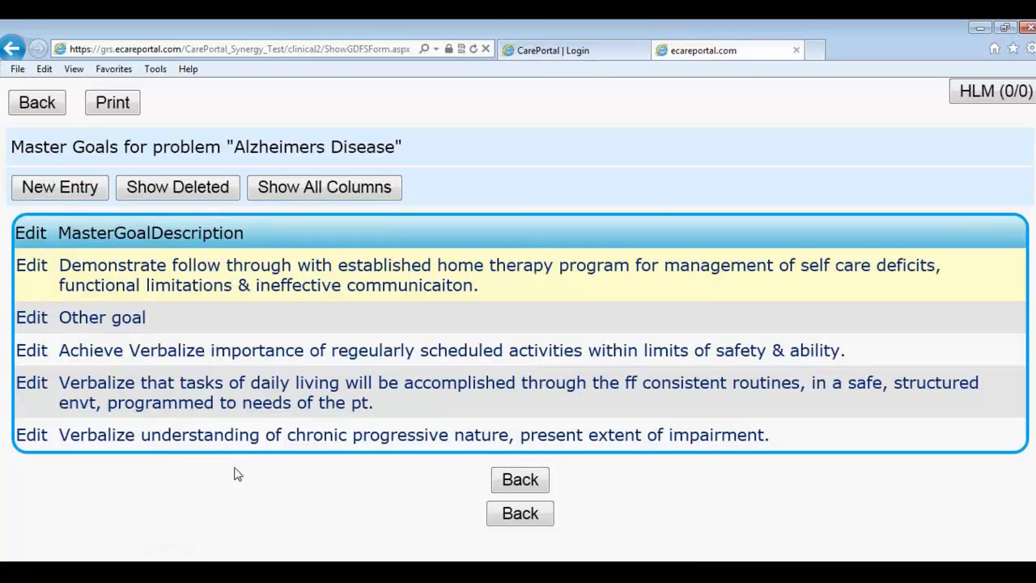
left_click(523, 483)
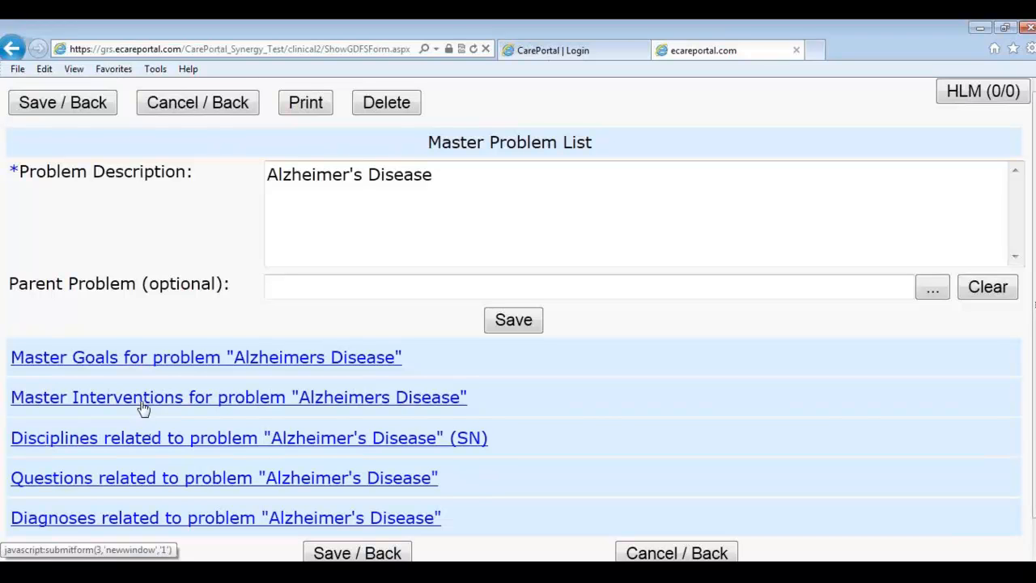
Step: Check Alzheimer's Disease's related diagnoses (none listed), then return to the master problem list
left_click(269, 184)
scroll(69, 462, "down", 1)
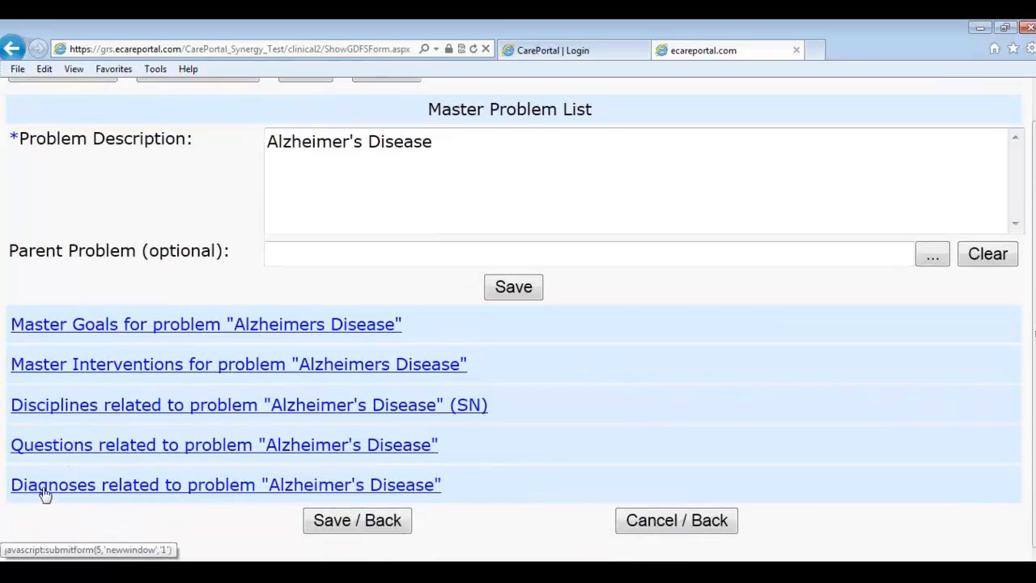
left_click(307, 489)
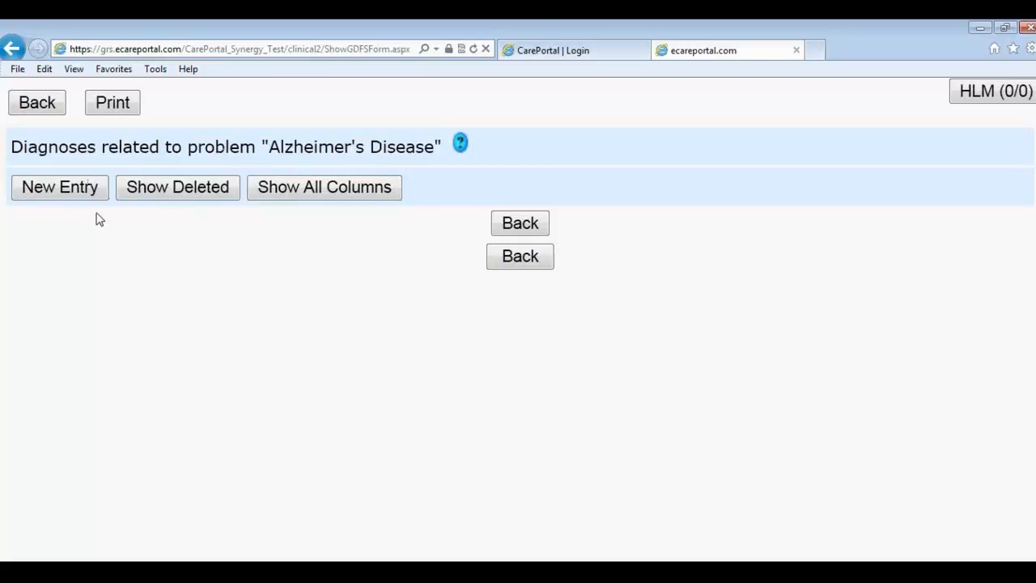
left_click(525, 257)
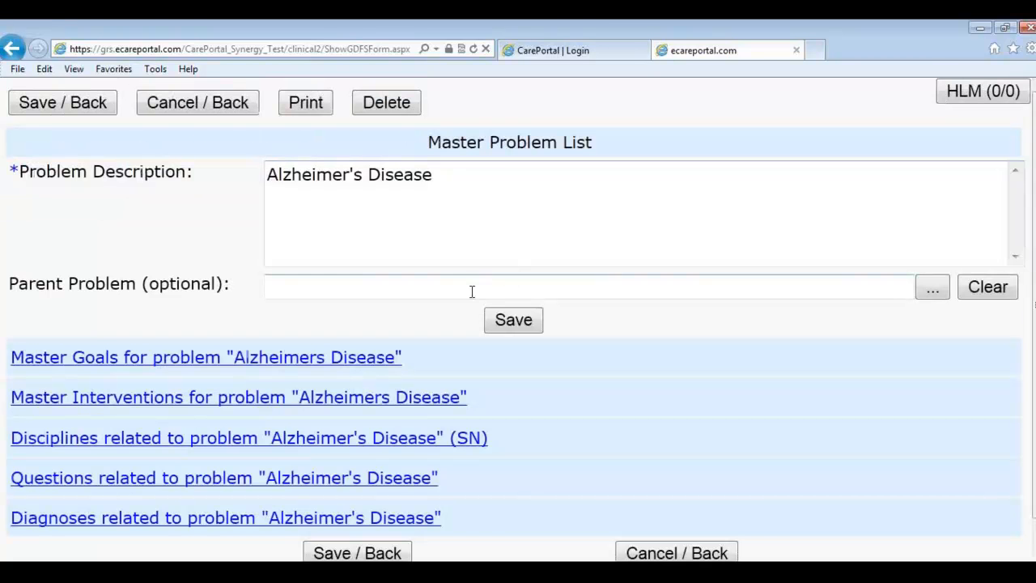
left_click(195, 107)
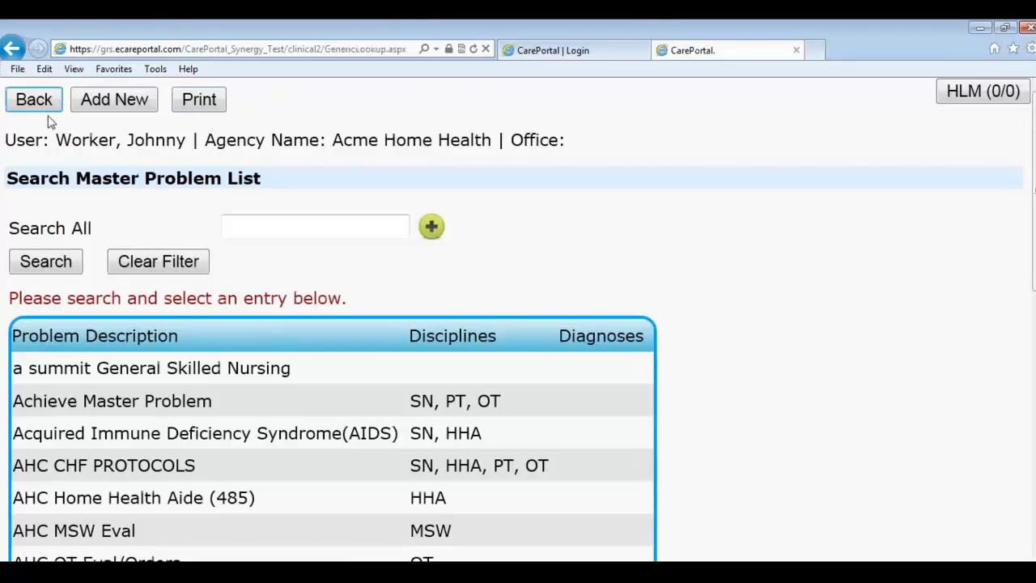
left_click(103, 115)
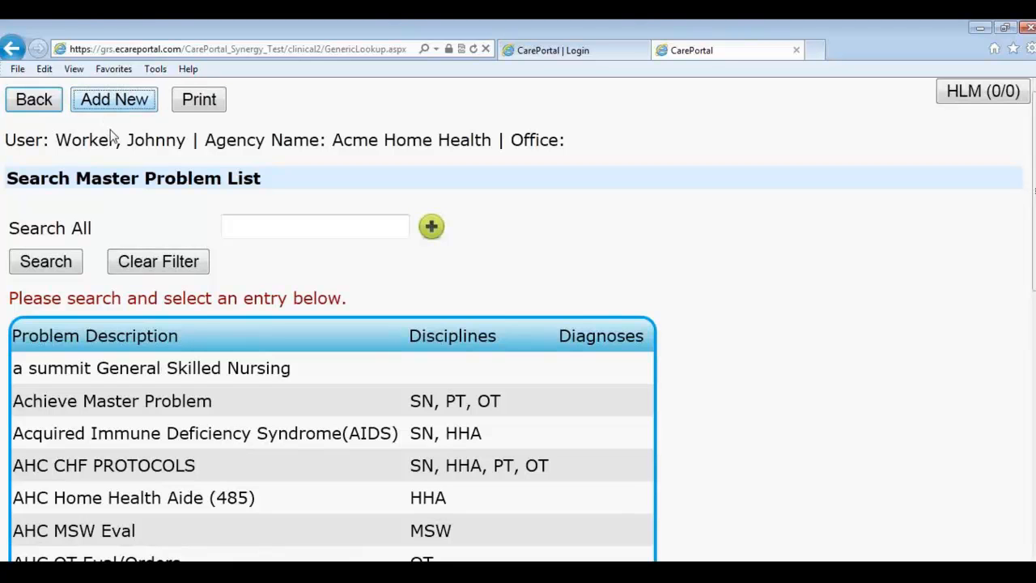
Step: Save new master problem 'Dr. X's knee replacement protocol' and open its empty Master Goals list
left_click(115, 112)
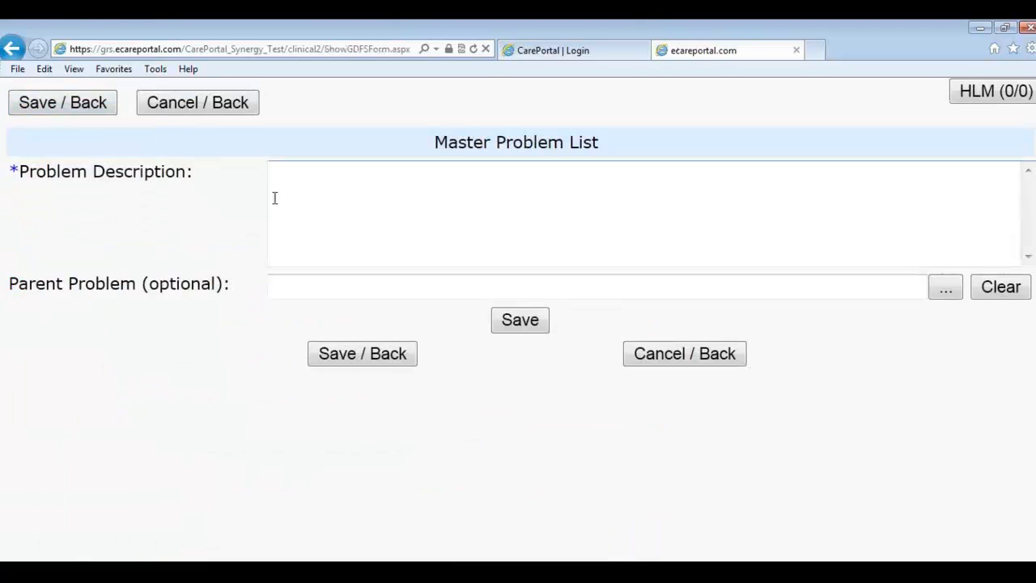
type("Dr. X'")
key("BackSpace")
type("s n")
key("BackSpace")
type("knee replacement protocol")
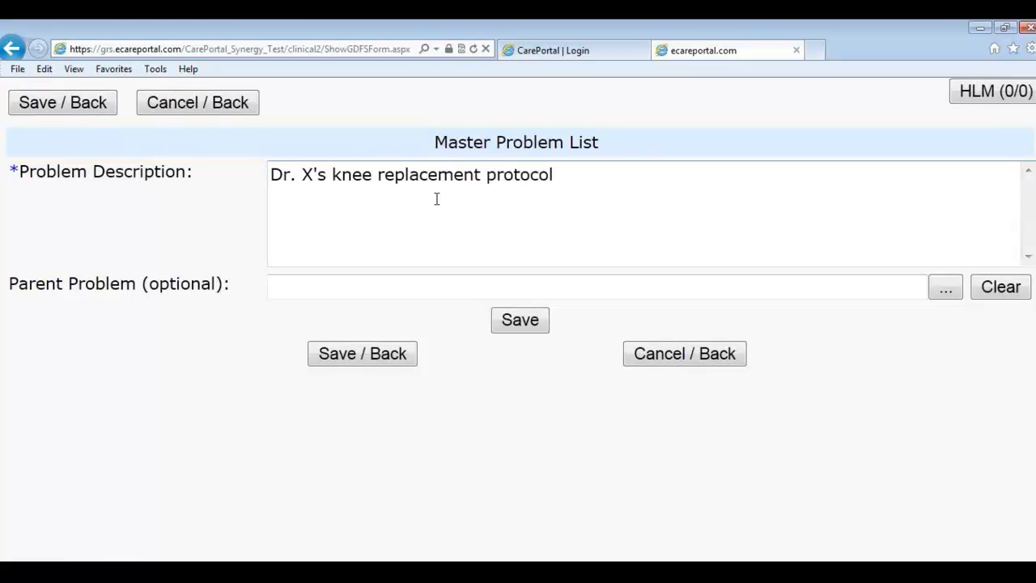
left_click(518, 320)
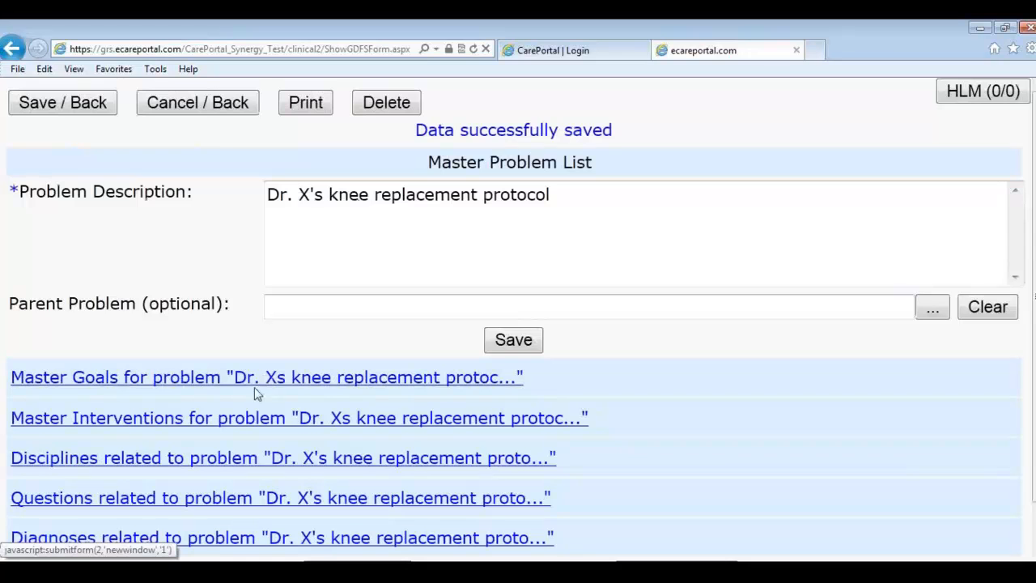
left_click(149, 380)
Step: Add the goal 'Play kickball' to the knee replacement problem
left_click(60, 185)
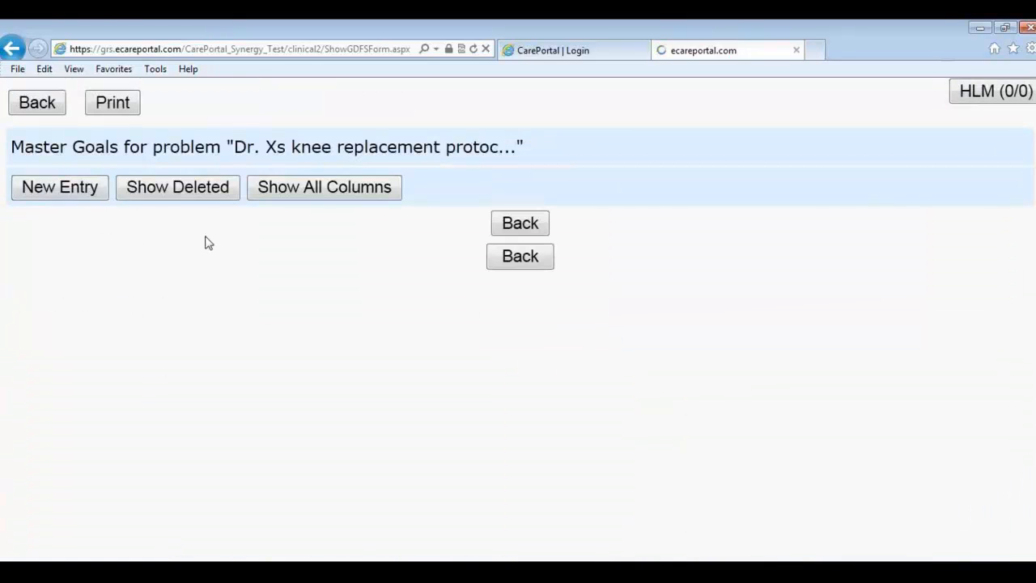
left_click(349, 187)
type("H")
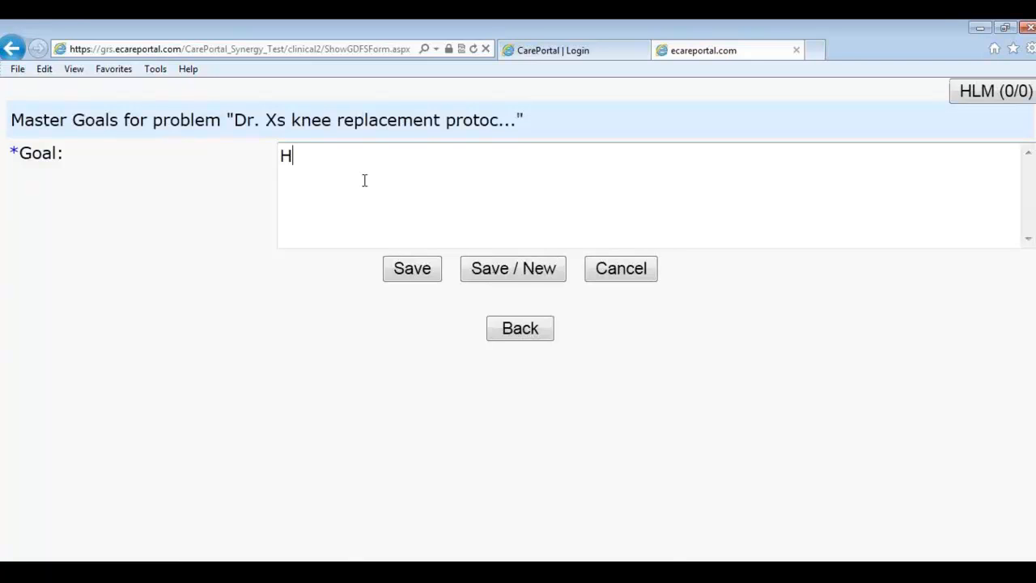
type("e w")
key("BackSpace")
key("BackSpace")
key("BackSpace")
key("BackSpace")
type("p")
key("BackSpace")
type("Play kickball")
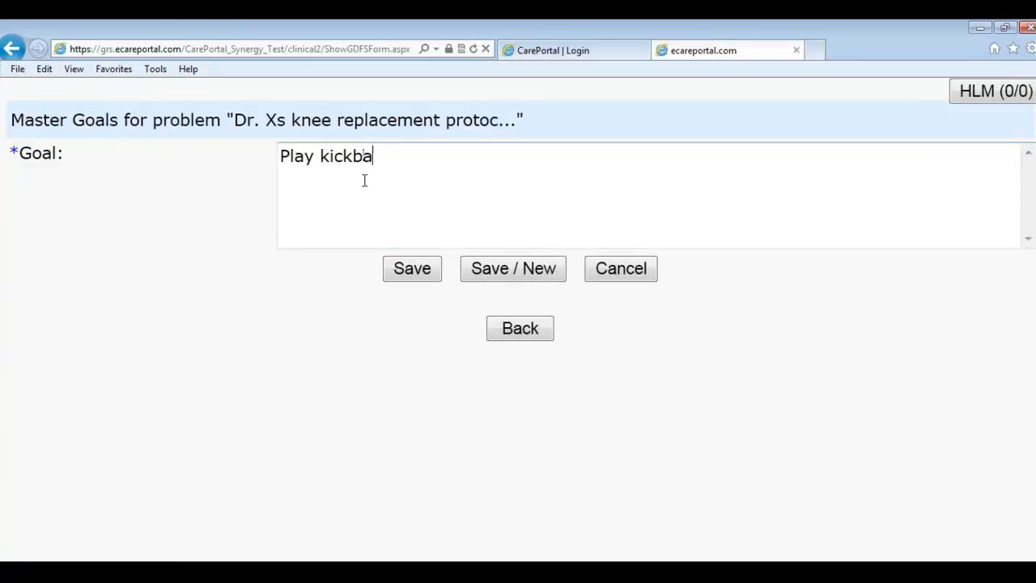
left_click(424, 278)
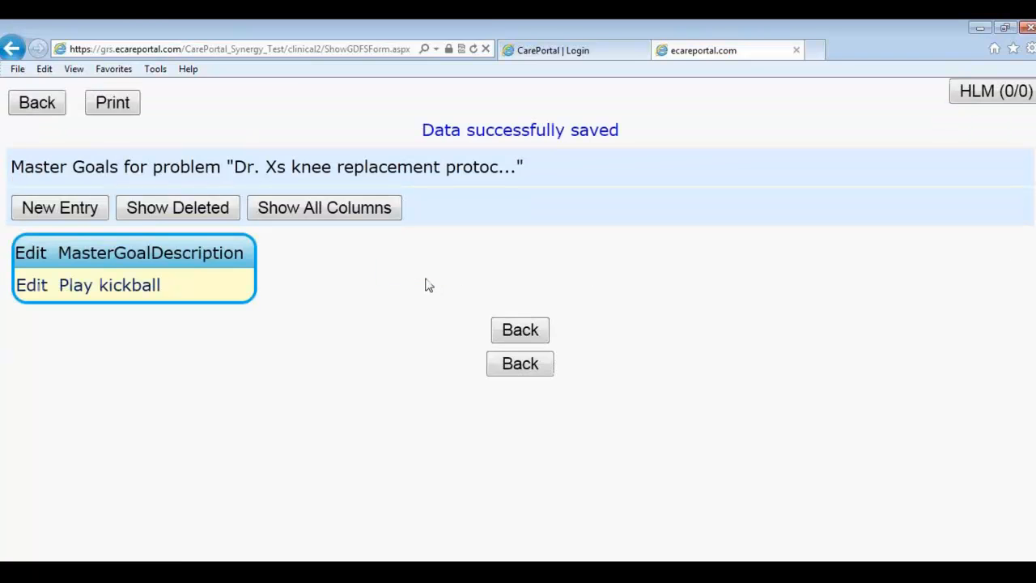
Step: Add the master intervention 'Take the patient to the gym' and return to the problem record
left_click(519, 363)
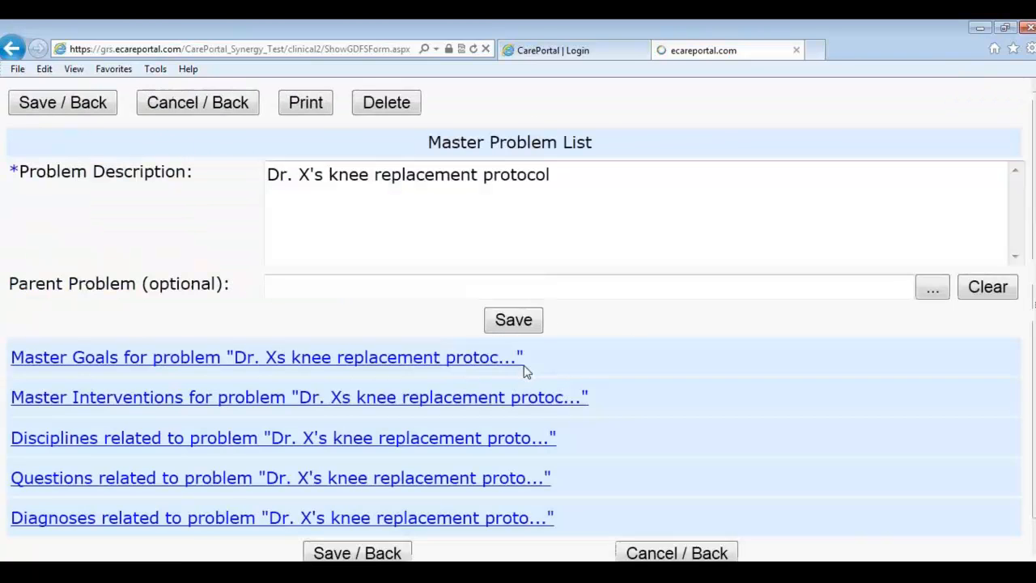
left_click(146, 398)
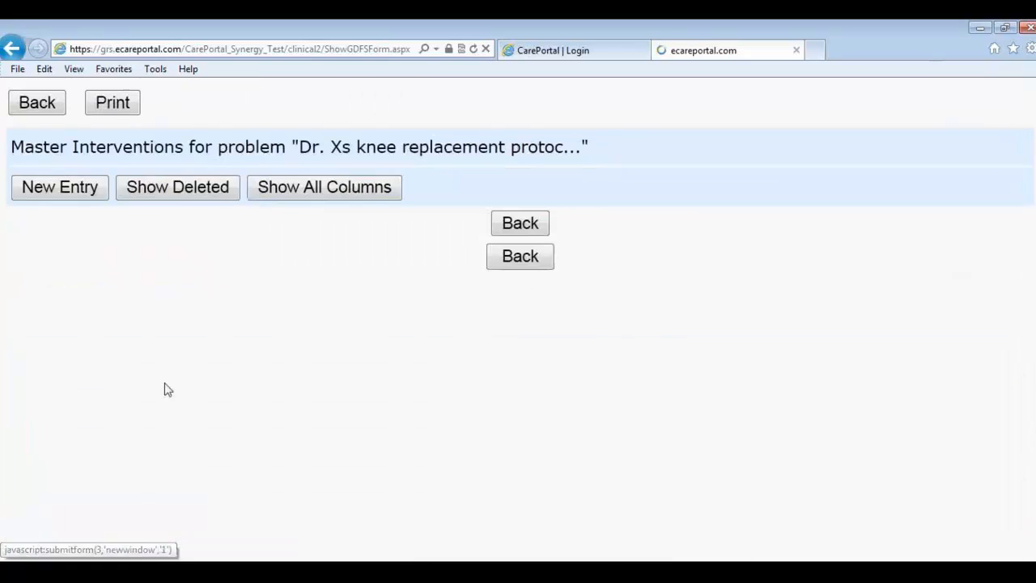
left_click(70, 191)
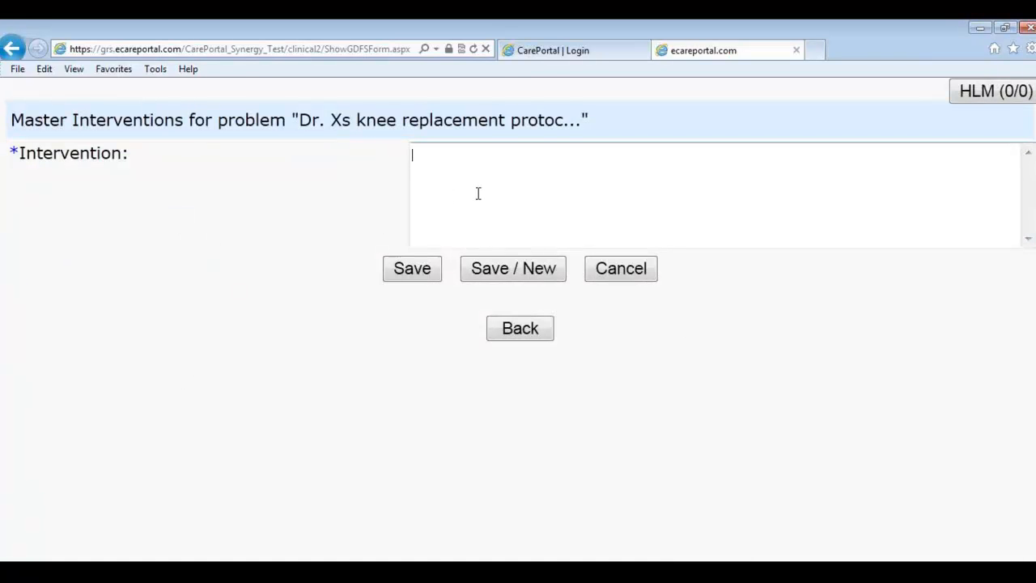
type("G")
key("BackSpace")
type("Take the patient ")
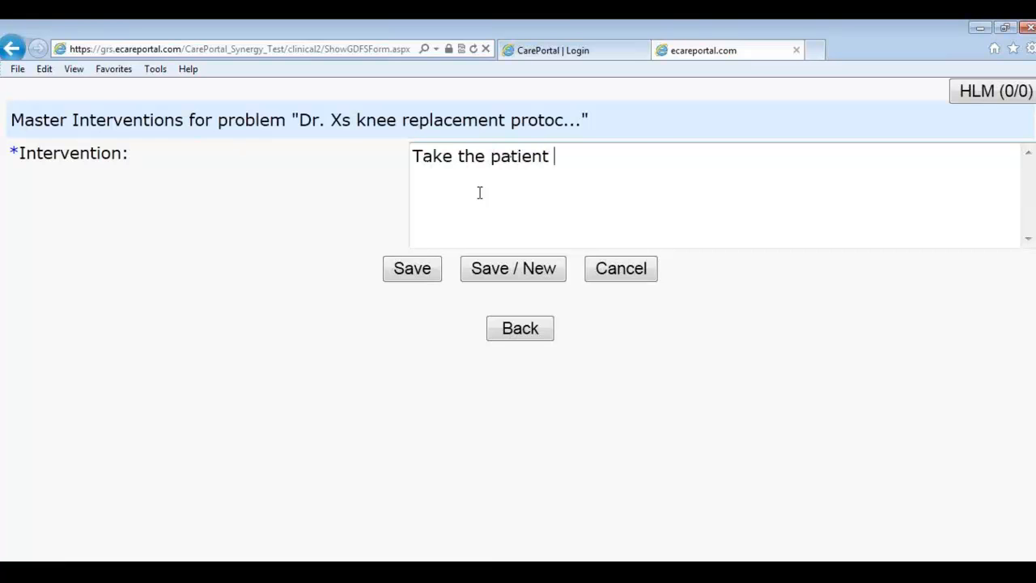
type("to the gym")
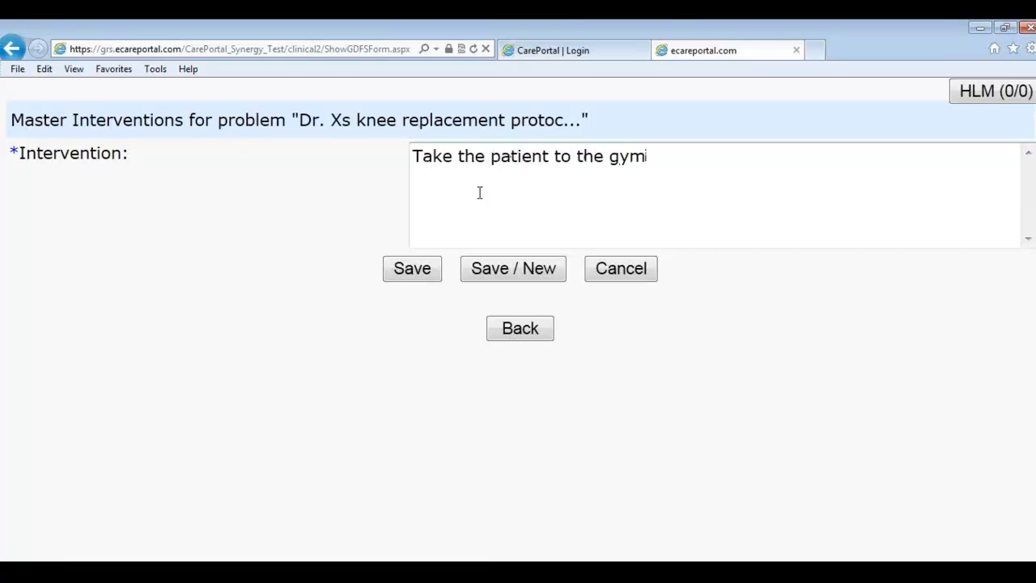
left_click(429, 269)
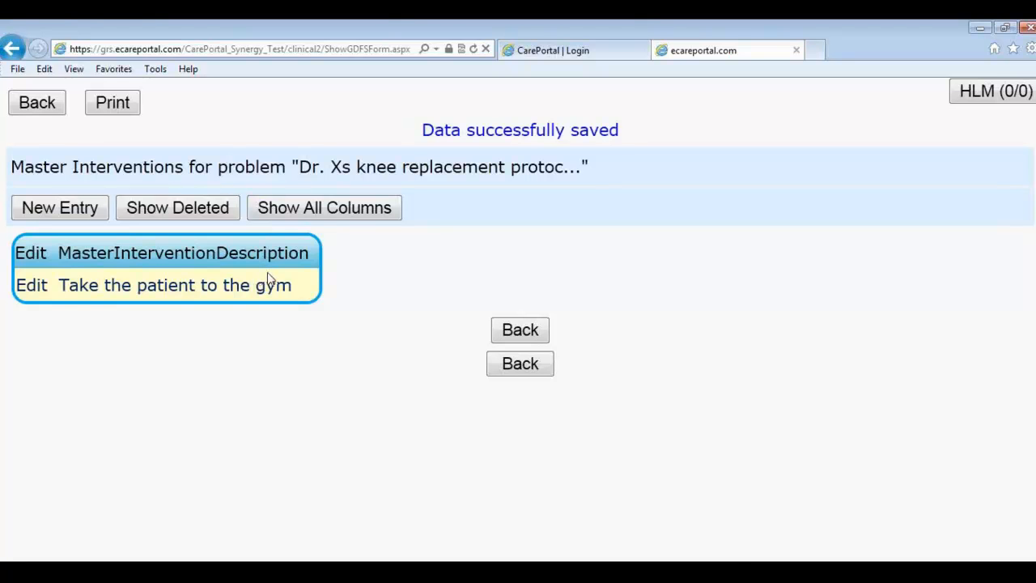
left_click(513, 370)
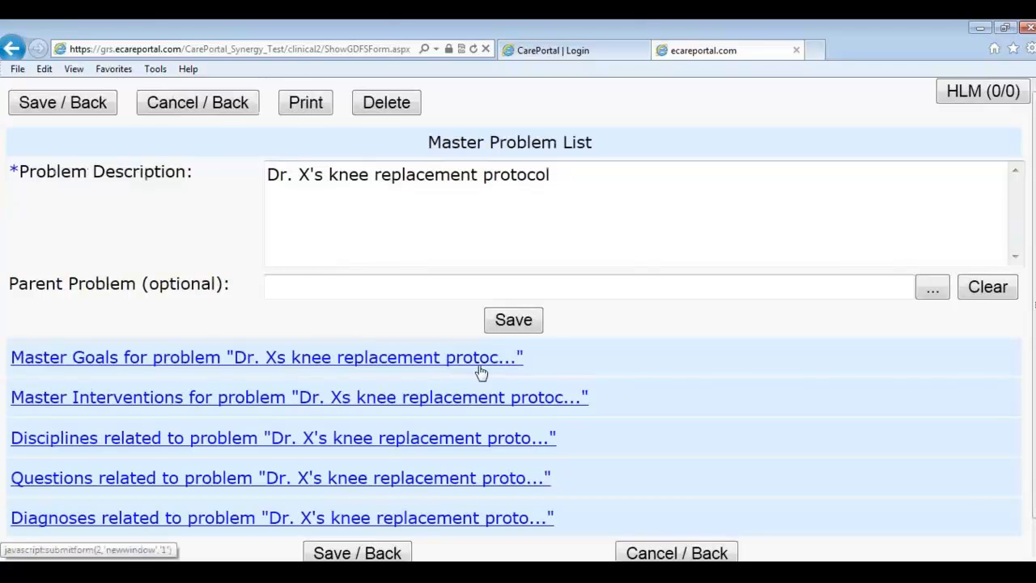
Step: Leave the problem record, check the next Google Docs agenda item, then return to CarePortal
left_click(156, 111)
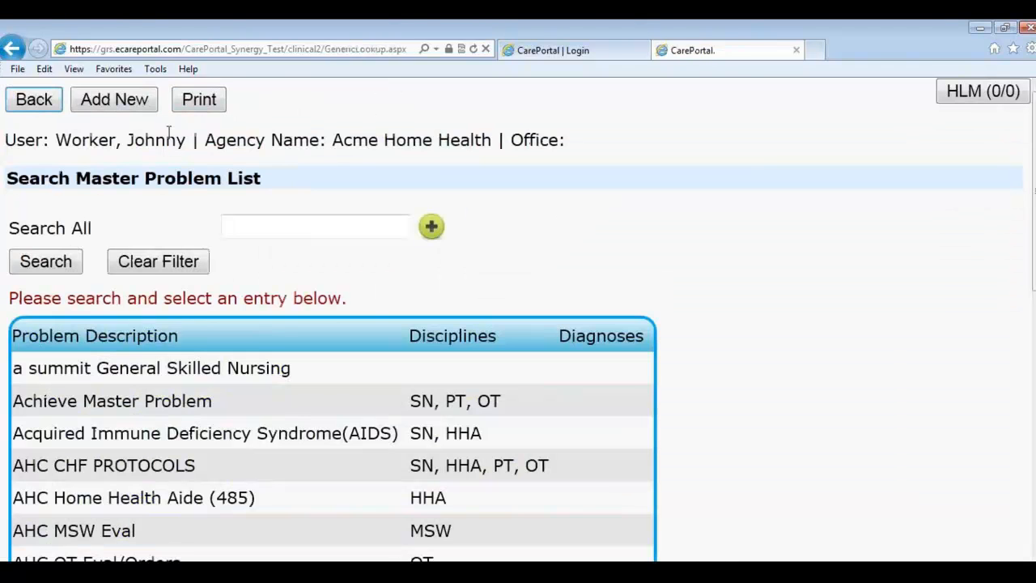
key("alt+Tab")
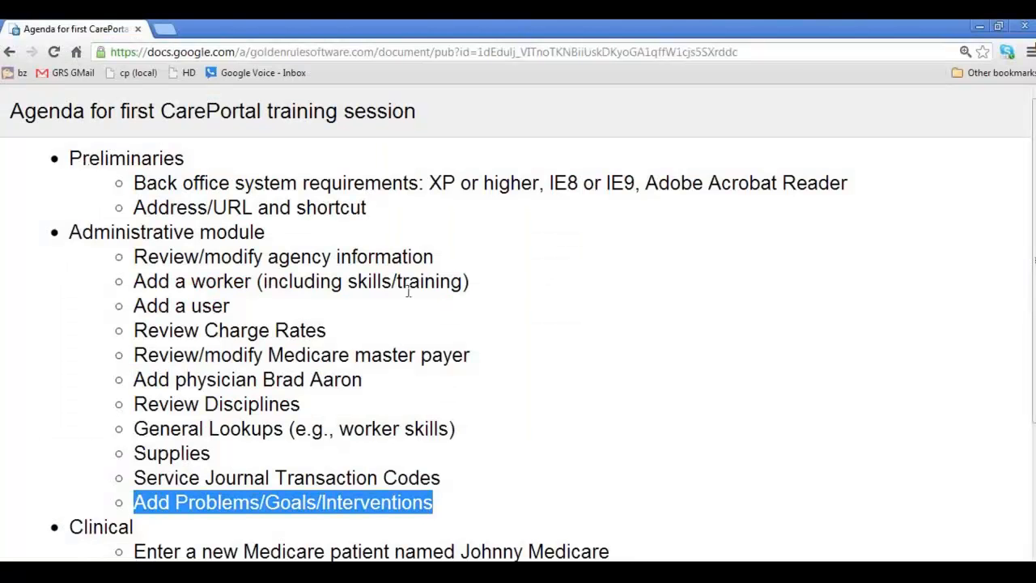
scroll(330, 439, "down", 2)
left_click(312, 398)
key("alt+Tab")
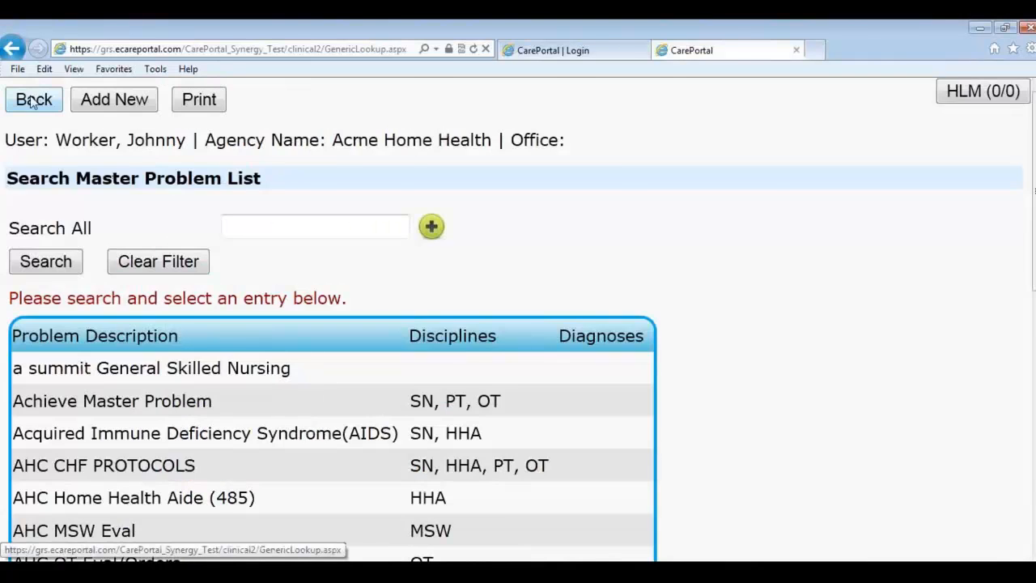
Step: Go from administration to Home, open the Clinical All Patients list and start a New Patient
left_click(44, 99)
scroll(288, 298, "down", 1)
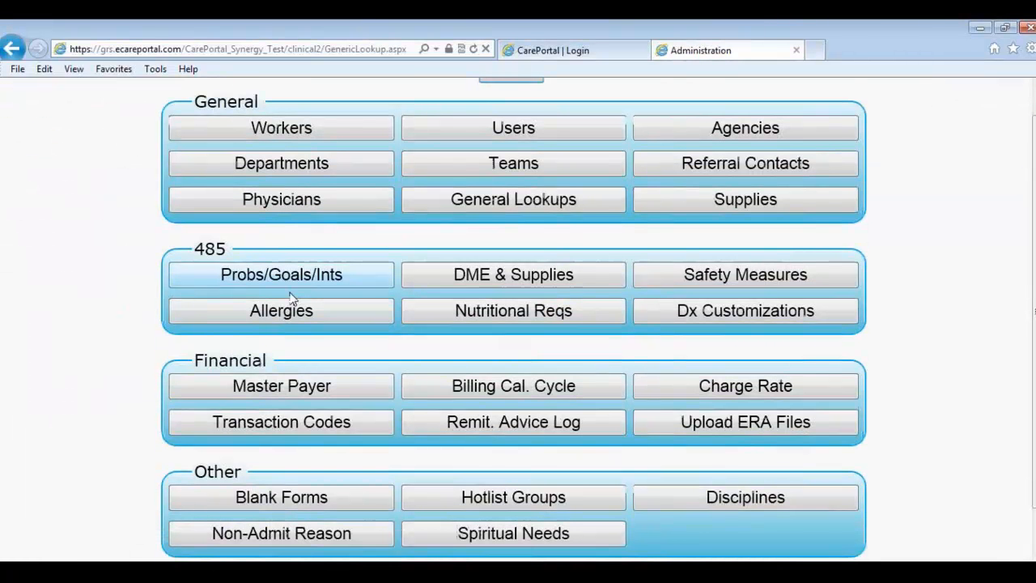
scroll(289, 299, "down", 1)
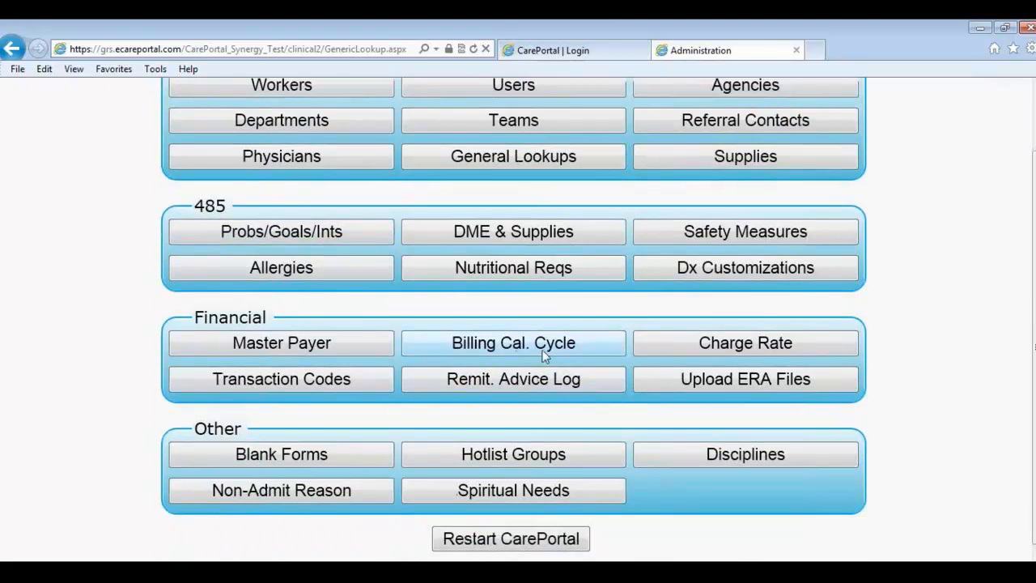
scroll(557, 340, "up", 1)
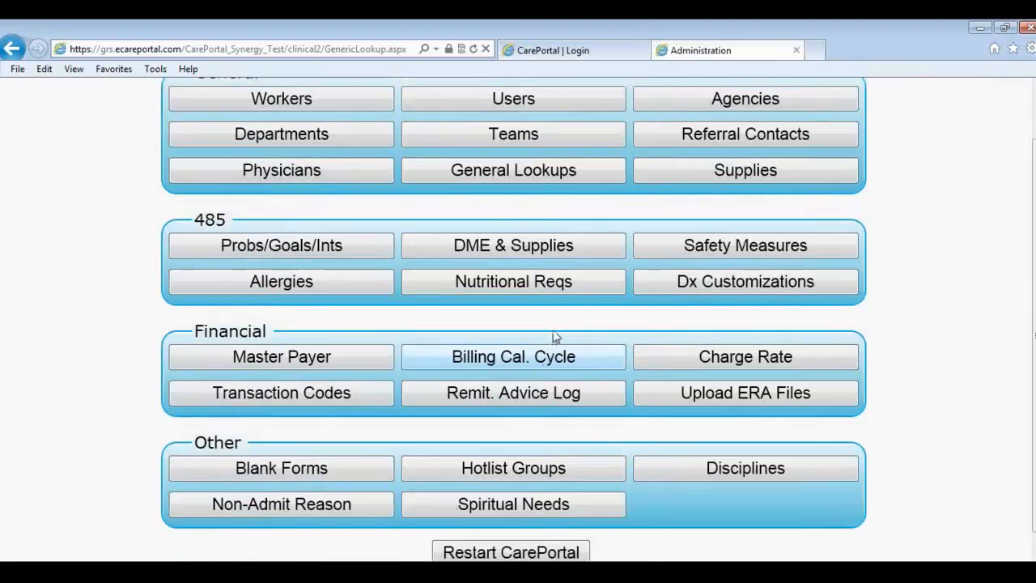
scroll(555, 337, "up", 2)
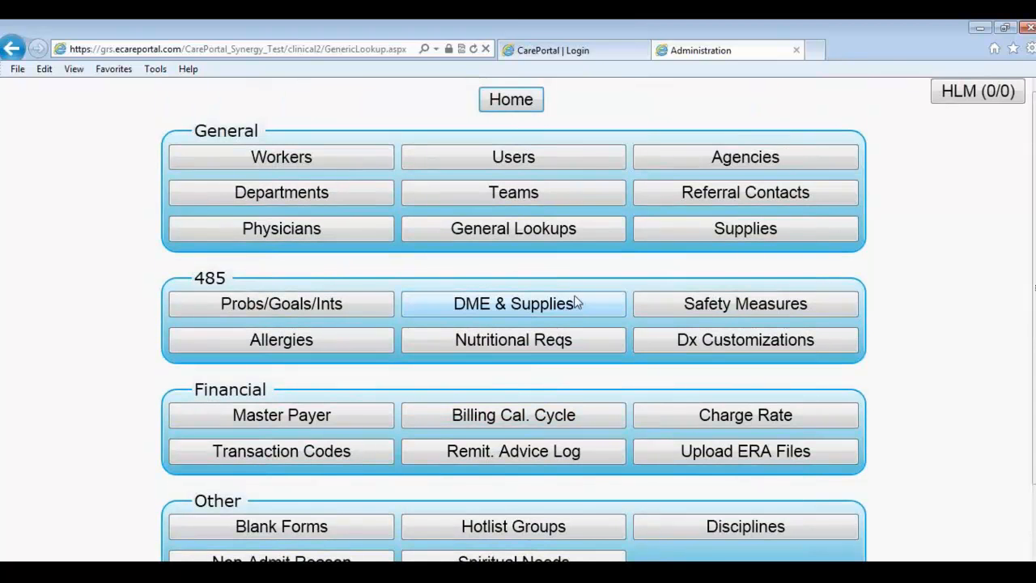
left_click(526, 105)
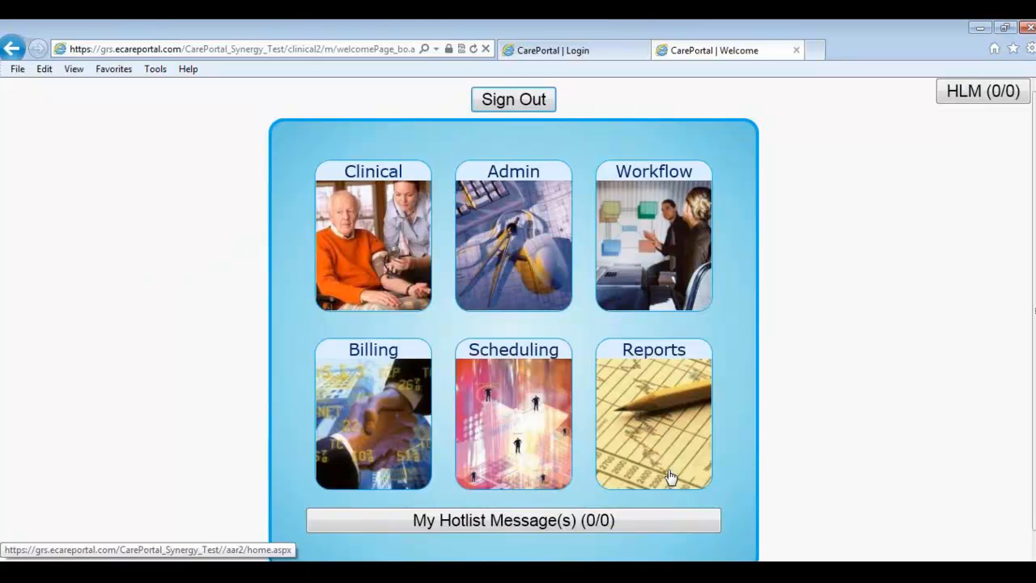
left_click(368, 251)
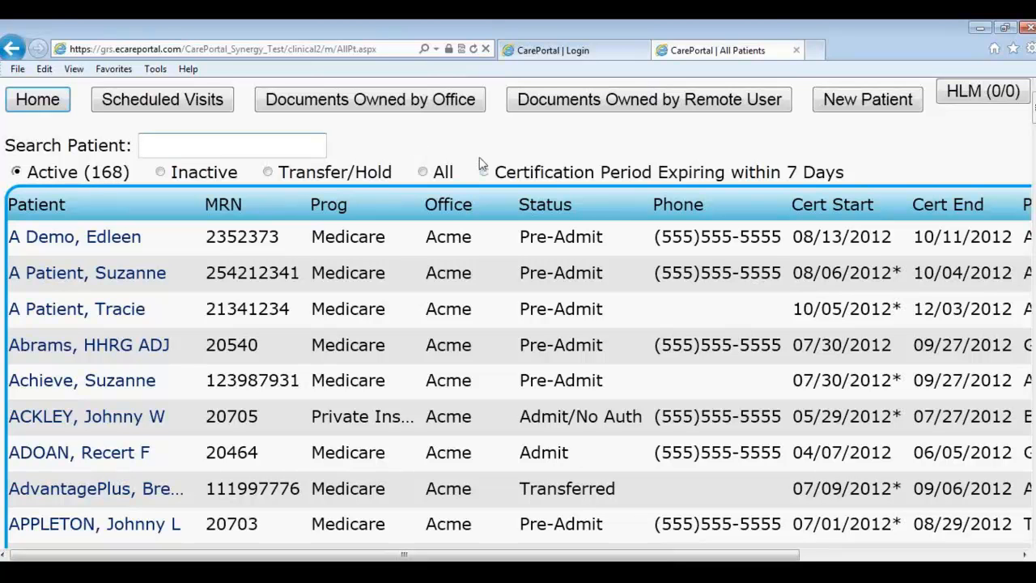
left_click(861, 108)
Step: Enter the new patient's first and last name
left_click(378, 201)
type("J")
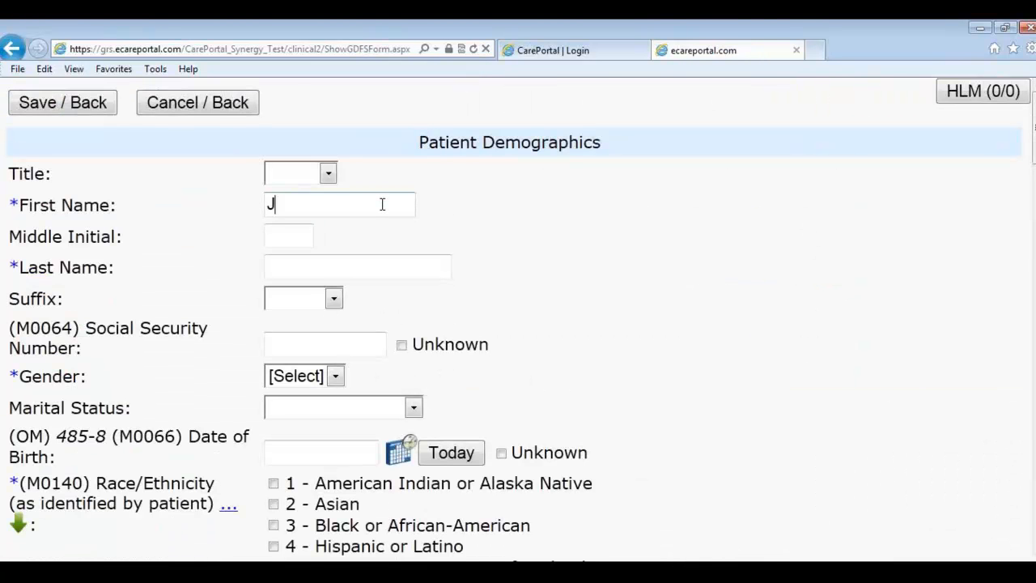
type("ohnny")
key("Tab")
type("Medicare")
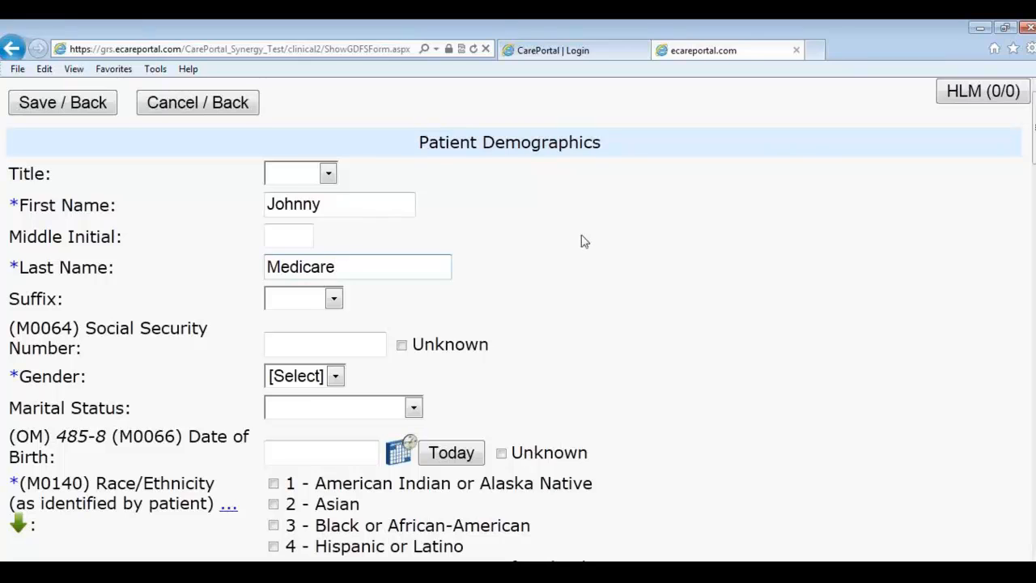
Step: Set gender to Male, marital status to Married and birth date to 01/01/1940
scroll(597, 242, "down", 1)
left_click(332, 304)
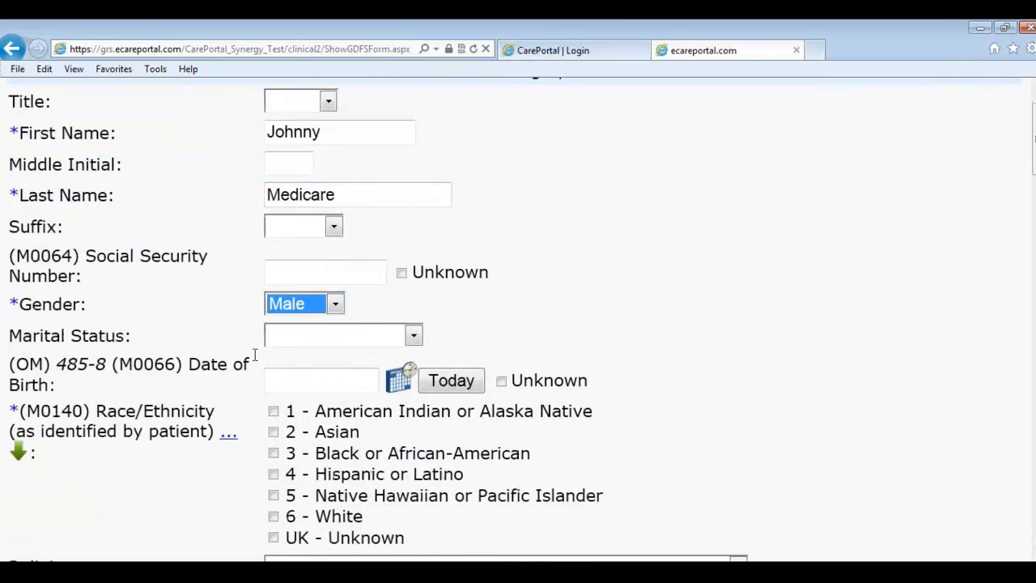
left_click(300, 342)
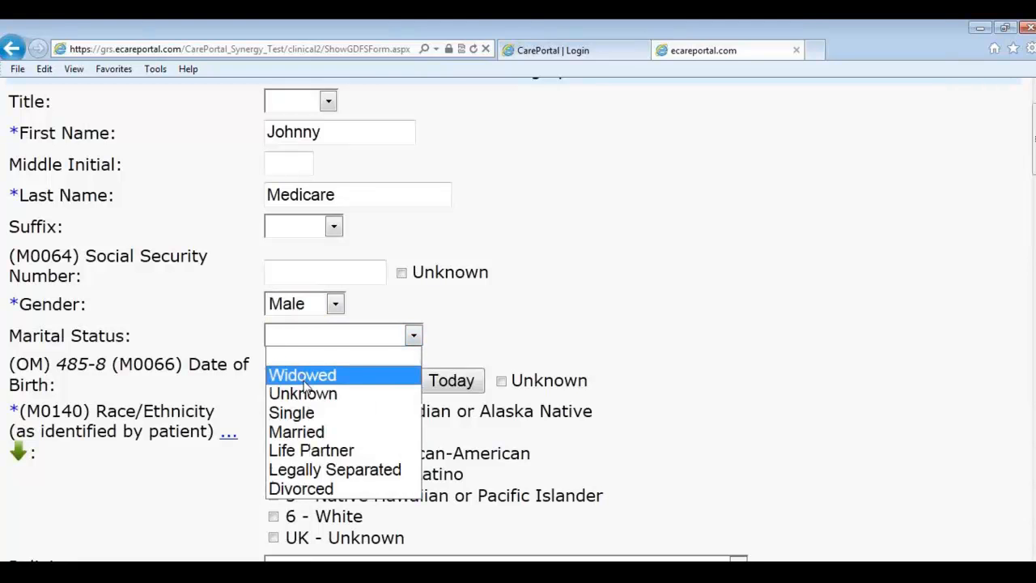
left_click(316, 431)
left_click(310, 381)
type("01011940")
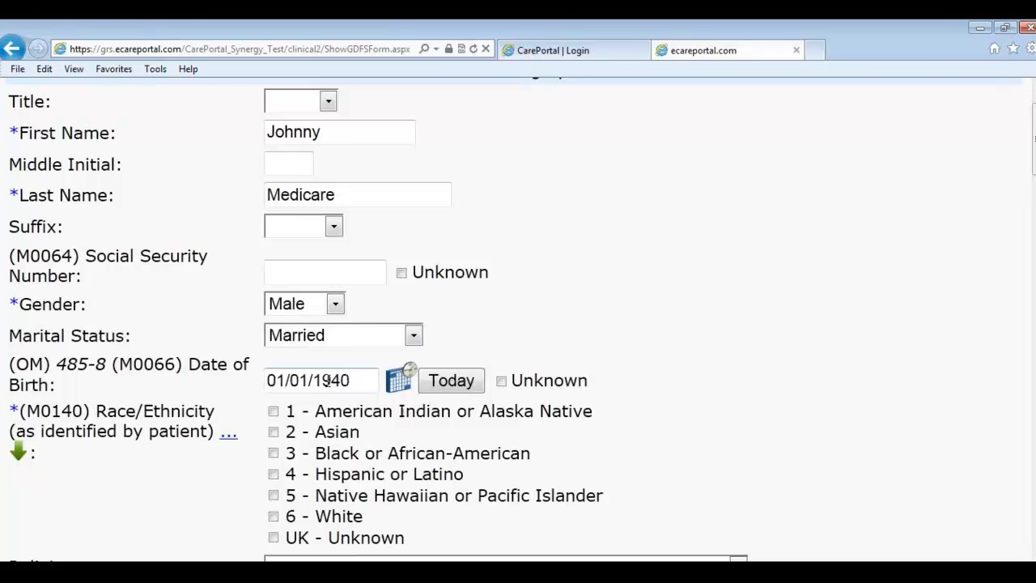
Step: Mark race/ethnicity as UK - Unknown
scroll(362, 401, "down", 1)
left_click(273, 465)
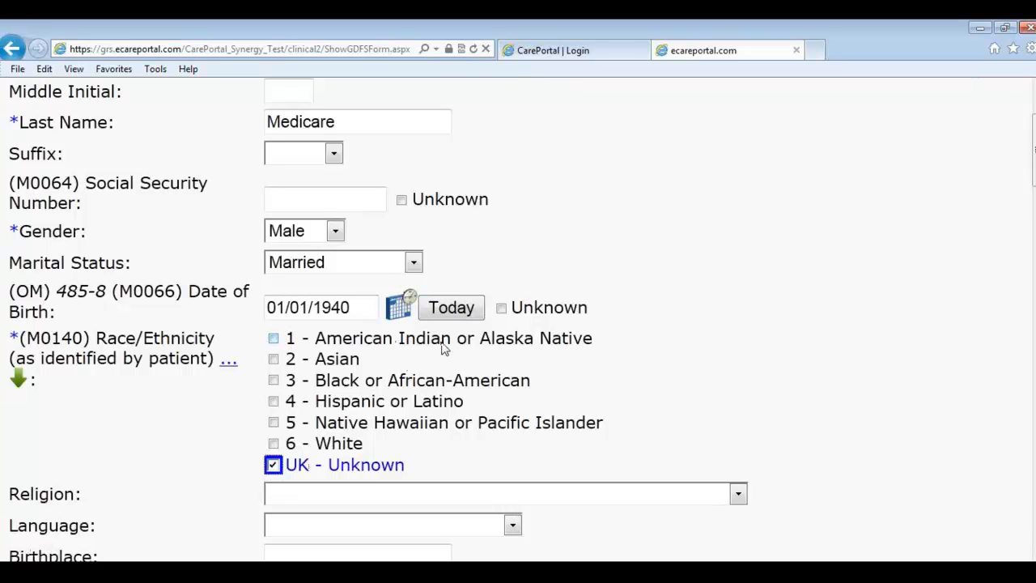
scroll(467, 371, "down", 3)
scroll(242, 312, "down", 2)
scroll(166, 315, "down", 3)
scroll(178, 348, "down", 1)
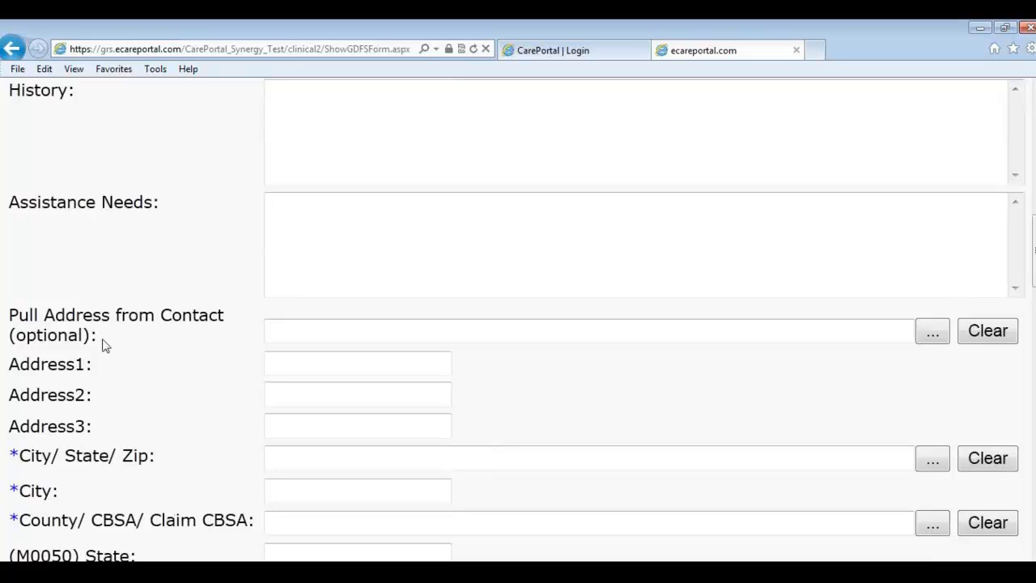
Step: Enter the patient's street address and zip code, accepting the suggested city and state
left_click(282, 329)
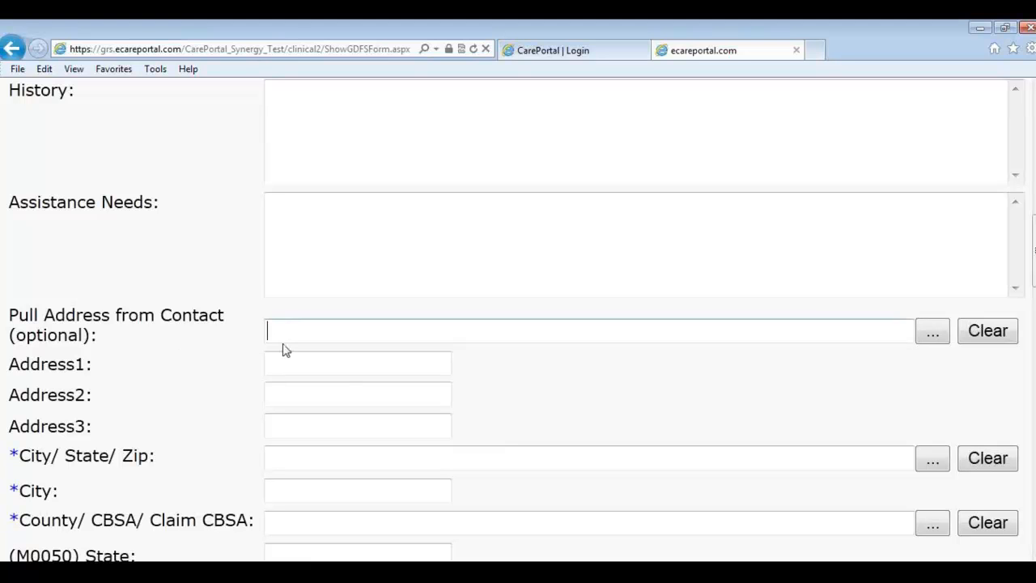
left_click(314, 370)
type("123 Main St")
key("Tab")
left_click(448, 450)
type("75")
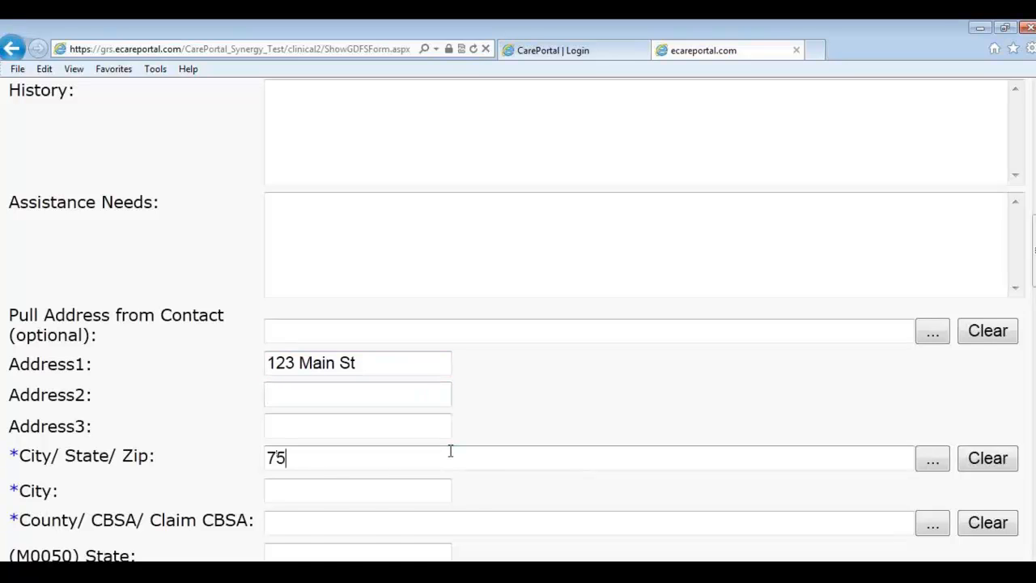
type("146")
key("Return")
Step: Add the zip add-on 1234 and the patient's telephone number
scroll(591, 499, "down", 3)
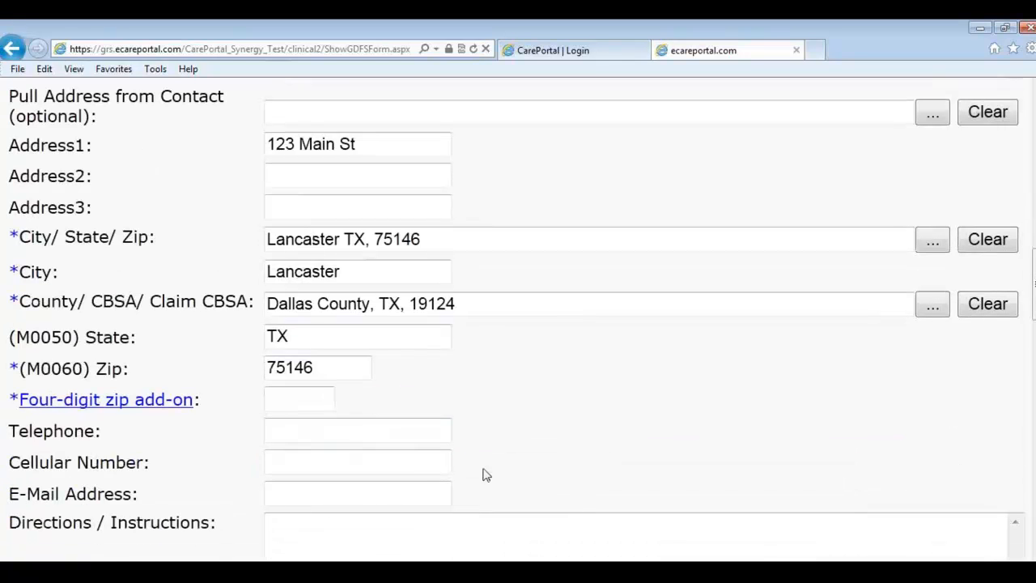
left_click(304, 403)
type("1234")
scroll(382, 410, "down", 2)
scroll(344, 409, "down", 1)
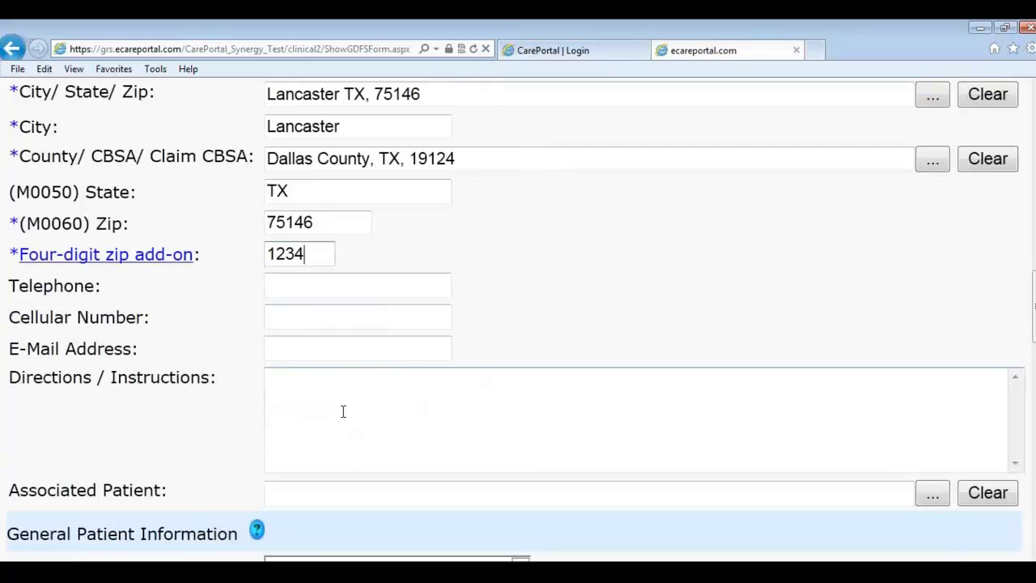
scroll(353, 393, "down", 1)
left_click(375, 217)
type("5")
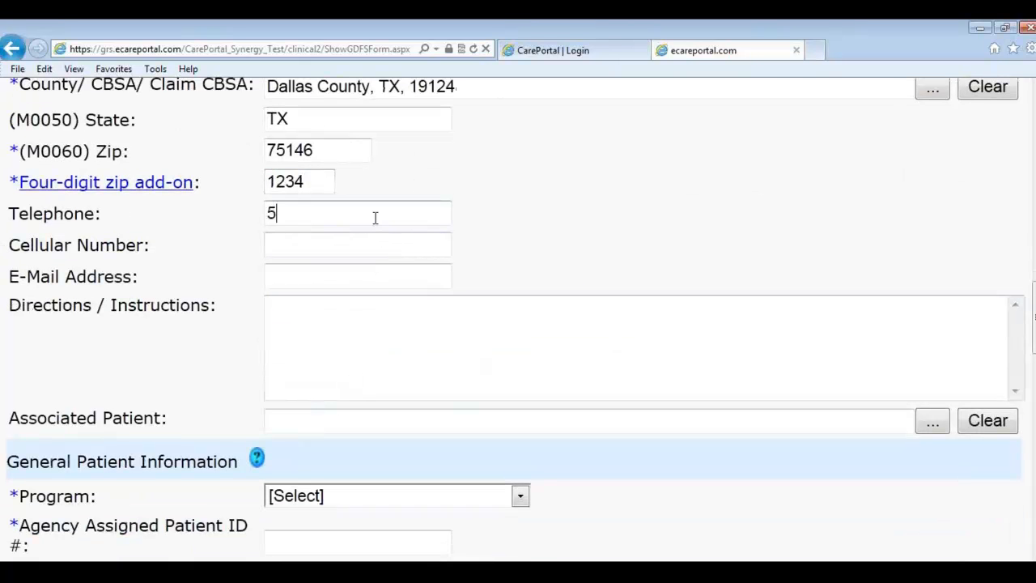
type("55-555-5555")
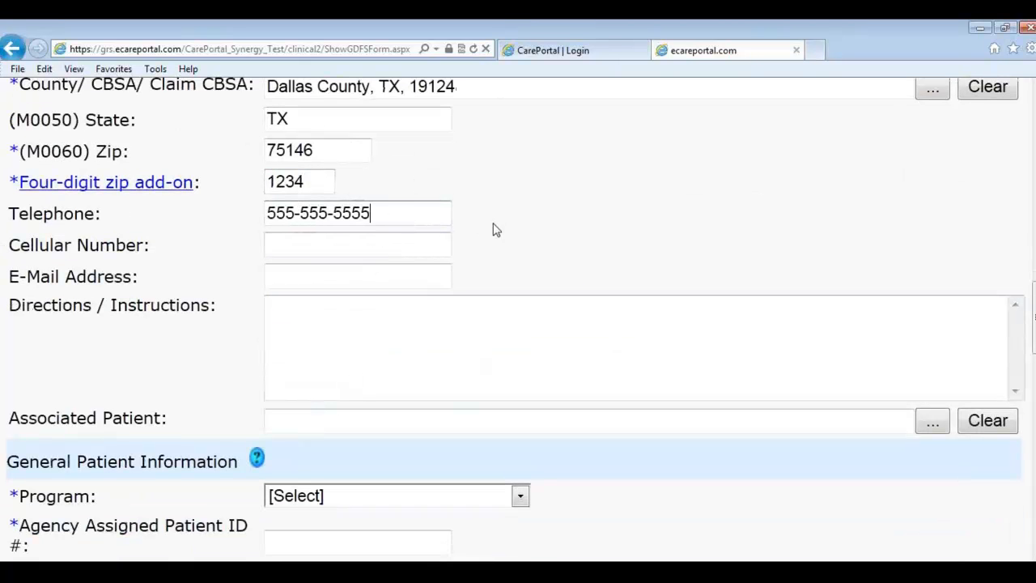
Step: Set the Program to MCR, Medicare
scroll(493, 243, "down", 1)
scroll(418, 354, "down", 1)
left_click(398, 356)
left_click(354, 448)
left_click(355, 358)
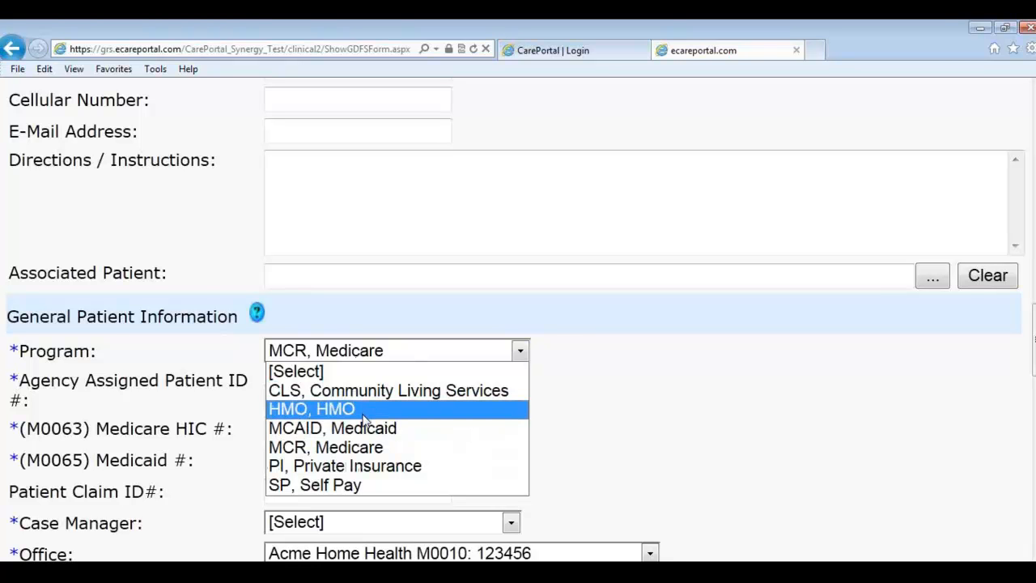
Step: Keep MCR, Medicare as program and enter the agency-assigned patient ID
left_click(364, 448)
left_click(404, 401)
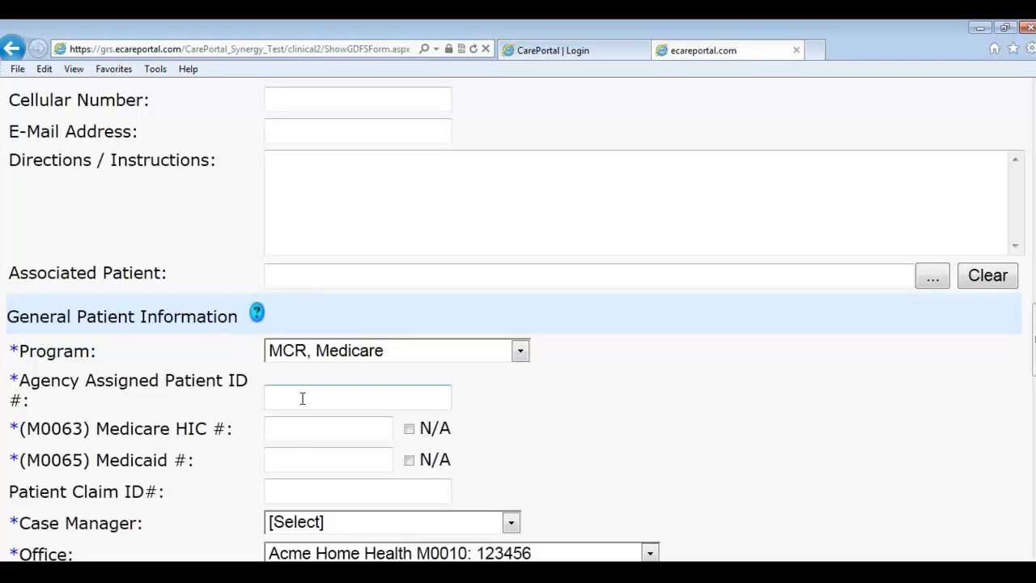
type("10000")
key("BackSpace")
type("1")
Step: Enter the patient's Medicare HIC number and select its digits
scroll(351, 405, "down", 2)
left_click(341, 359)
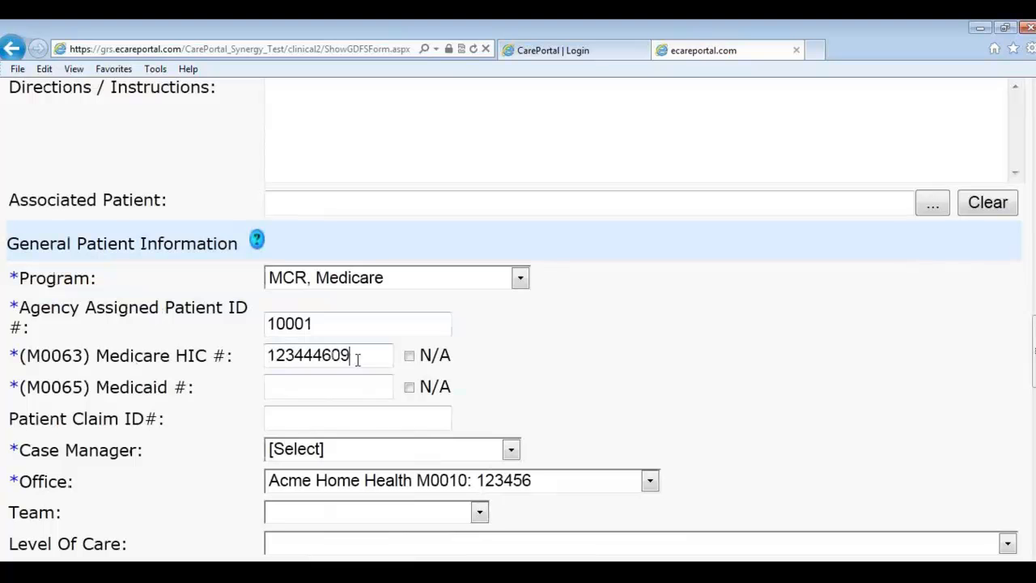
left_click_drag(354, 359, 343, 382)
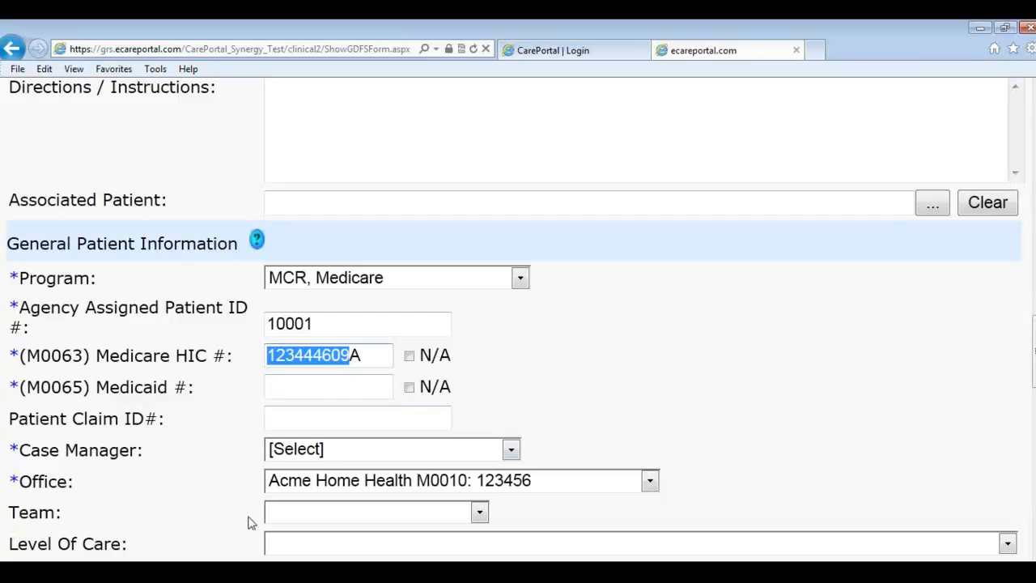
scroll(550, 280, "up", 6)
scroll(511, 276, "up", 9)
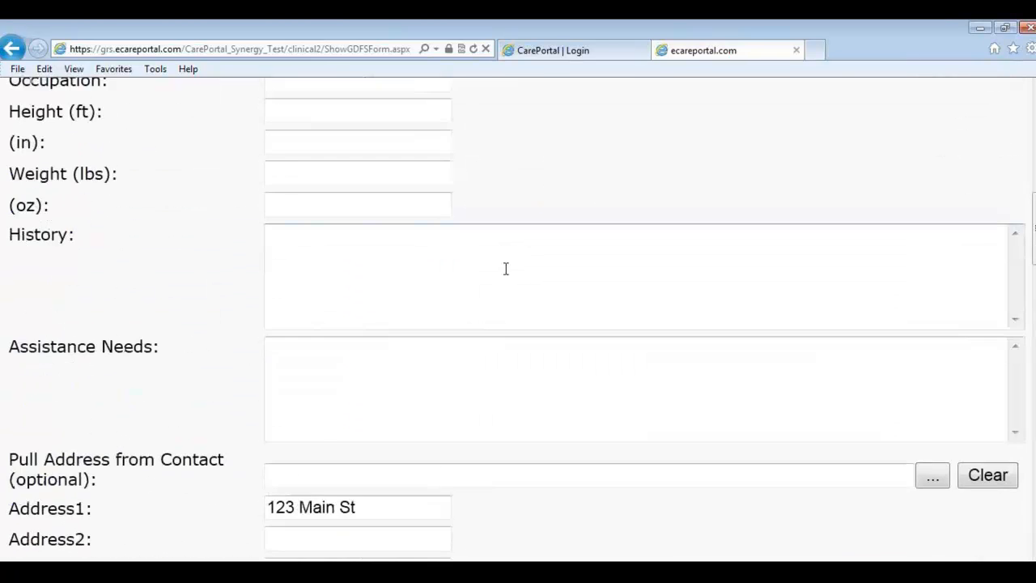
scroll(489, 275, "up", 2)
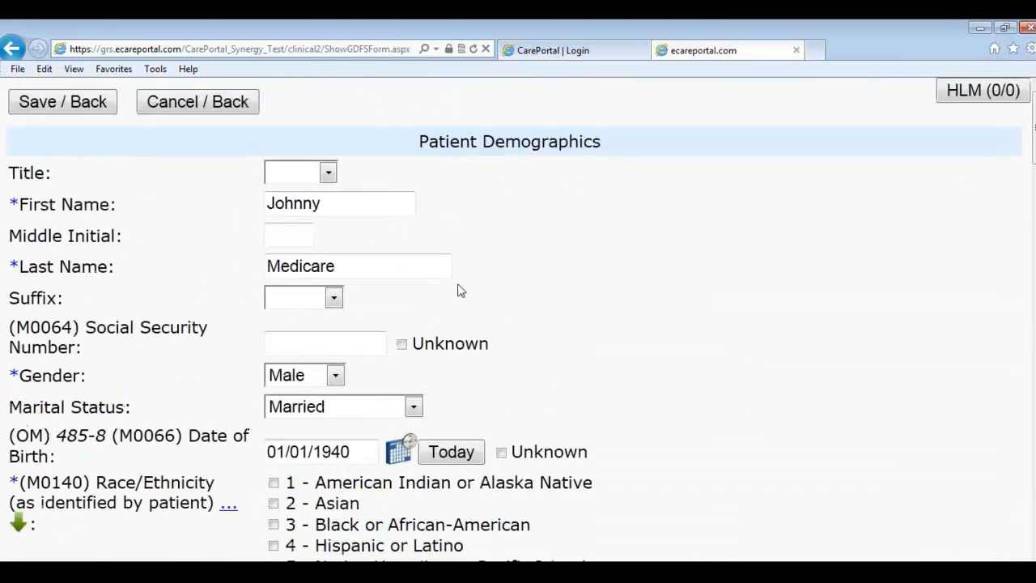
left_click(345, 344)
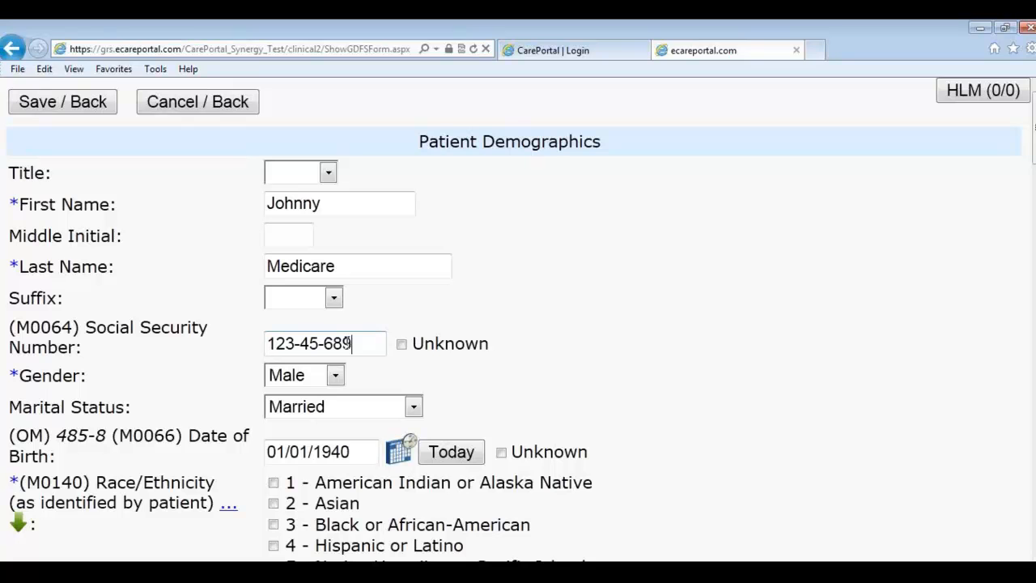
scroll(388, 342, "down", 10)
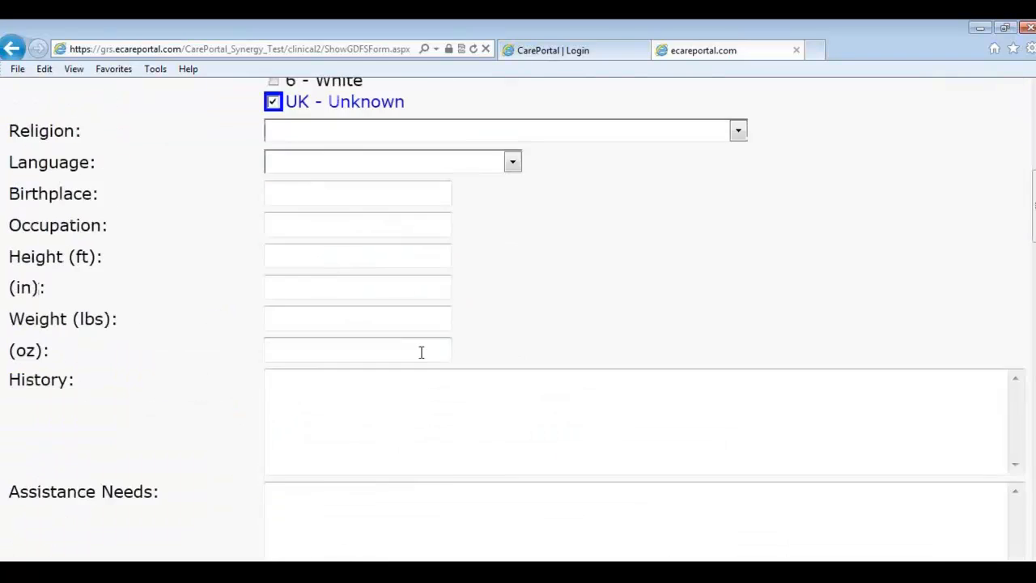
scroll(442, 377, "down", 7)
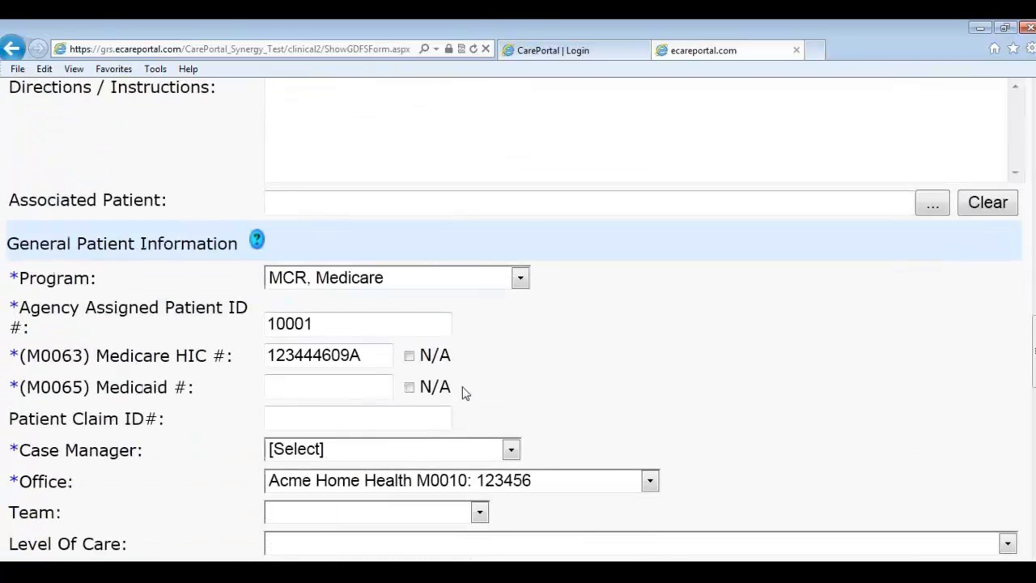
Step: Choose the skilled-nursing staff member as Case Manager
left_click(405, 454)
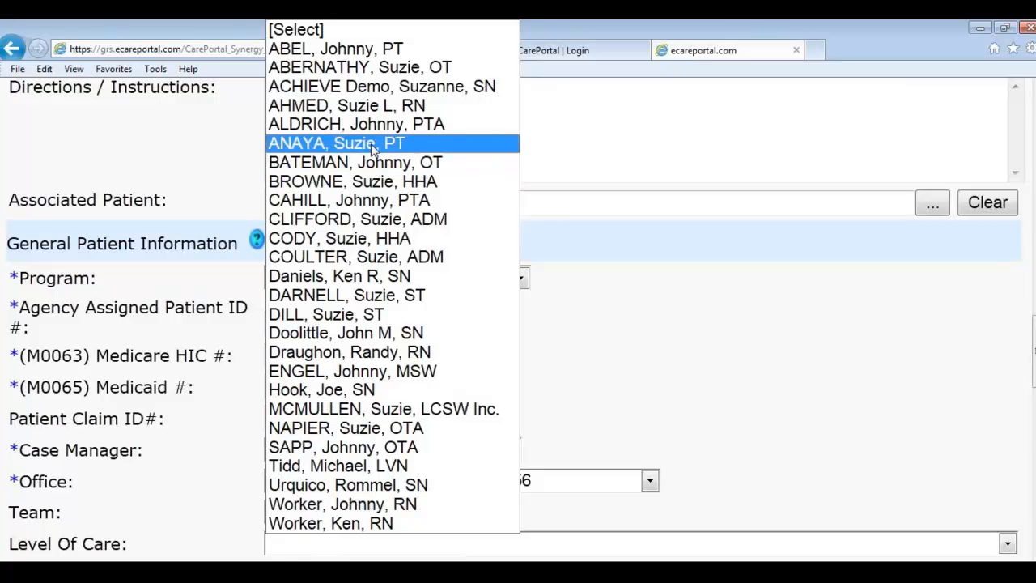
left_click(372, 276)
scroll(595, 340, "down", 3)
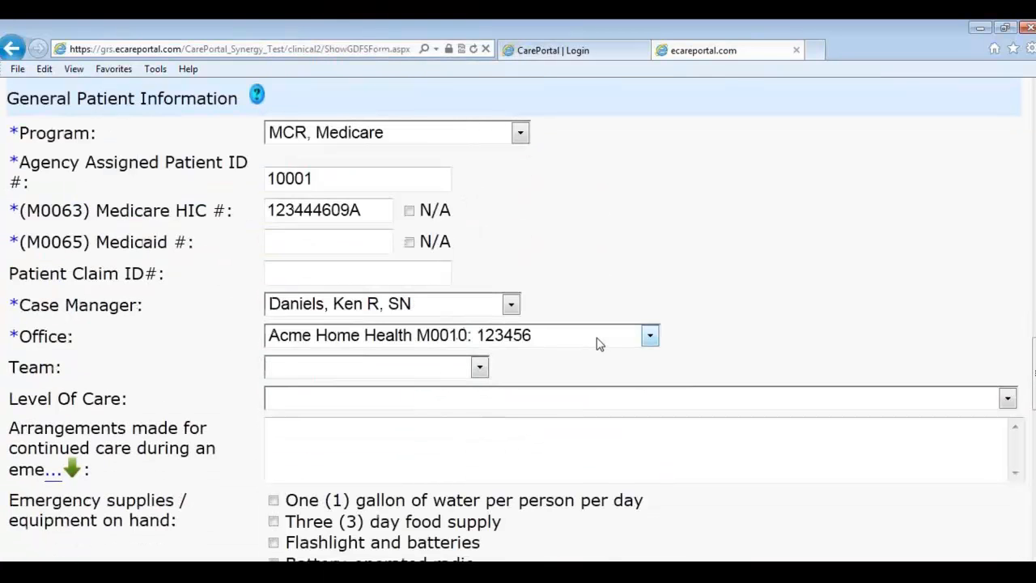
scroll(451, 378, "down", 2)
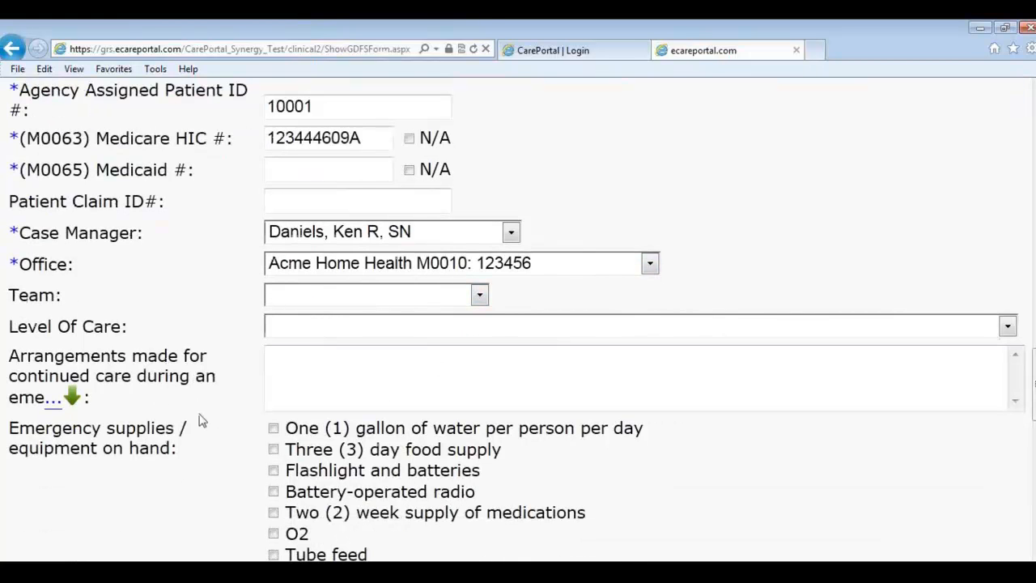
scroll(257, 415, "down", 2)
Step: Set Level Of Care to Triage Class I
left_click(330, 256)
left_click(352, 292)
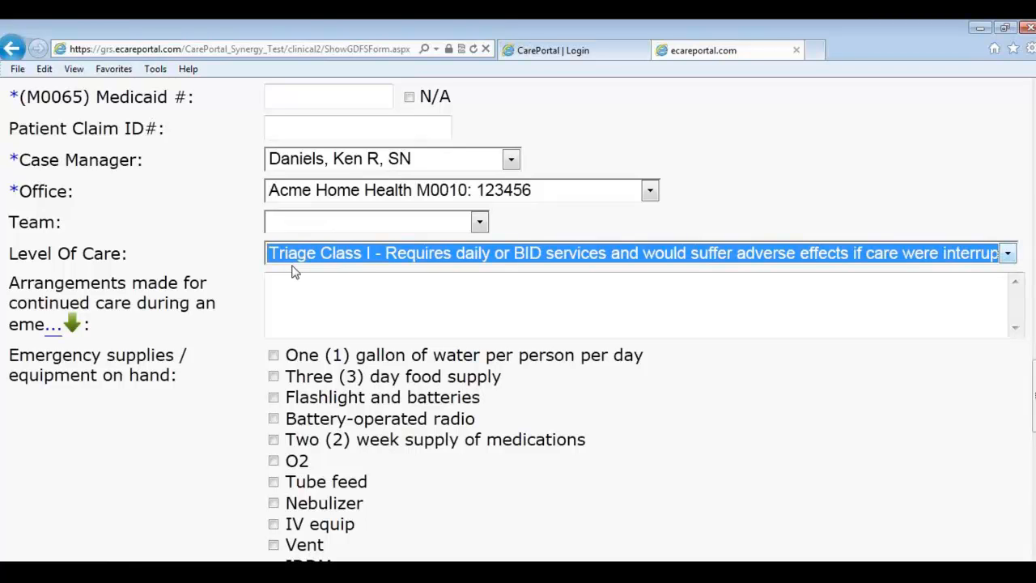
left_click(229, 277)
scroll(238, 280, "down", 1)
scroll(243, 285, "down", 3)
scroll(250, 293, "down", 5)
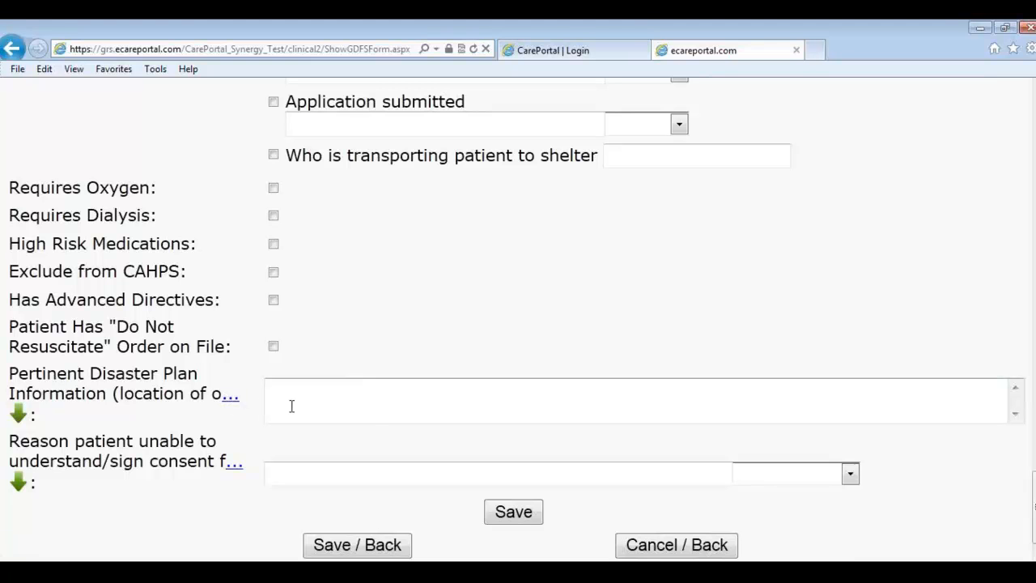
Step: After the mandatory-field warning, tick Medicaid # N/A and save the patient information again
scroll(518, 517, "down", 1)
left_click(515, 489)
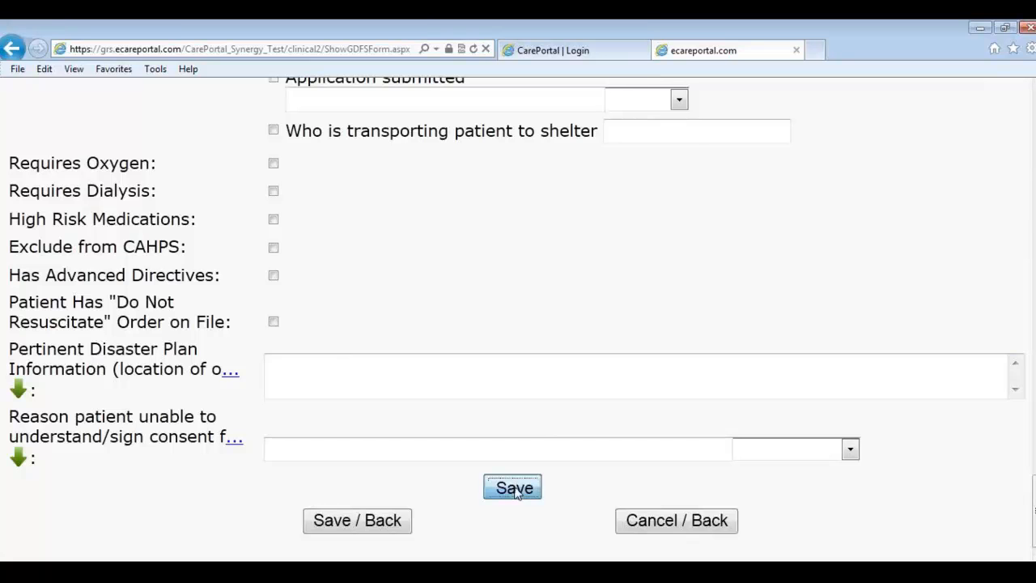
scroll(526, 478, "down", 1)
scroll(530, 473, "up", 10)
scroll(522, 475, "up", 3)
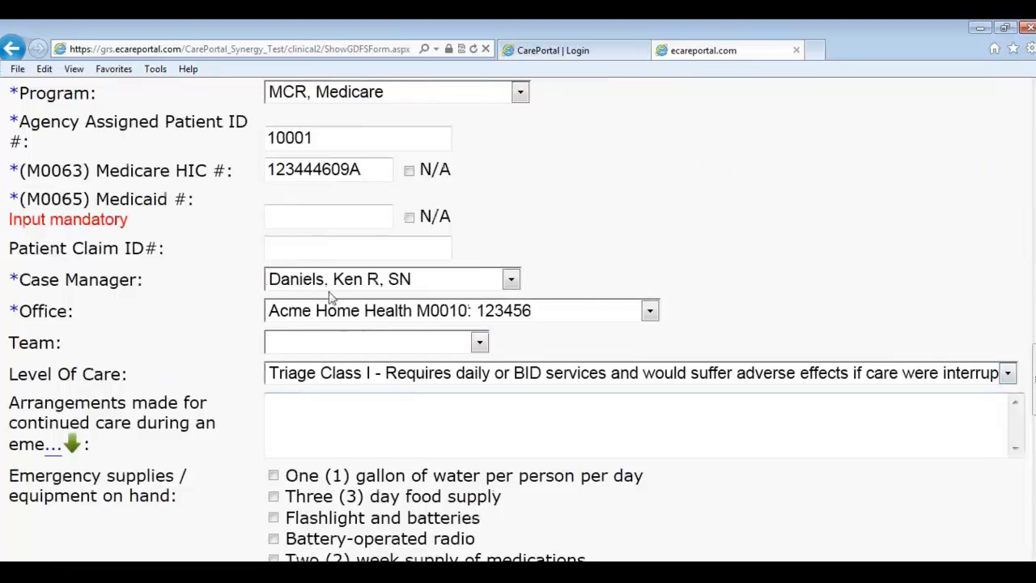
left_click(409, 217)
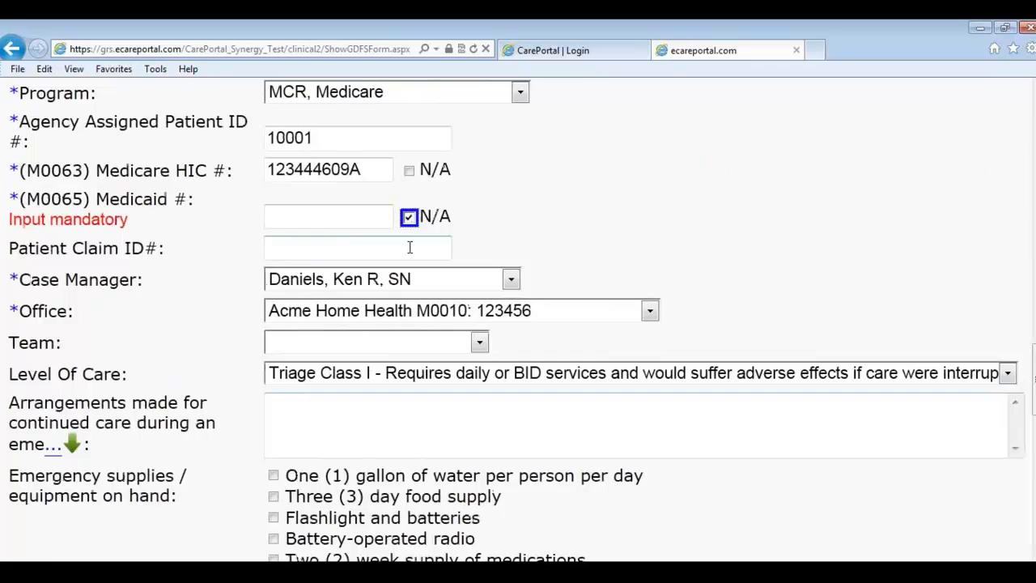
scroll(456, 300, "down", 6)
left_click(516, 489)
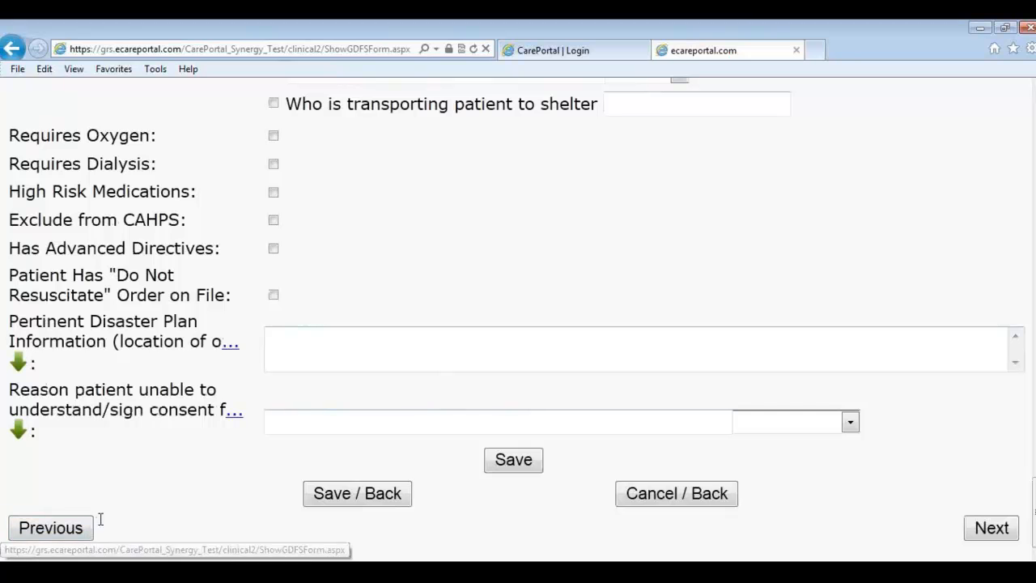
Step: Assign the patient's physician effective 12/20/2012 via autocomplete, then continue to Referrals / Admissions
left_click(968, 536)
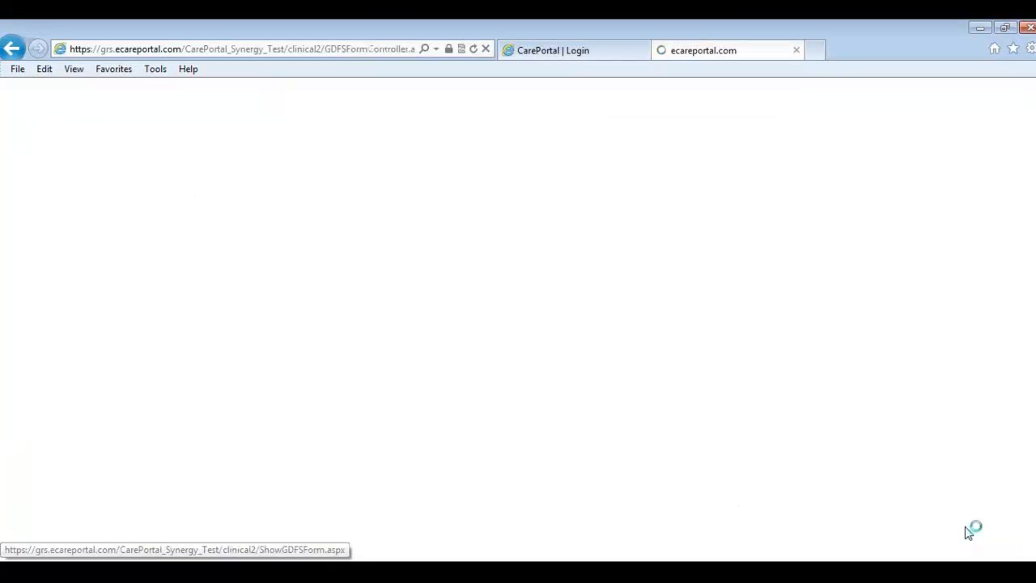
left_click(92, 271)
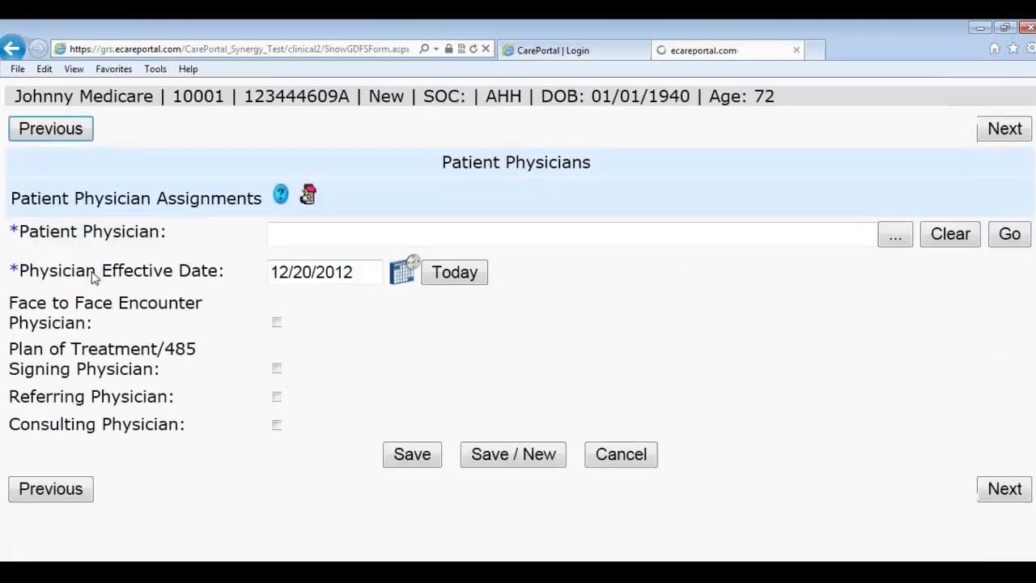
type("aar")
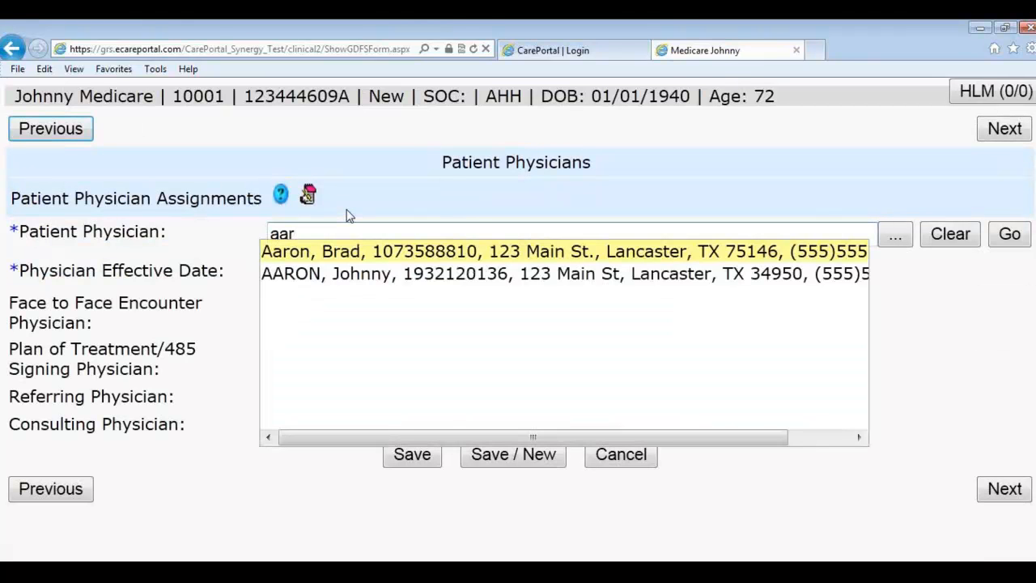
key("Return")
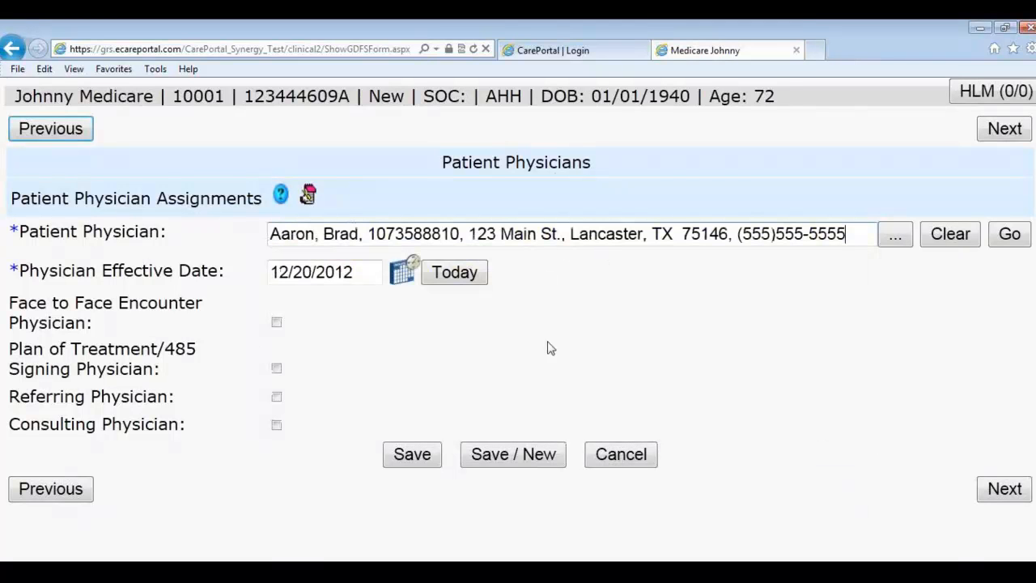
left_click(413, 455)
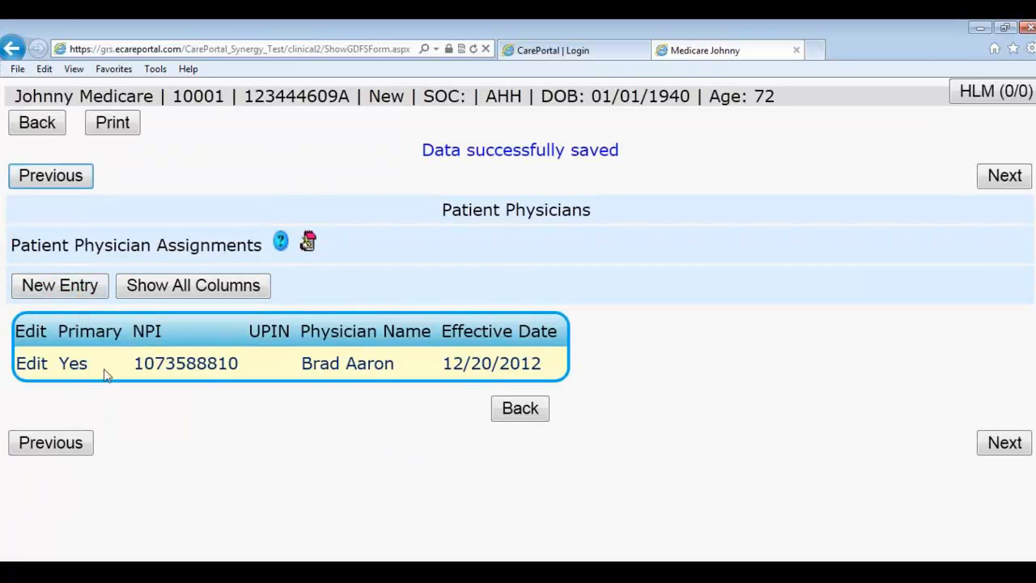
left_click(248, 289)
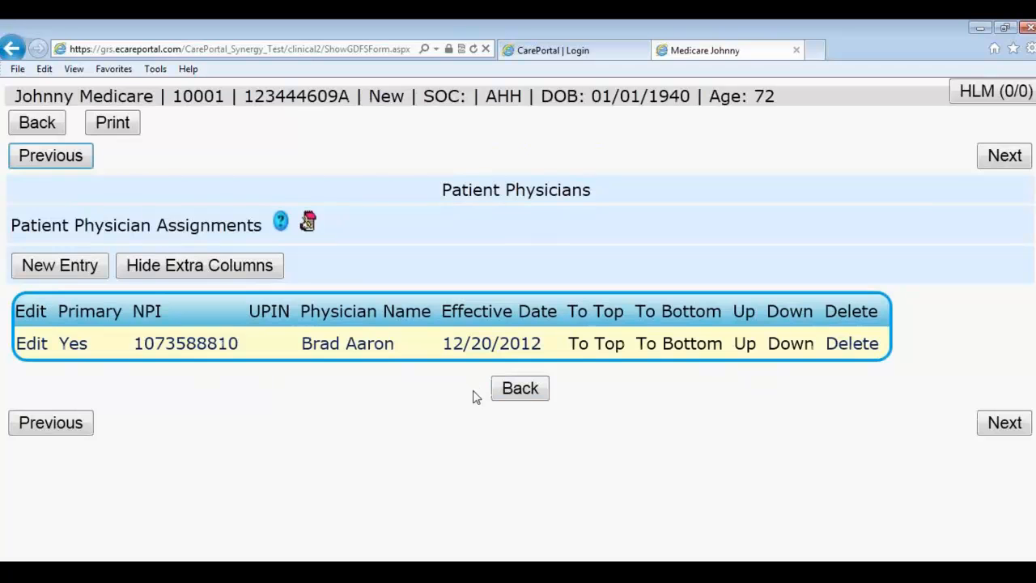
left_click(1002, 433)
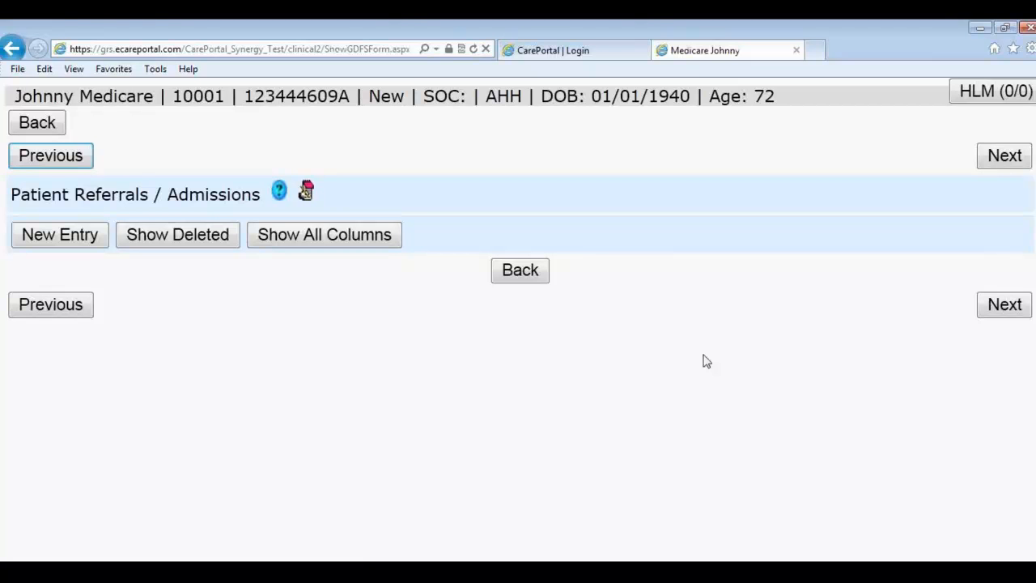
Step: Open a new referral entry with referral and start-of-care dates of 12/17/2012
left_click(71, 236)
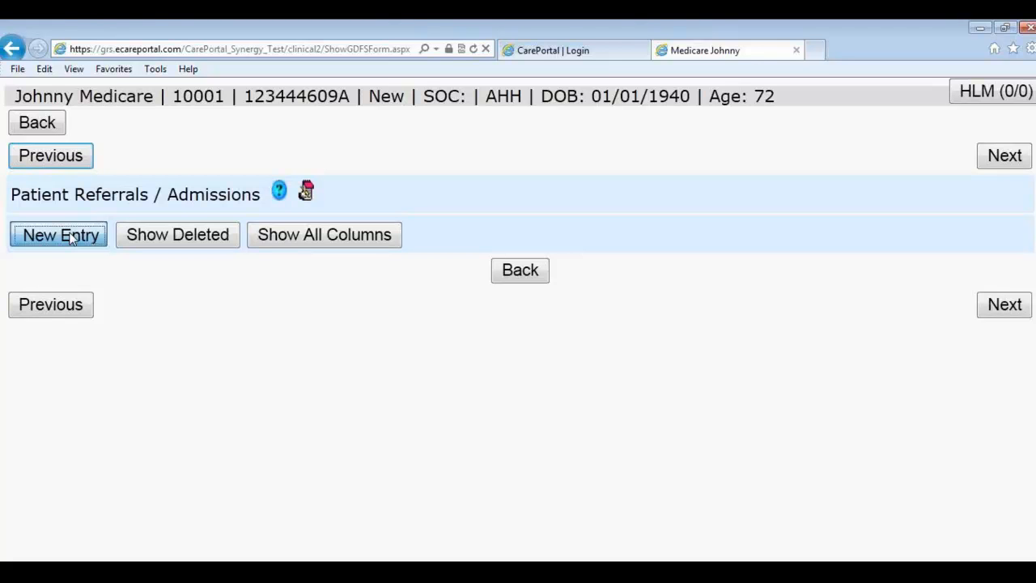
left_click(71, 236)
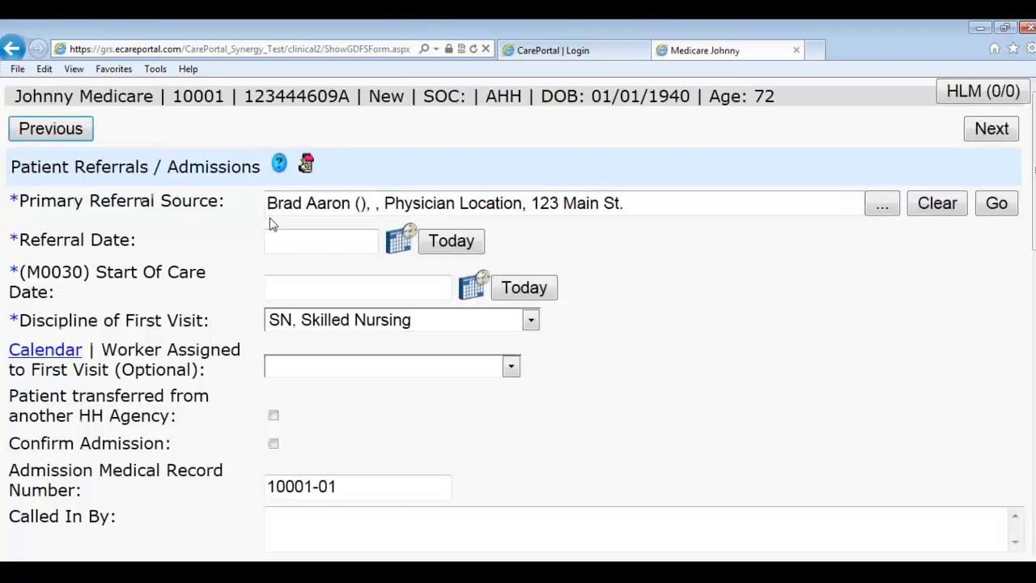
left_click(289, 240)
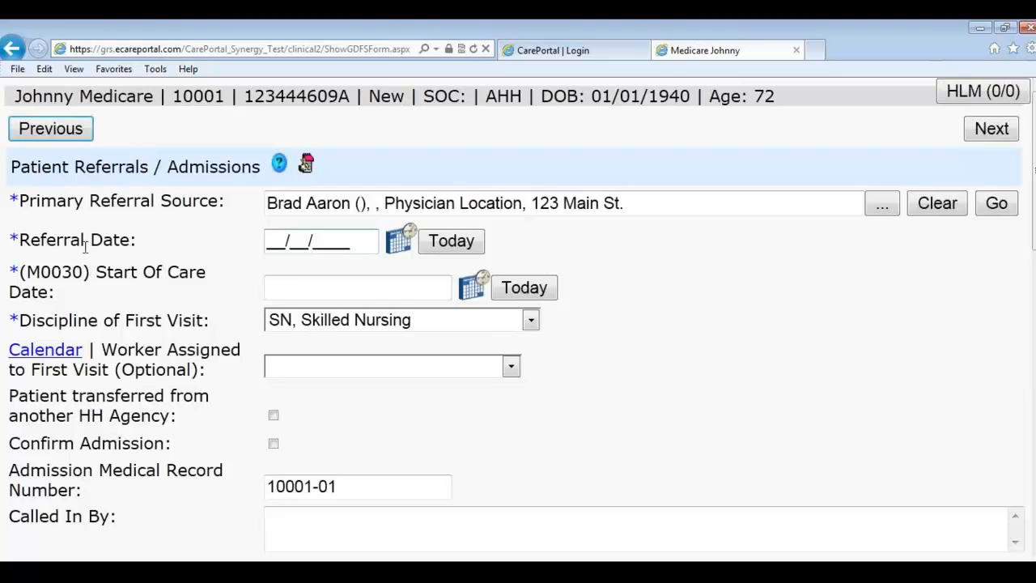
left_click(397, 243)
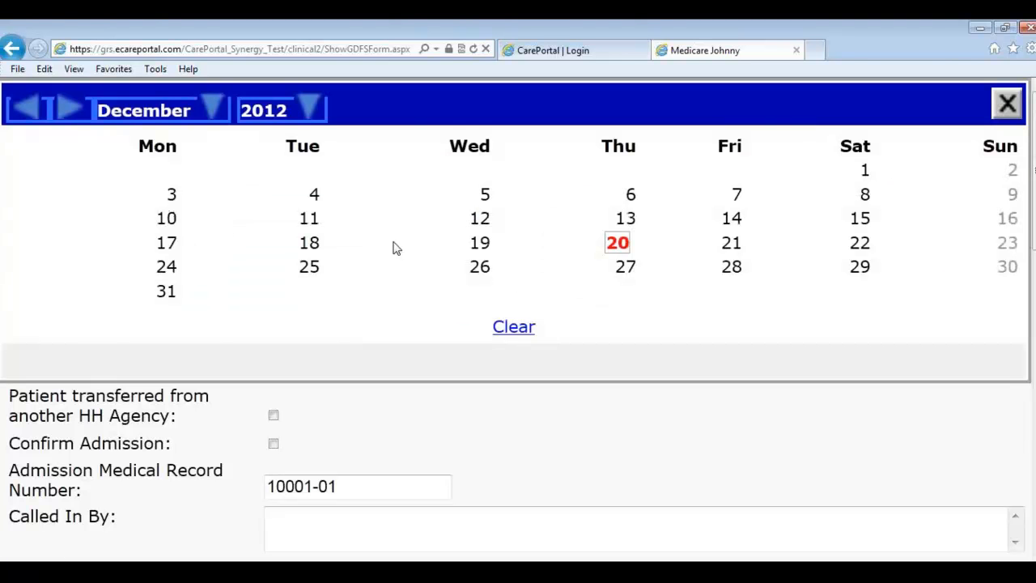
left_click(168, 245)
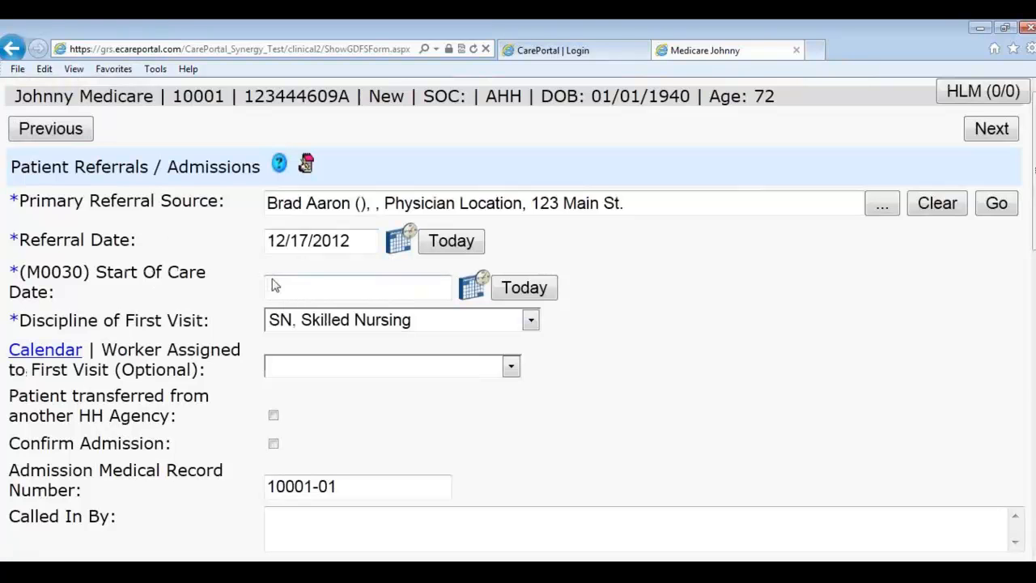
left_click(468, 290)
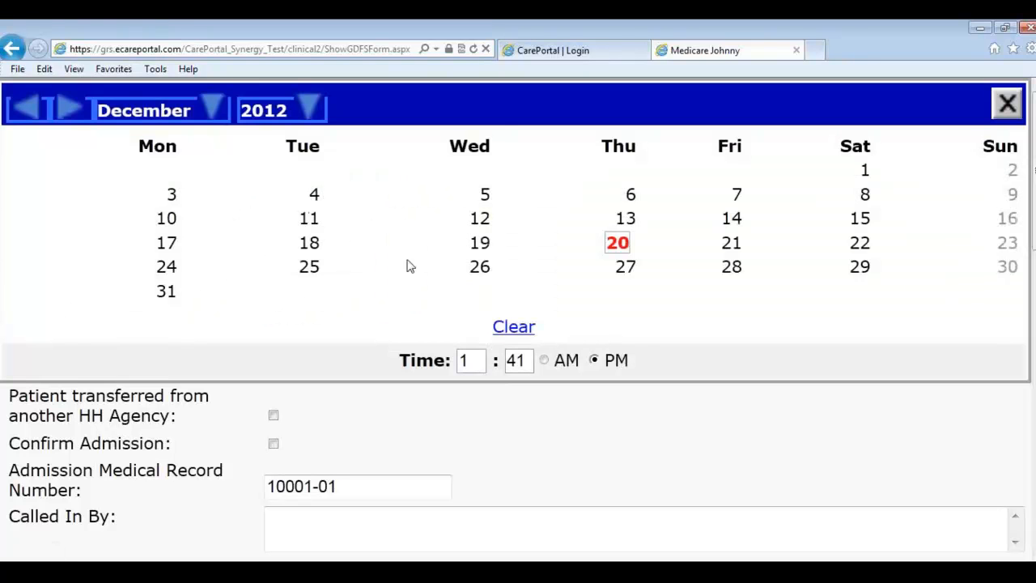
left_click(166, 244)
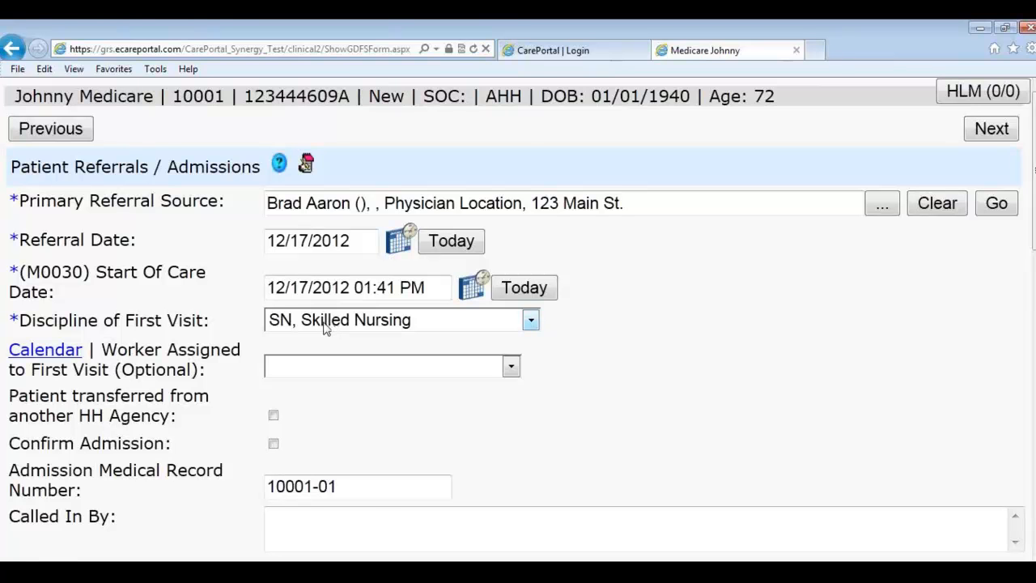
left_click(319, 366)
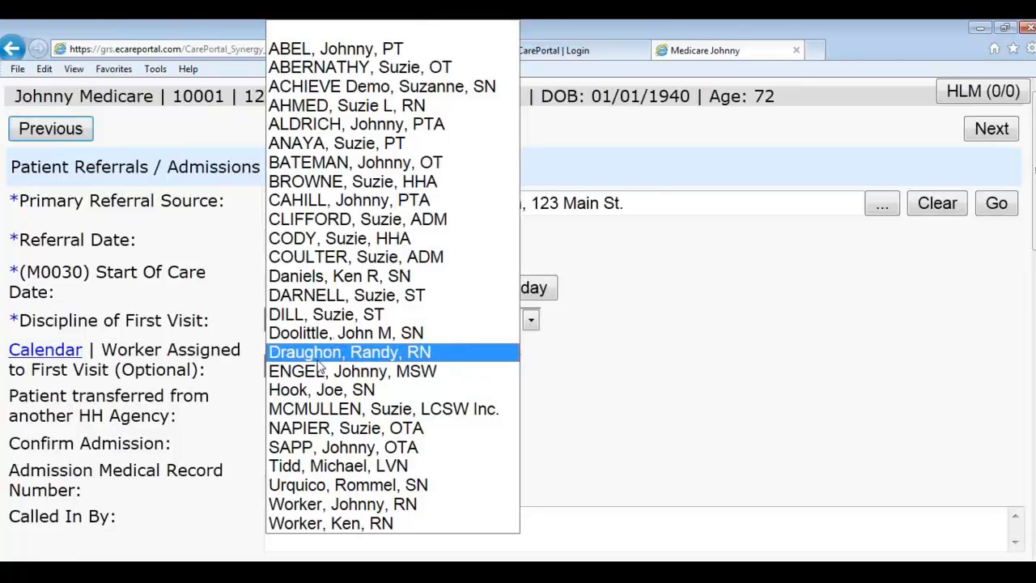
left_click(321, 354)
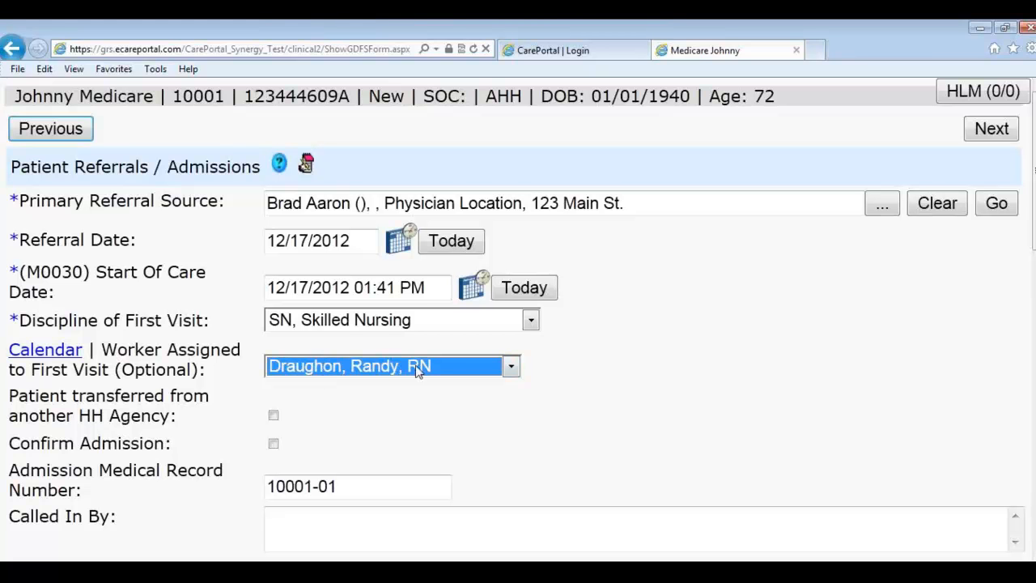
left_click(480, 433)
scroll(481, 433, "down", 1)
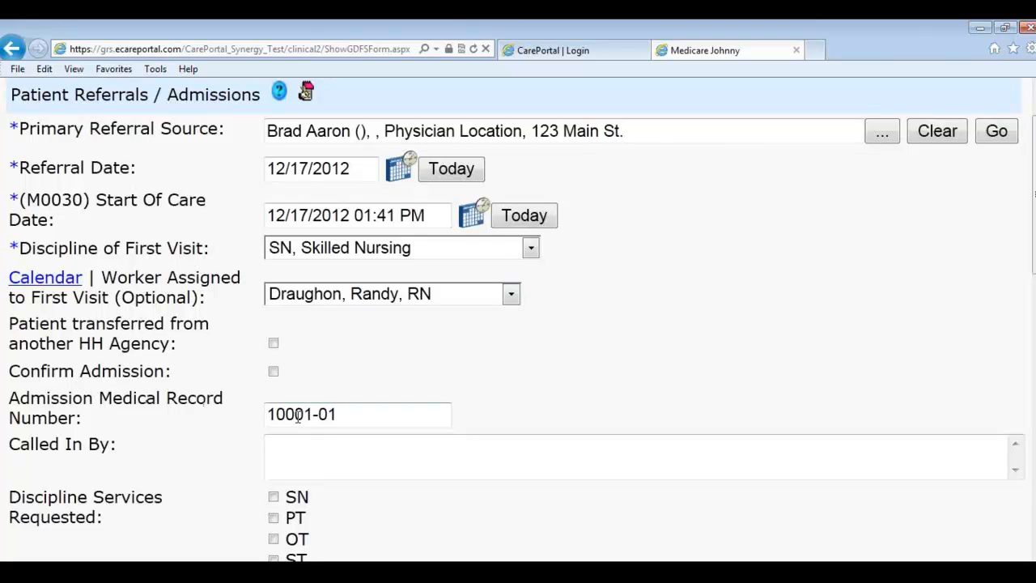
left_click_drag(313, 414, 260, 437)
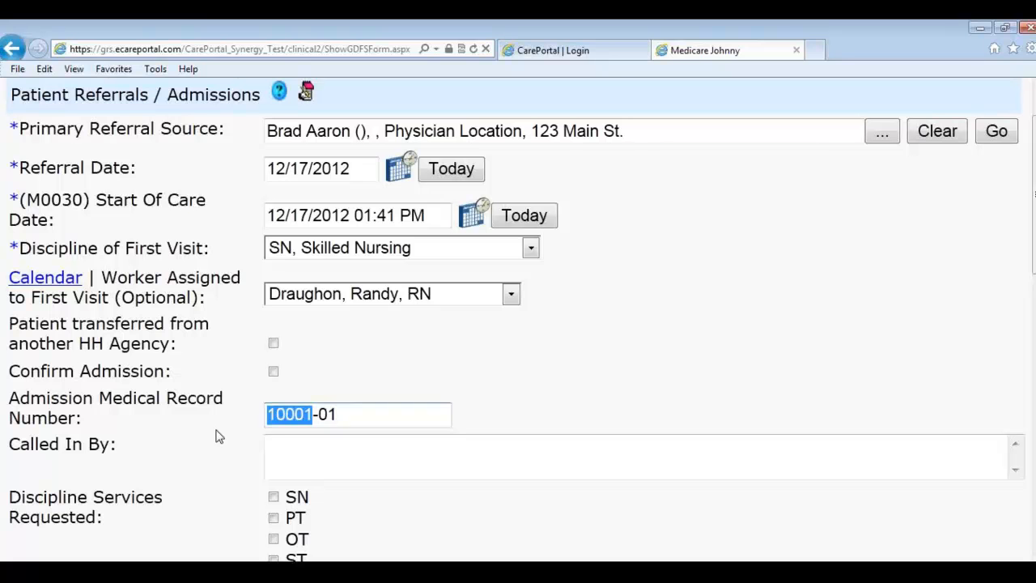
left_click(318, 412)
left_click_drag(318, 413, 335, 414)
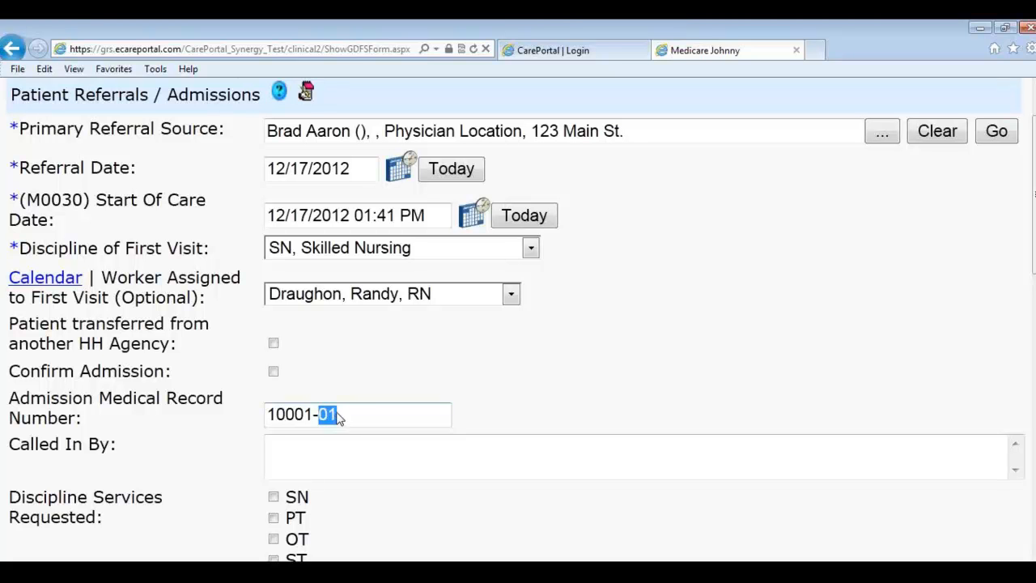
left_click(482, 370)
left_click_drag(312, 415, 265, 416)
left_click(324, 388)
scroll(503, 412, "down", 1)
scroll(502, 412, "down", 3)
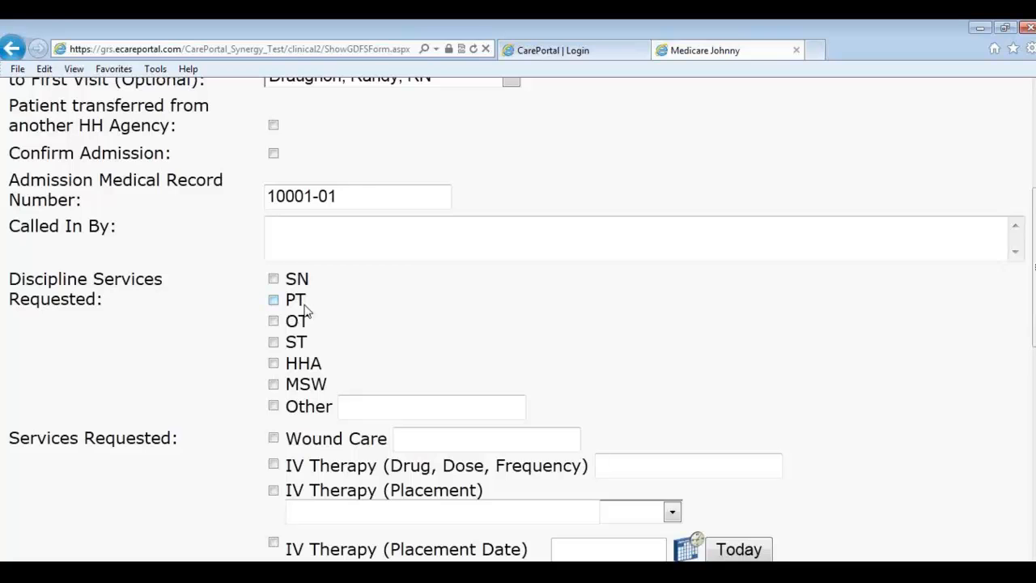
Step: Save the Patient Referrals / Admissions form, adding the unconfirmed 12/17/2012 1:41 PM admission
scroll(315, 312, "down", 3)
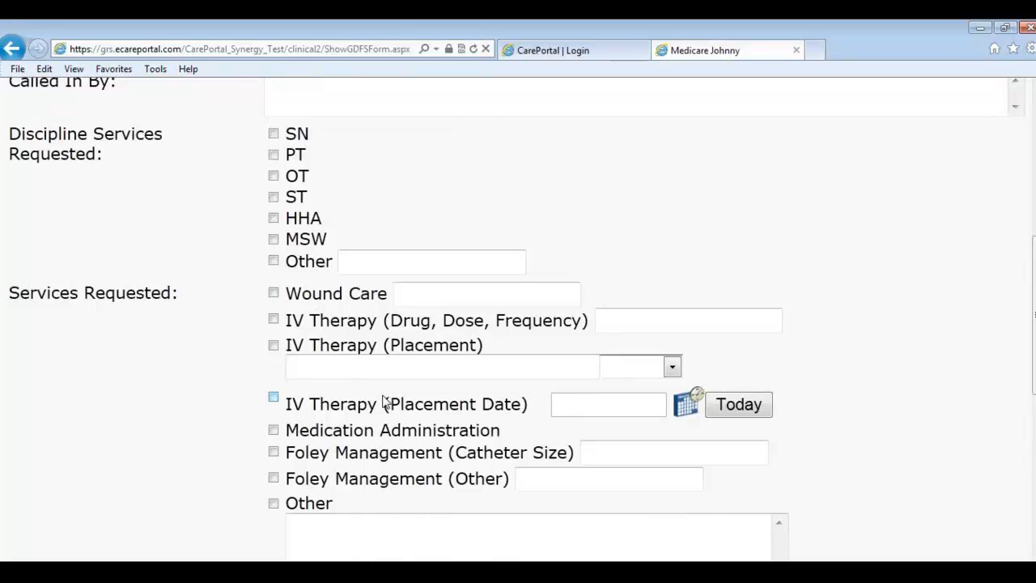
scroll(386, 402, "down", 1)
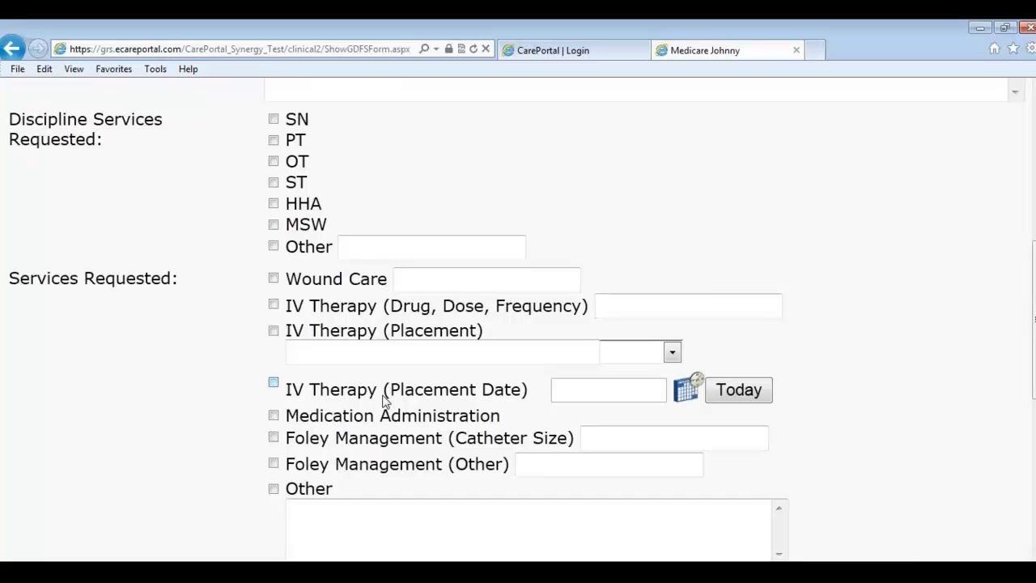
scroll(385, 402, "down", 5)
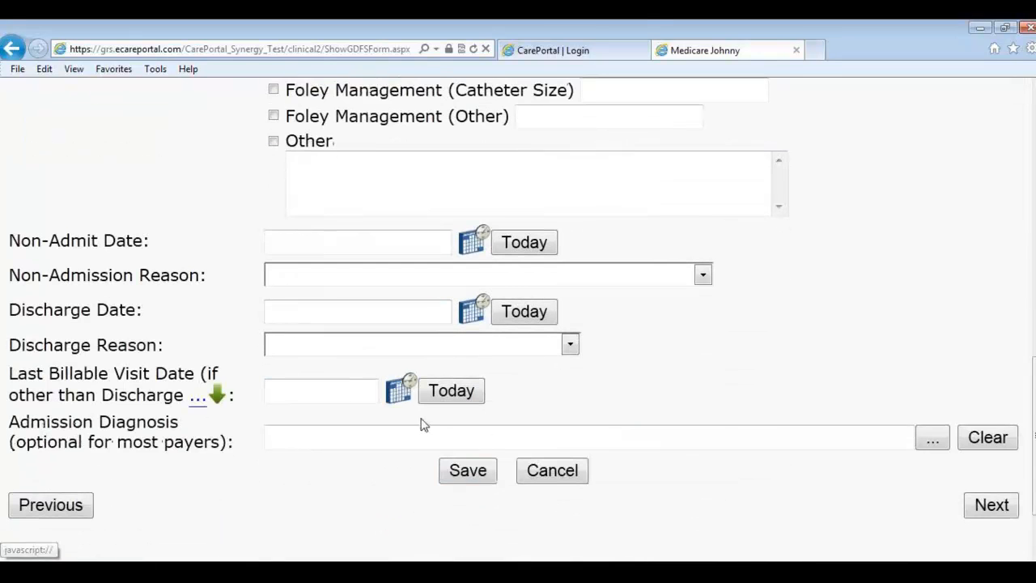
left_click(485, 476)
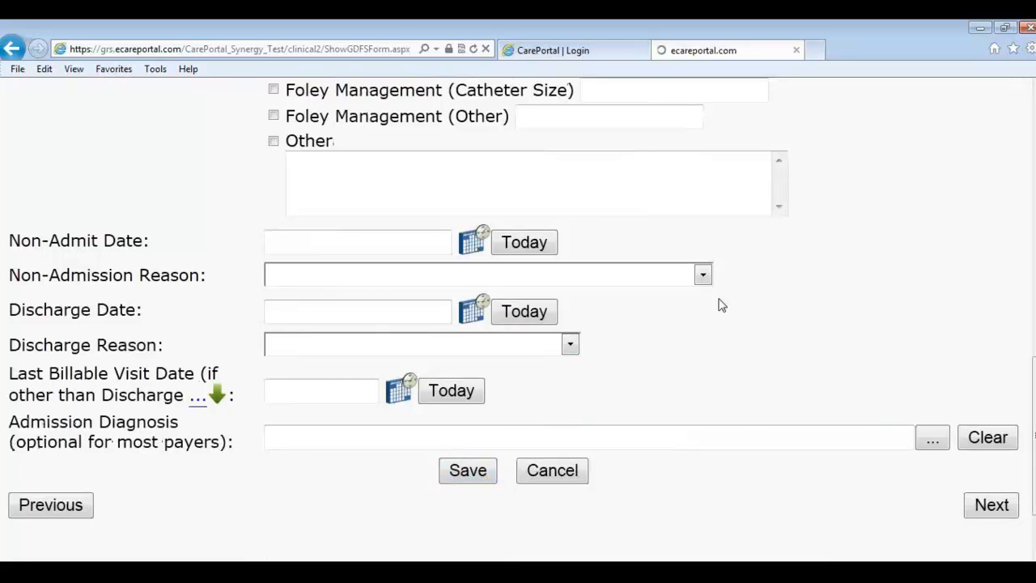
scroll(720, 333, "up", 10)
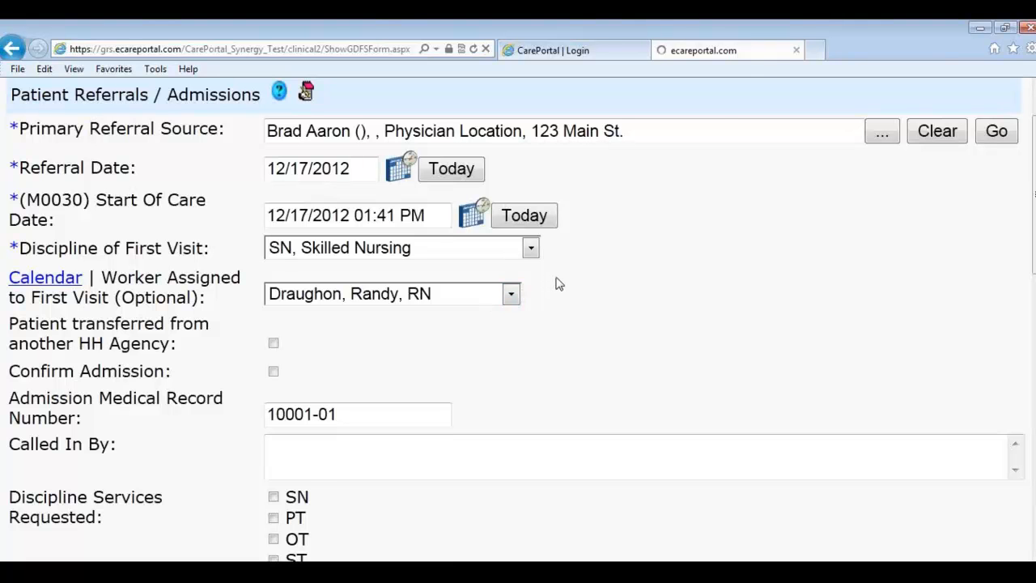
scroll(634, 235, "up", 1)
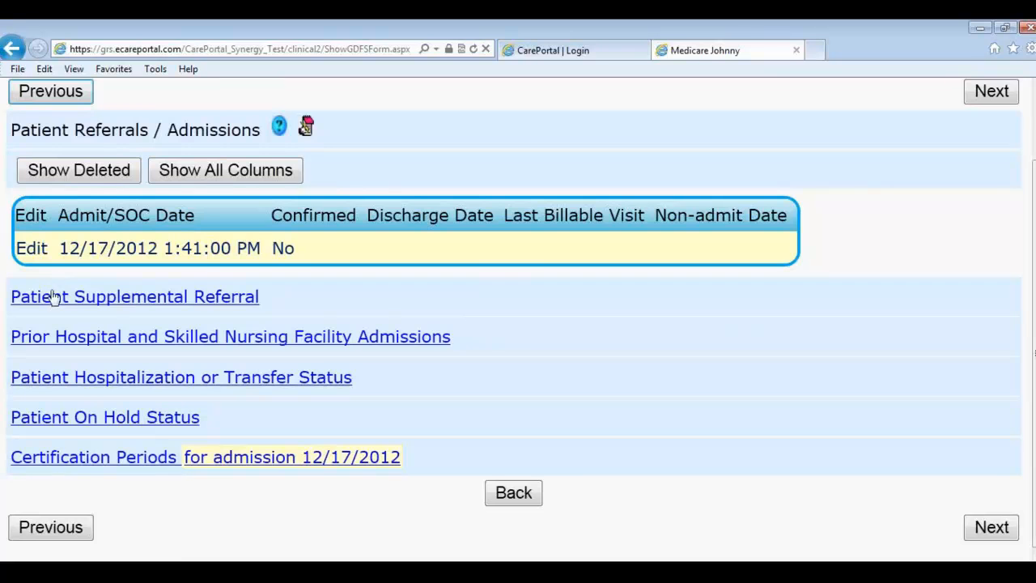
Step: Start a new Patient Supplemental Referral entry dated December 12, 2012
left_click(146, 307)
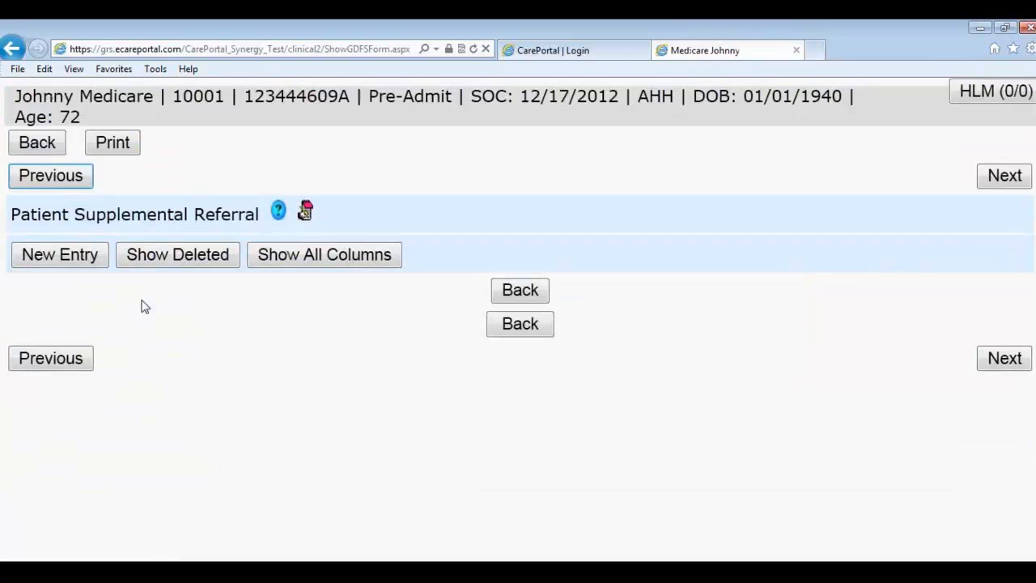
left_click(89, 267)
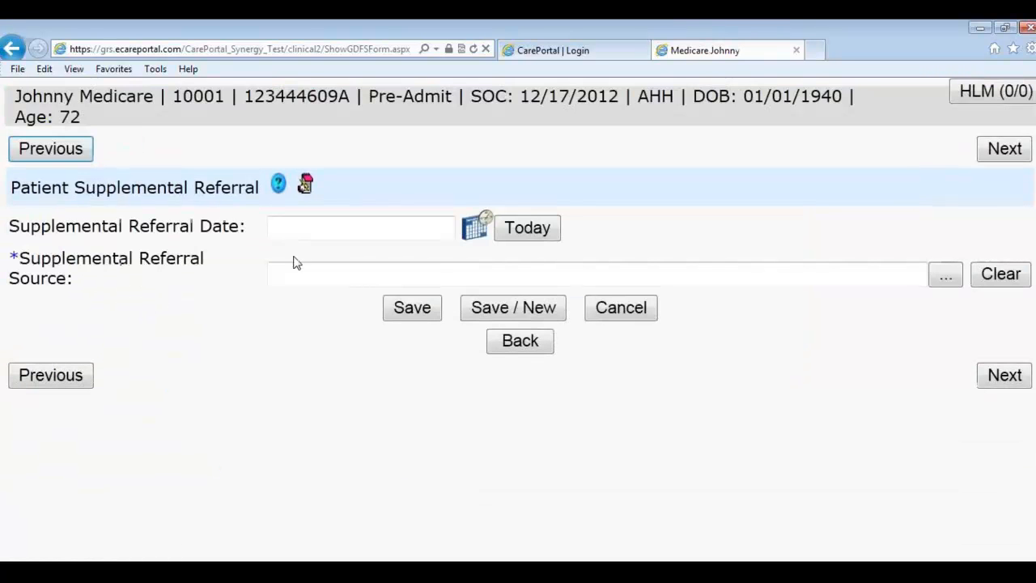
left_click(472, 230)
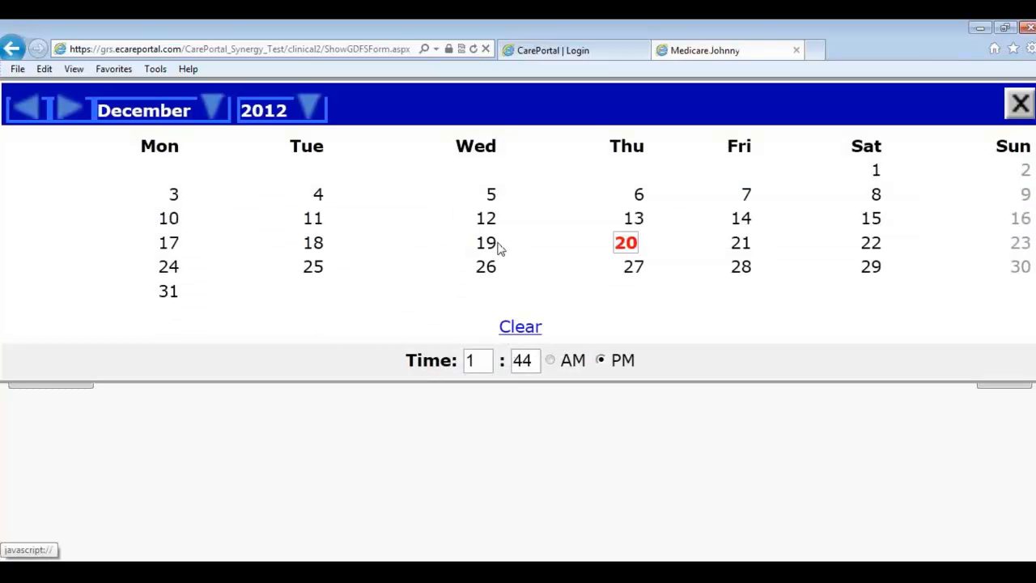
left_click(489, 220)
Step: Enter the worker as Referral Source, save the referral, and return to Referrals / Admissions
left_click(446, 270)
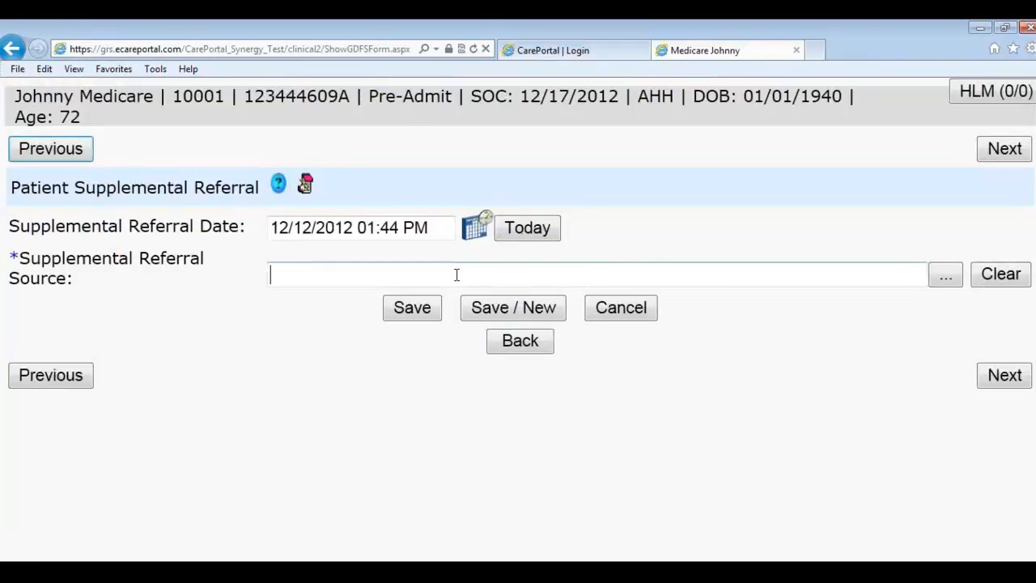
type("Wo")
key("BackSpace")
key("BackSpace")
type("johhn")
key("BackSpace")
key("BackSpace")
type("ny worker")
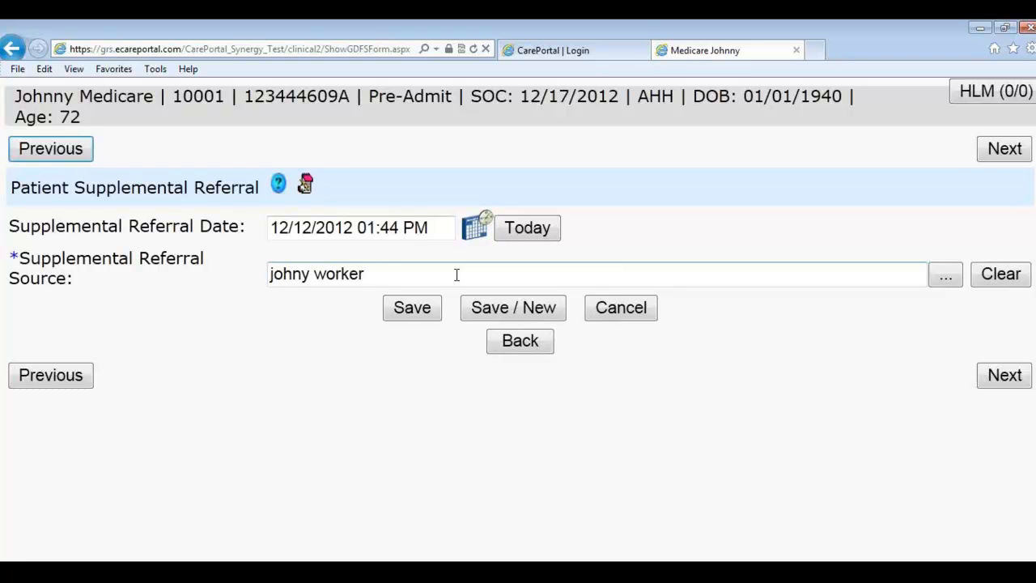
key("BackSpace")
key("BackSpace")
key("BackSpace")
key("BackSpace")
key("BackSpace")
key("BackSpace")
key("BackSpace")
type("ny wor")
type("ker, 123 Main St.")
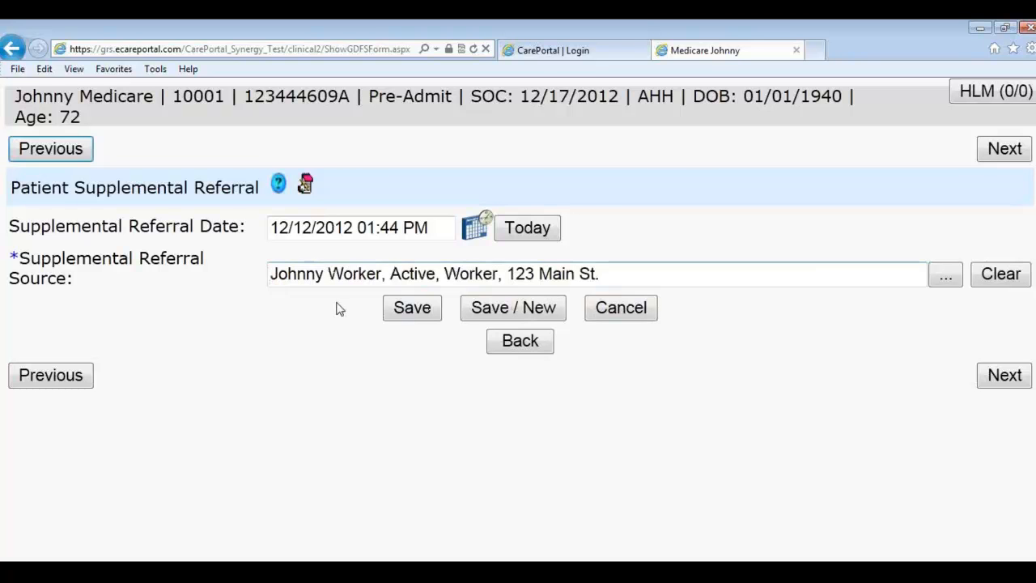
left_click(403, 309)
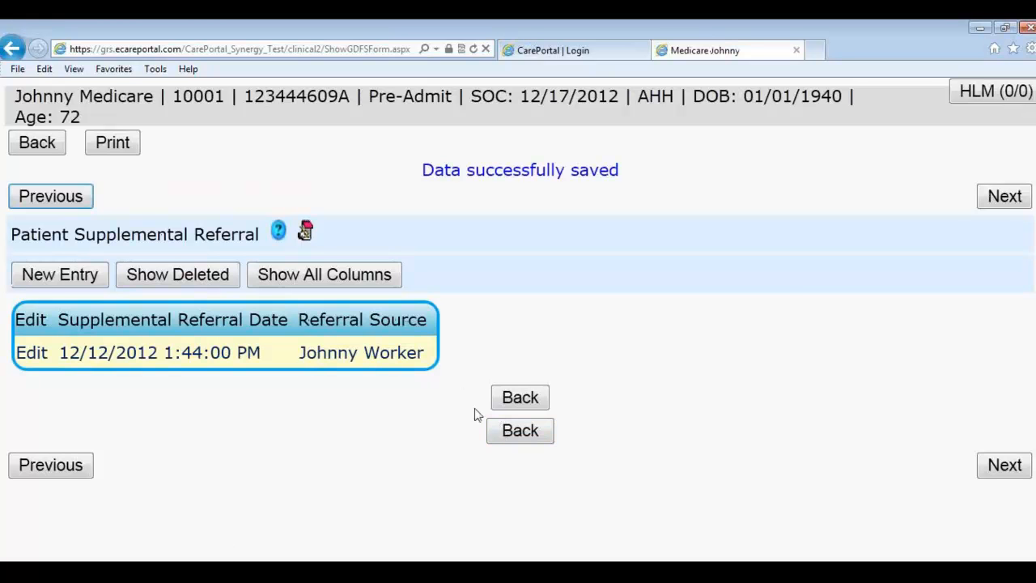
left_click(517, 398)
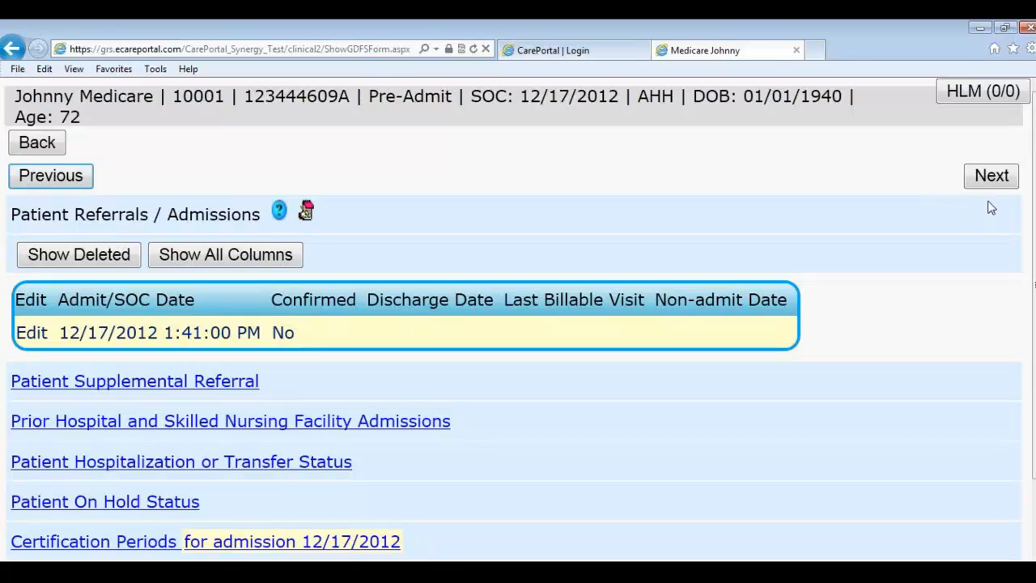
Step: Keep the Medicare - PPS payer policy, cancel the new payer entry, and continue to the main menu
left_click(977, 183)
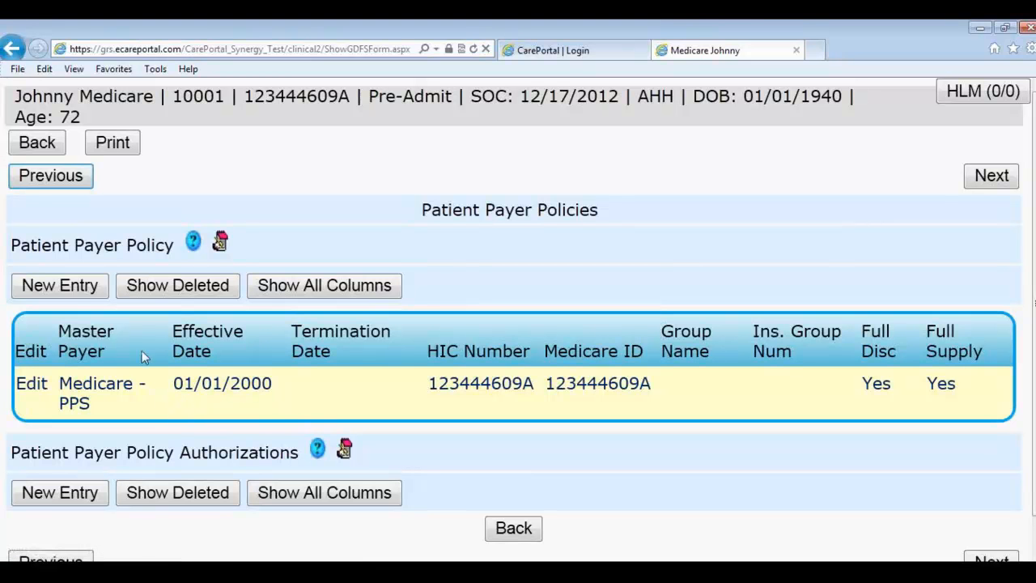
left_click(70, 287)
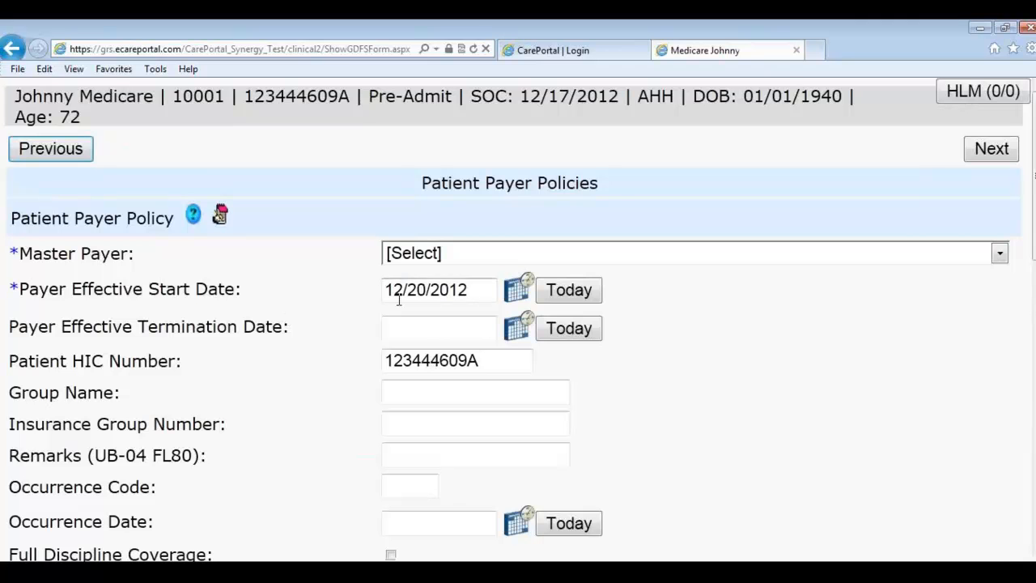
left_click(428, 256)
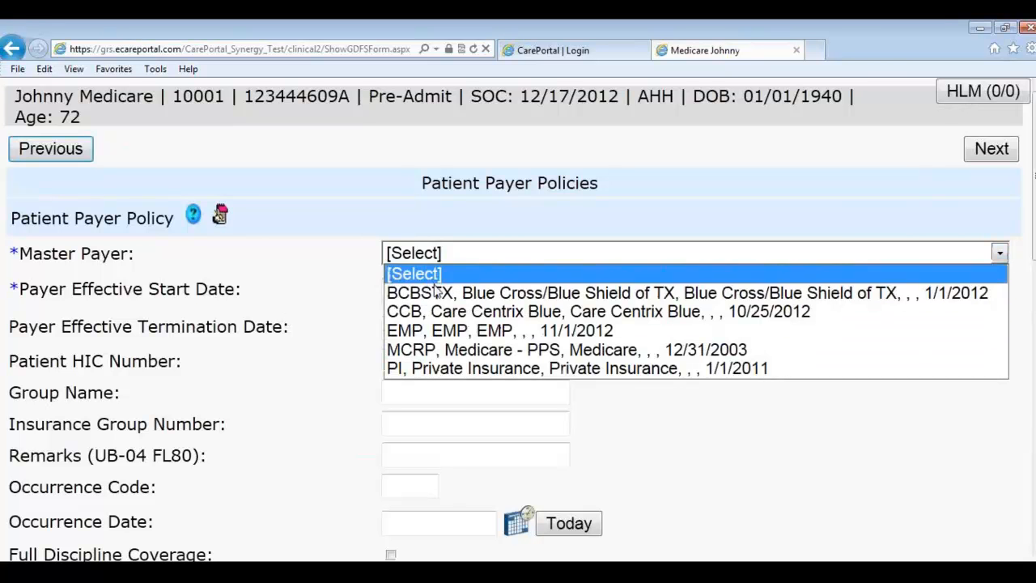
left_click(372, 208)
scroll(543, 248, "down", 5)
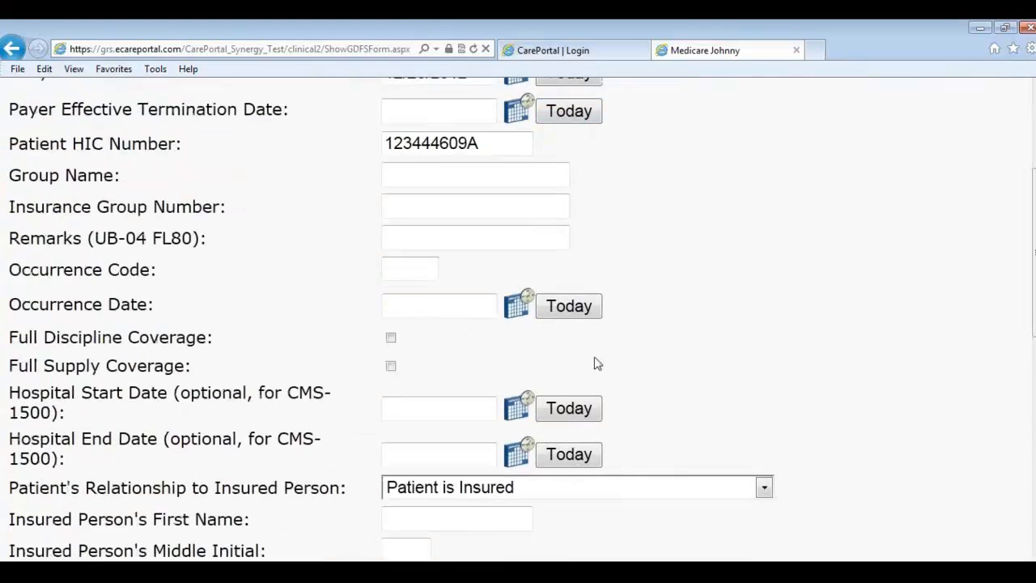
scroll(615, 441, "down", 4)
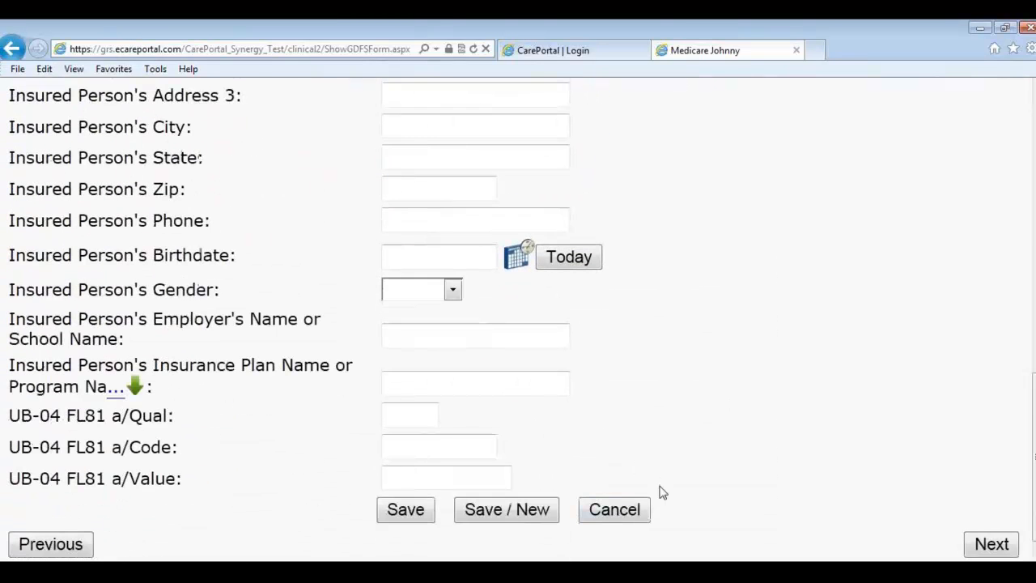
left_click(633, 506)
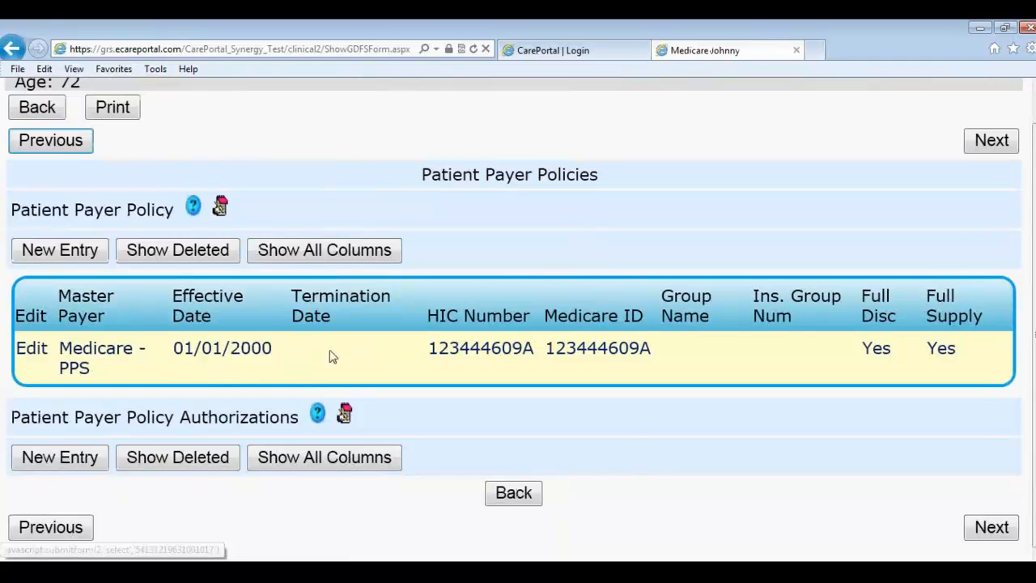
left_click(992, 143)
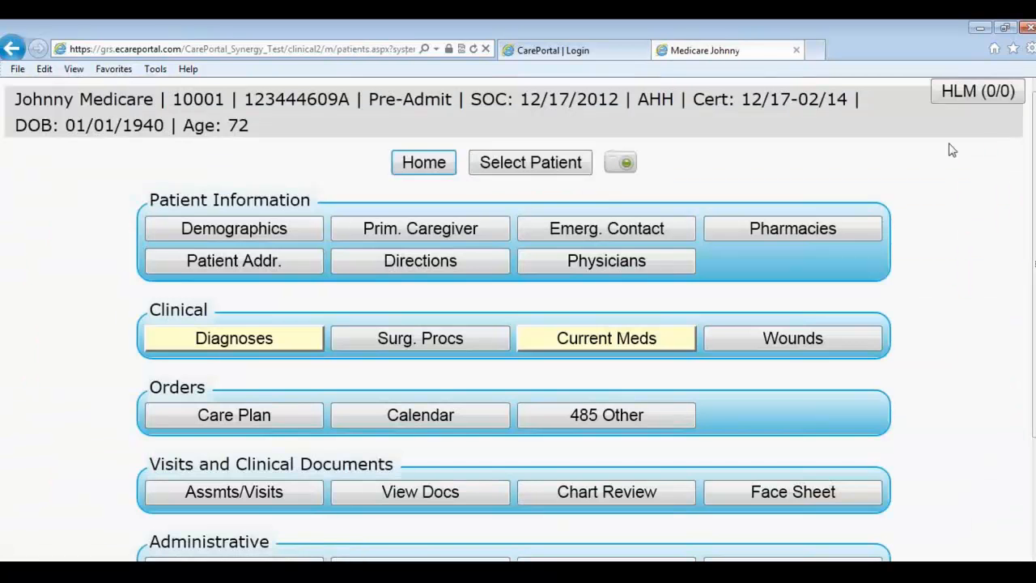
Step: Sign out of CarePortal from Home and switch to the Chrome training agenda
scroll(769, 233, "down", 3)
scroll(771, 234, "up", 2)
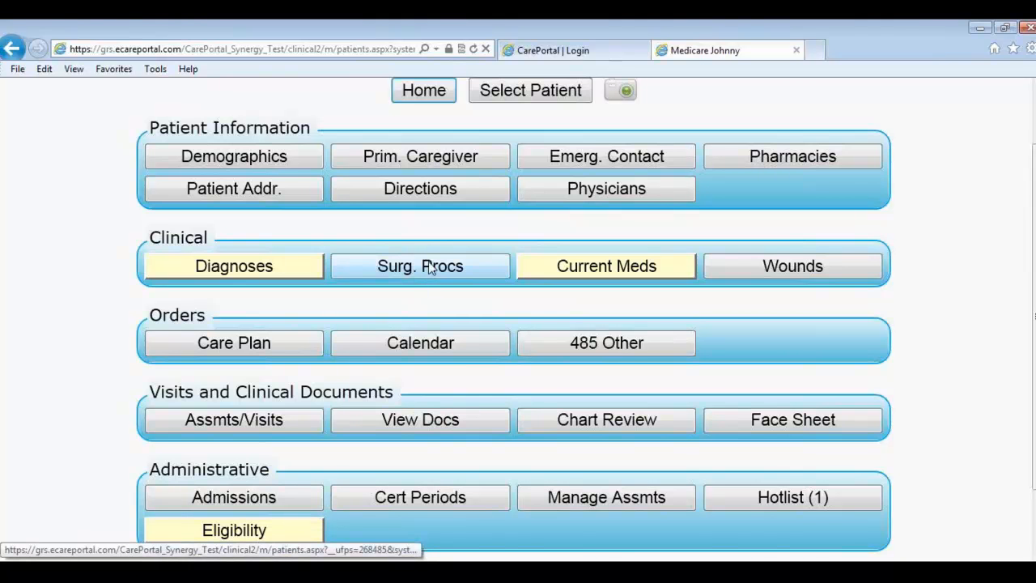
left_click(430, 102)
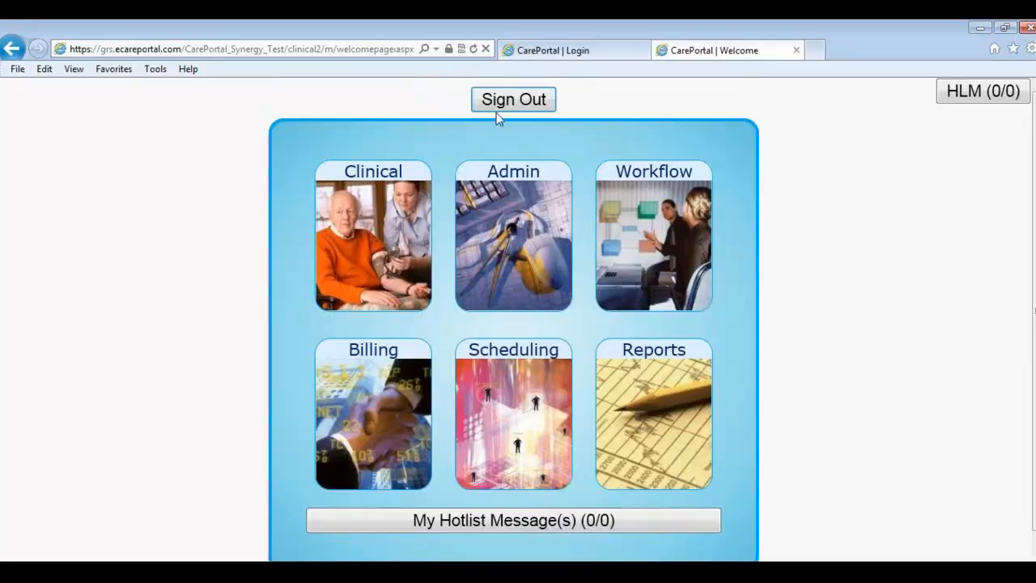
left_click(505, 105)
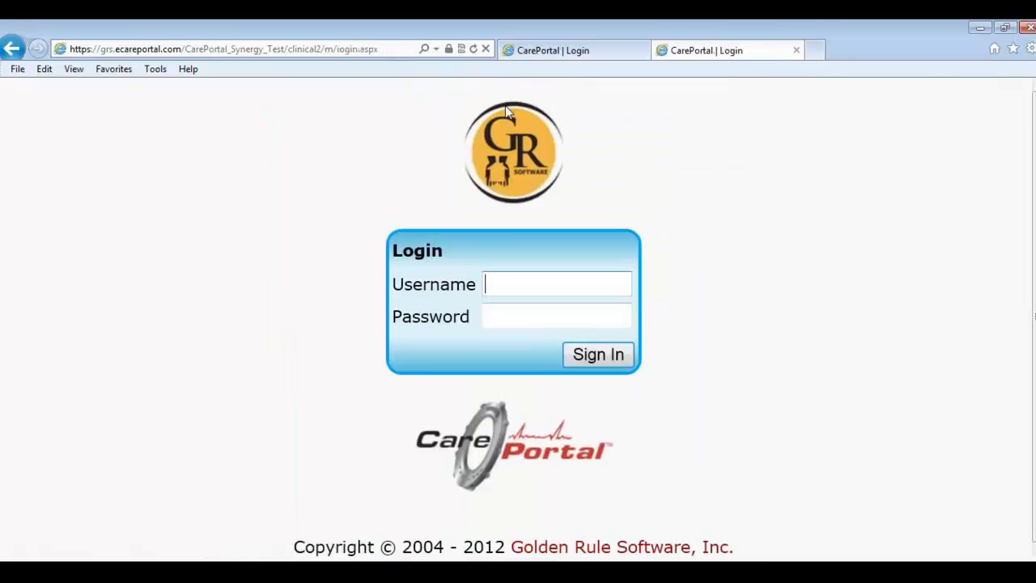
key("alt+Tab")
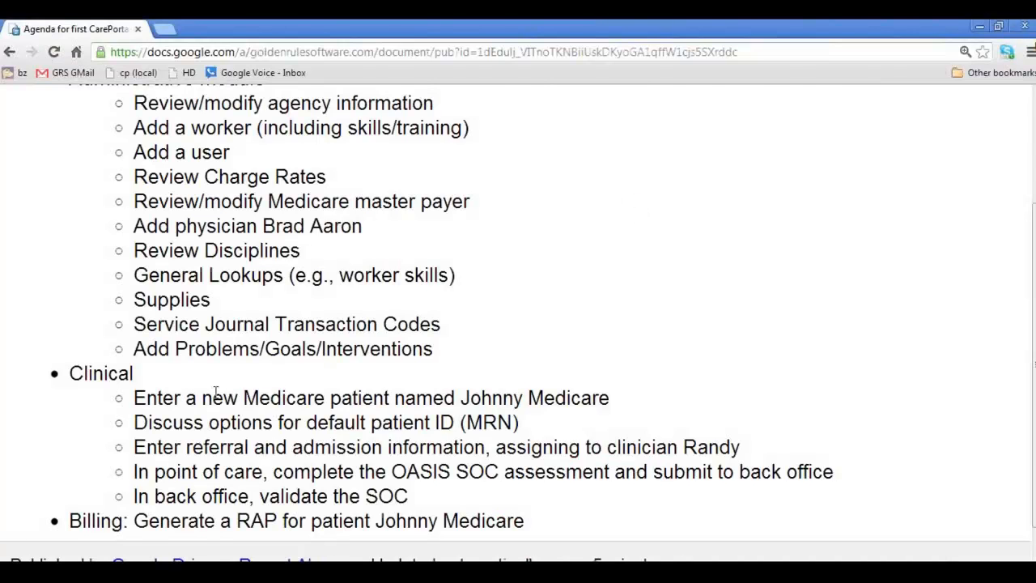
Step: Highlight 'default patient ID' and 'point of care' in the Clinical agenda items, then return to CarePortal
scroll(157, 139, "up", 3)
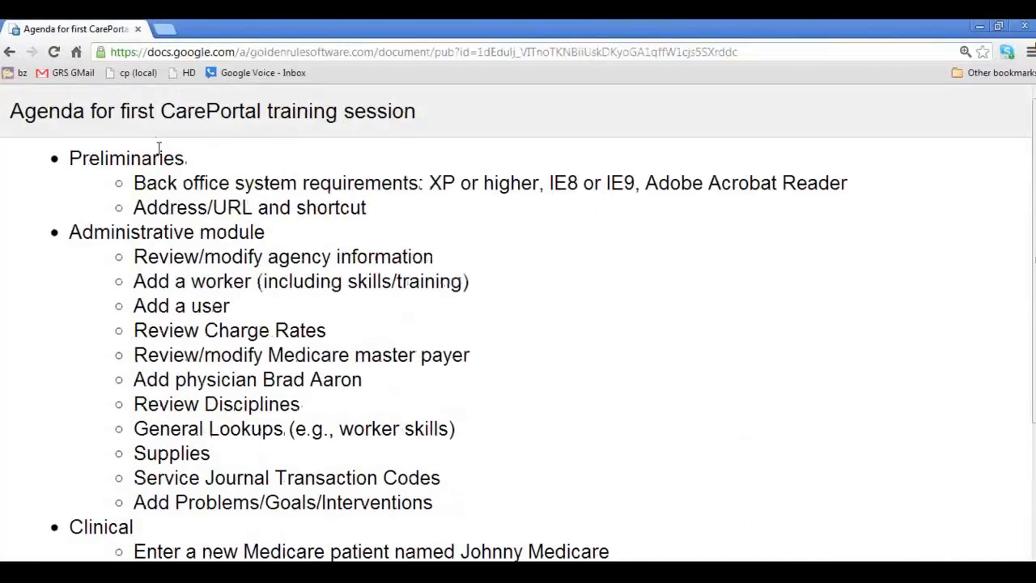
scroll(159, 272, "down", 1)
scroll(95, 450, "down", 1)
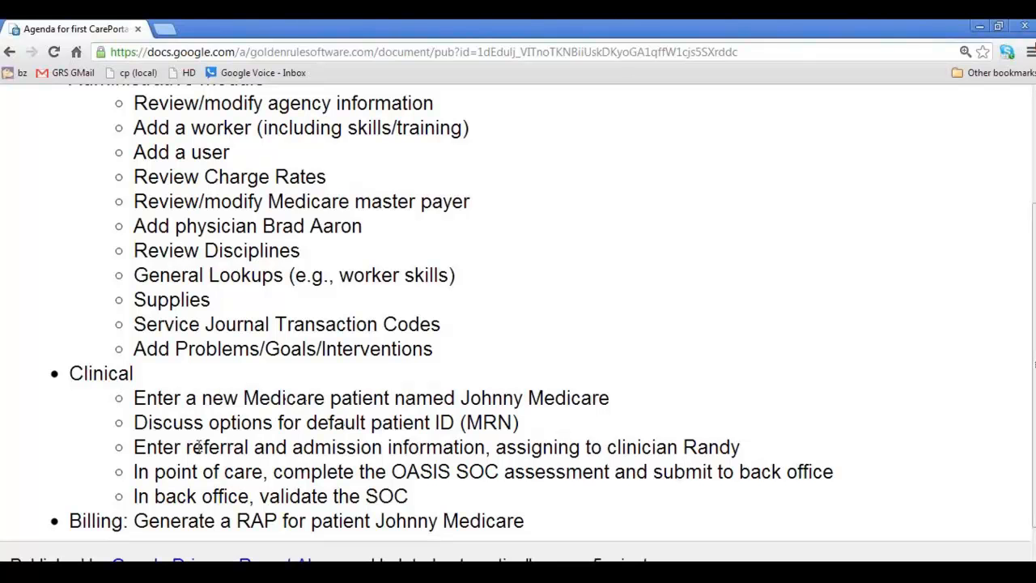
left_click_drag(293, 422, 456, 422)
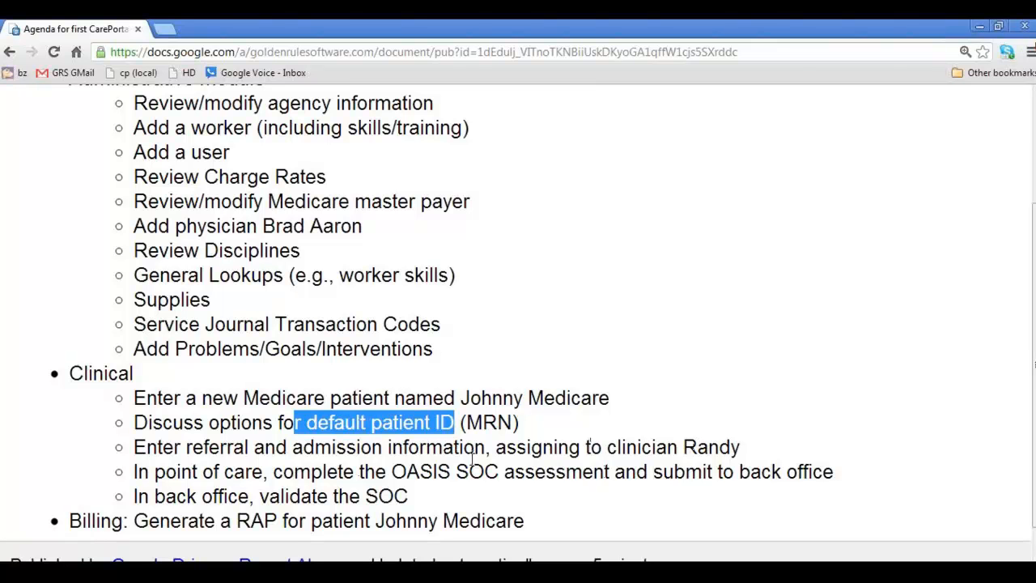
left_click(156, 475)
left_click_drag(156, 475, 265, 475)
key("alt+Tab")
Step: Log in with the user's username and password and close the urgent visit-assignment message
left_click(518, 284)
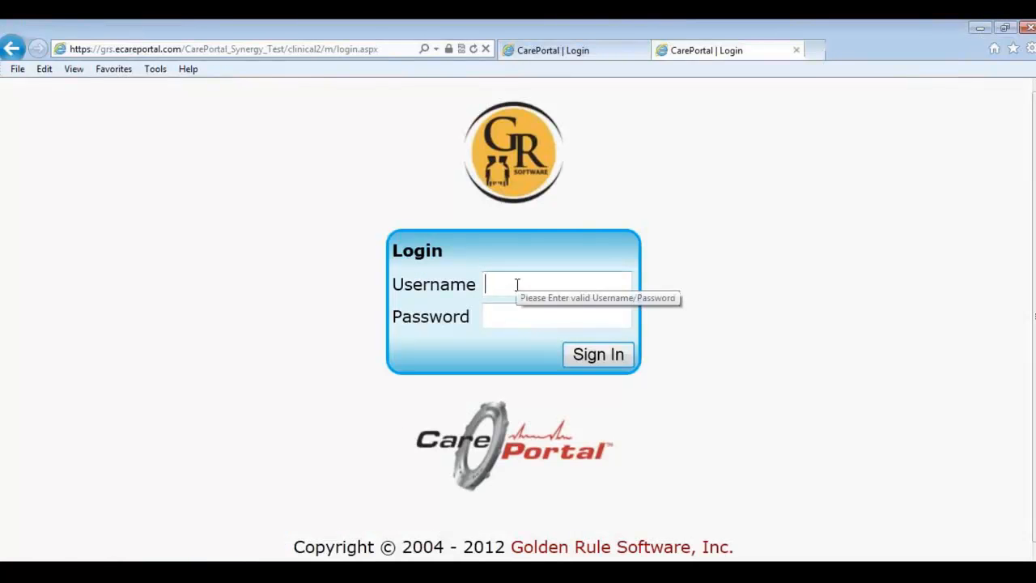
type("randy")
key("Tab")
type("***")
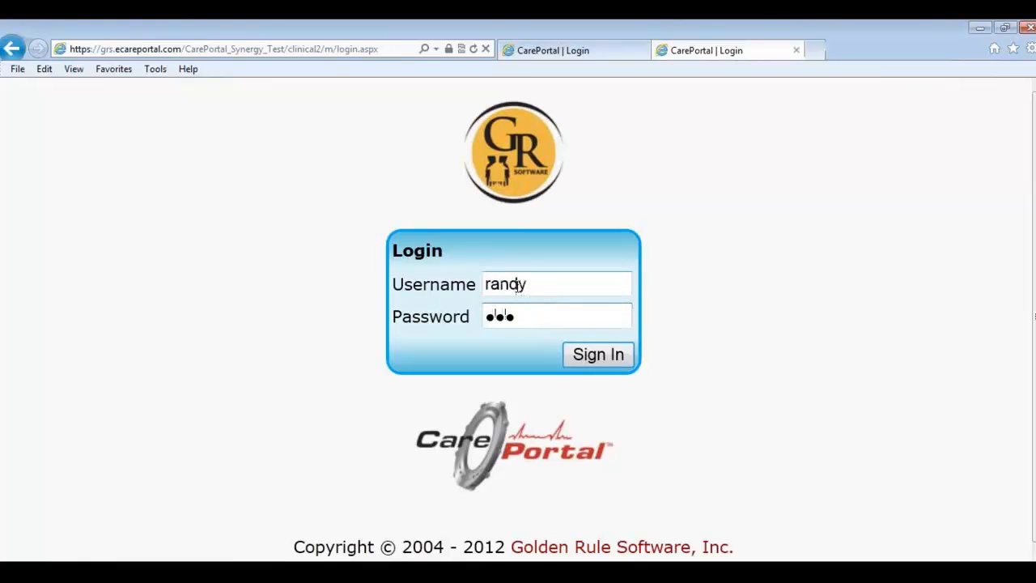
type("****")
key("Return")
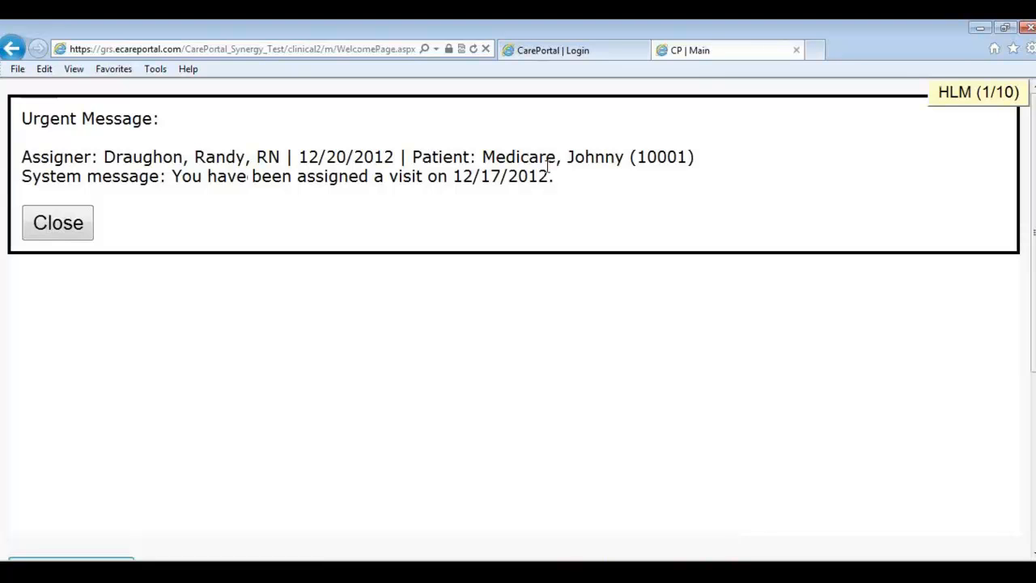
left_click(69, 230)
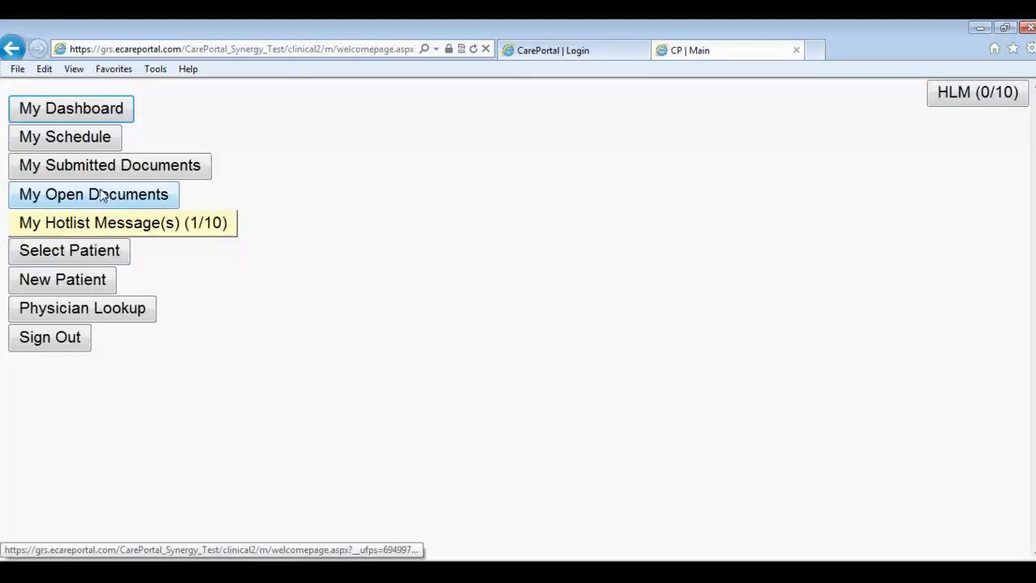
Step: Open the patient's SN Start of Care appointment on Monday the 17th from My Schedule
left_click(47, 140)
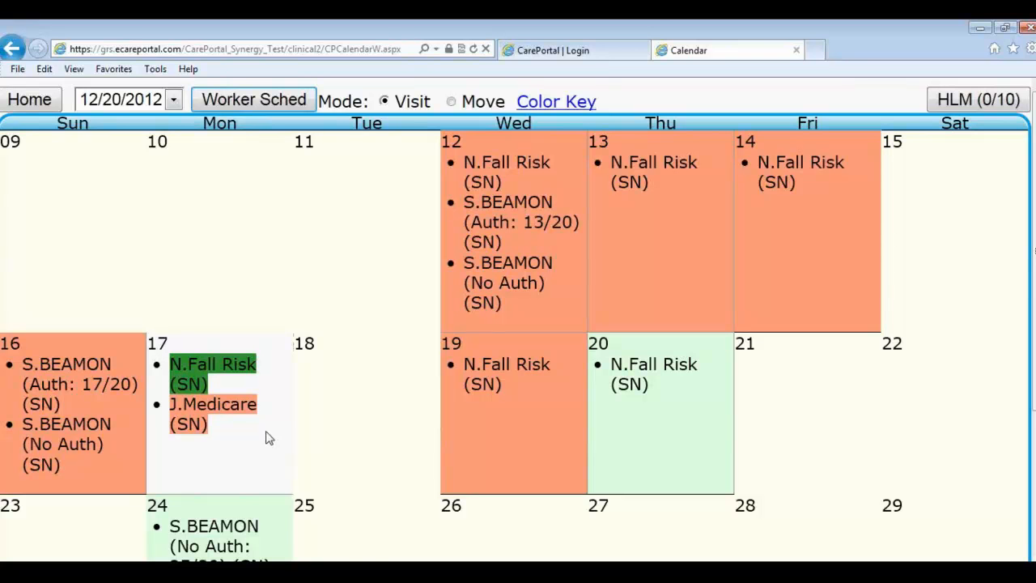
mouse_move(208, 418)
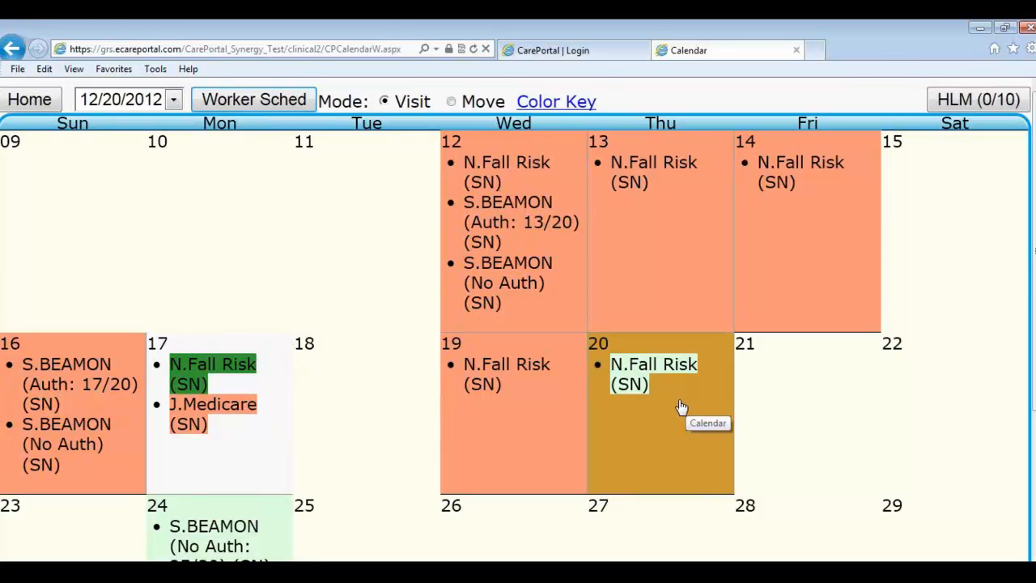
mouse_move(239, 408)
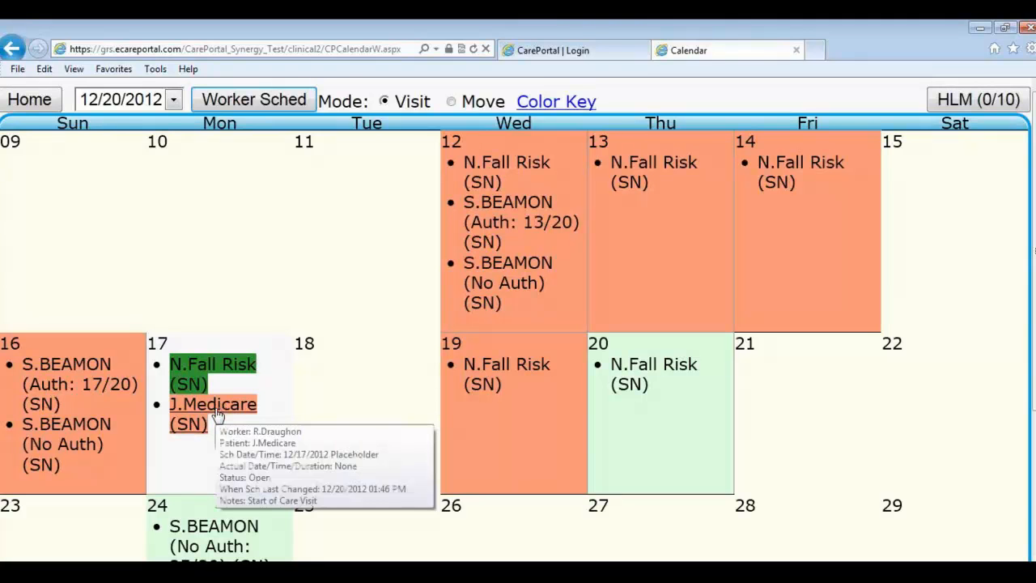
left_click(216, 414)
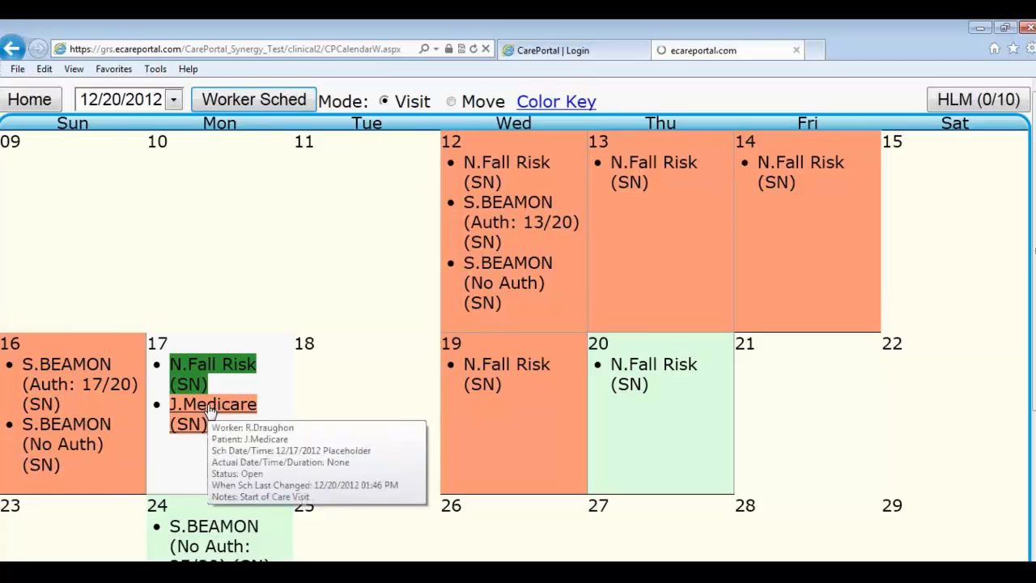
scroll(240, 398, "down", 5)
scroll(243, 400, "up", 2)
scroll(240, 399, "up", 2)
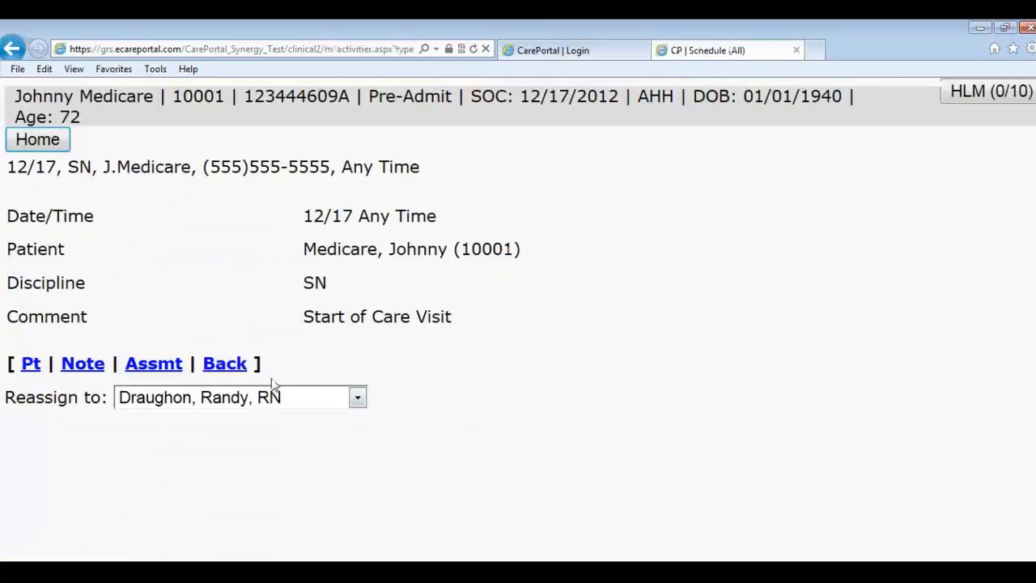
Step: Open the assessment from the Start of Care visit's Assmt link
left_click_drag(313, 315, 451, 318)
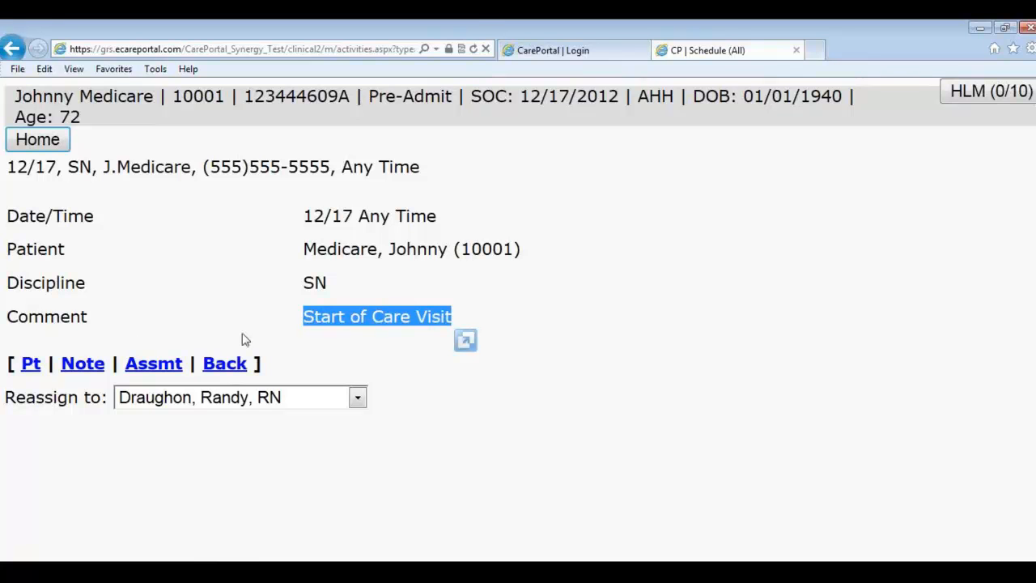
left_click(366, 311)
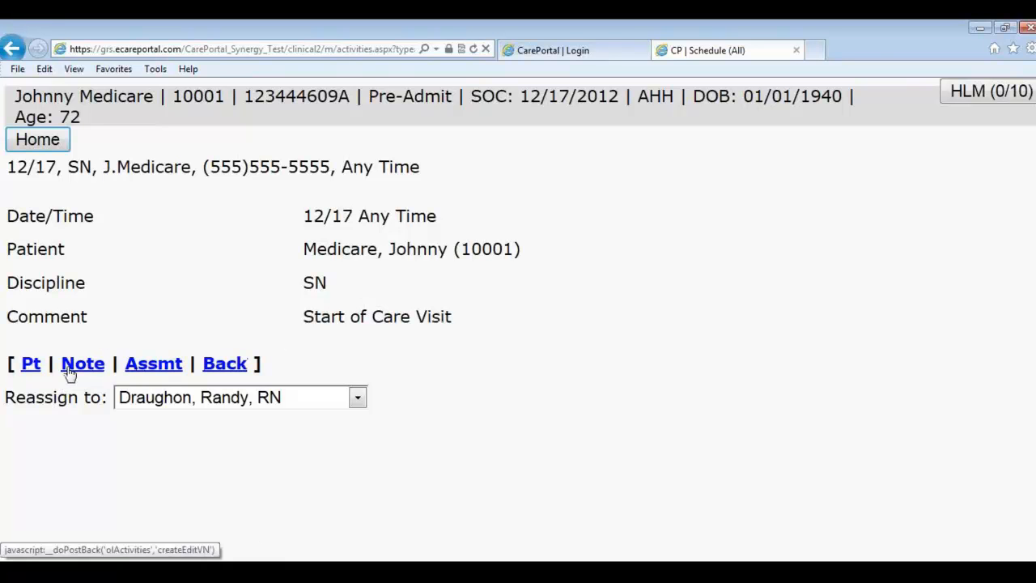
left_click(154, 366)
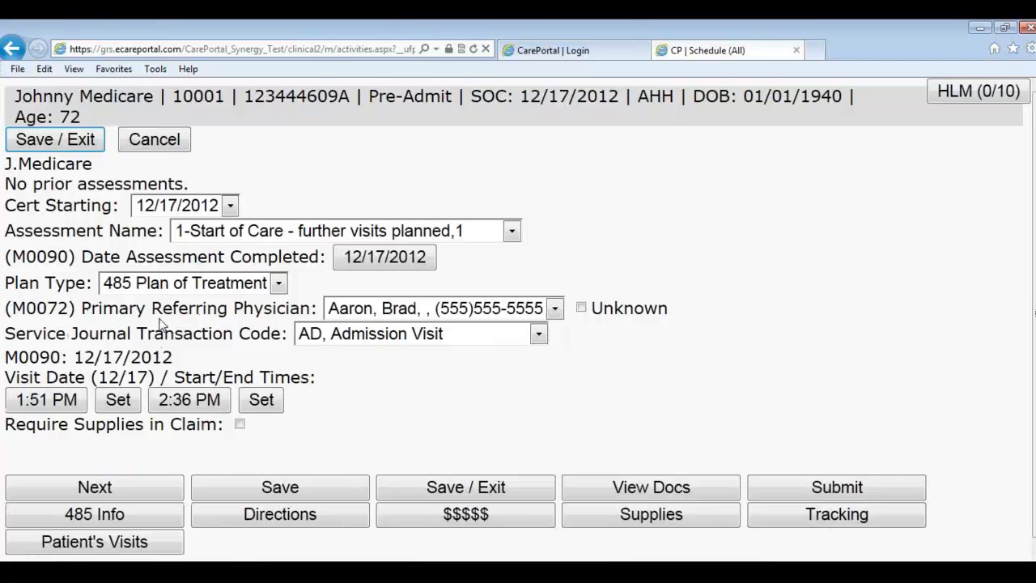
Step: Leave the referring physician unchanged and keep '1-Start of Care - further visits planned' as assessment name
left_click(392, 310)
left_click(391, 311)
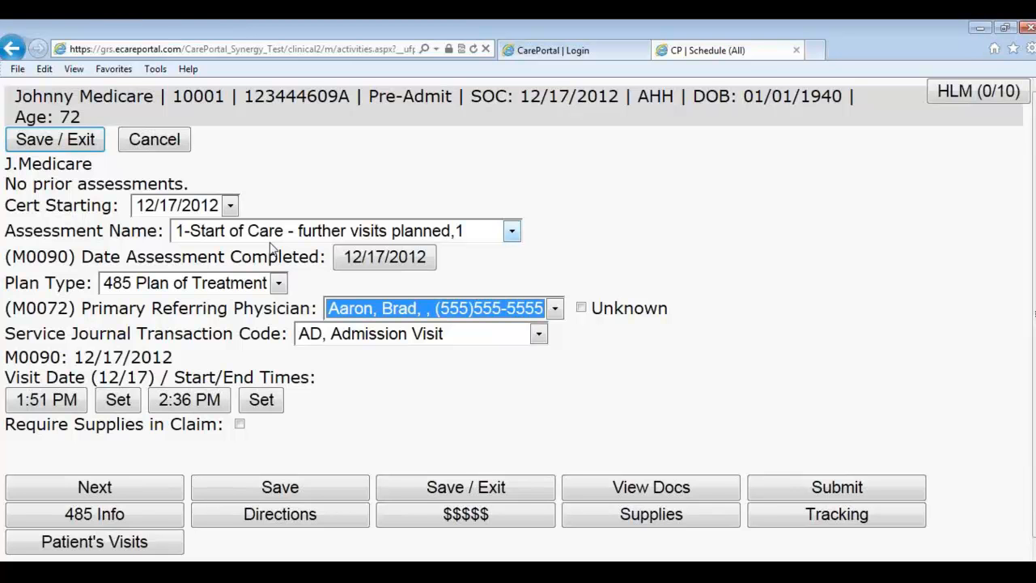
left_click(275, 232)
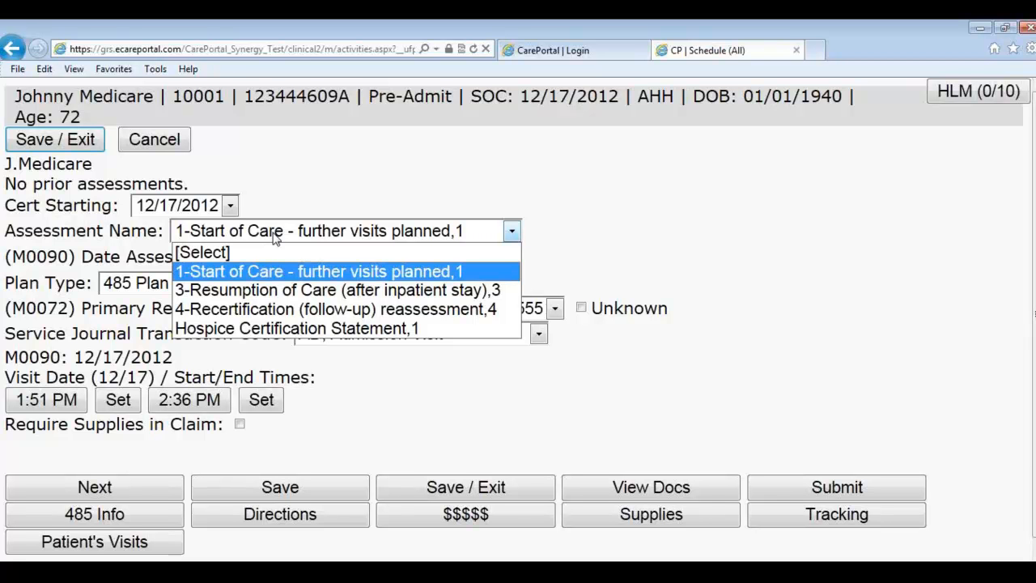
left_click(262, 272)
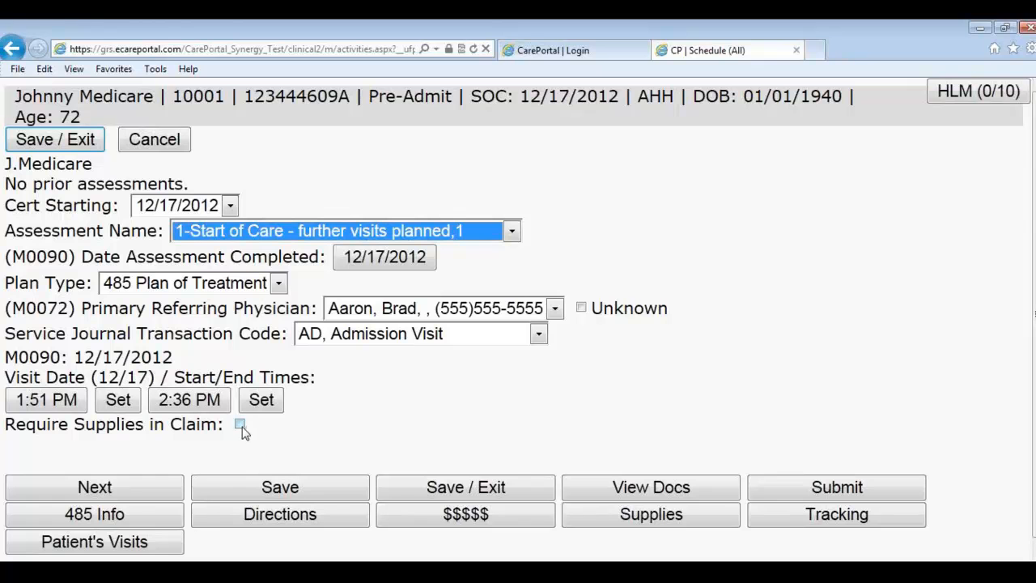
Step: Advance to Homebound Status and check Dyspnea (SOB) with minimal exertion
left_click(154, 486)
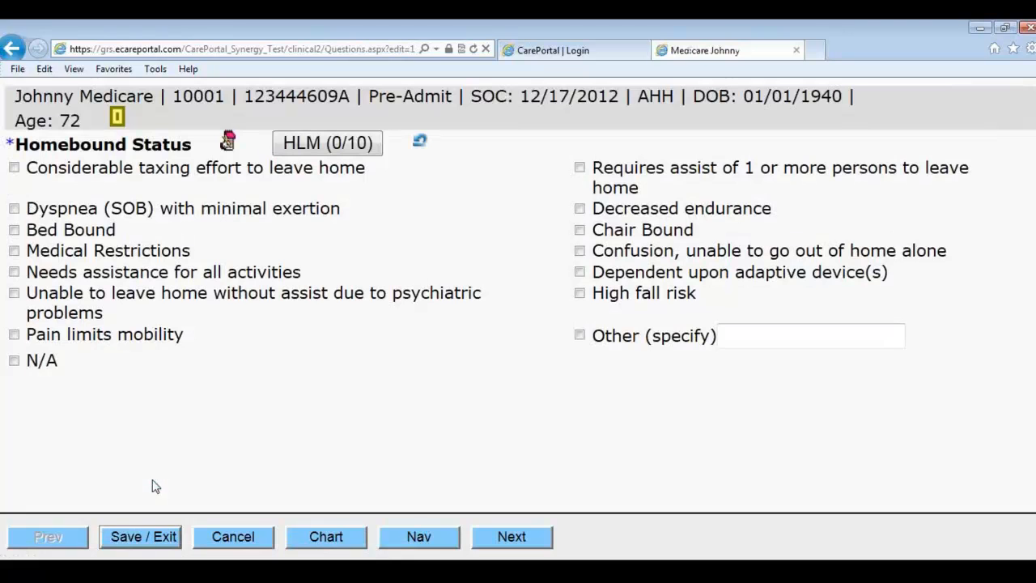
left_click(170, 215)
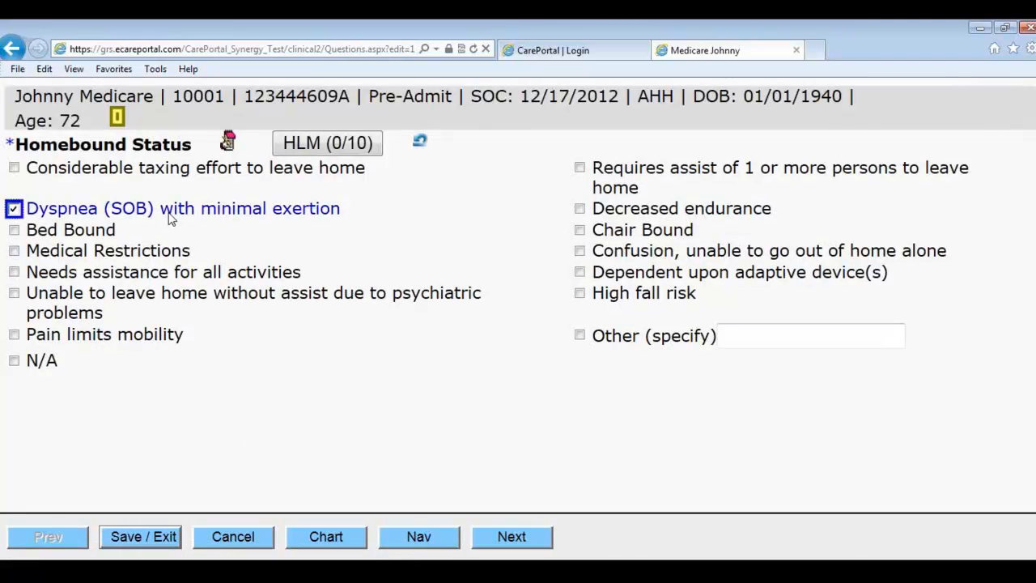
left_click(522, 540)
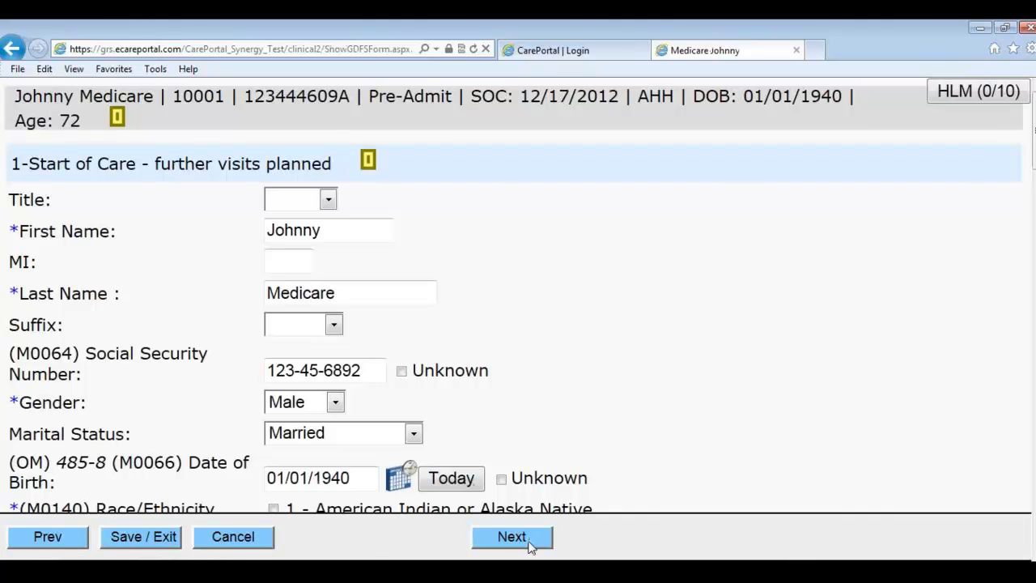
left_click(85, 542)
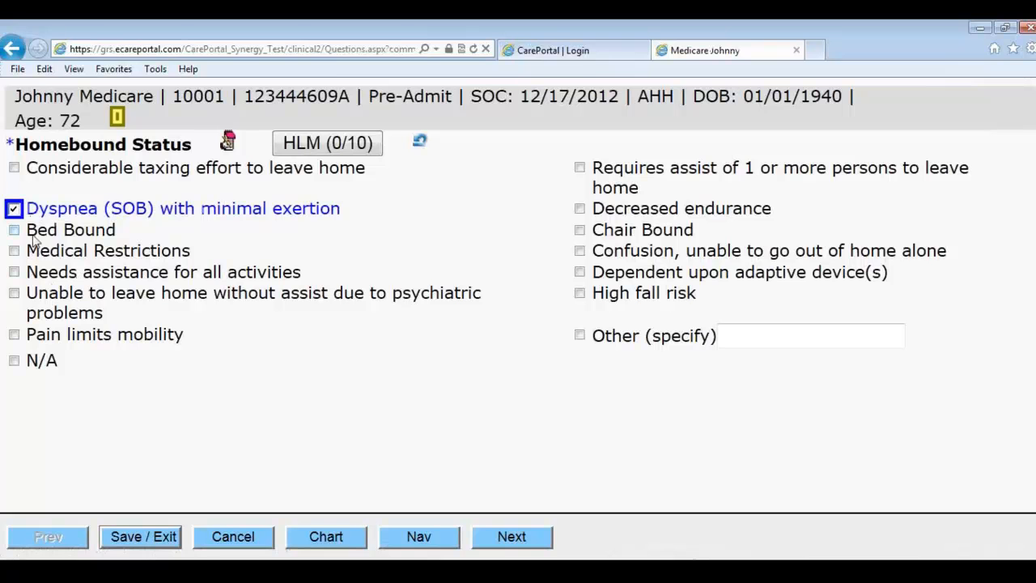
Step: Replace Dyspnea with Considerable taxing effort to leave home as the only homebound reason
left_click(14, 210)
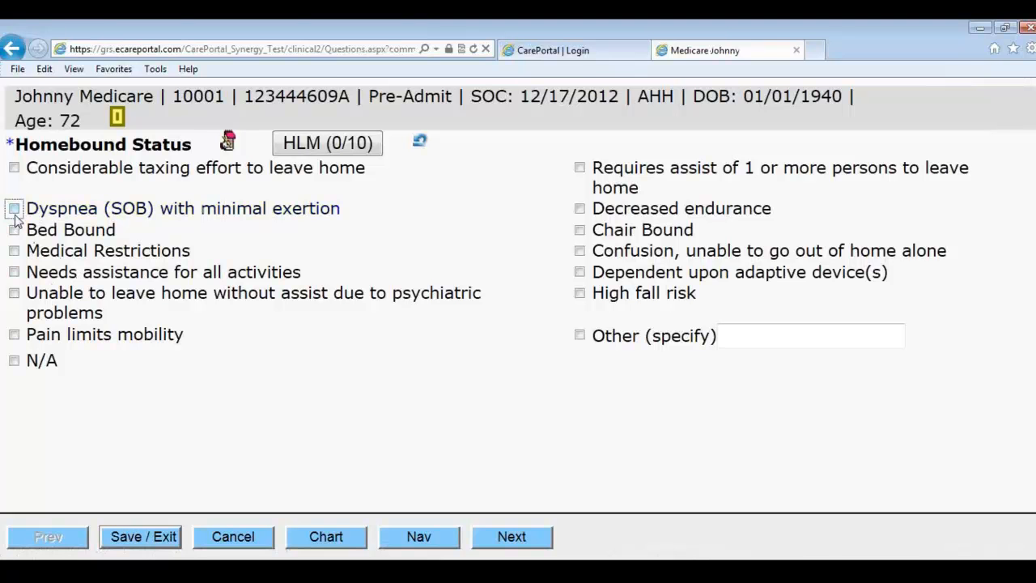
left_click(15, 168)
left_click(497, 536)
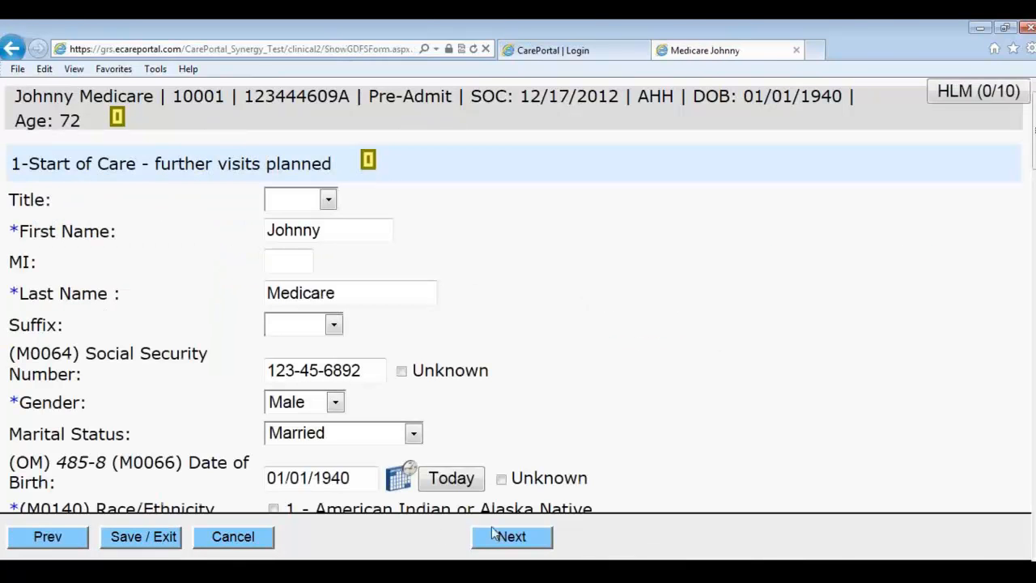
left_click(84, 538)
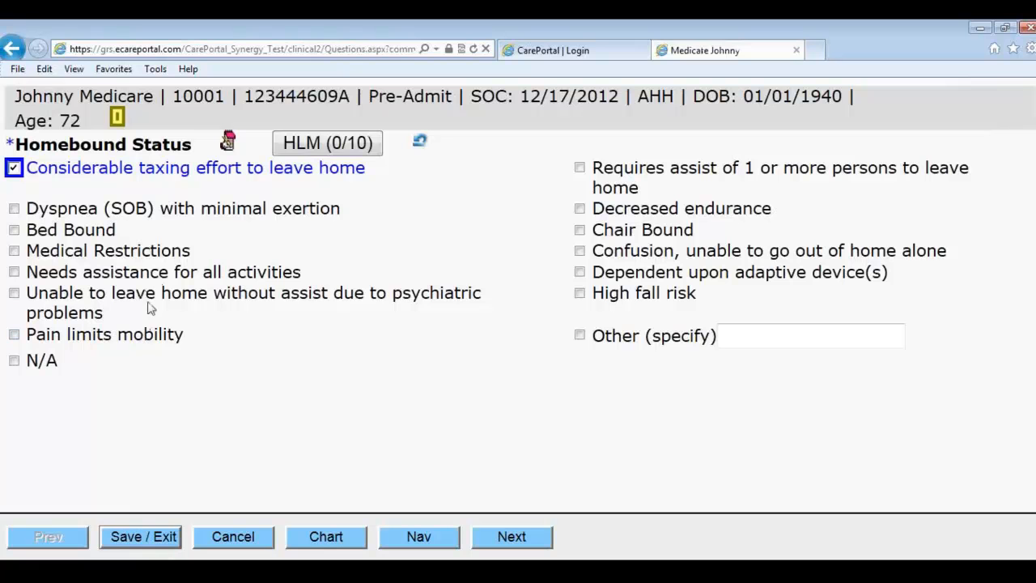
left_click(421, 143)
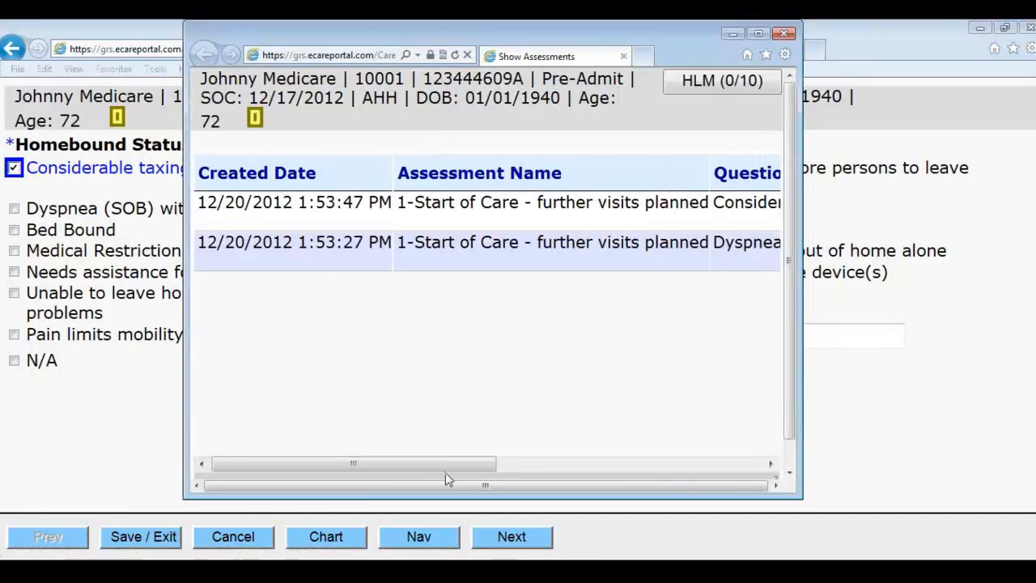
left_click_drag(446, 461, 654, 462)
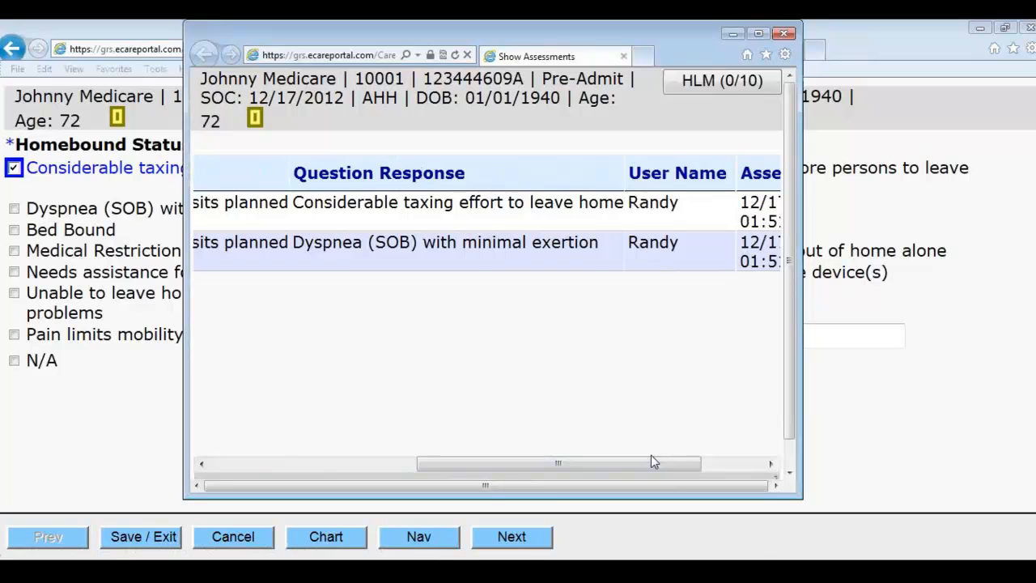
left_click(785, 35)
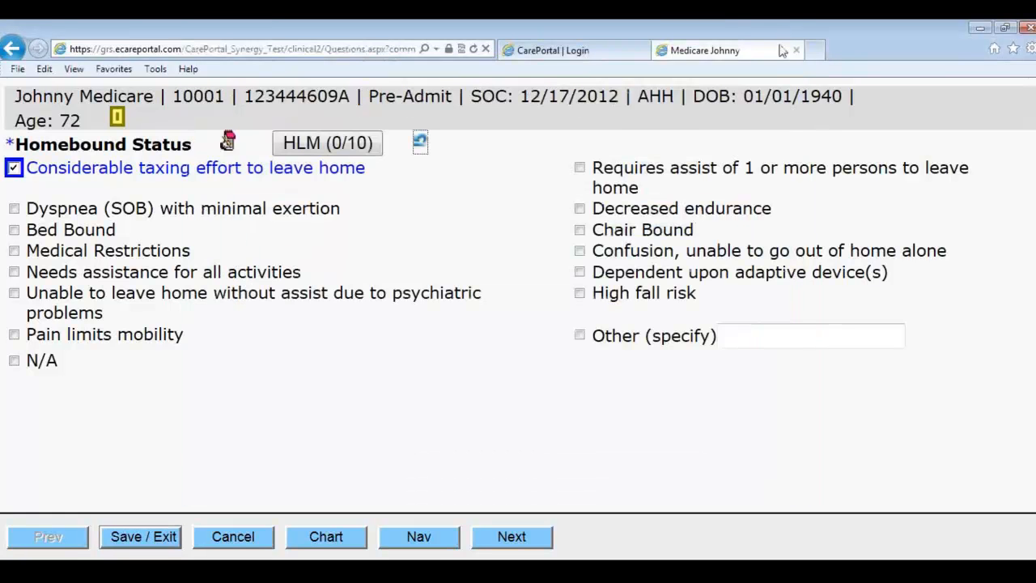
left_click(420, 144)
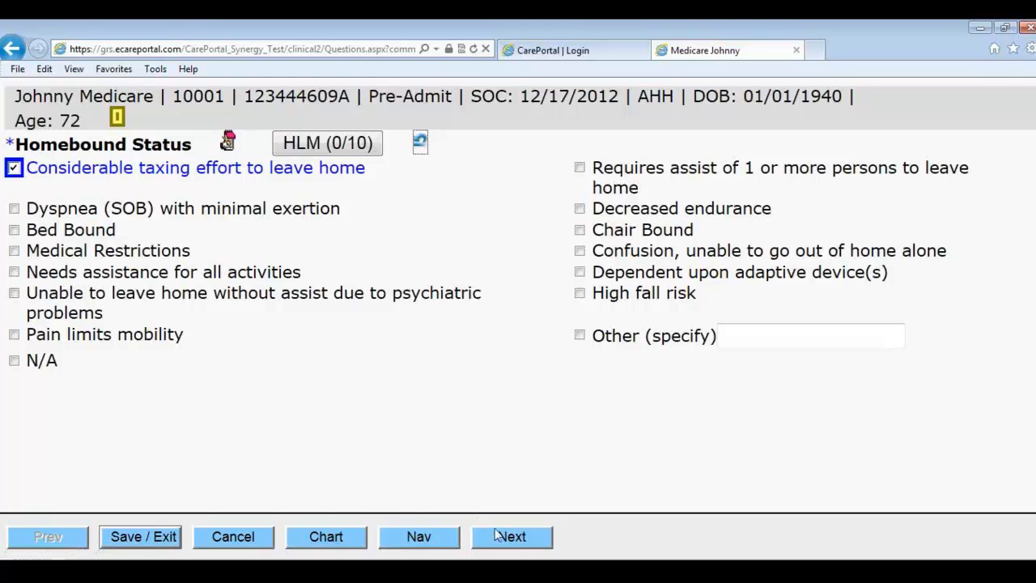
Step: Change the race/ethnicity answer from Unknown to 6 - White
left_click(513, 537)
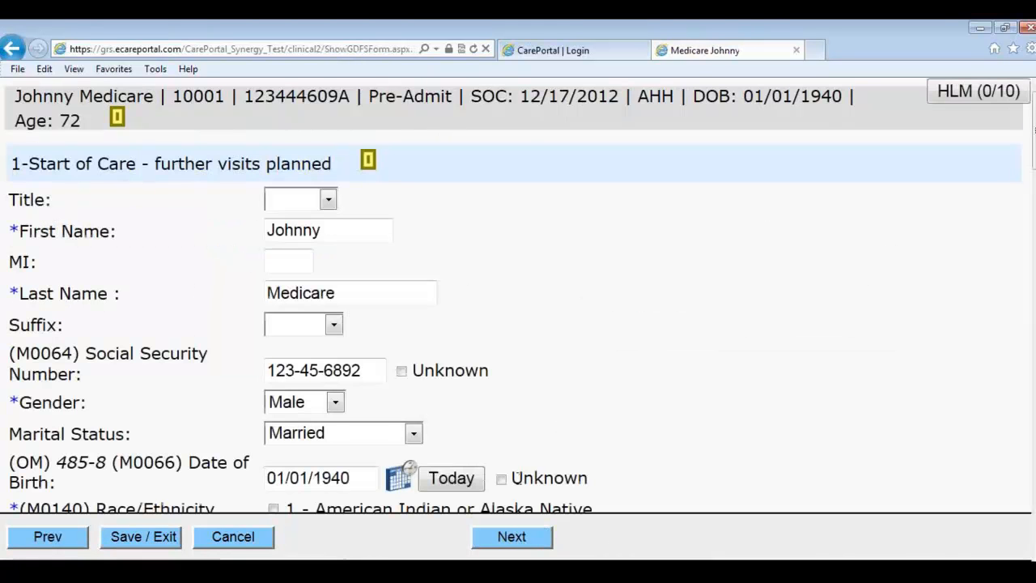
scroll(514, 418, "down", 3)
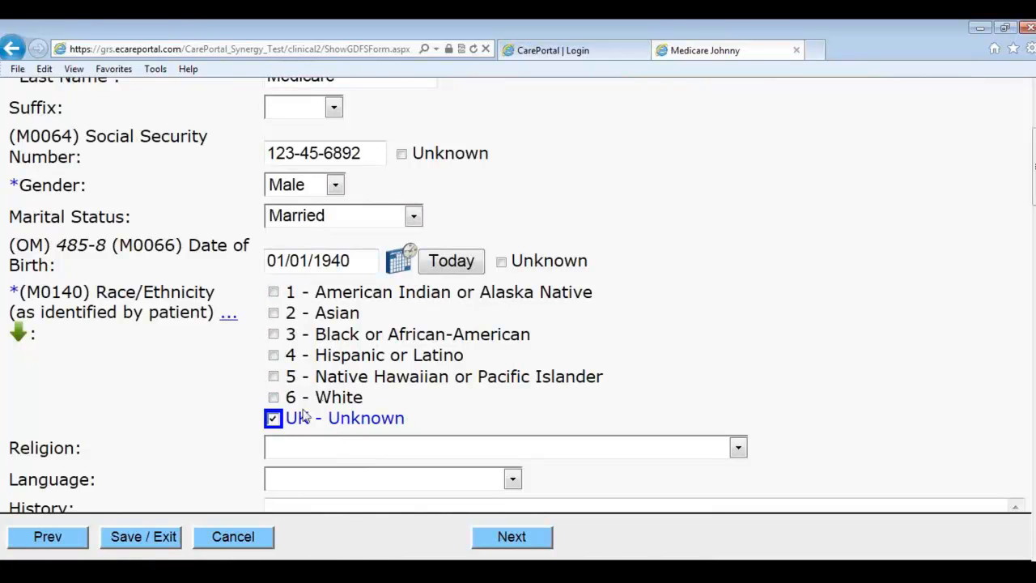
left_click(274, 417)
left_click(274, 396)
left_click(516, 539)
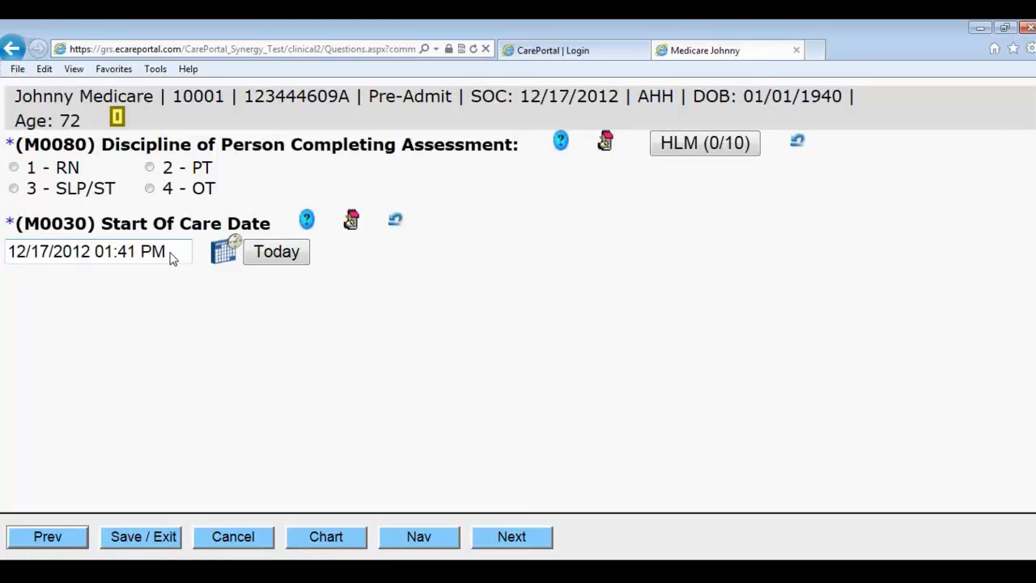
Step: Set the assessor discipline to RN and choose Butterfield's as the patient's pharmacy
left_click(66, 171)
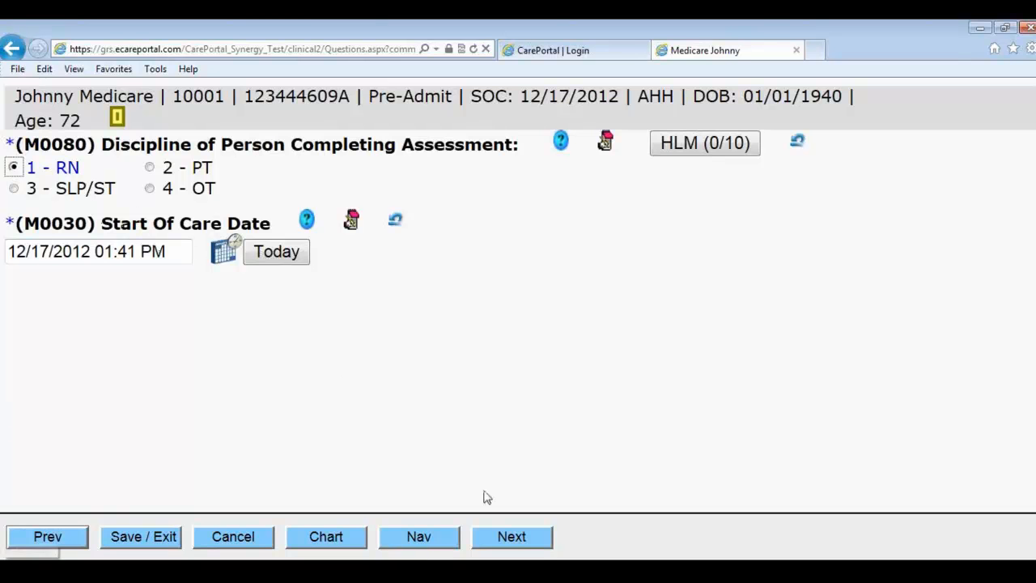
left_click(534, 549)
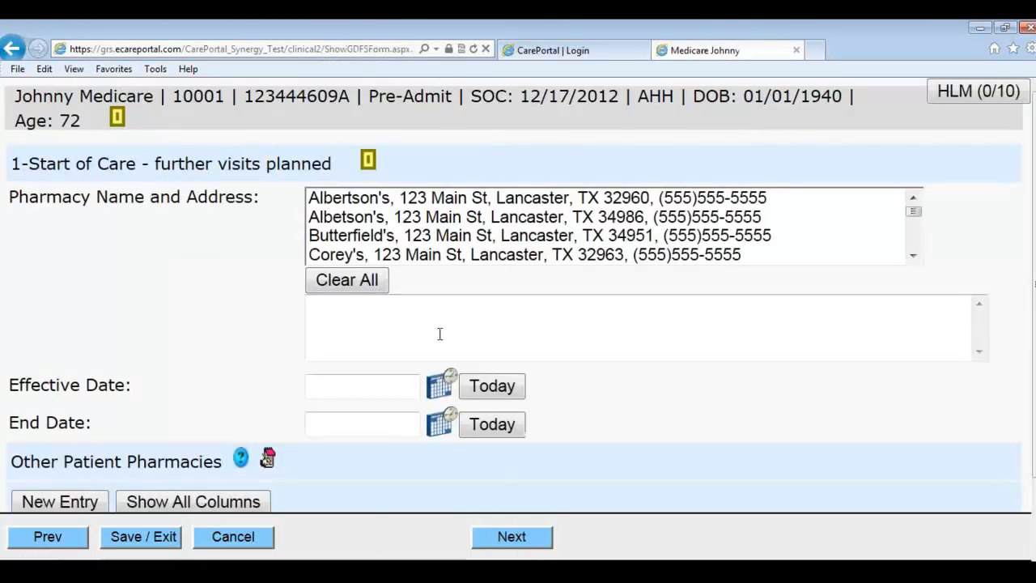
left_click(423, 235)
scroll(461, 311, "down", 1)
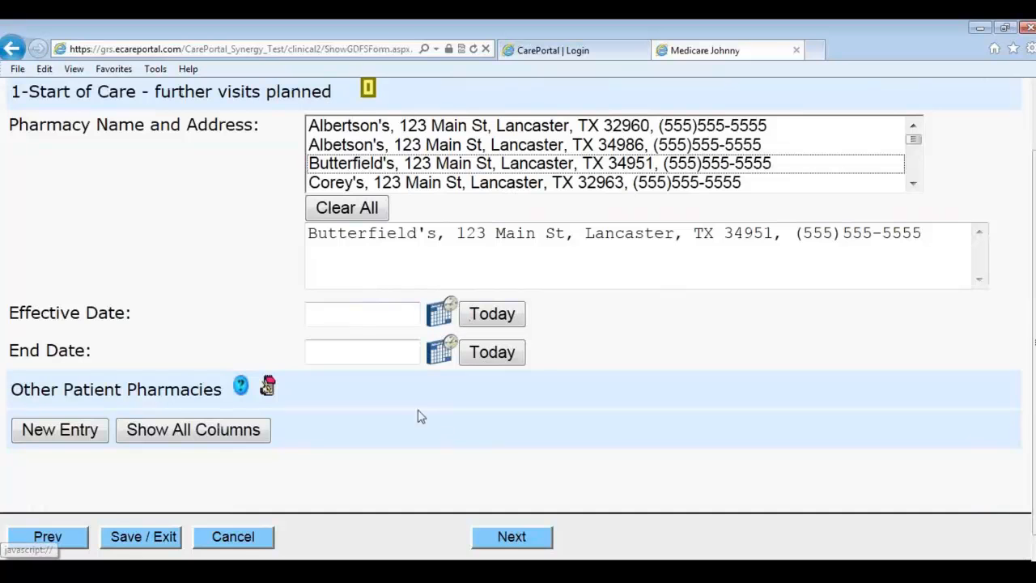
left_click(518, 540)
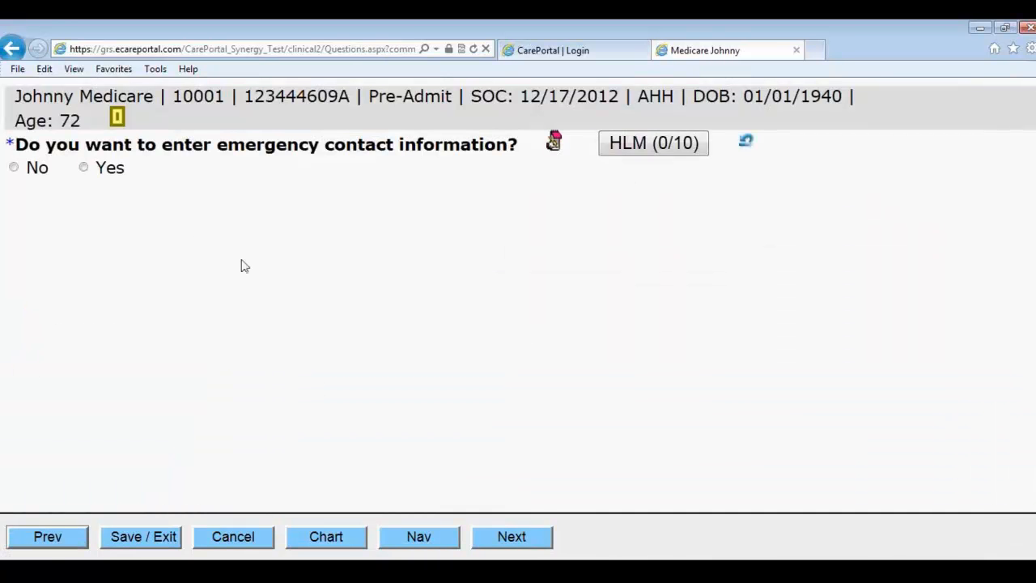
Step: Answer No to emergency contact entry and set the M0102 ordered start of care date to December 1
left_click(36, 170)
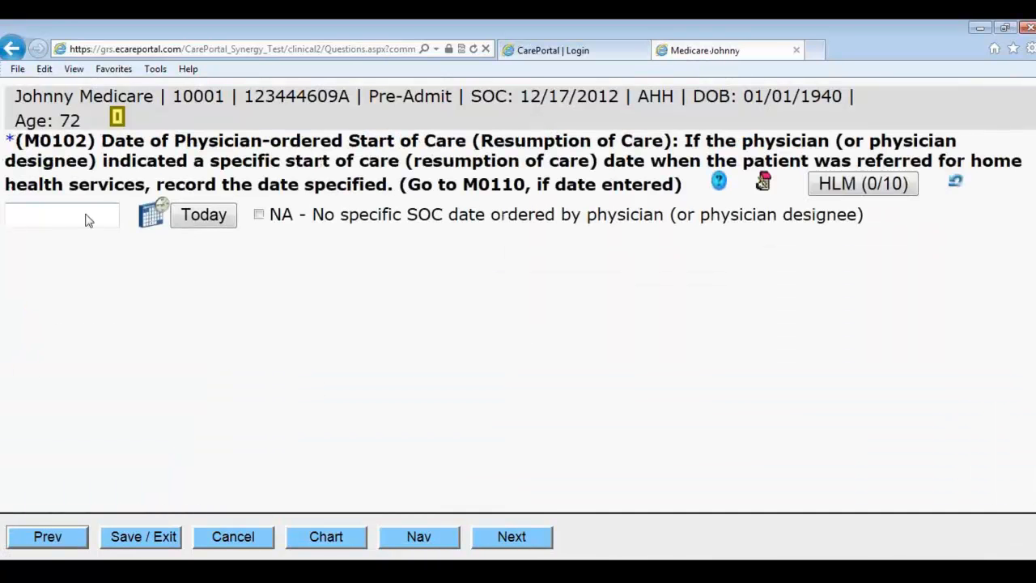
left_click(151, 213)
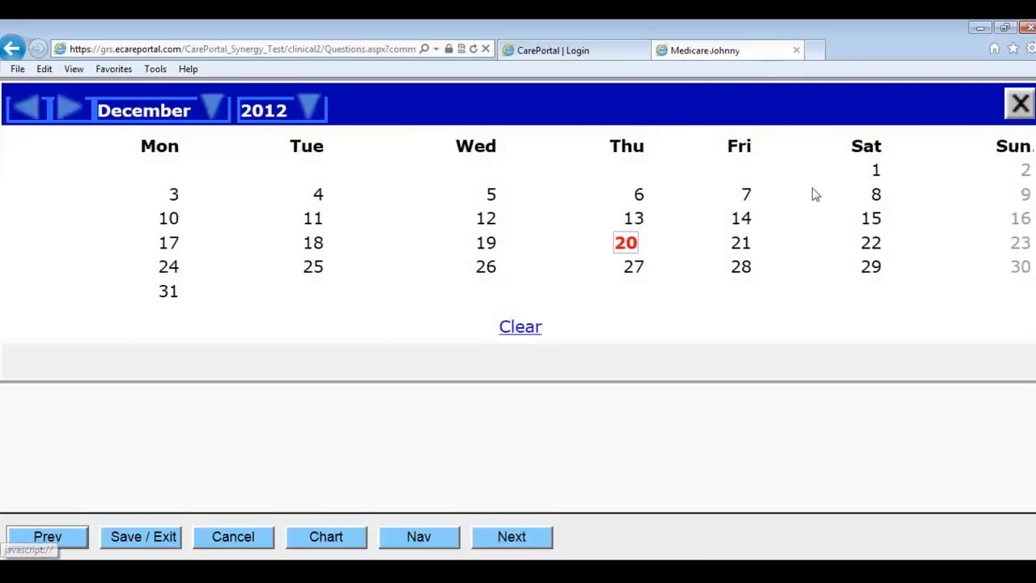
left_click(876, 172)
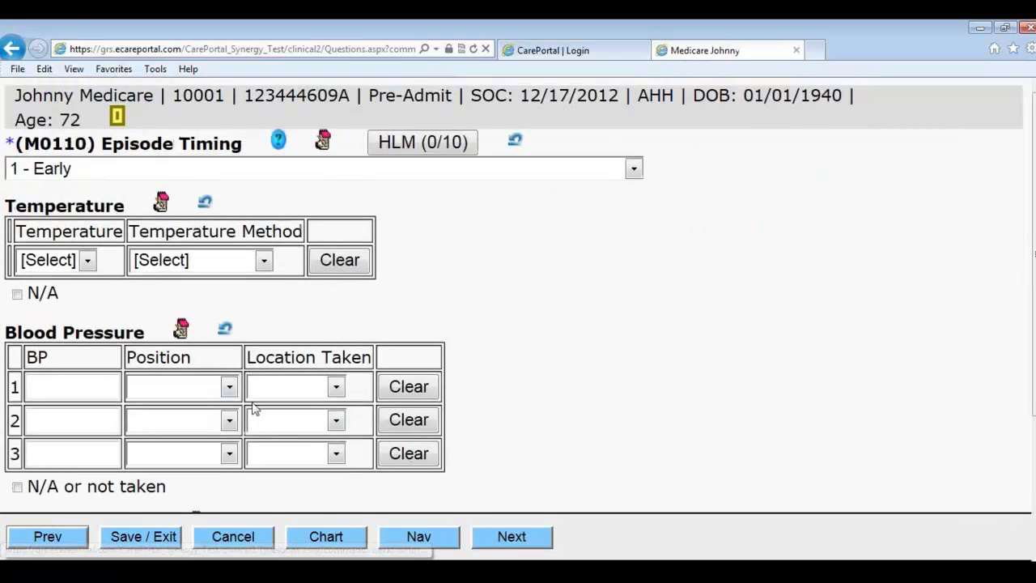
Step: Record a temperature of 98.6 taken orally
left_click(86, 267)
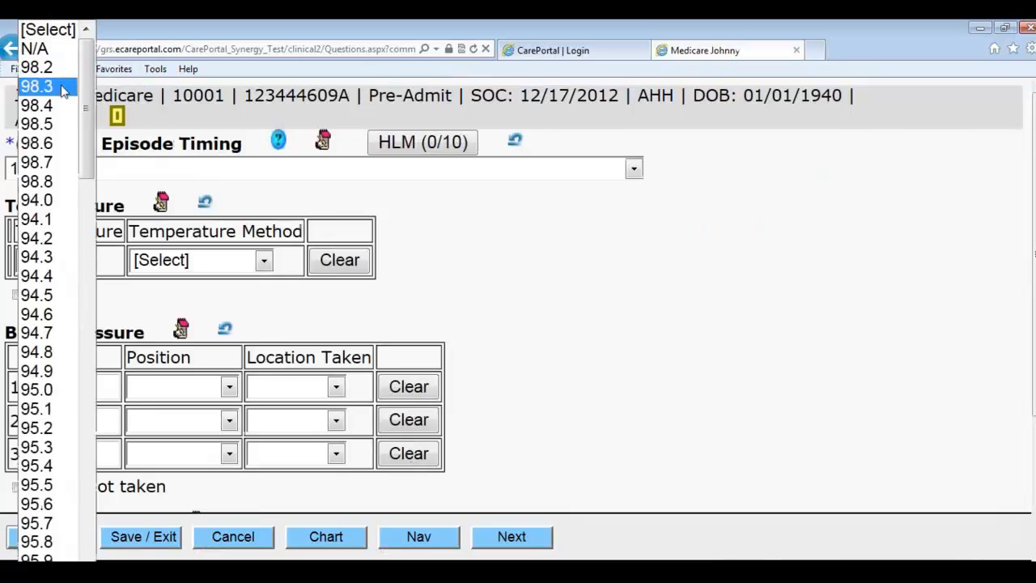
left_click(40, 143)
left_click(174, 260)
left_click(178, 320)
Step: Mark blood pressure and respiration rate as not taken
left_click(92, 380)
scroll(121, 368, "down", 3)
left_click(17, 342)
left_click(17, 468)
left_click(227, 243)
left_click(228, 241)
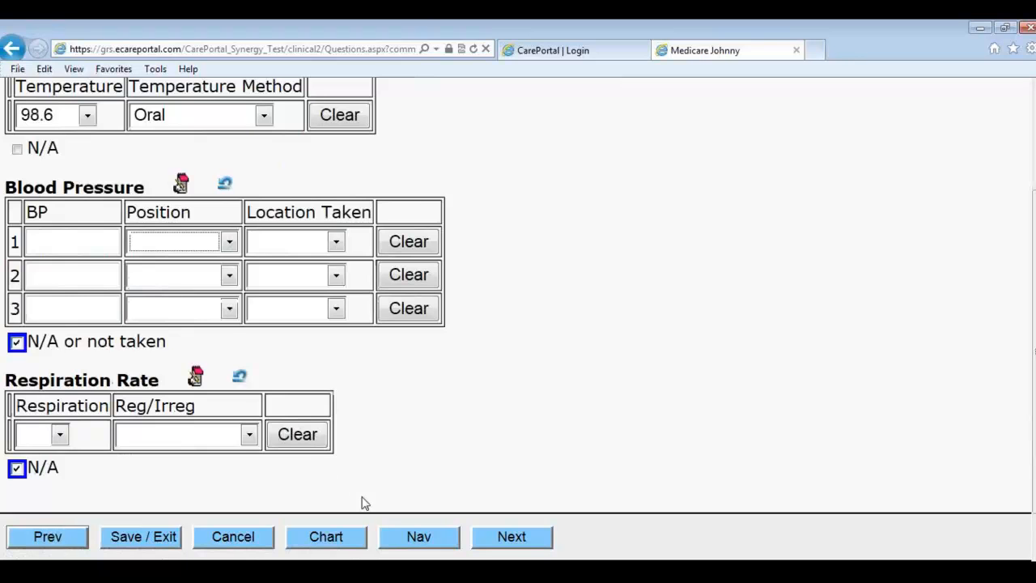
left_click(60, 437)
left_click(187, 509)
left_click(500, 542)
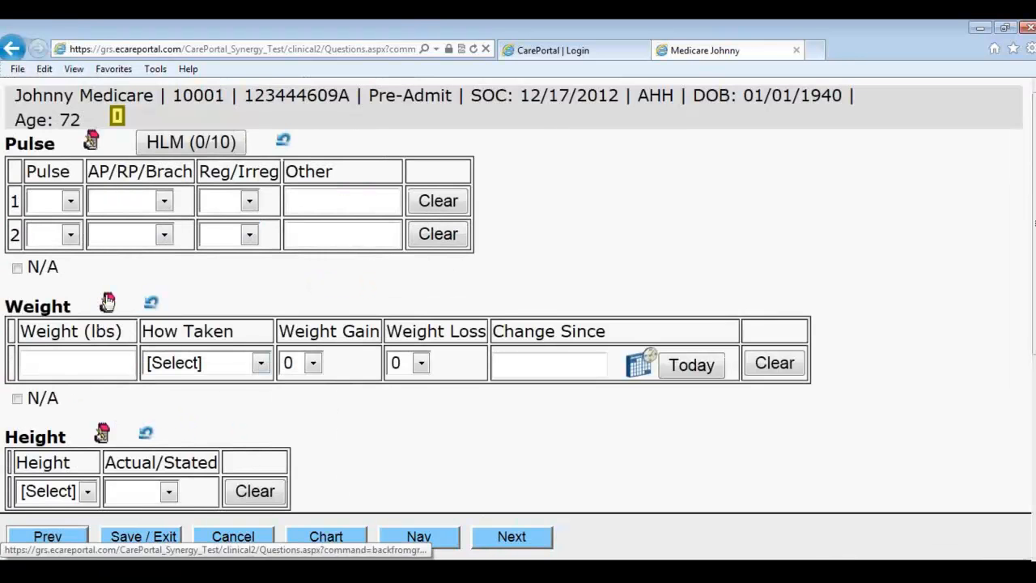
Step: Record a pulse of 53 at the RP site, regular
left_click(71, 233)
left_click(57, 202)
left_click(163, 200)
left_click(112, 257)
left_click(248, 201)
left_click(218, 239)
Step: Mark weight, height and abdominal girth N/A and choose traditional Medicare as payment source
scroll(103, 417, "down", 1)
left_click(18, 327)
left_click(30, 451)
scroll(75, 414, "down", 2)
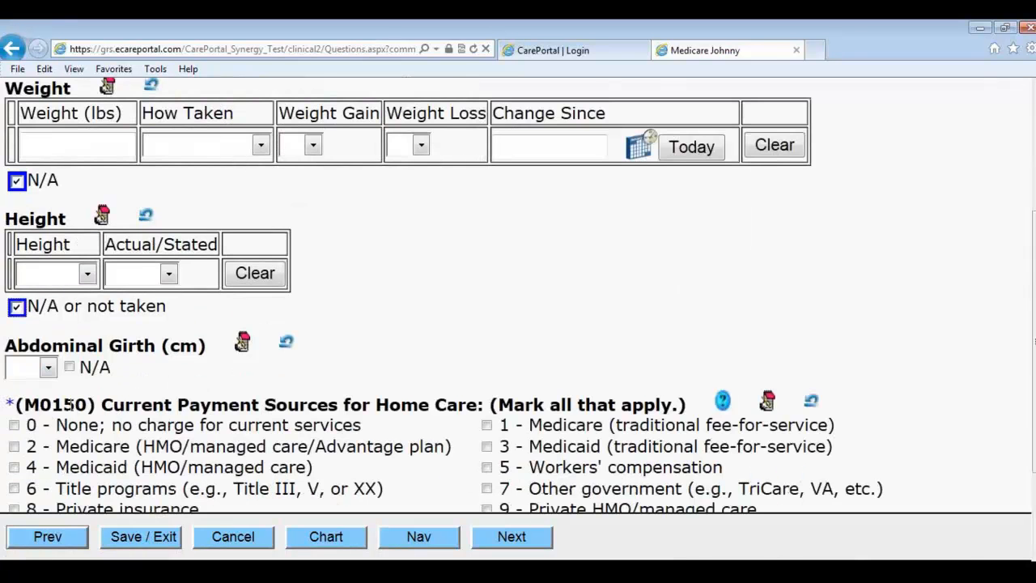
left_click(70, 365)
scroll(127, 392, "down", 2)
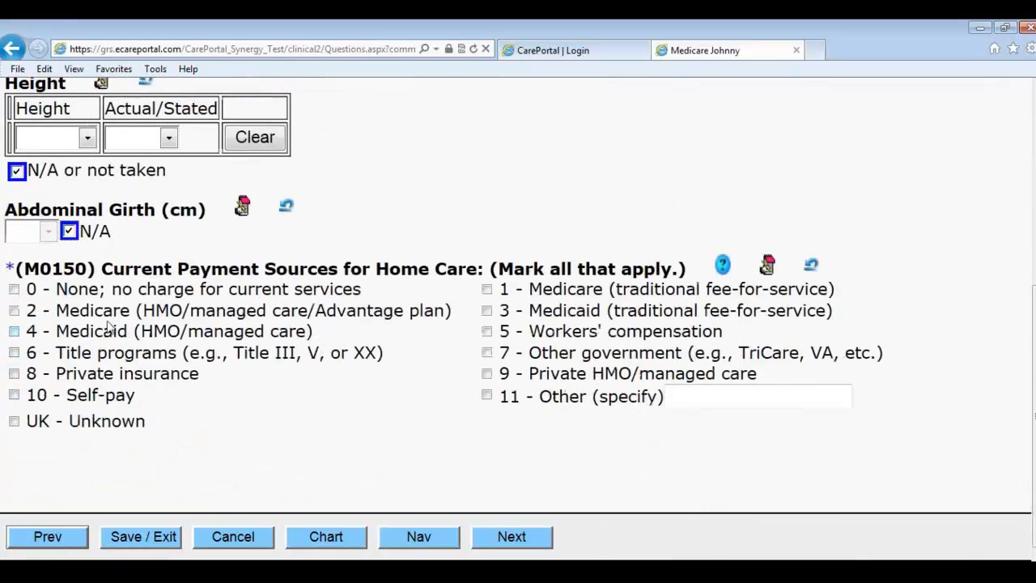
left_click(594, 293)
left_click(526, 536)
Step: Check short-stay acute hospital under M1000 and mark the discharge date NA
left_click(153, 236)
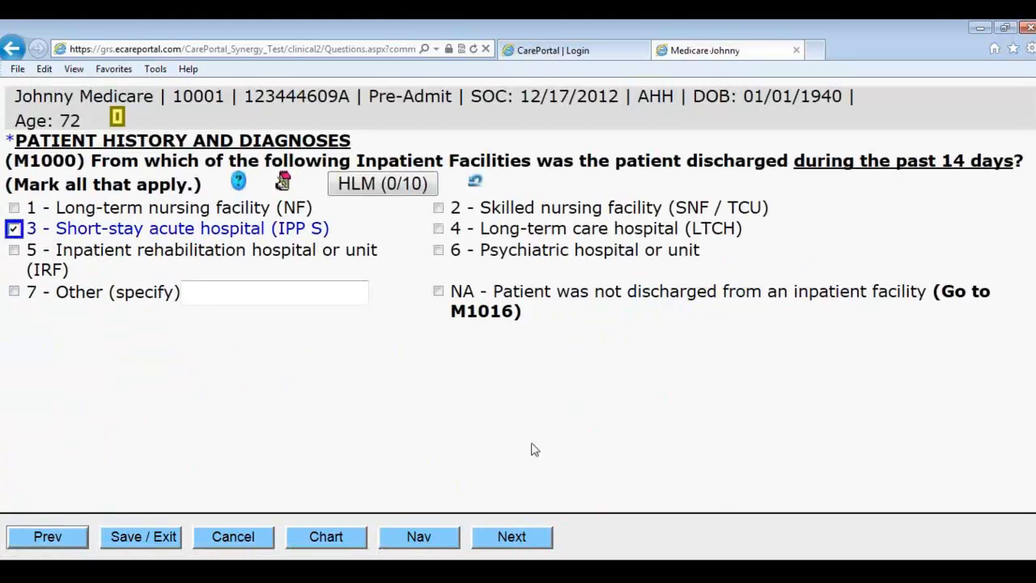
left_click(509, 536)
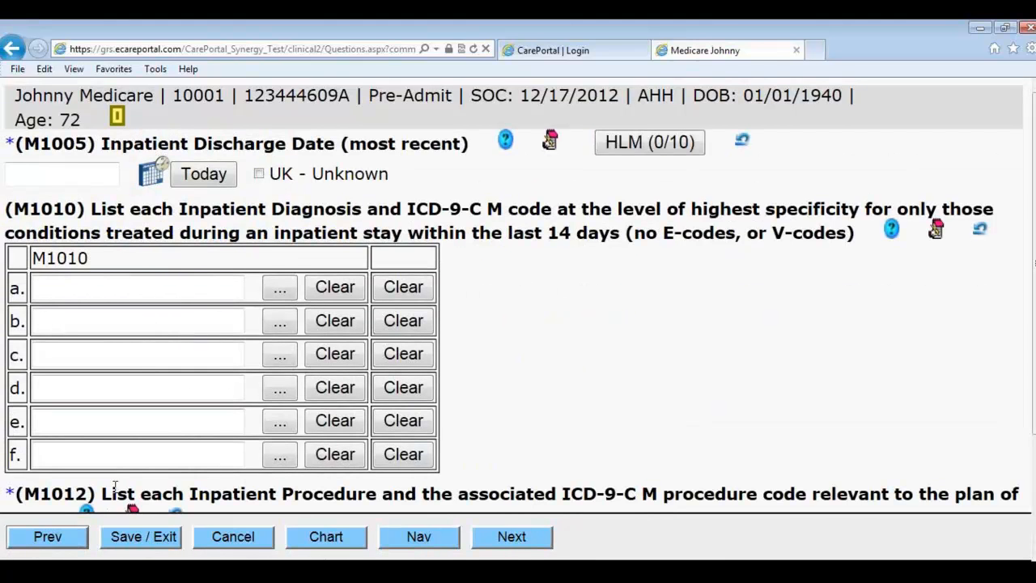
left_click(84, 534)
left_click(459, 304)
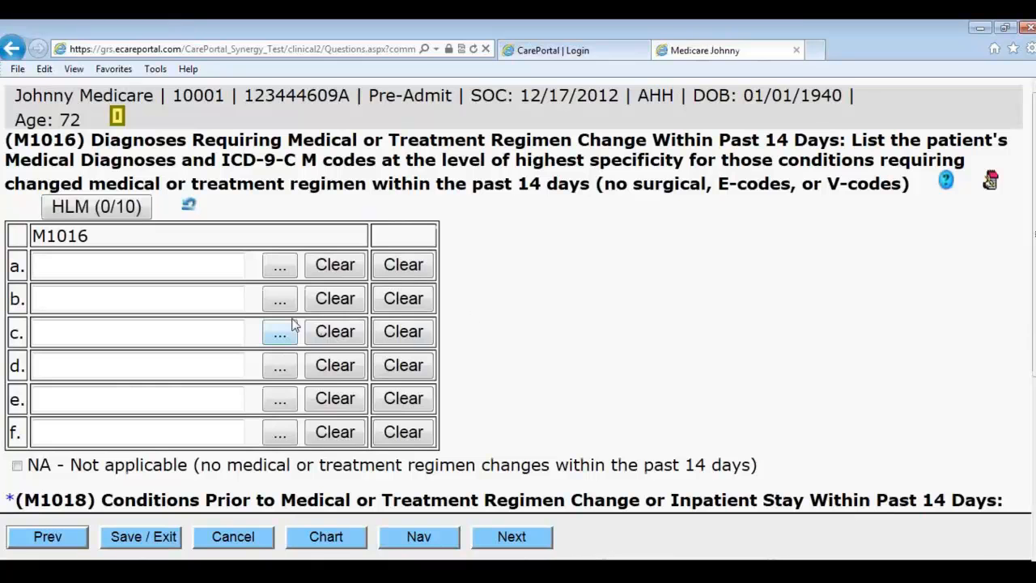
Step: Look up code 428 and fill M1016 row a with 428.0 CHF NOS
left_click(280, 269)
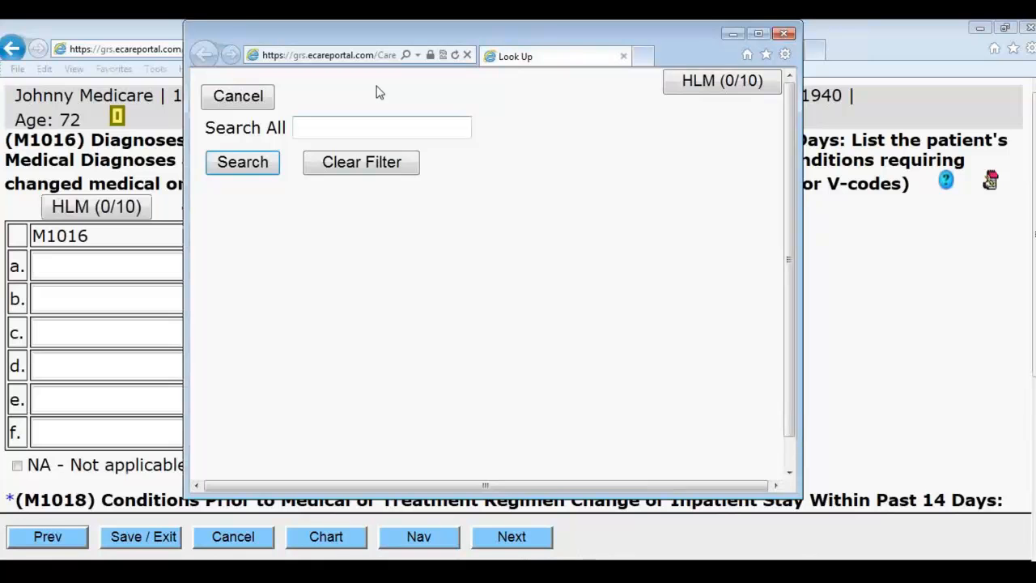
type("428")
left_click(242, 163)
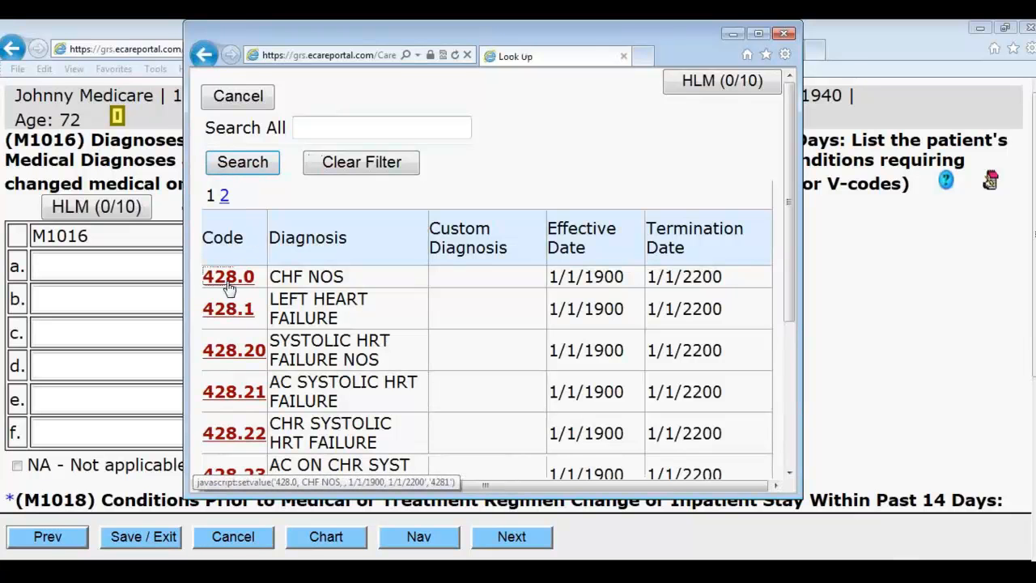
left_click(231, 277)
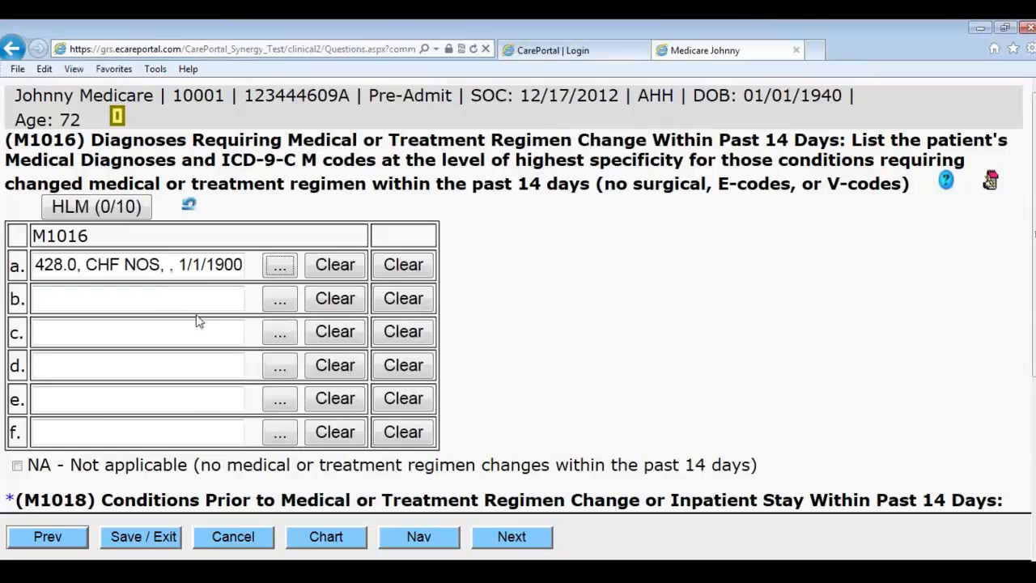
Step: Tick memory loss requiring supervision (option 6) under M1018
scroll(398, 417, "down", 3)
scroll(231, 454, "down", 3)
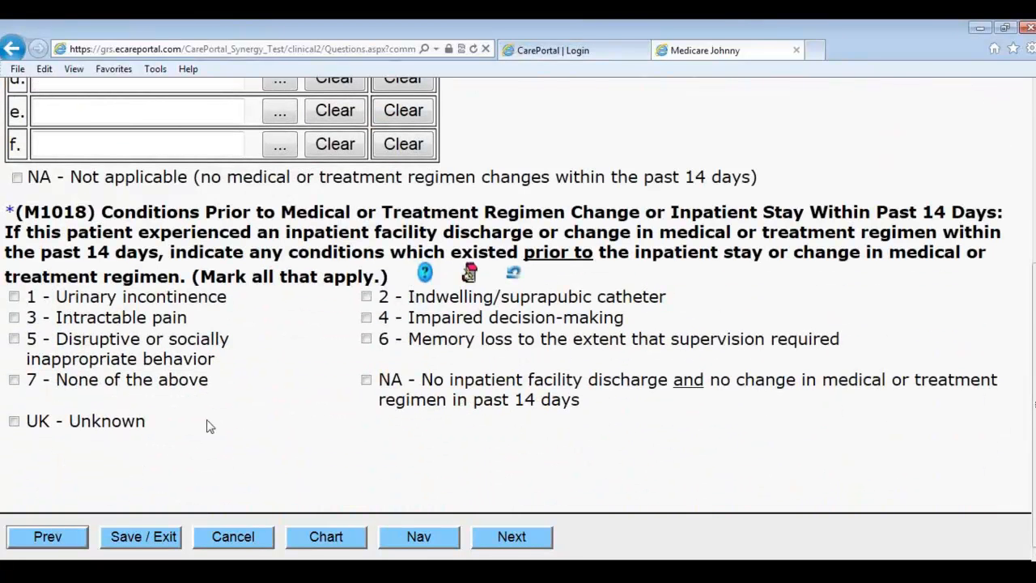
left_click(404, 346)
left_click(518, 539)
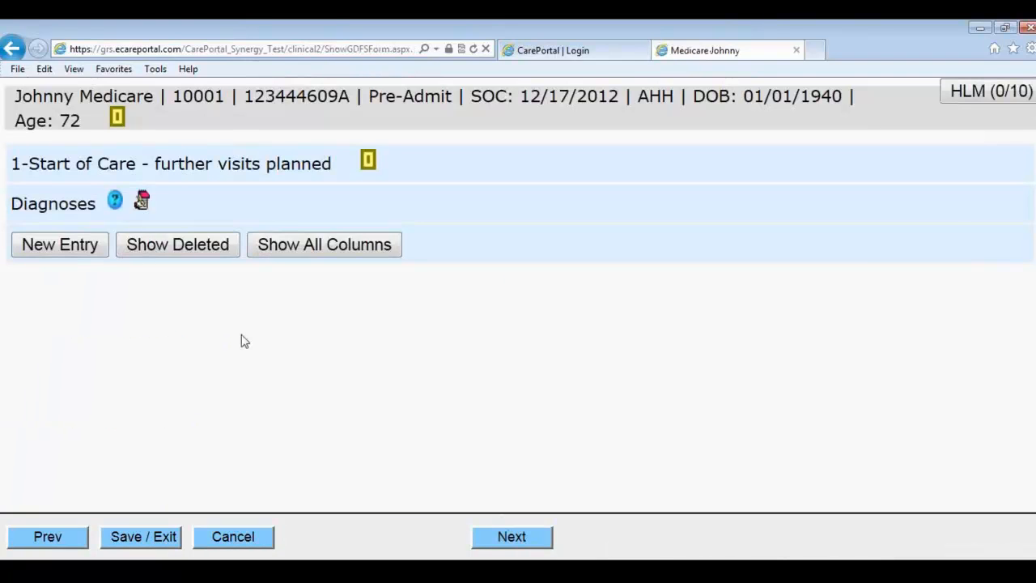
Step: Save a new diagnosis entry for 428.0 CHF NOS with severity 1 and Onset
left_click(95, 248)
left_click(318, 240)
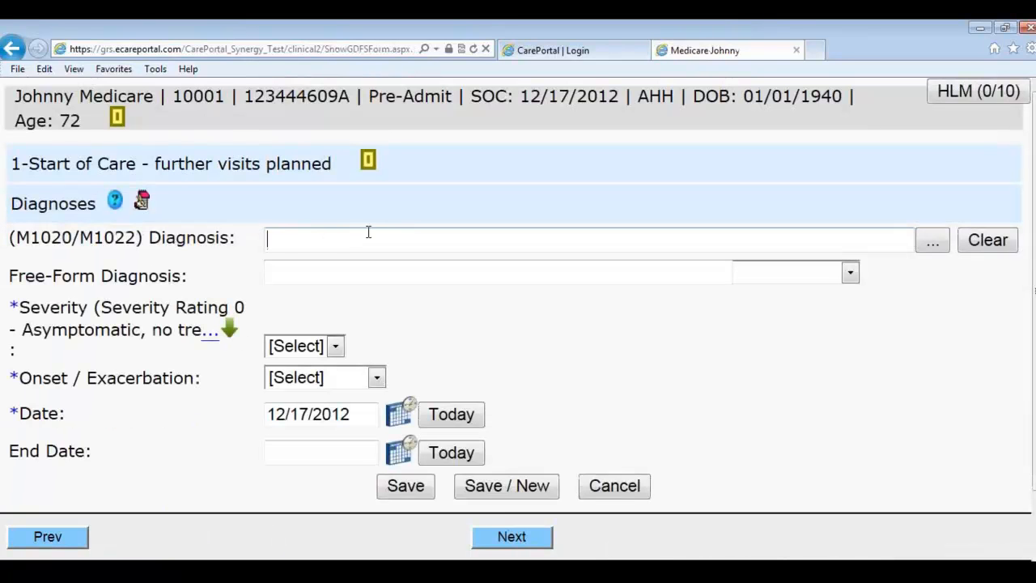
type("428")
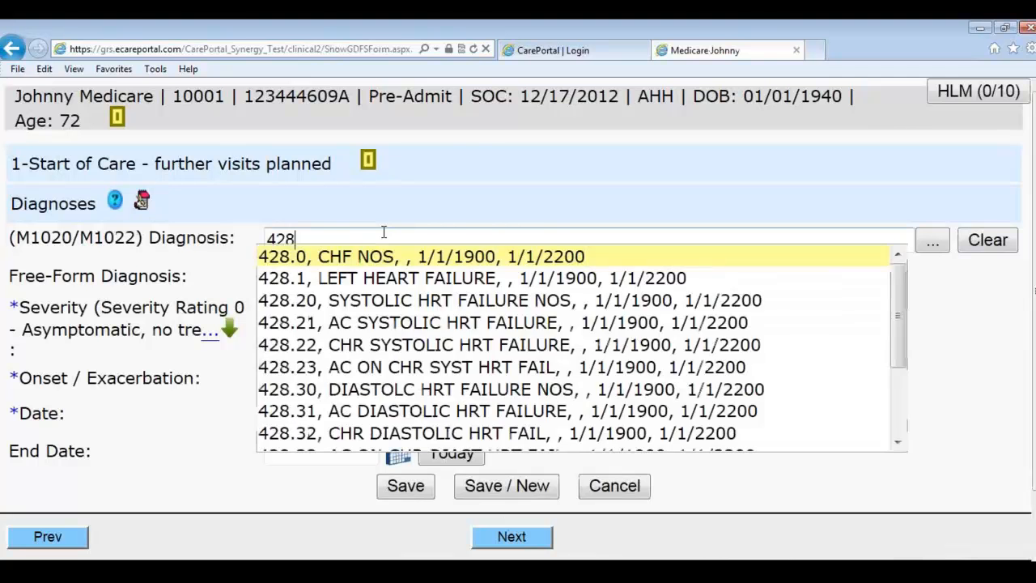
key("Return")
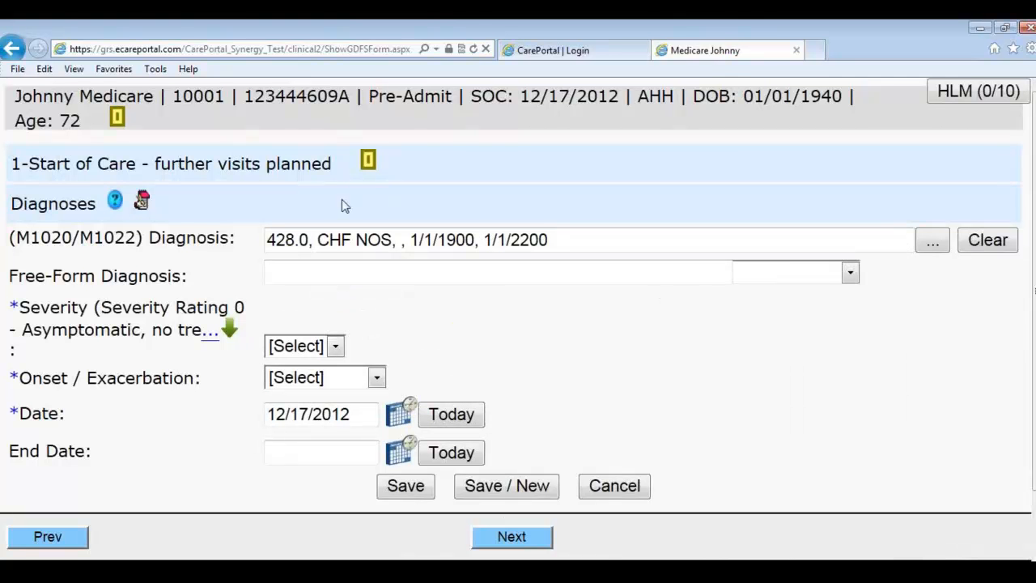
left_click(285, 346)
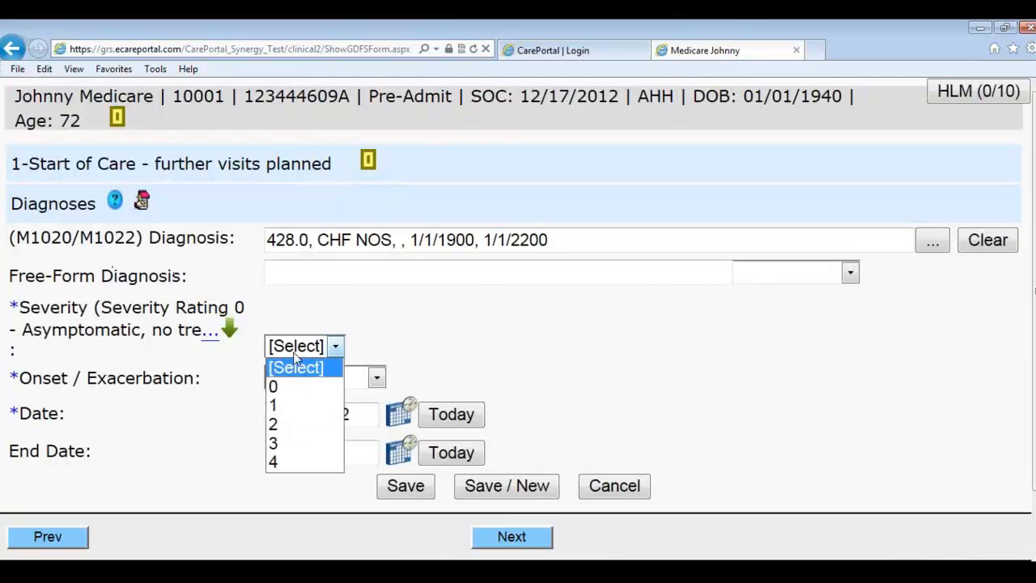
left_click(293, 405)
left_click(328, 378)
left_click(308, 416)
left_click(213, 479)
scroll(217, 461, "down", 1)
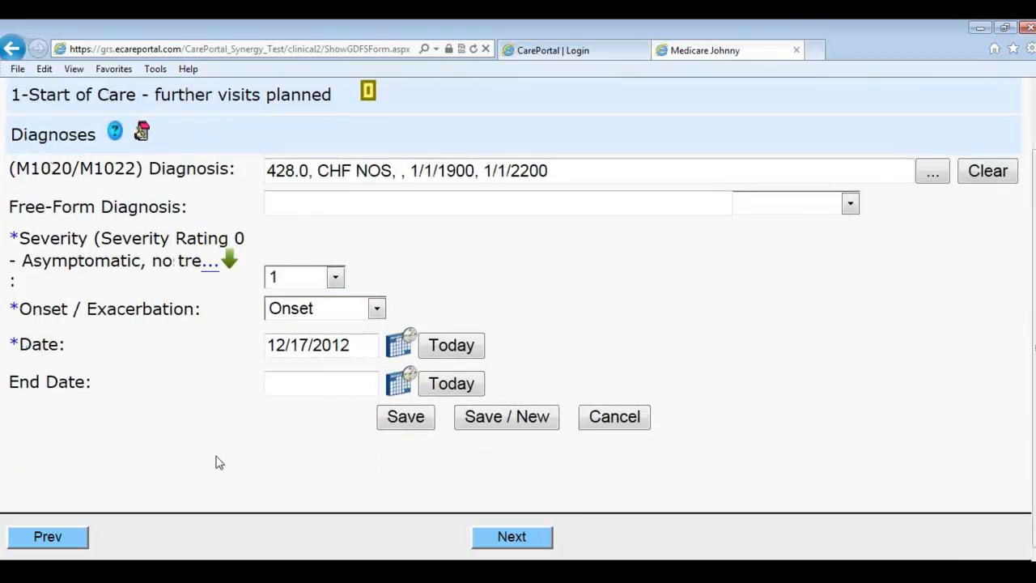
left_click(406, 428)
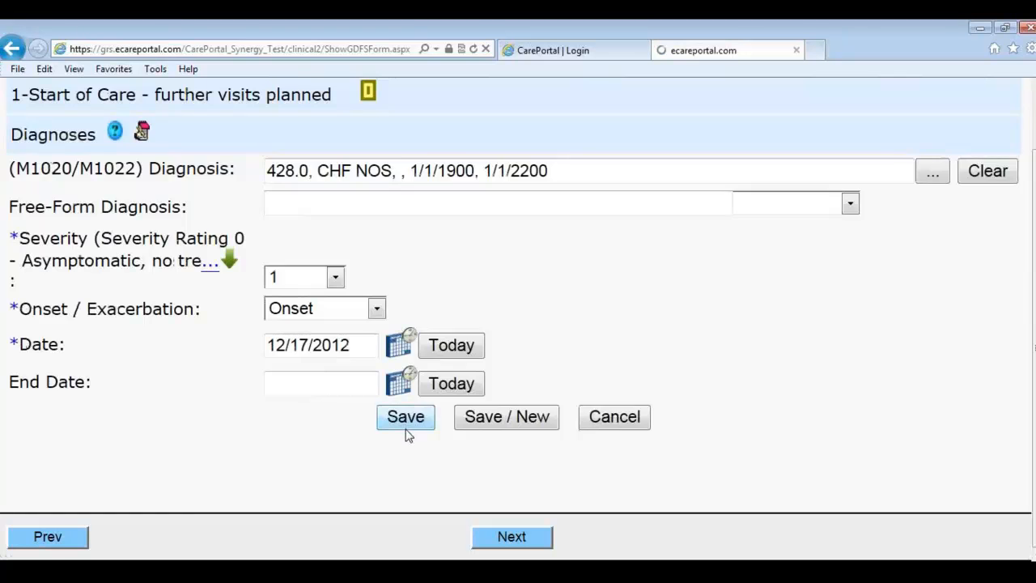
Step: Start a second diagnosis entry with 496 CHR AIRWAY OBSTRUCT NEC, severity 1, Onset
left_click(89, 267)
left_click(356, 245)
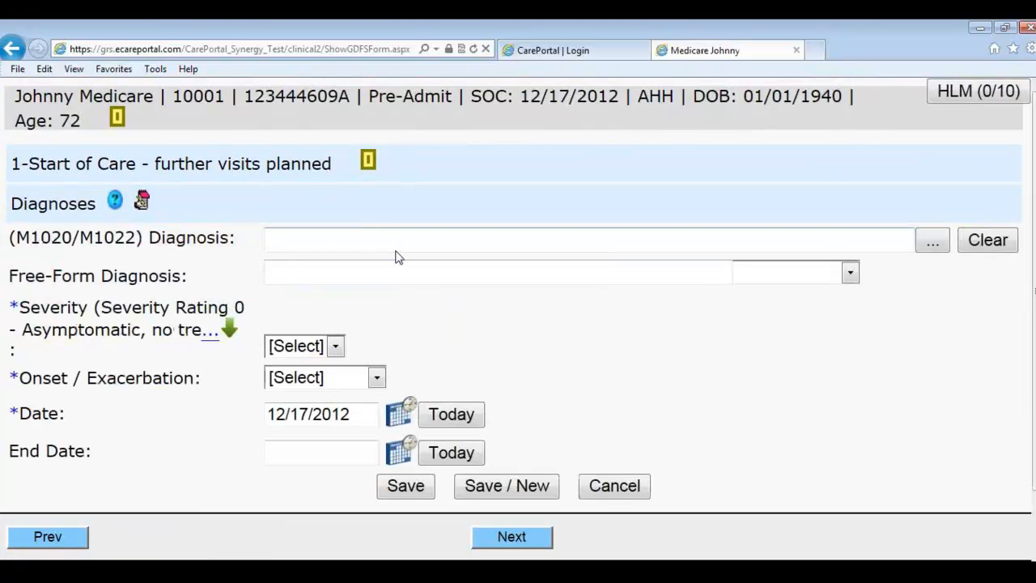
type("496")
left_click(396, 257)
left_click(334, 346)
left_click(310, 404)
left_click(319, 384)
left_click(330, 413)
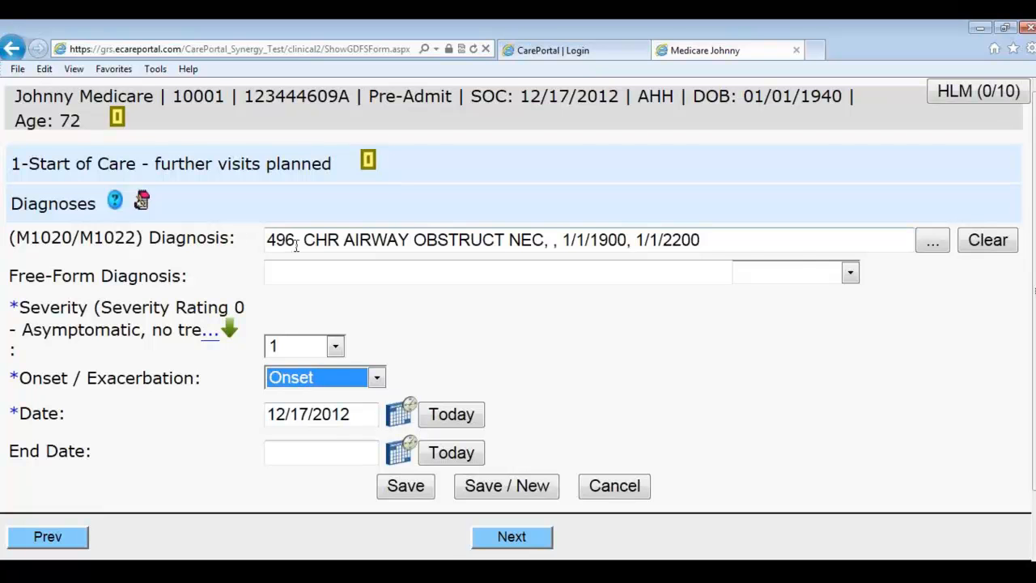
Step: Replace the coded diagnosis with free-form diagnosis 'copd'
left_click(986, 243)
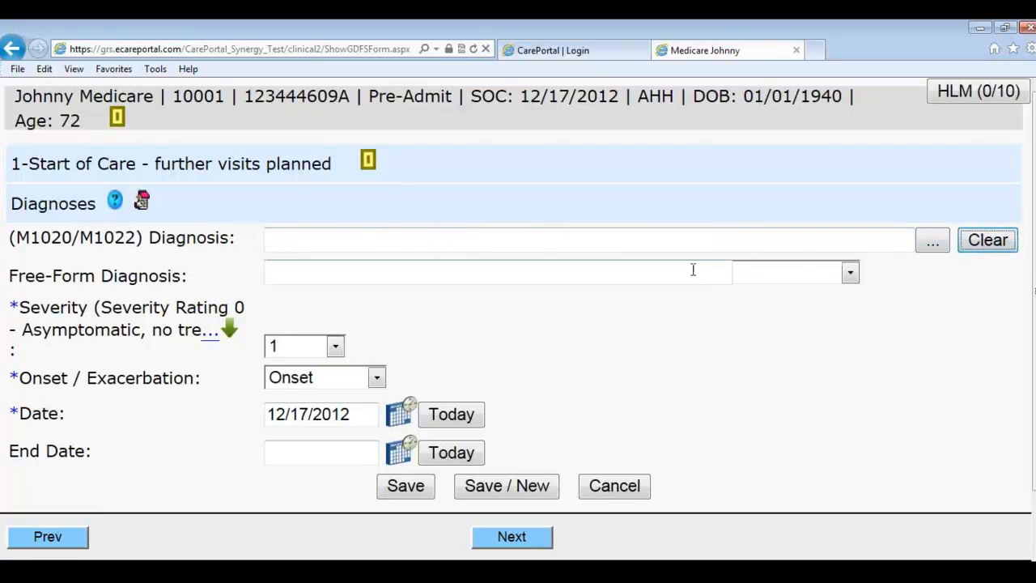
left_click(634, 274)
type("copd")
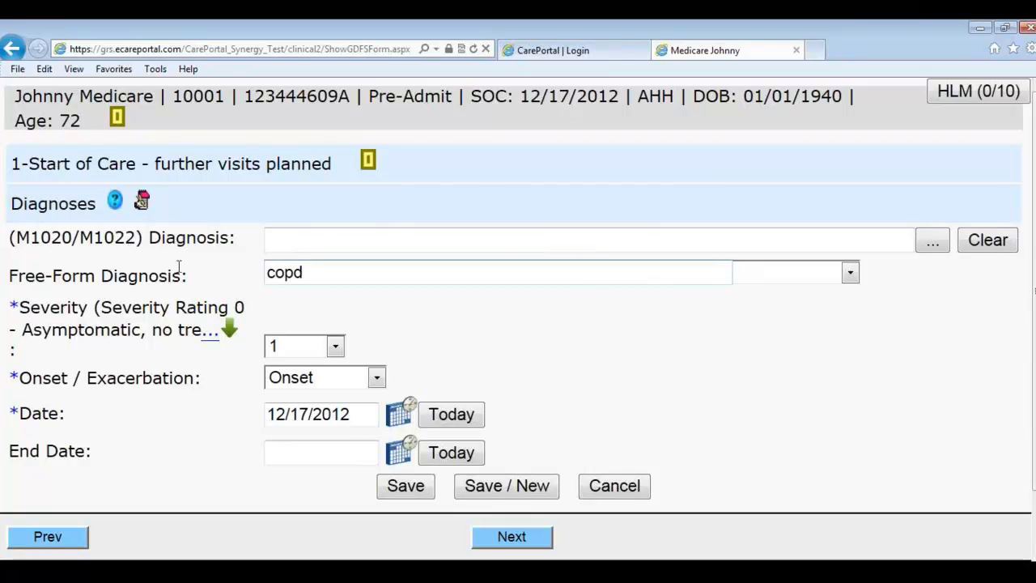
left_click(742, 275)
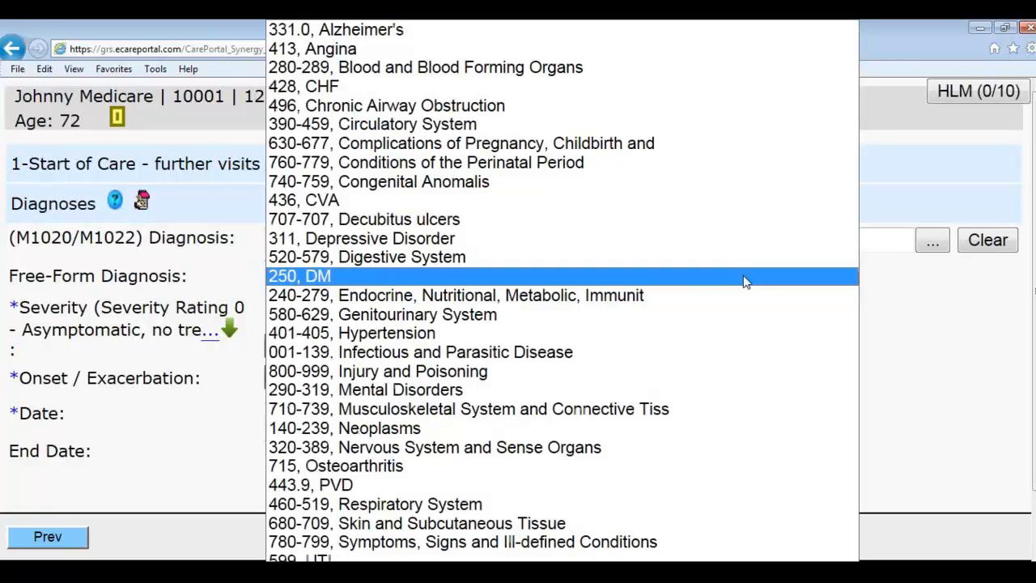
left_click(530, 114)
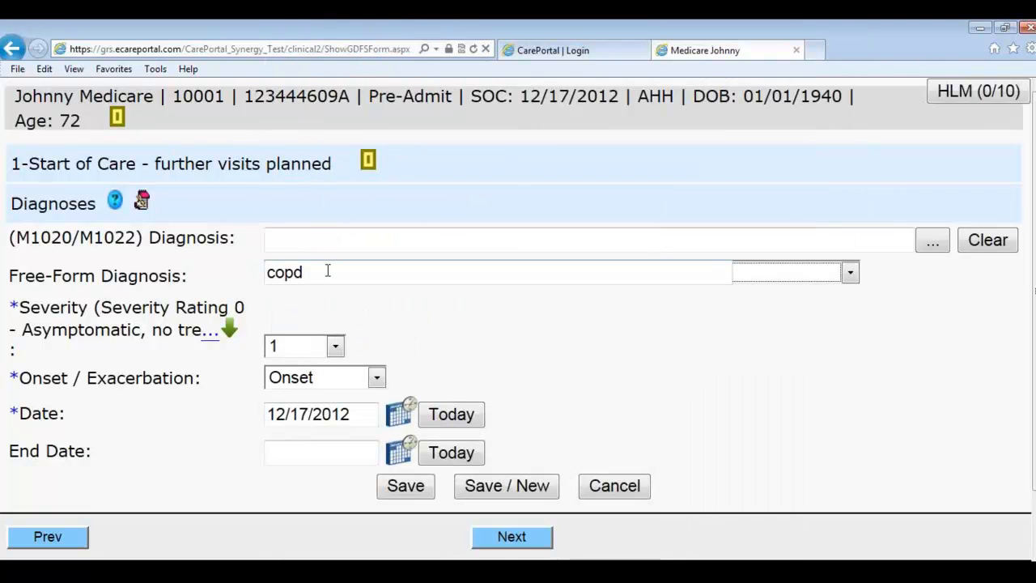
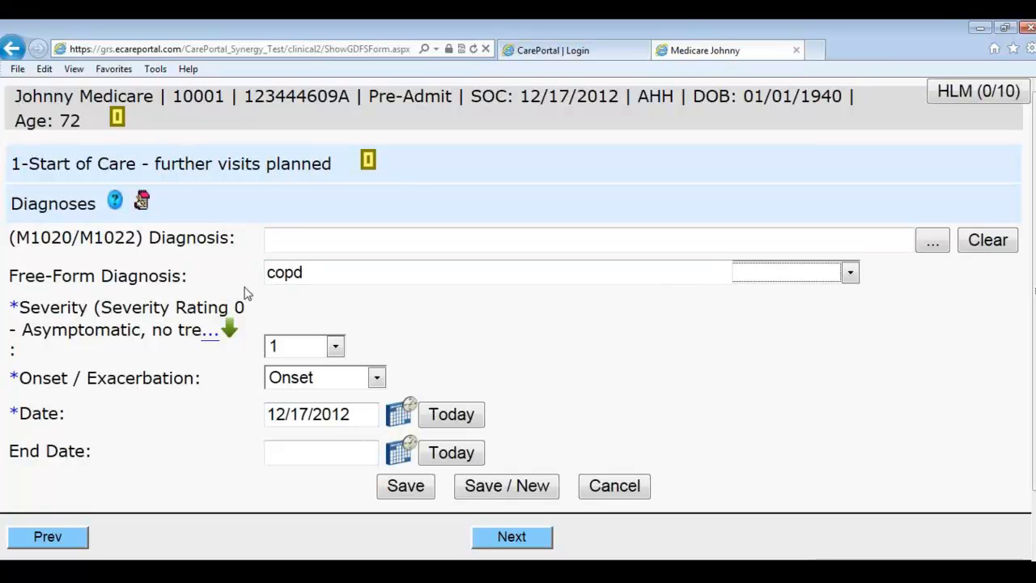
Step: Save the copd entry, show all table columns, and move copd above 428.0 CHF NOS
left_click(403, 484)
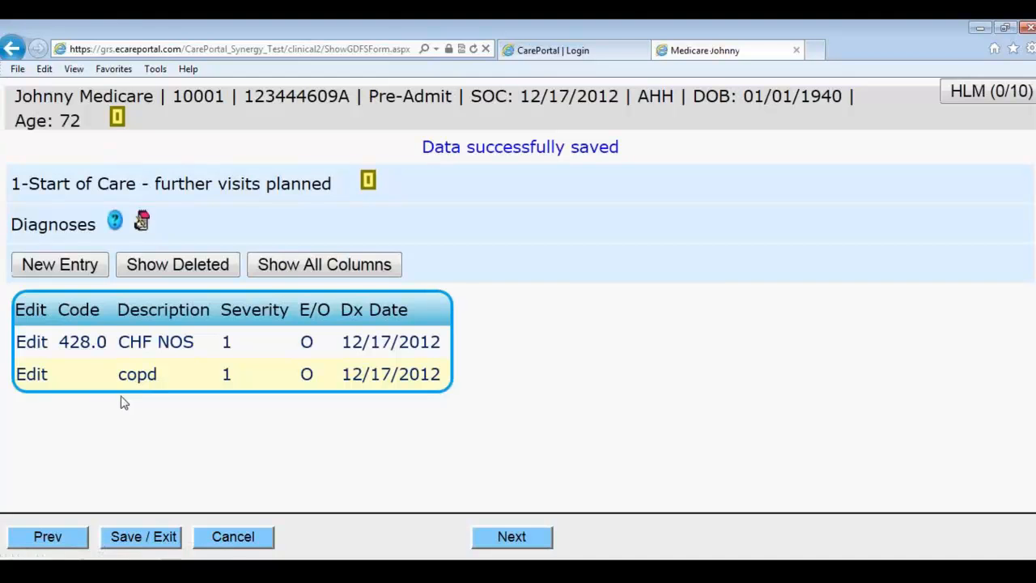
left_click(294, 265)
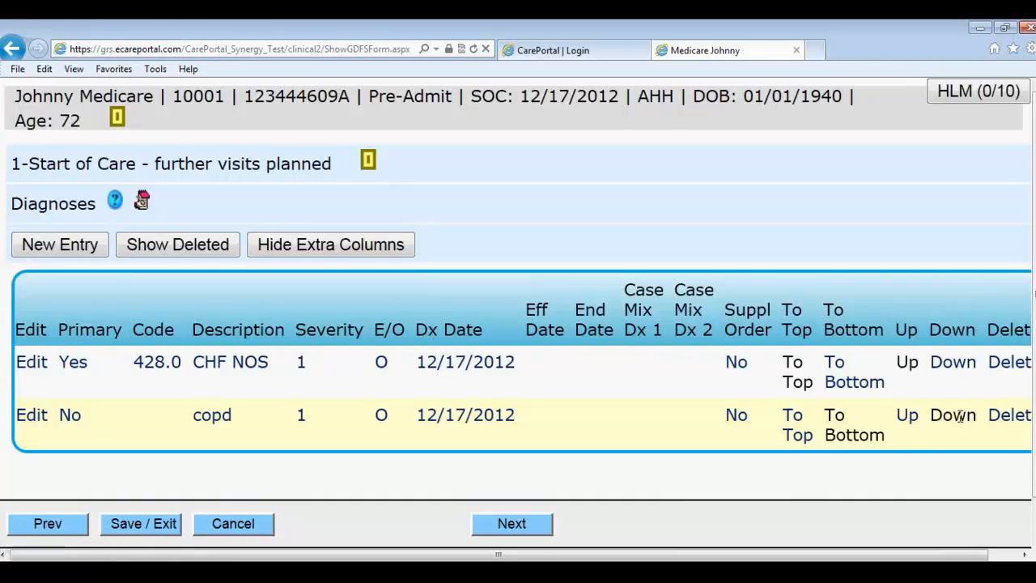
left_click(910, 419)
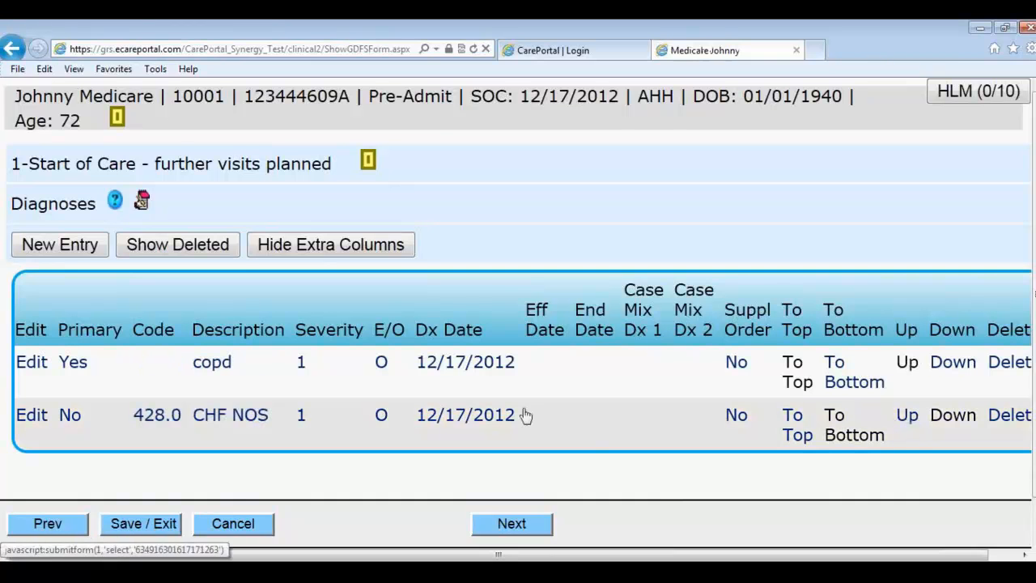
Step: Recode the copd entry as 496 CHR AIRWAY OBSTRUCT NEC
left_click(33, 368)
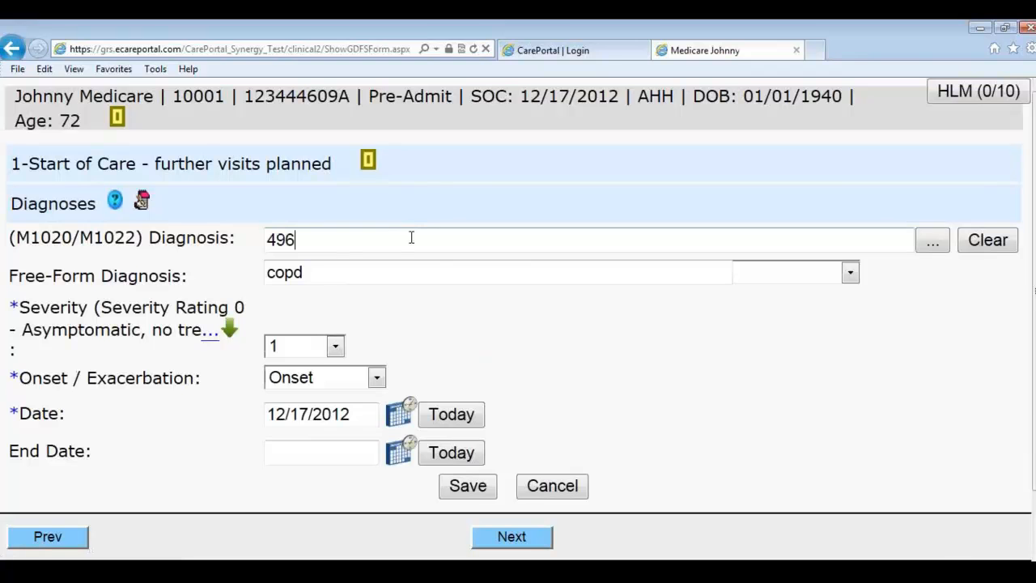
key("Return")
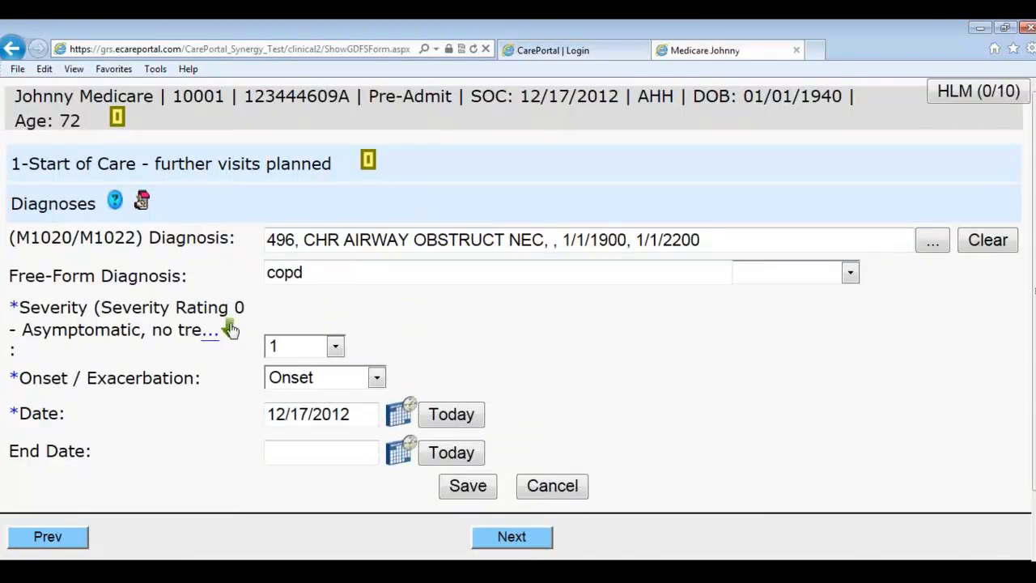
left_click_drag(727, 243, 265, 236)
key("BackSpace")
type("chw")
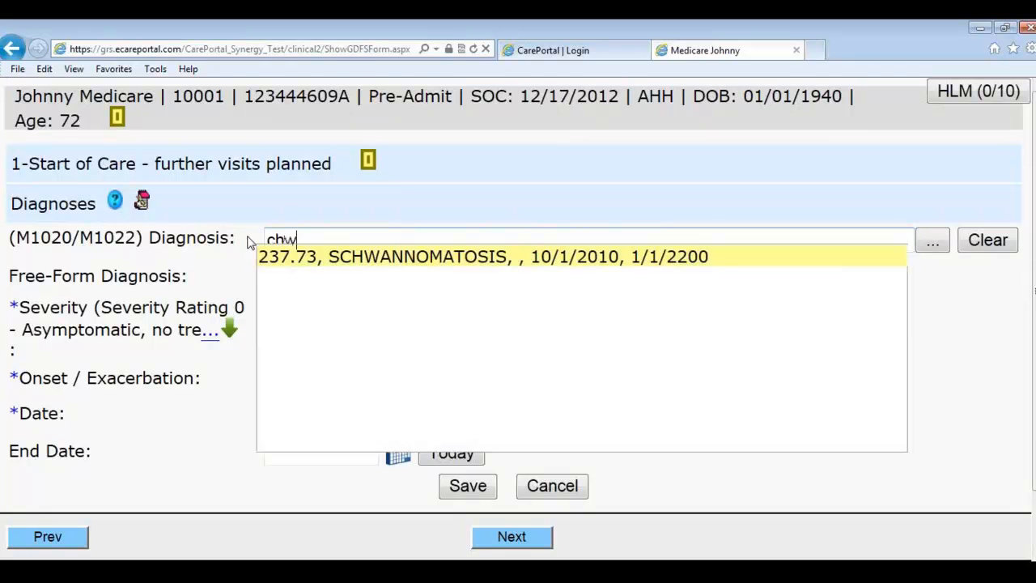
key("BackSpace")
type("airw")
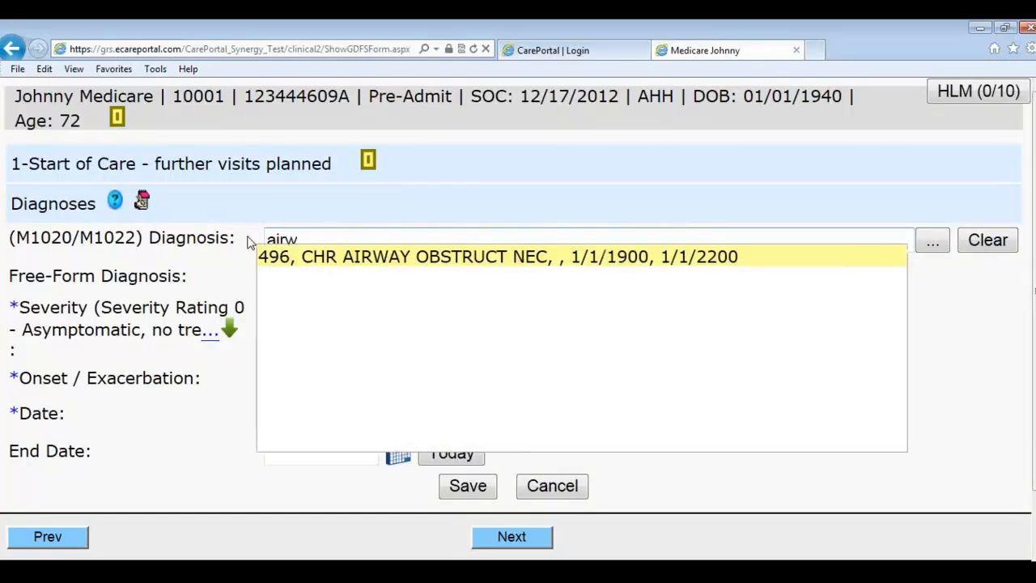
key("Return")
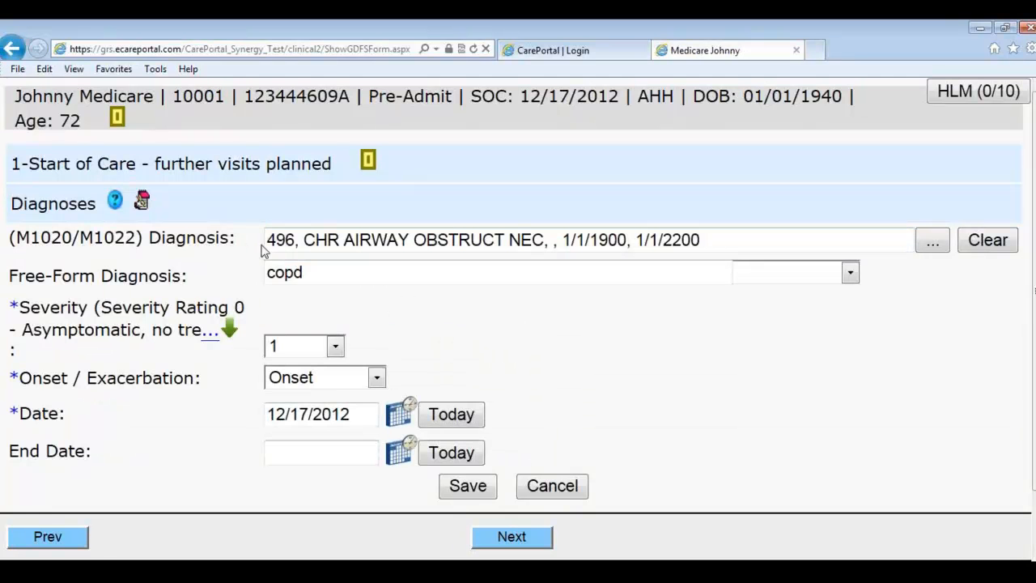
Step: Delete the free-form 'copd' text and save the diagnosis
left_click_drag(322, 278, 225, 276)
key("Delete")
scroll(273, 296, "down", 1)
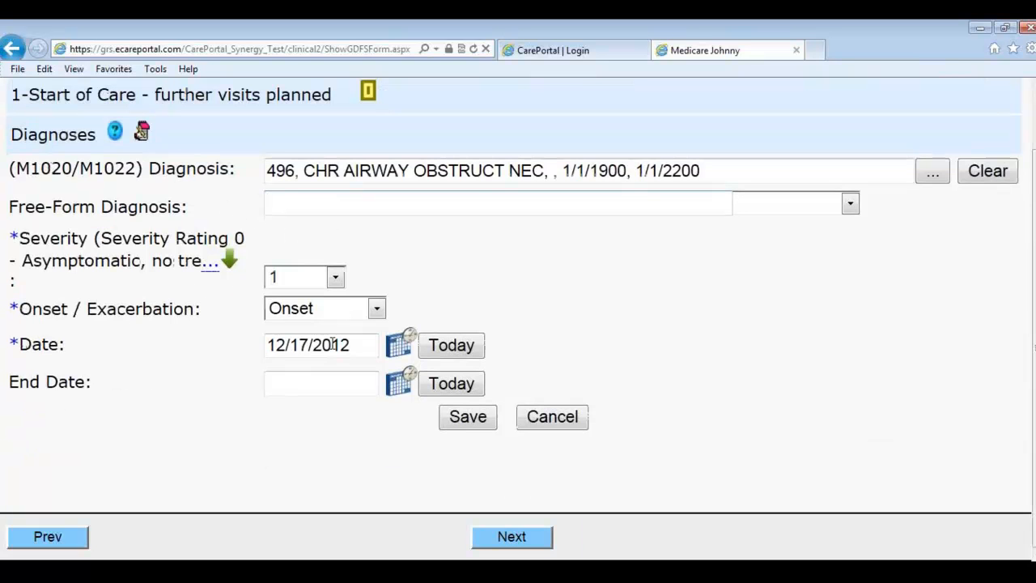
left_click(467, 418)
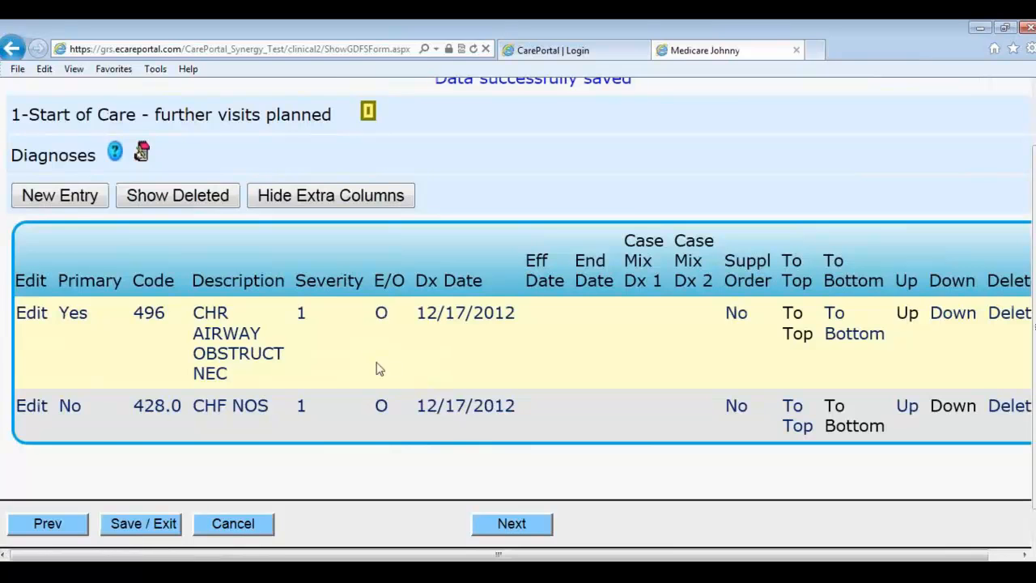
Step: Mark IV/infusion therapy (M1030), recent mental decline (M1032), and stable overall status
left_click(517, 524)
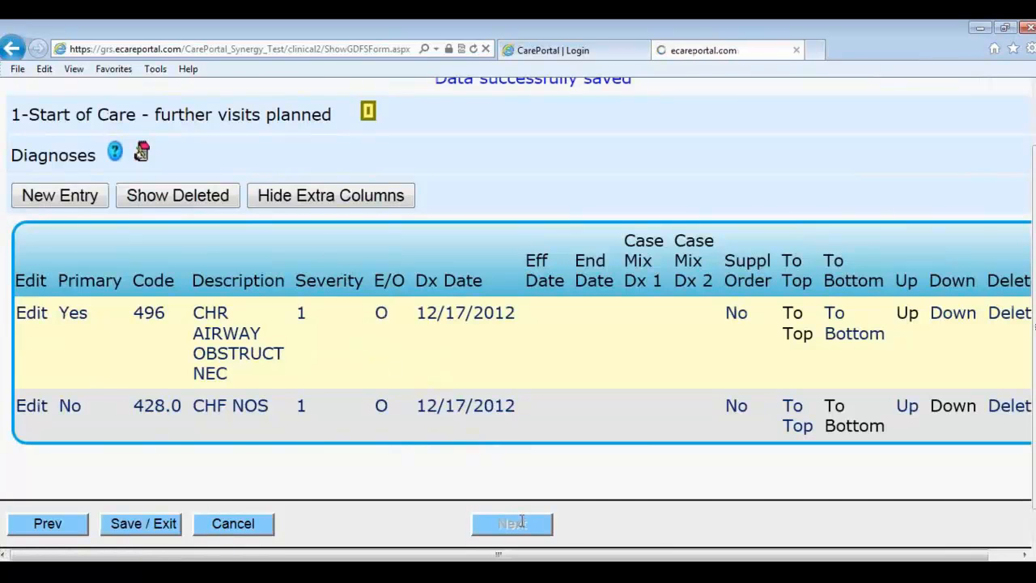
left_click(188, 172)
left_click(218, 312)
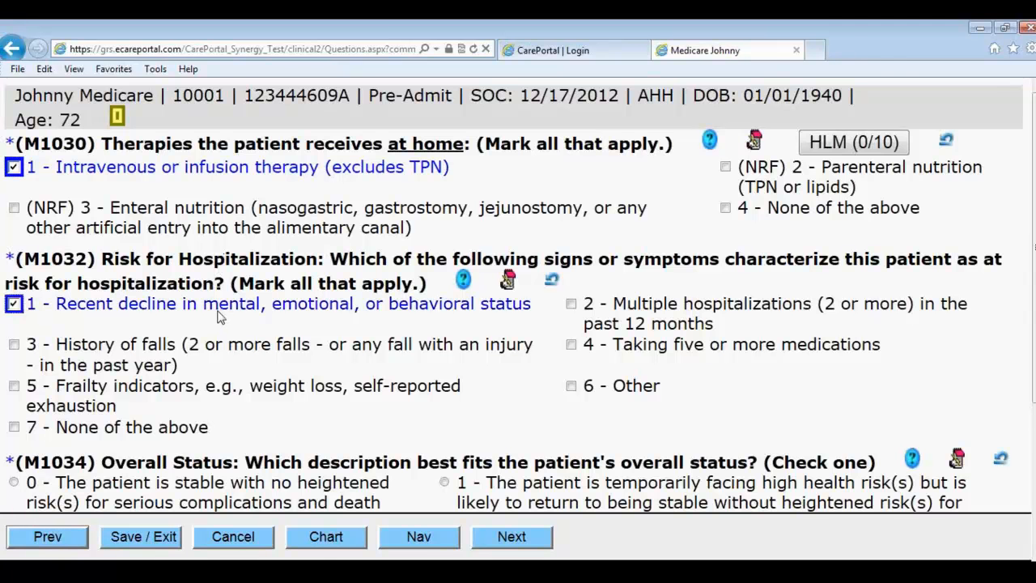
scroll(230, 415, "down", 2)
left_click(214, 377)
scroll(322, 418, "down", 1)
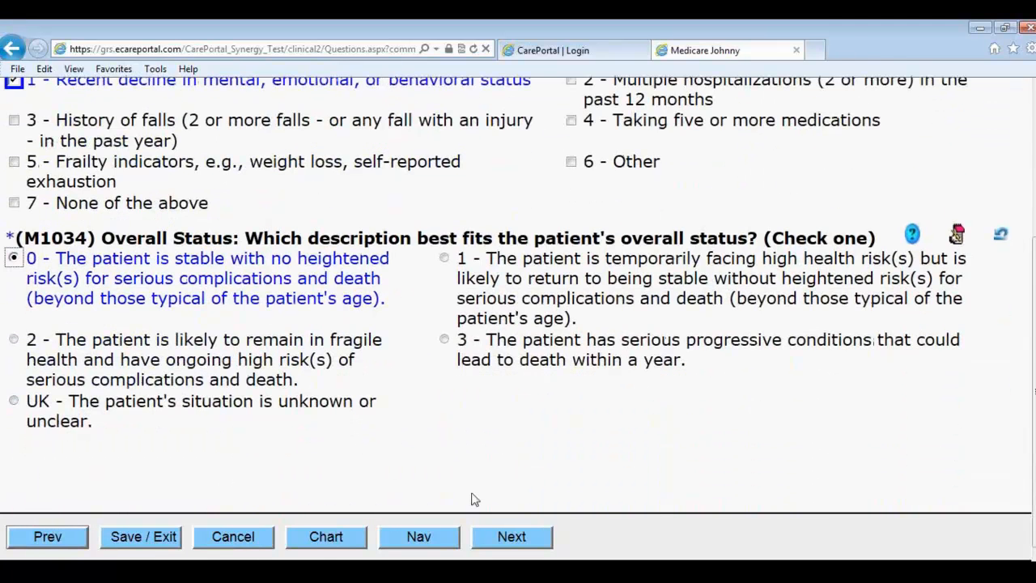
Step: Set prognosis Guarded, risk factors smoking and none of the above, and history Heart Disease and Neuropathy
left_click(509, 541)
left_click(81, 193)
left_click(93, 328)
left_click(164, 370)
scroll(217, 395, "down", 3)
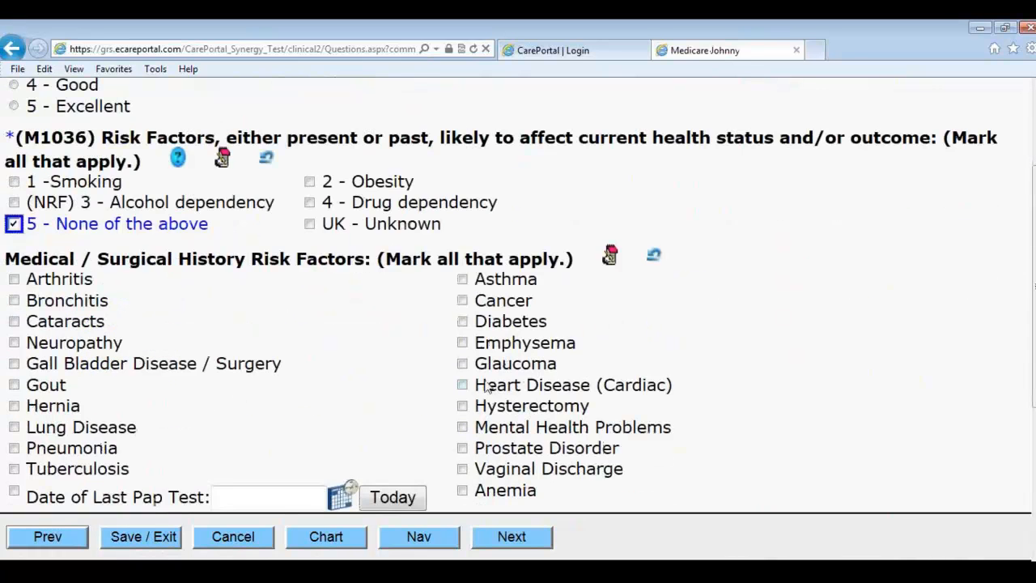
left_click(534, 385)
left_click(81, 343)
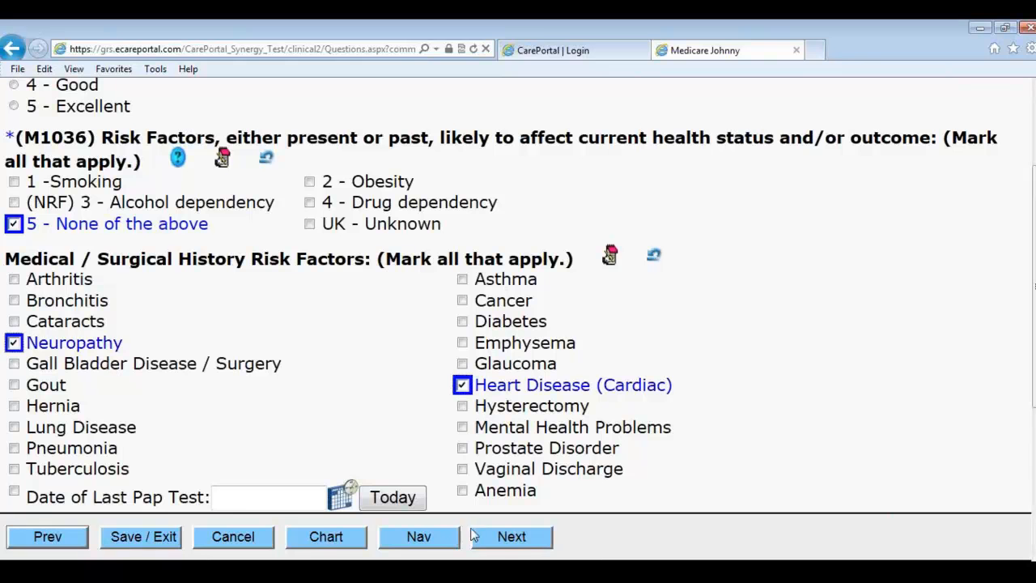
Step: Record influenza immunization as current Yes, desired No, eligible Yes
left_click(534, 541)
left_click(333, 238)
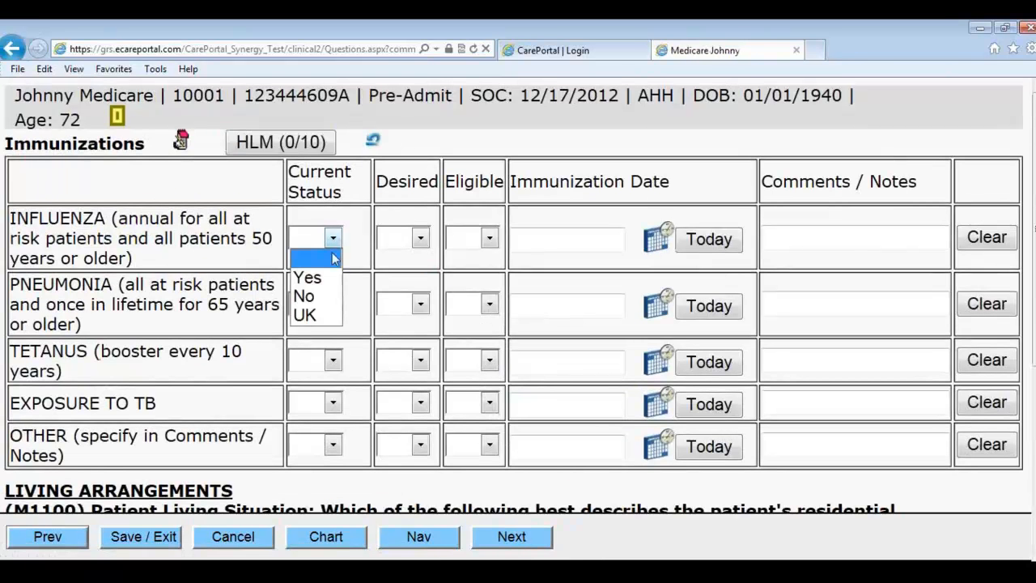
left_click(311, 278)
left_click(411, 238)
left_click(390, 296)
left_click(489, 237)
left_click(463, 273)
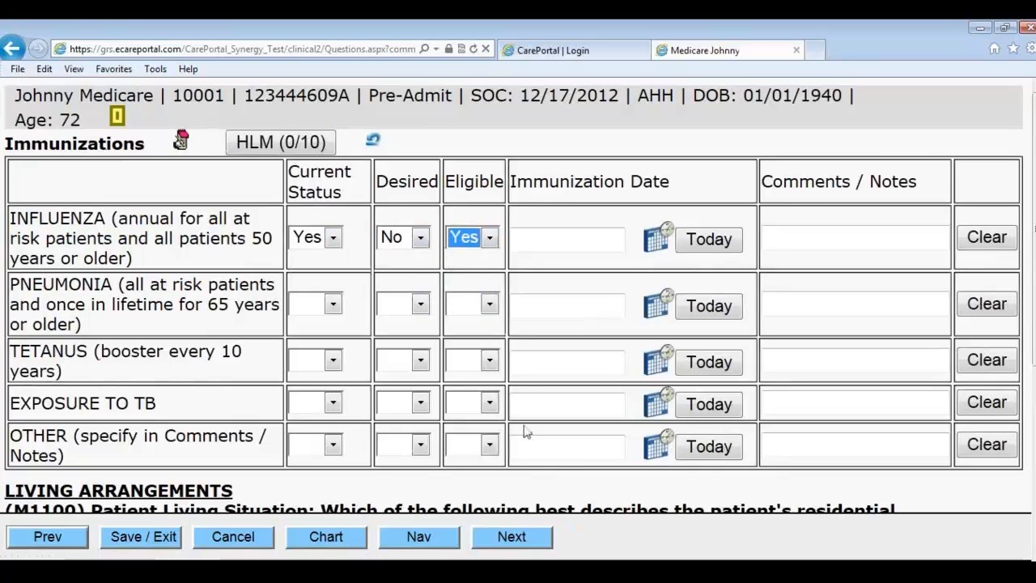
Step: Answer M1100 as regular daytime living situation and list Advair and Ancef as allergies
left_click(511, 536)
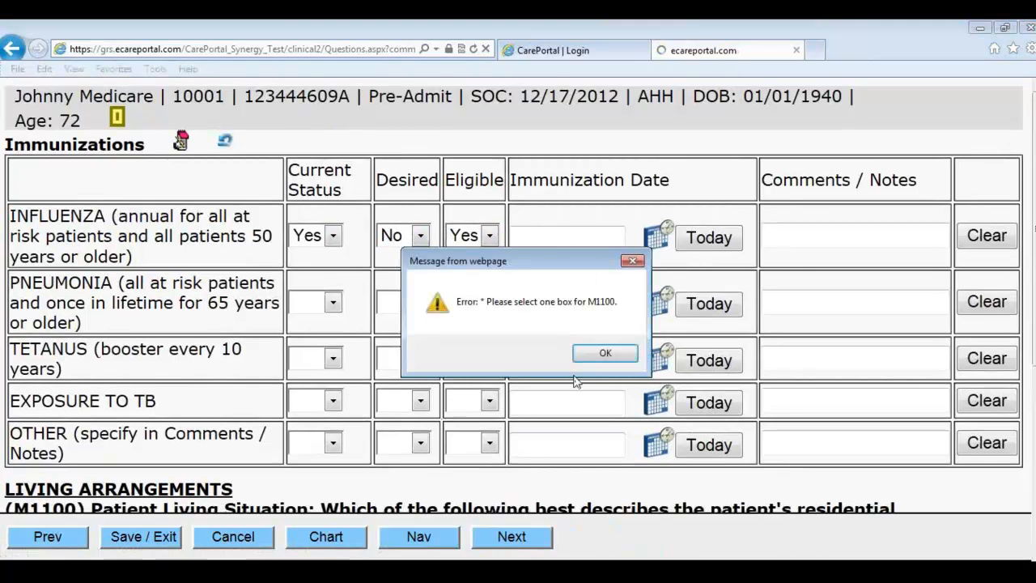
left_click(605, 353)
left_click(464, 334)
left_click(511, 537)
left_click(92, 188)
left_click(84, 205)
Step: Type 'peanu' in the allergy notes and add Fall Precautions and Infection Control safety measures
left_click(169, 272)
type("peanuts")
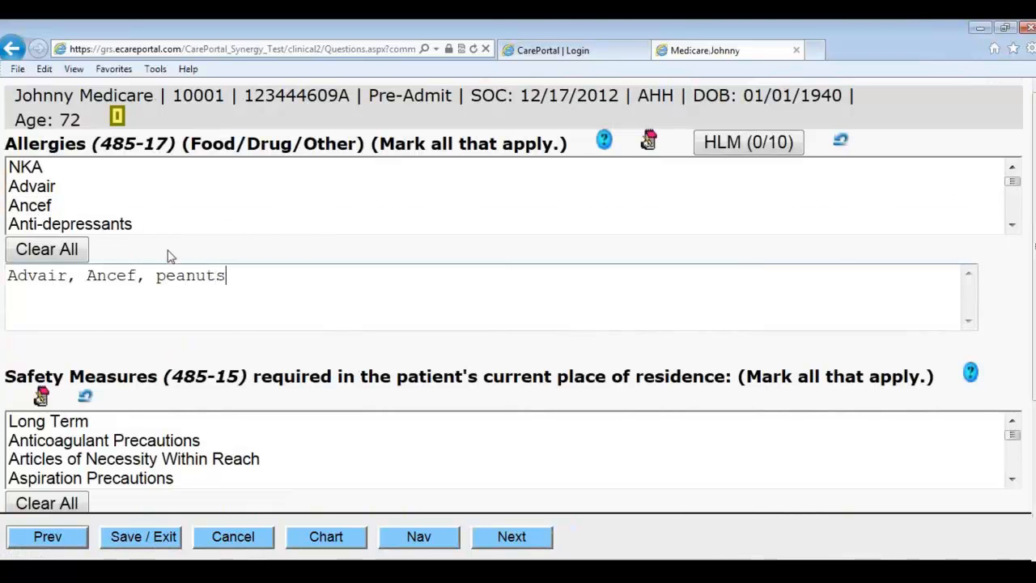
scroll(170, 256, "down", 1)
scroll(116, 366, "down", 1)
left_click(115, 367)
left_click(113, 404)
Step: Decline entering primary caregiver information
left_click(508, 535)
left_click(92, 192)
scroll(313, 442, "down", 3)
scroll(248, 440, "down", 2)
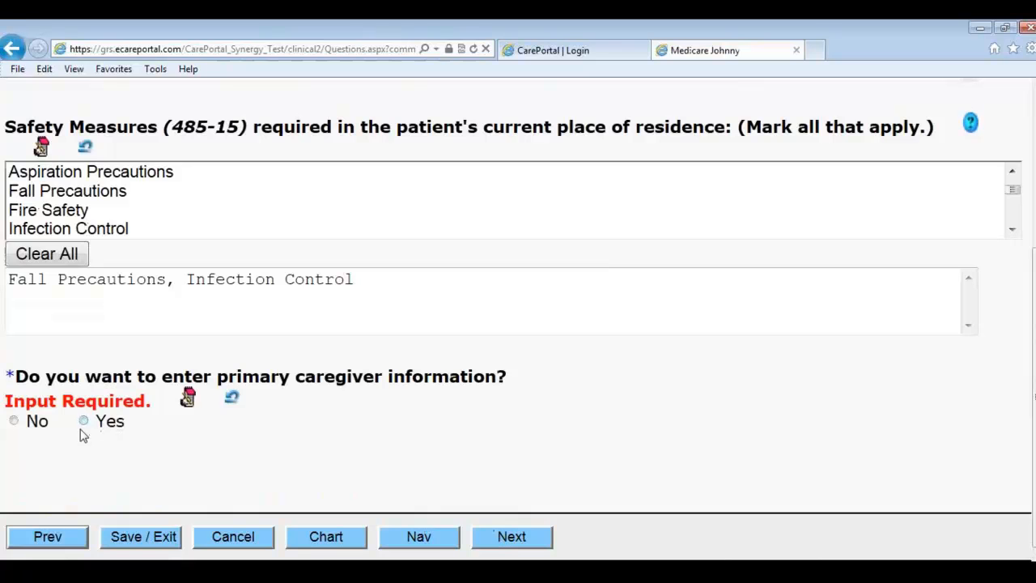
left_click(35, 423)
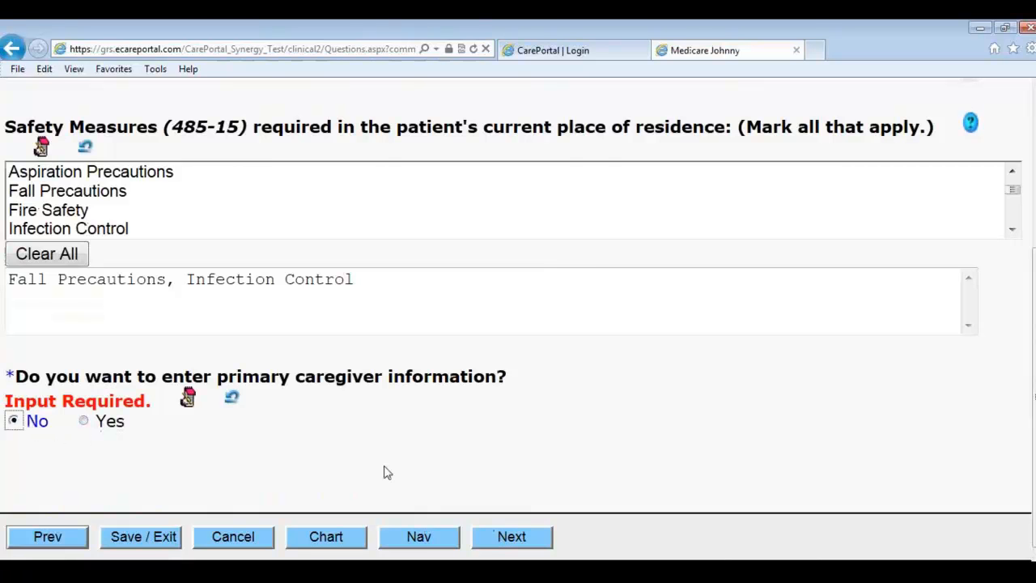
Step: Answer sensory status: normal vision, mildly to moderately impaired hearing, understands verbal content, unimpaired speech
left_click(511, 545)
left_click_drag(80, 186, 114, 227)
left_click(434, 349)
scroll(182, 441, "down", 3)
left_click(144, 352)
scroll(166, 389, "down", 3)
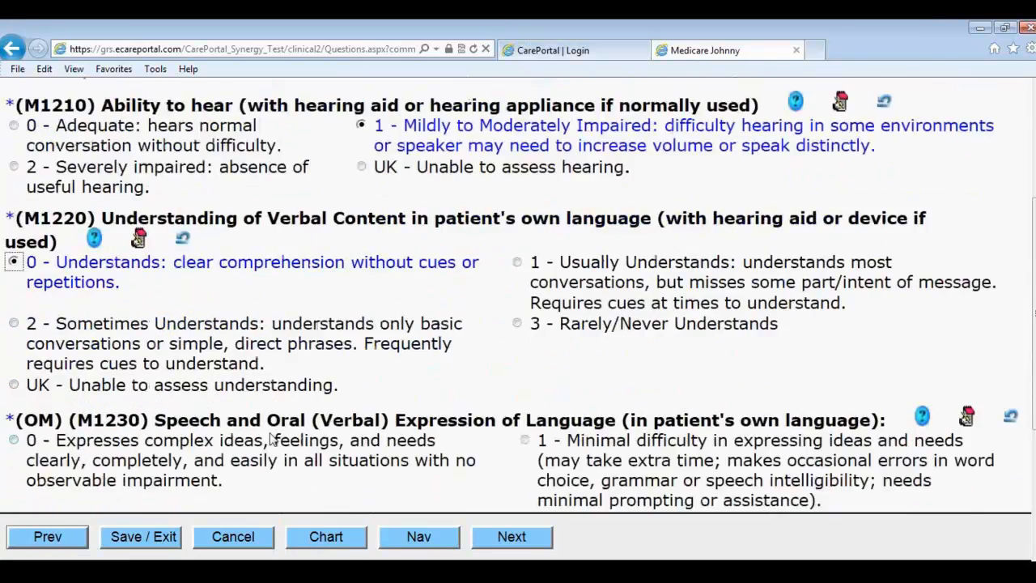
left_click(162, 328)
scroll(227, 370, "down", 1)
Step: Note dentures, mark Hematopoietic, and record the patient as not diabetic
left_click(523, 537)
left_click(74, 211)
left_click(514, 542)
left_click(75, 212)
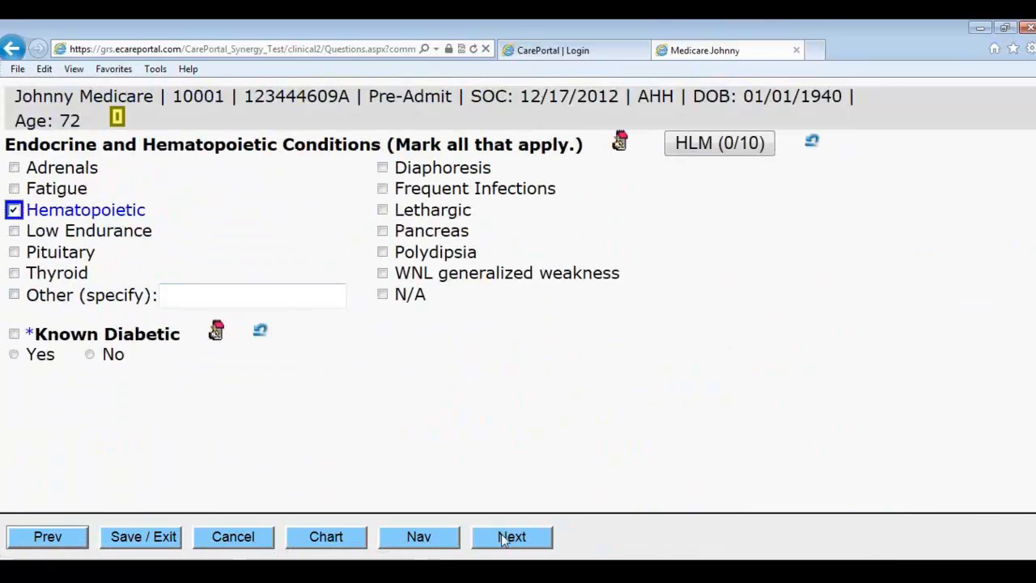
left_click(89, 354)
left_click(482, 534)
left_click(137, 228)
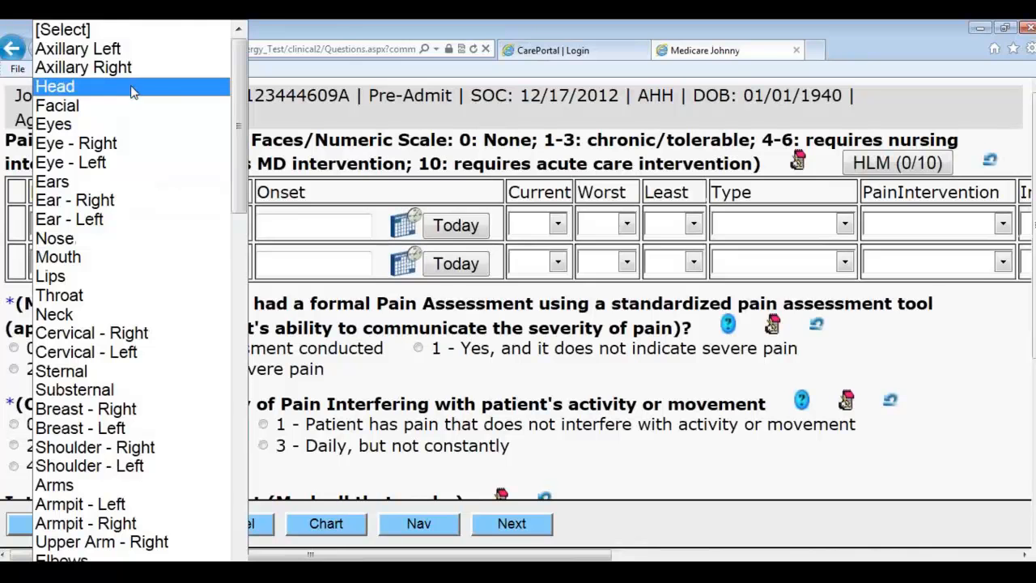
Step: Enter dull hand pain since 12/01/2012 with current 2, worst 8, least 1
scroll(121, 316, "down", 5)
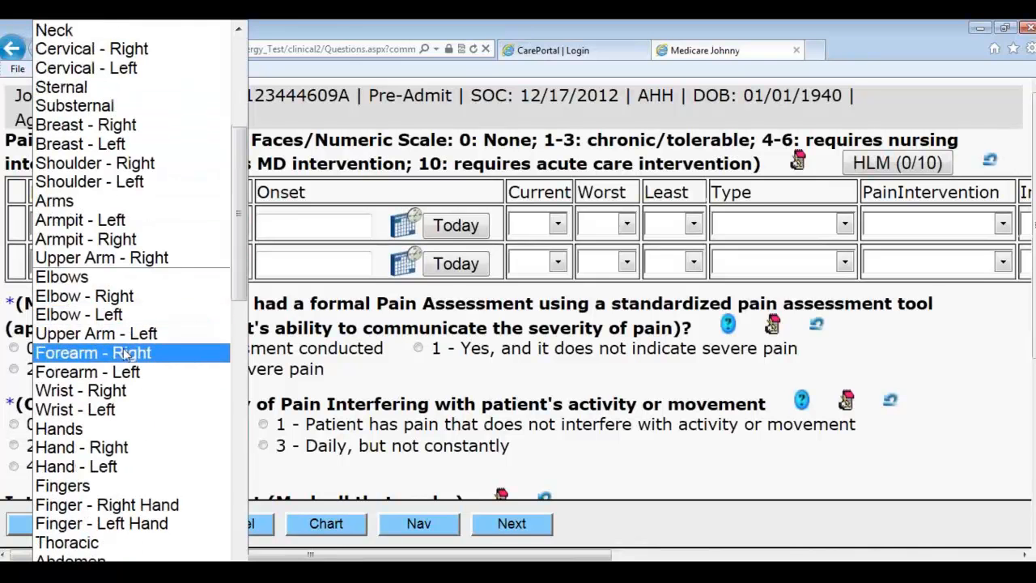
left_click(103, 429)
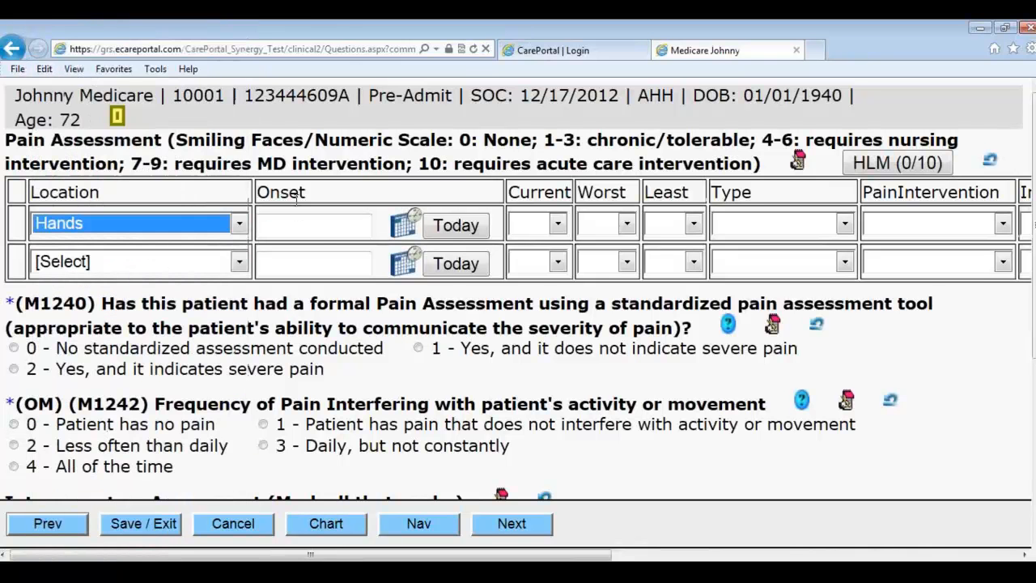
left_click(403, 224)
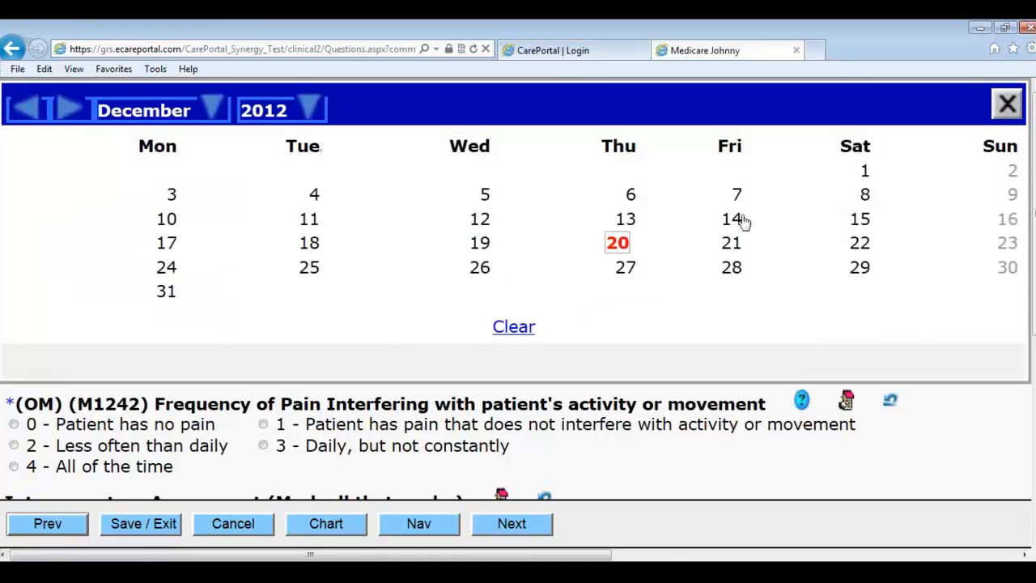
left_click(865, 172)
left_click(558, 226)
left_click(534, 301)
left_click(603, 225)
left_click(603, 414)
left_click(672, 224)
left_click(672, 284)
left_click(756, 224)
left_click(736, 263)
Step: Set the pain intervention to Rest, leaving breakthrough medication frequency blank
left_click(916, 227)
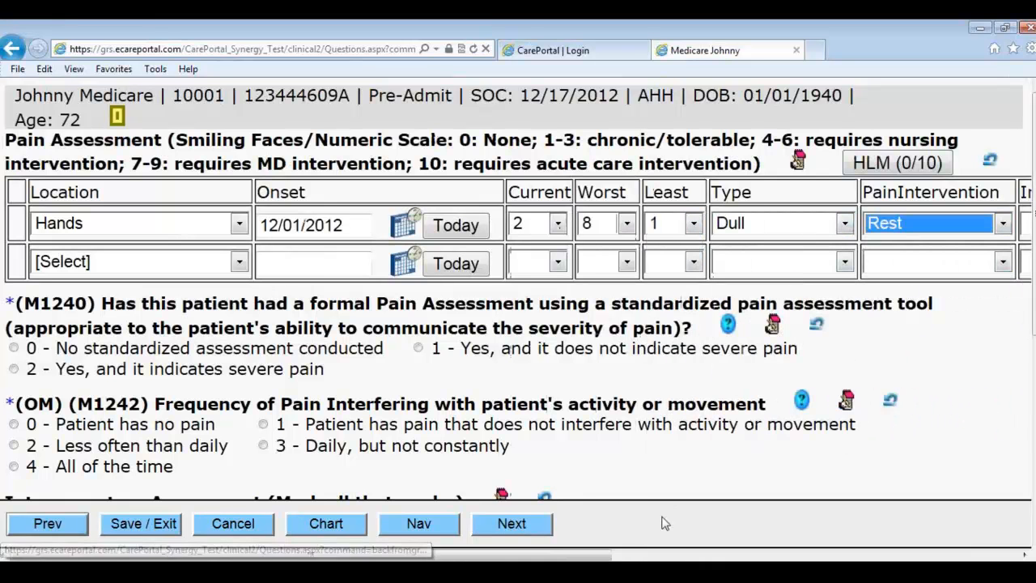
left_click_drag(613, 556, 1026, 527)
left_click(946, 224)
left_click(924, 144)
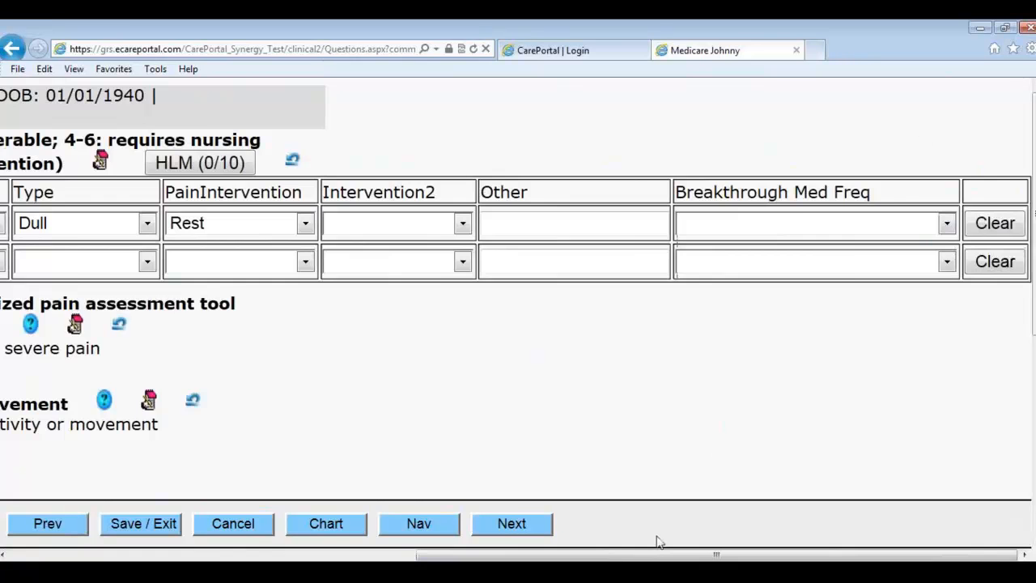
left_click_drag(615, 559, 199, 557)
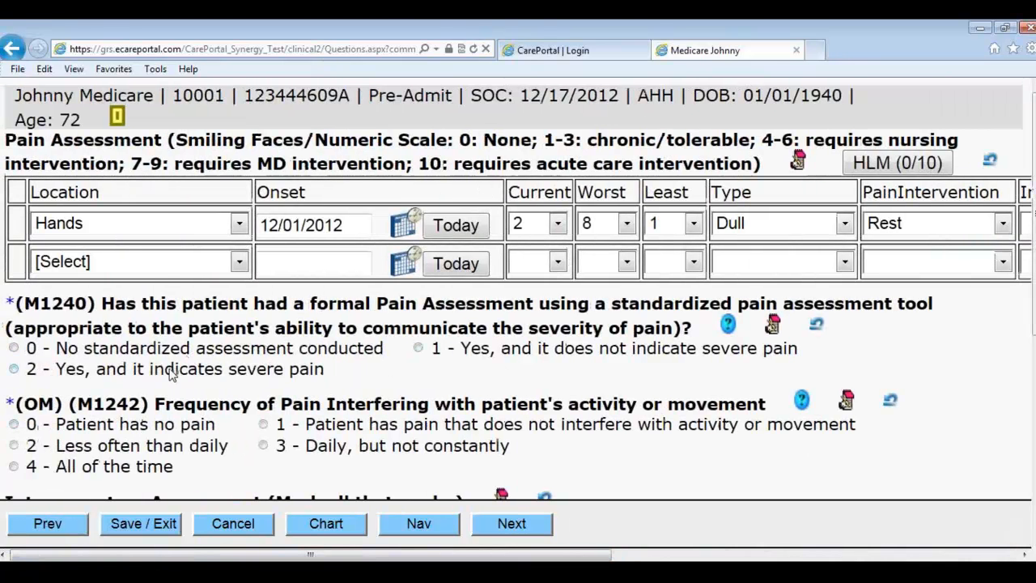
Step: Answer M1240 severe pain and M1242 less than daily, and mark skin Mottled and Natural
left_click(194, 372)
scroll(198, 384, "down", 1)
left_click(123, 379)
scroll(203, 421, "down", 2)
left_click(402, 392)
left_click(50, 416)
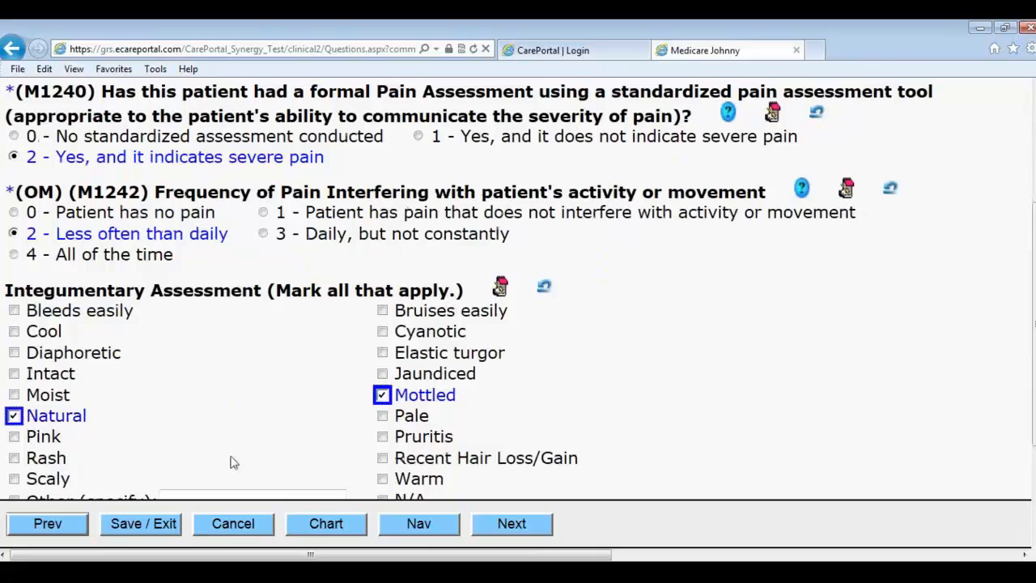
left_click(498, 524)
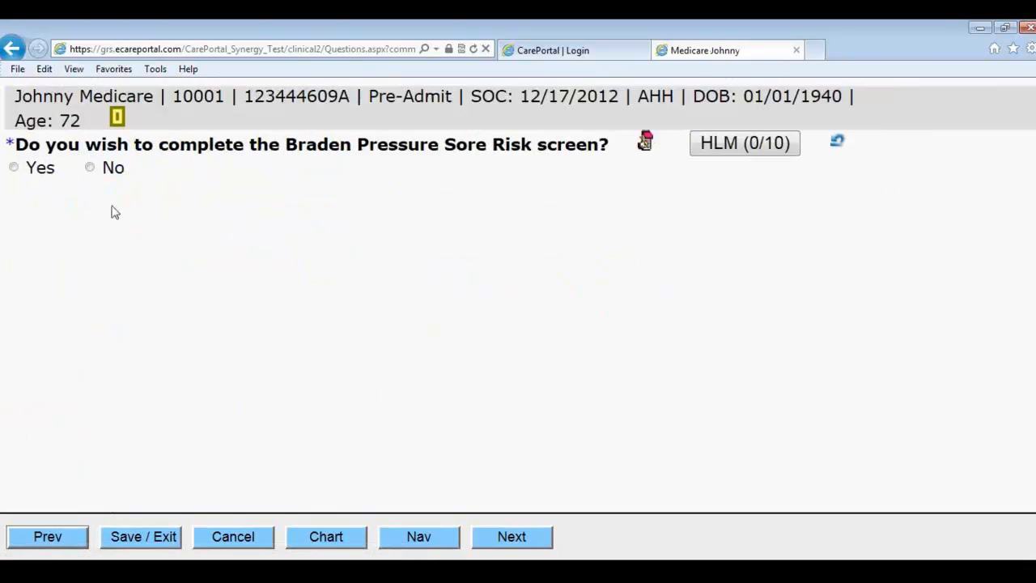
Step: Decline the Braden screen and answer the pressure ulcer questions, including one Stage I and observable stasis ulcers
left_click(89, 167)
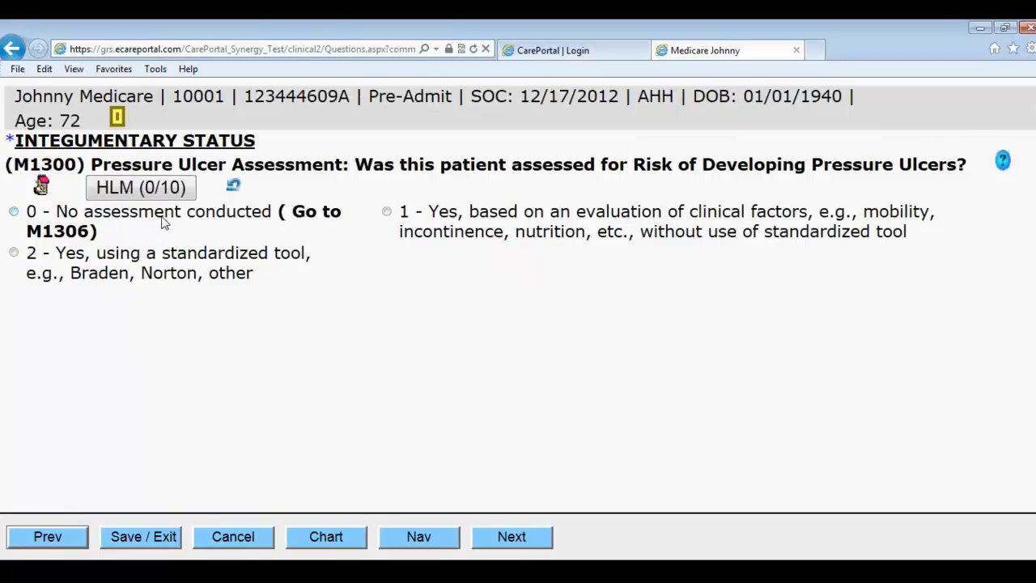
left_click(134, 194)
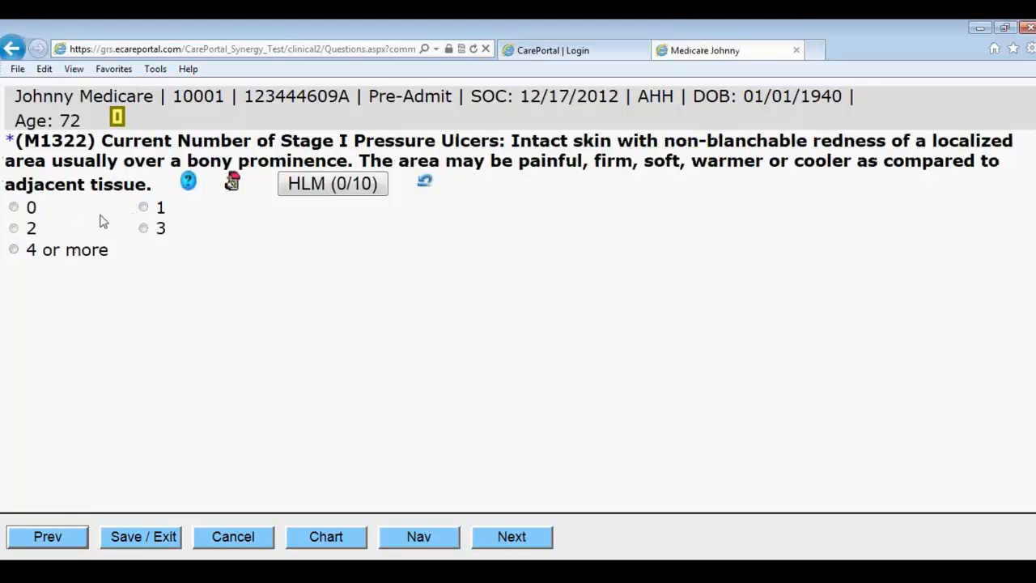
left_click(153, 210)
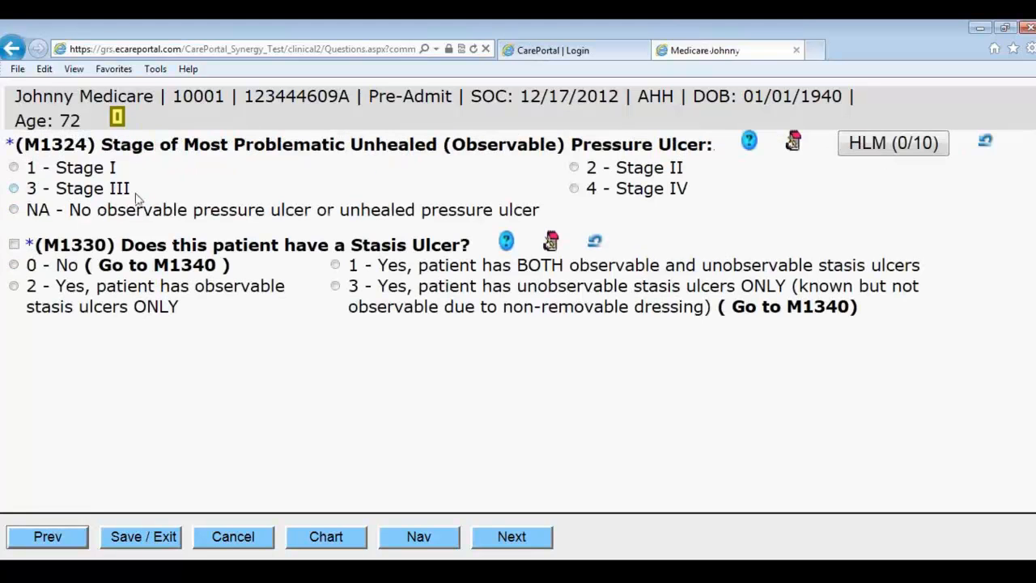
left_click(234, 212)
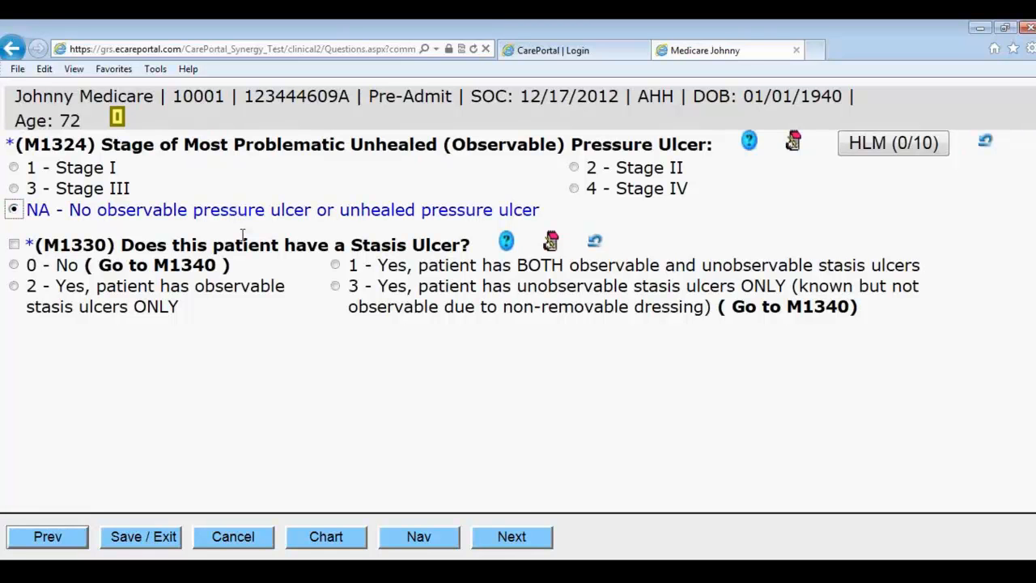
left_click(209, 295)
Step: Record four or more stasis ulcers, newly epithelialized, and no surgical wound
left_click(539, 541)
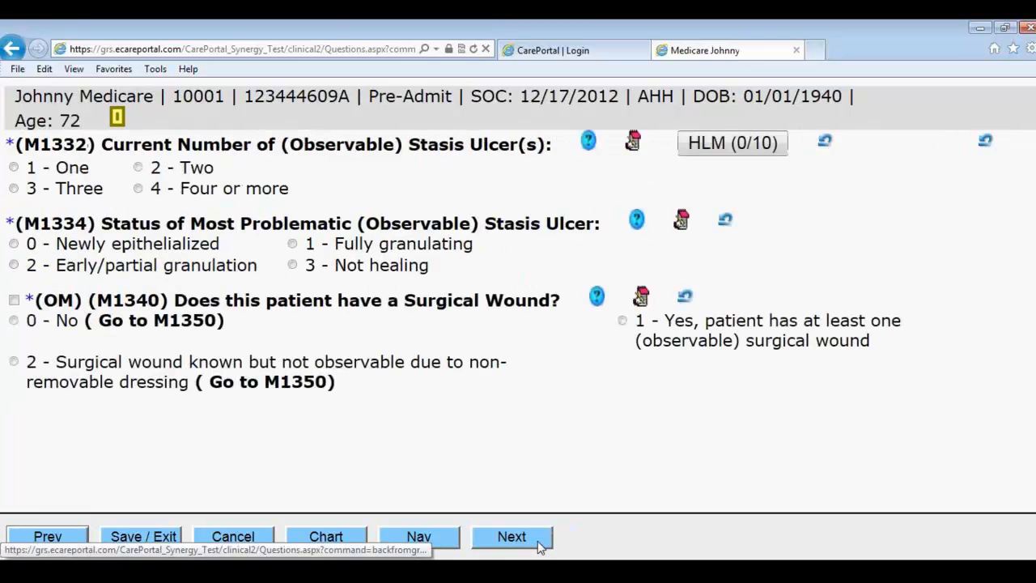
left_click(170, 194)
left_click(164, 250)
left_click(93, 324)
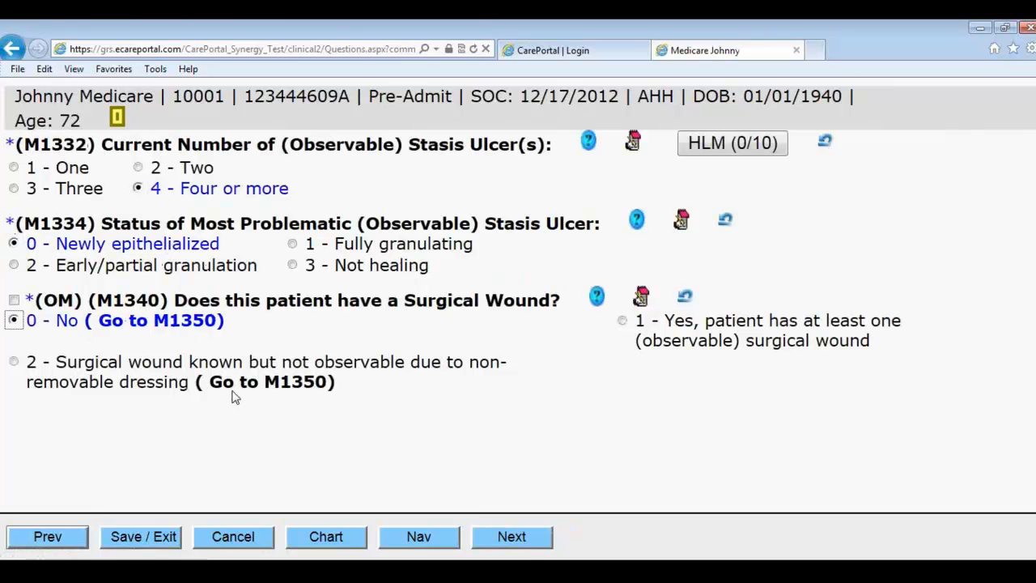
left_click(140, 363)
left_click(122, 319)
left_click(479, 535)
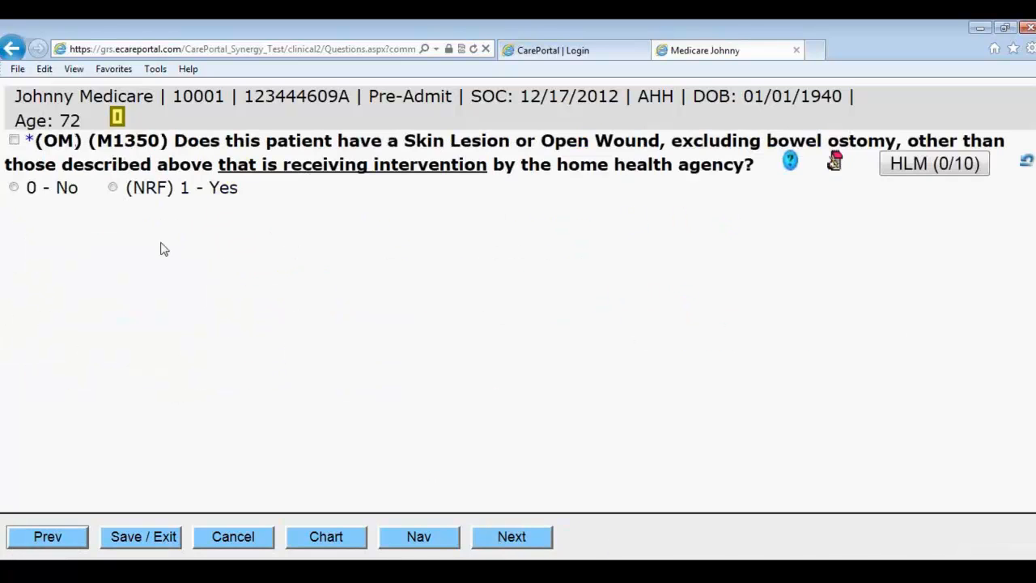
Step: Answer no skin lesion for M1350 and start a wound entry: 6 - Pressure Ulcers, Leg - Right
left_click(52, 191)
left_click(85, 247)
left_click(328, 240)
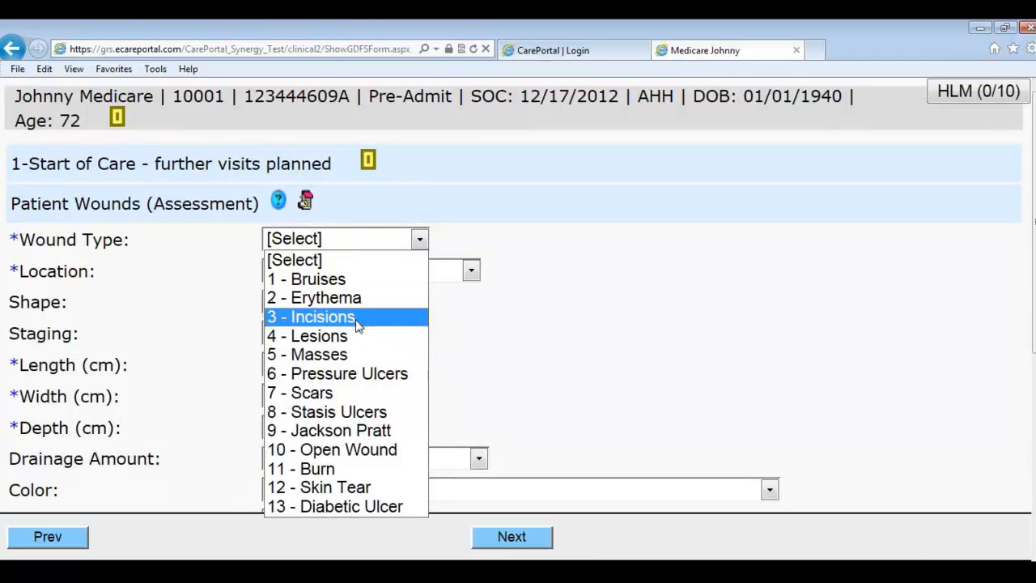
left_click(372, 374)
left_click(384, 272)
scroll(323, 372, "down", 12)
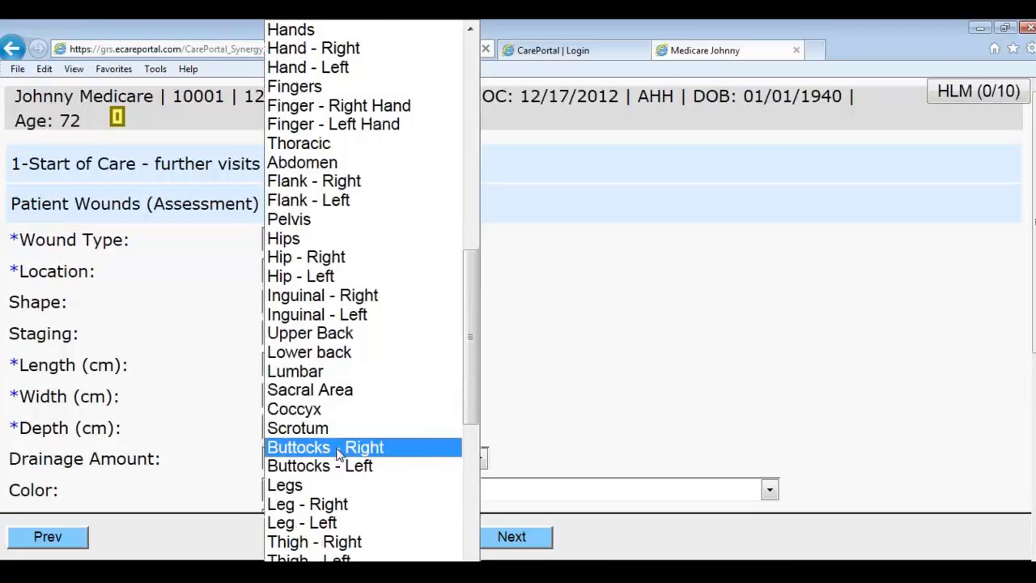
left_click(339, 503)
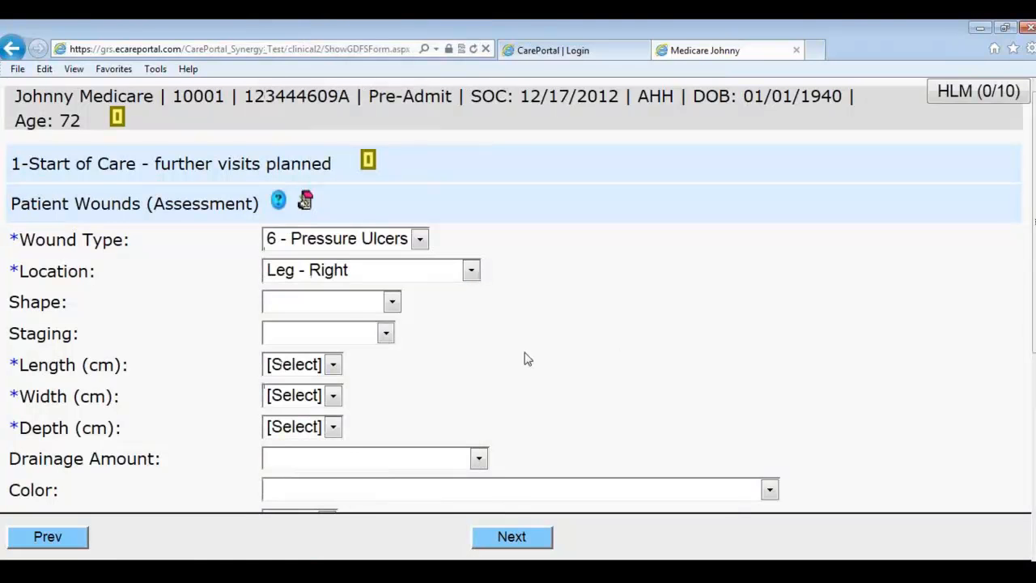
Step: Set the wound size to 2.2 × 1.1 × 0.3 cm and save the entry
left_click(308, 369)
left_click(291, 465)
left_click(307, 421)
left_click(307, 257)
left_click(314, 428)
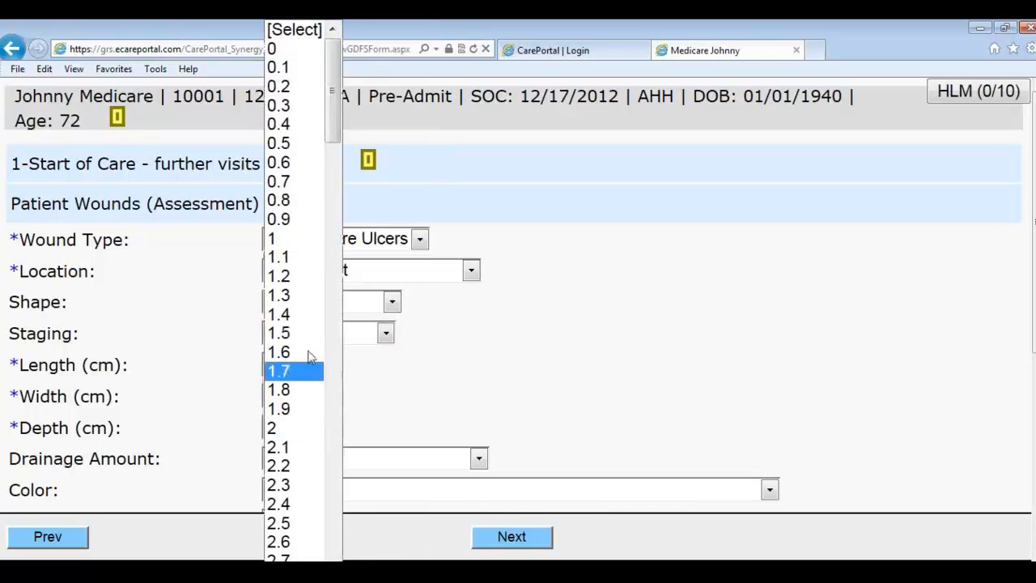
left_click(299, 105)
scroll(616, 381, "down", 3)
scroll(486, 432, "down", 4)
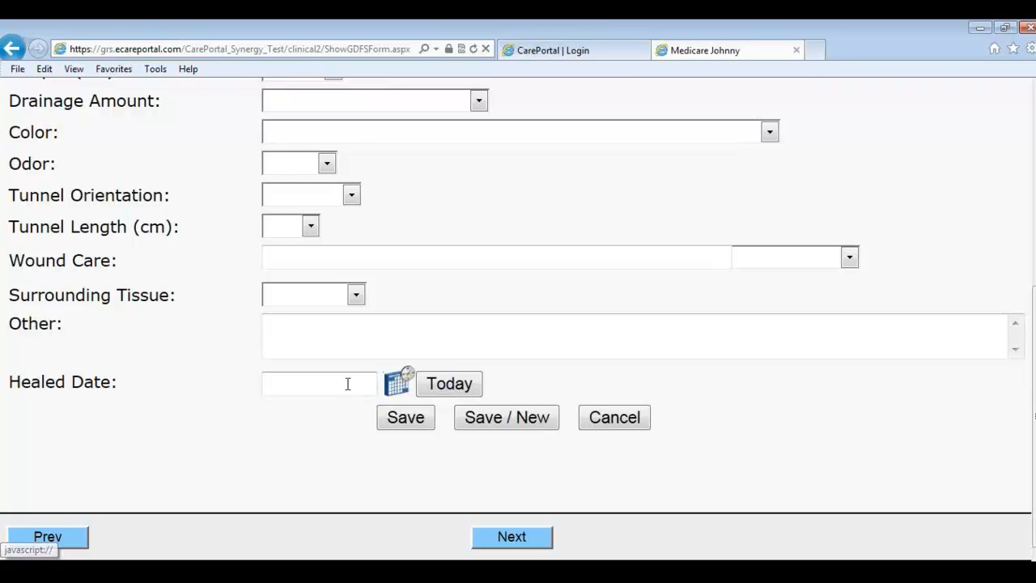
scroll(129, 400, "up", 5)
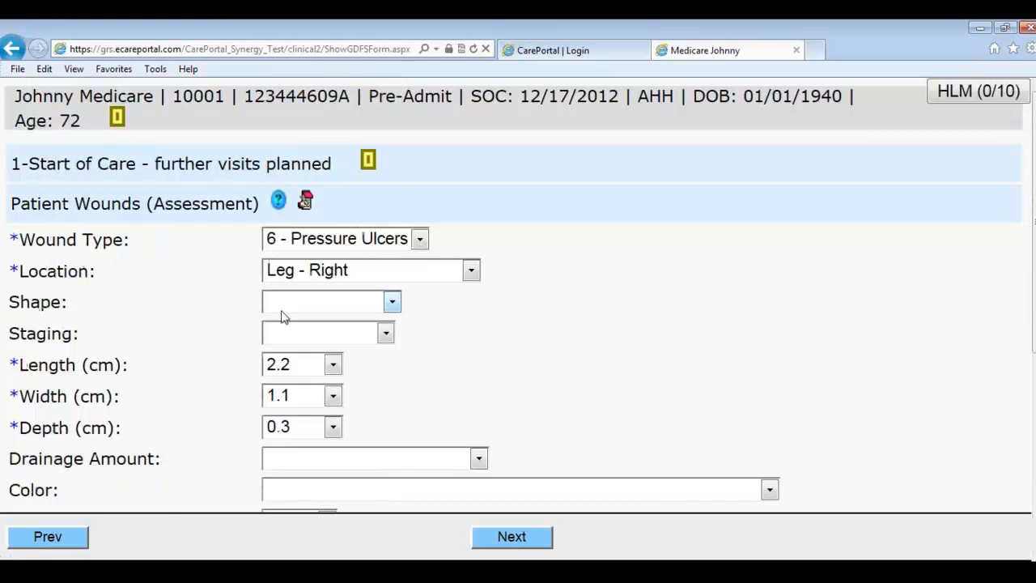
scroll(561, 329, "down", 5)
left_click(390, 419)
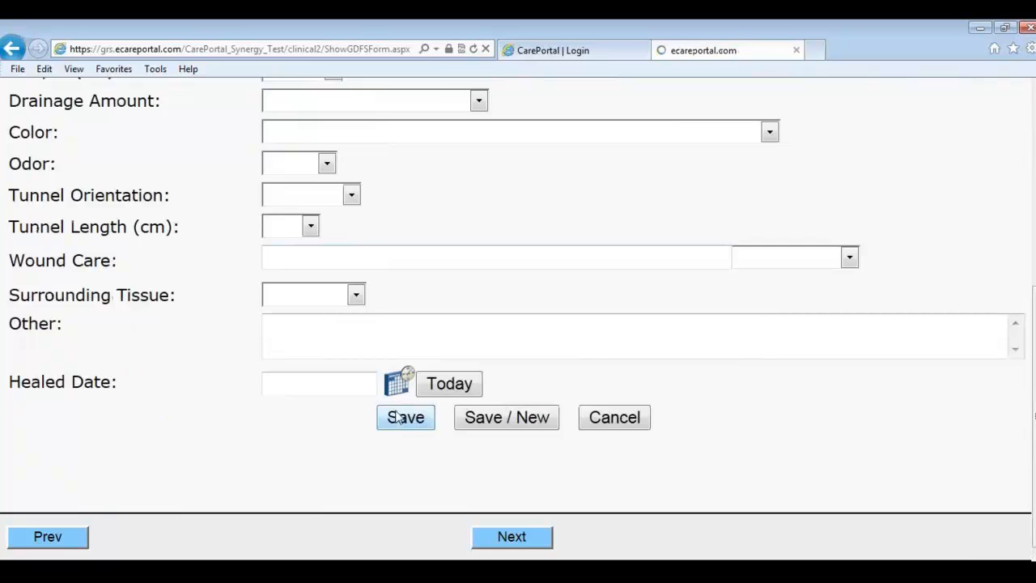
left_click_drag(404, 556, 449, 556)
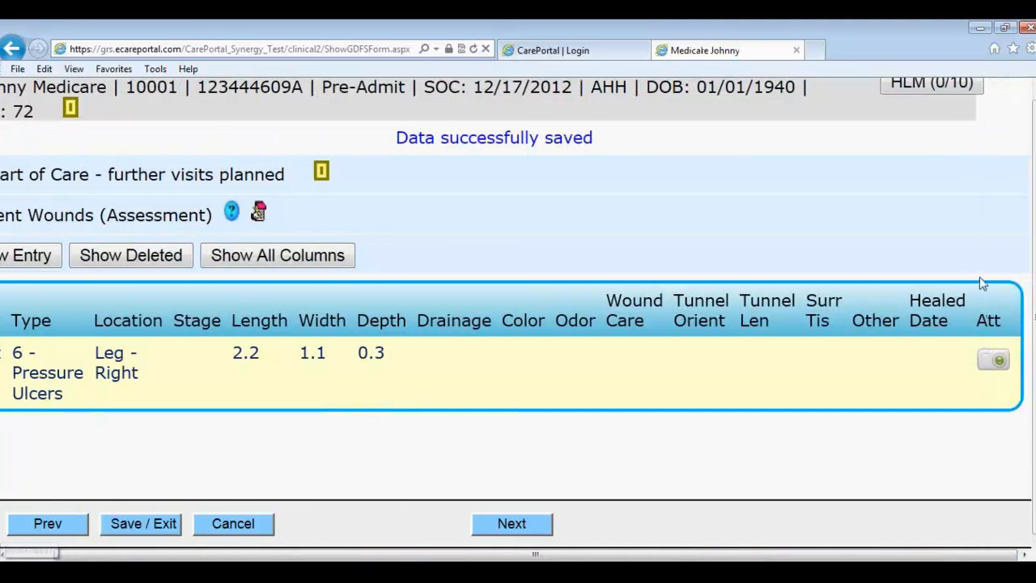
Step: Choose venous_1.jpg from Pictures as the pressure ulcer's attachment
left_click(991, 361)
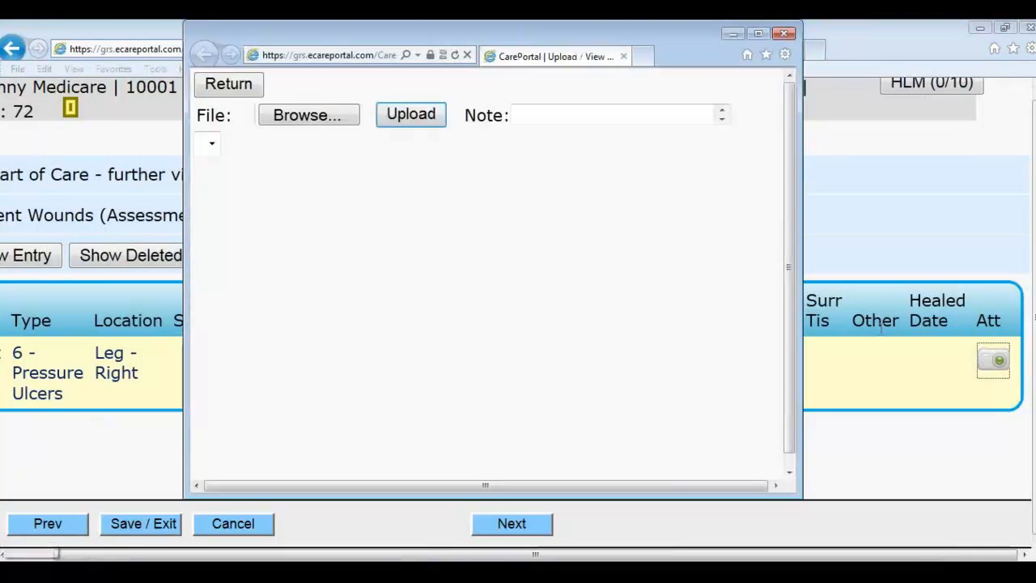
left_click(405, 115)
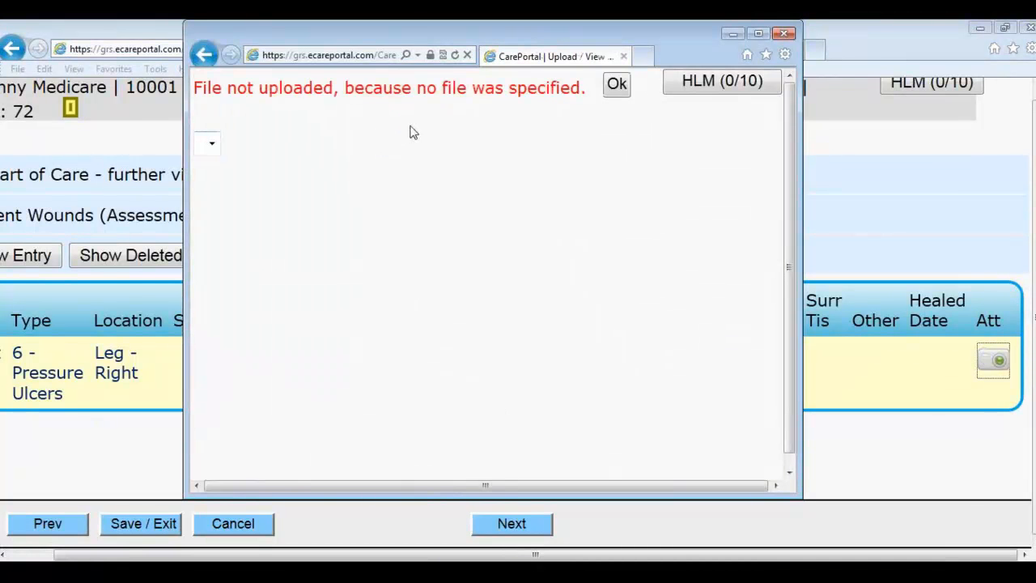
left_click(616, 84)
left_click(303, 122)
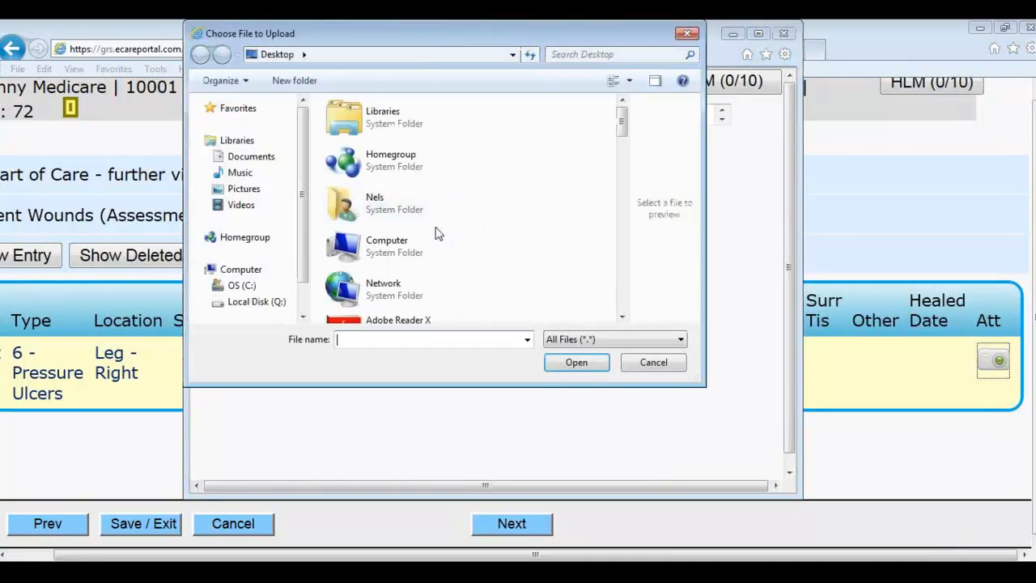
left_click(251, 193)
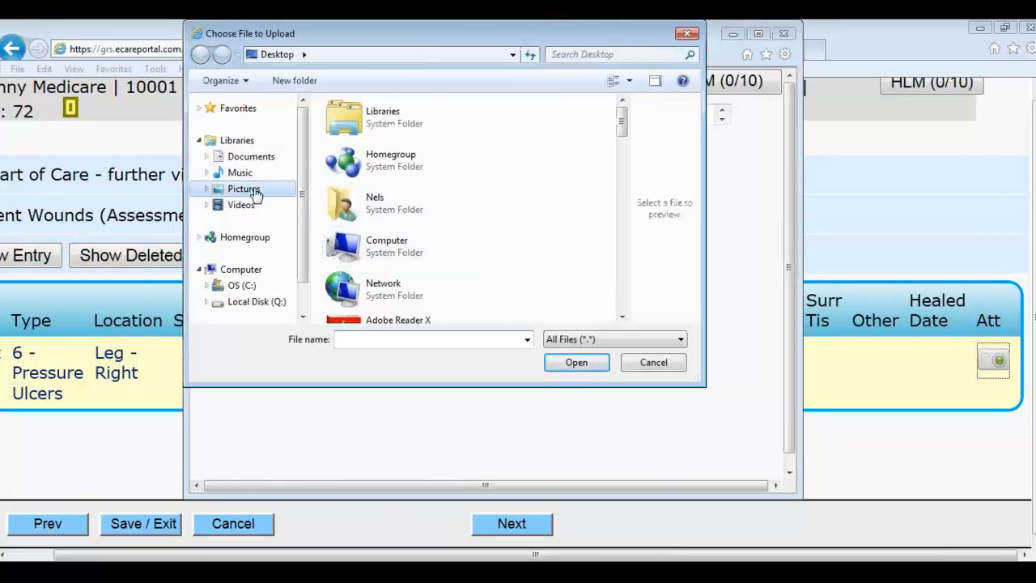
left_click_drag(619, 192, 612, 230)
left_click(458, 283)
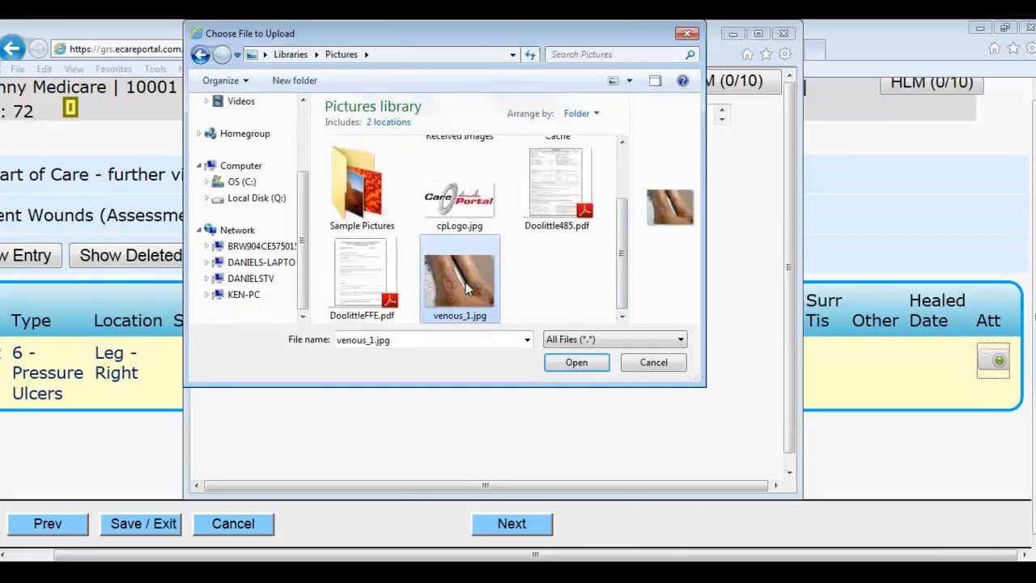
left_click(576, 362)
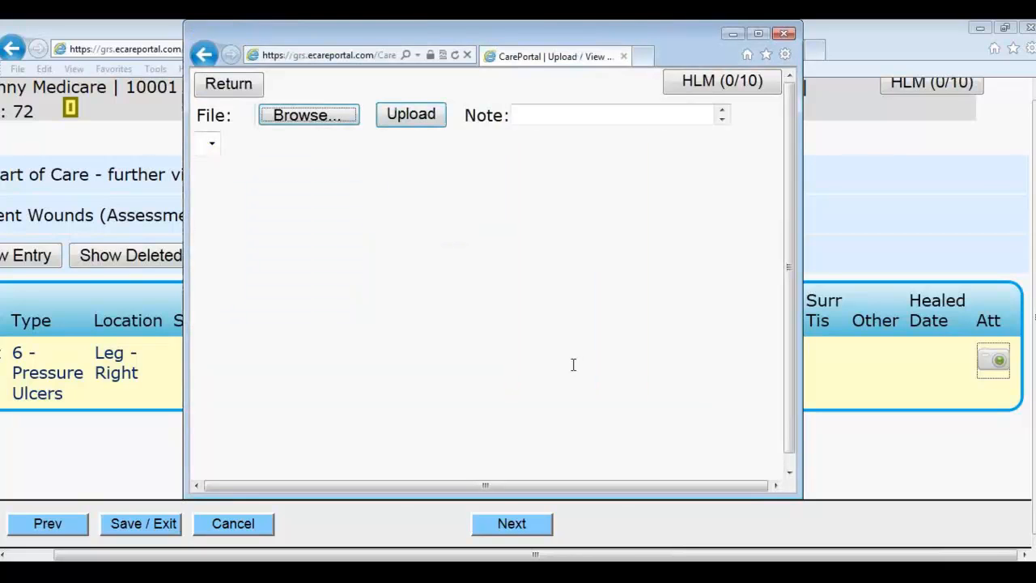
Step: Upload the venous_1.jpg photo and return to the wound table
left_click(404, 126)
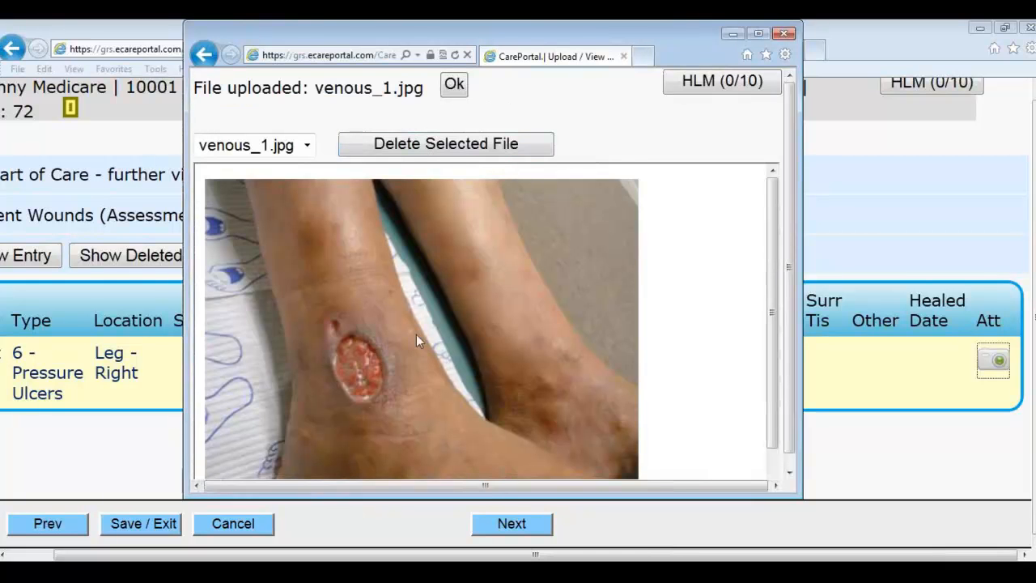
scroll(492, 307, "down", 3)
scroll(492, 306, "up", 3)
left_click(454, 85)
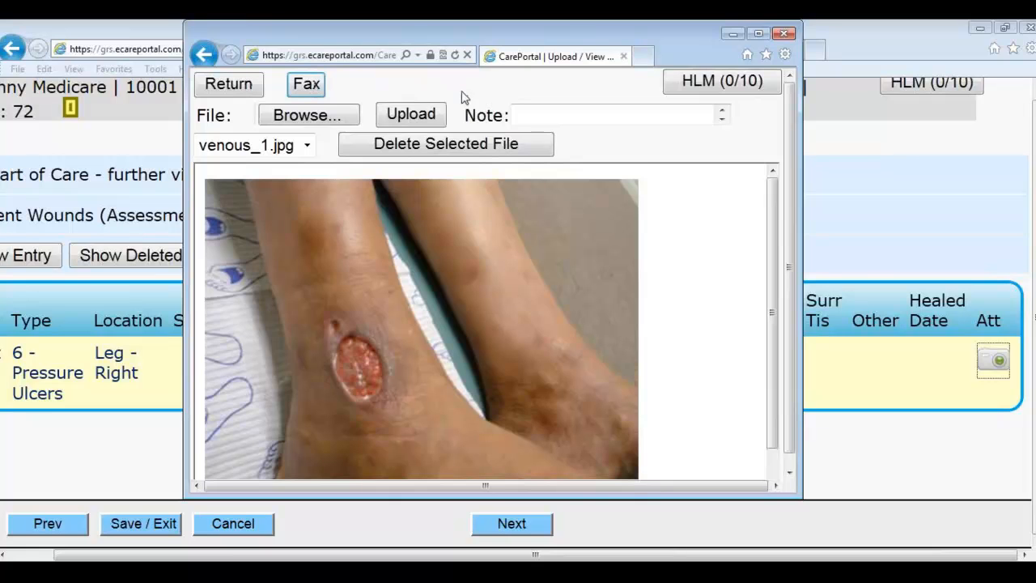
left_click(234, 84)
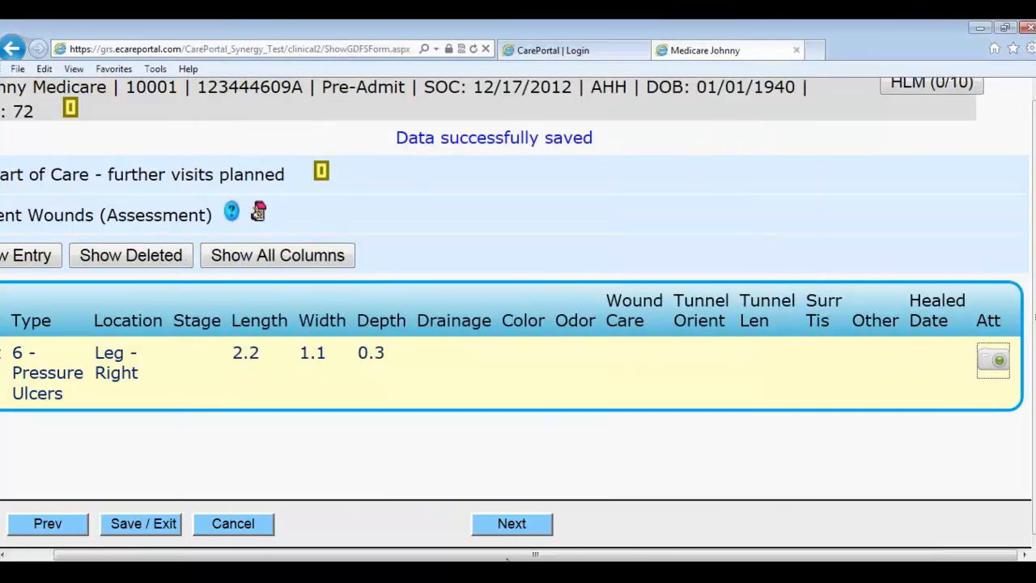
left_click_drag(575, 555, 530, 555)
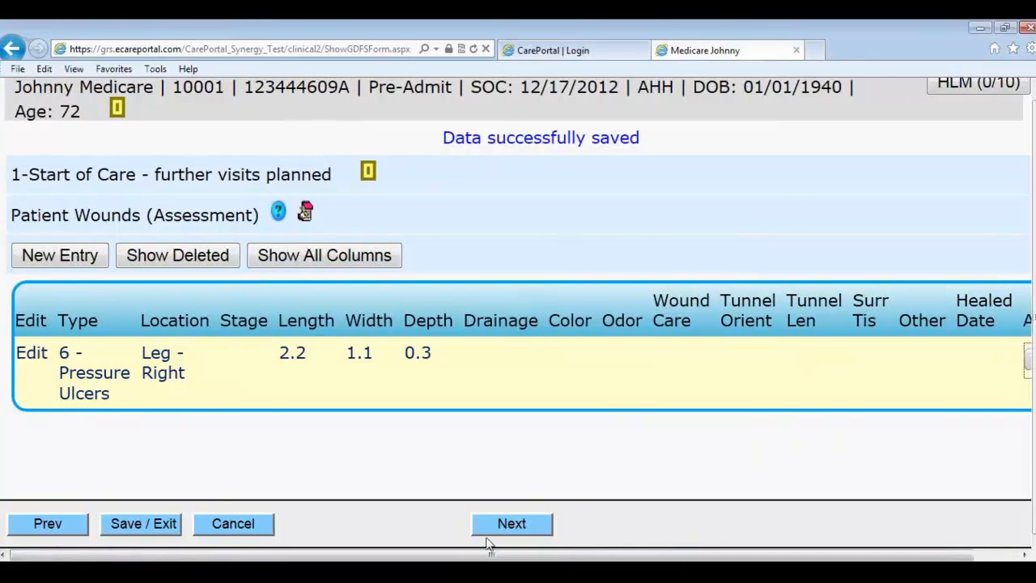
Step: Add Scars to the integumentary comments; record no shortness of breath and bilateral breath sounds
left_click(510, 524)
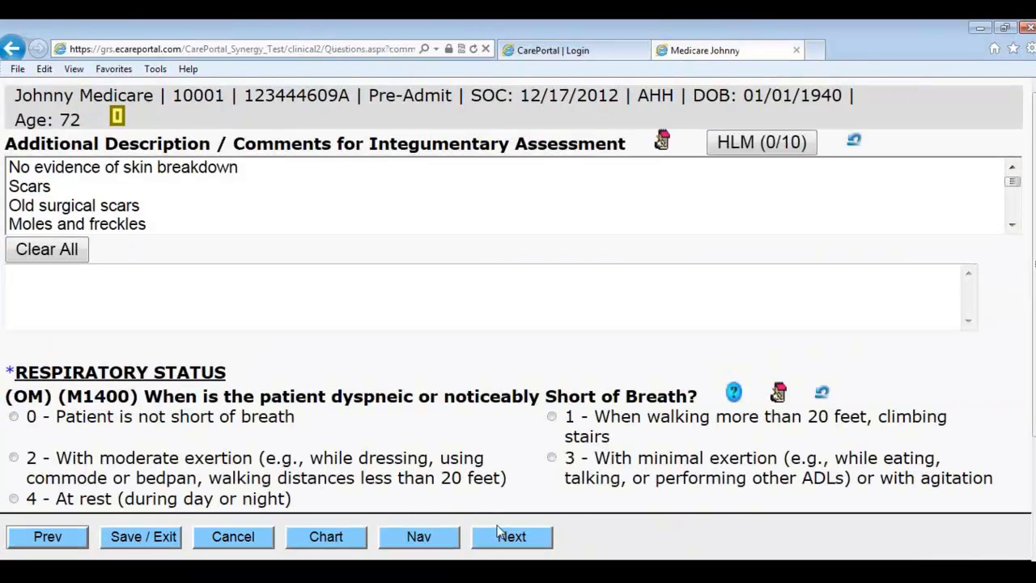
left_click(73, 193)
scroll(121, 278, "down", 2)
left_click(141, 273)
left_click(273, 412)
Step: Record anterior rales (bilateral), posterior rhonchi, lower diminished sounds, and upper wheezing and crackles
left_click(490, 530)
left_click(197, 203)
left_click(237, 238)
left_click(340, 306)
left_click(284, 272)
left_click(285, 341)
left_click(459, 202)
left_click(422, 260)
Step: Mark respirations as shallow and record intermittent oxygen as a home respiratory treatment
left_click(526, 535)
left_click(66, 212)
left_click(161, 312)
left_click(110, 386)
scroll(301, 360, "down", 1)
scroll(202, 377, "down", 1)
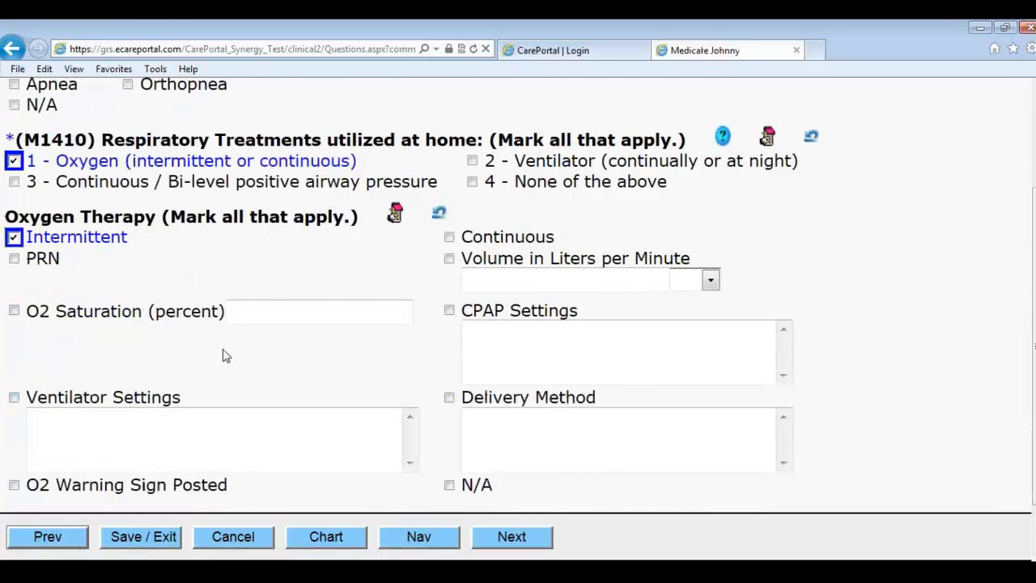
scroll(283, 344, "down", 1)
Step: Record a productive cough with sputum described as 'test', frequent palpitations and a circulation problem
left_click(512, 534)
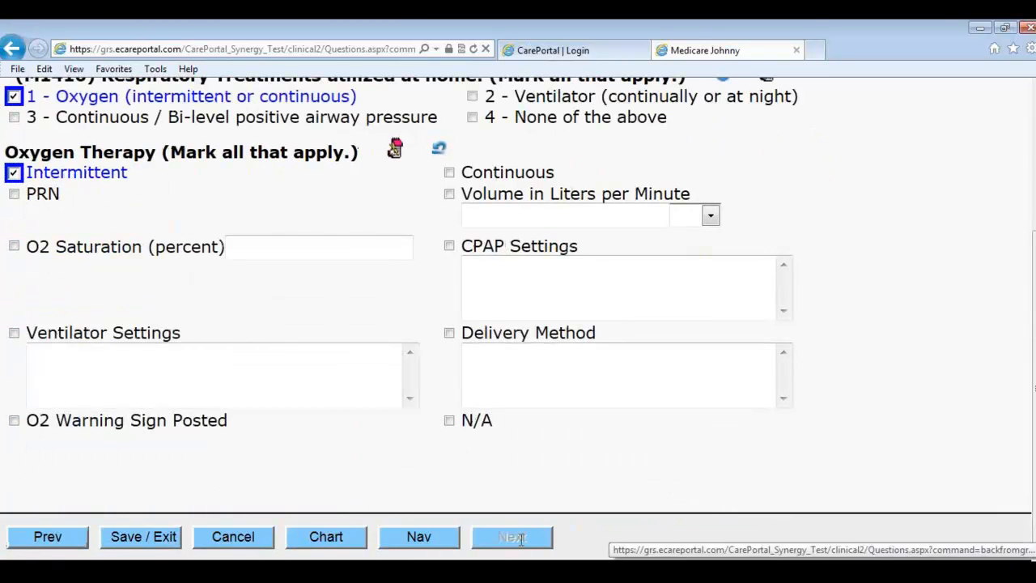
left_click(79, 195)
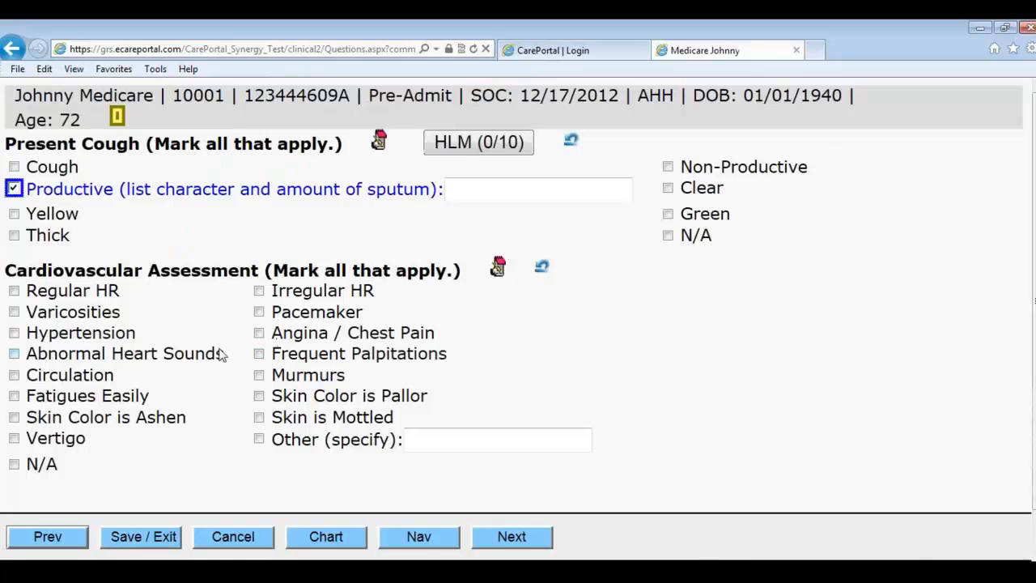
left_click(295, 355)
left_click(79, 377)
left_click(494, 530)
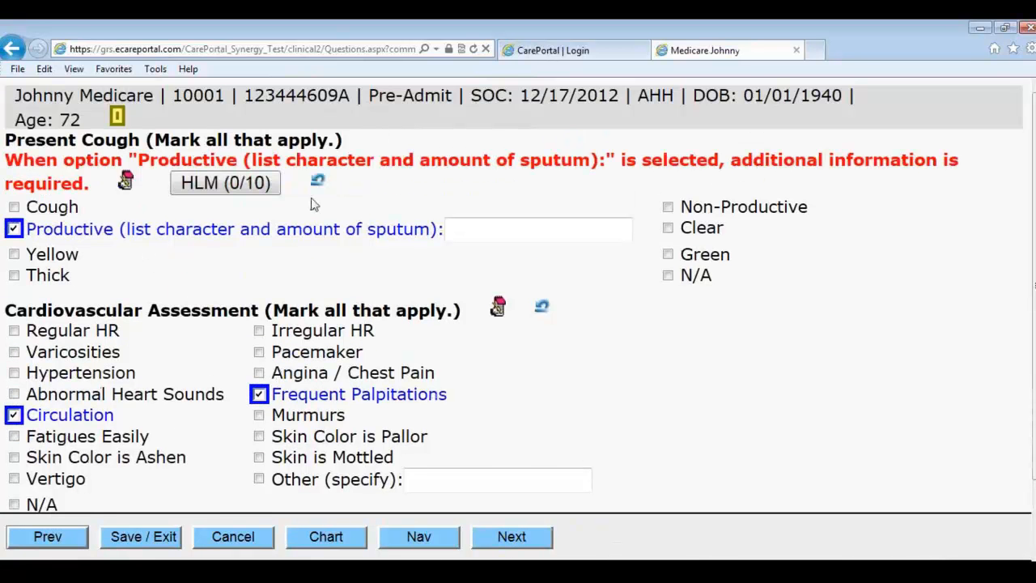
left_click(484, 229)
type("test")
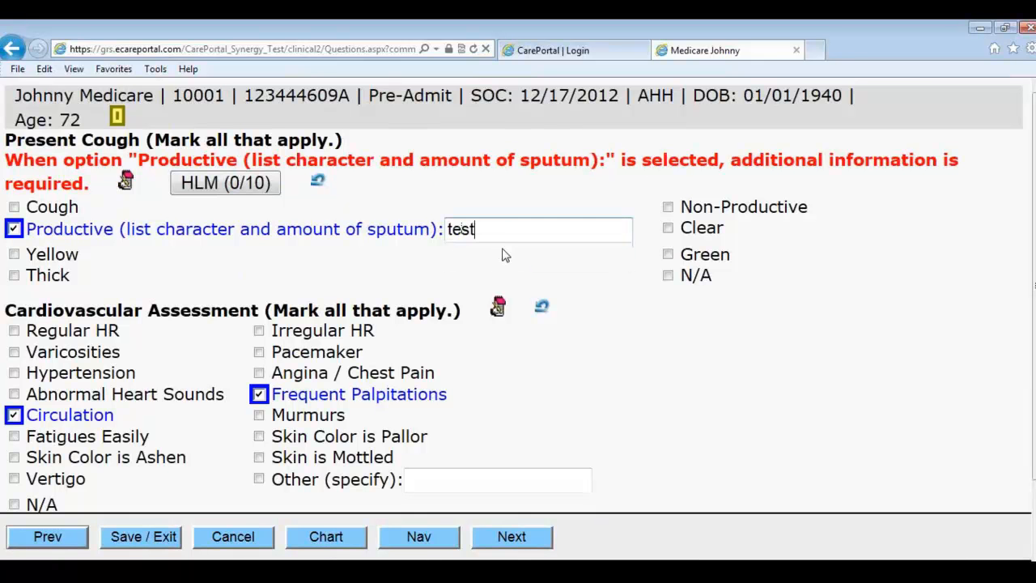
Step: Reset the first edema location from Mouth back to none
left_click(511, 544)
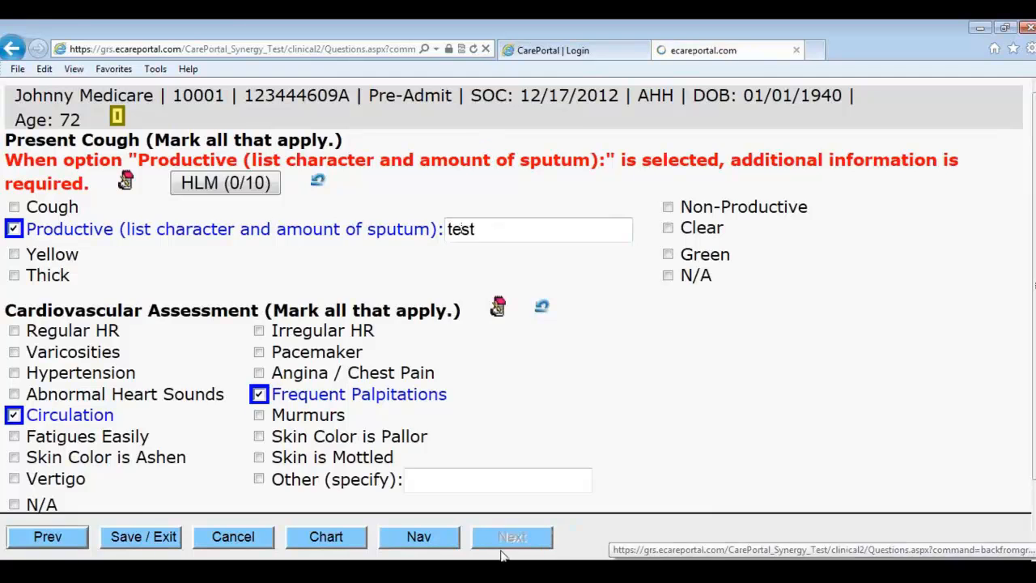
left_click(162, 235)
left_click(150, 259)
left_click(168, 207)
scroll(173, 412, "down", 7)
left_click(274, 220)
left_click(227, 200)
scroll(157, 162, "up", 5)
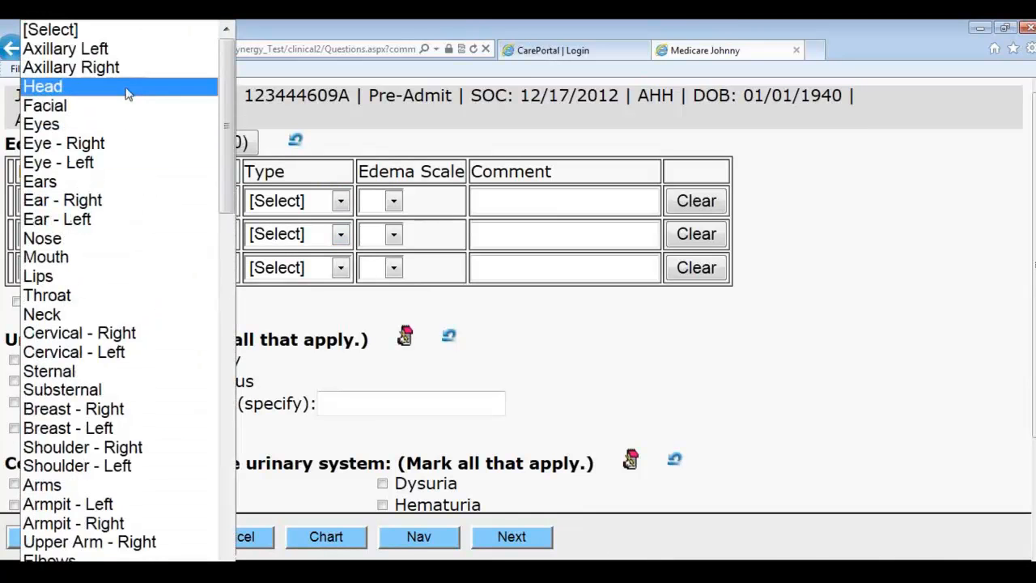
left_click(99, 34)
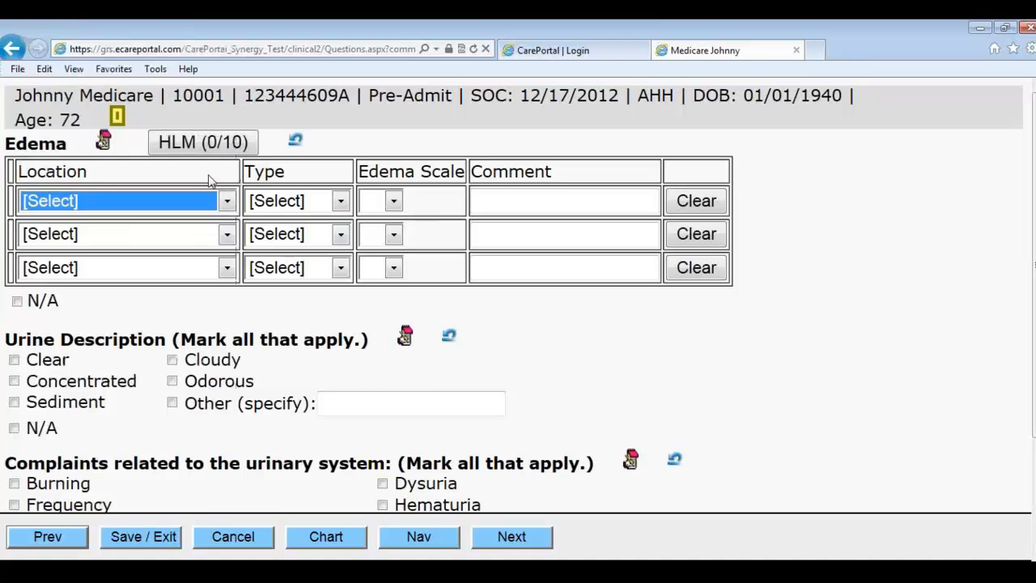
Step: Mark edema N/A and record concentrated urine and urinary frequency
left_click(24, 304)
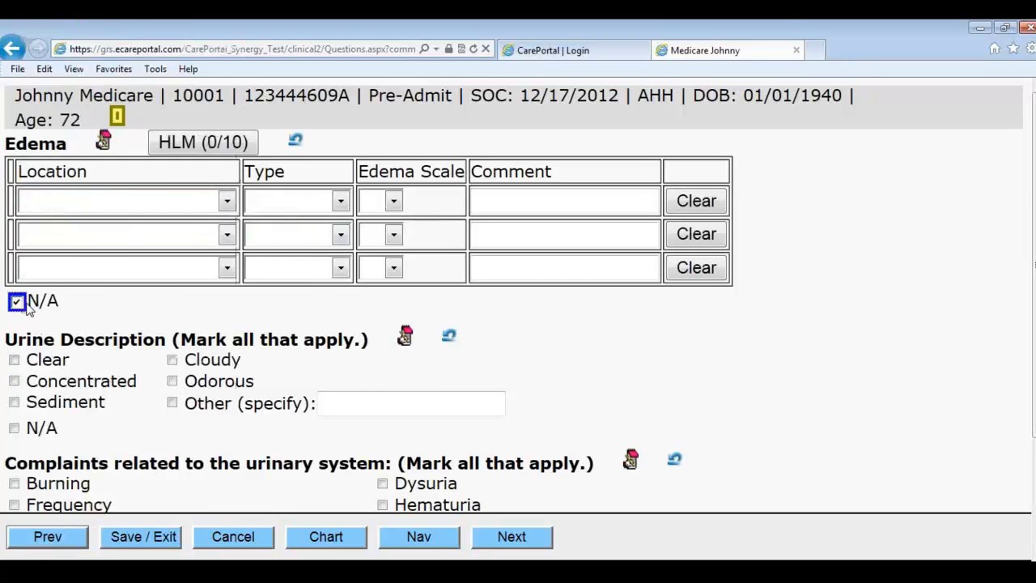
left_click(65, 384)
scroll(65, 384, "down", 3)
left_click(68, 365)
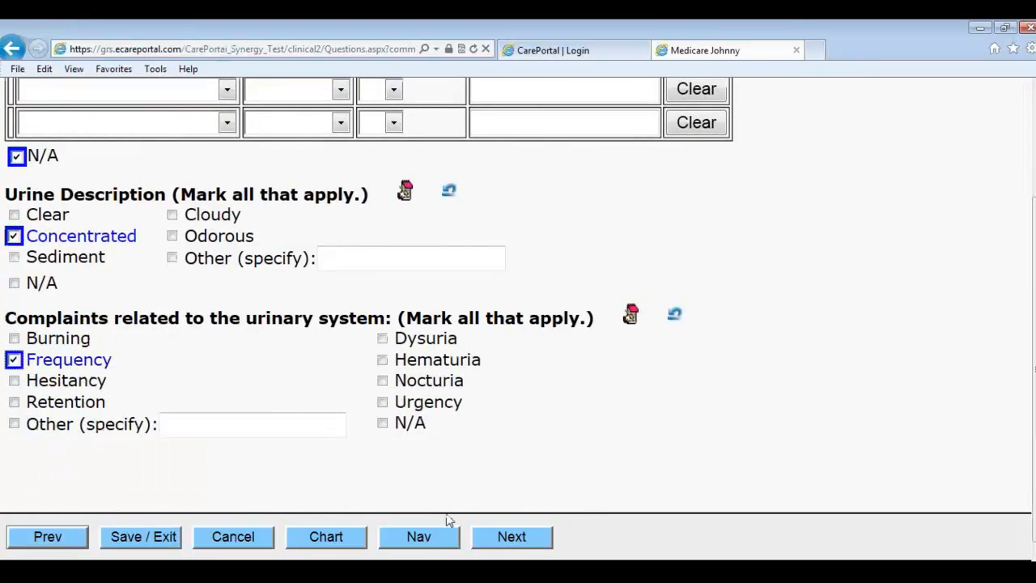
Step: Answer M1600 with NA (prophylactic treatment) and M1610 with 0, no incontinence
left_click(489, 542)
left_click(143, 237)
left_click(139, 291)
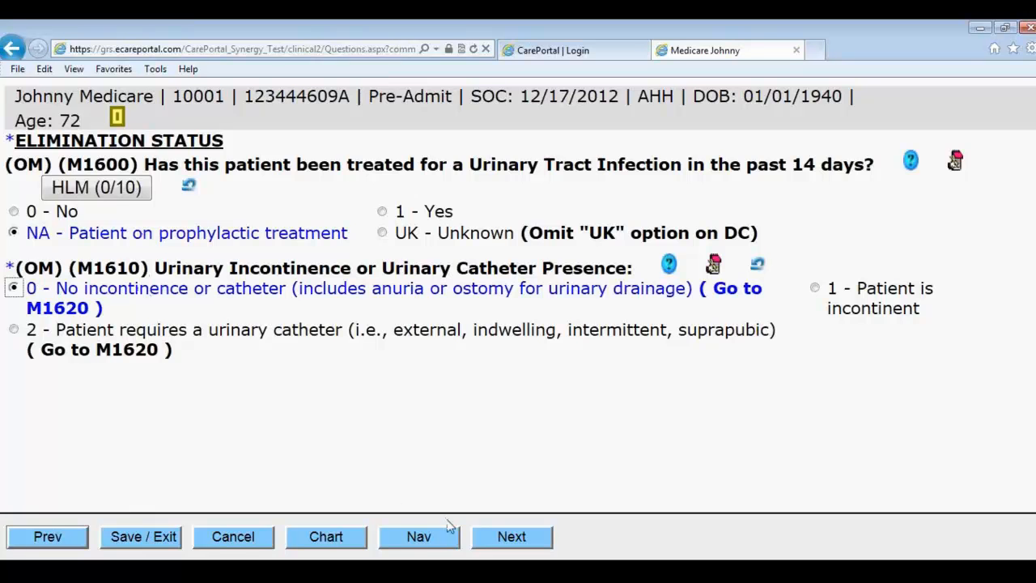
Step: Set M1620 to one to three times weekly and M1630 to 1; record bowel sounds by quadrant
left_click(505, 539)
left_click(105, 192)
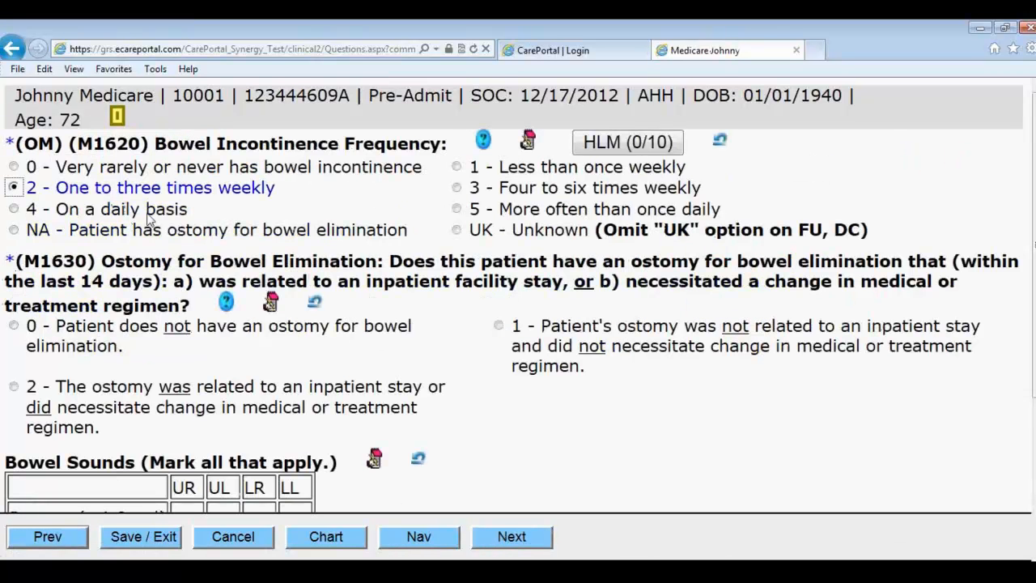
left_click(547, 340)
scroll(368, 369, "down", 3)
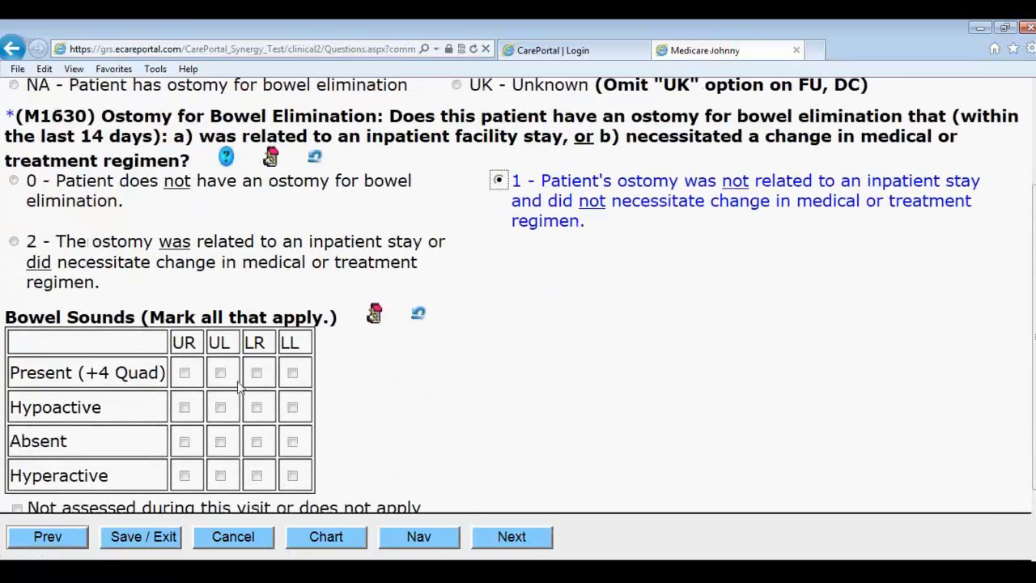
left_click(185, 373)
left_click(219, 406)
left_click(291, 475)
left_click(258, 445)
left_click(259, 442)
scroll(488, 441, "down", 1)
Step: Clear the validation error by changing M1630 to 0, no ostomy
left_click(515, 534)
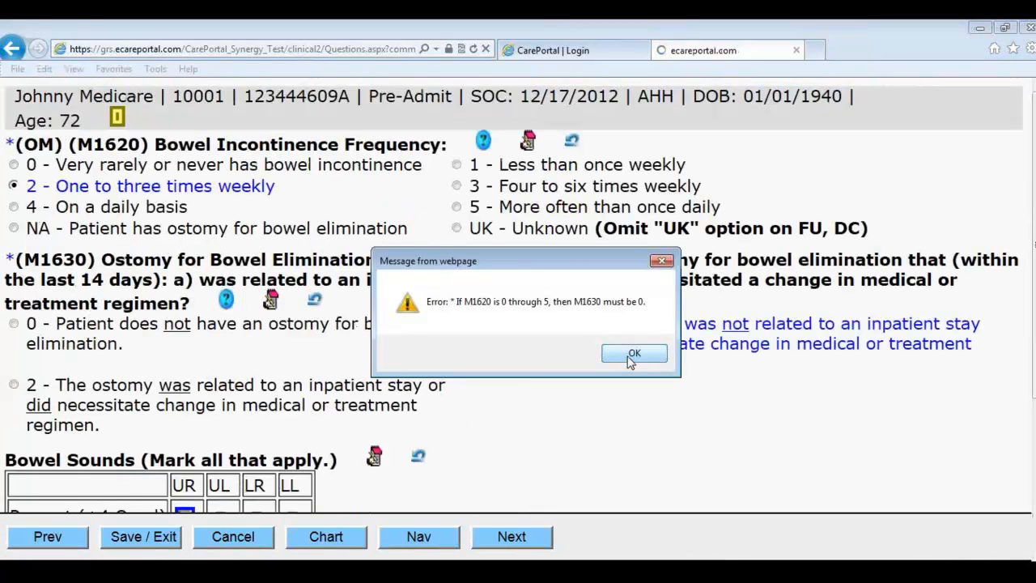
left_click(632, 355)
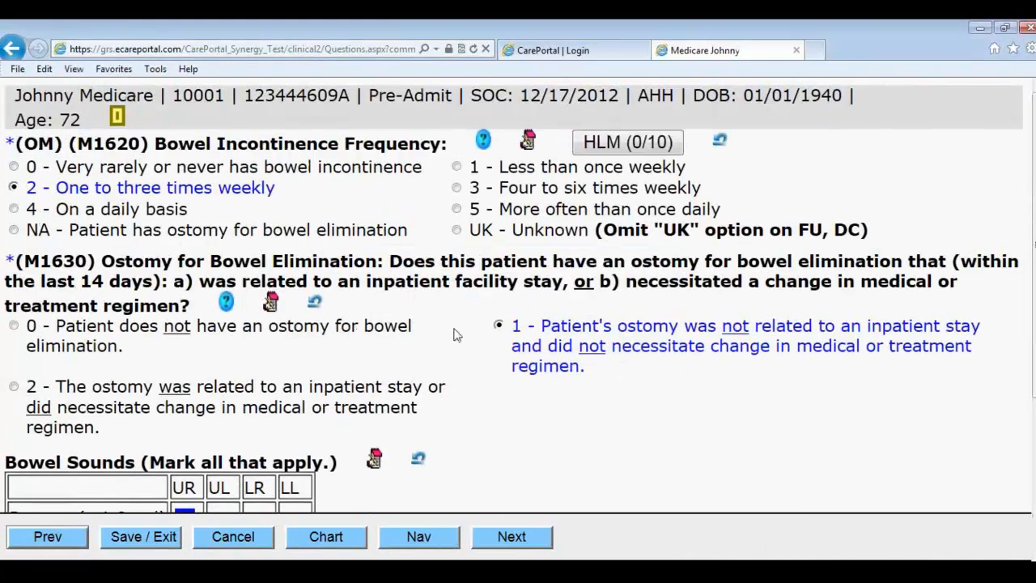
left_click(239, 336)
Step: Record Indigestion and Constipation as GI complaints, with 2 GM NA and Fluid Restrictions requirements
left_click(511, 536)
left_click(98, 256)
left_click(418, 280)
left_click(99, 420)
scroll(99, 423, "down", 2)
left_click(93, 433)
scroll(102, 424, "down", 3)
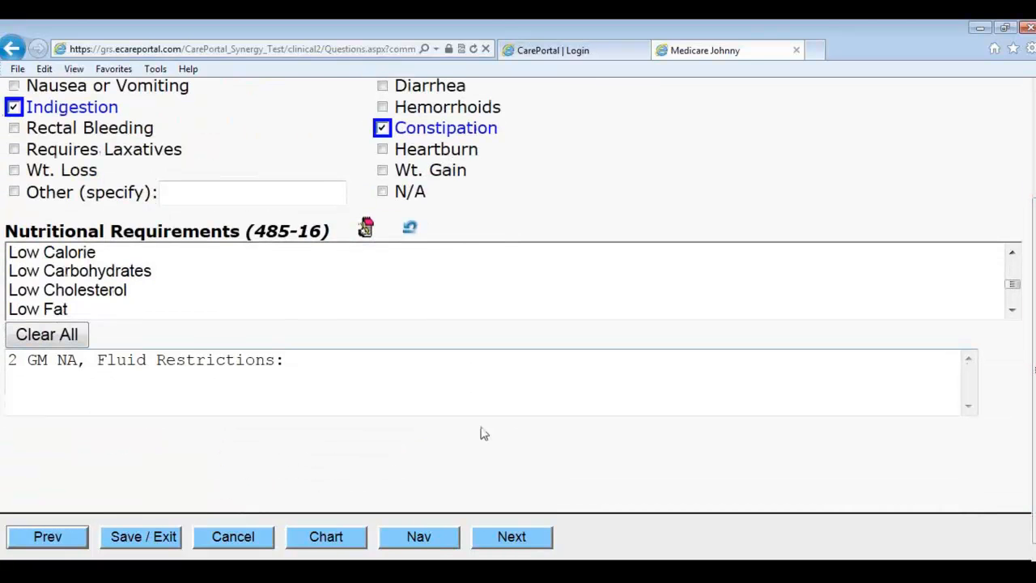
Step: Set the last bowel movement date to 12/06/2012
left_click(503, 538)
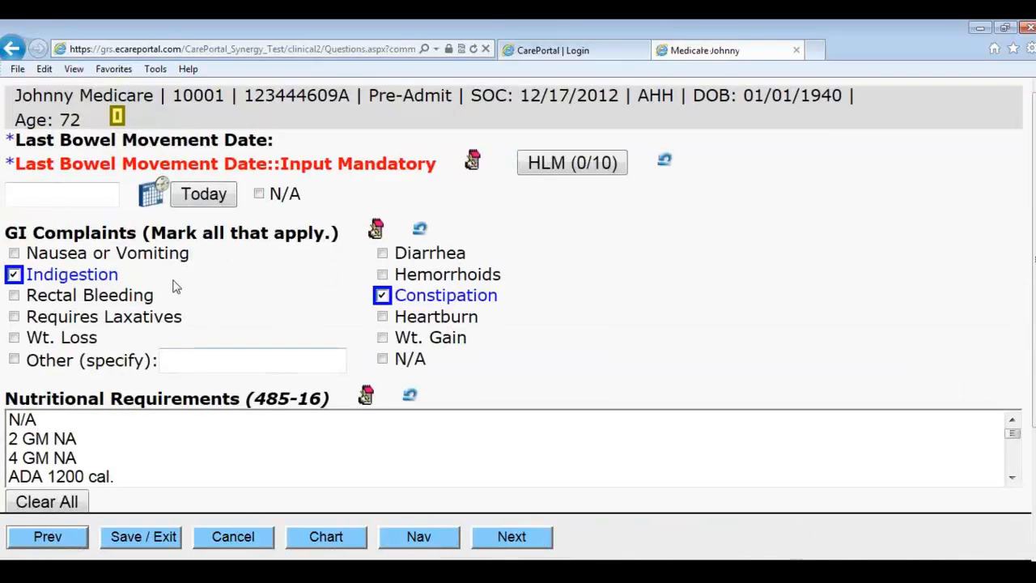
left_click(168, 198)
left_click(154, 195)
left_click(628, 196)
Step: Mark food intake changed due to illness and the patient as Forgetful
left_click(518, 537)
left_click(136, 216)
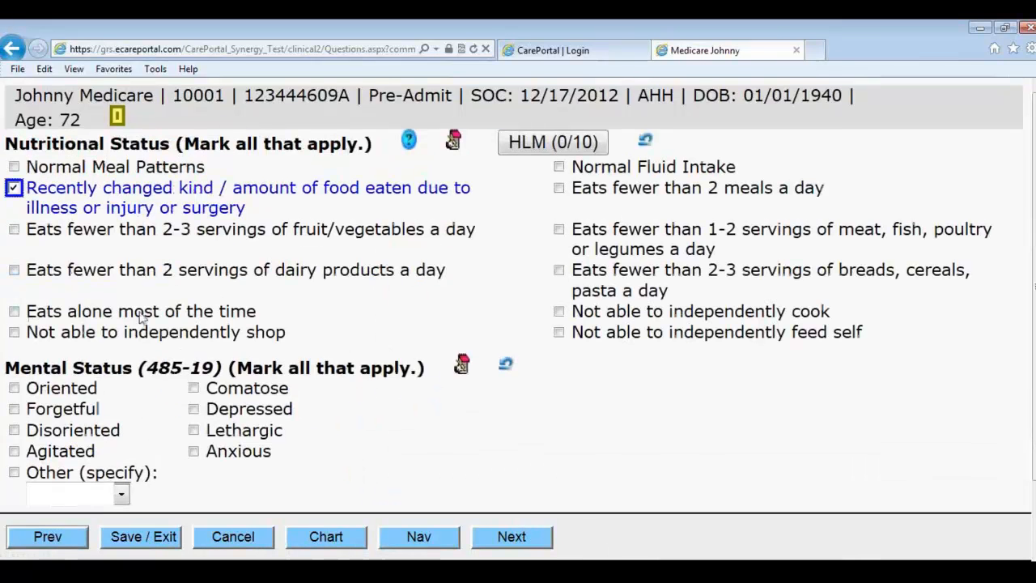
left_click(90, 409)
scroll(360, 447, "down", 1)
Step: Answer M1700 with 2, M1710 with during the day and evening, M1720 with none
left_click(508, 535)
left_click(209, 302)
left_click(473, 468)
scroll(567, 498, "down", 3)
left_click(135, 387)
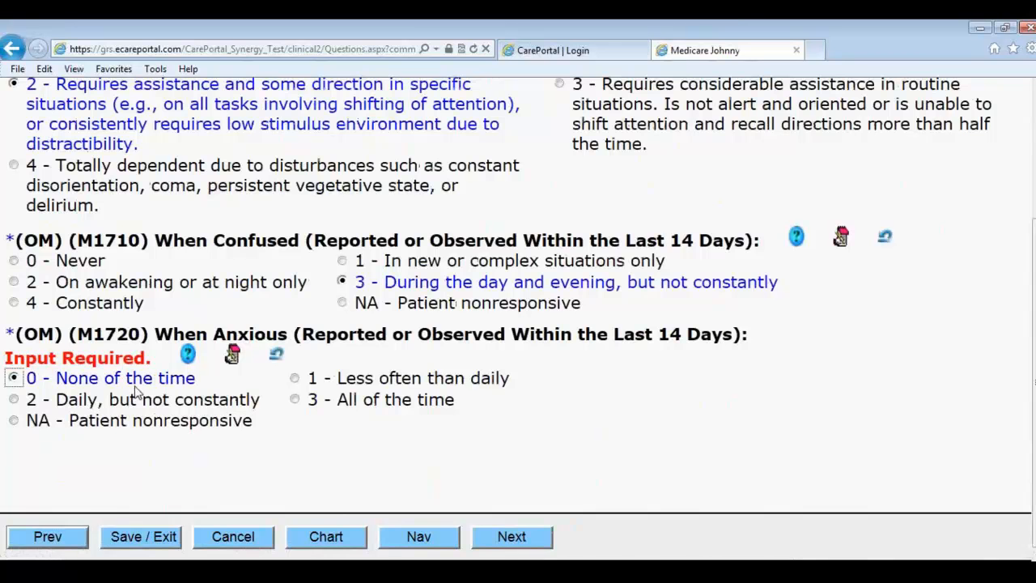
left_click(493, 539)
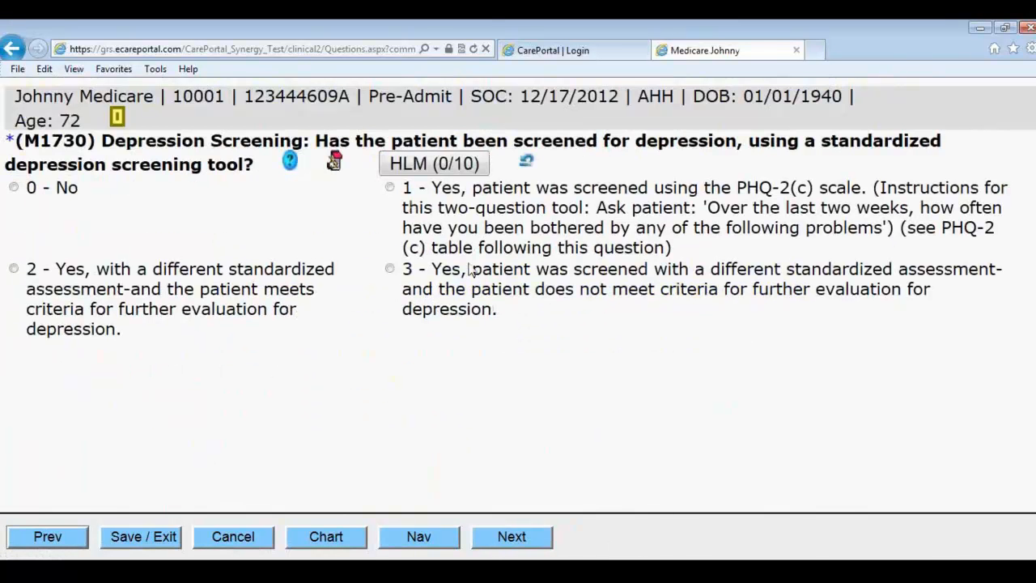
Step: Screen with PHQ-2 (not at all, several days) and check M1740 memory deficit and physical aggression
left_click(454, 206)
left_click(251, 253)
left_click(364, 299)
scroll(368, 413, "down", 1)
scroll(368, 414, "down", 1)
left_click(229, 308)
left_click(568, 391)
Step: Answer M1745 once a month and M1750 Yes, checking Weakness and Contracture
left_click(512, 537)
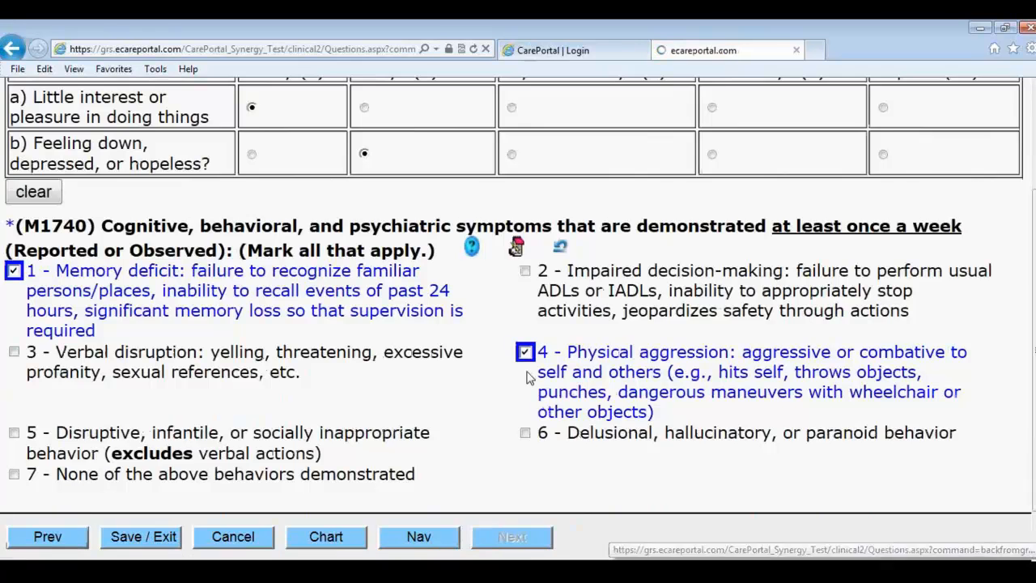
left_click(150, 236)
left_click(100, 329)
left_click(113, 330)
left_click(85, 392)
left_click(440, 436)
left_click(439, 431)
left_click(442, 408)
Step: Check Shuffling and Deformities, mark Paralysis as a limitation, and permit Transfer Bed/Chair
left_click(510, 534)
left_click(68, 191)
left_click(93, 337)
left_click(505, 544)
left_click(99, 213)
left_click(460, 357)
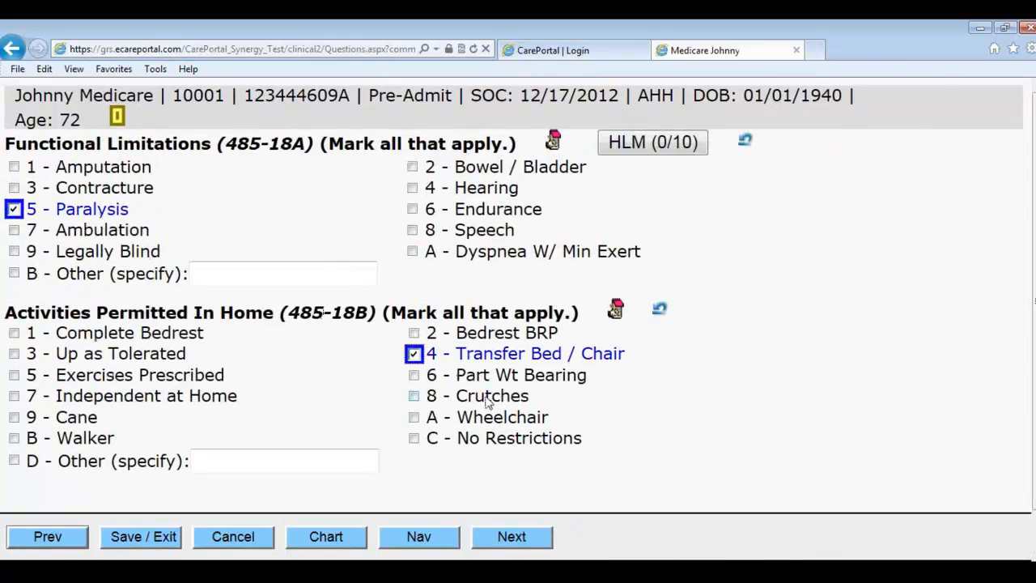
Step: Answer M1800 and M1820 with someone must help, M1810 gets clothes out, M1830 bathes self
left_click(513, 539)
left_click(99, 248)
left_click(186, 389)
left_click(487, 522)
left_click(186, 235)
left_click(194, 350)
Step: Answer M1840 able to reach toilet, M1845 someone must help, M1850 bears weight and pivots
scroll(518, 409, "down", 3)
scroll(484, 457, "down", 3)
left_click(299, 346)
left_click(510, 526)
left_click(173, 278)
left_click(278, 437)
Step: Answer M1860, M1870 and M1880 as walks, feeds self and plans independently
left_click(500, 535)
left_click(201, 229)
scroll(316, 372, "down", 1)
scroll(315, 372, "down", 1)
left_click(589, 361)
scroll(587, 364, "down", 3)
left_click(268, 433)
Step: Answer M1890 with 2; set M1900 prior functioning to needed help except independent transfer
left_click(510, 537)
scroll(465, 301, "down", 3)
scroll(455, 296, "up", 3)
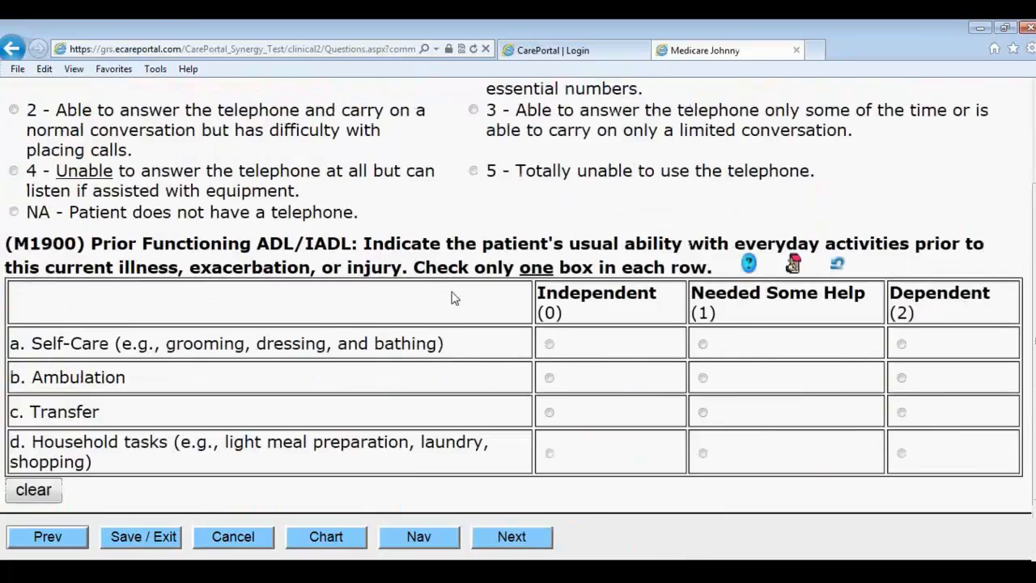
left_click(209, 261)
scroll(209, 261, "down", 3)
left_click(549, 371)
left_click(702, 338)
left_click(702, 372)
left_click(548, 405)
left_click(702, 448)
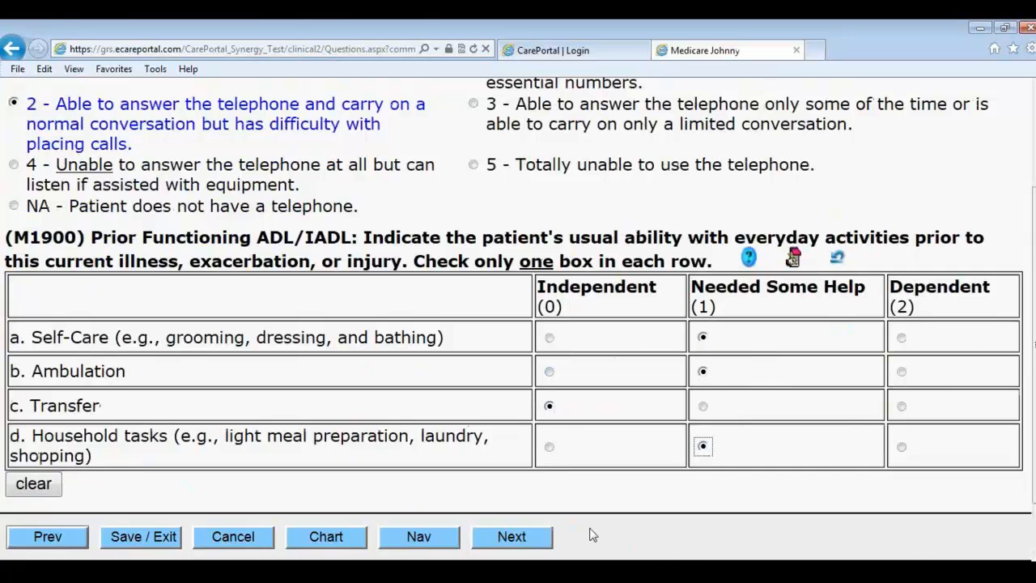
left_click(513, 537)
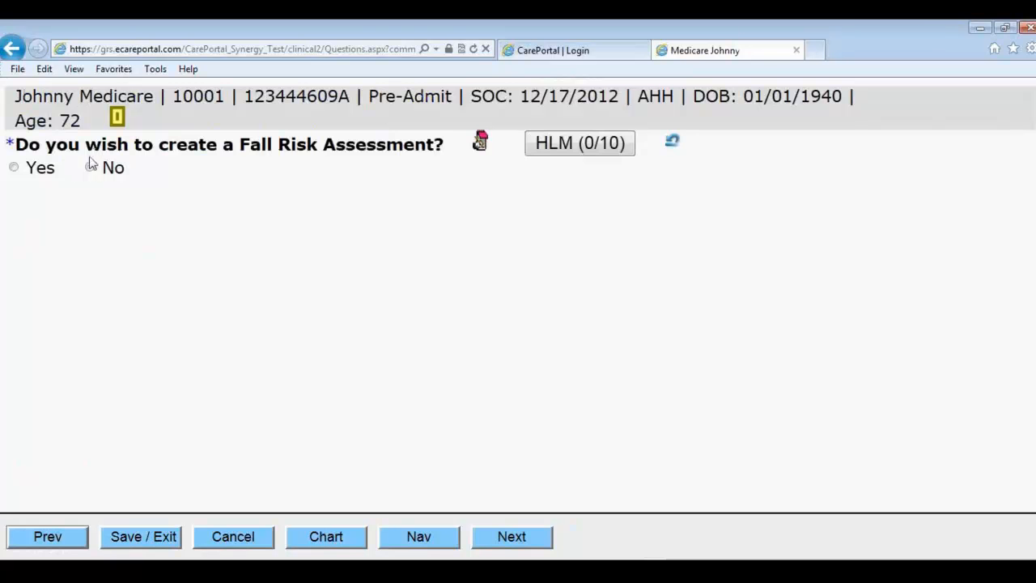
Step: Decline the fall risk assessment after first choosing Yes
left_click(28, 172)
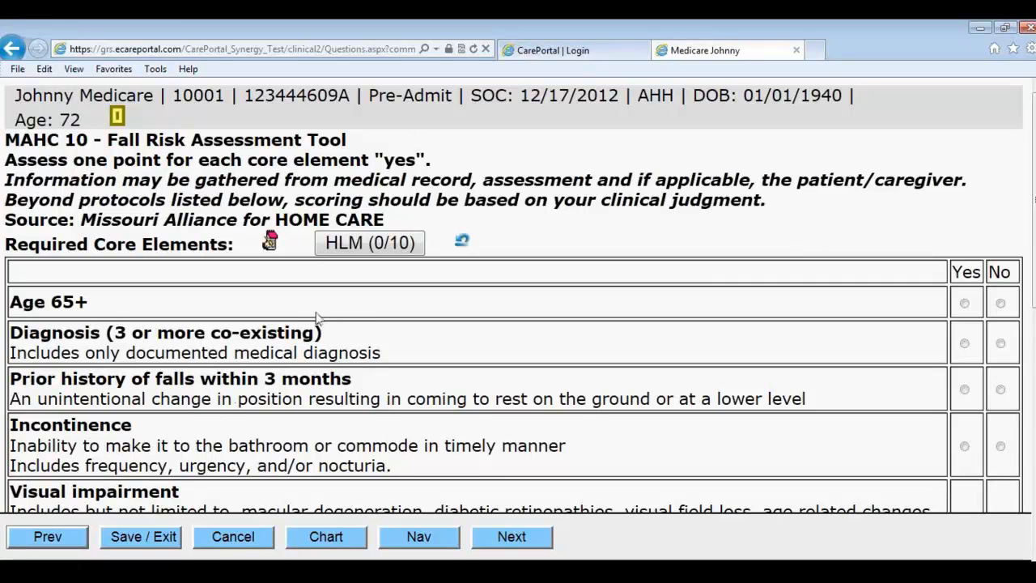
left_click(79, 537)
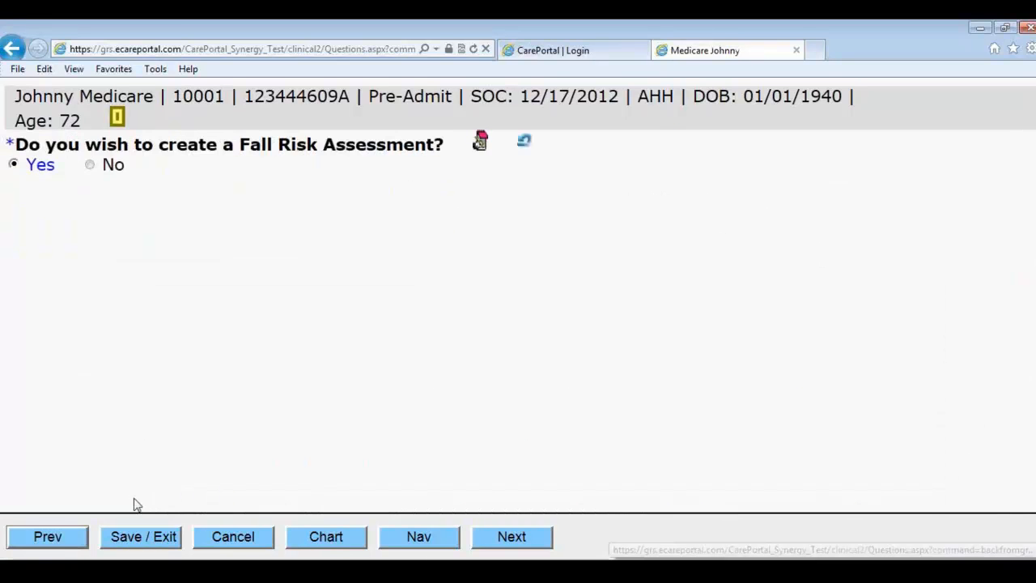
left_click(89, 167)
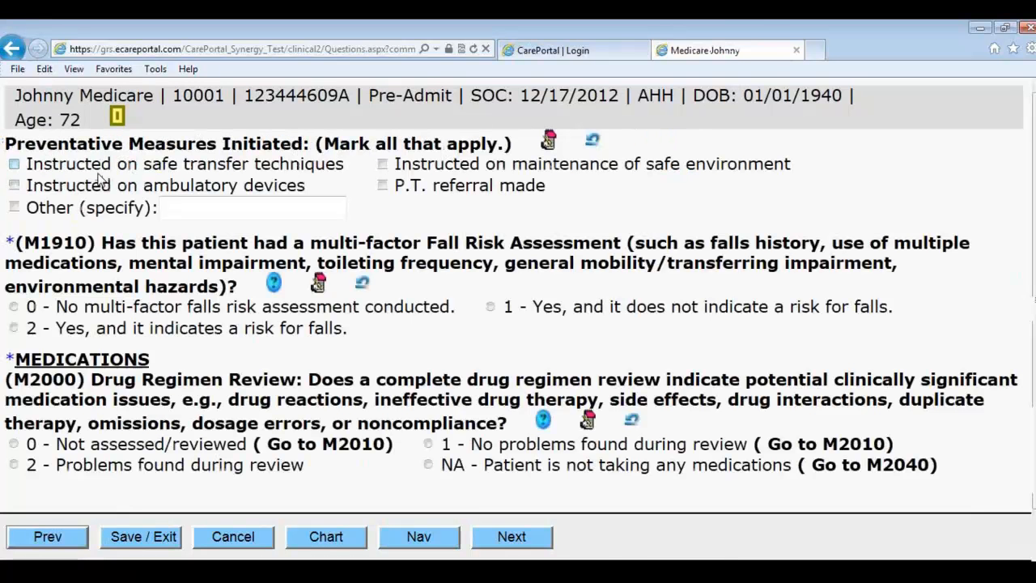
Step: Mark instruction on ambulatory devices, answer M1910 and M2000 with 0, and M2010 with NA
left_click(94, 193)
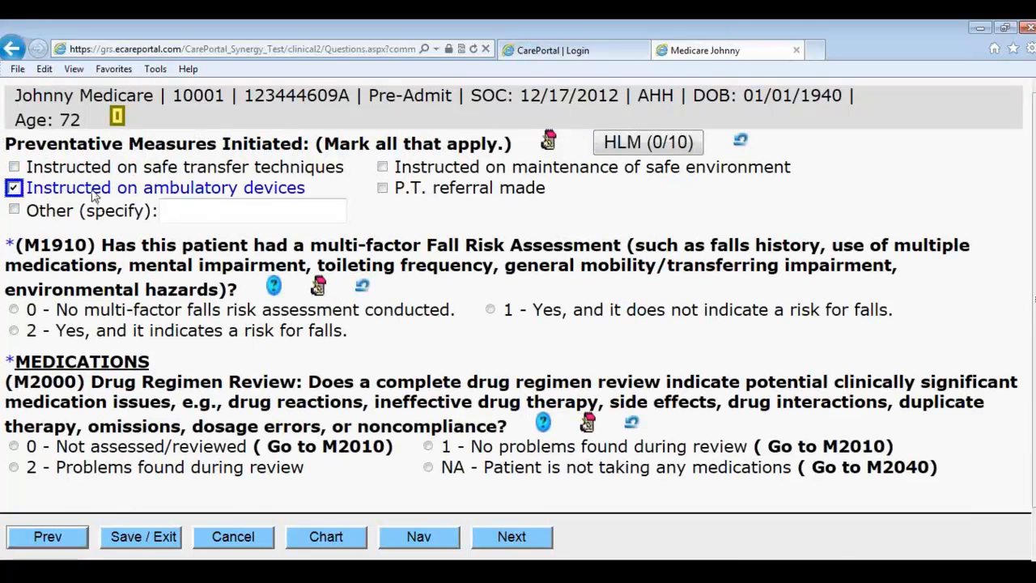
left_click(129, 311)
left_click_drag(127, 458, 131, 469)
left_click(212, 450)
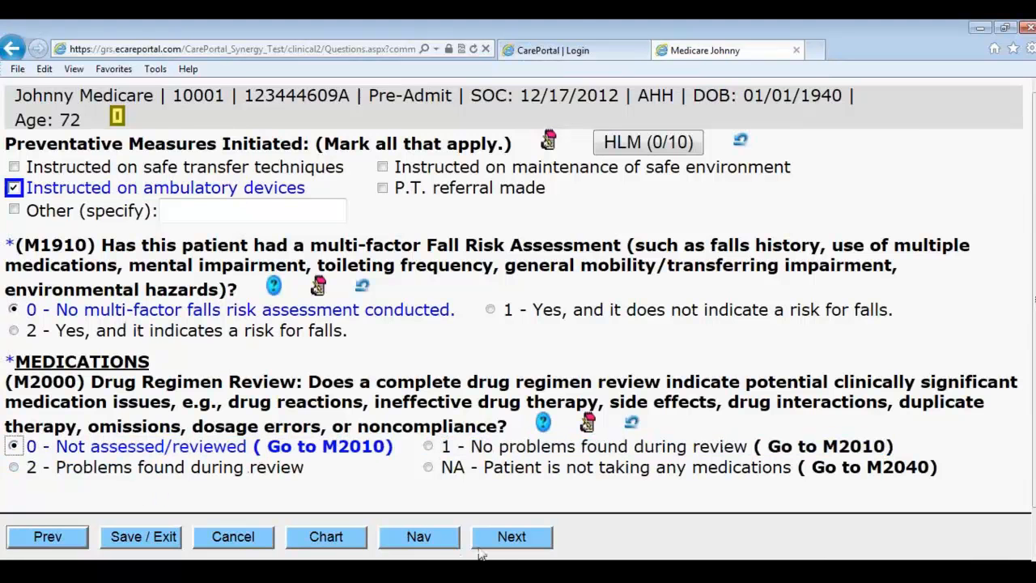
left_click(504, 538)
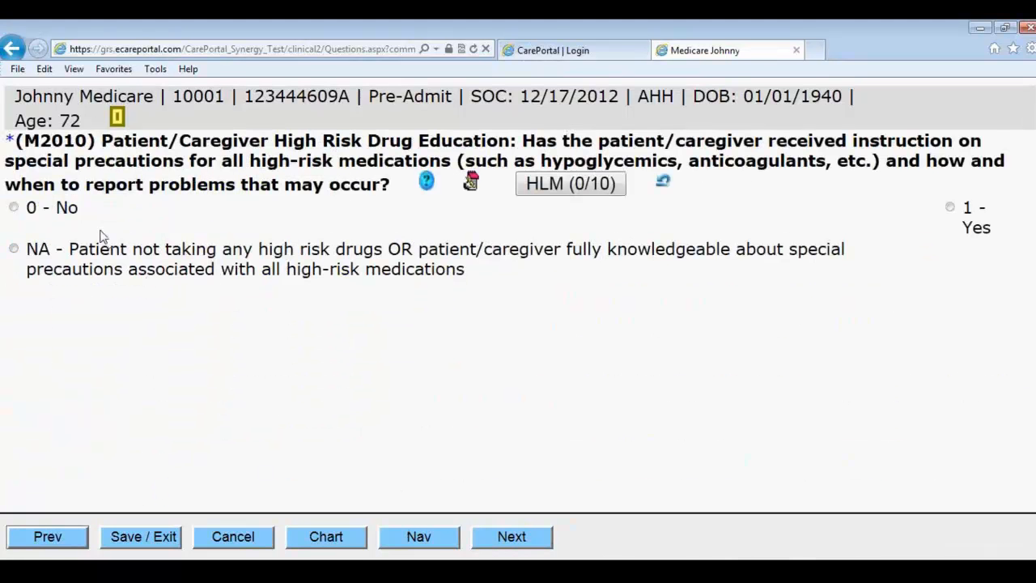
left_click(115, 266)
left_click(508, 536)
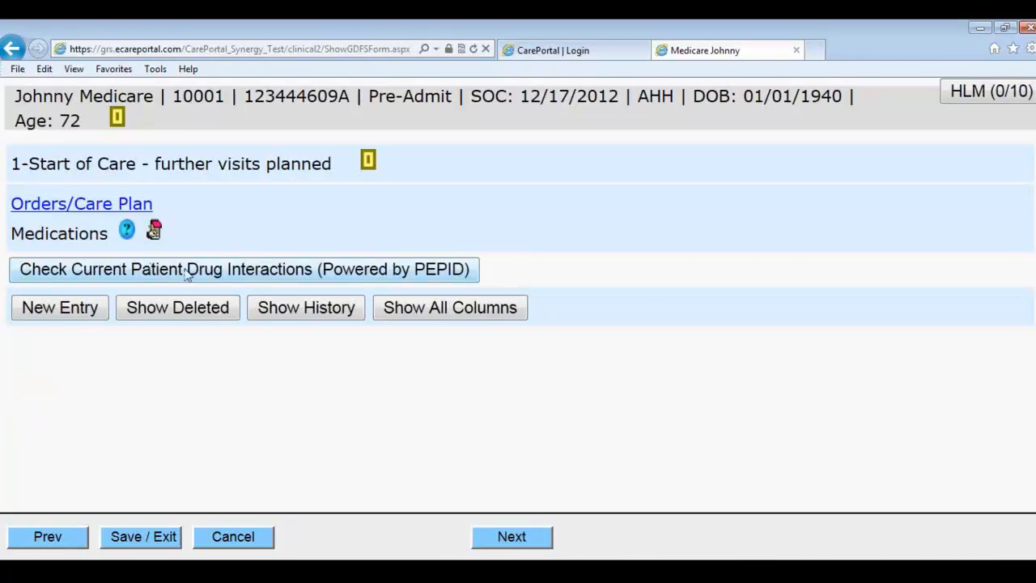
Step: Add a new LASIX medication entry with start date 12/06/2012
left_click(78, 310)
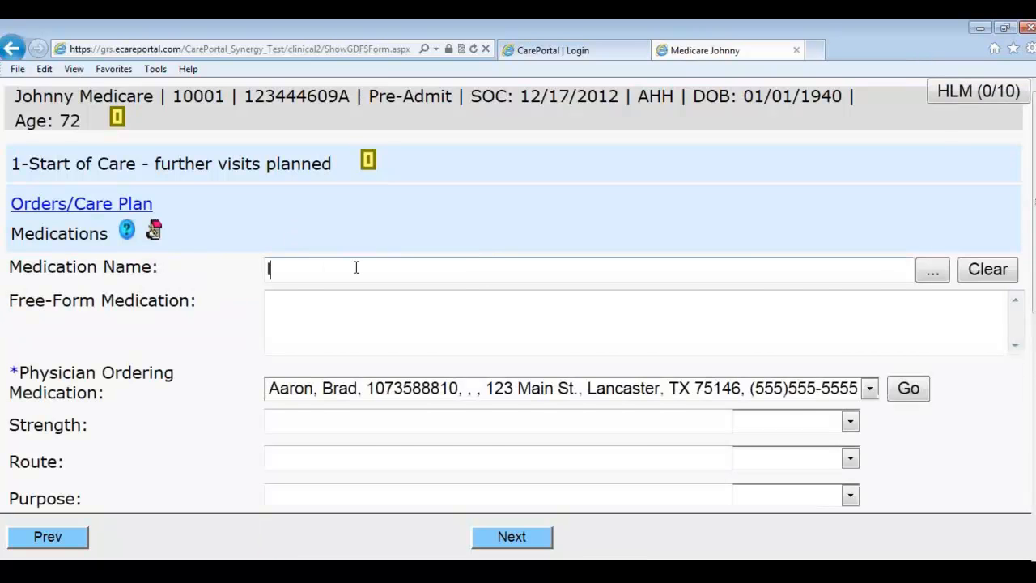
type("lasix")
key("Return")
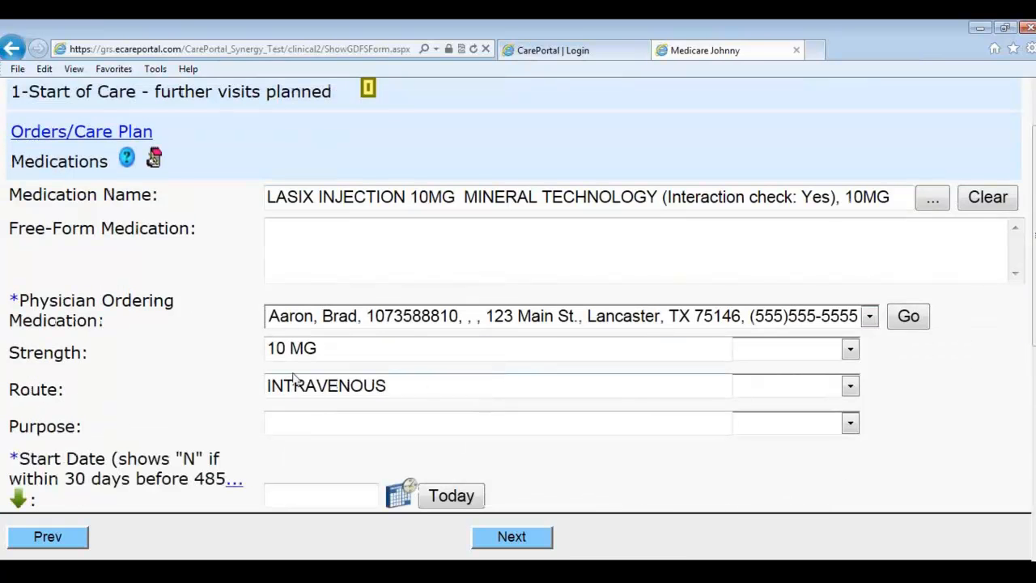
scroll(311, 398, "down", 1)
left_click(397, 424)
left_click(630, 197)
Step: Set the Lasix quantity to 3 and frequency to Three Times a Day, save it, and continue
scroll(510, 401, "down", 2)
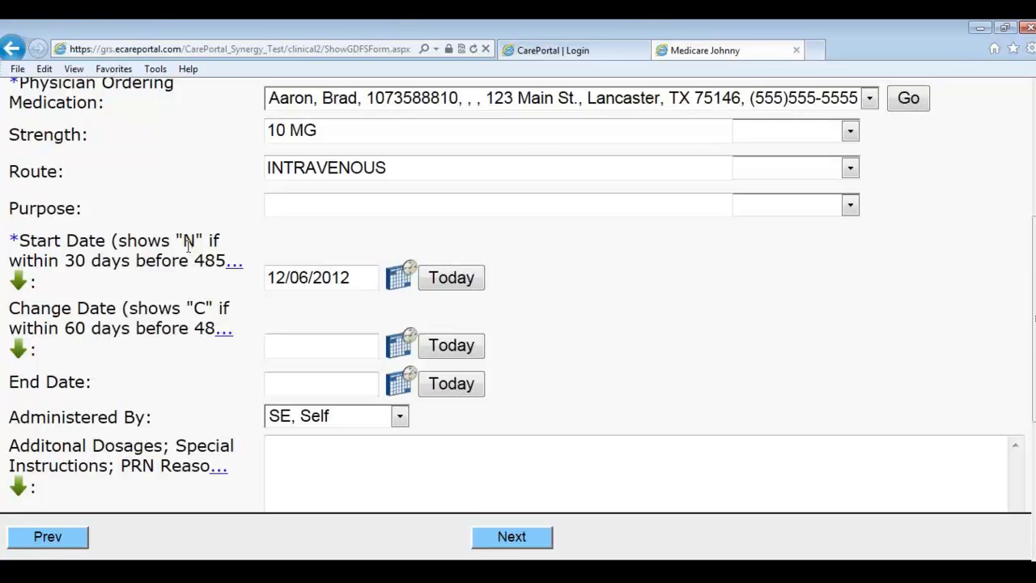
scroll(350, 371, "down", 2)
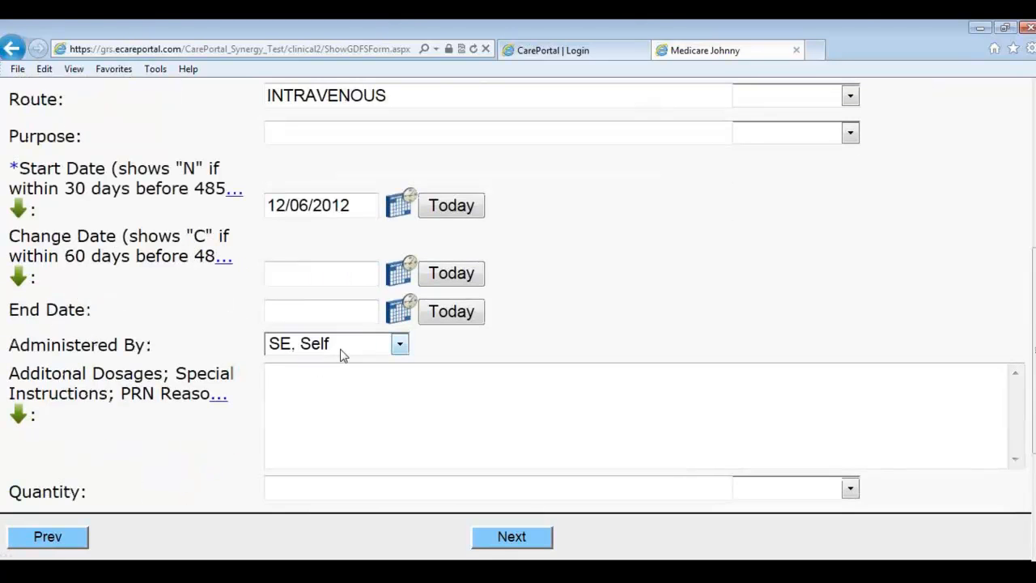
scroll(350, 371, "down", 1)
left_click(753, 353)
left_click(603, 416)
left_click(747, 386)
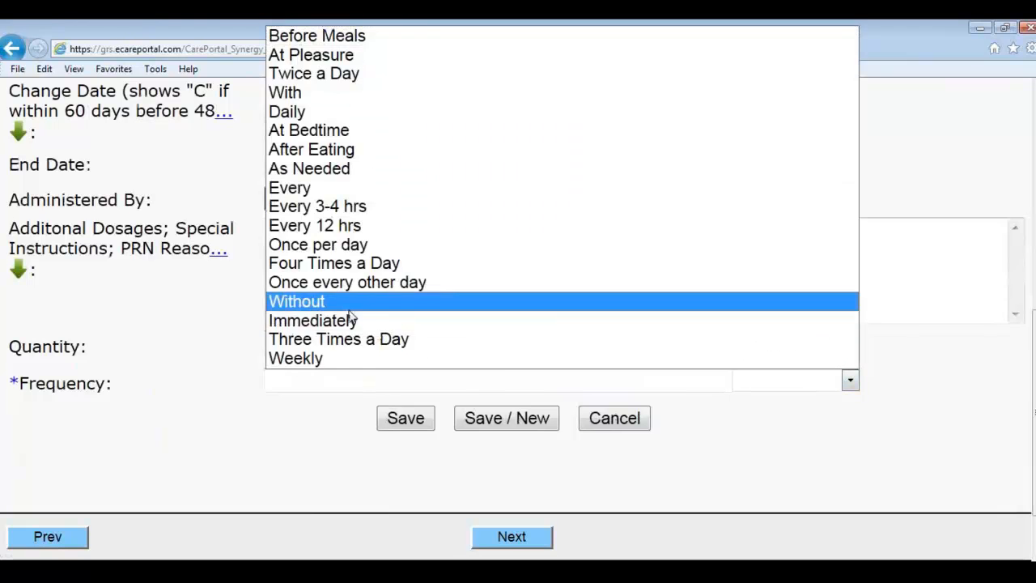
left_click(344, 339)
left_click(408, 421)
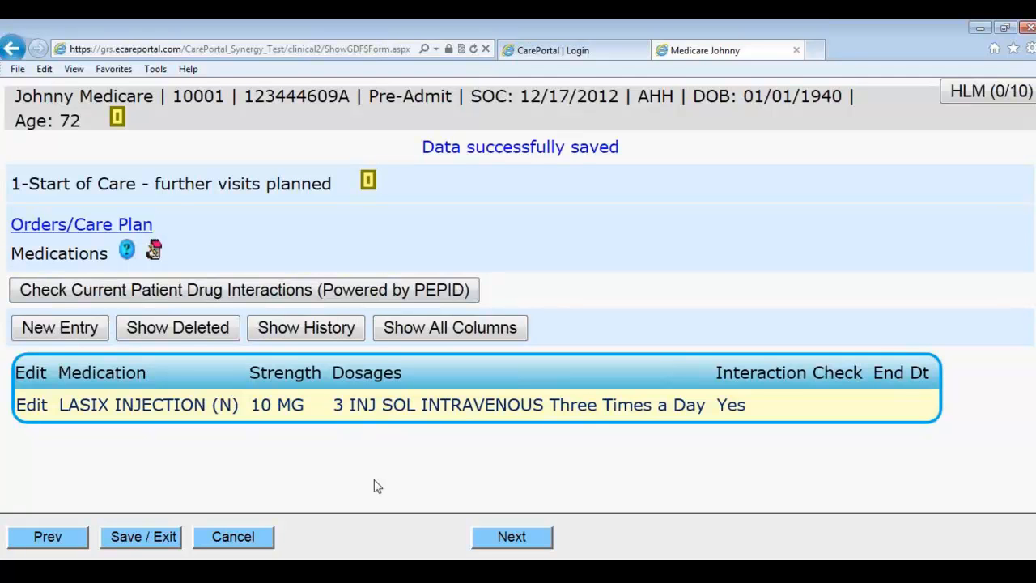
left_click(508, 545)
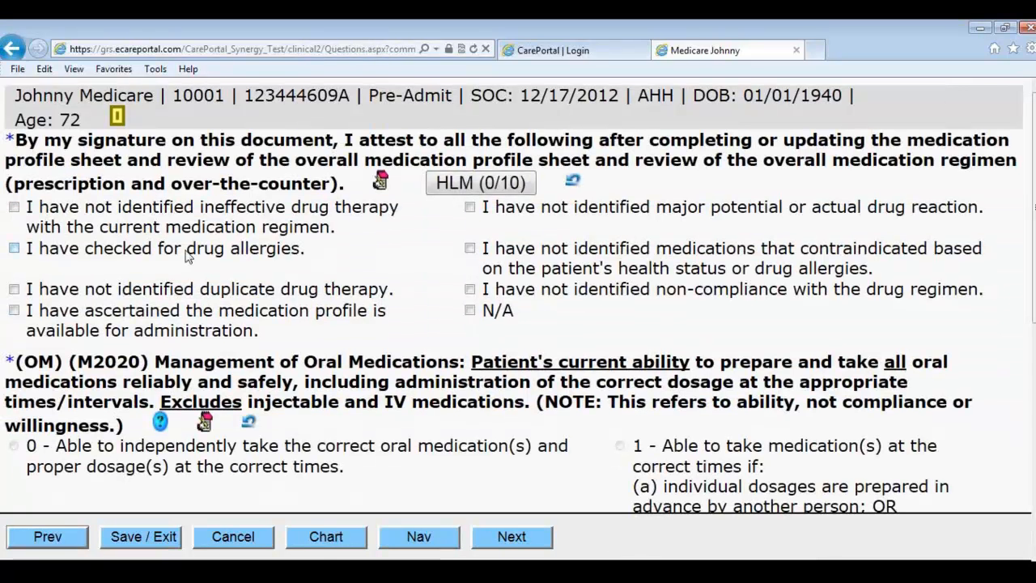
Step: Check all seven medication attestations, including allergies checked and profile available
left_click(180, 229)
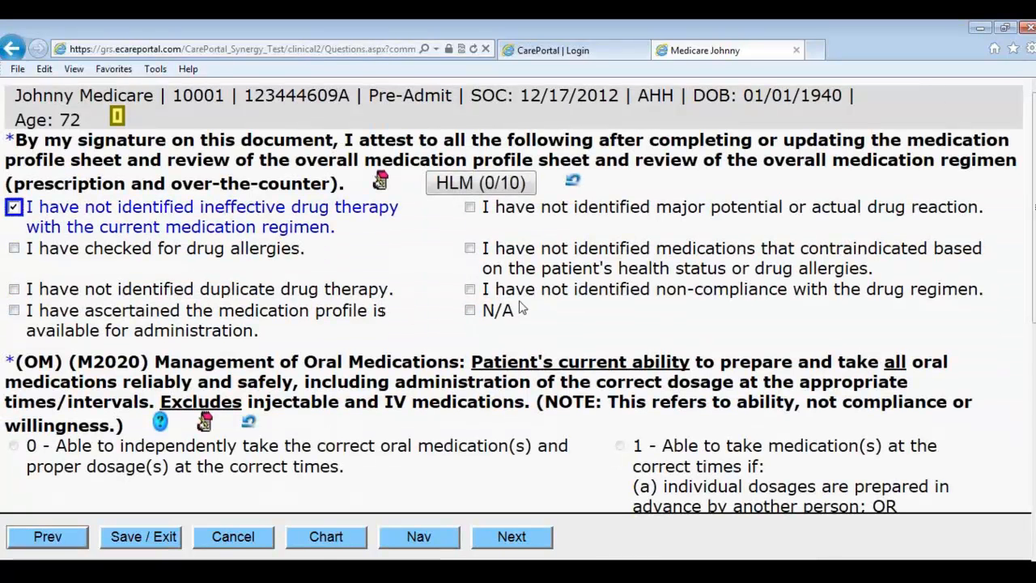
left_click(188, 251)
left_click(162, 289)
left_click(155, 324)
left_click(498, 220)
left_click(500, 254)
left_click(503, 296)
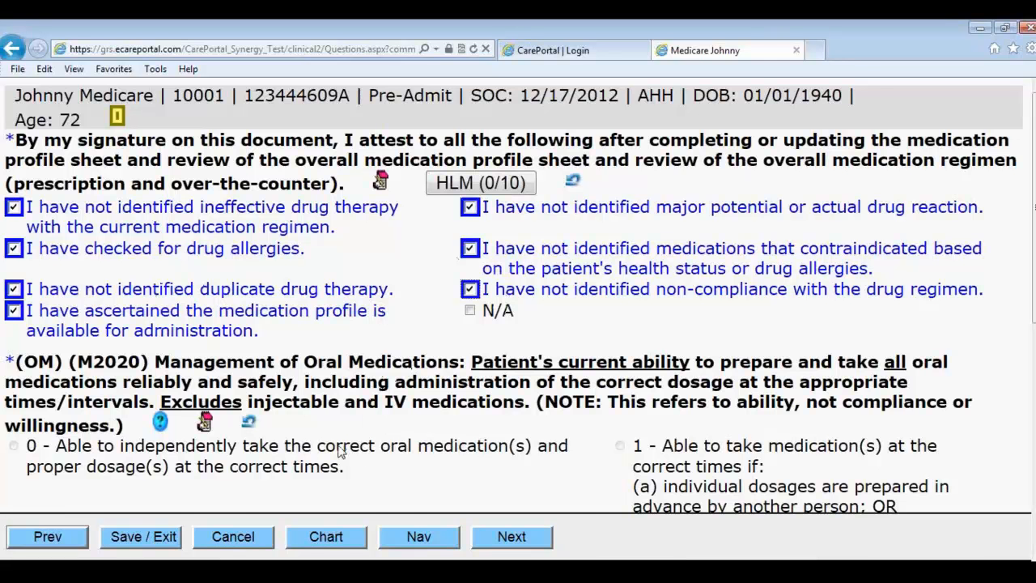
Step: Rate oral medication management as 3, Unable, and mark no injectable medications prescribed
scroll(684, 457, "down", 3)
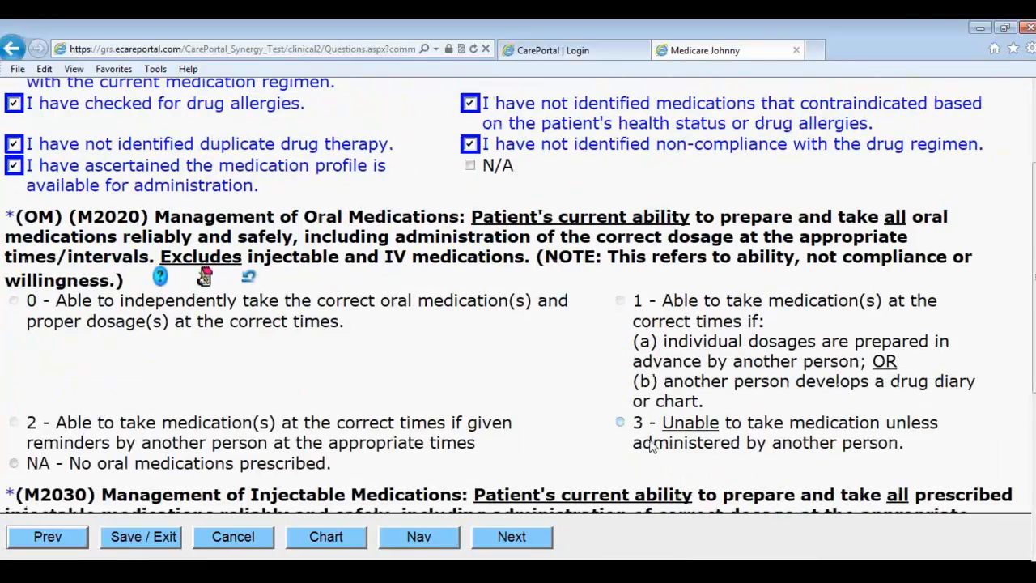
left_click(692, 434)
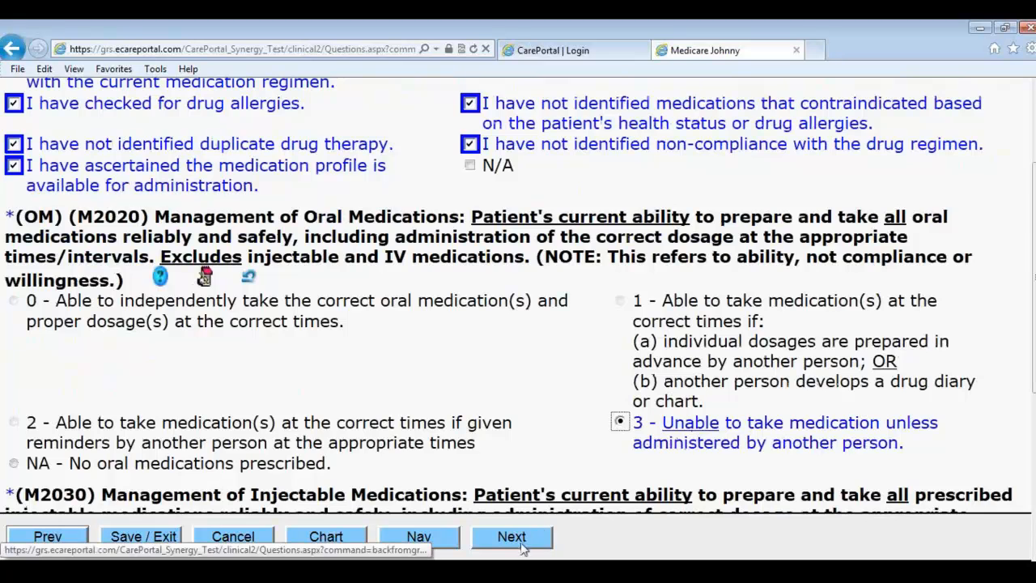
scroll(488, 492, "down", 6)
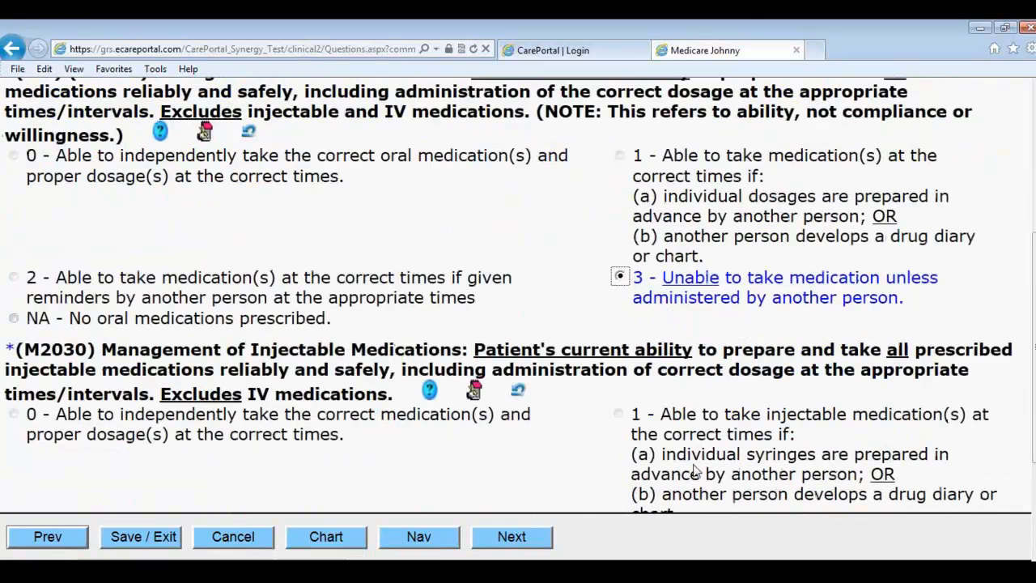
left_click(304, 456)
left_click(518, 545)
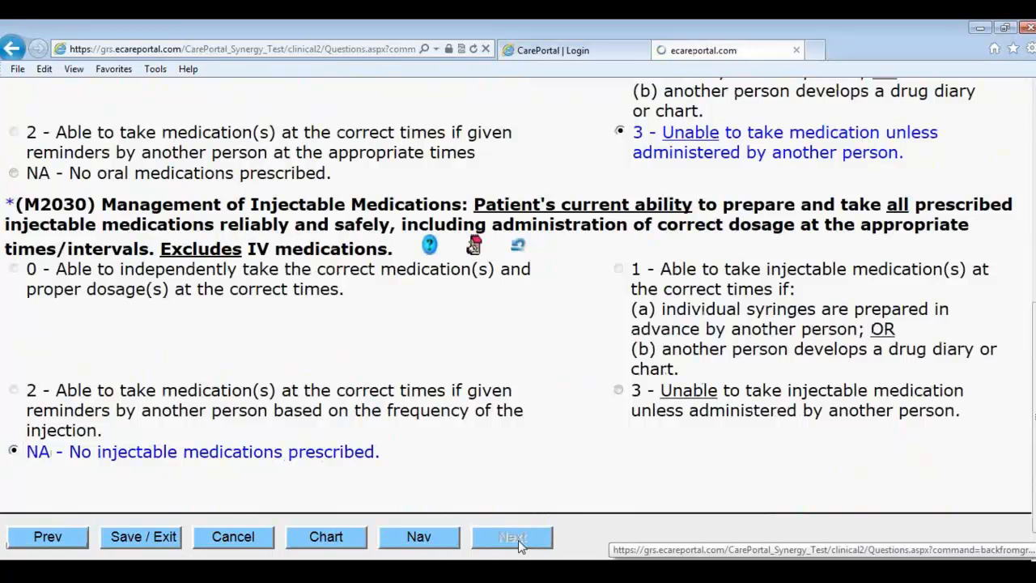
Step: Record prior oral management Independent and injectable Needed Some Help, plus caregiver IADL, medication and procedure help
left_click(237, 246)
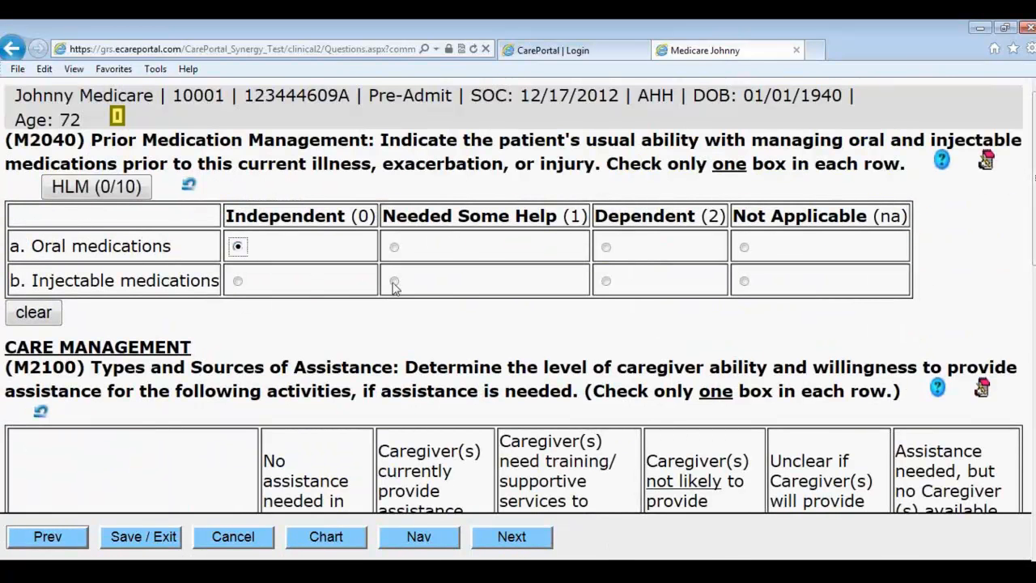
left_click(394, 281)
scroll(403, 295, "down", 3)
left_click(275, 378)
left_click(390, 465)
scroll(401, 453, "down", 2)
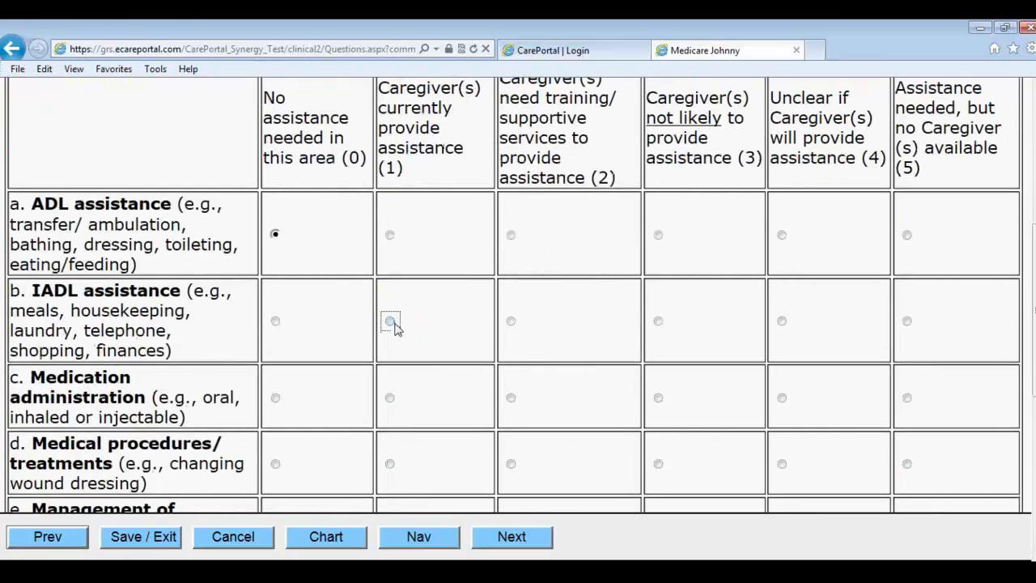
left_click(389, 397)
left_click(389, 464)
Step: Mark no equipment assistance needed, with caregivers providing supervision/safety and advocacy help
scroll(364, 453, "down", 3)
left_click(275, 353)
left_click(390, 459)
scroll(376, 458, "down", 2)
left_click(389, 399)
left_click(518, 535)
Step: Order a 3:1 bedside commode and compression bandage; set caregiver assistance to one to two times weekly
left_click(117, 289)
left_click(115, 323)
scroll(143, 340, "down", 2)
left_click(134, 209)
scroll(465, 466, "down", 1)
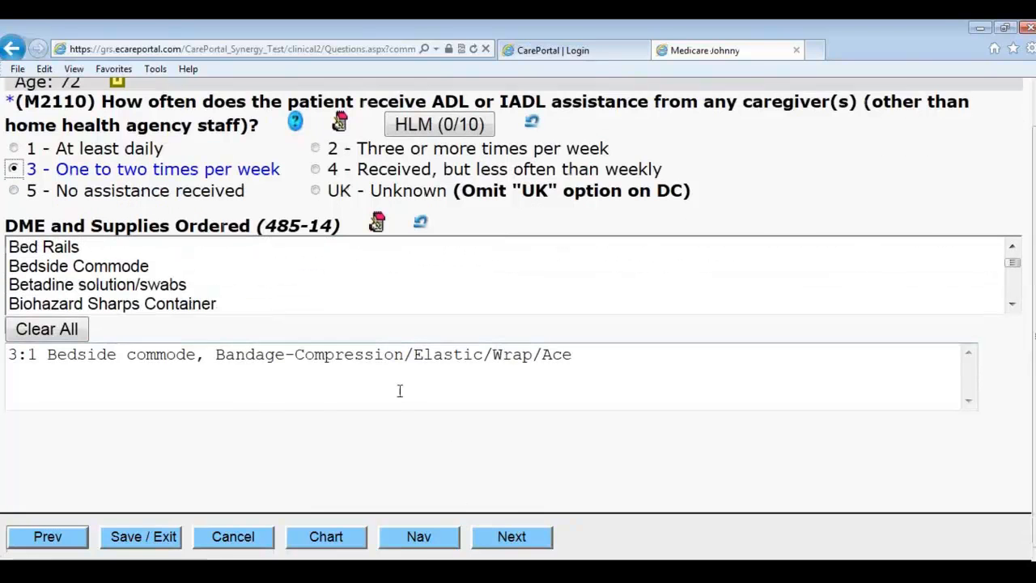
left_click(500, 531)
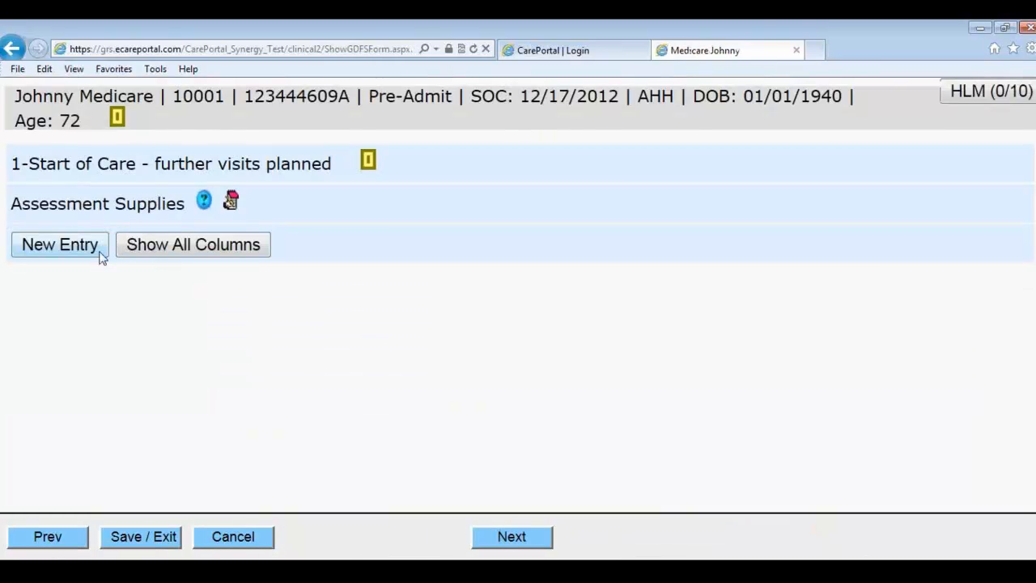
Step: Save an Acticoat assessment supply entry dated December 17, 2012, then continue
left_click(89, 249)
left_click(223, 244)
left_click(250, 129)
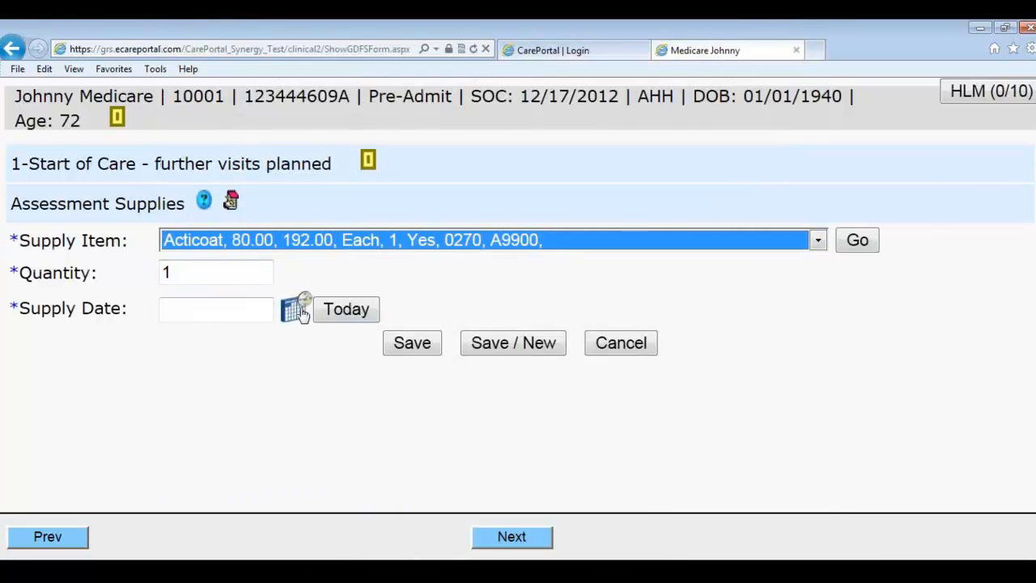
left_click(329, 314)
left_click(306, 319)
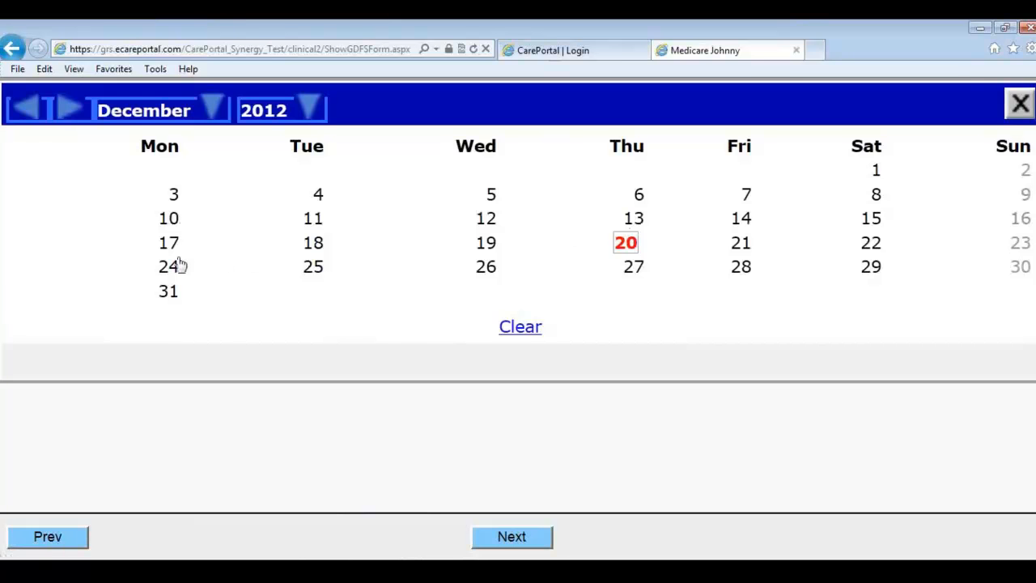
left_click(169, 243)
left_click(413, 343)
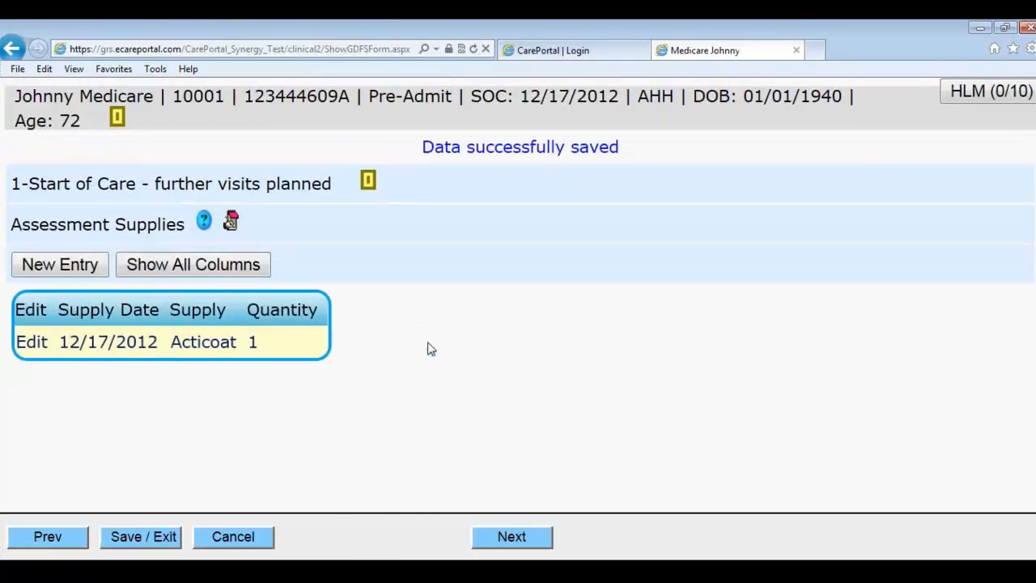
left_click(516, 549)
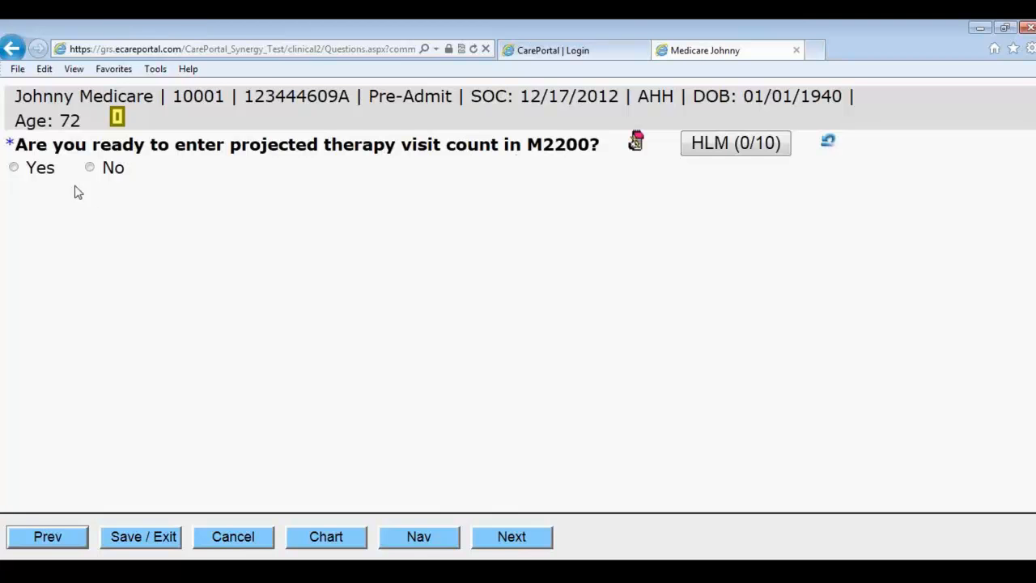
Step: Set the projected therapy visits to 14
left_click(14, 167)
left_click(78, 289)
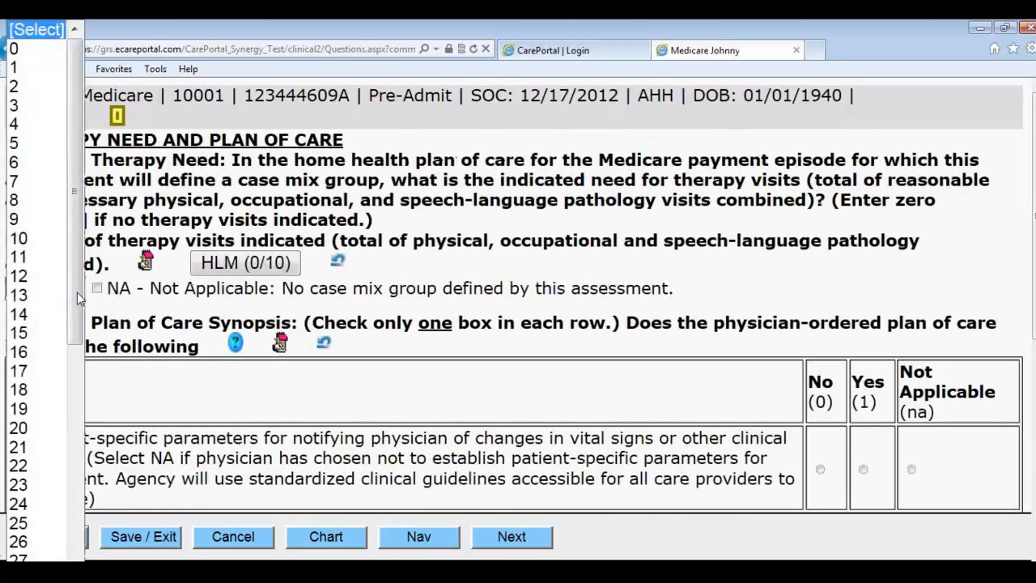
left_click(29, 313)
left_click(381, 311)
scroll(421, 306, "down", 3)
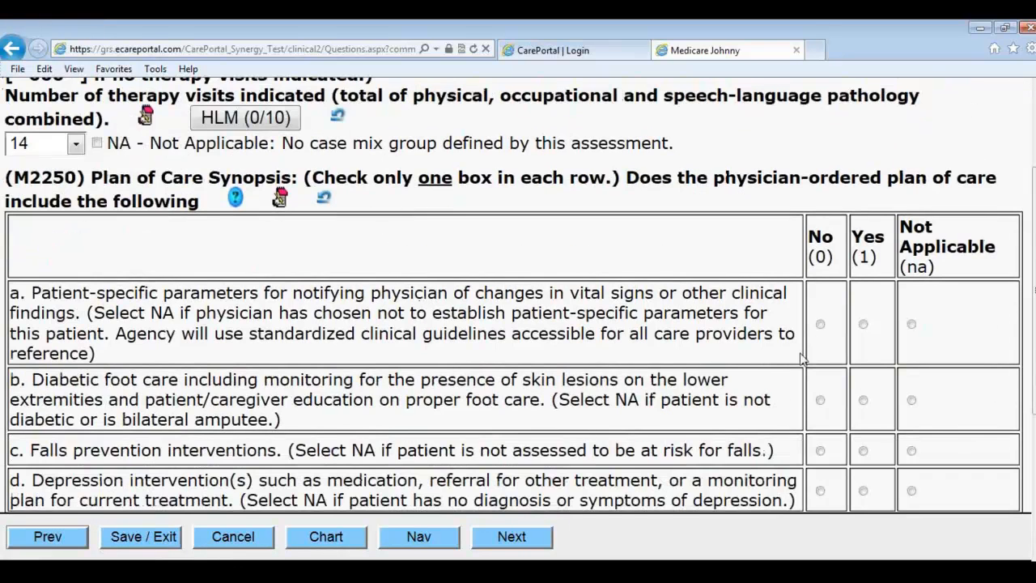
Step: Answer plan of care items: Yes to diabetic foot care, depression and pressure ulcer prevention; No to the rest
left_click(819, 325)
left_click(861, 400)
scroll(809, 411, "down", 1)
left_click(819, 378)
left_click(863, 418)
left_click(819, 458)
scroll(833, 420, "down", 2)
left_click(863, 353)
left_click(820, 410)
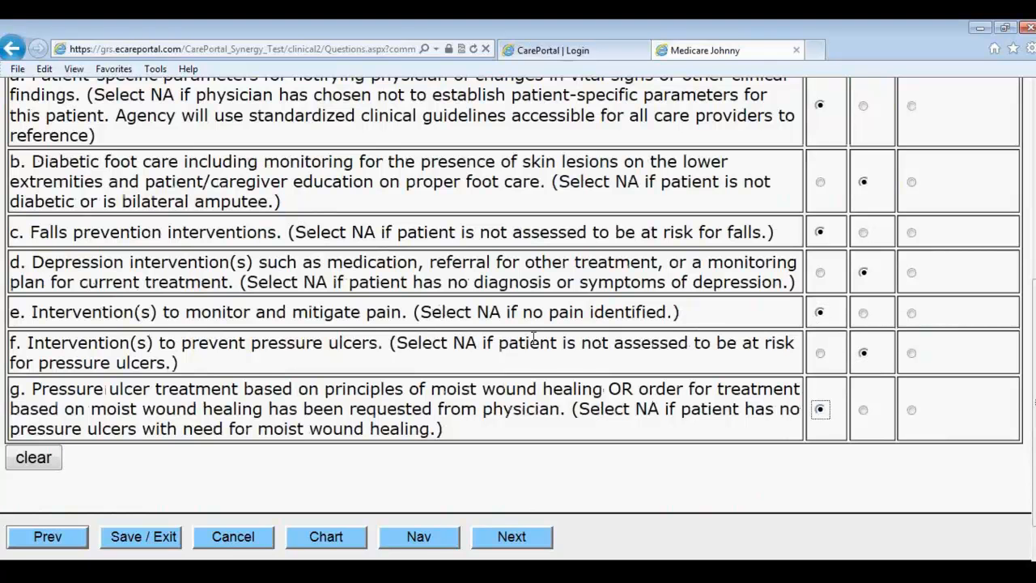
left_click(528, 537)
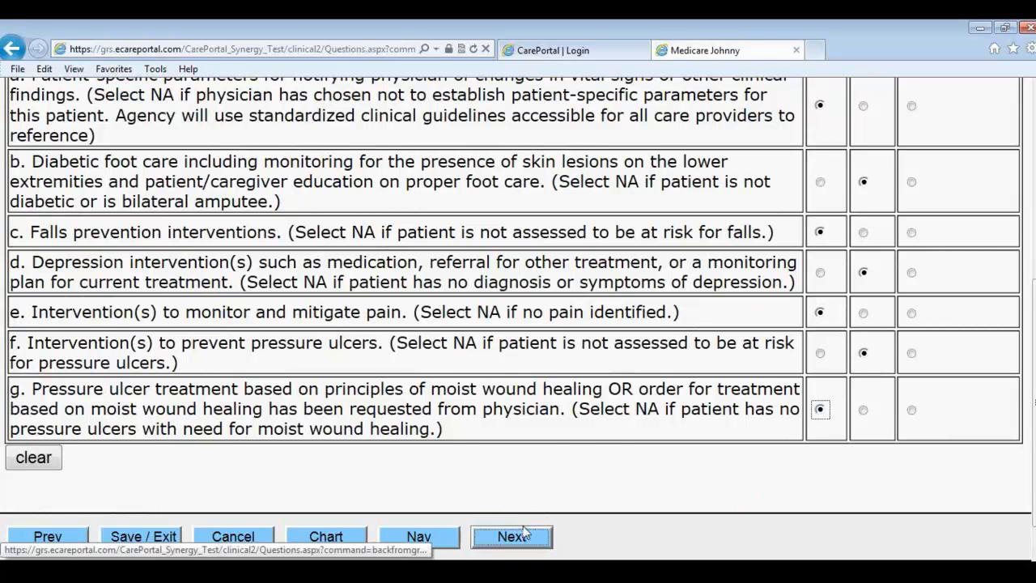
Step: Mark Client Responsibilities and Federal/Patient Rights discussed; set skin breakdown and nutritional deficit risks to N/A
left_click(111, 231)
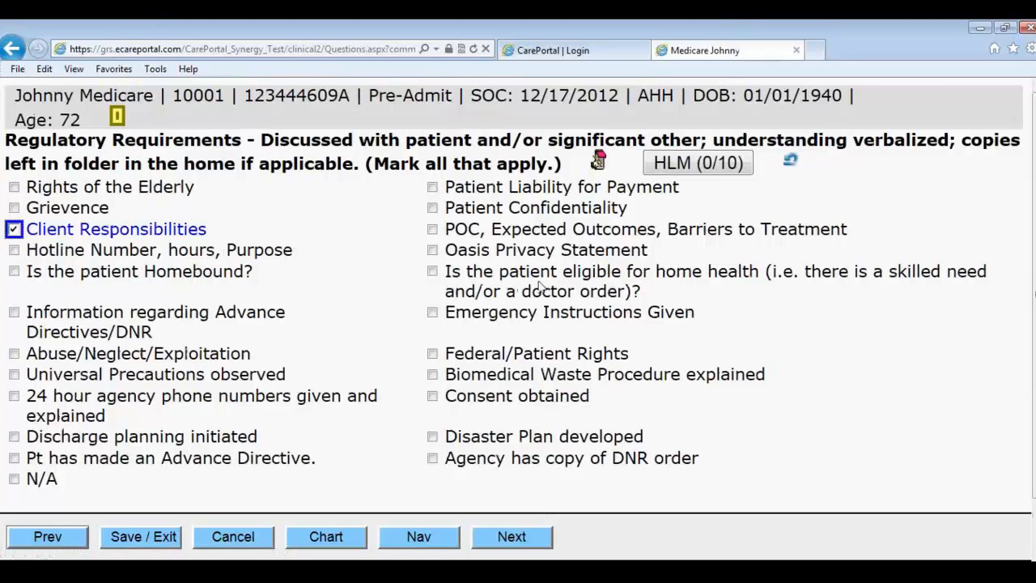
left_click(504, 361)
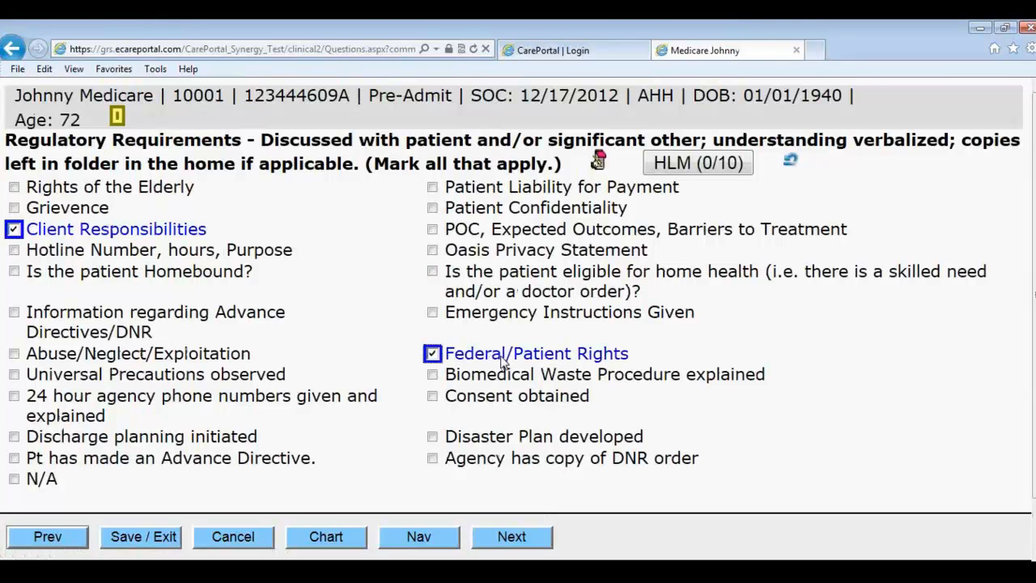
left_click(506, 536)
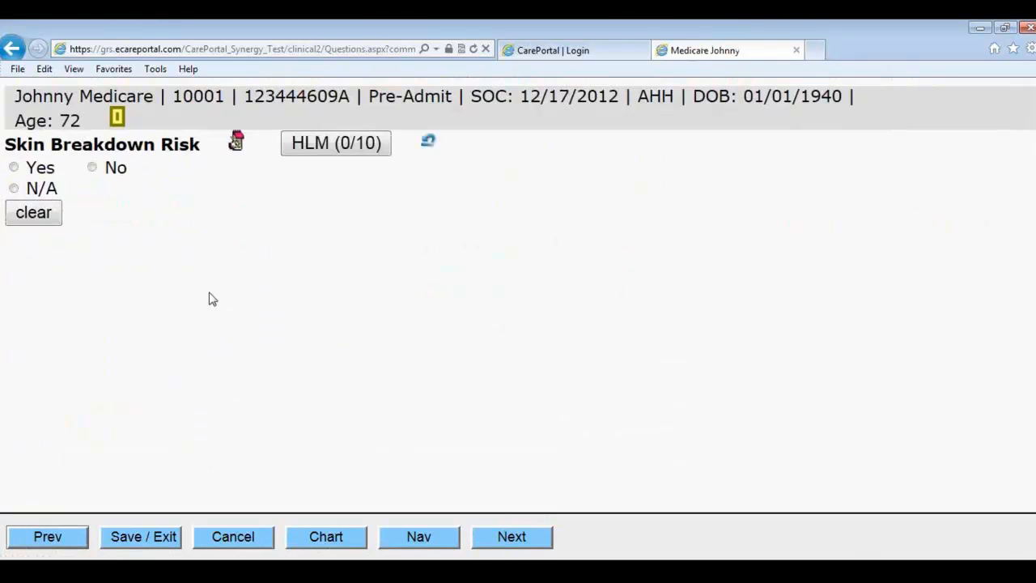
left_click(39, 195)
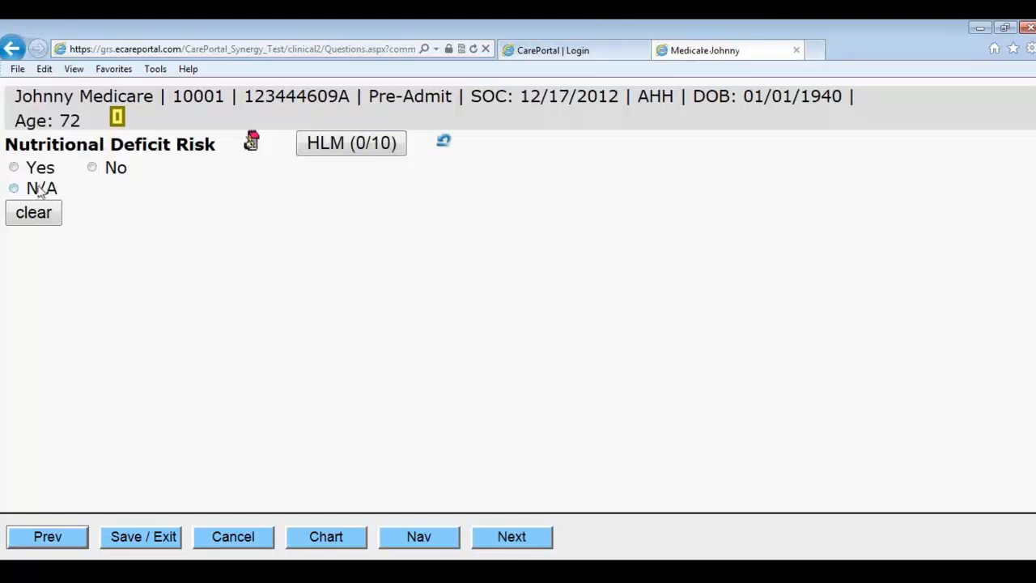
left_click(34, 194)
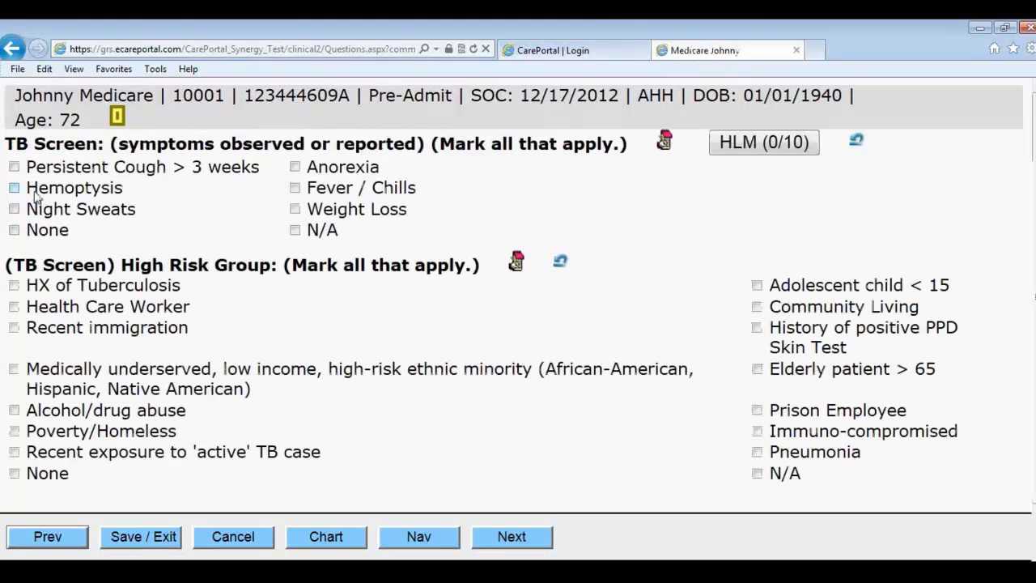
Step: Record TB screening: Hemoptysis, Health Care Worker, Chronic Malabsorption Syndrome, not a potential TB client; complete tracking sheet
left_click(51, 192)
left_click(85, 302)
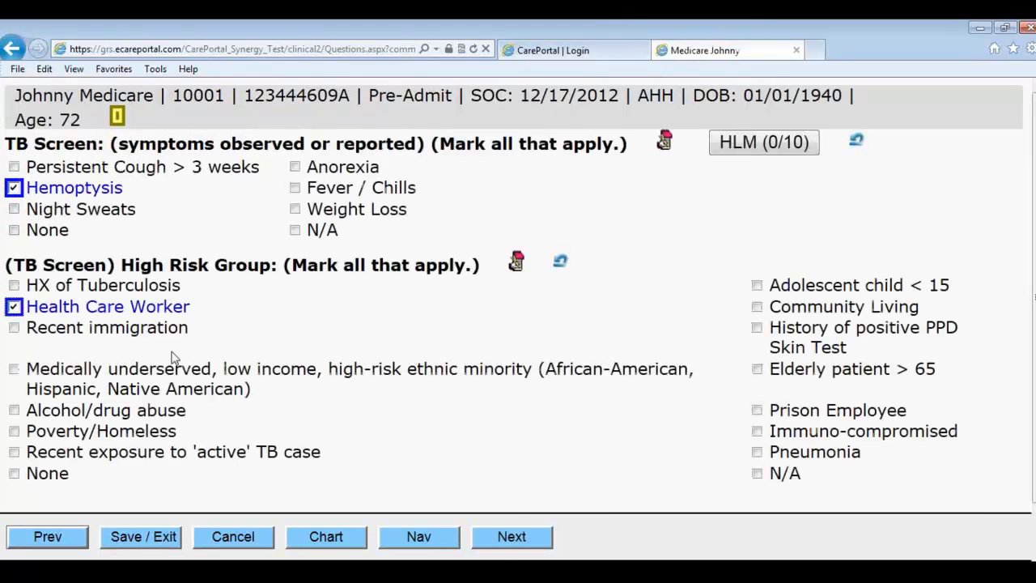
left_click(513, 536)
left_click(139, 194)
left_click(90, 328)
left_click(90, 411)
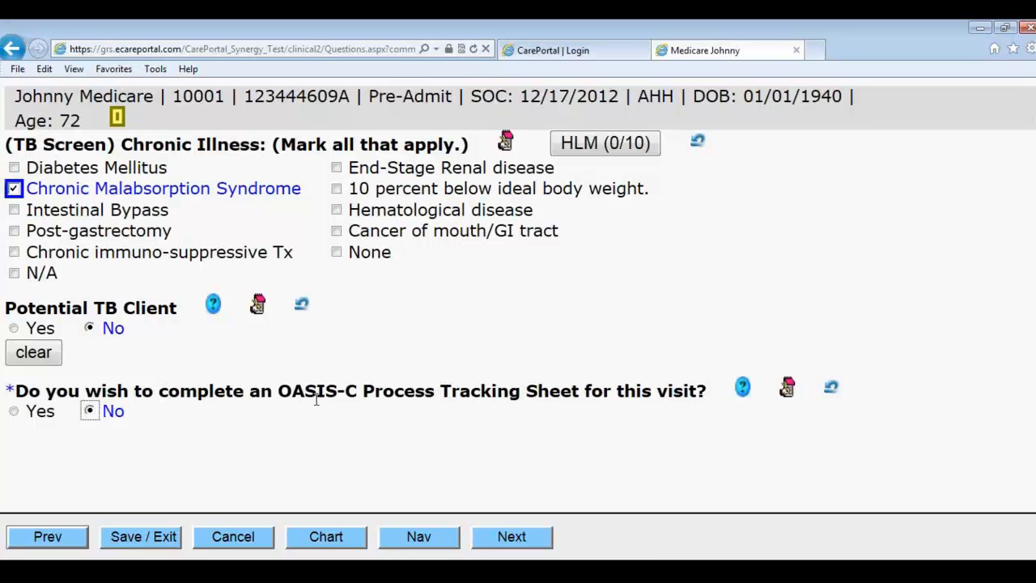
left_click(14, 411)
left_click(537, 539)
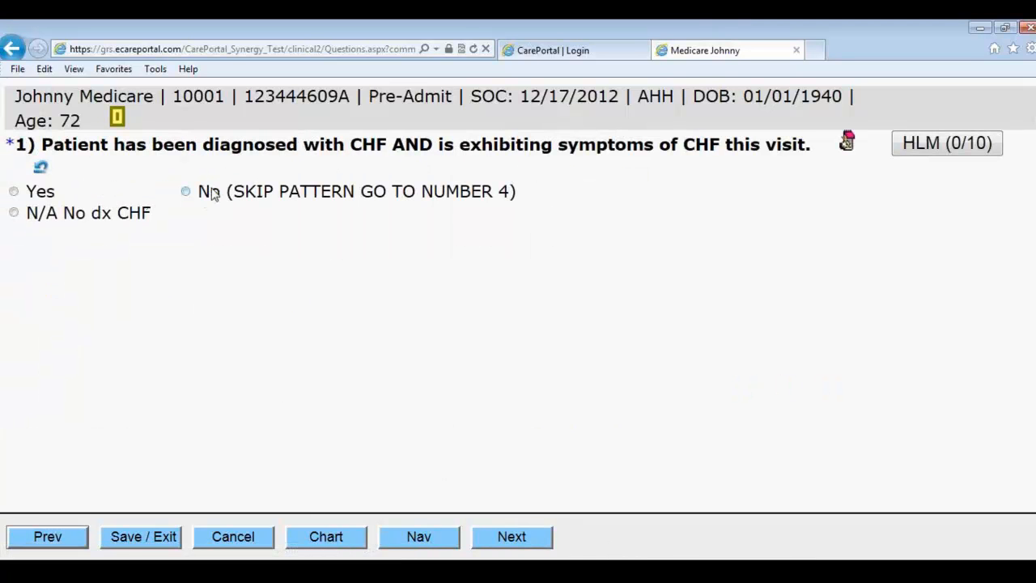
Step: Answer No to CHF, confirm drug monitoring instruction, med issue, physician contacted within a day, no diabetes
left_click(228, 199)
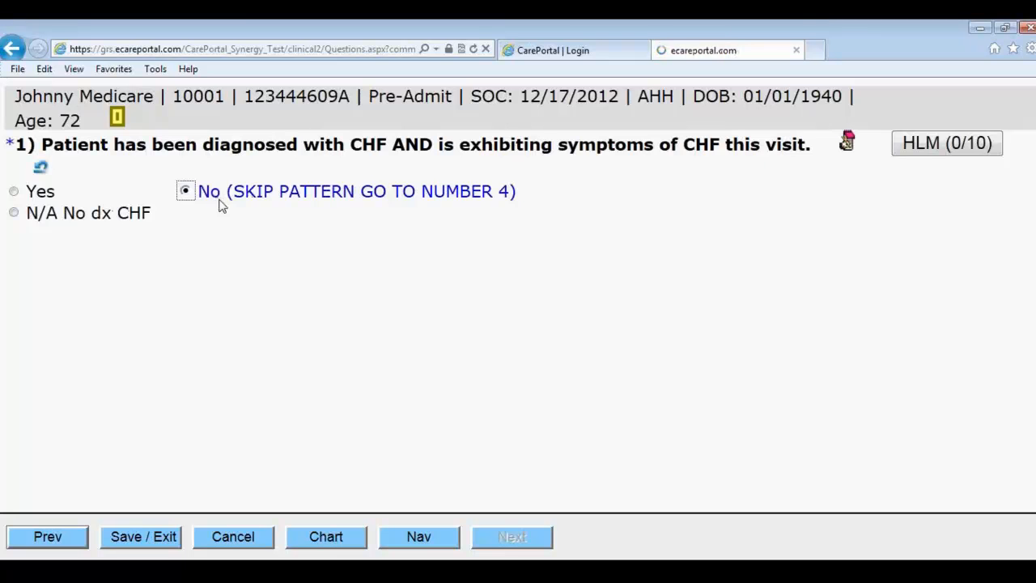
left_click(33, 222)
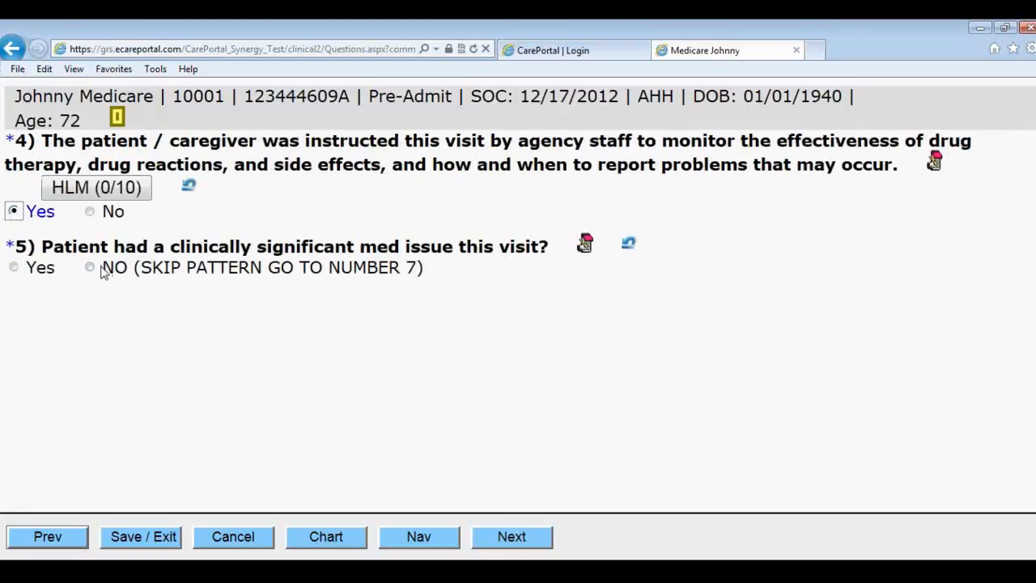
left_click(40, 269)
left_click(518, 542)
left_click(41, 191)
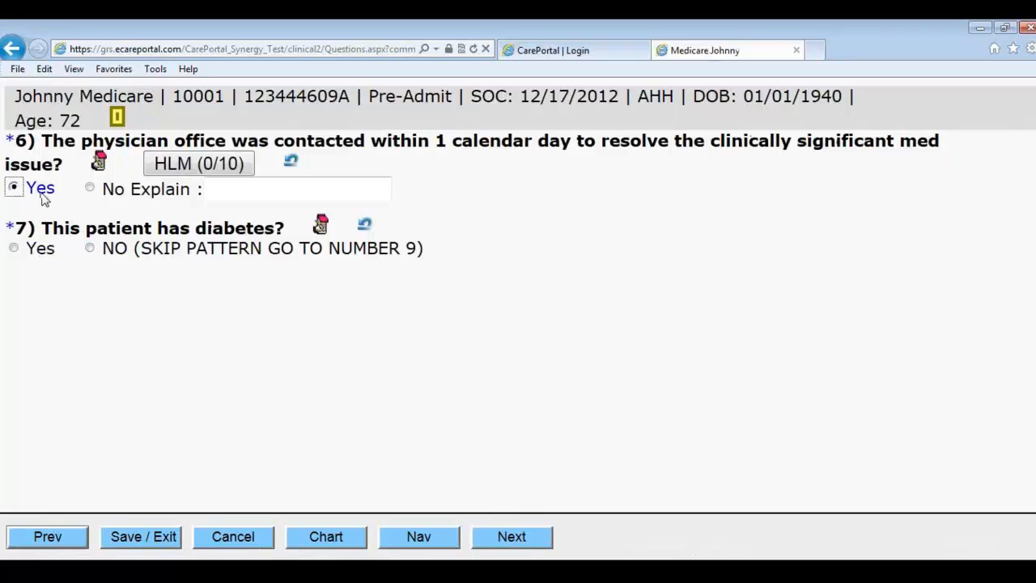
left_click(113, 249)
left_click(497, 534)
Step: Record fall risk without prevention instruction, depression on effective medication, and no pain this visit
left_click(41, 191)
left_click(91, 242)
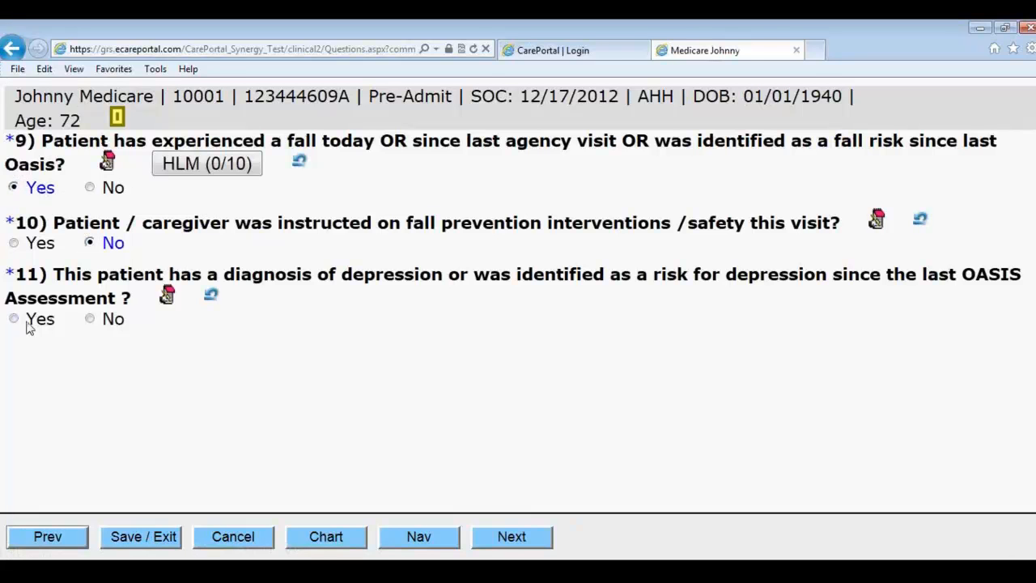
left_click(40, 321)
left_click(488, 545)
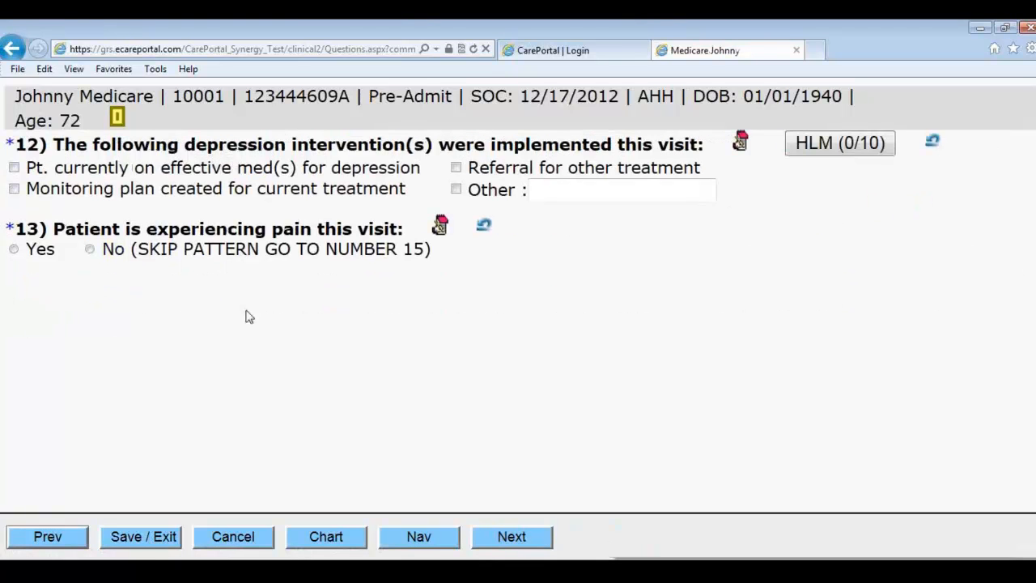
left_click(177, 180)
left_click(292, 251)
left_click(490, 537)
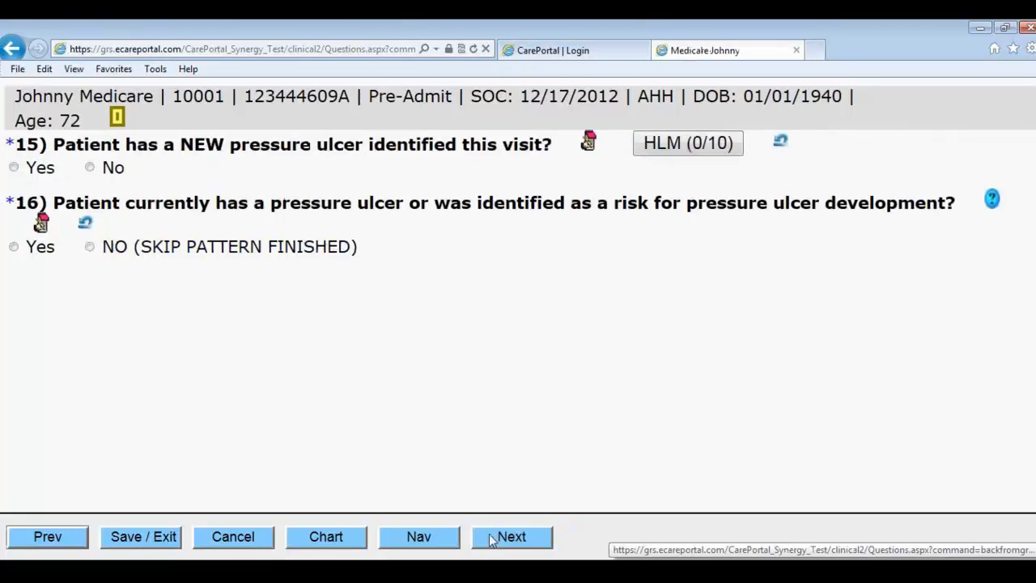
Step: Answer No to new pressure ulcer and to current pressure ulcer risk
left_click(117, 170)
left_click(146, 246)
left_click(511, 540)
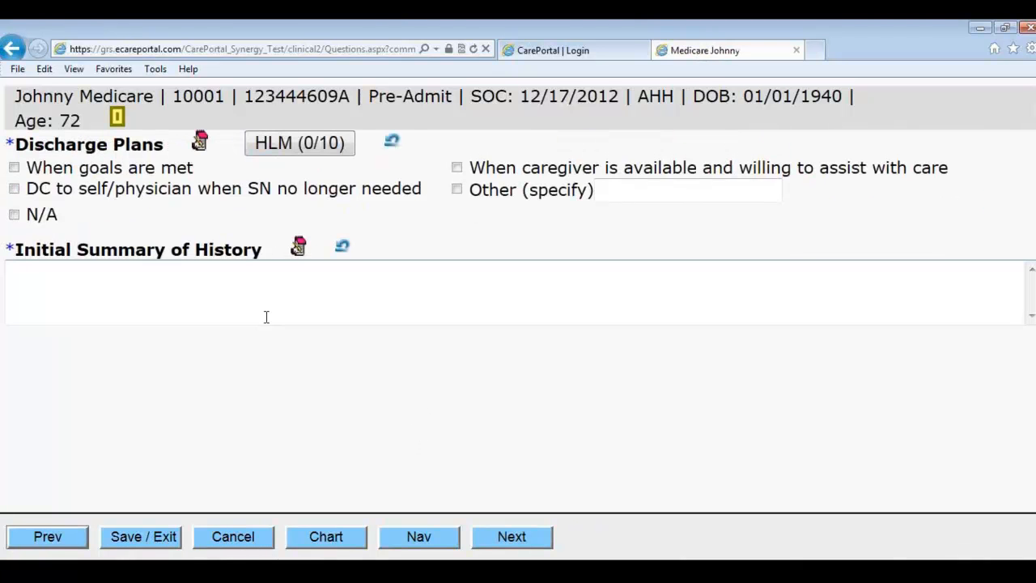
Step: Set discharge plan to 'When goals are met' and enter 'test' as the initial history summary
left_click(118, 170)
left_click(204, 295)
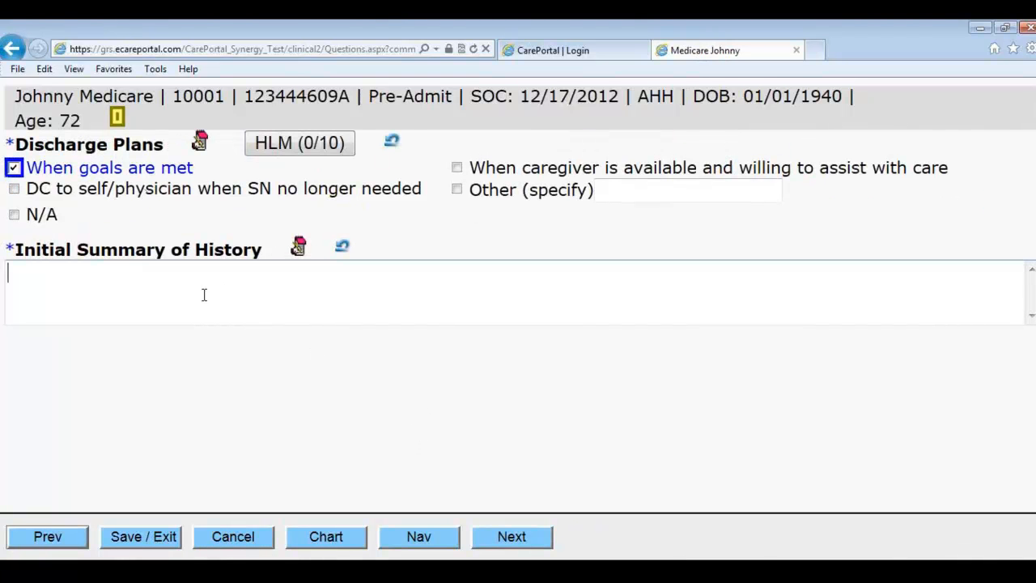
type("test")
left_click(504, 531)
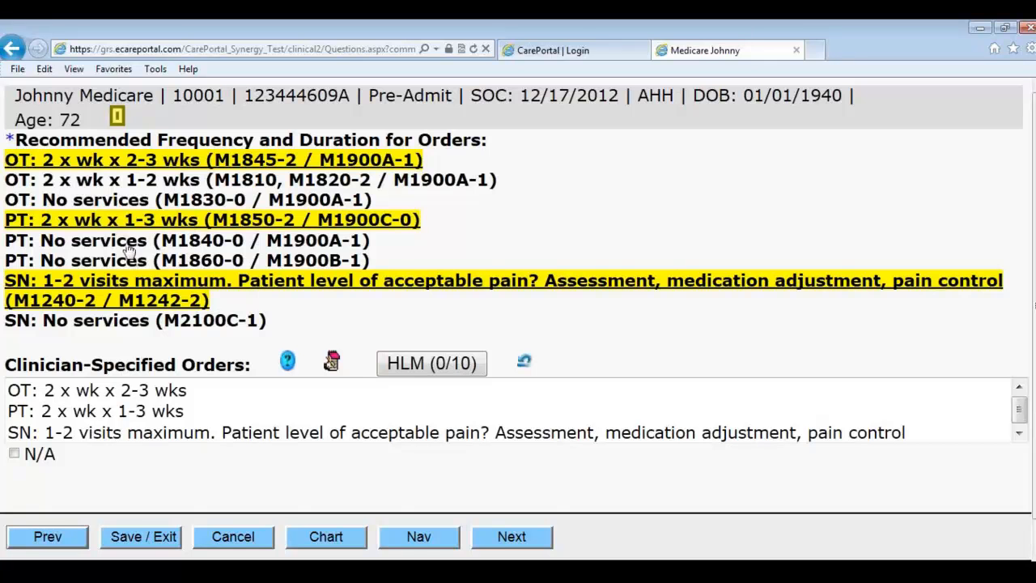
Step: Go to Orders/Care Plan and show the SN discipline dated 12/17/2012
left_click(499, 538)
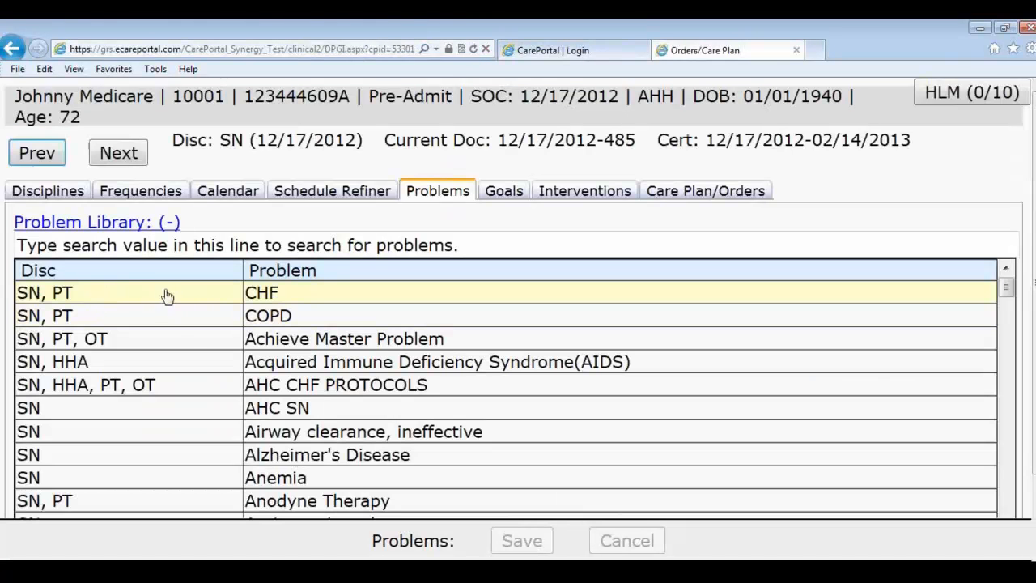
left_click(56, 192)
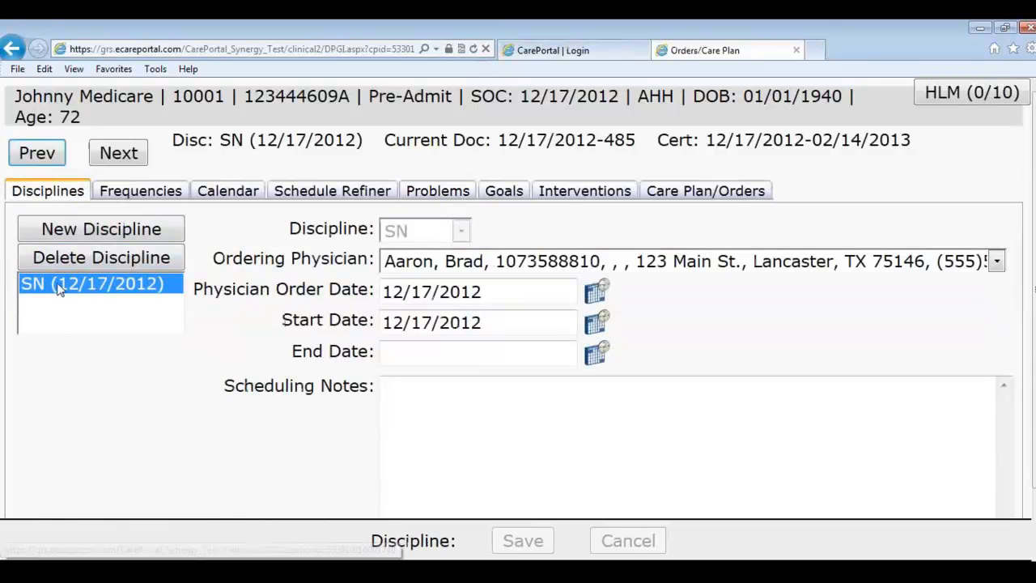
Step: Enter SN frequency segments: 3 per week for 8 weeks, then 2 per week for 1 week
left_click(152, 198)
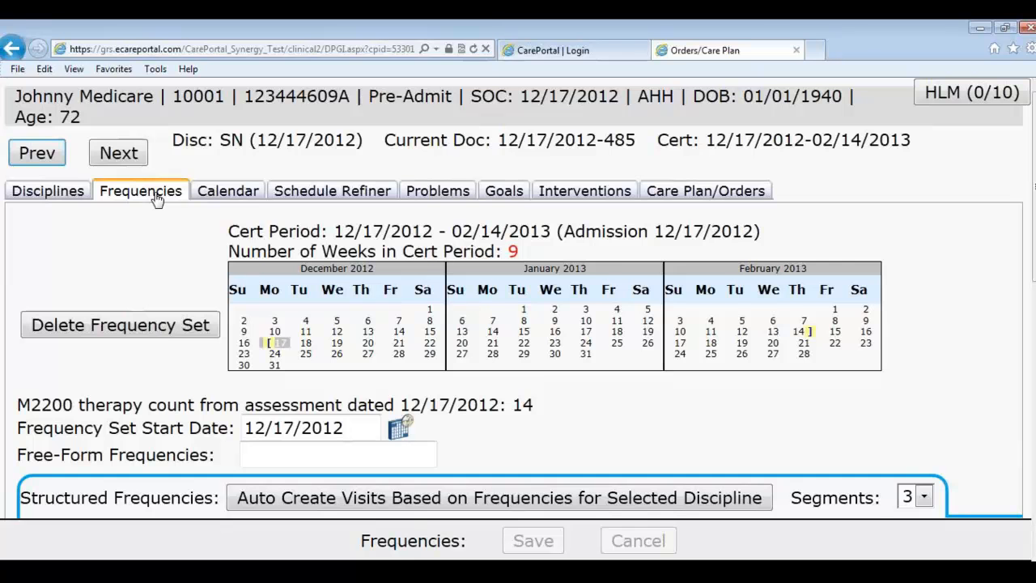
scroll(239, 350, "down", 3)
scroll(229, 447, "down", 2)
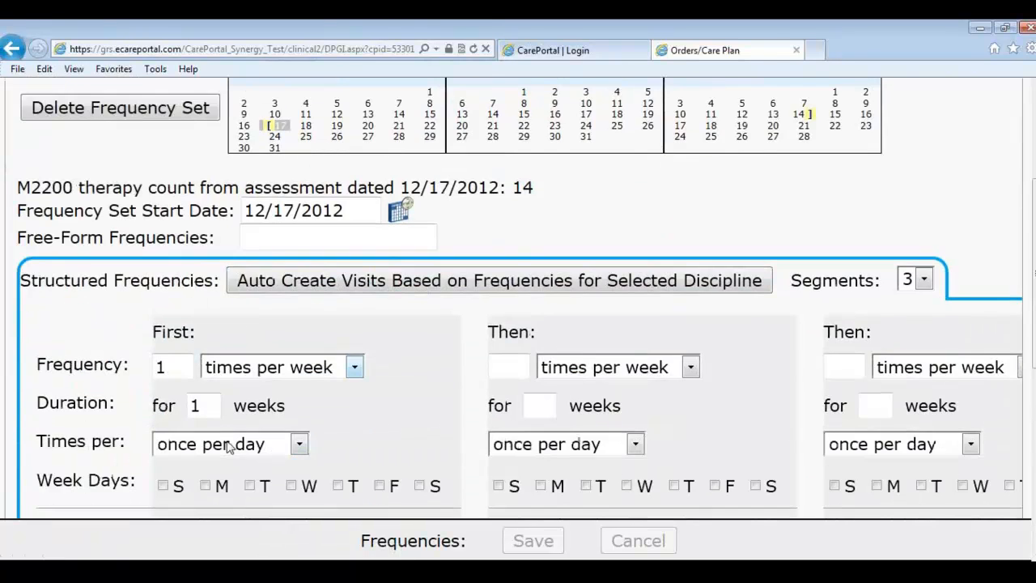
left_click_drag(180, 366, 143, 365)
type("3")
key("Tab")
type("8")
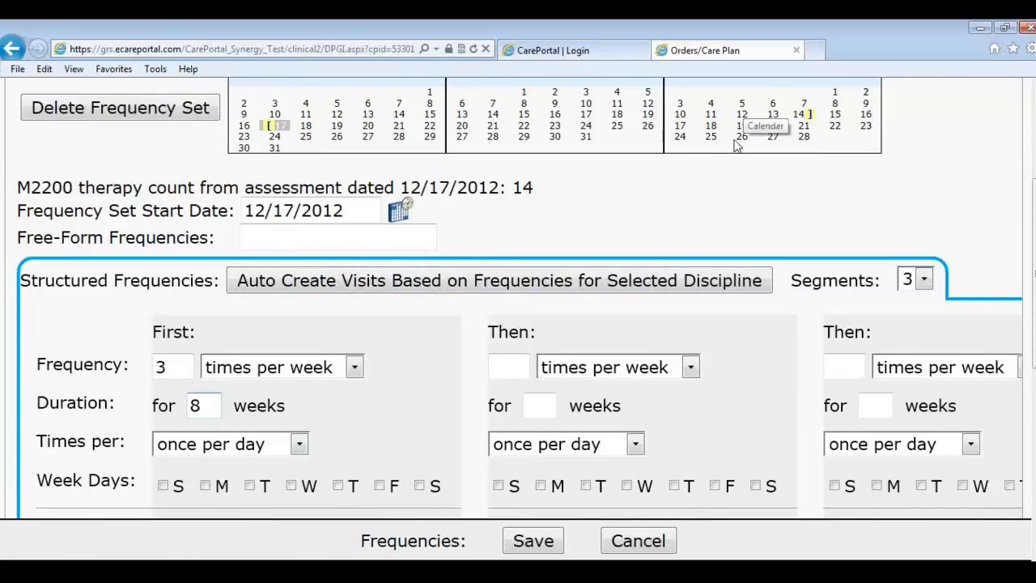
type("2")
left_click(540, 408)
type("1")
Step: Schedule the first segment on Mon, Wed, Fri and the second on Tue, Thu
left_click(207, 488)
left_click(291, 486)
left_click(379, 487)
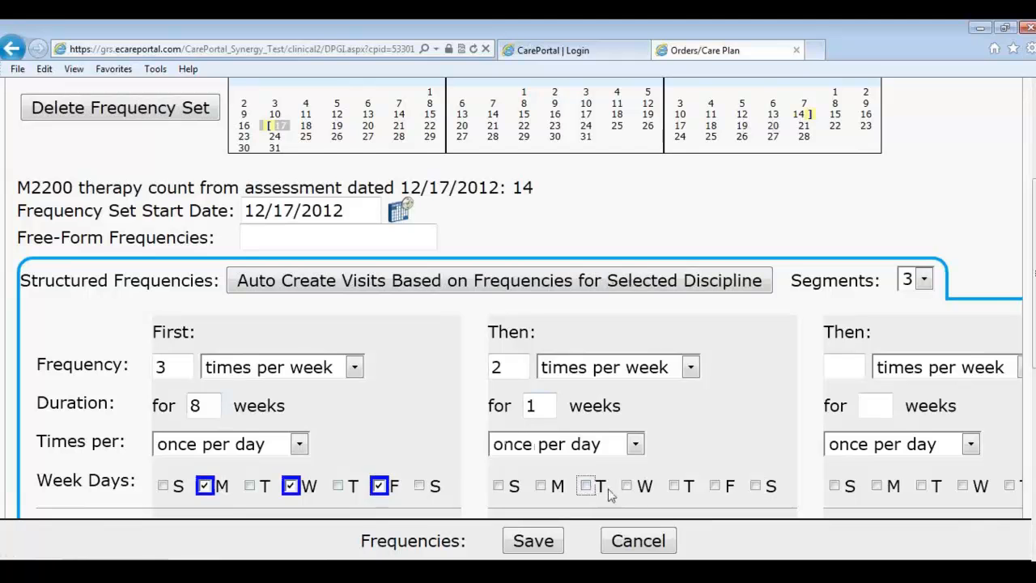
left_click(675, 486)
left_click(587, 486)
Step: Assign the same nurse to both segments and auto-create the visits
scroll(558, 371, "up", 3)
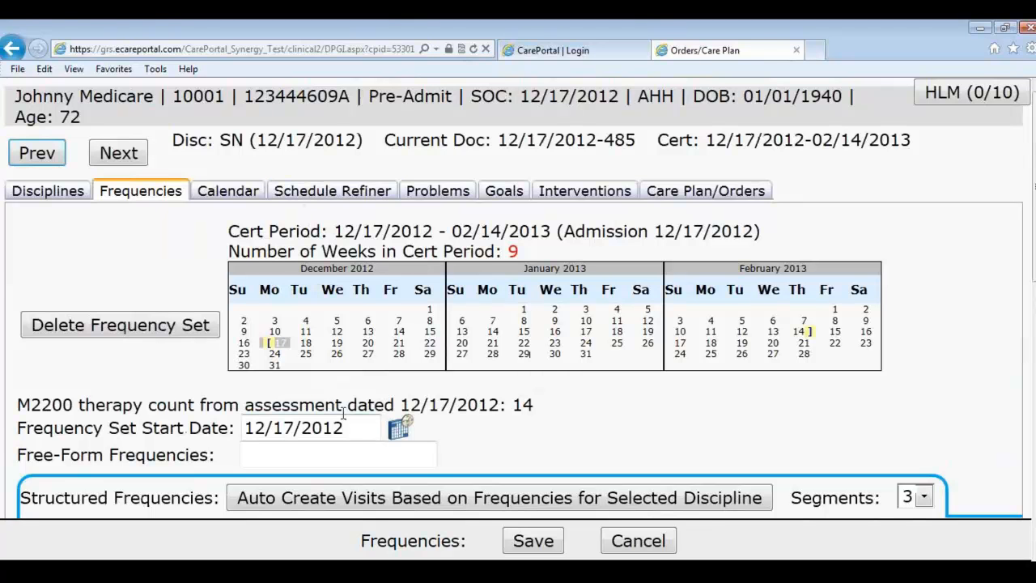
scroll(299, 390, "down", 2)
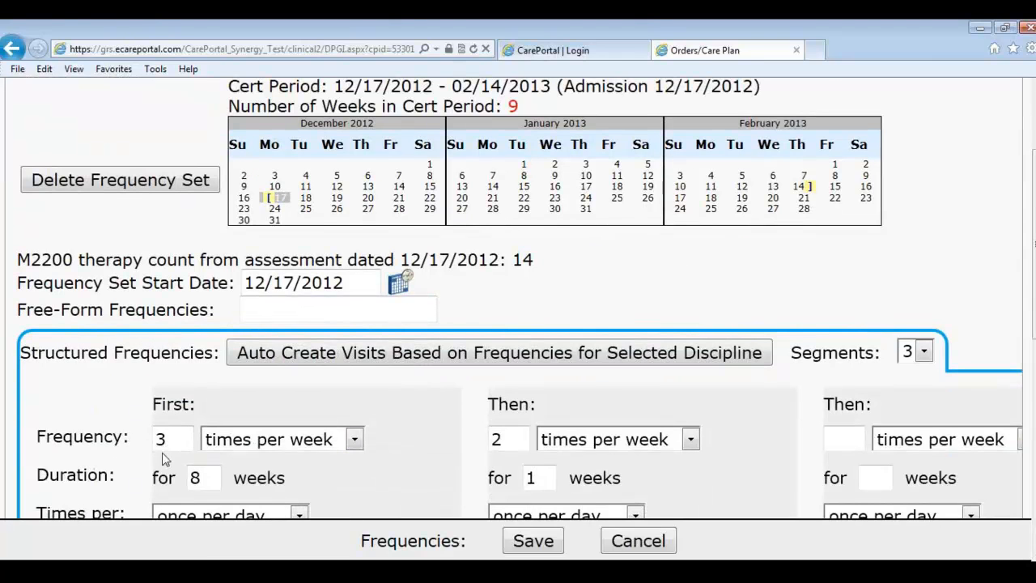
scroll(284, 446, "down", 1)
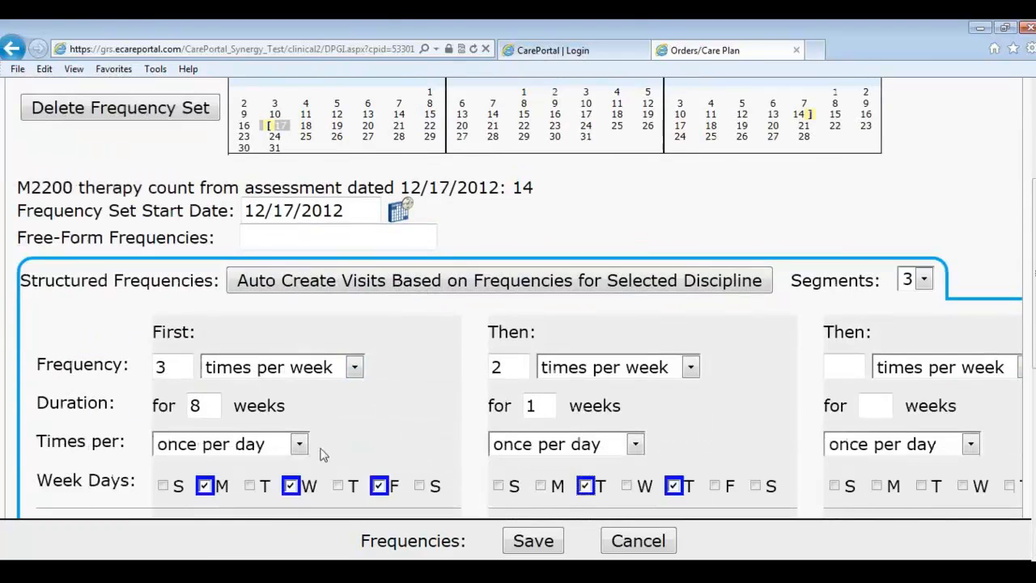
scroll(310, 458, "down", 1)
left_click(284, 492)
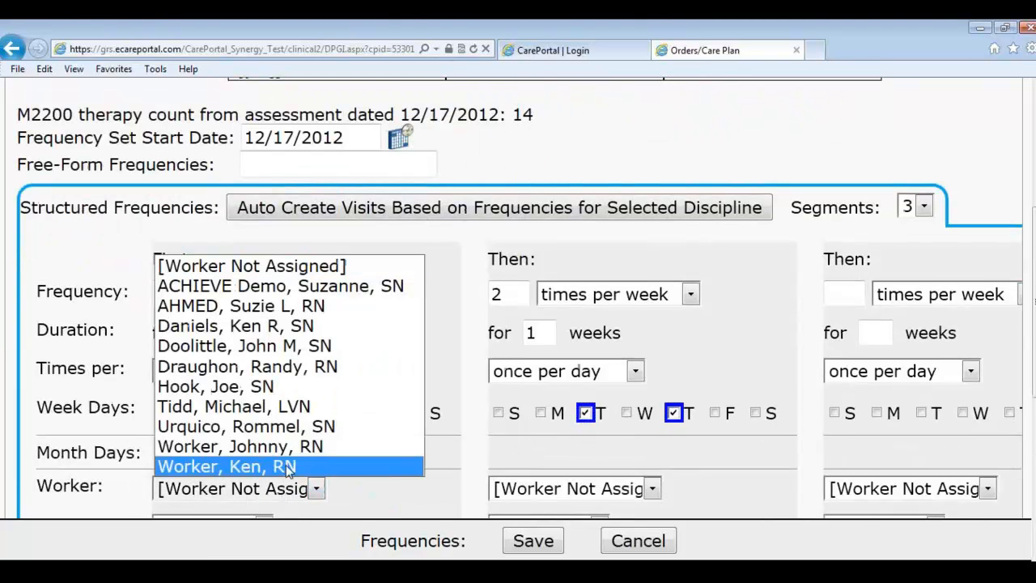
left_click(283, 370)
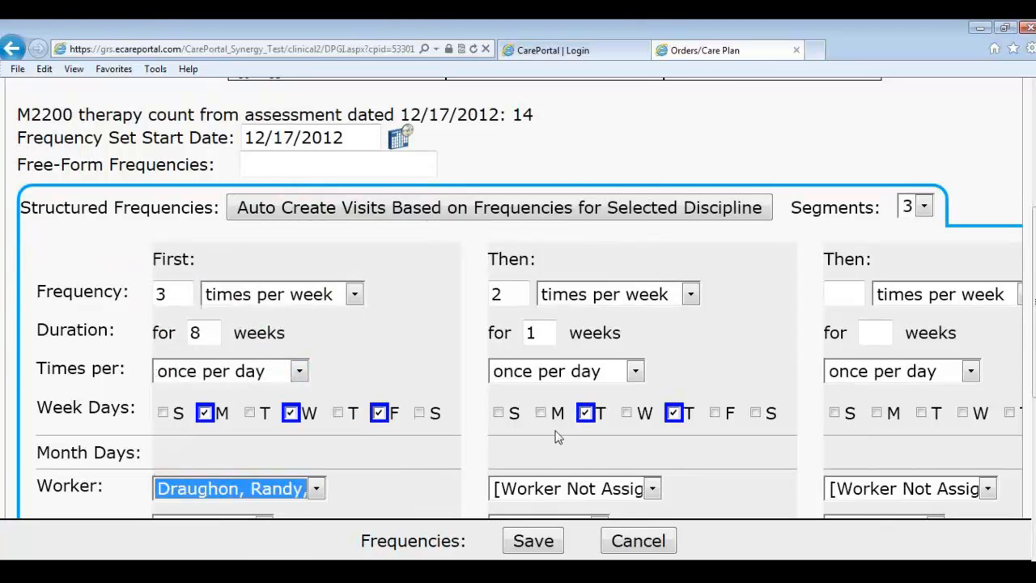
left_click(597, 490)
left_click(601, 369)
left_click(328, 212)
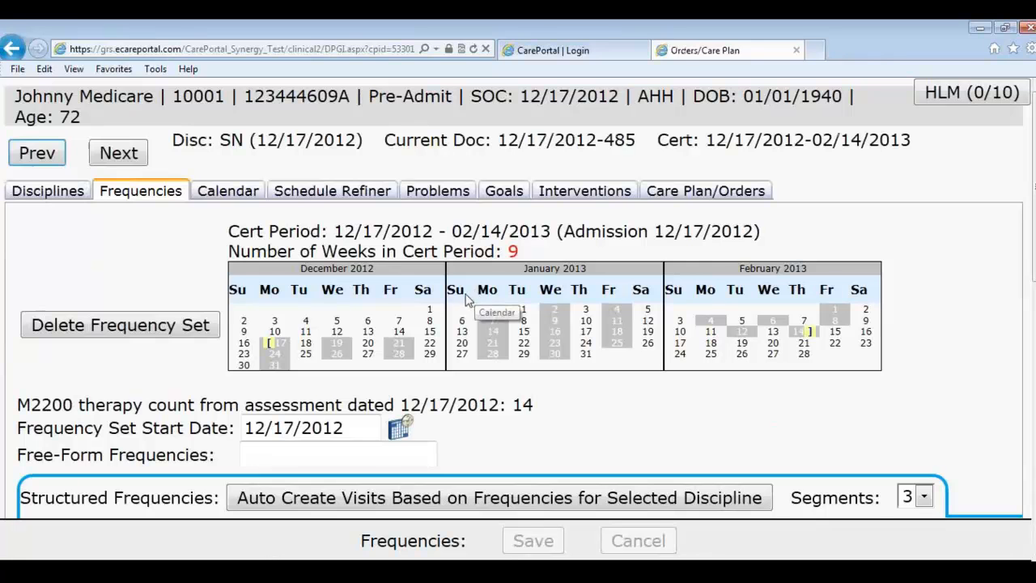
Step: Show the Calendar tab with Mon/Wed/Fri SN visits from 12/17/2012
left_click(230, 196)
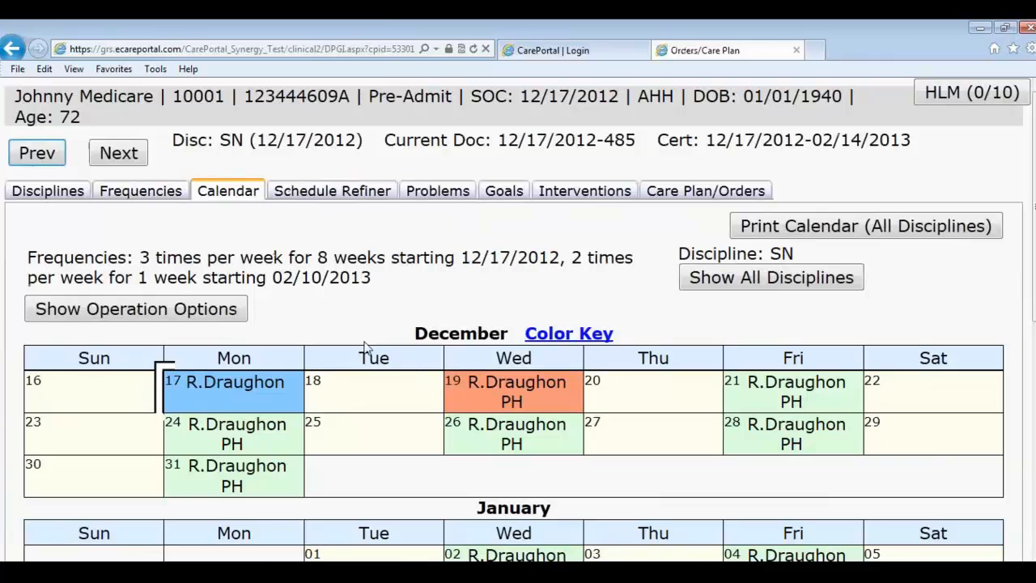
mouse_move(257, 397)
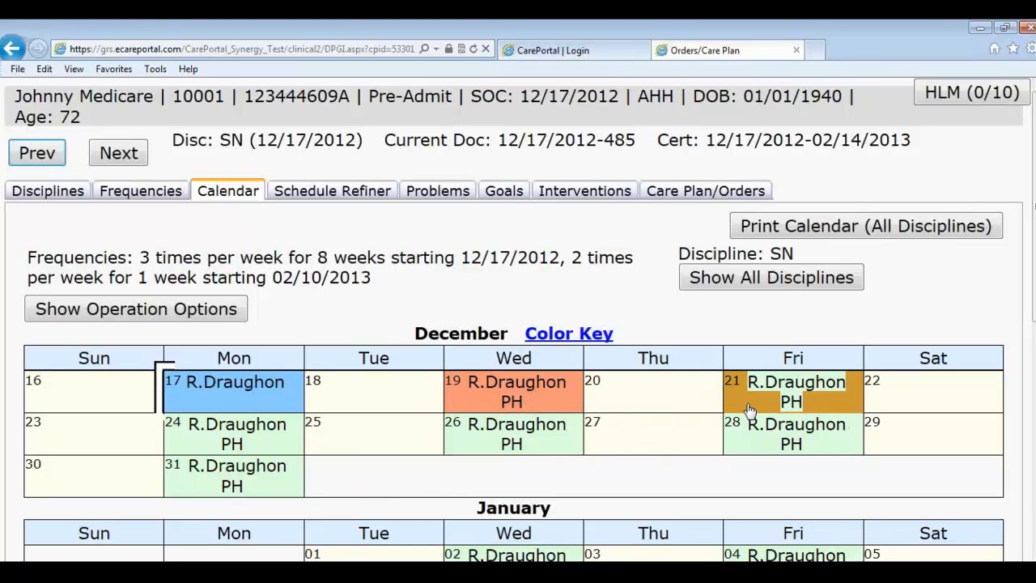
Step: In Schedule Refiner, give the 12/19 visit another worker and comment 'Beware of the dog', then save
left_click(334, 198)
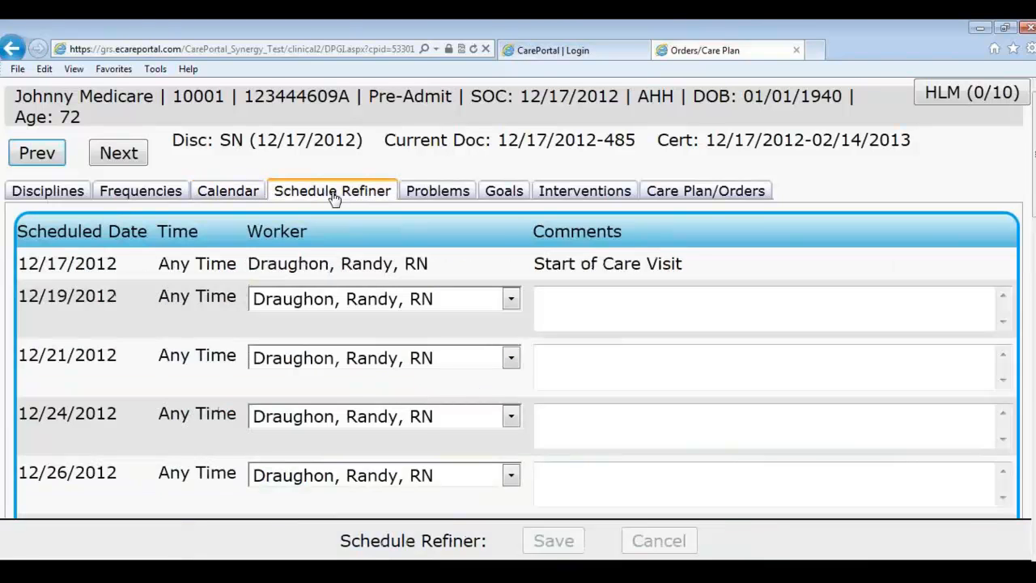
left_click_drag(535, 266, 683, 265)
left_click(625, 312)
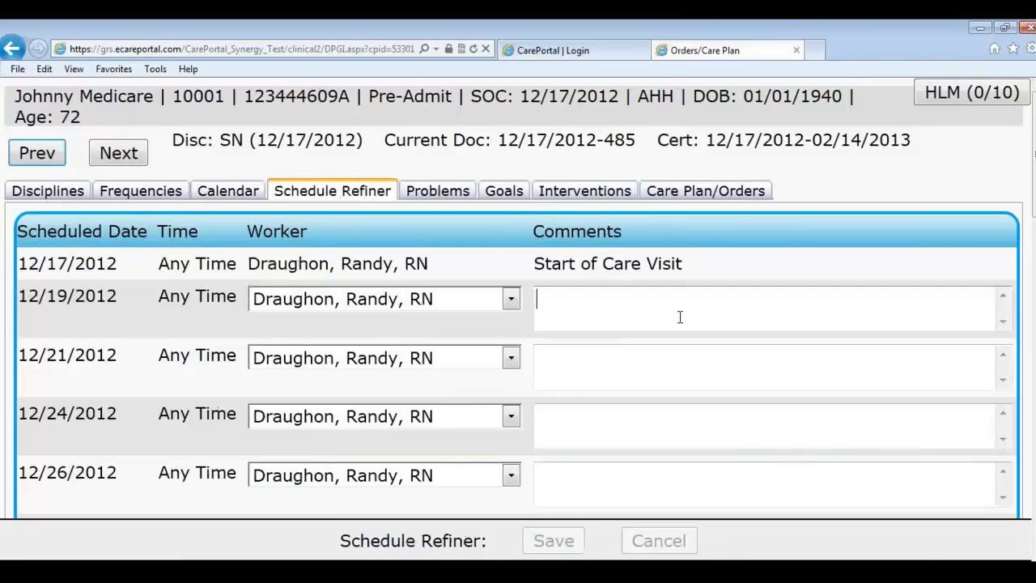
left_click(511, 298)
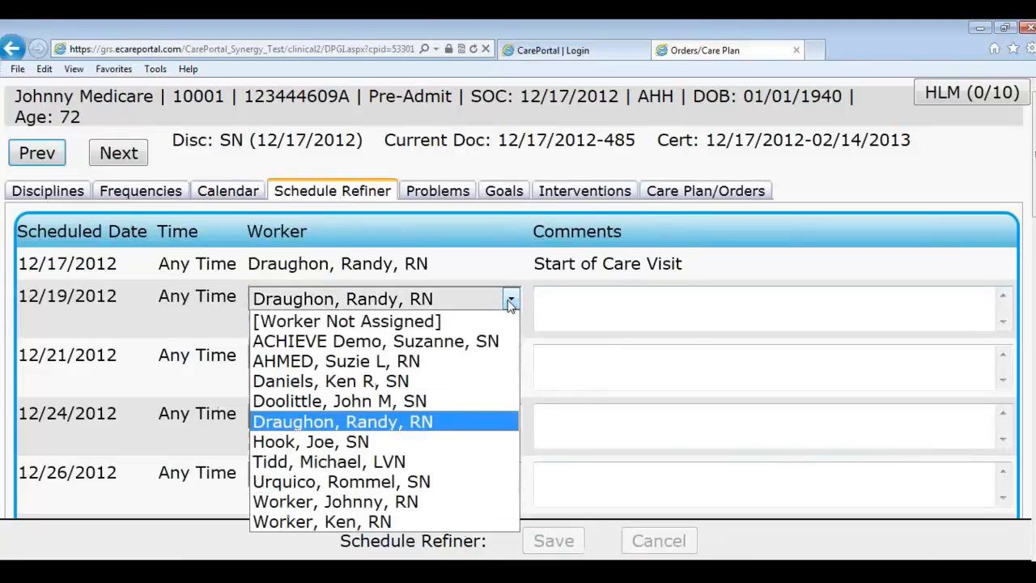
left_click(409, 381)
left_click(595, 314)
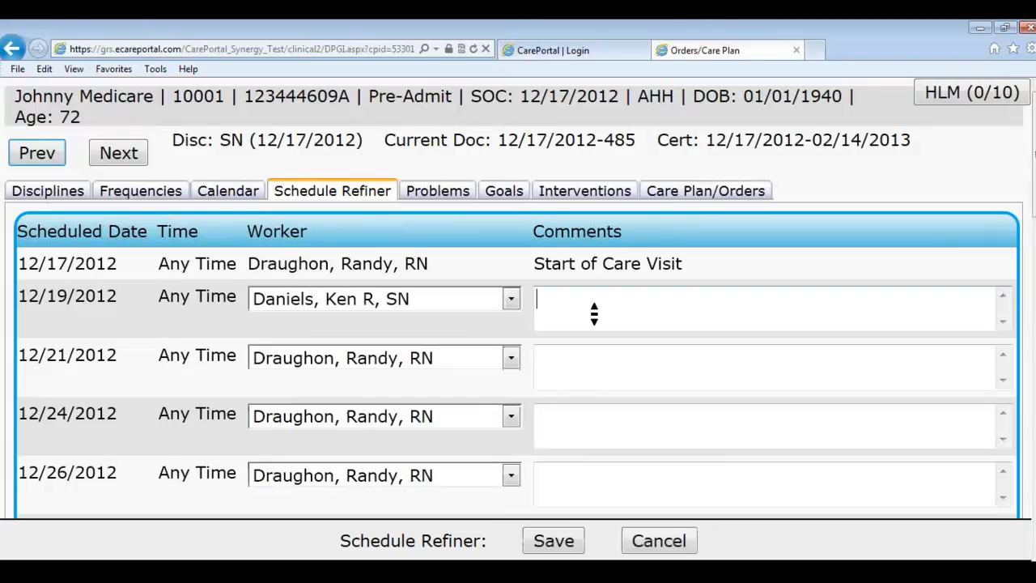
type("Beware of the dog")
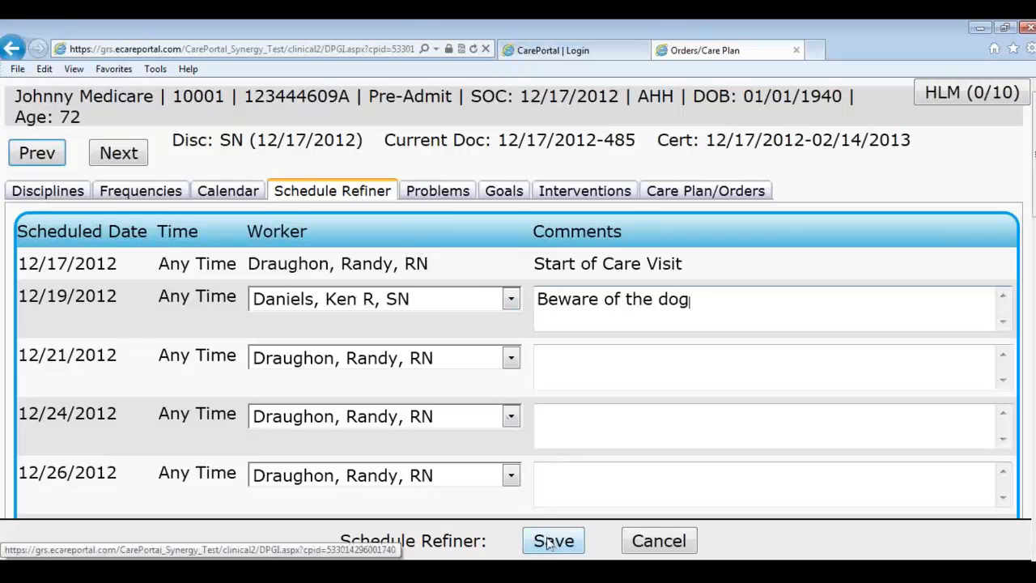
left_click(441, 194)
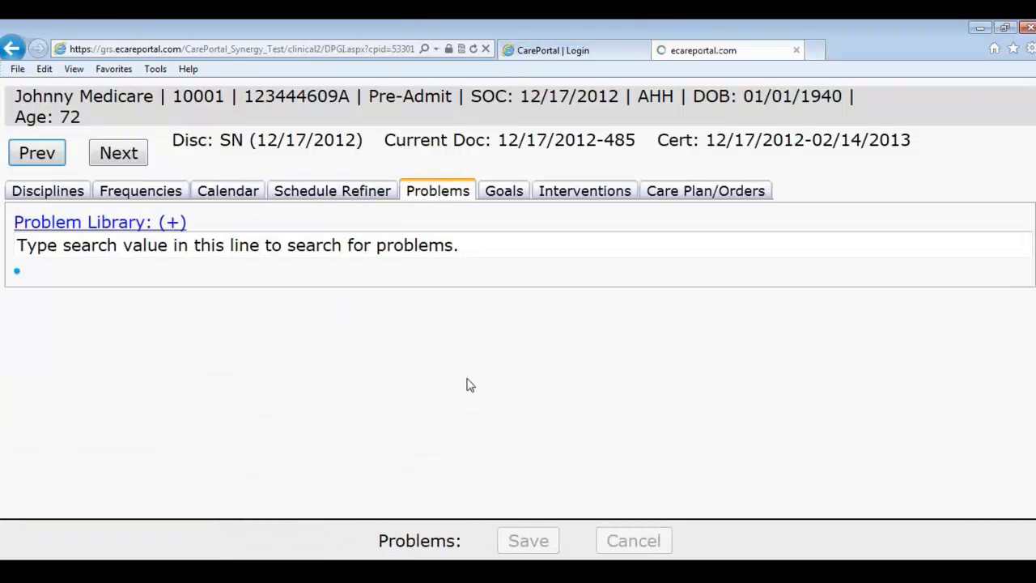
left_click(332, 190)
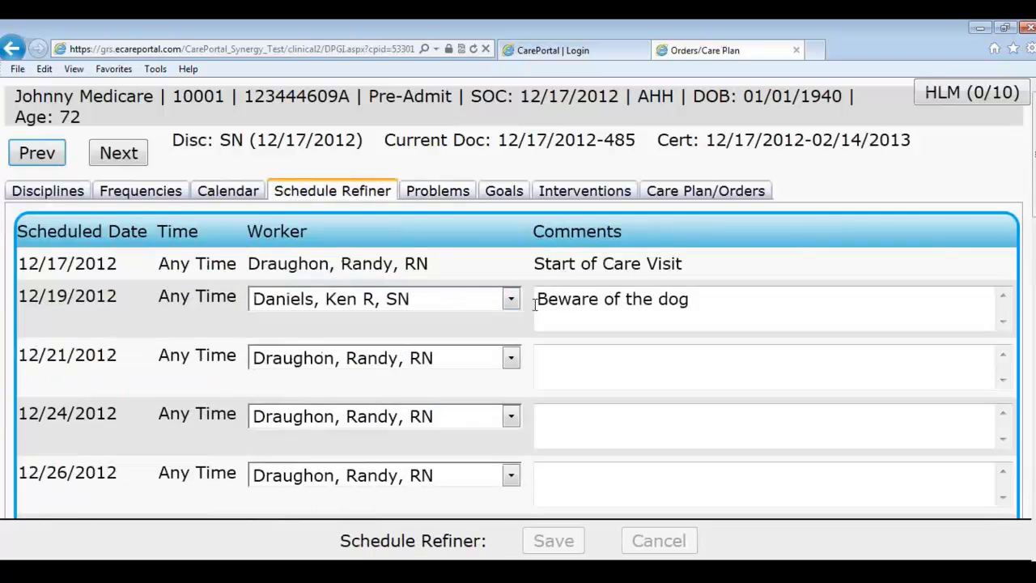
Step: Add CHF from the Problem Library as a care-plan problem effective 12/17/2012 and list its goals
left_click(437, 194)
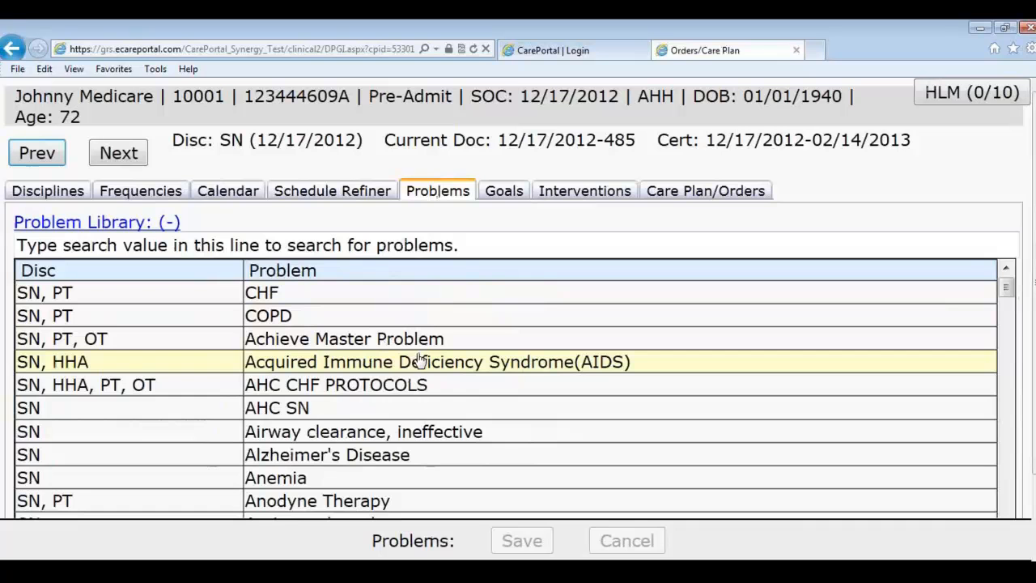
left_click(276, 296)
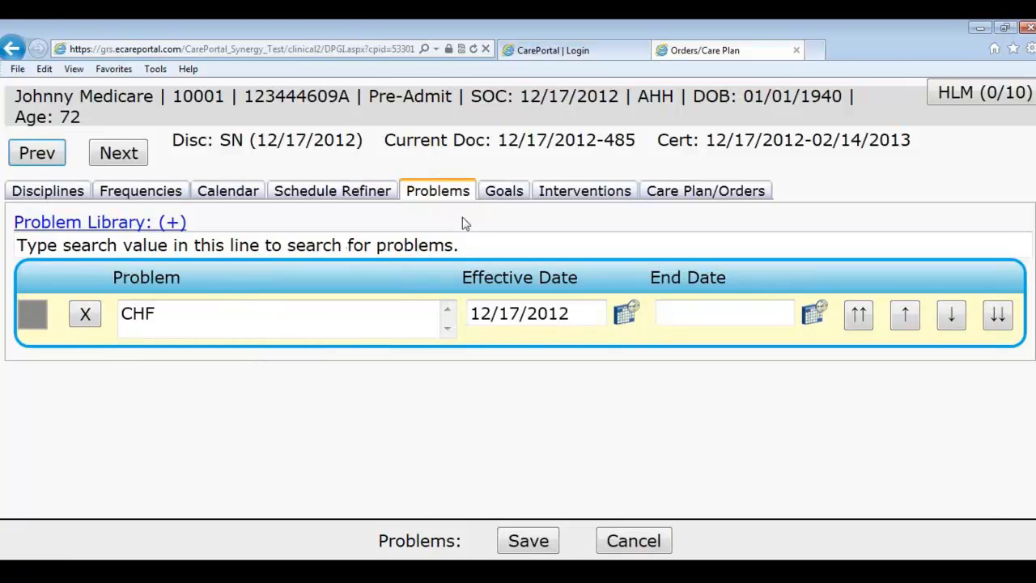
left_click(503, 194)
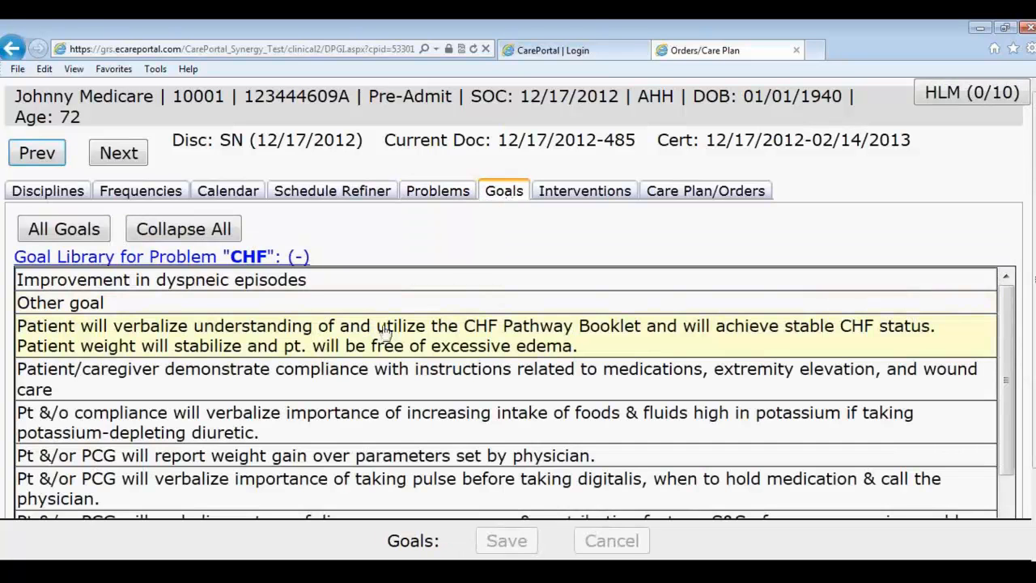
Step: Add the 'Improvement in dyspneic episodes' goal and vital-signs assessment intervention, then view the 485 plan
left_click(271, 282)
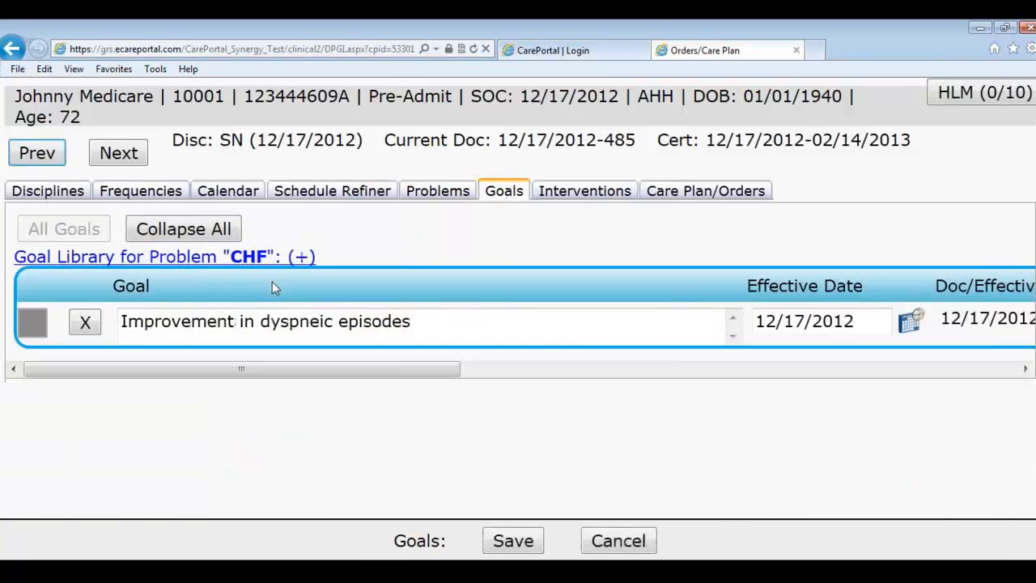
left_click(567, 199)
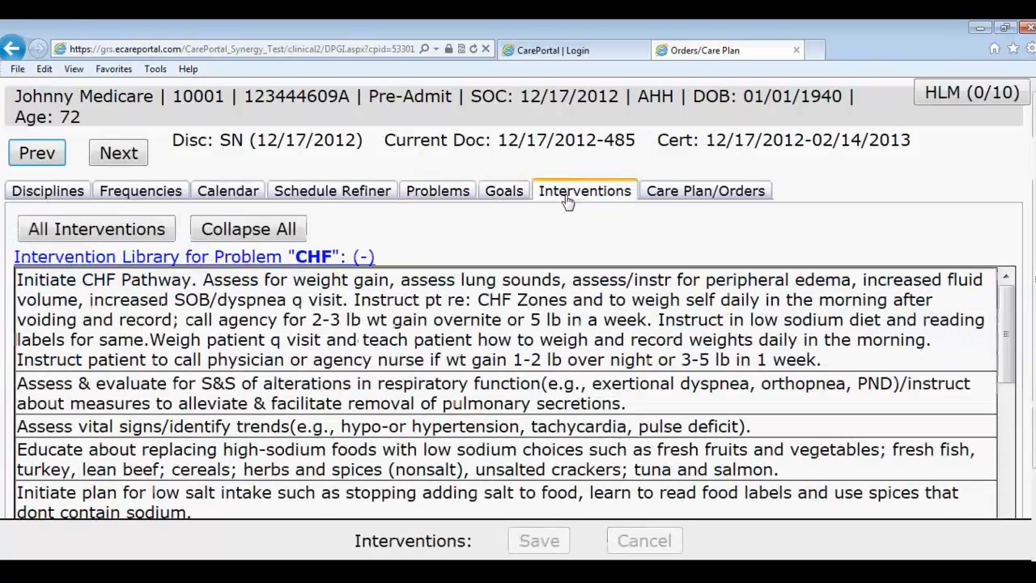
left_click(420, 427)
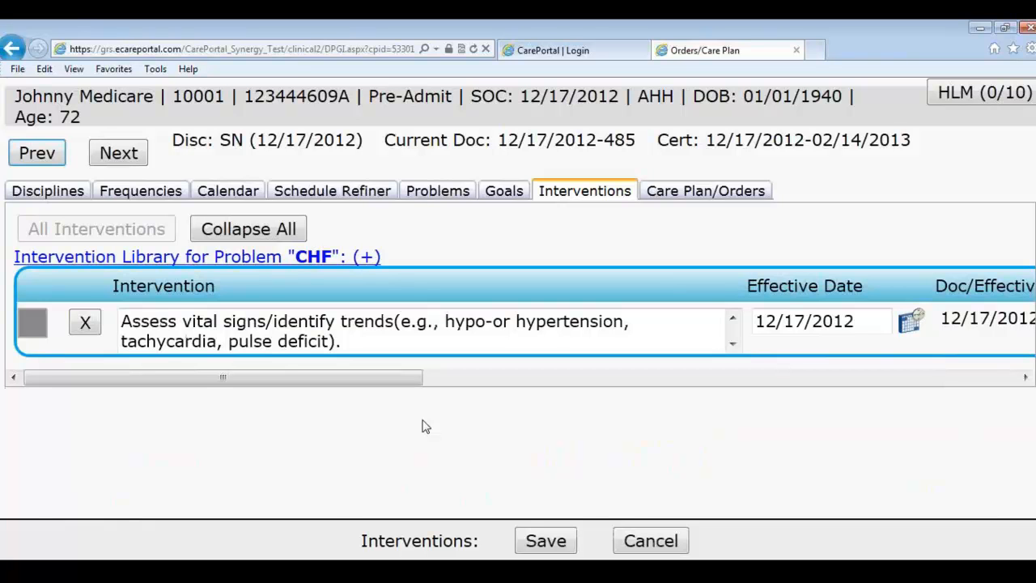
left_click(254, 258)
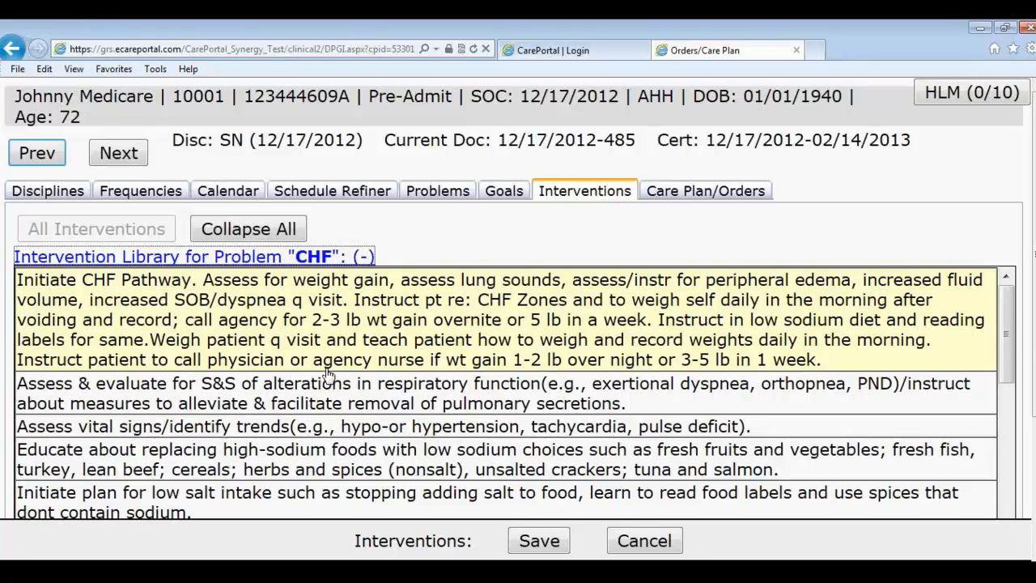
left_click(490, 237)
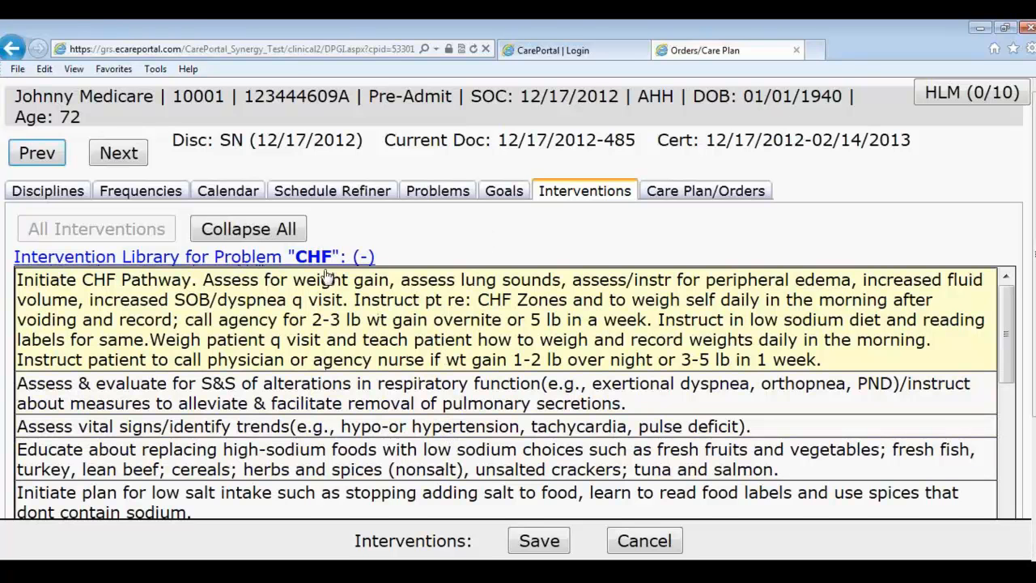
left_click(674, 194)
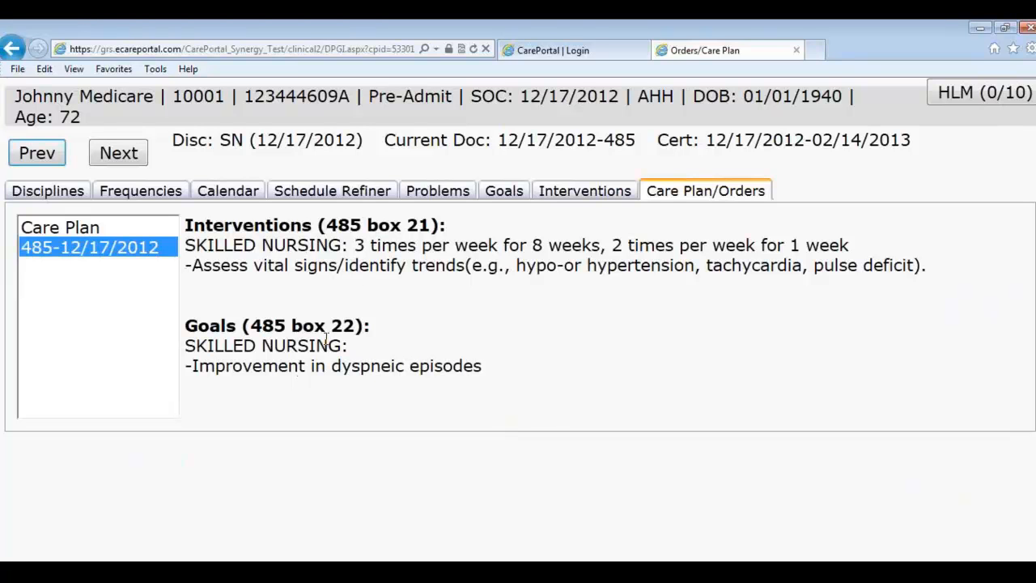
Step: Add a new PT discipline
left_click(64, 198)
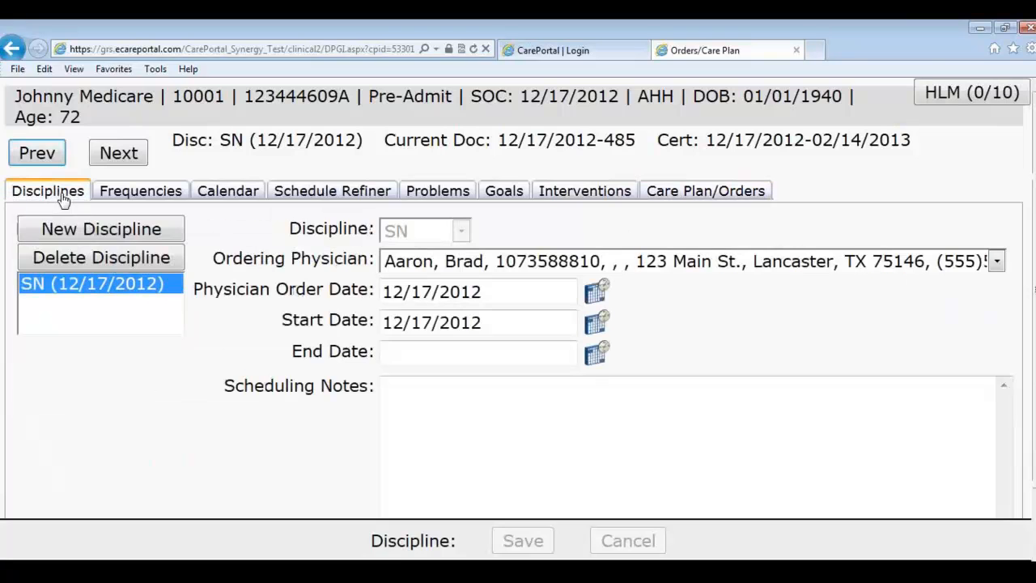
left_click(121, 233)
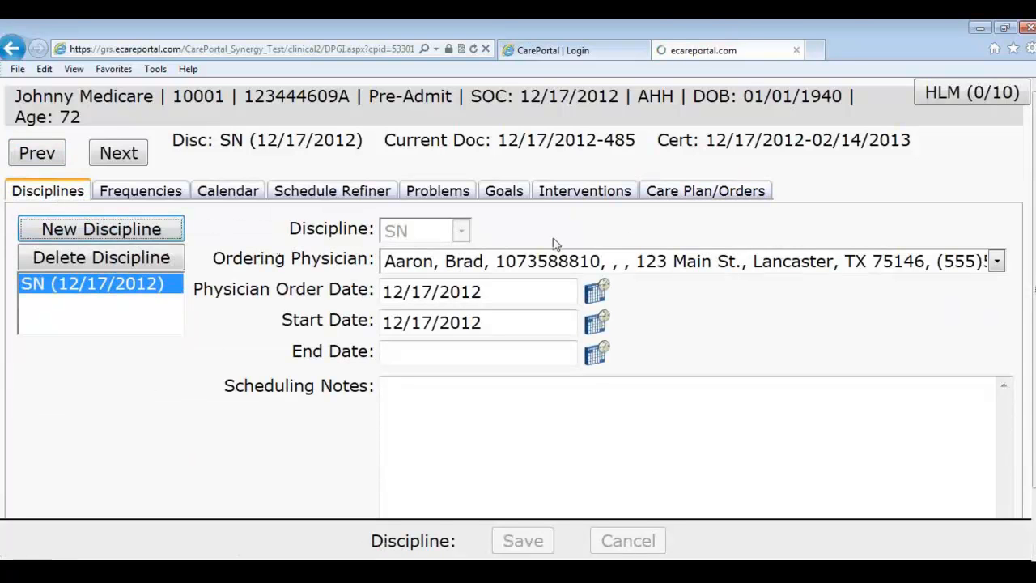
left_click(459, 234)
left_click(424, 380)
Step: Create a PT frequency set of 1 visit per week for 9 weeks, once per day
left_click(157, 196)
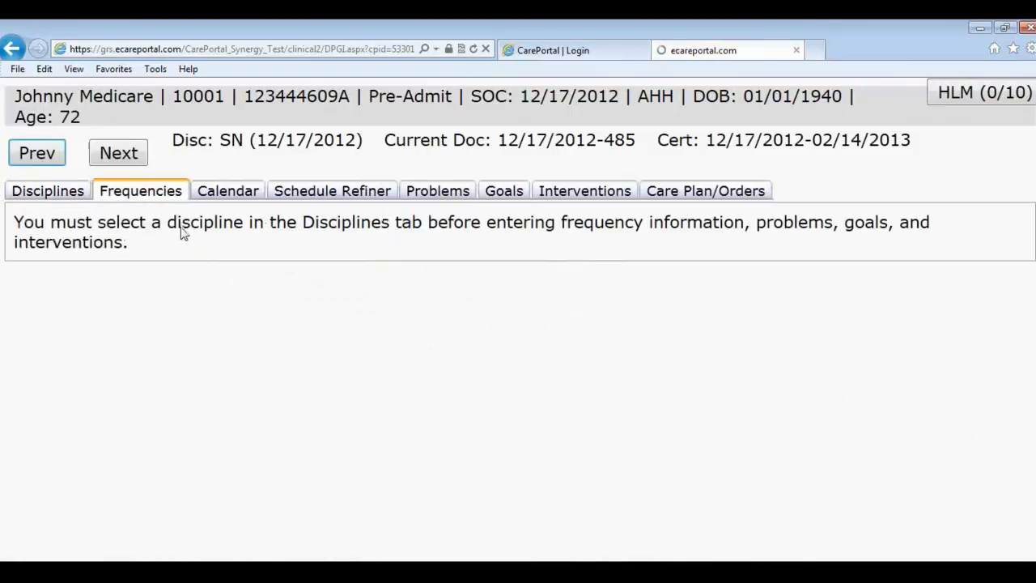
left_click(121, 301)
scroll(162, 349, "down", 2)
left_click(172, 439)
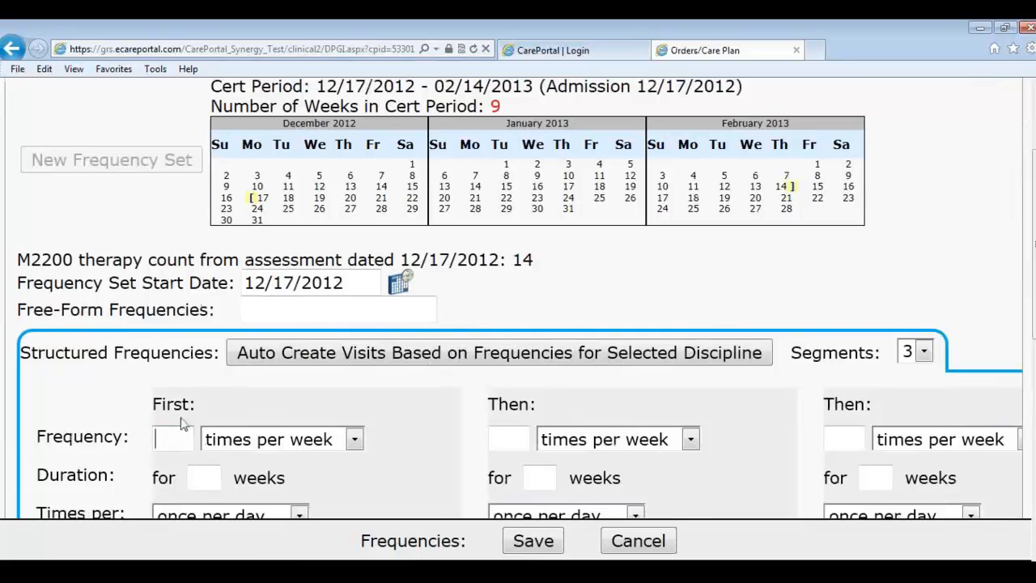
type("1")
left_click(206, 478)
type("9")
scroll(263, 441, "down", 1)
left_click(300, 443)
left_click(251, 459)
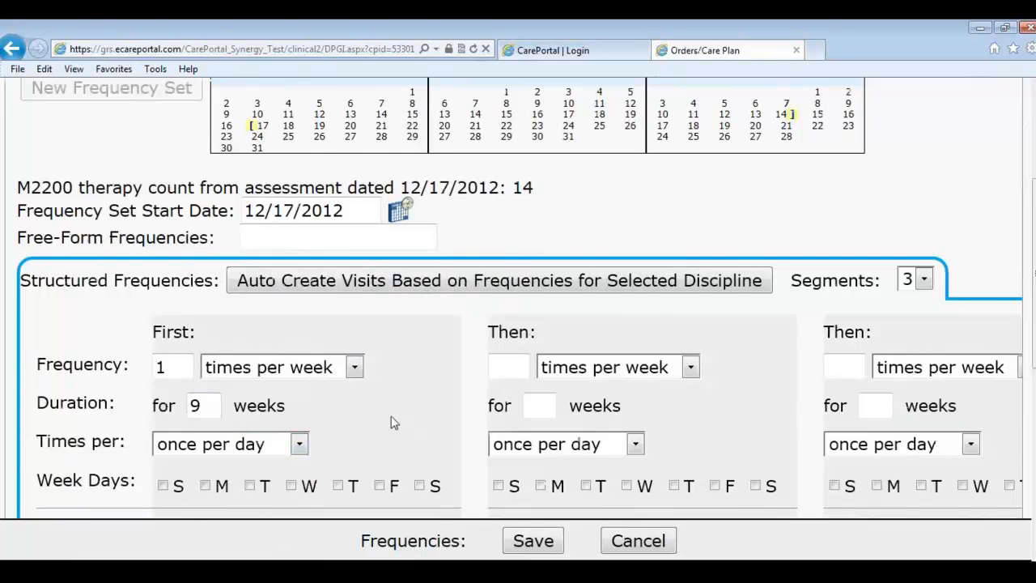
Step: Make Thursday the only visit day and assign the physical therapist
scroll(281, 439, "down", 1)
left_click(290, 413)
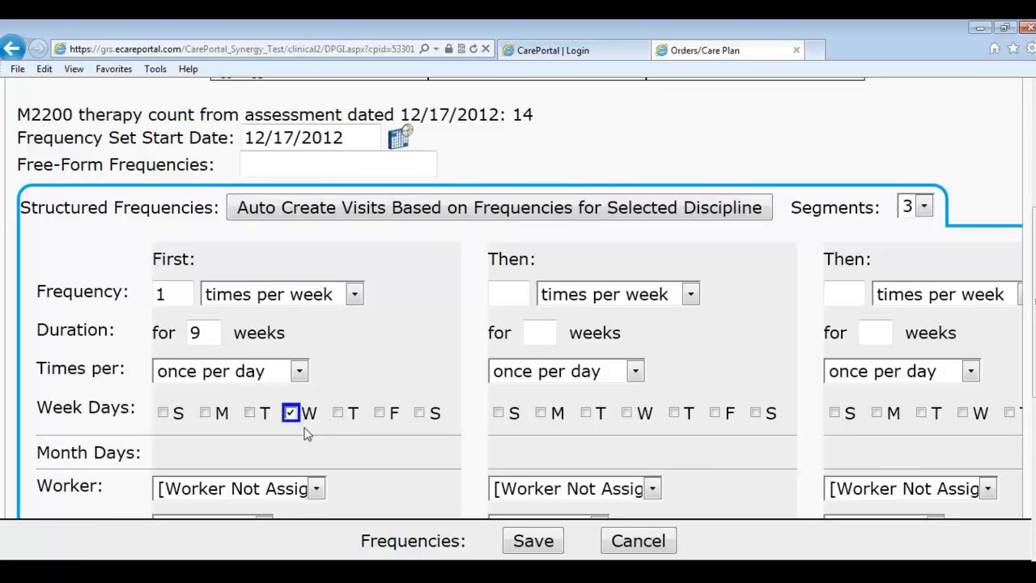
left_click(296, 416)
left_click(338, 413)
scroll(362, 408, "down", 1)
left_click(304, 421)
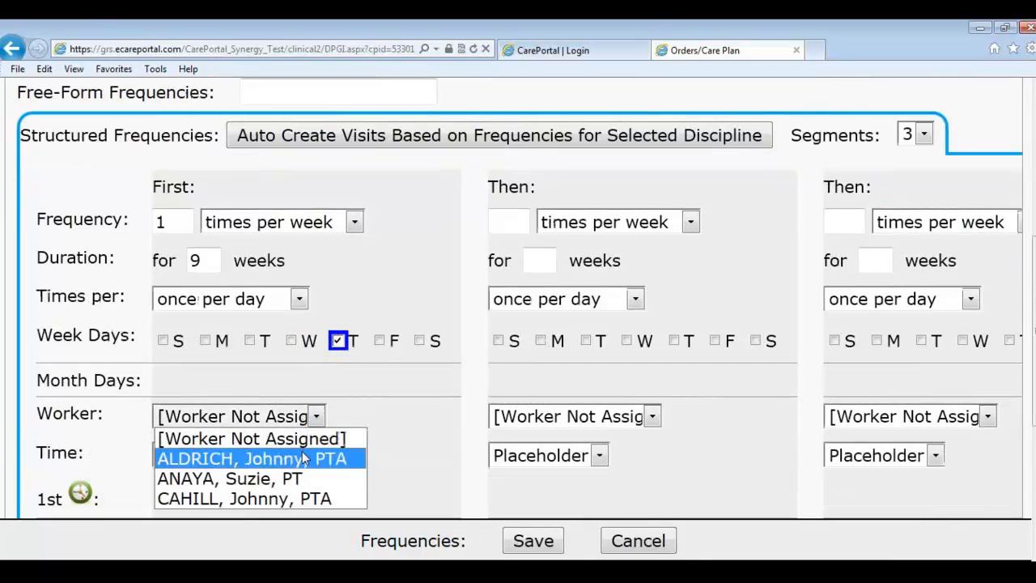
left_click(312, 478)
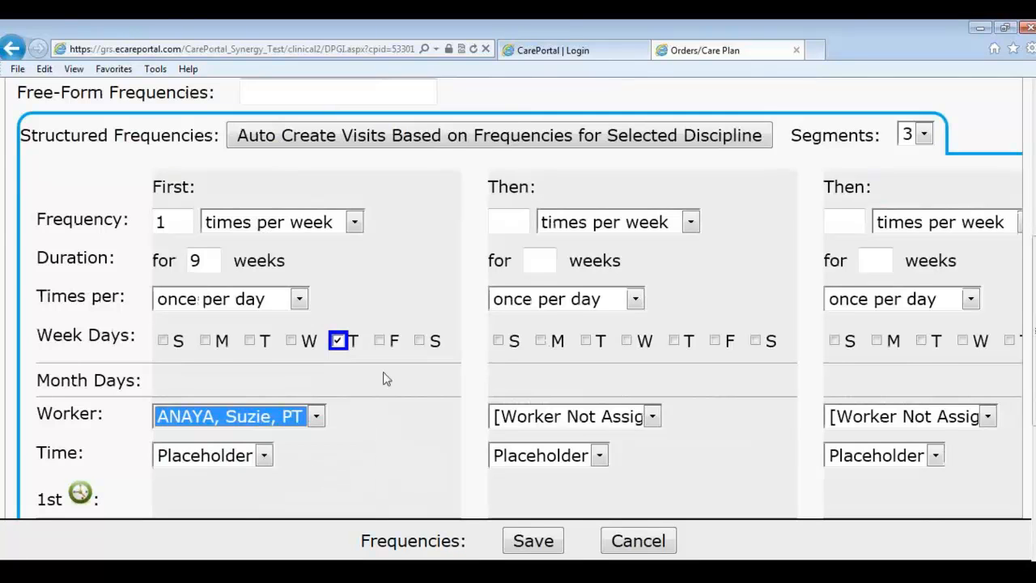
scroll(404, 314, "up", 2)
scroll(405, 343, "up", 1)
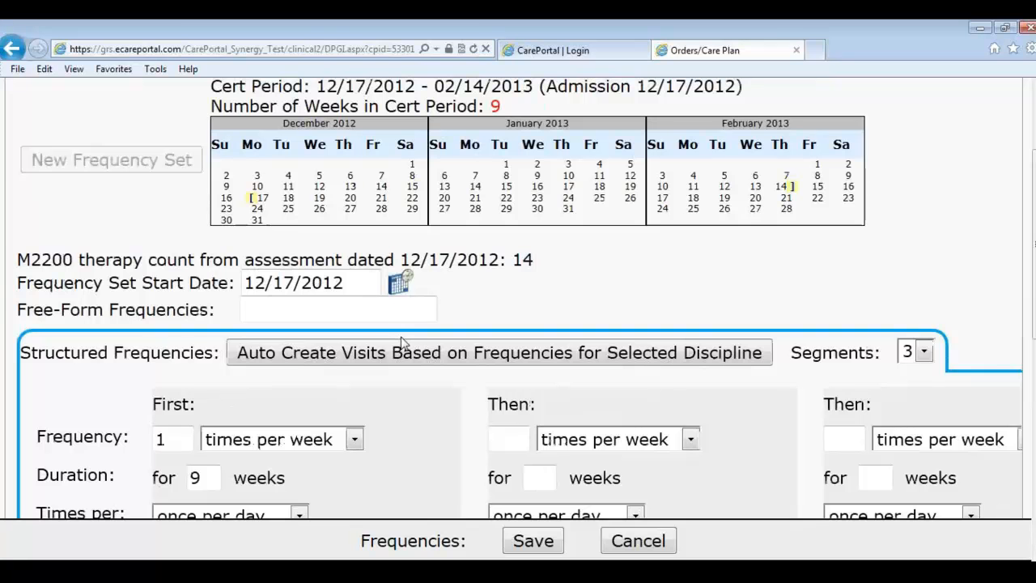
Step: Check the 9 weeks against the cert period and auto-create the Thursday visits
double_click(495, 106)
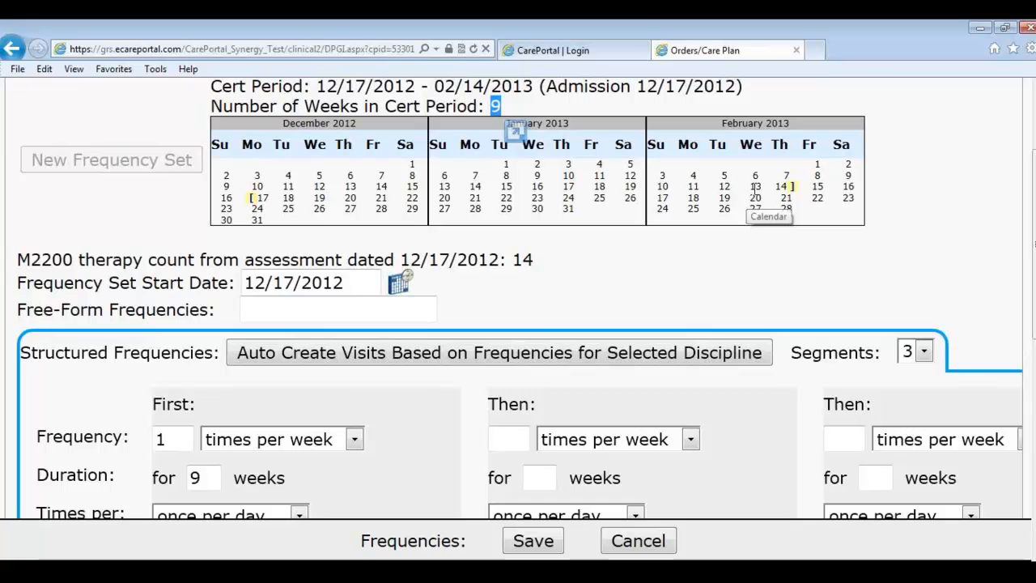
scroll(781, 178, "down", 2)
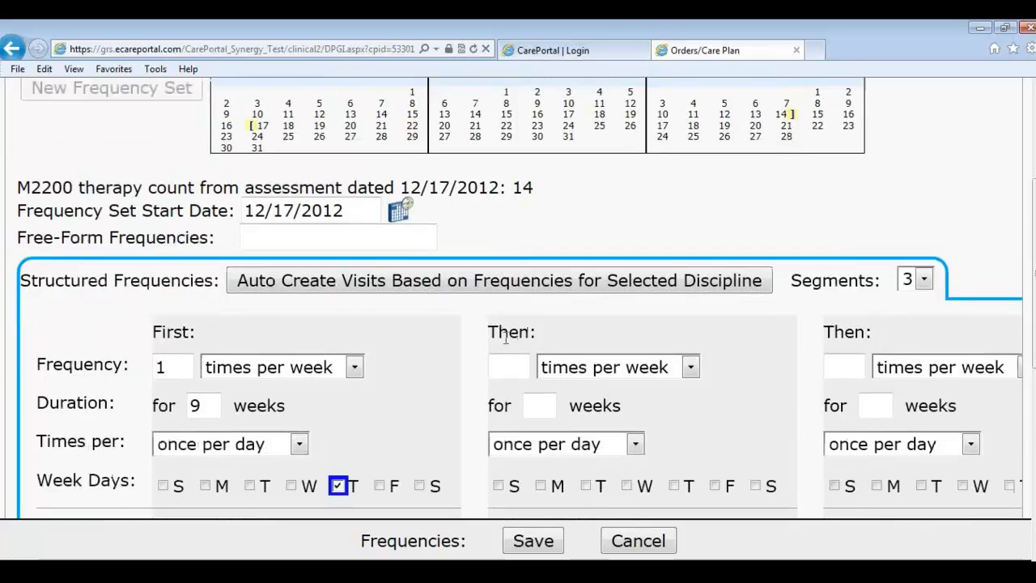
scroll(777, 166, "up", 1)
scroll(792, 116, "up", 1)
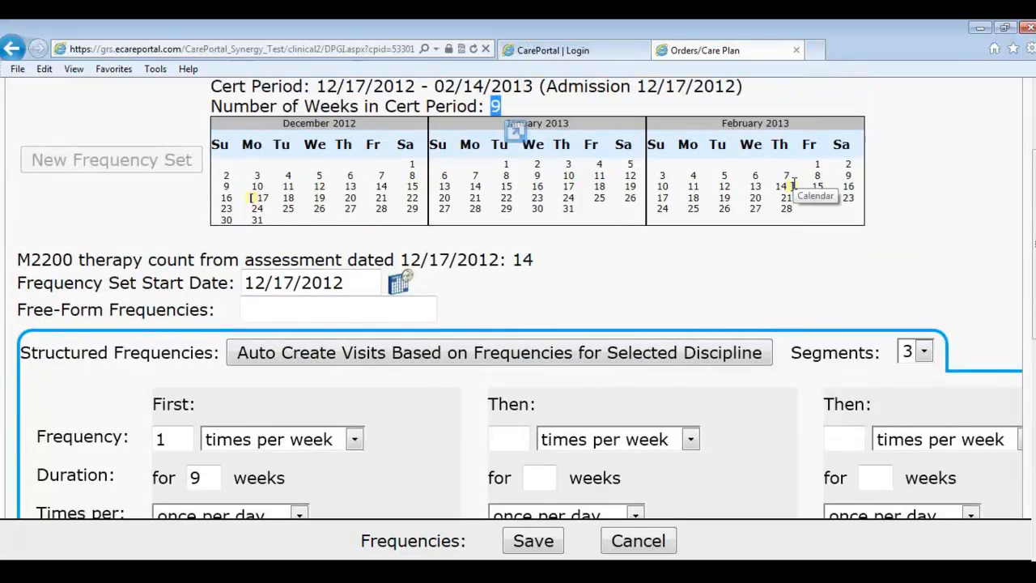
left_click(356, 352)
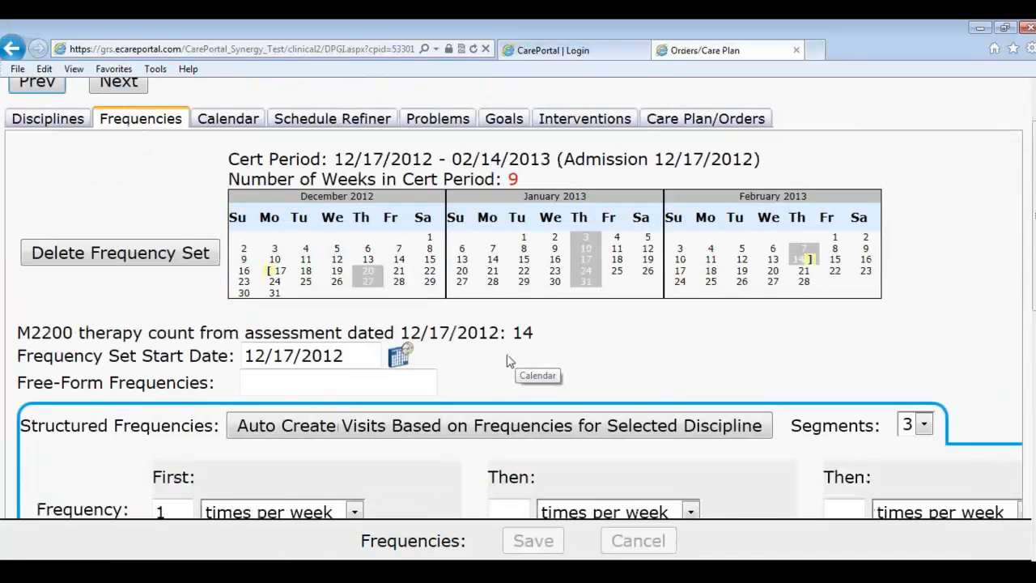
scroll(225, 148, "up", 2)
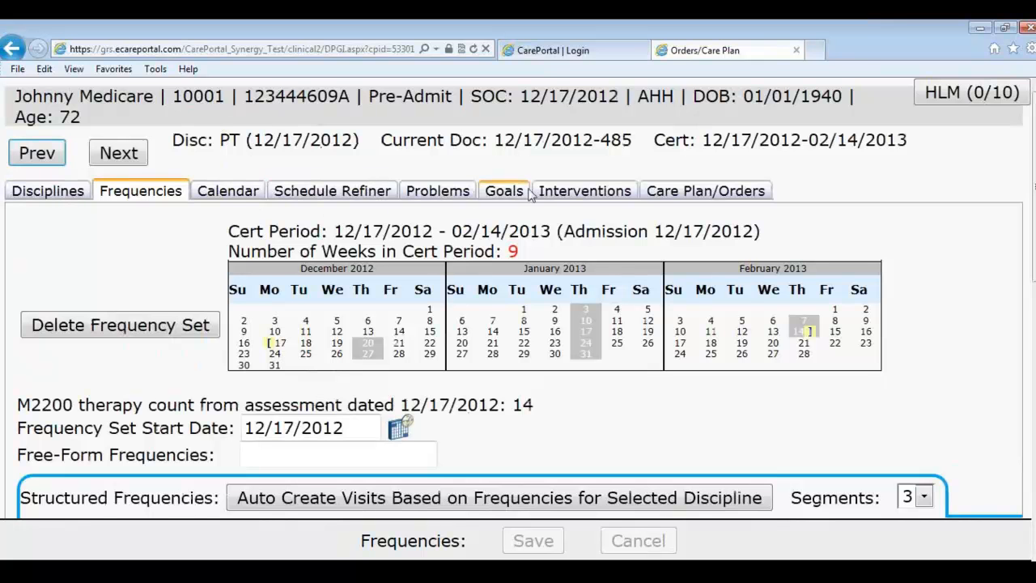
Step: Review the PT calendar's numbered Thursday visits from 12/20, checking each visit's details
left_click(238, 194)
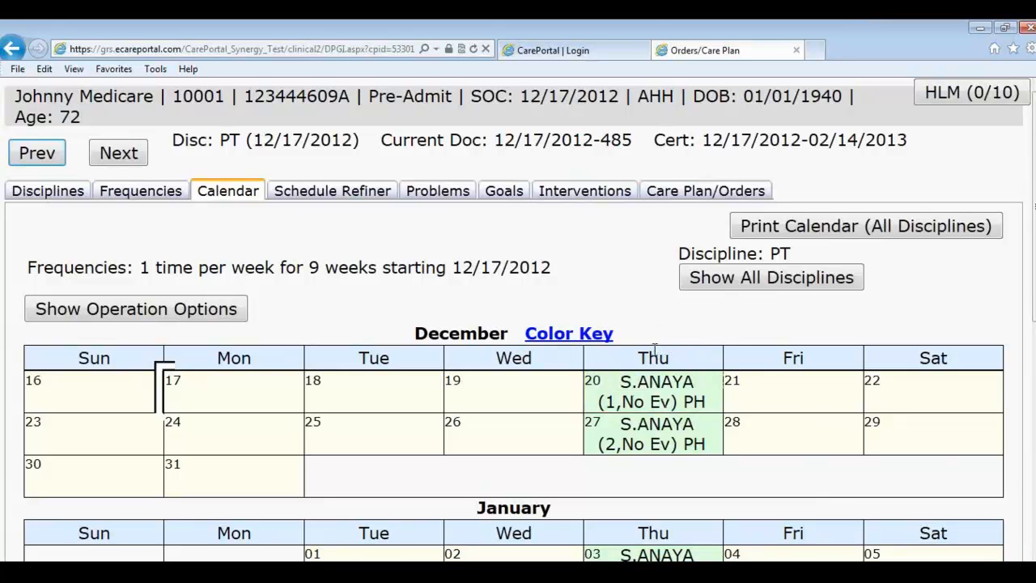
mouse_move(619, 415)
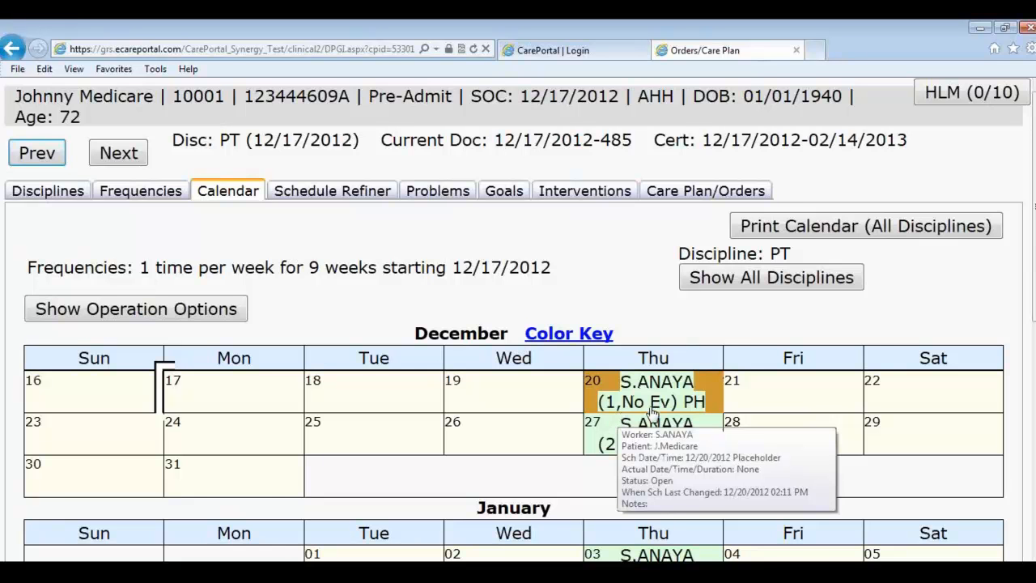
scroll(648, 414, "down", 1)
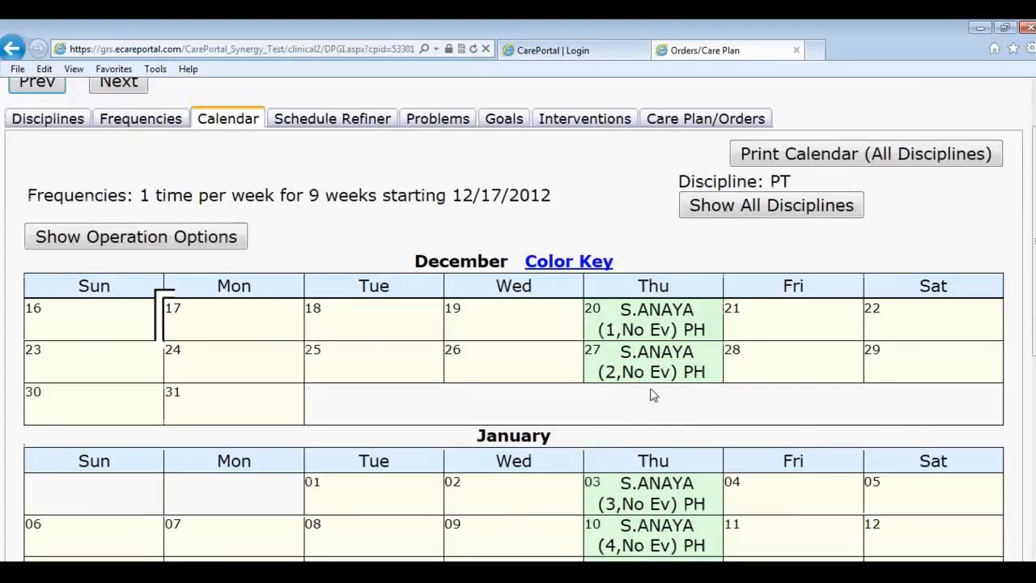
mouse_move(657, 332)
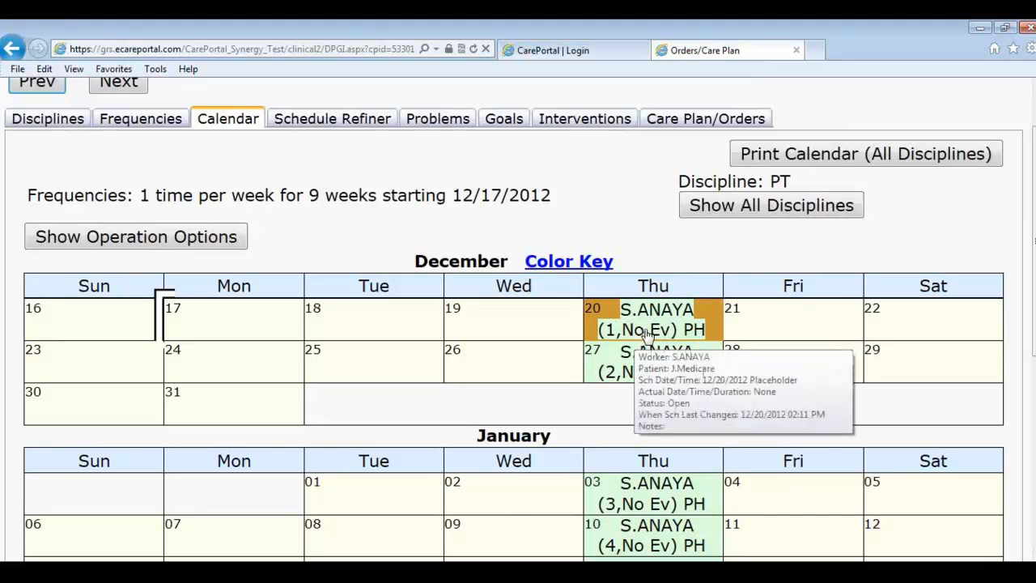
mouse_move(641, 350)
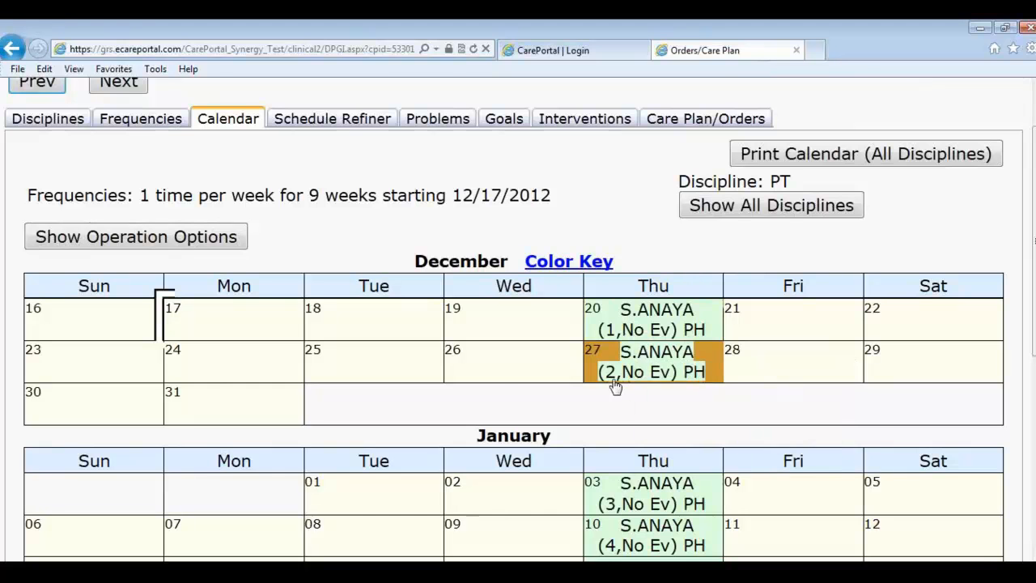
scroll(642, 380, "down", 2)
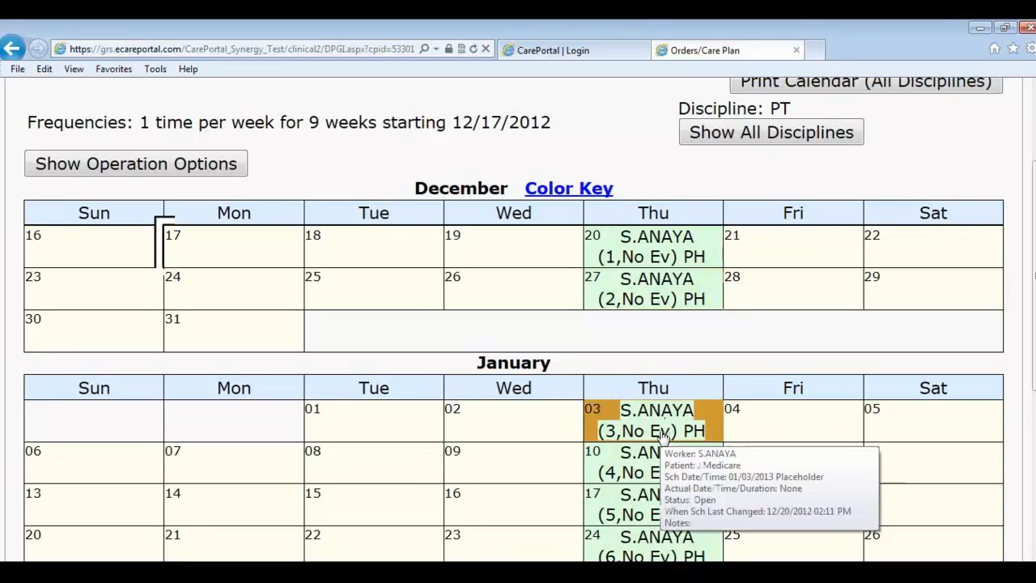
mouse_move(664, 415)
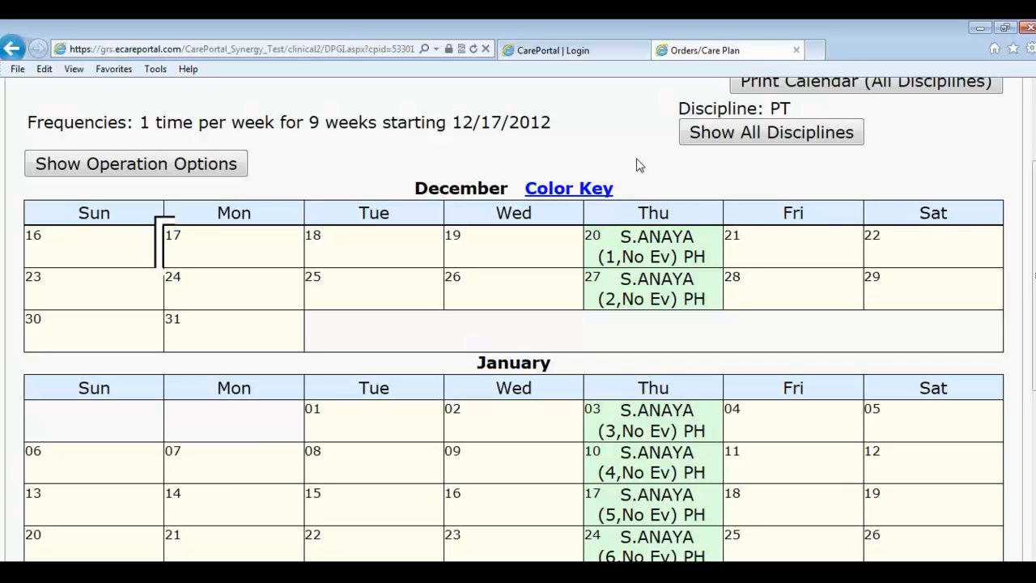
scroll(639, 166, "up", 1)
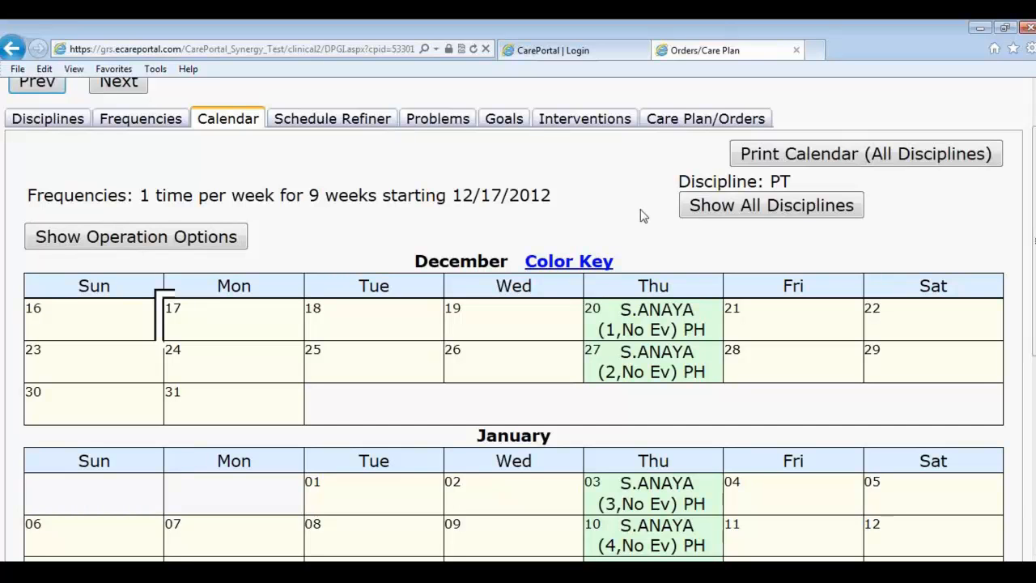
Step: Search the Problem Library for 'dr' and add Dr. X's knee replacement protocol
left_click(327, 127)
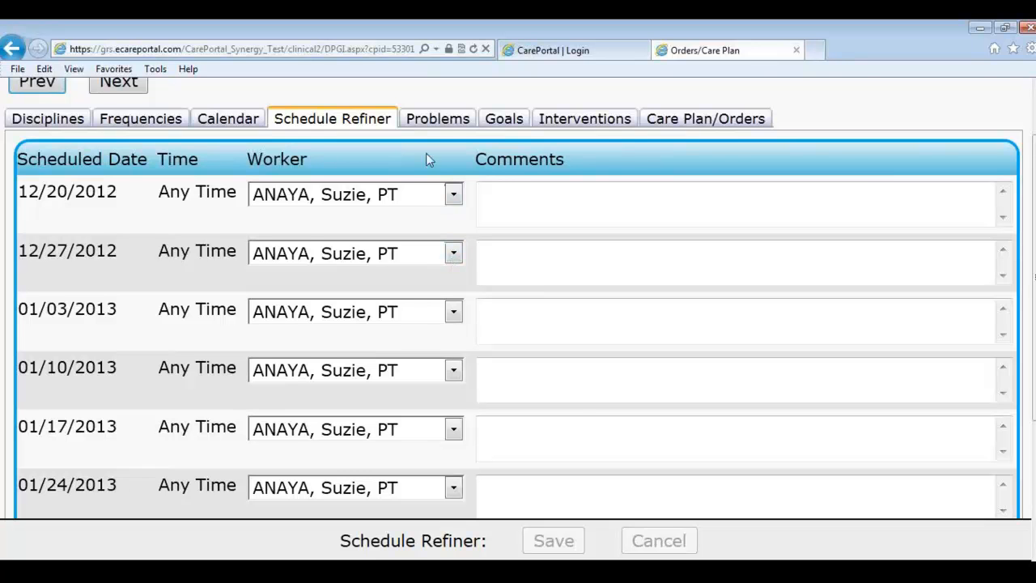
left_click(443, 121)
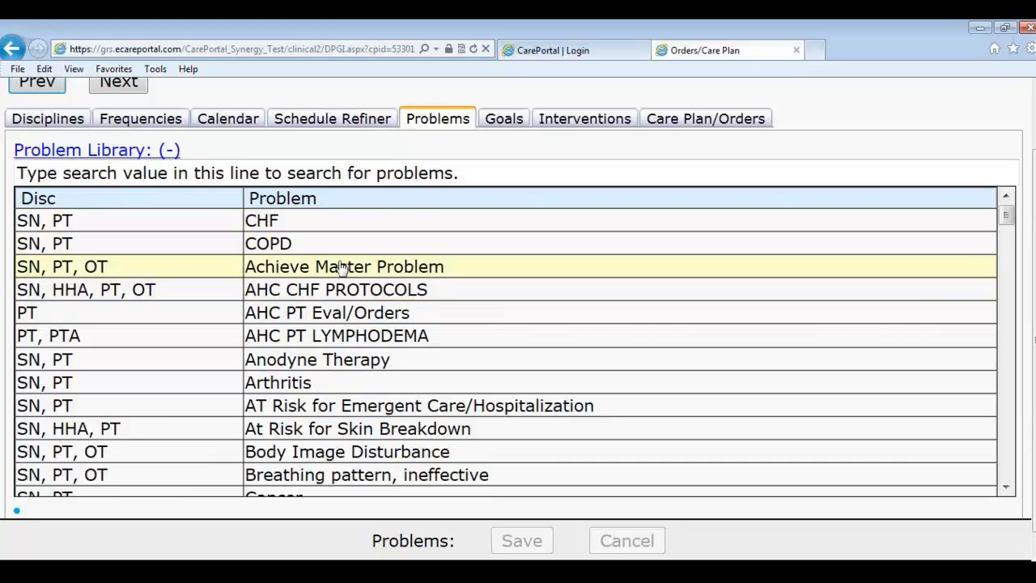
left_click(340, 175)
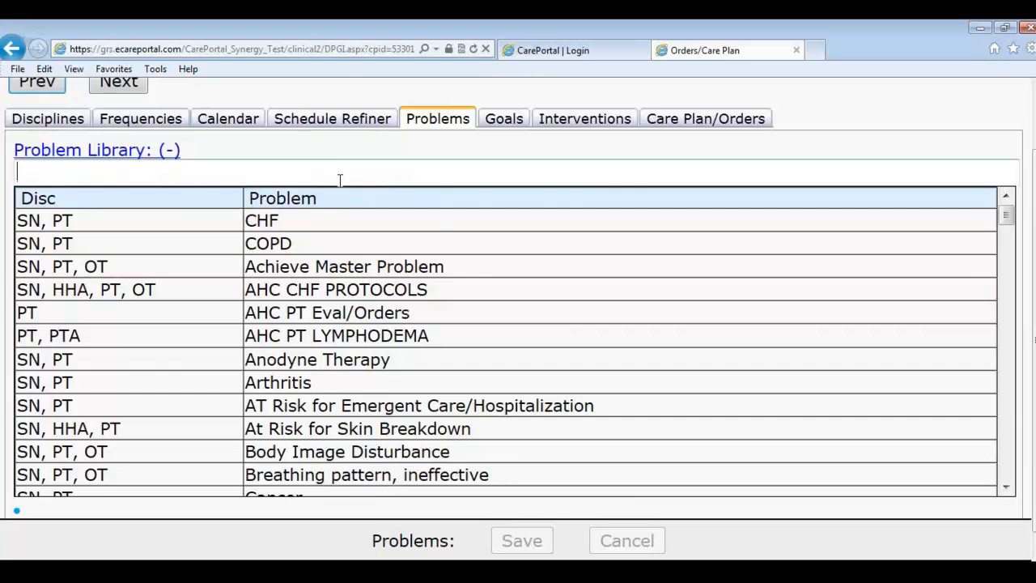
type("dr")
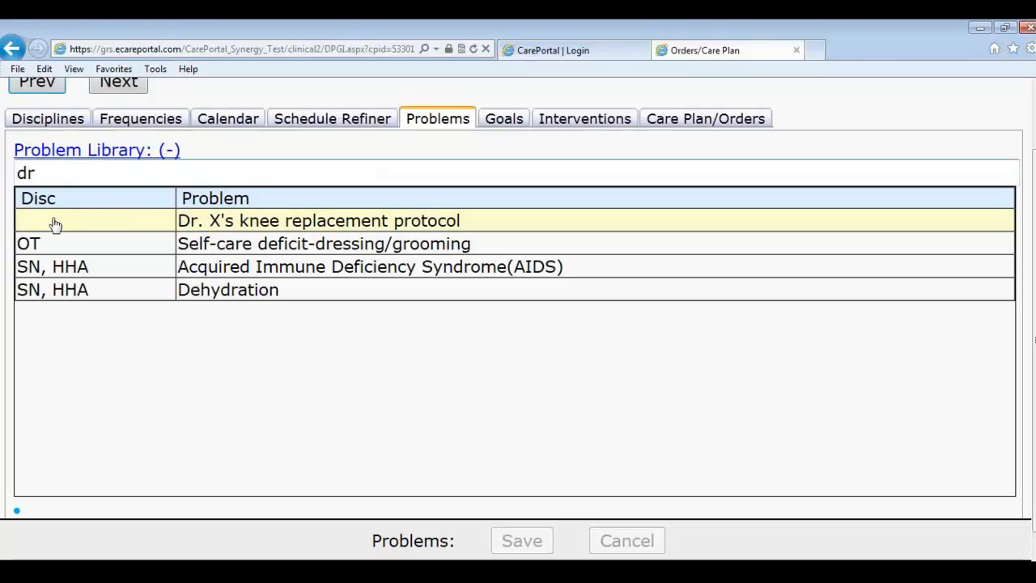
left_click(246, 223)
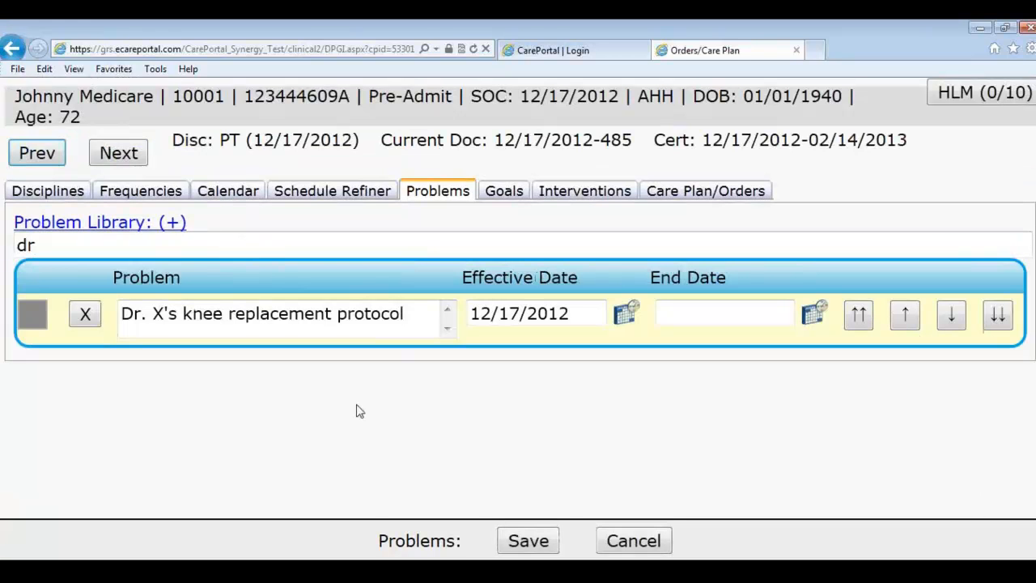
Step: Add the 'Play kickball' goal and two 'Take the patient to the gym' interventions
left_click(501, 199)
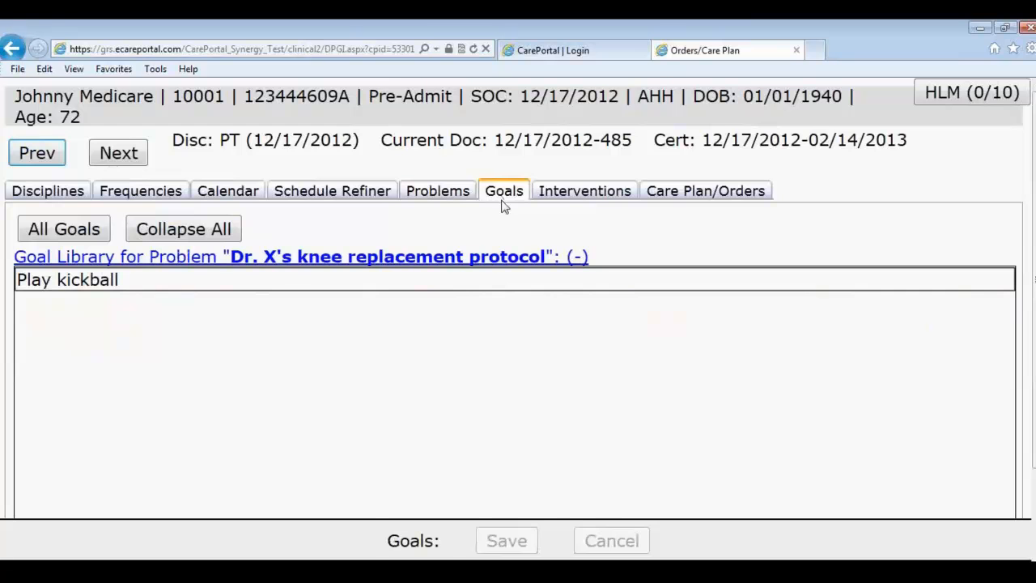
left_click(232, 278)
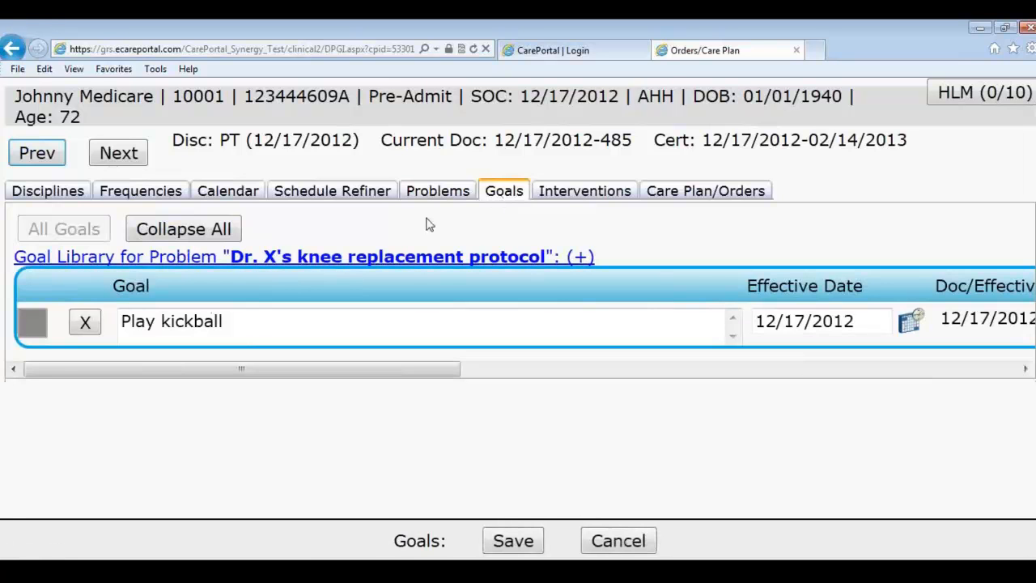
left_click(543, 194)
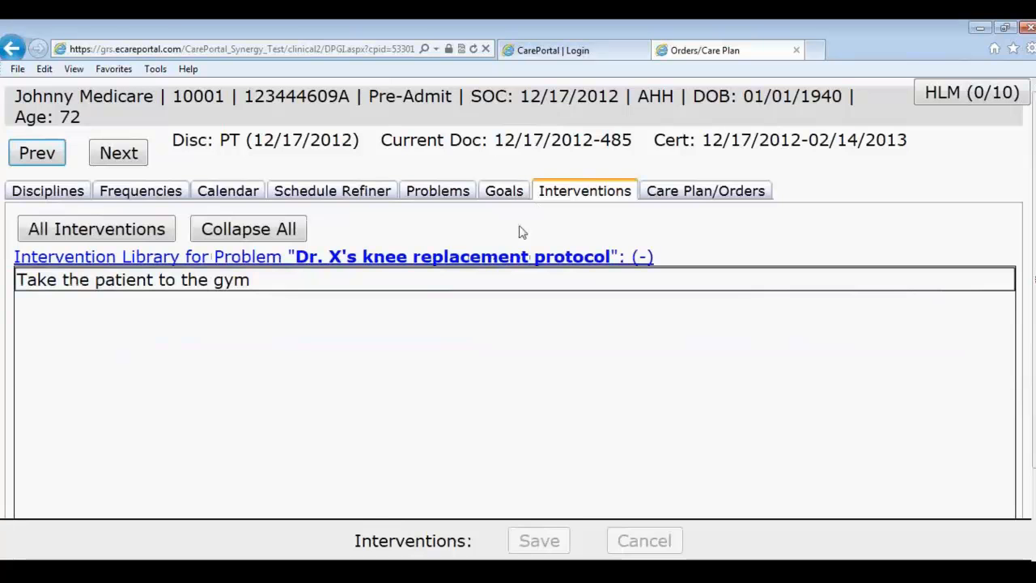
left_click(205, 283)
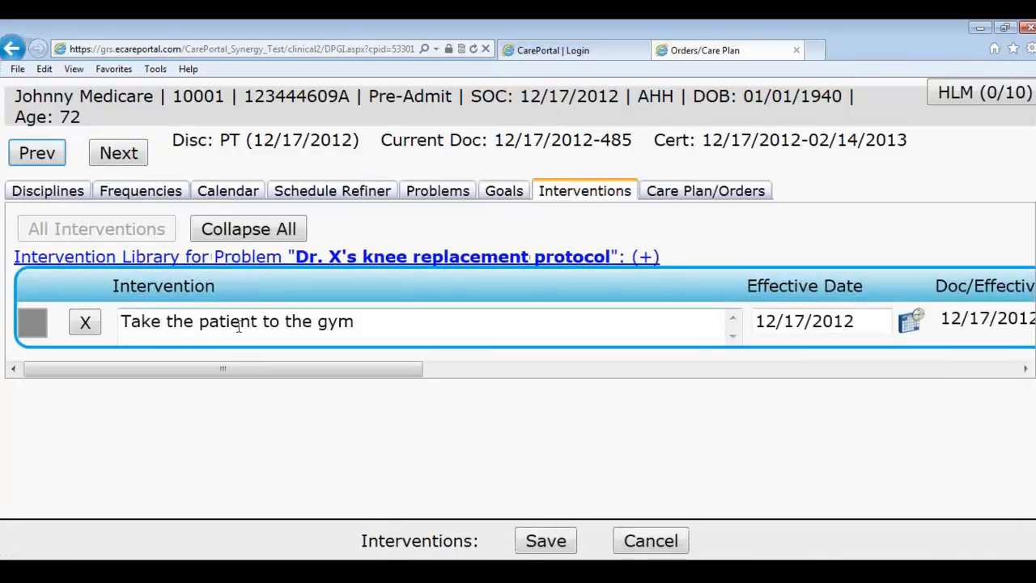
left_click(230, 261)
left_click(204, 293)
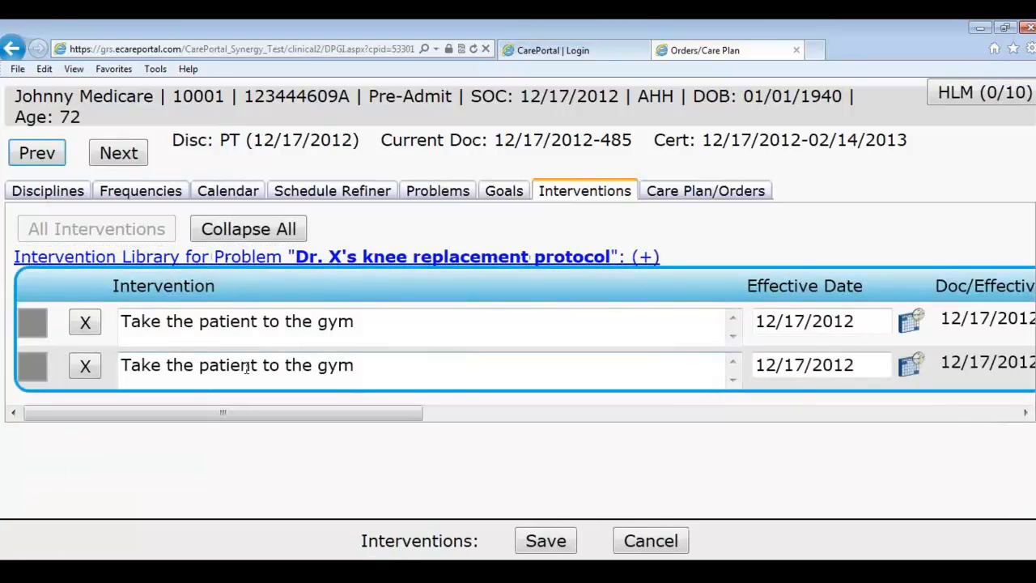
Step: Change the second intervention's text to 'Whatever' and view the Care Plan/Orders summary
double_click(367, 366)
left_click(225, 88)
left_click_drag(225, 87, 2, 121)
key("BackSpace")
type("Whatever")
key("Escape")
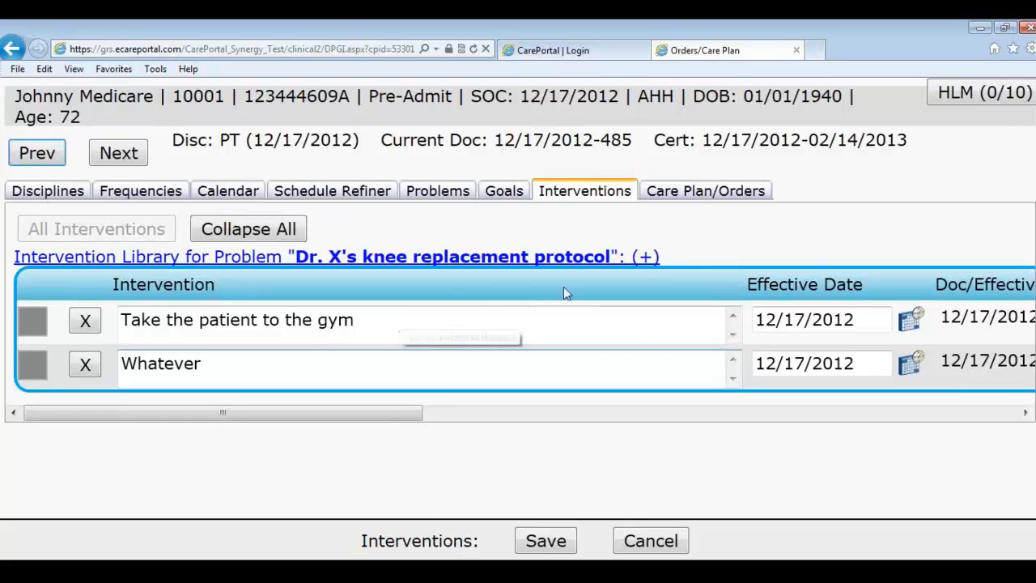
left_click(670, 198)
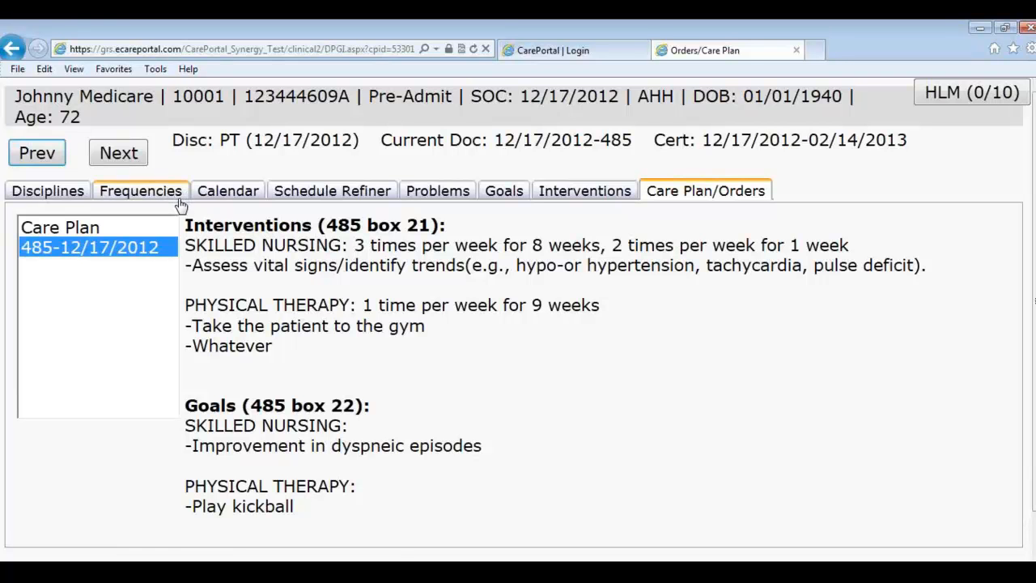
Step: Answer Yes to the intervention log, set progress to Fair Understanding, and mark skilled services N/A
left_click(121, 154)
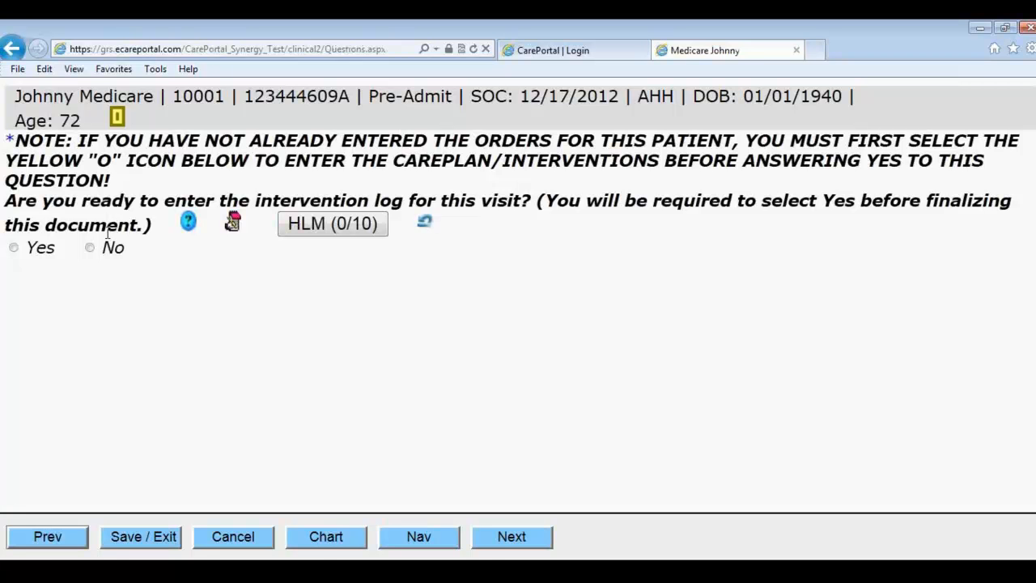
left_click(15, 249)
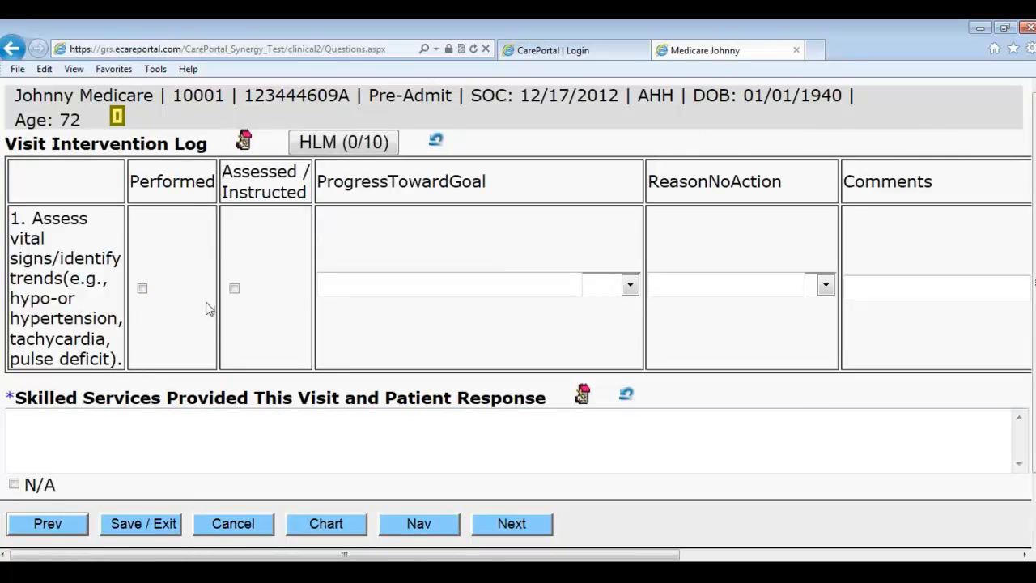
left_click(627, 288)
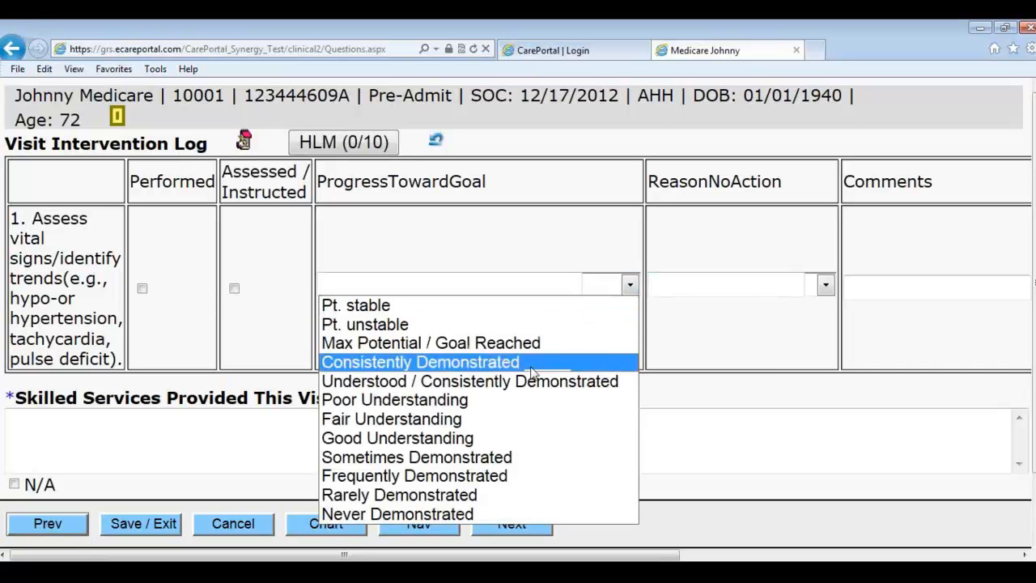
left_click(491, 417)
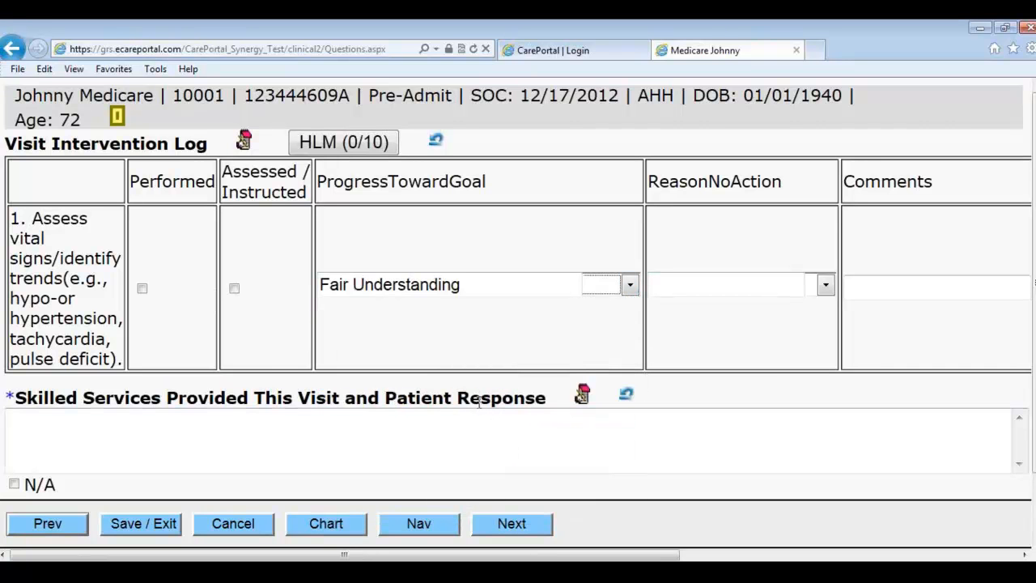
left_click(13, 484)
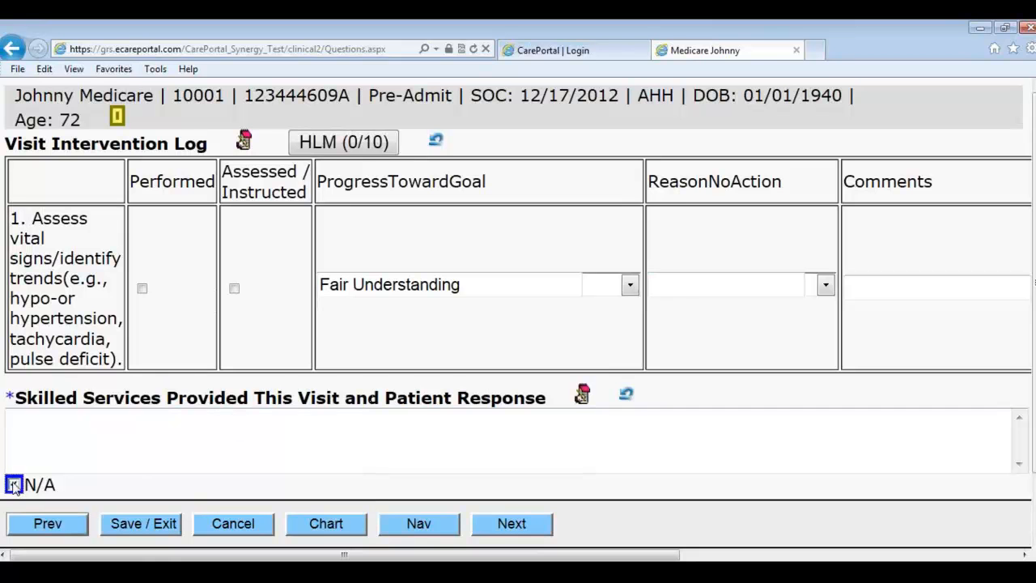
left_click(503, 534)
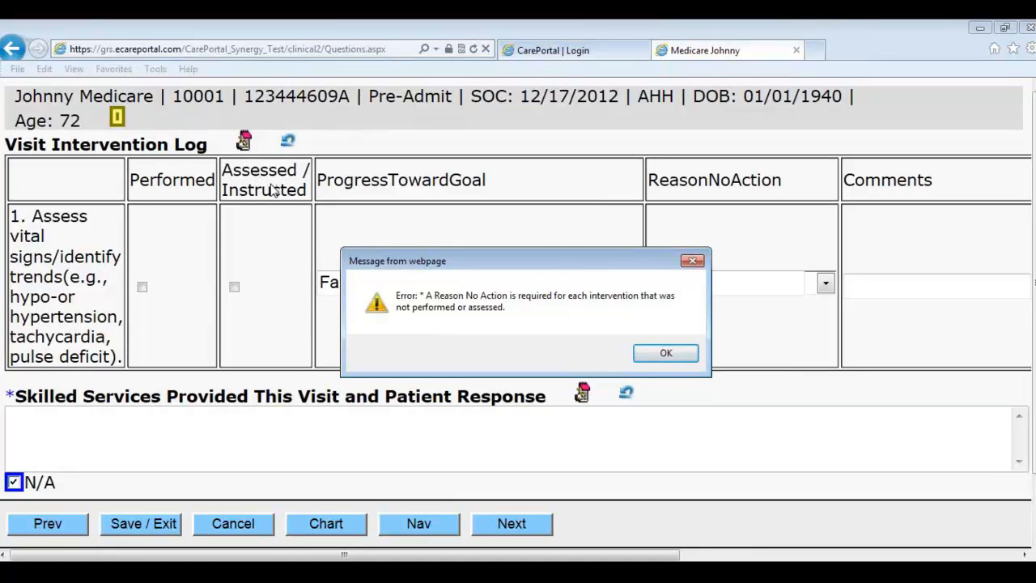
Step: Leave Reason No Action empty, mark vital signs Performed, and advance to additional comments
left_click(659, 351)
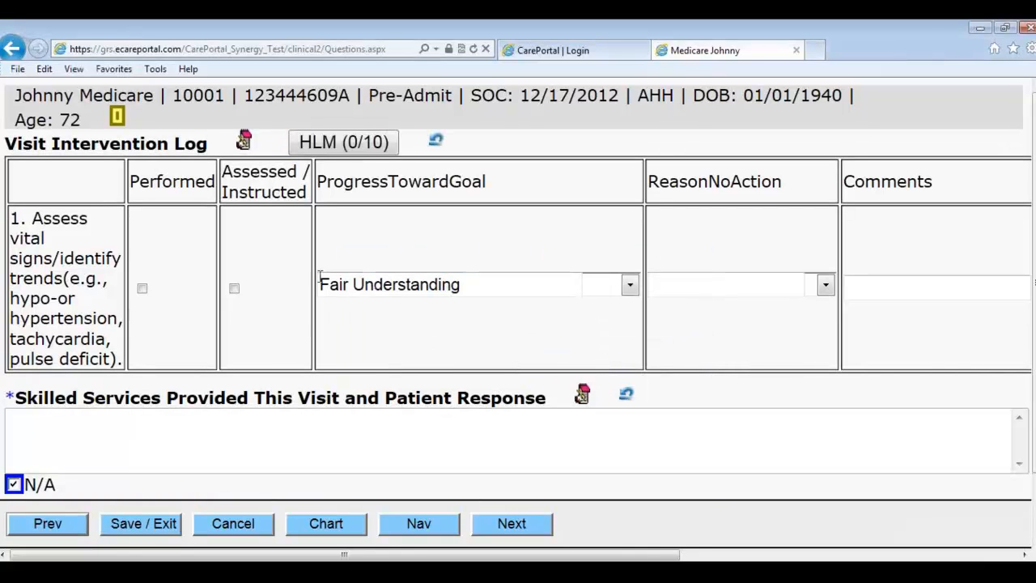
left_click(809, 288)
left_click(781, 303)
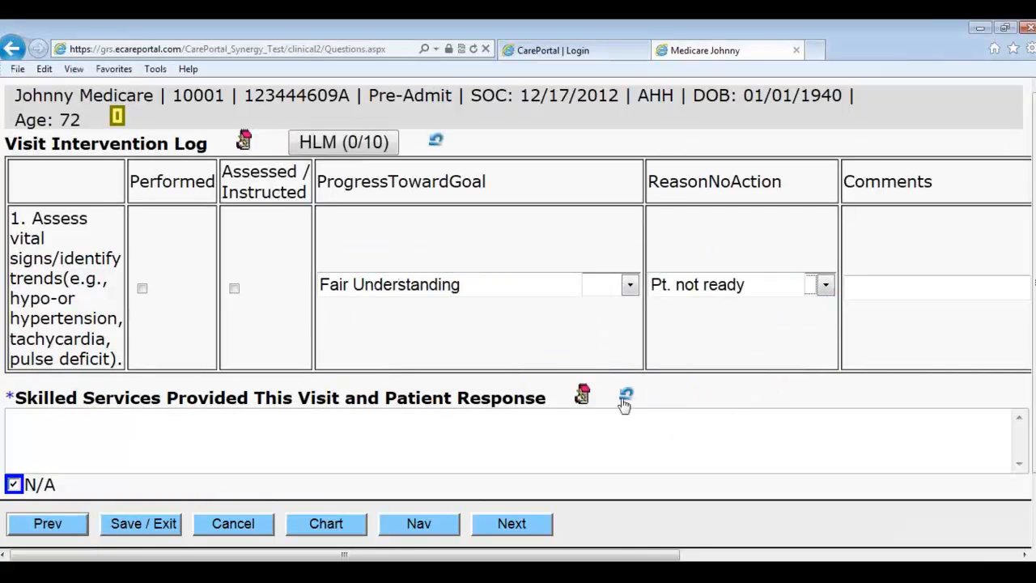
left_click(815, 285)
left_click(775, 311)
left_click(825, 285)
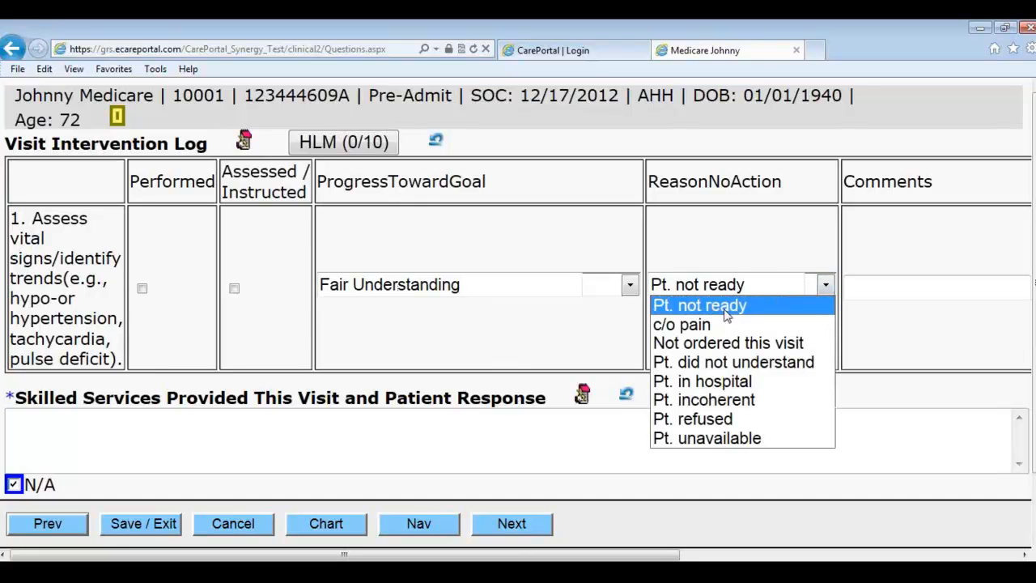
left_click(766, 289)
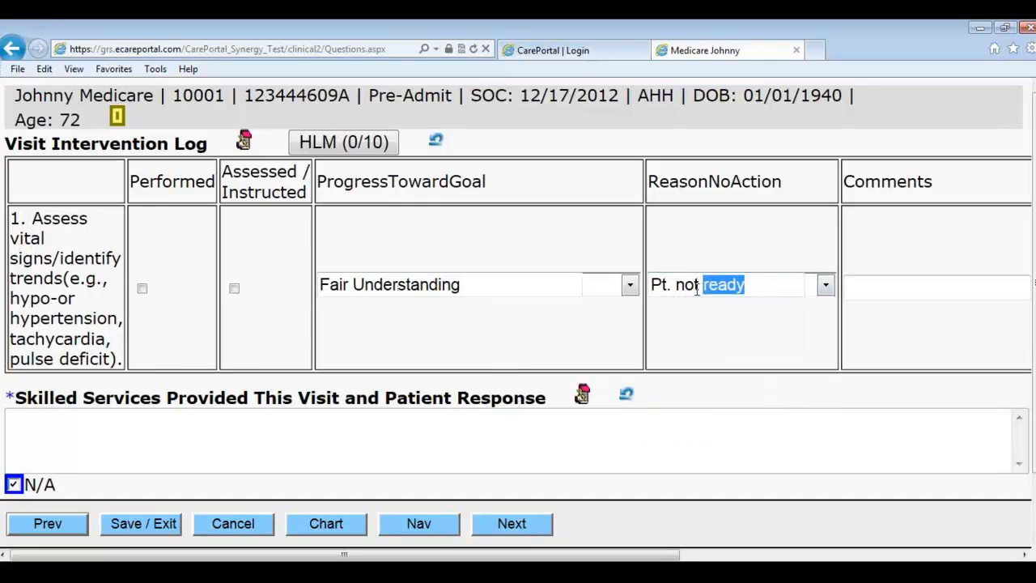
key("Delete")
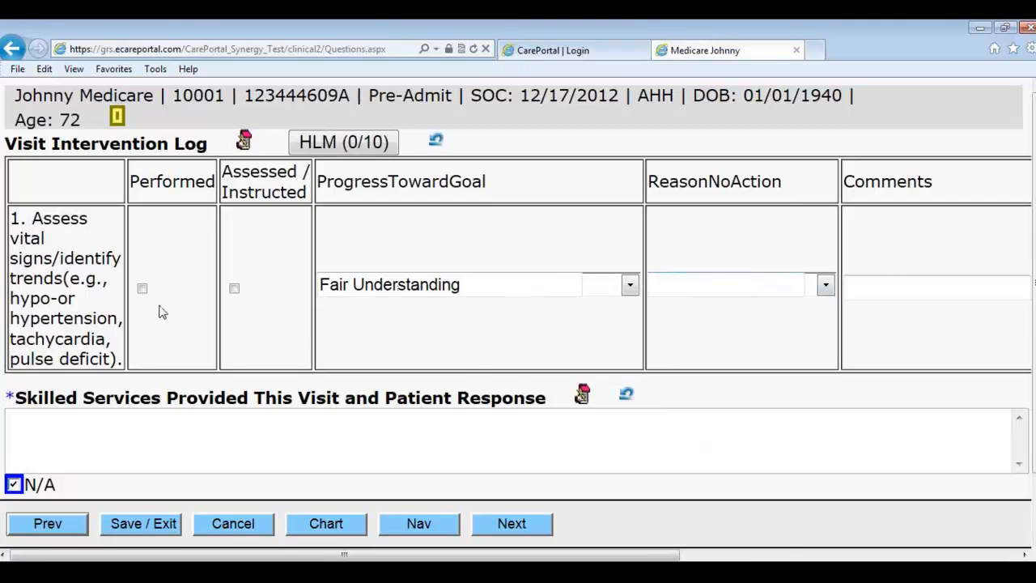
left_click(142, 288)
left_click(512, 524)
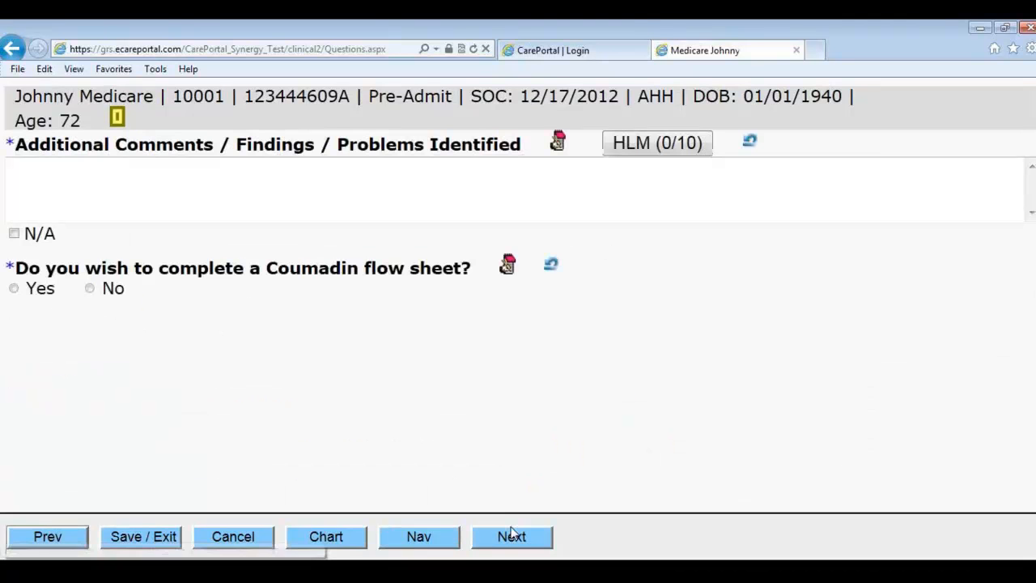
Step: Check N/A for Additional Comments, answer No to the Coumadin flow sheet, and advance
left_click(27, 234)
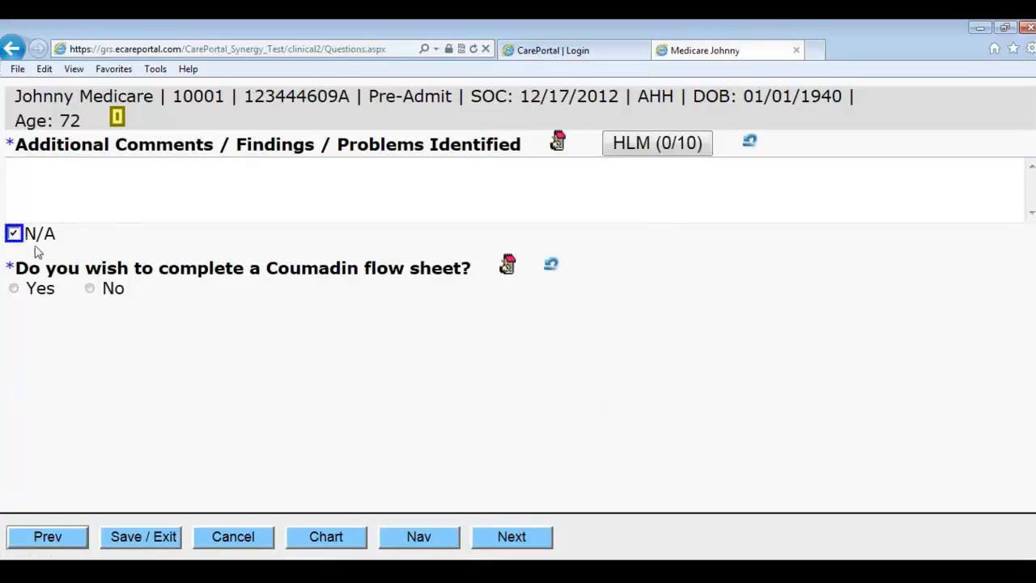
left_click(91, 292)
left_click(518, 538)
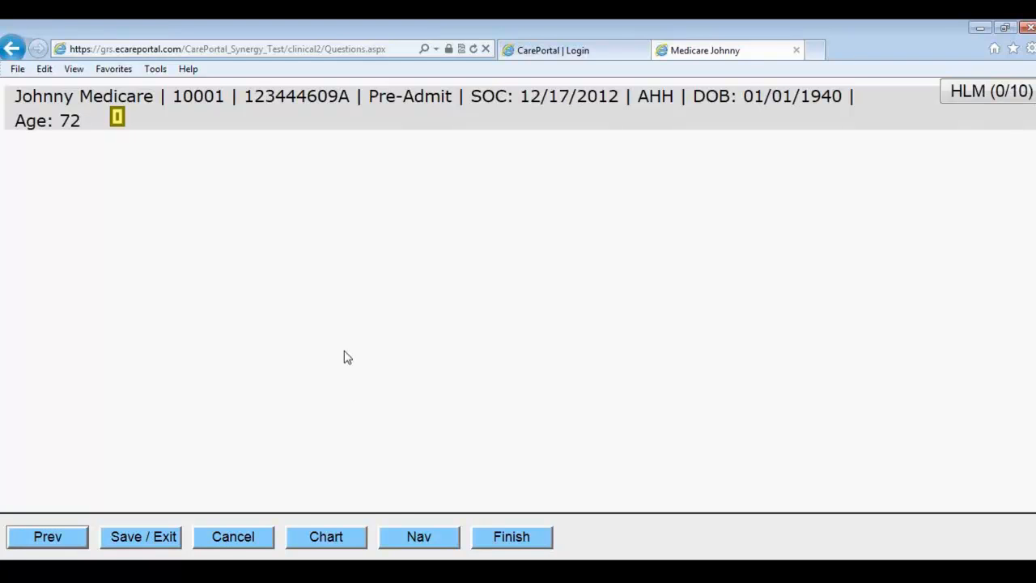
left_click(404, 538)
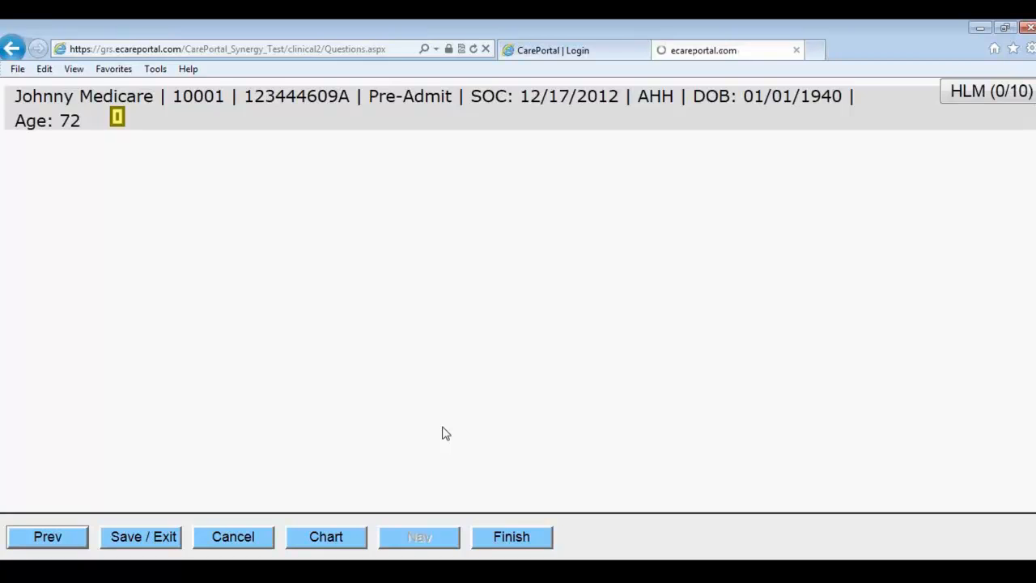
scroll(201, 363, "down", 2)
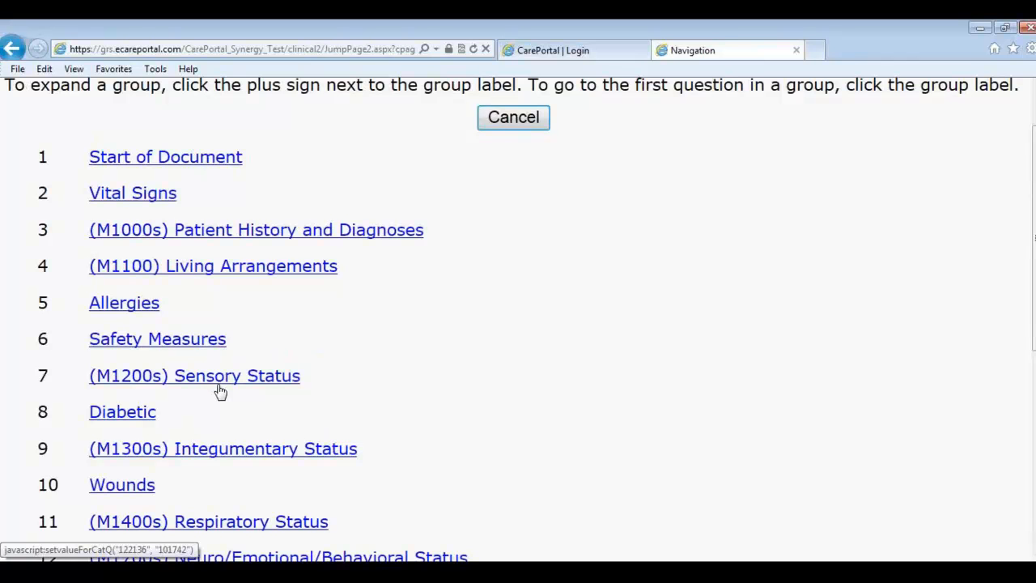
scroll(231, 397, "down", 6)
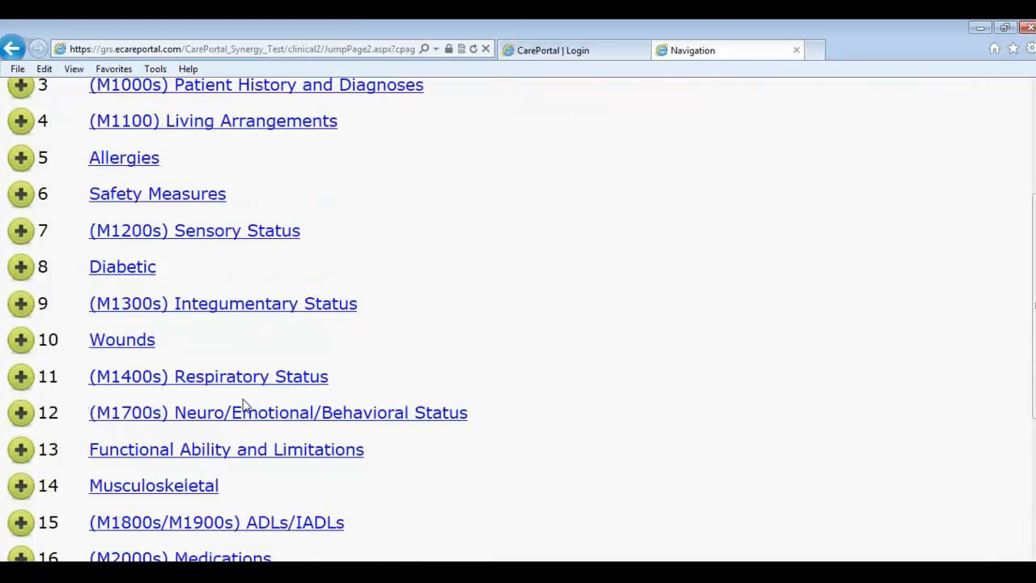
scroll(245, 404, "down", 2)
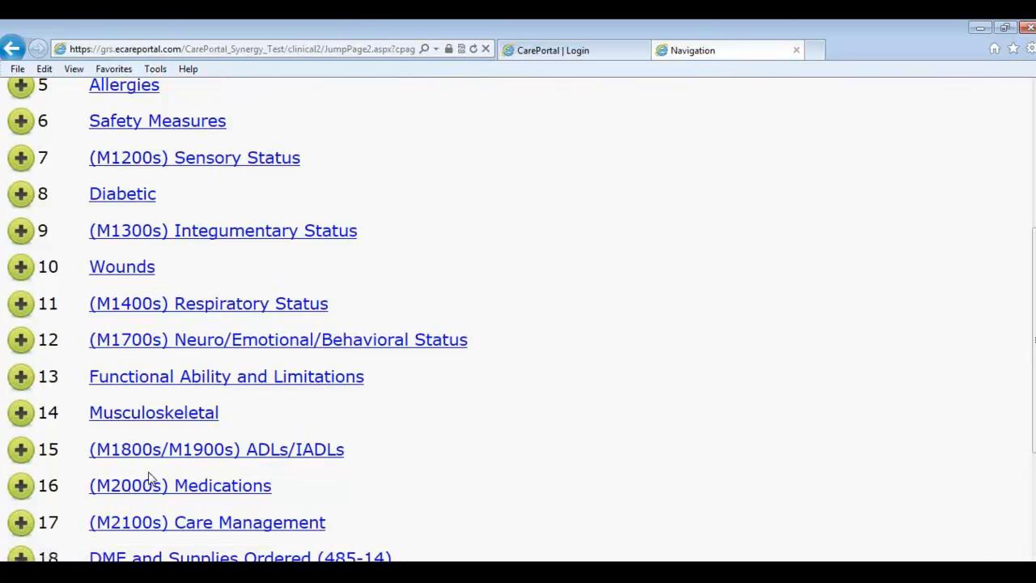
left_click(24, 313)
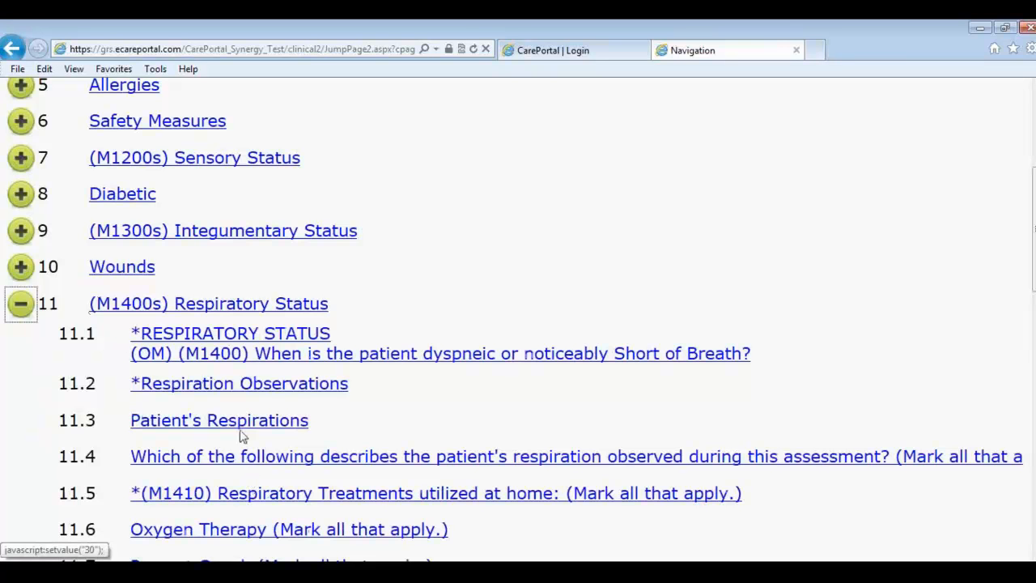
left_click(26, 312)
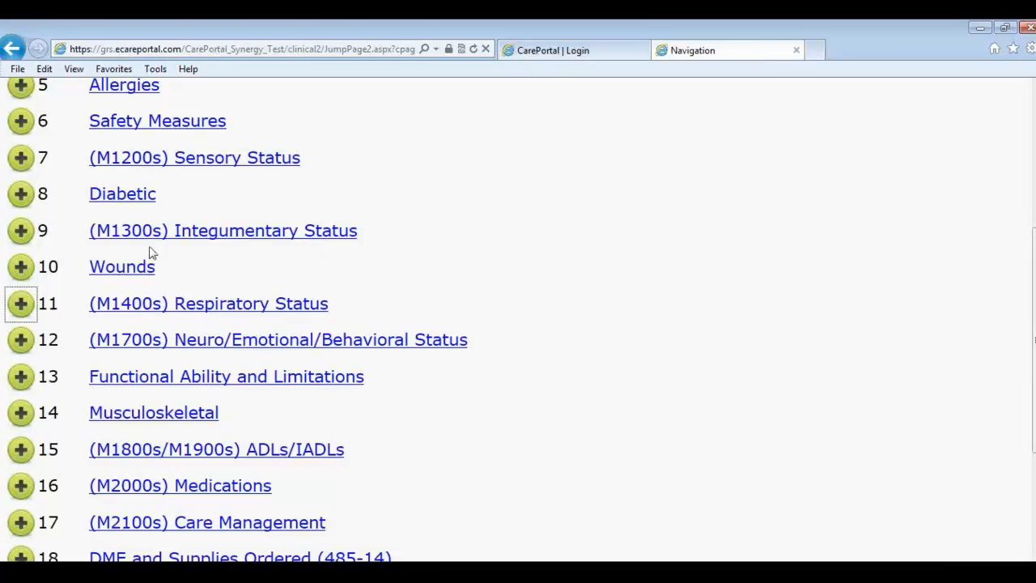
scroll(441, 259, "up", 5)
left_click(417, 196)
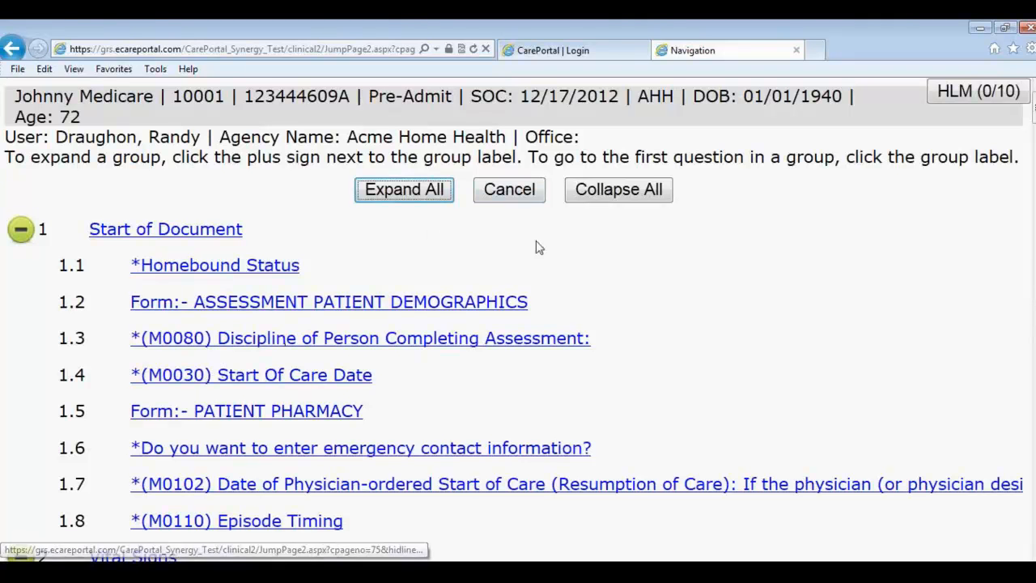
left_click(514, 199)
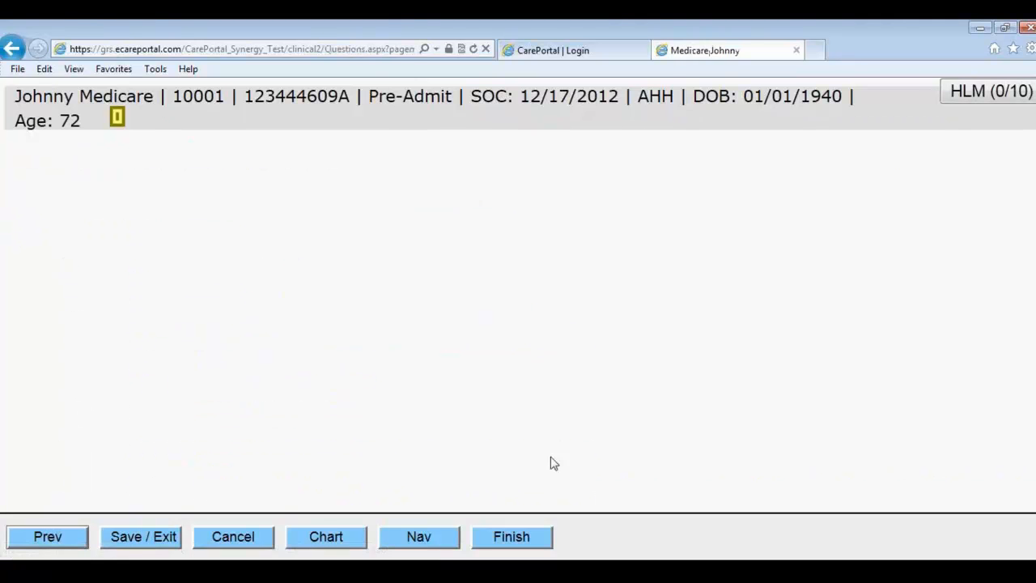
Step: Finish the assessment and save the patient's drawn signature for the 12/20/2012 visit
left_click(518, 536)
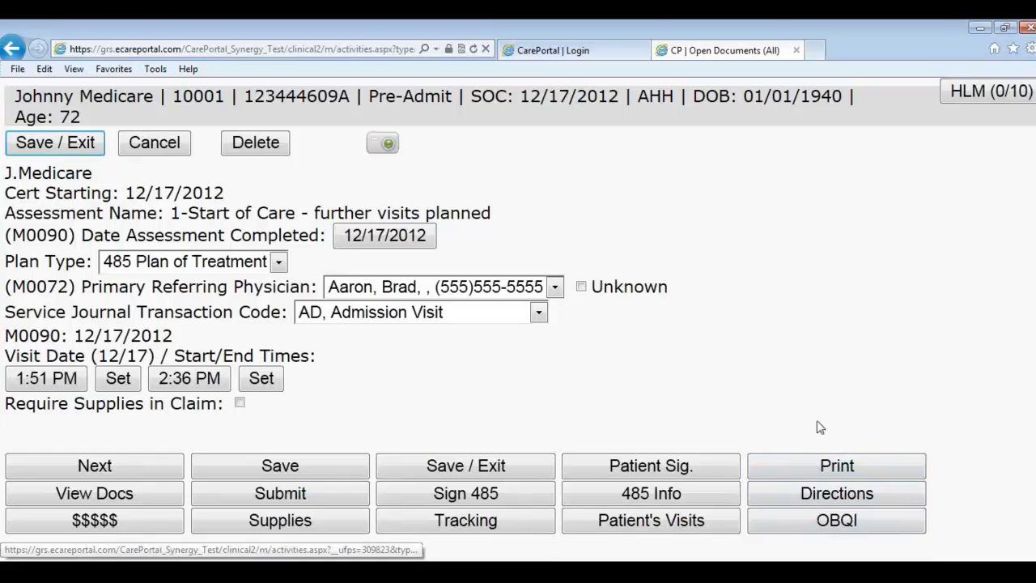
left_click(617, 474)
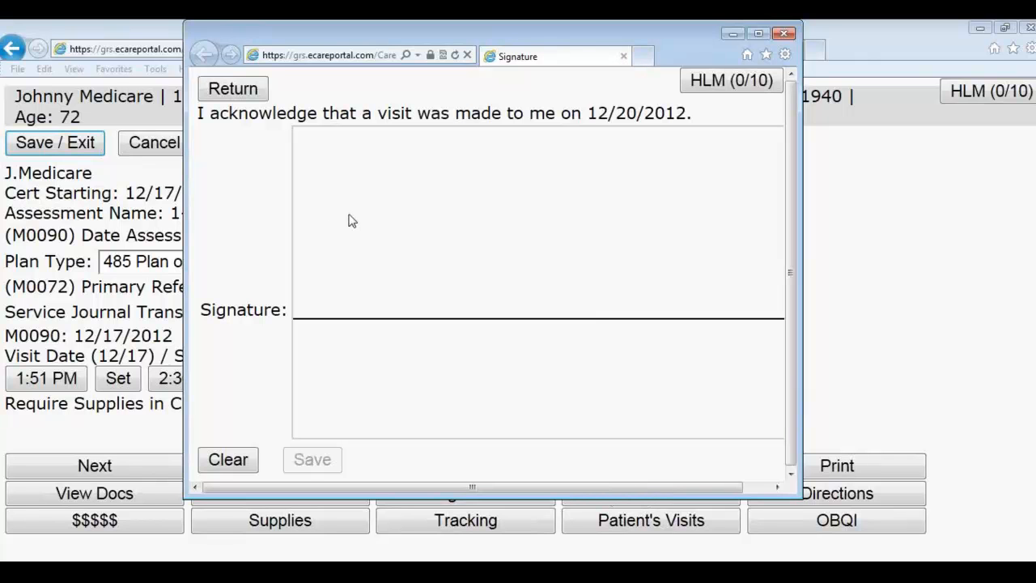
left_click(357, 172)
left_click_drag(360, 177, 325, 263)
mouse_move(428, 154)
left_mouse_down()
mouse_move(351, 232)
mouse_move(374, 260)
mouse_move(470, 234)
mouse_move(493, 241)
mouse_move(590, 224)
left_mouse_up()
left_click(311, 458)
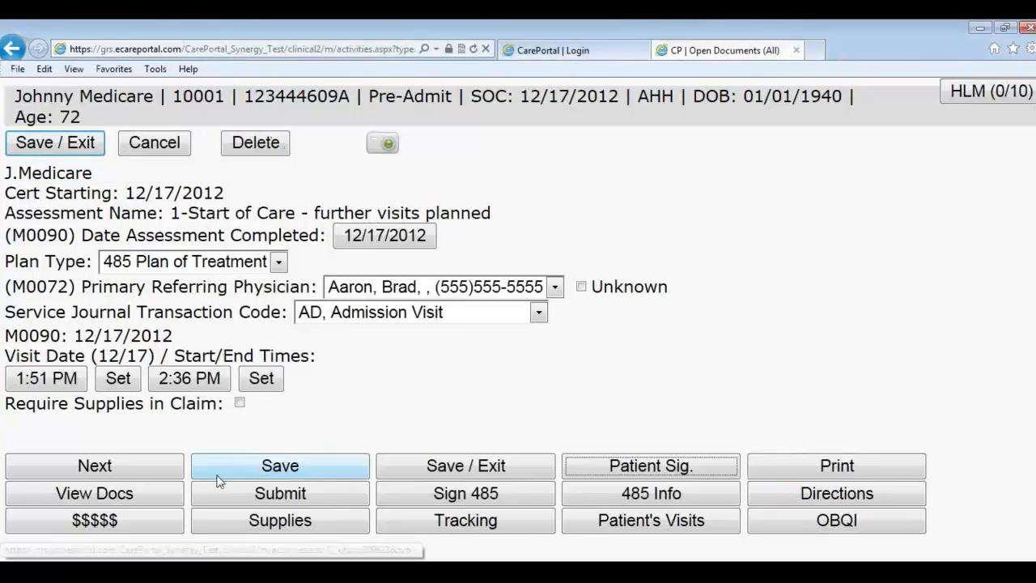
Step: Add a reimbursable Miles Driven worker cost with amount 50 and save it
left_click(77, 526)
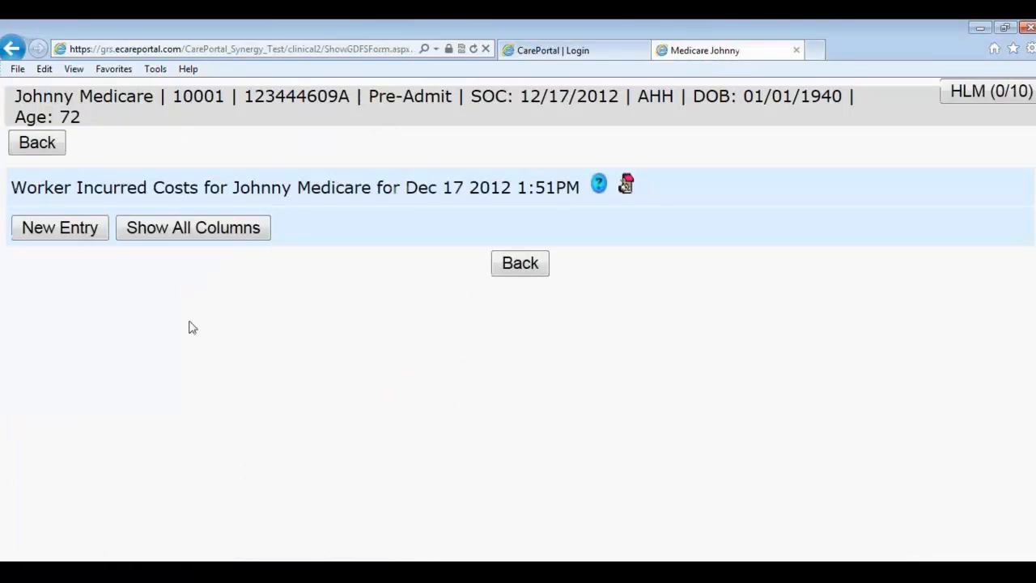
left_click(81, 237)
left_click(518, 200)
left_click(538, 274)
left_click(519, 233)
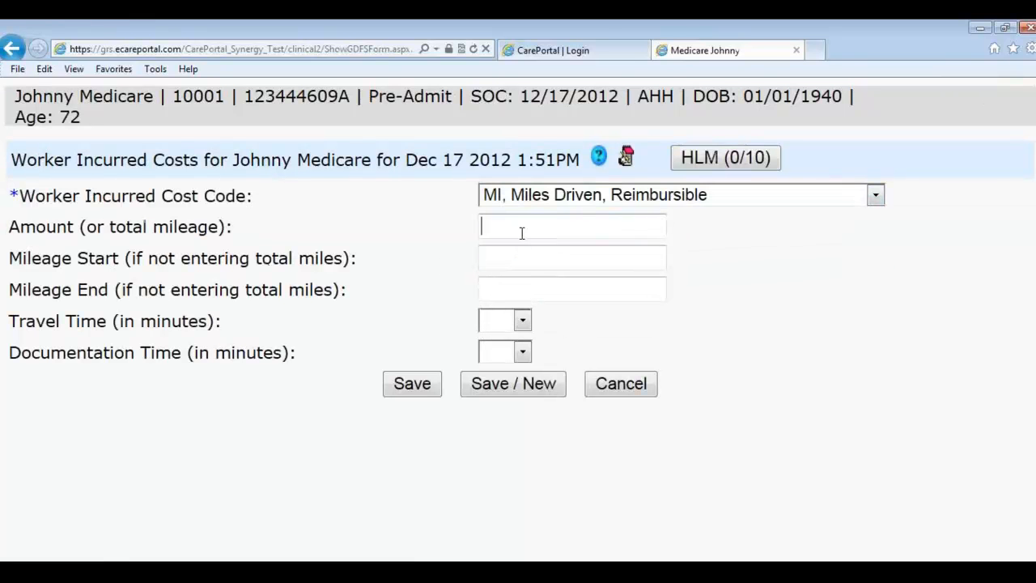
type("50")
left_click(403, 392)
Step: Replace the amount with mileage start 94385 and end 94415, then save the entry
left_click(31, 324)
left_click_drag(511, 233, 419, 211)
key("BackSpace")
key("Tab")
key("Tab")
key("shift+Tab")
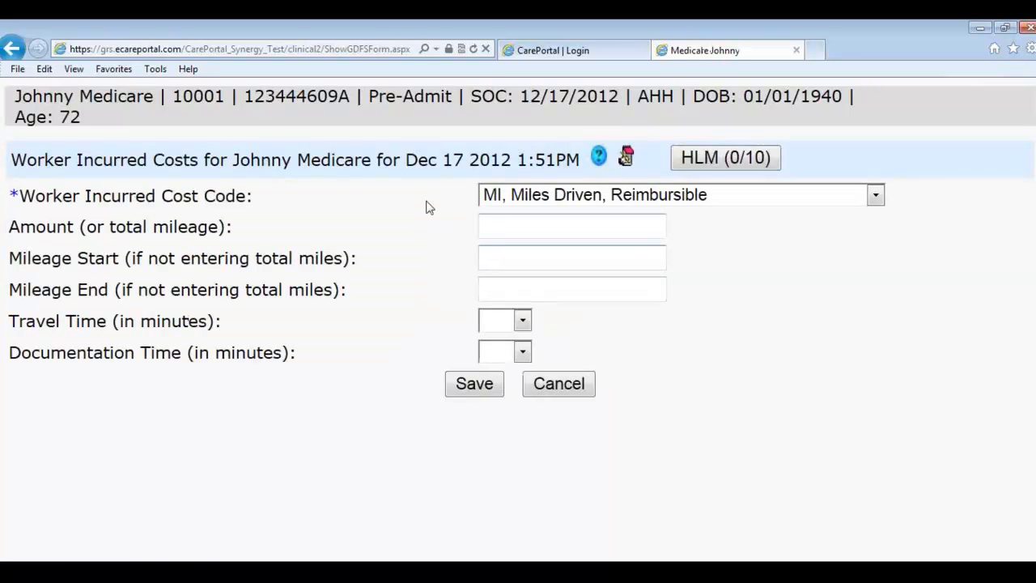
type("94385")
key("Tab")
type("94")
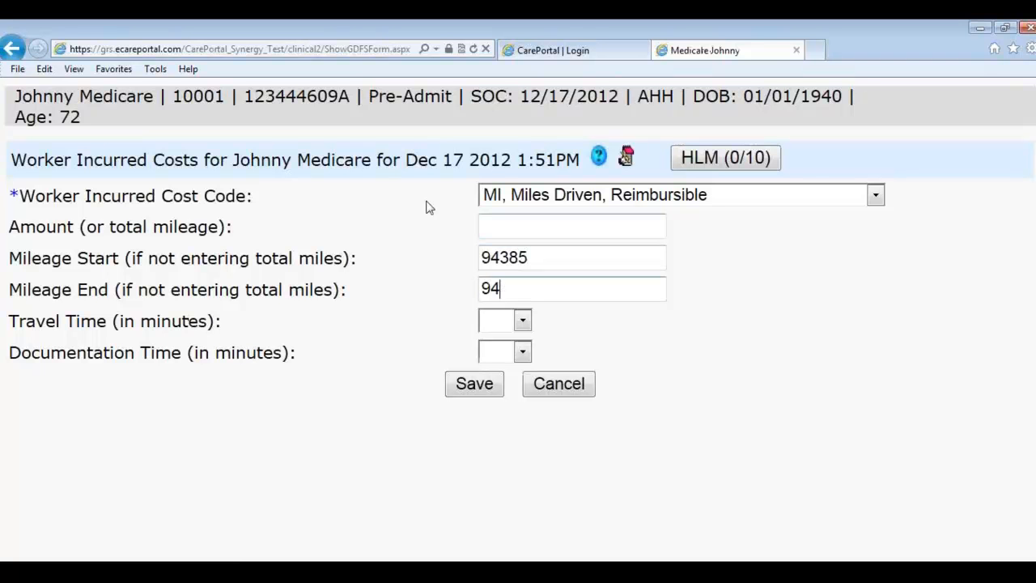
type("415")
left_click(488, 395)
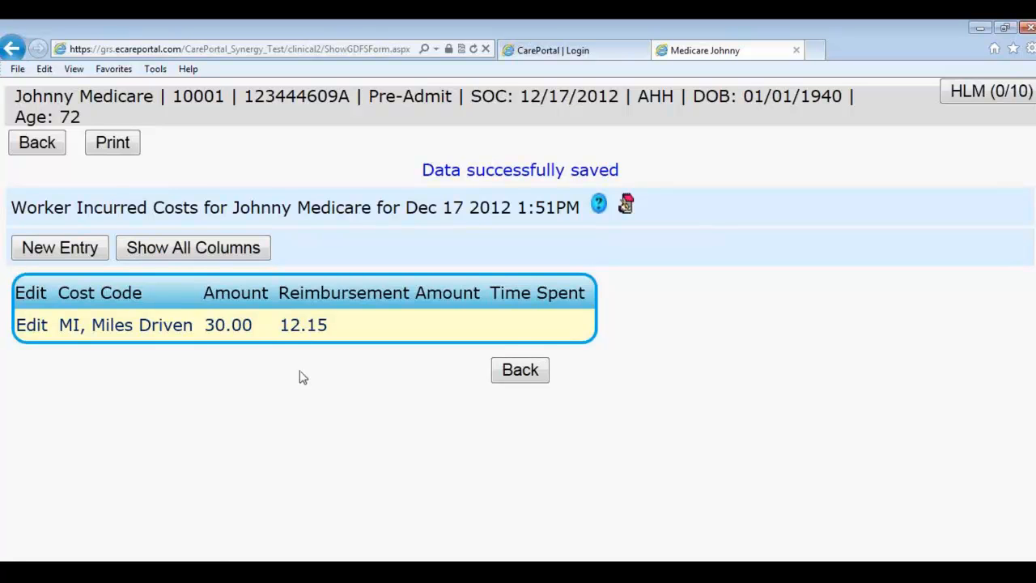
Step: Leave the worker costs page and open the patient's reports in a maximized Patient Reports window
left_click(518, 378)
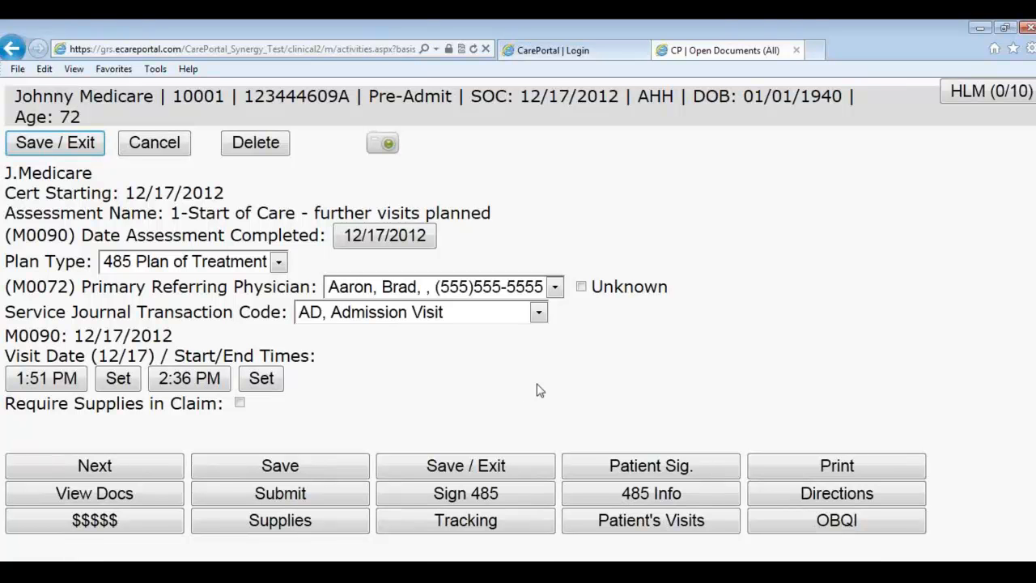
left_click(596, 463)
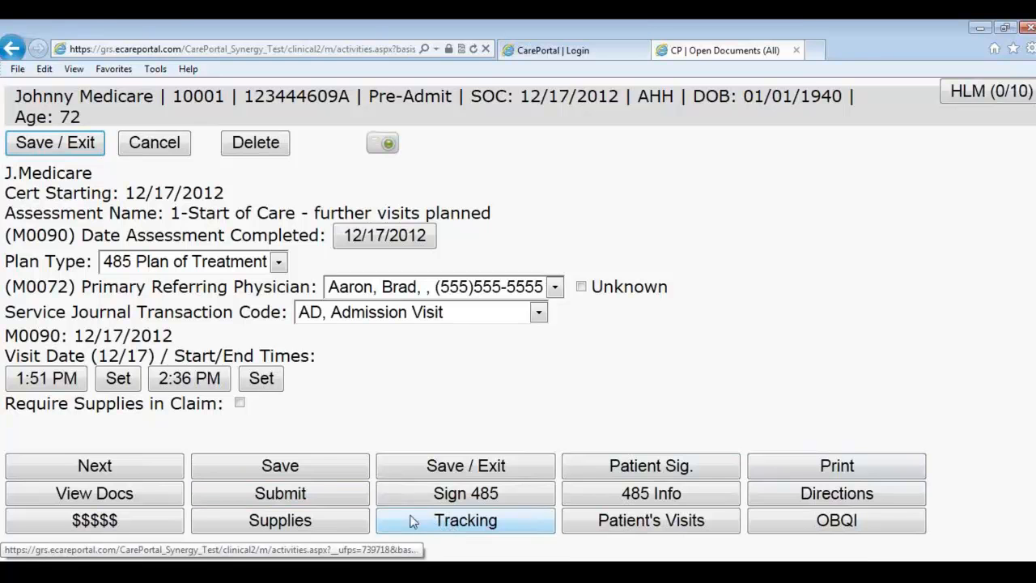
left_click(166, 493)
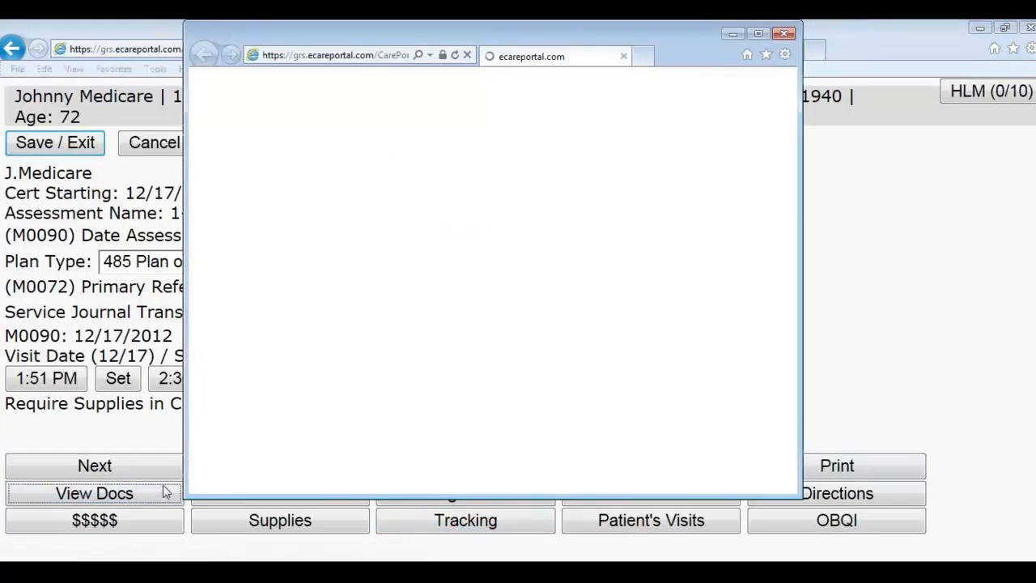
double_click(340, 39)
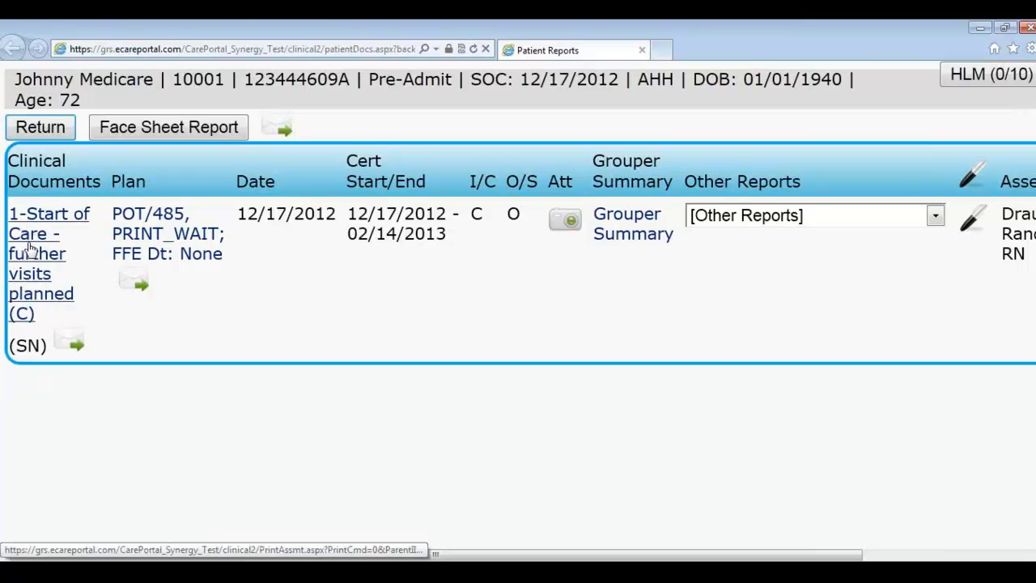
left_click(144, 228)
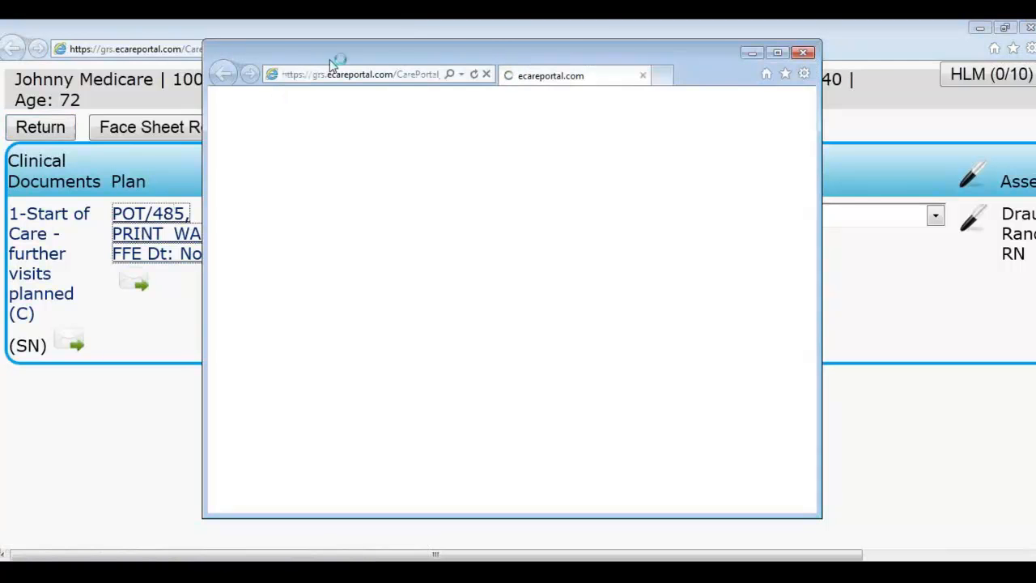
left_click(776, 54)
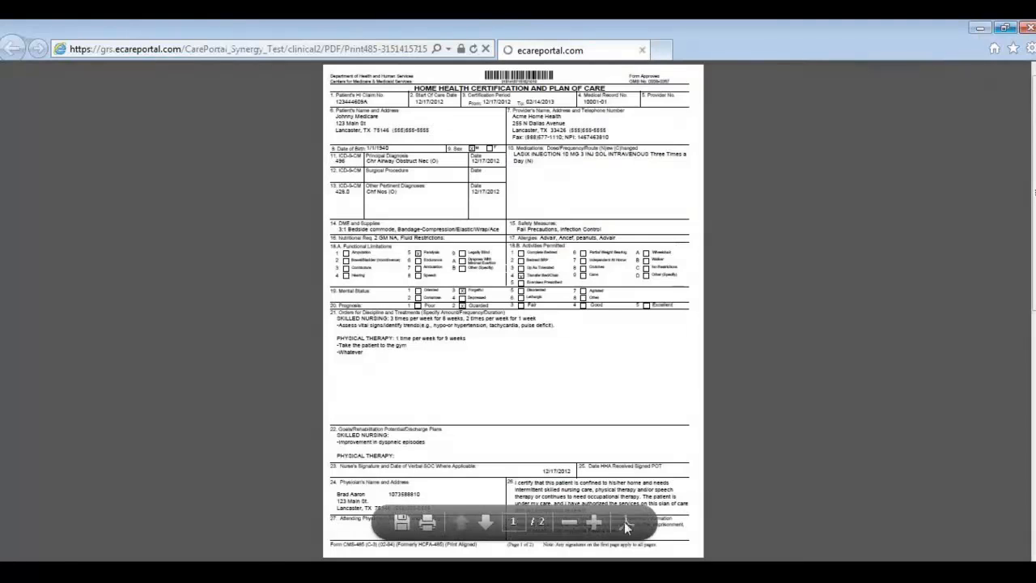
left_click(593, 522)
left_click(593, 522)
left_click(593, 522)
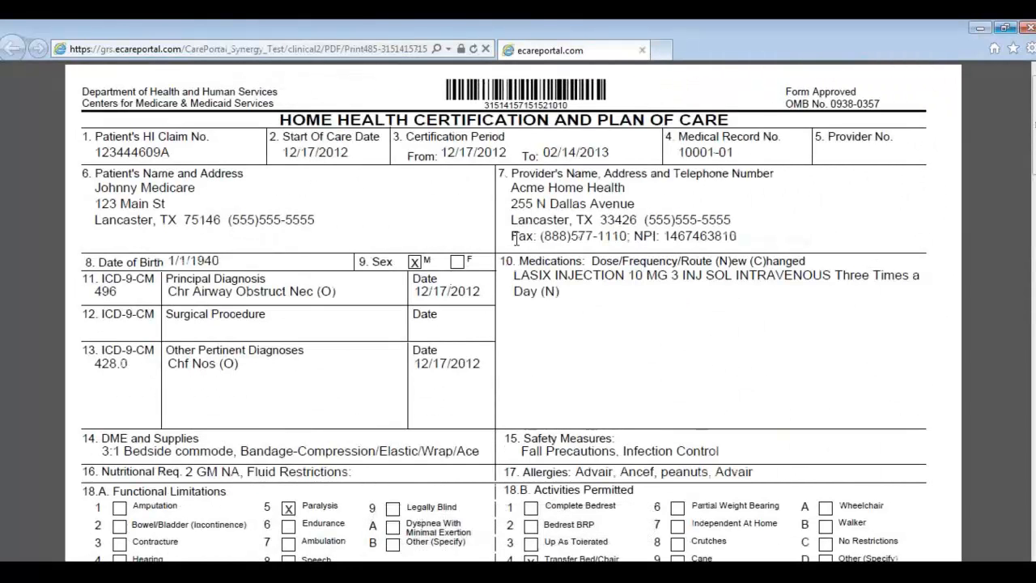
scroll(548, 235, "down", 5)
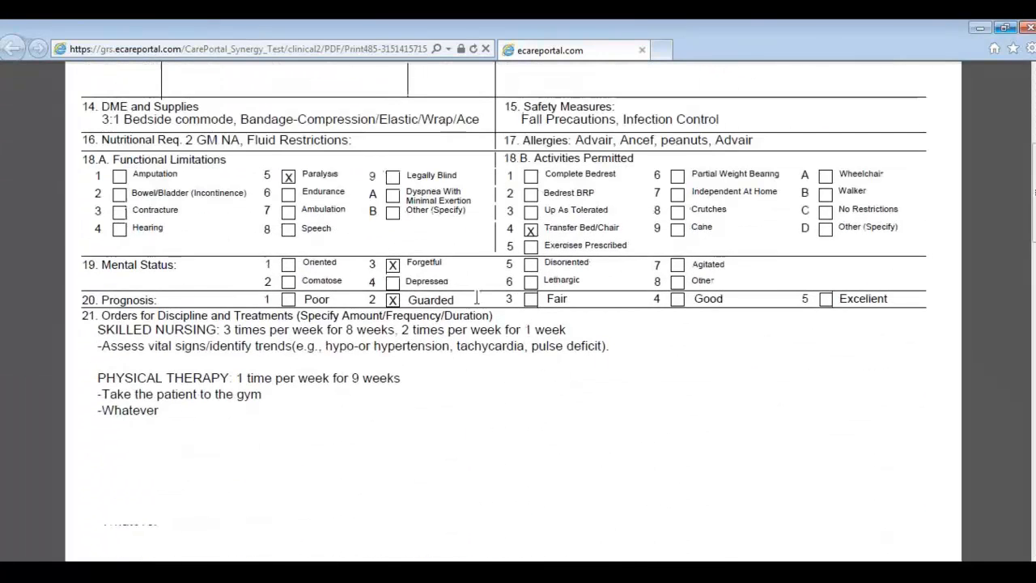
scroll(251, 365, "down", 3)
scroll(256, 363, "down", 7)
scroll(347, 303, "up", 3)
scroll(710, 146, "up", 4)
scroll(708, 154, "up", 1)
left_click(1028, 28)
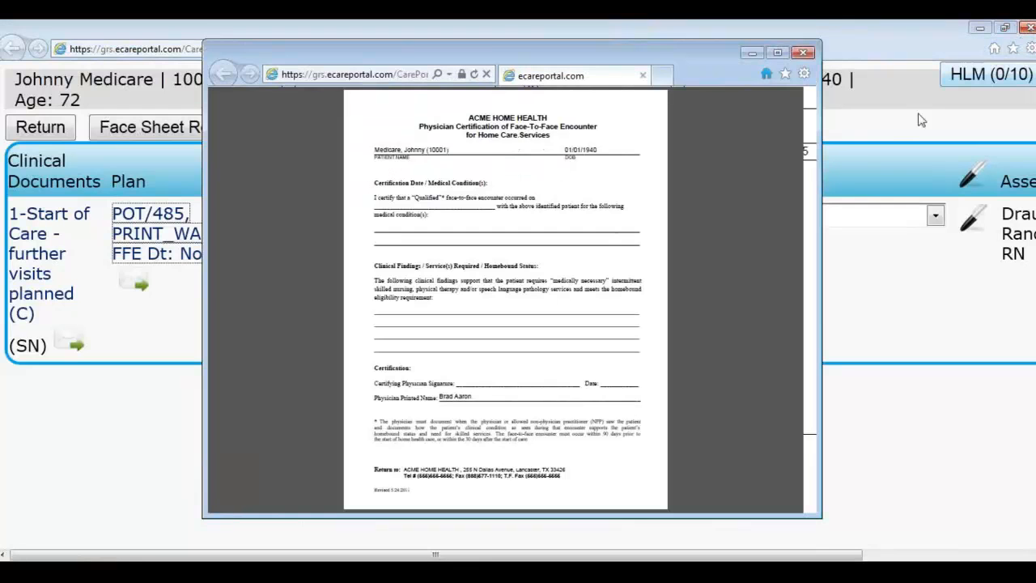
double_click(564, 60)
left_click(594, 522)
left_click(594, 522)
left_click(594, 522)
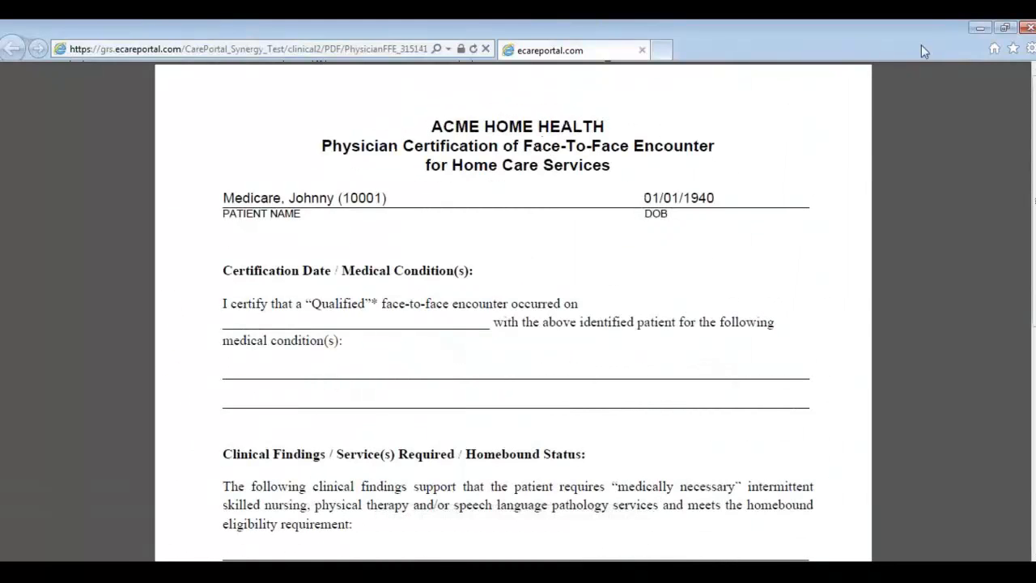
left_click(1029, 24)
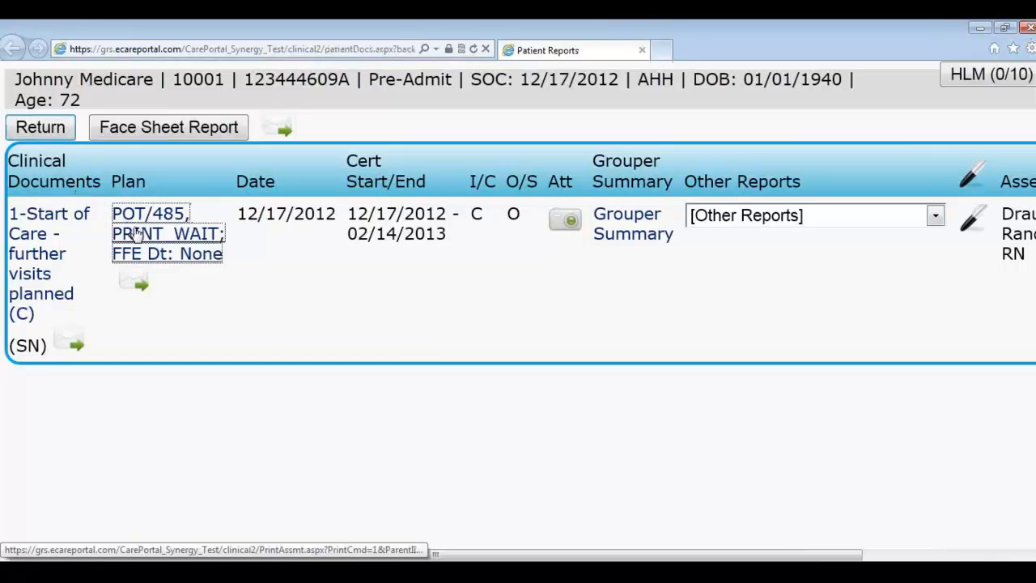
left_click(134, 283)
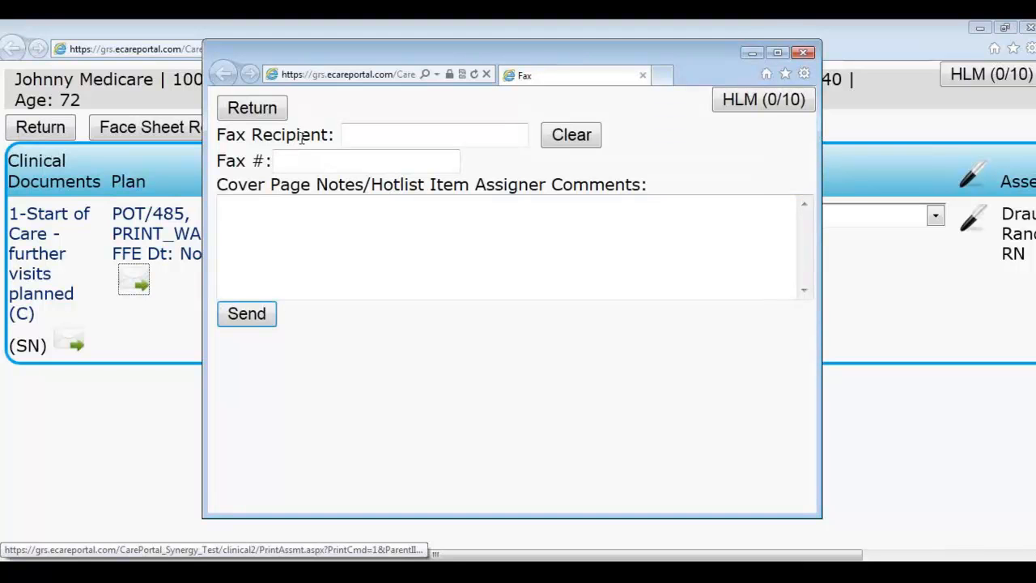
left_click(353, 134)
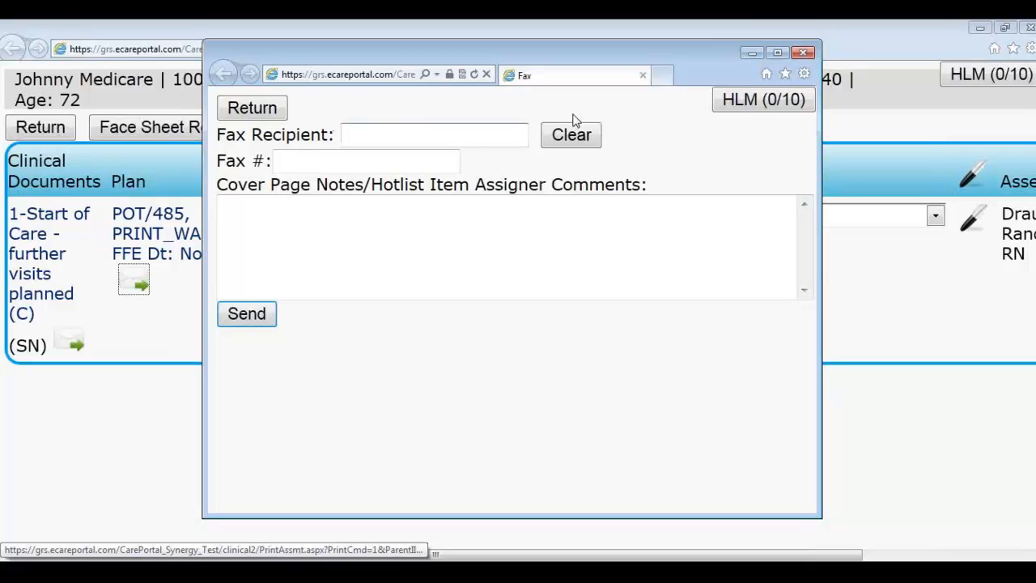
type("88555")
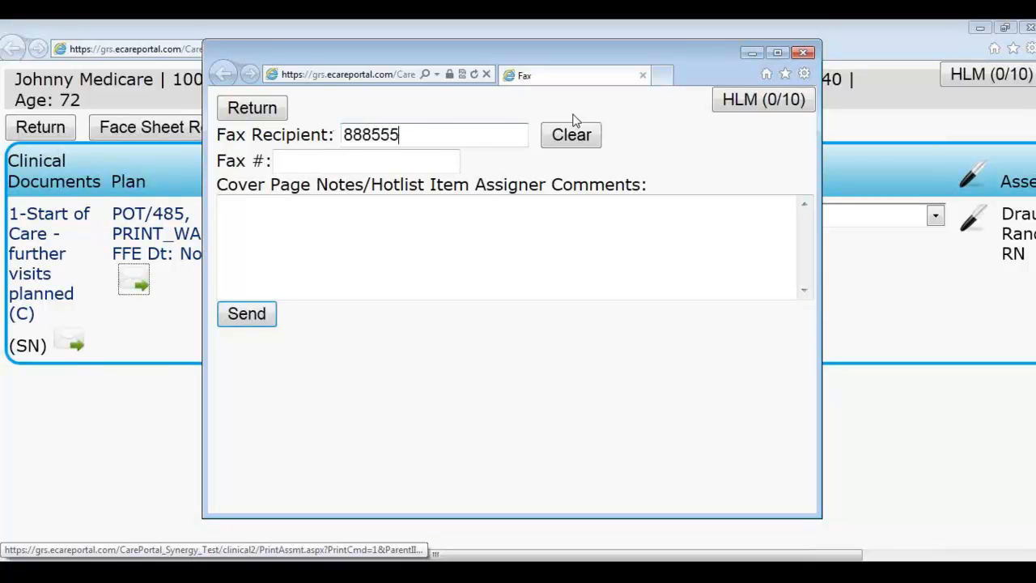
type("7777")
left_click(416, 221)
type("Plea")
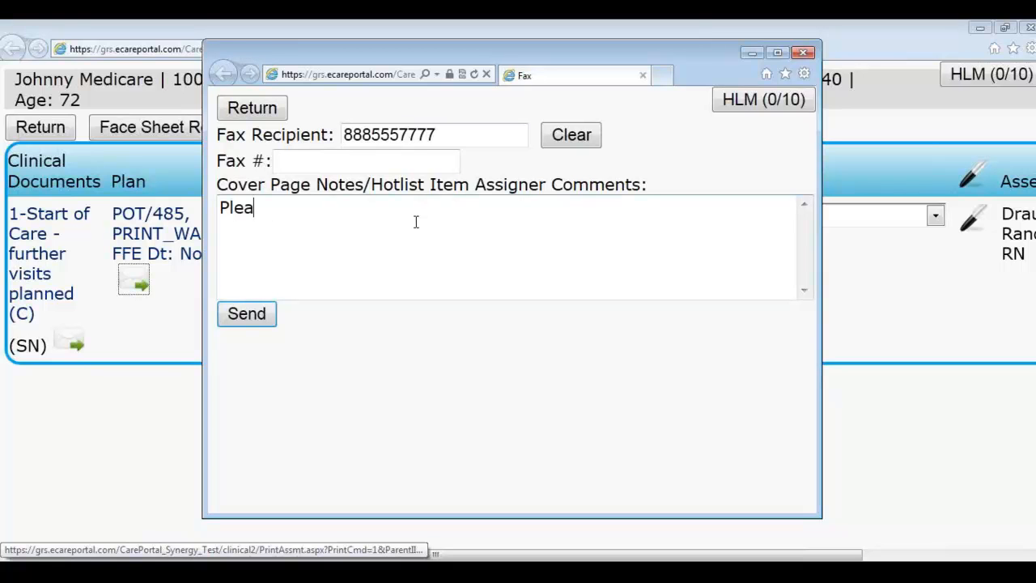
type("se sign and return")
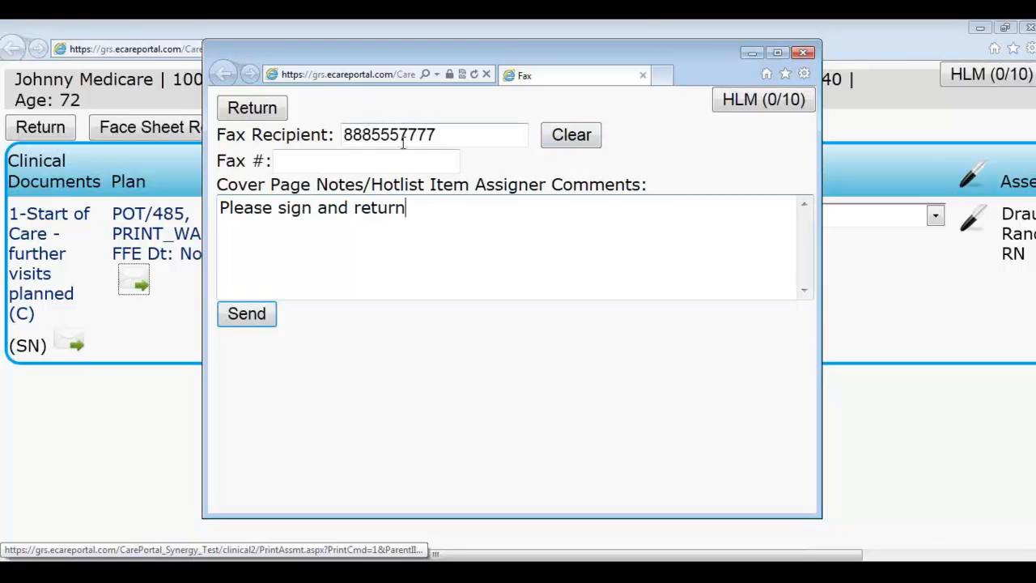
left_click(594, 140)
left_click(275, 112)
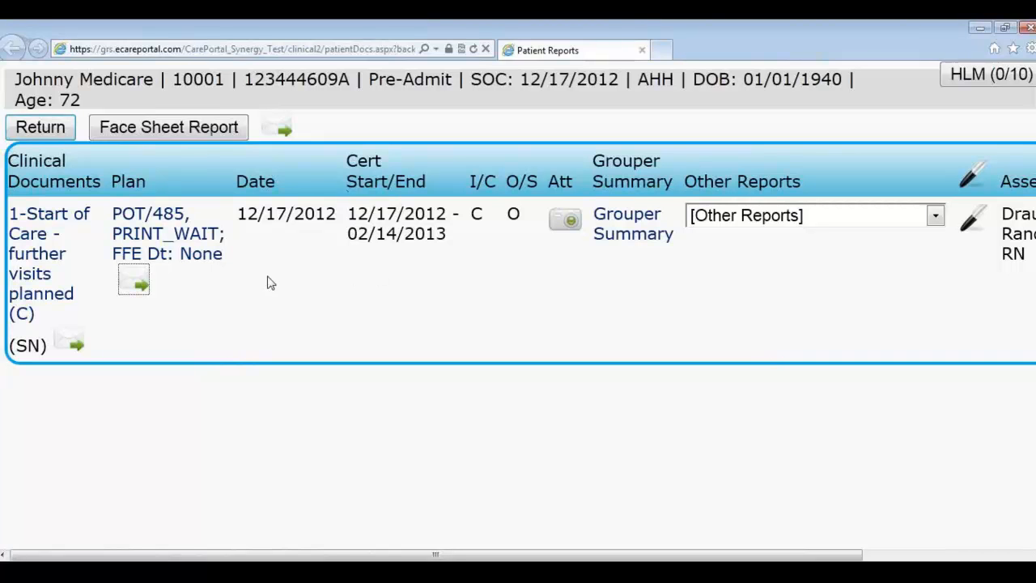
Step: View and close the assessment's attachments and signed visit acknowledgement, then return to the Start of Care form
left_click(565, 224)
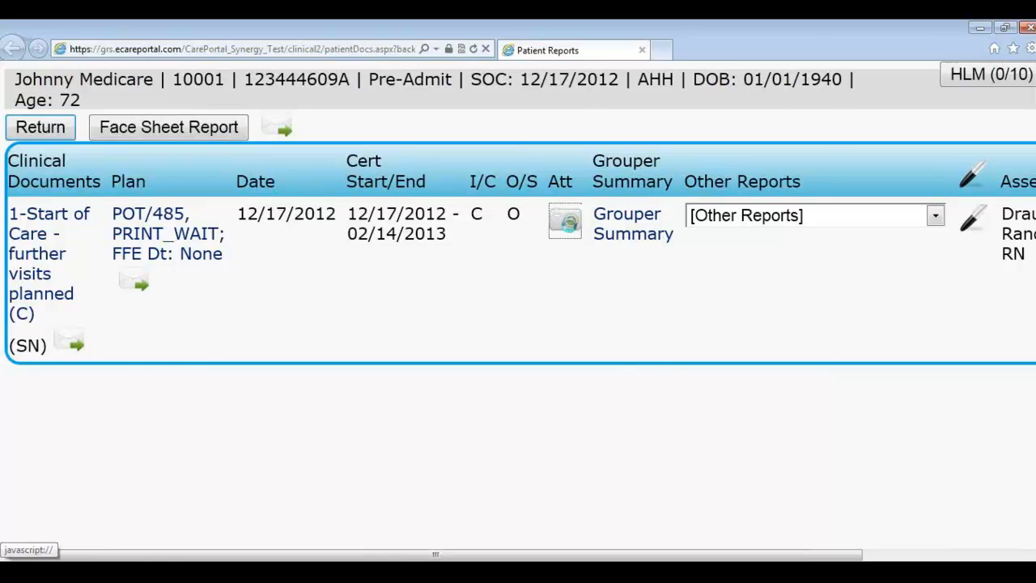
left_click(804, 54)
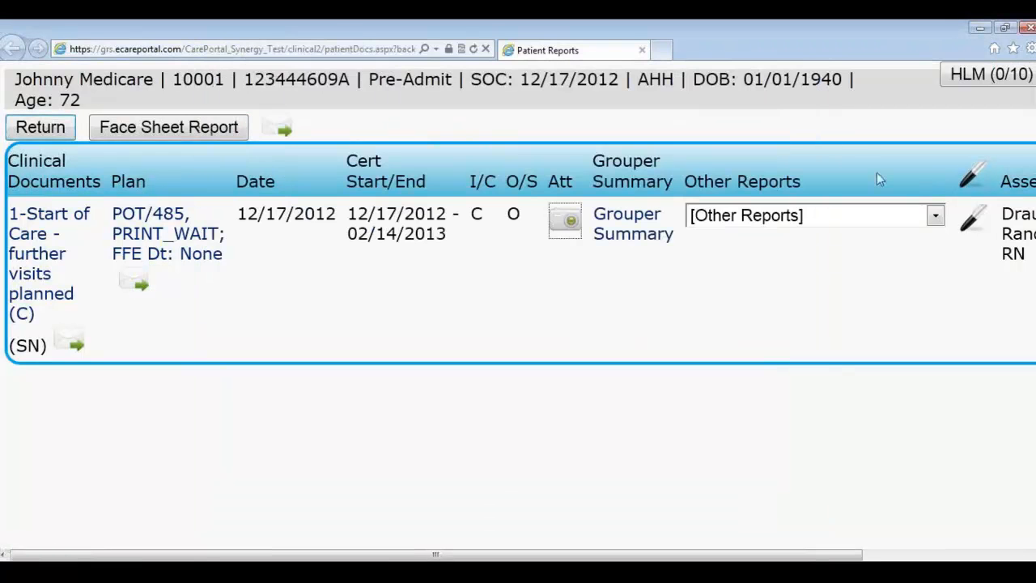
left_click(976, 220)
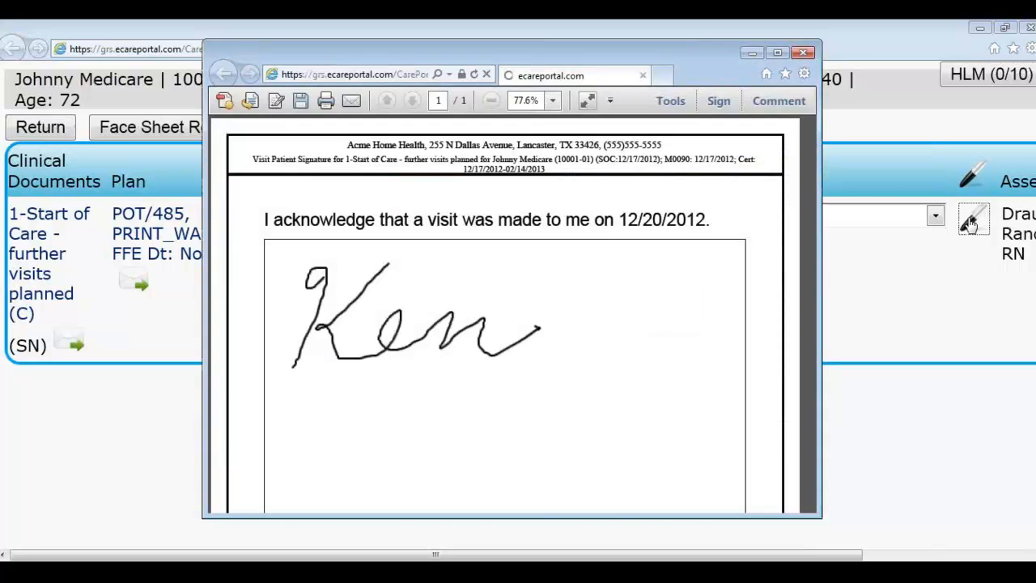
left_click(803, 52)
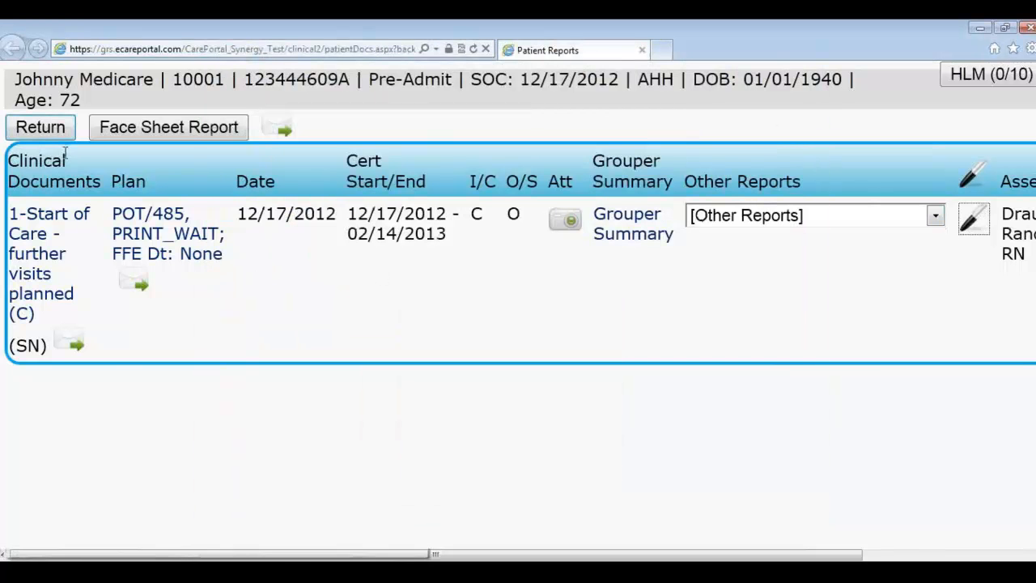
left_click(41, 130)
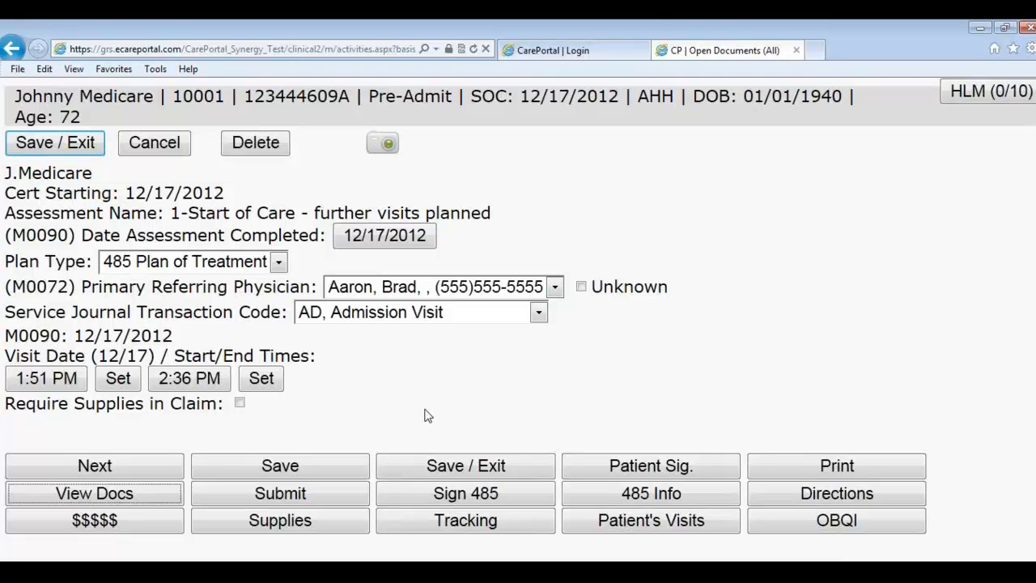
Step: Submit the Start of Care OASIS to the back office despite two warnings, then return to the main menu
left_click(276, 502)
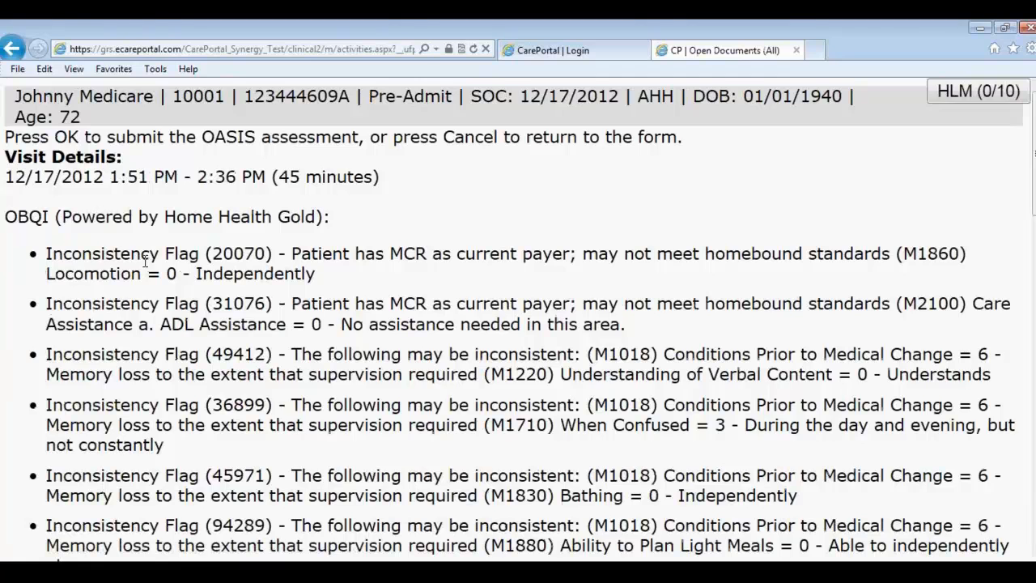
scroll(146, 267, "down", 15)
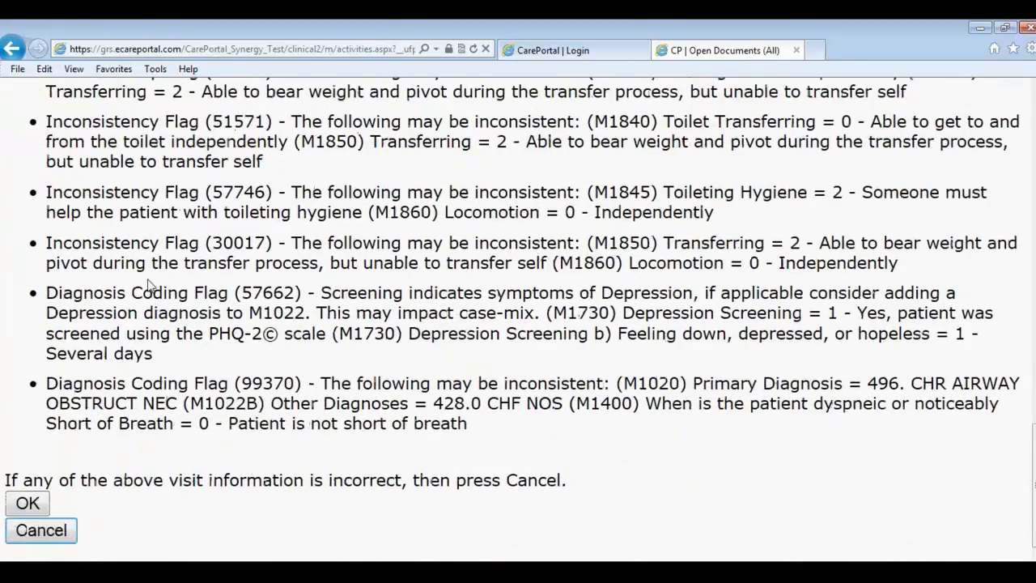
left_click(37, 507)
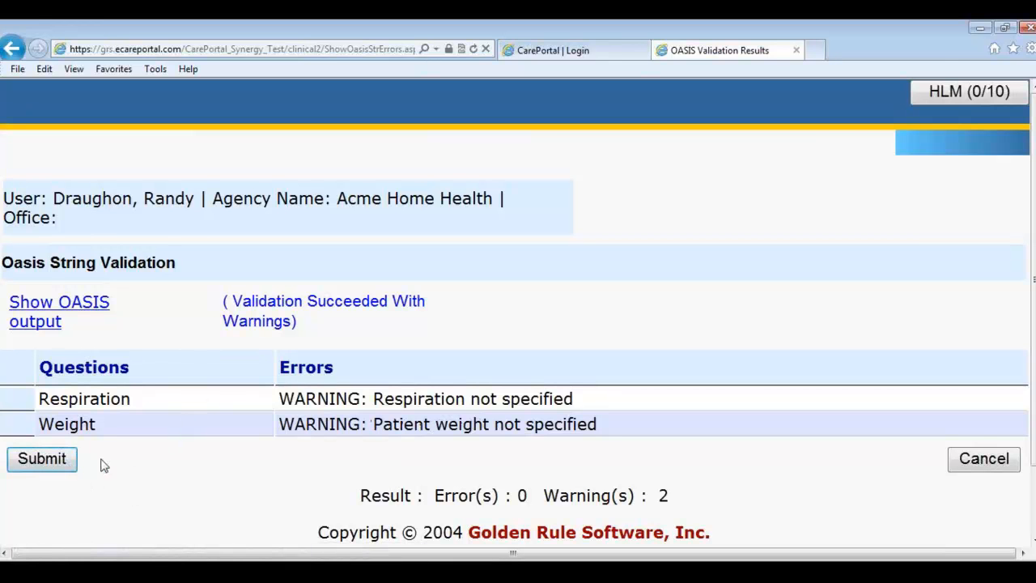
left_click(33, 469)
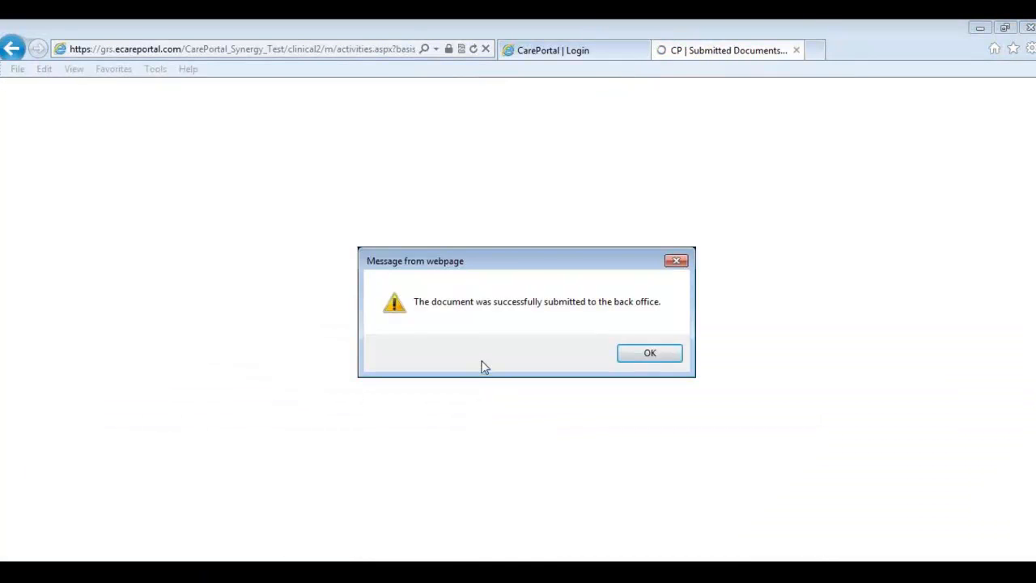
left_click(645, 356)
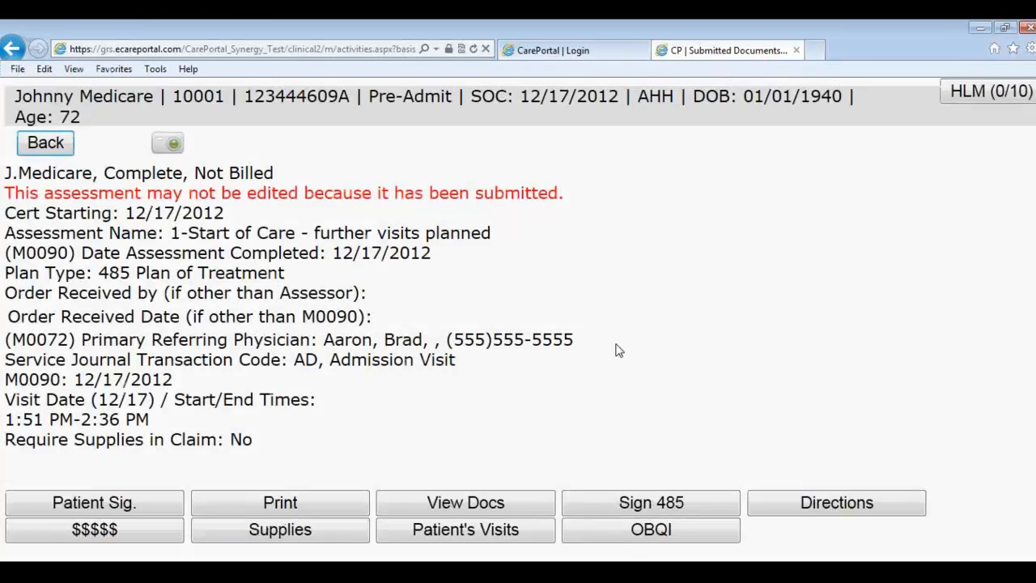
left_click(45, 143)
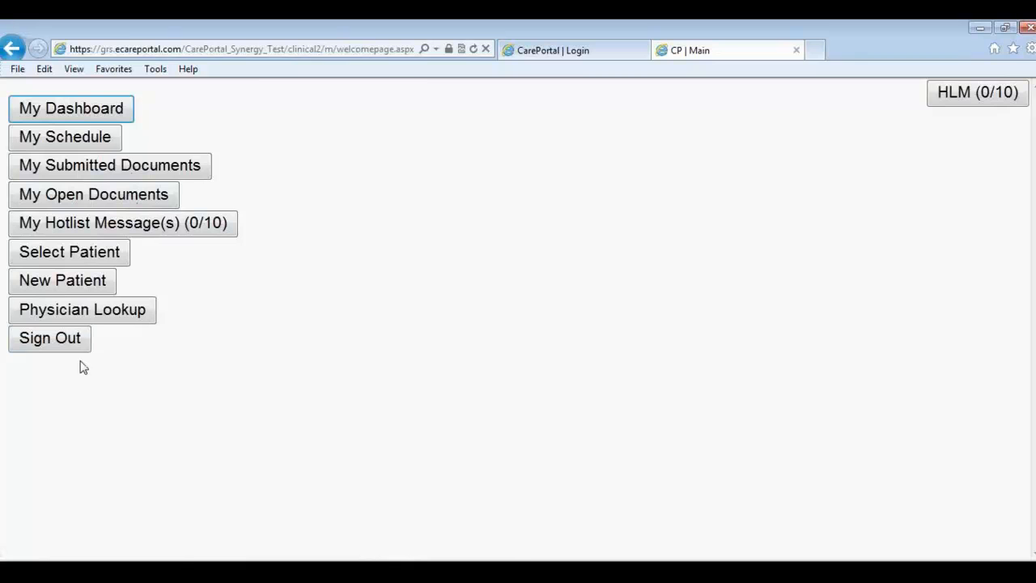
Step: Sign out of the point-of-care session in the CarePortal browser window
key("alt+Tab")
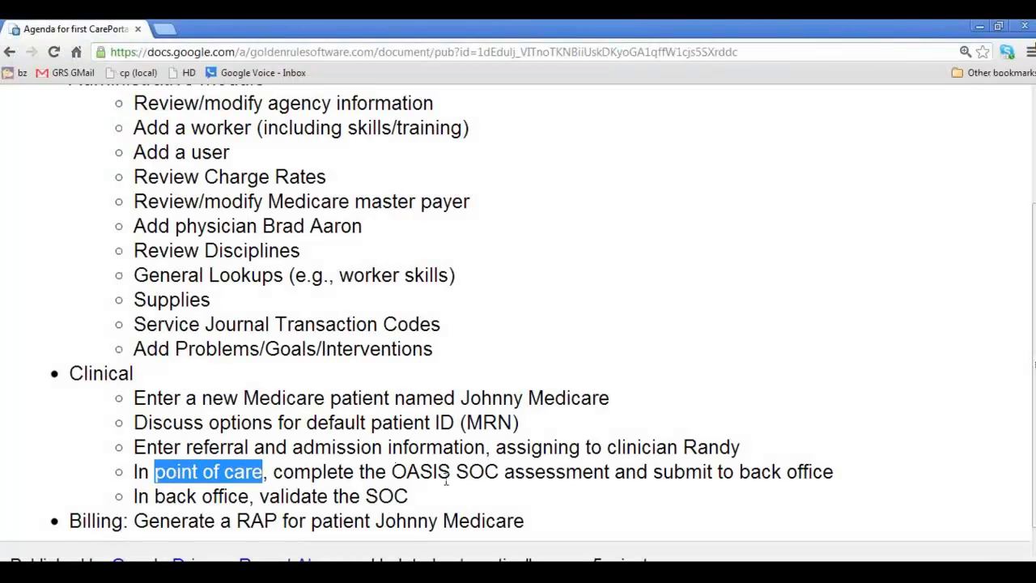
left_click(356, 507)
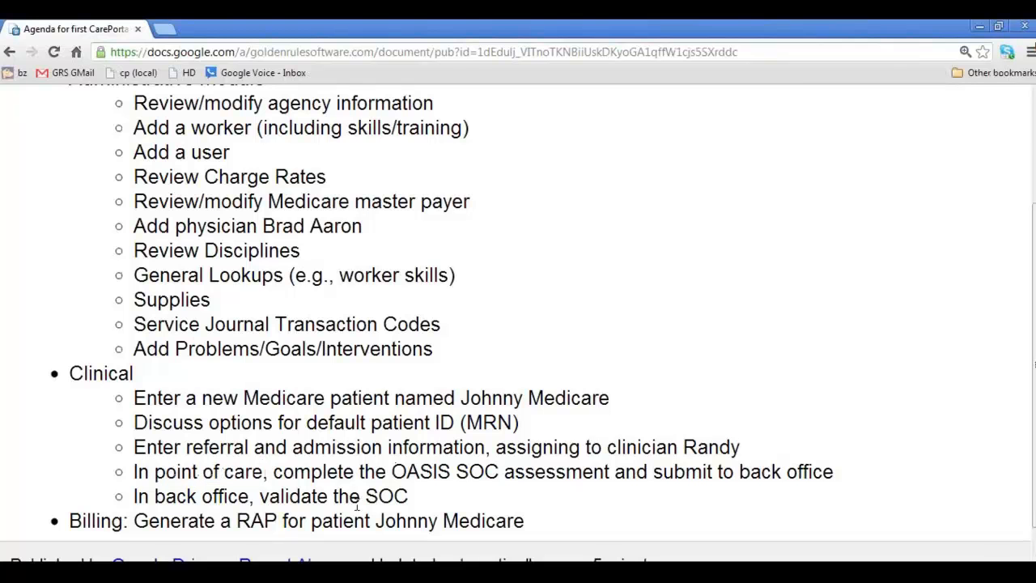
key("alt+Tab")
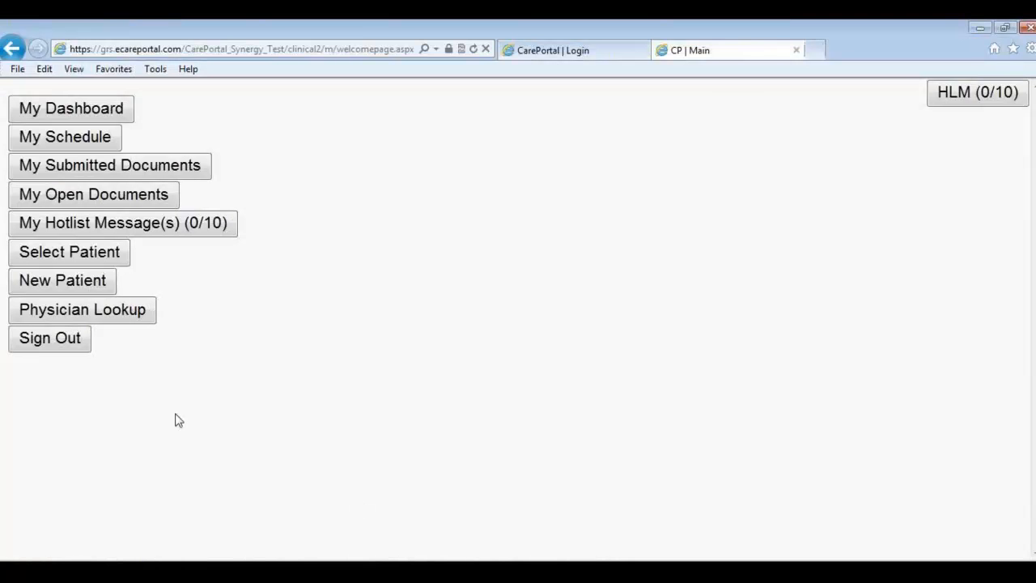
left_click(70, 350)
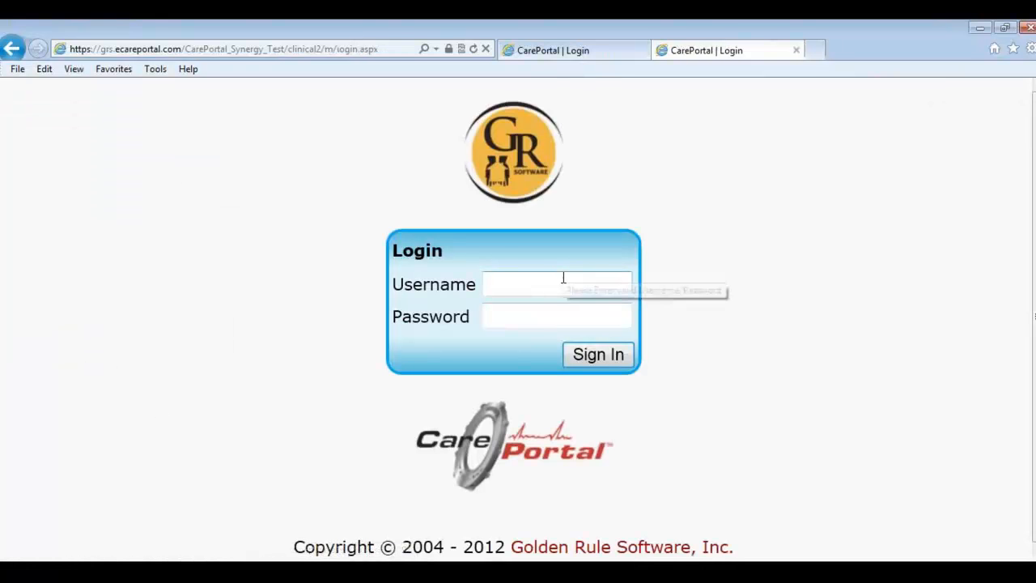
Step: Sign back in with the back-office worker's username and password
type("jworker")
key("Tab")
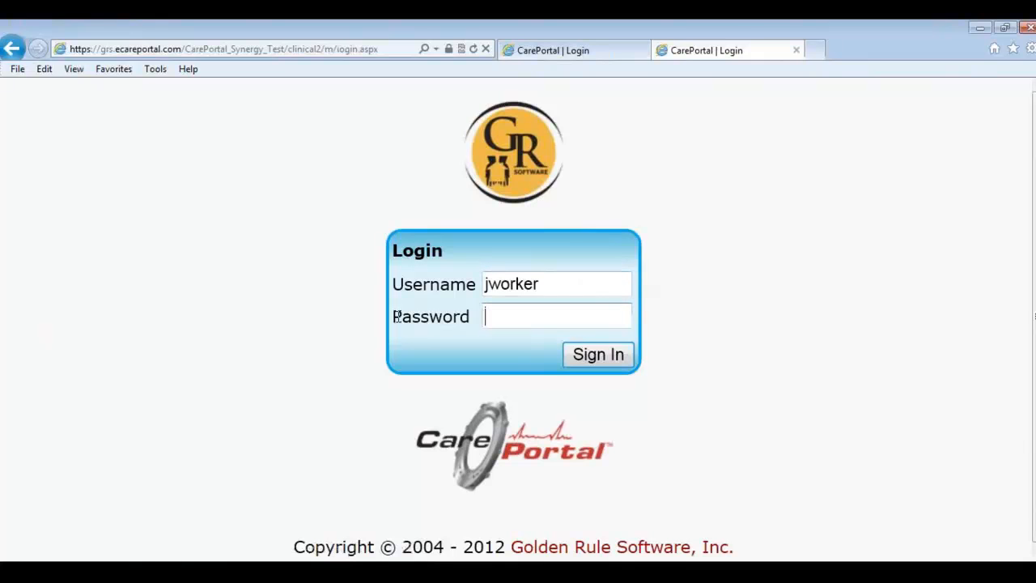
type("••••••")
key("Return")
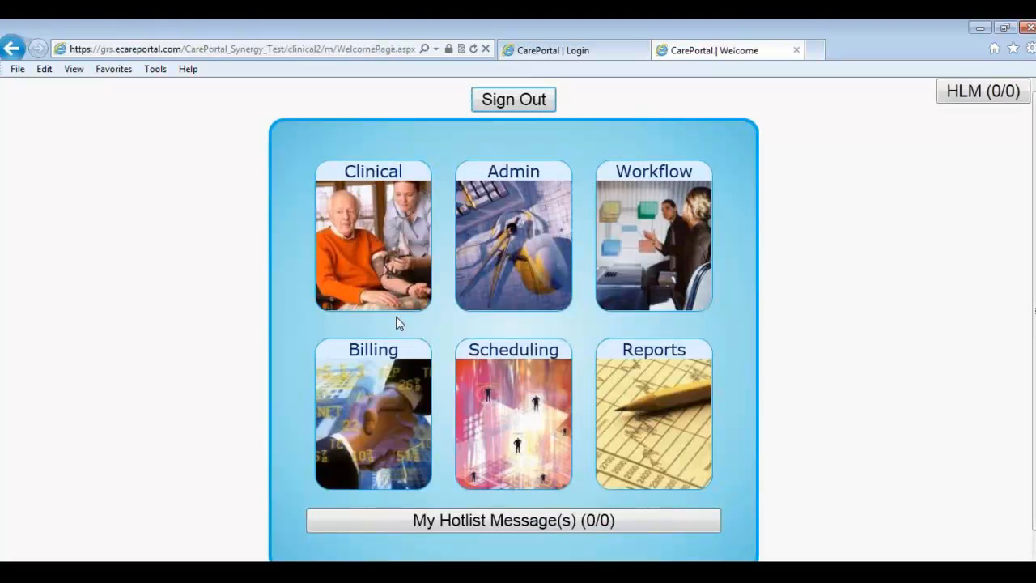
Step: Open the 12/17 1-Start of Care assessment from Clinical's Documents Owned by Office list, keeping all workers
left_click(375, 275)
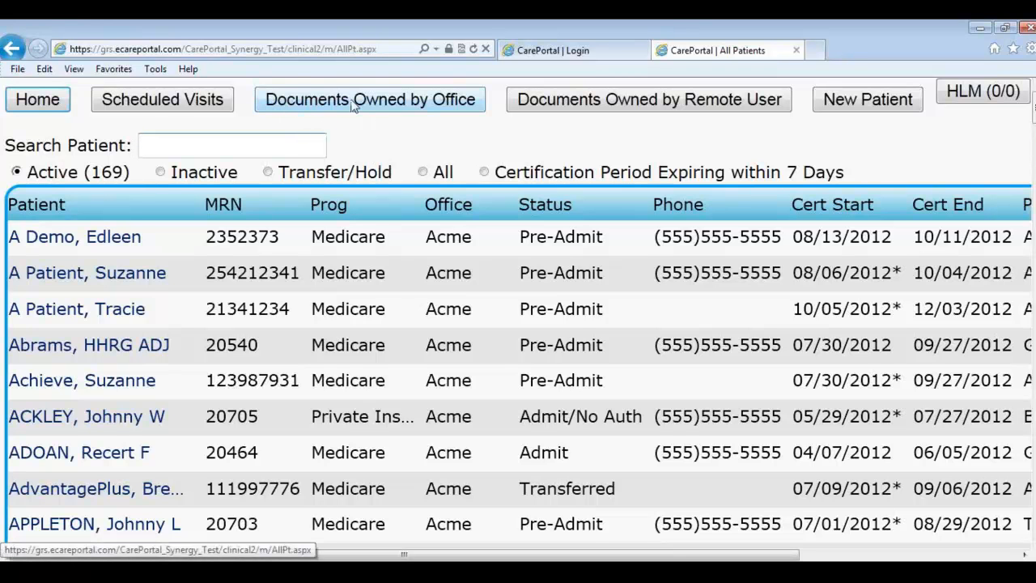
left_click(424, 110)
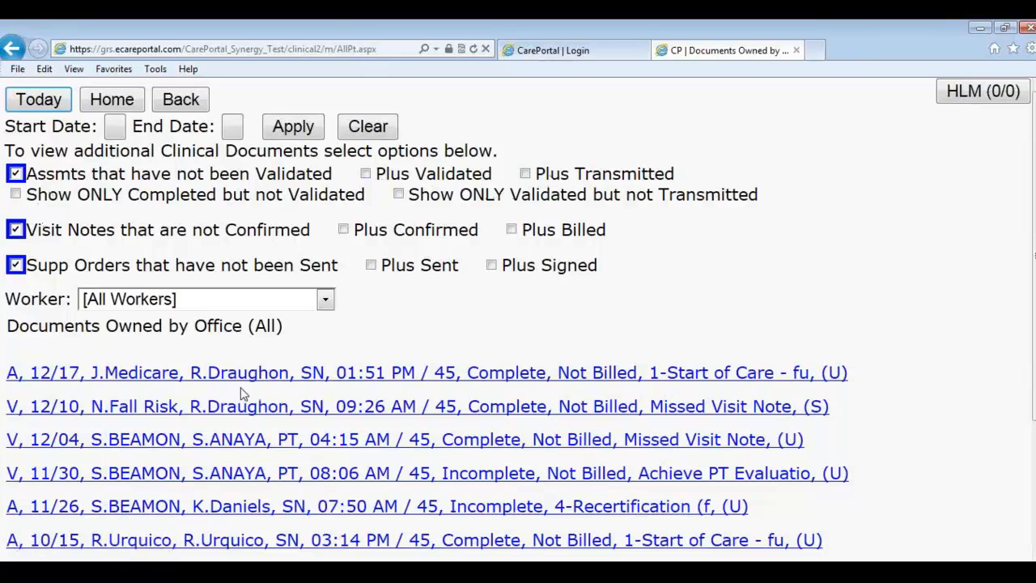
left_click(199, 302)
left_click(370, 309)
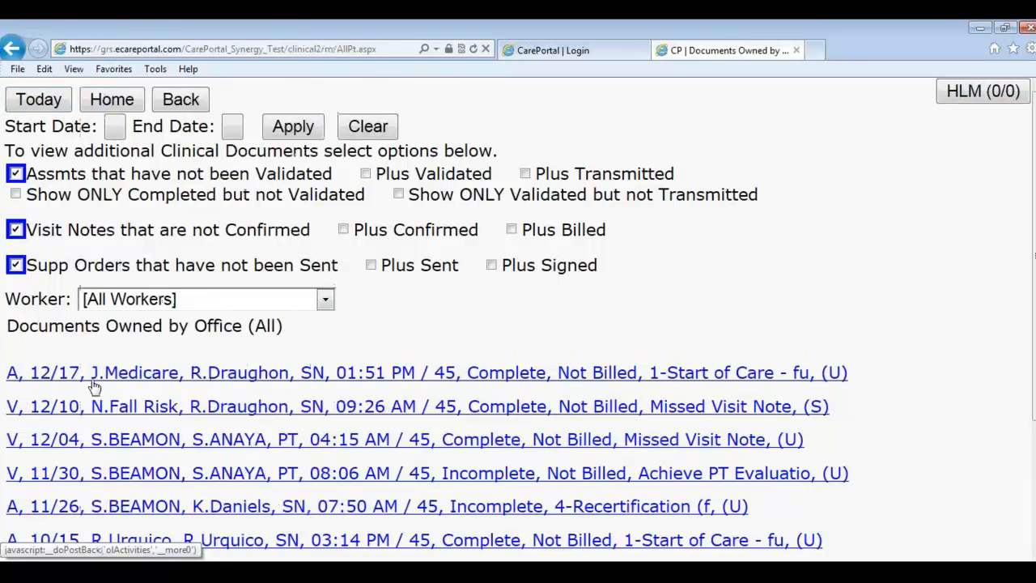
left_click(379, 376)
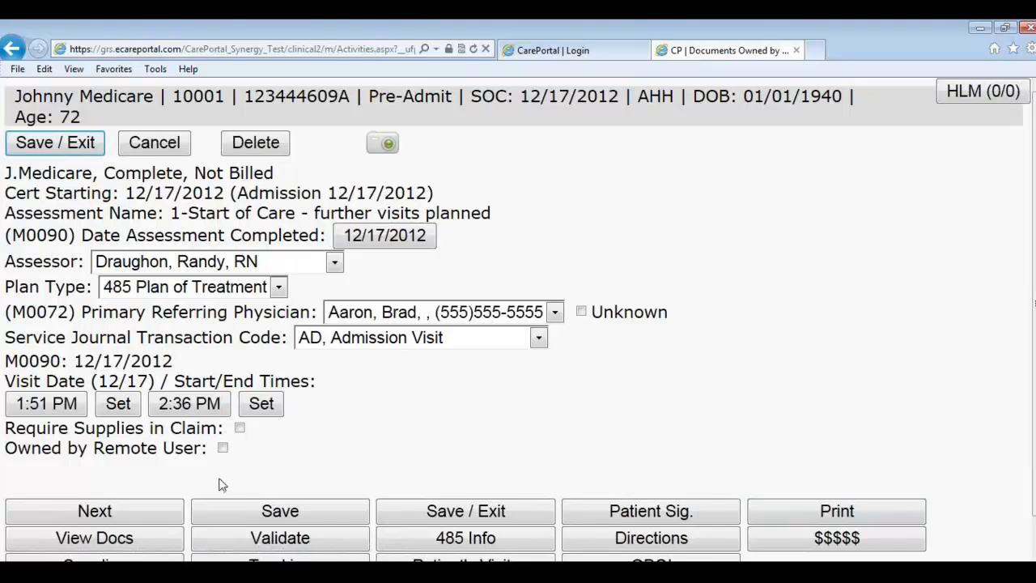
triple_click(18, 452)
left_click(222, 447)
scroll(212, 470, "down", 3)
left_click(211, 399)
type("Please add all the meds")
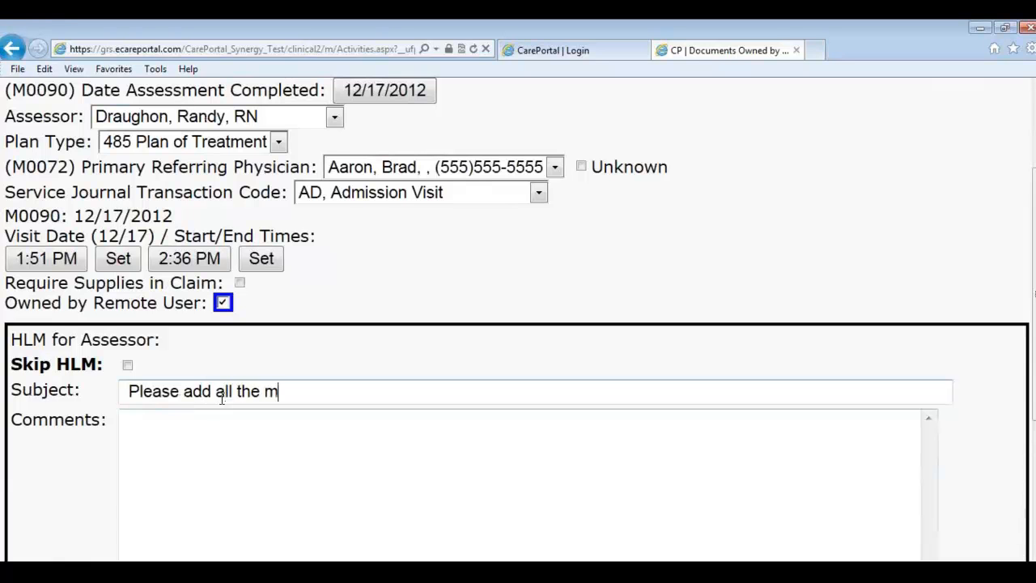
key("Tab")
type("Immed")
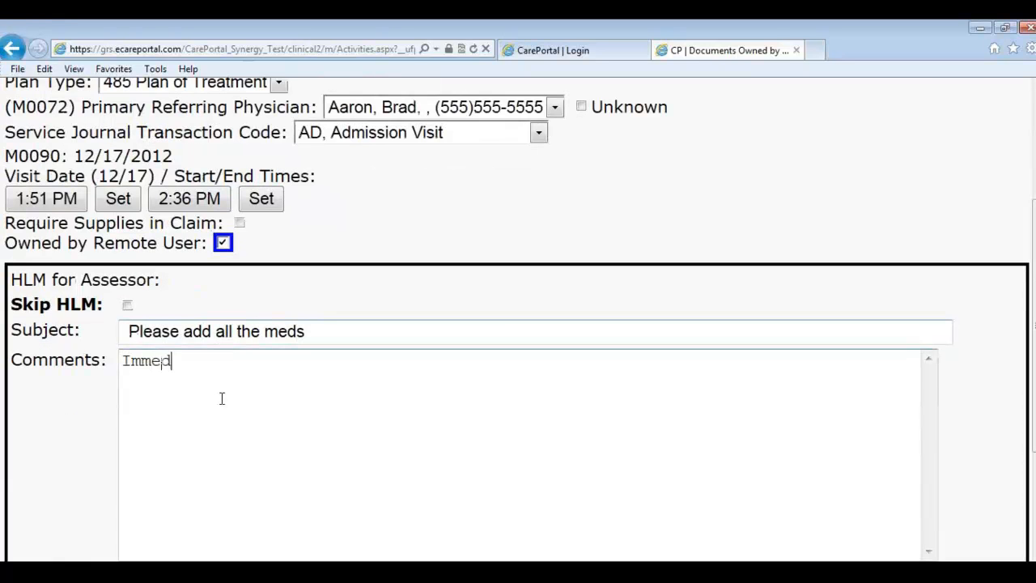
type("iately!")
scroll(194, 372, "down", 1)
left_click(127, 504)
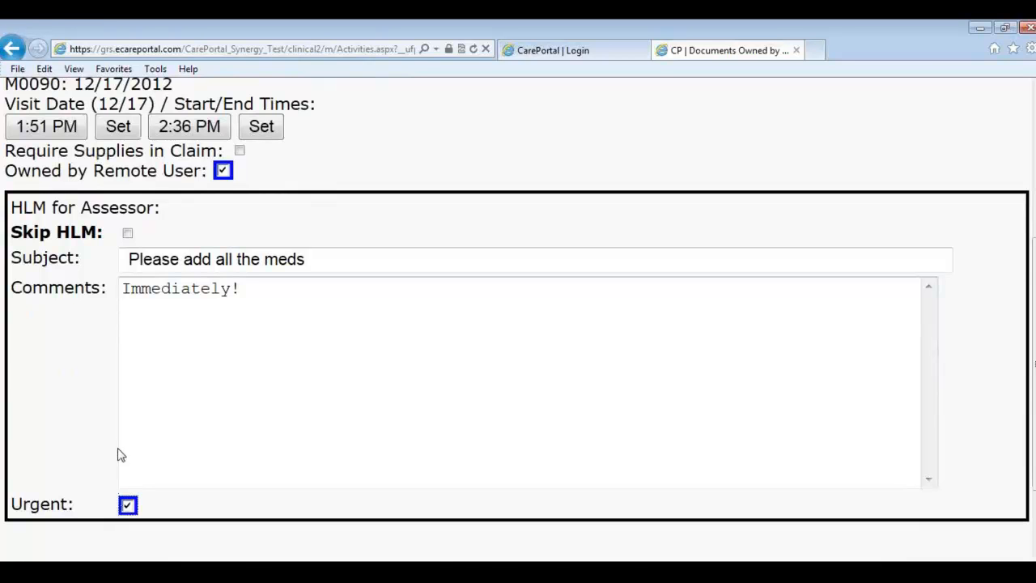
scroll(137, 451, "down", 1)
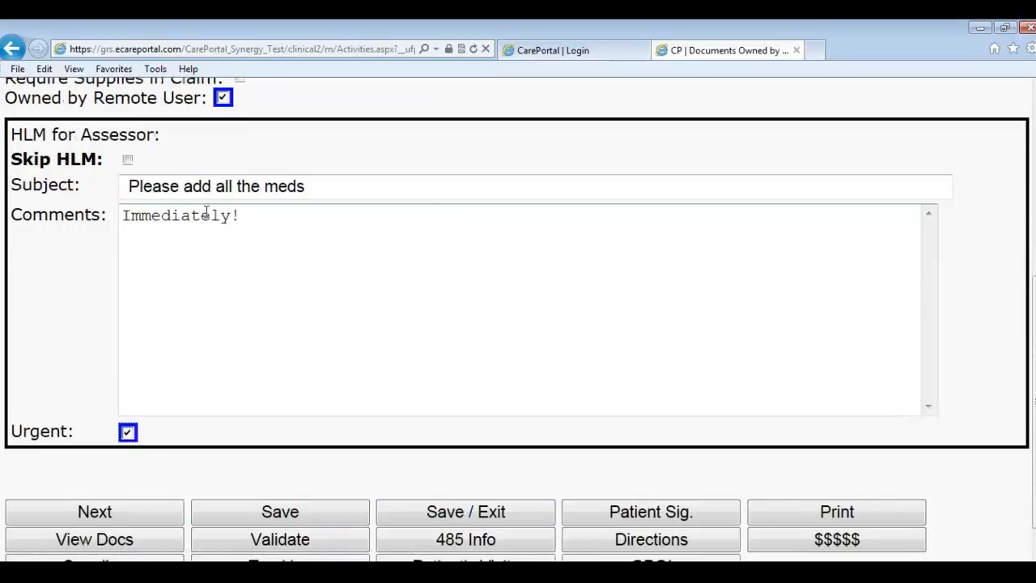
left_click(127, 432)
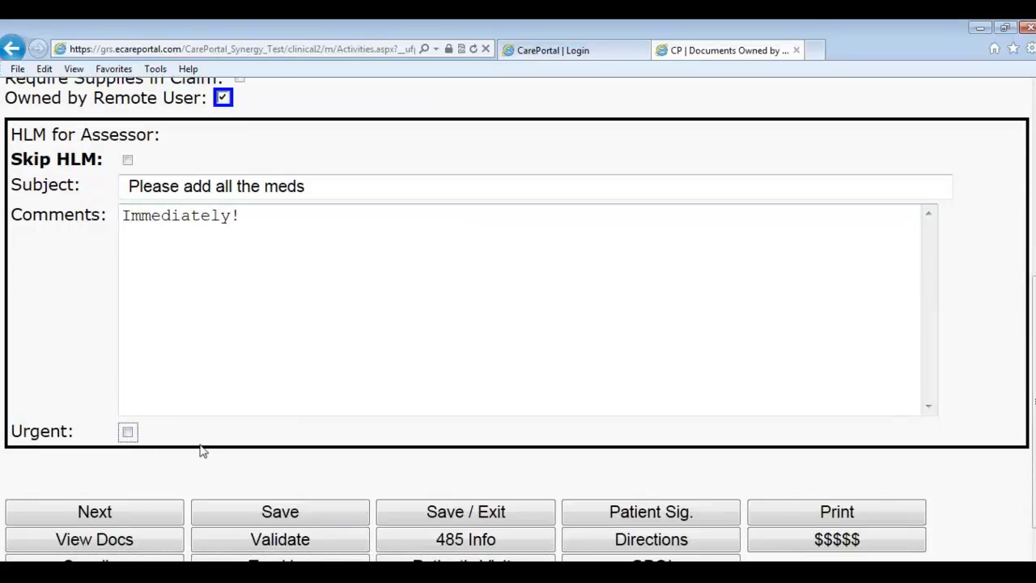
scroll(220, 449, "up", 2)
scroll(224, 259, "up", 2)
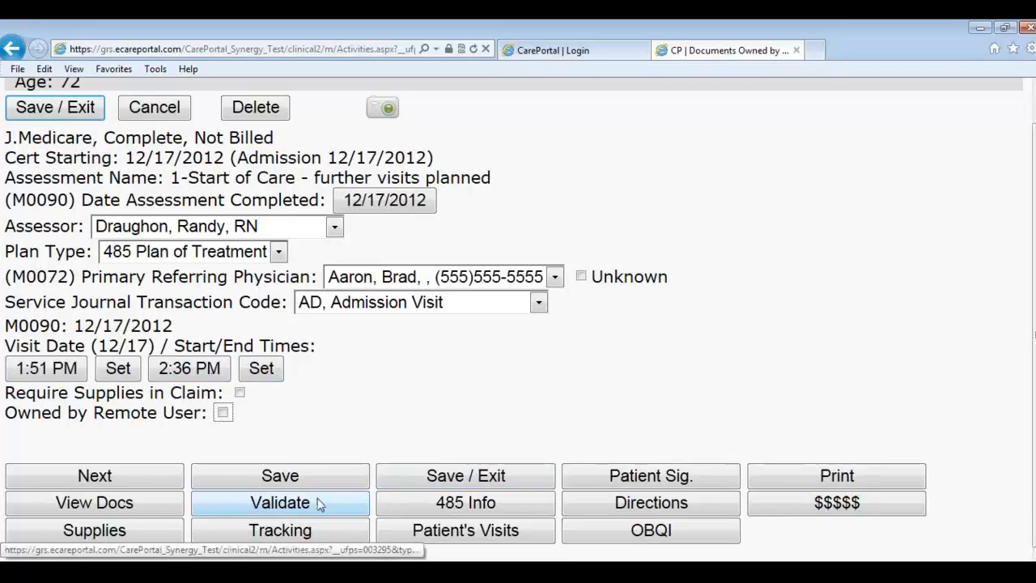
Step: Validate the Start of Care assessment, accept the status change to Admit, and return to All Patients
left_click(285, 509)
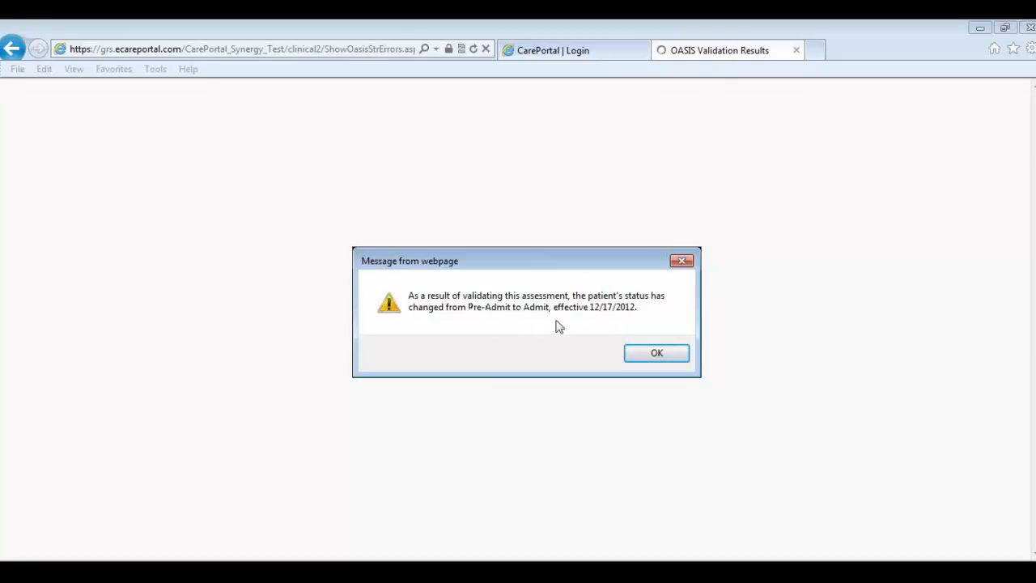
left_click(653, 355)
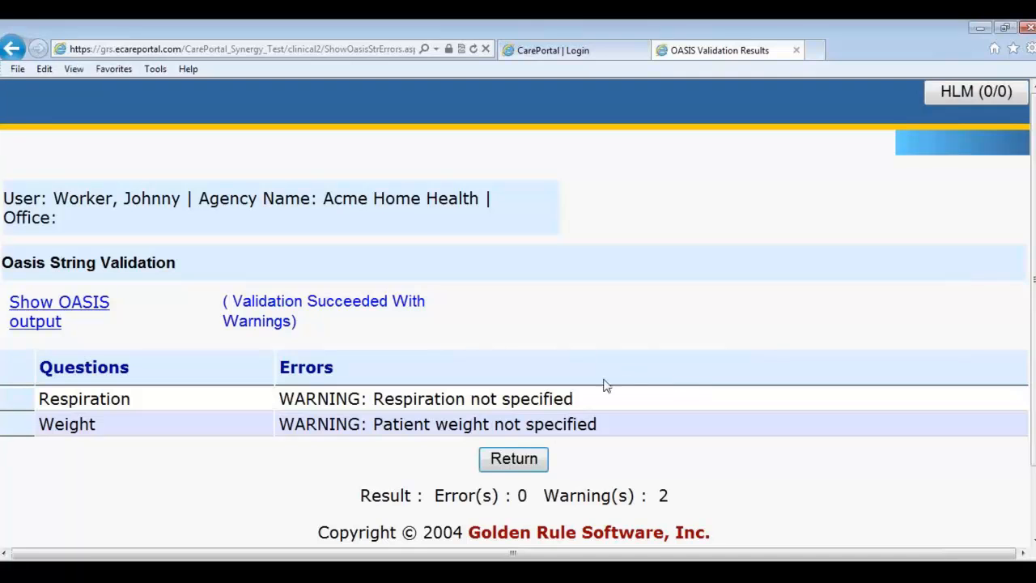
left_click(521, 468)
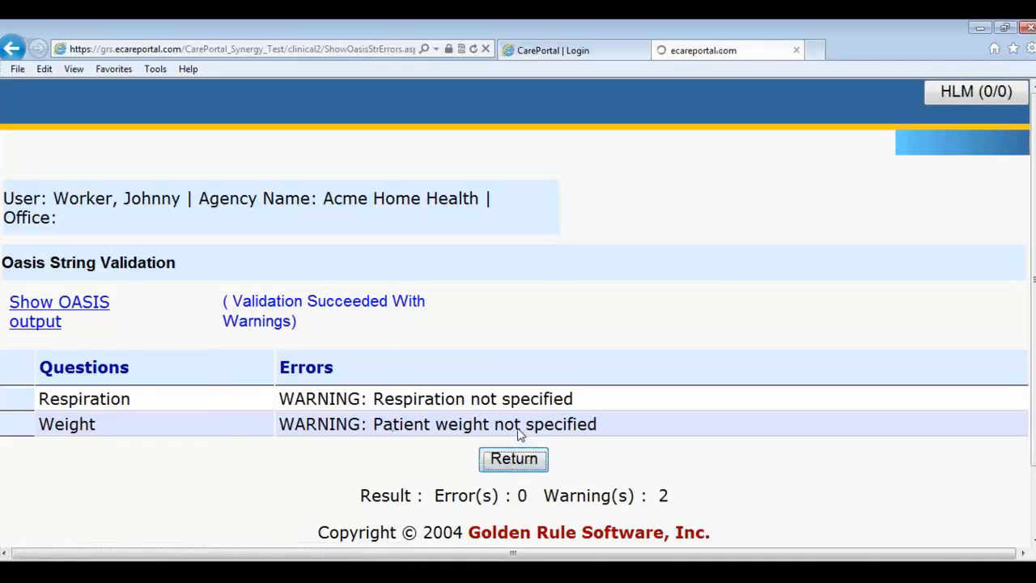
left_click(505, 465)
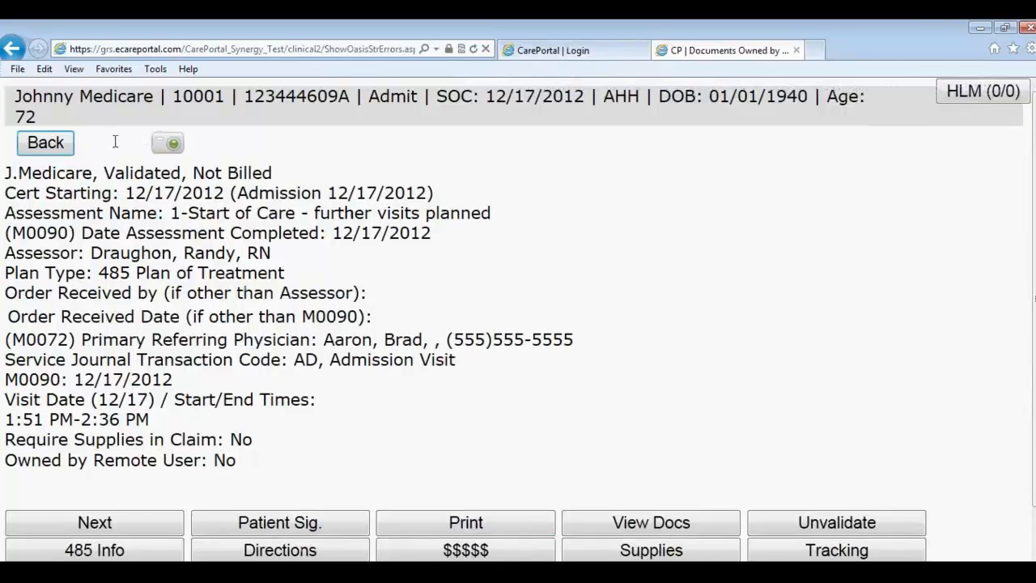
left_click(69, 157)
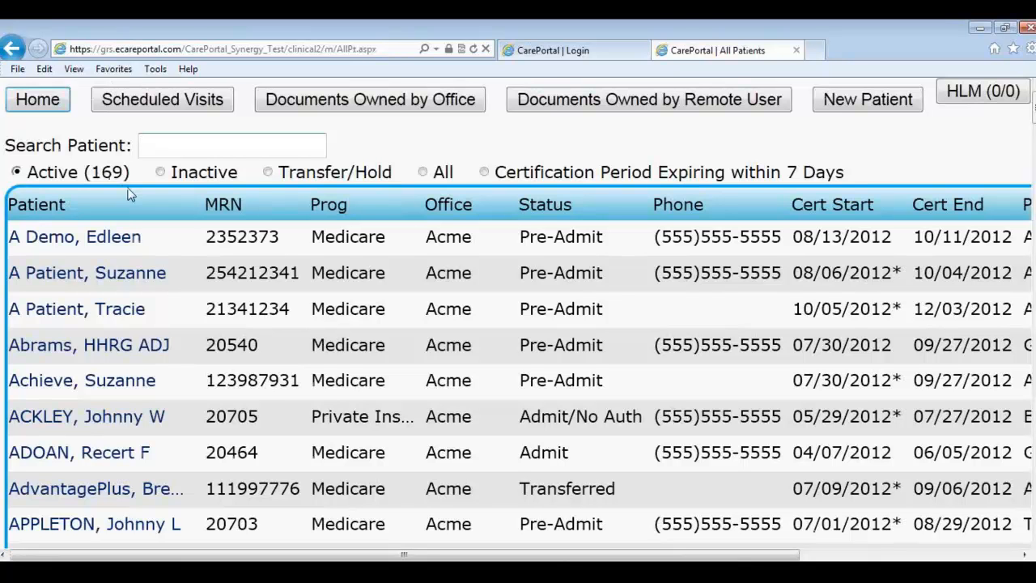
Step: Search for the Medicare patient by name, open their chart, and go to Billing Integrity under Financial
type("medicare")
key("Return")
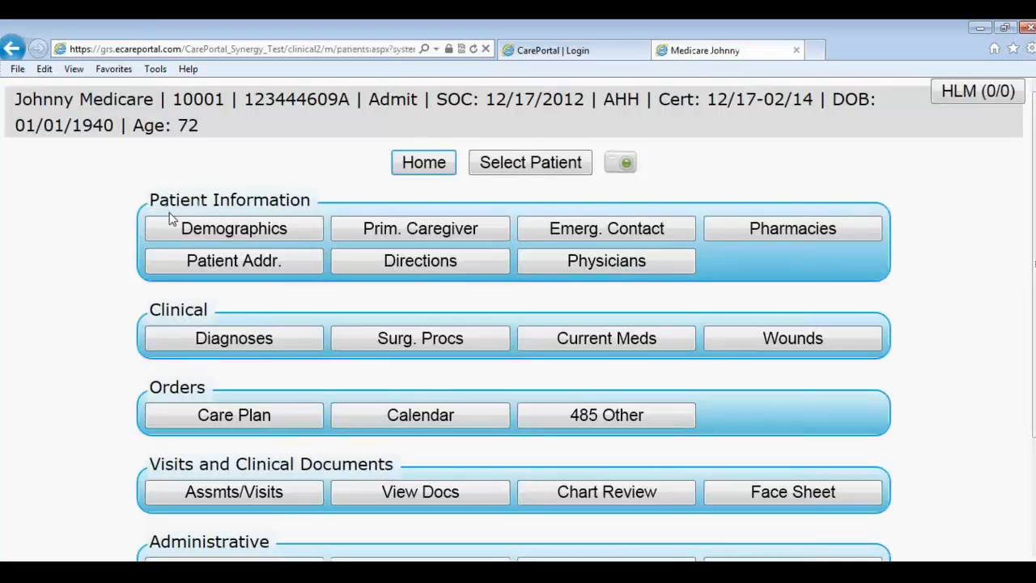
scroll(219, 243, "down", 1)
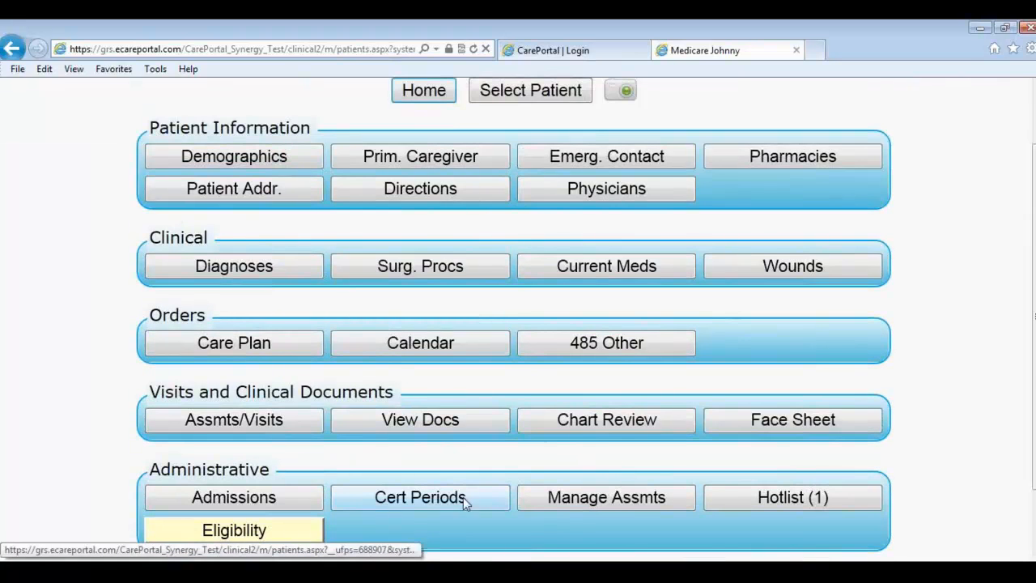
scroll(468, 507, "down", 1)
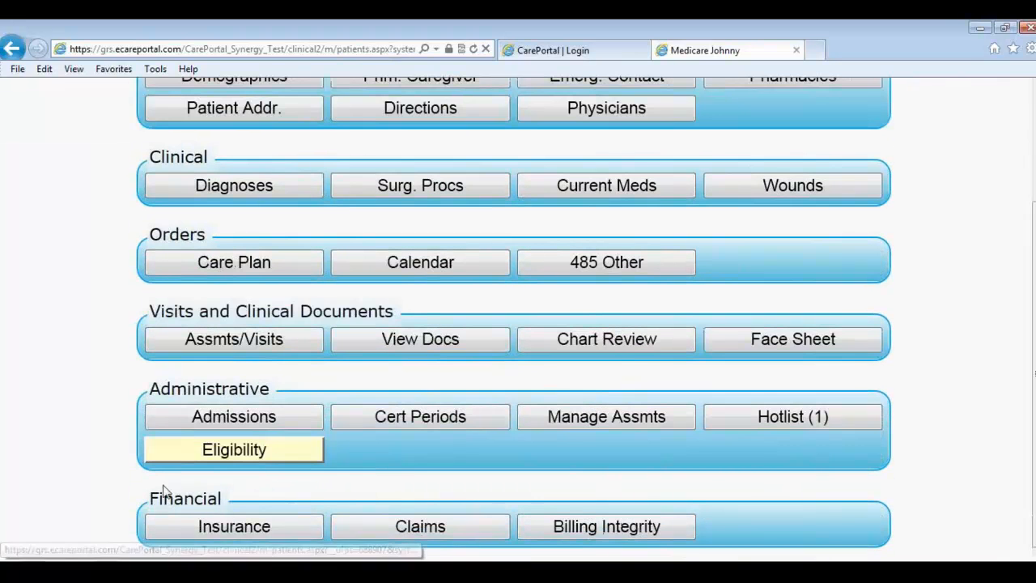
left_click(611, 527)
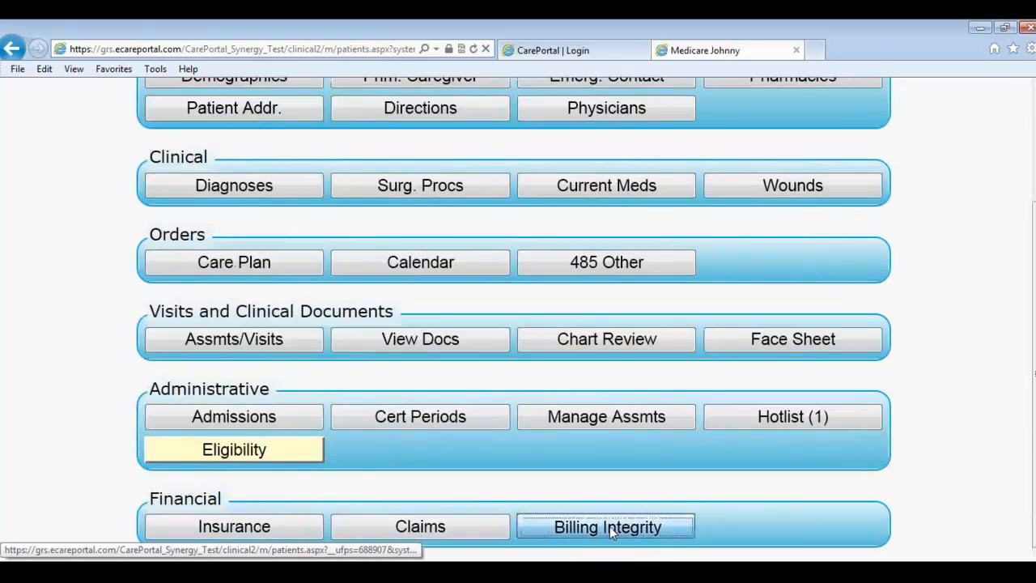
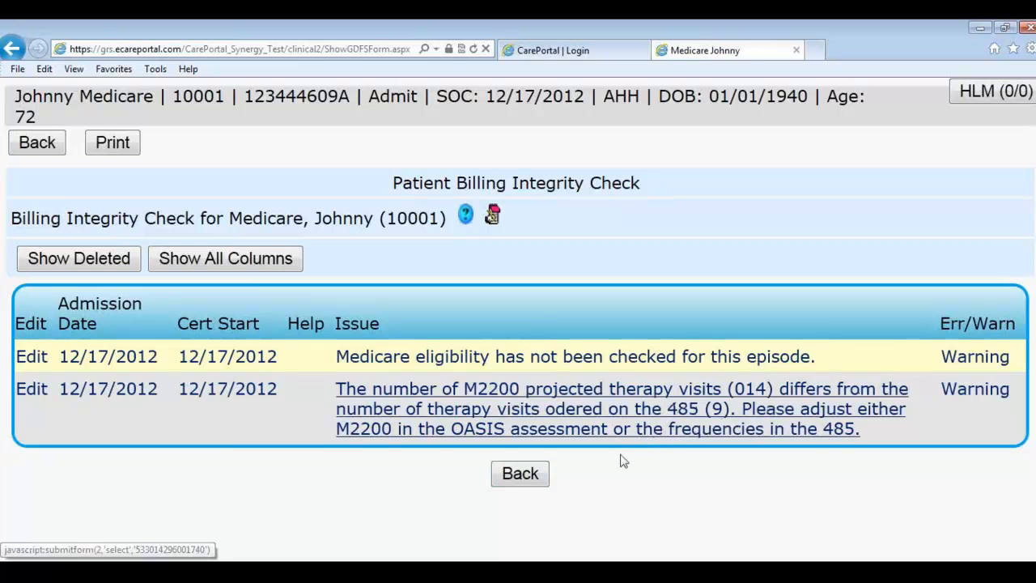
Step: Open the validated, not-billed Start of Care assessment from Documents Owned by Office, cancelling its homebound questions
left_click(525, 477)
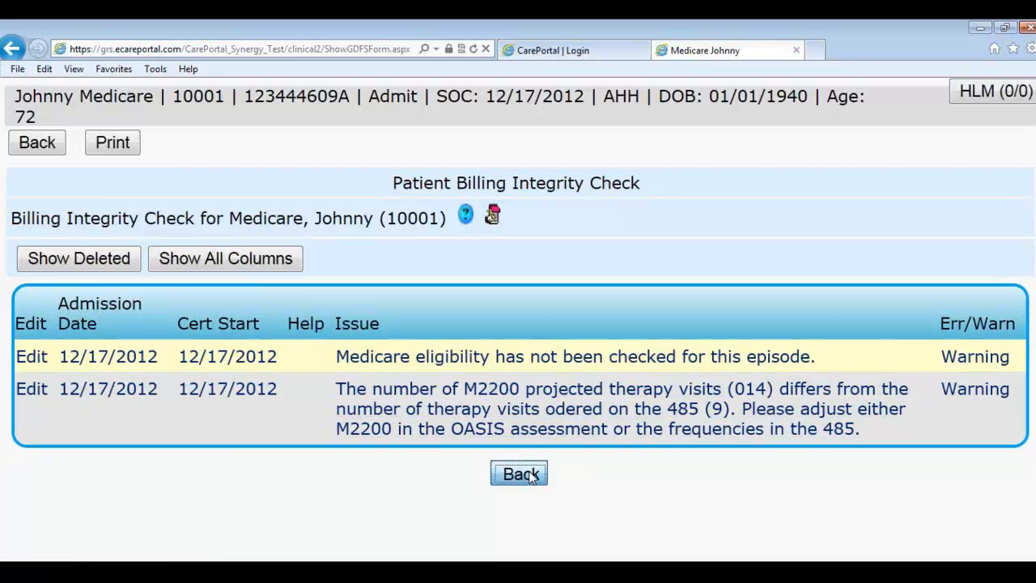
scroll(566, 387, "down", 2)
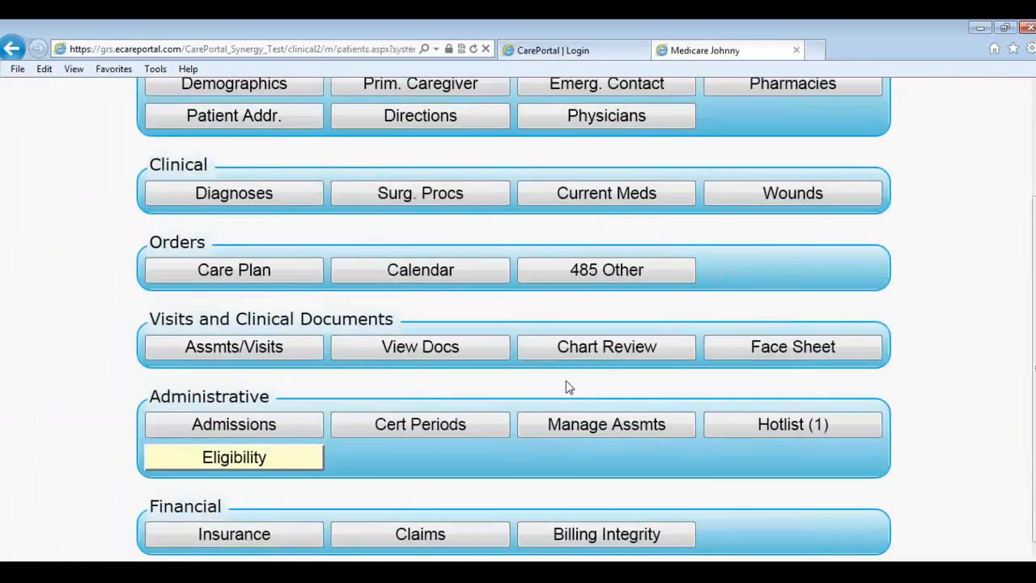
left_click(229, 349)
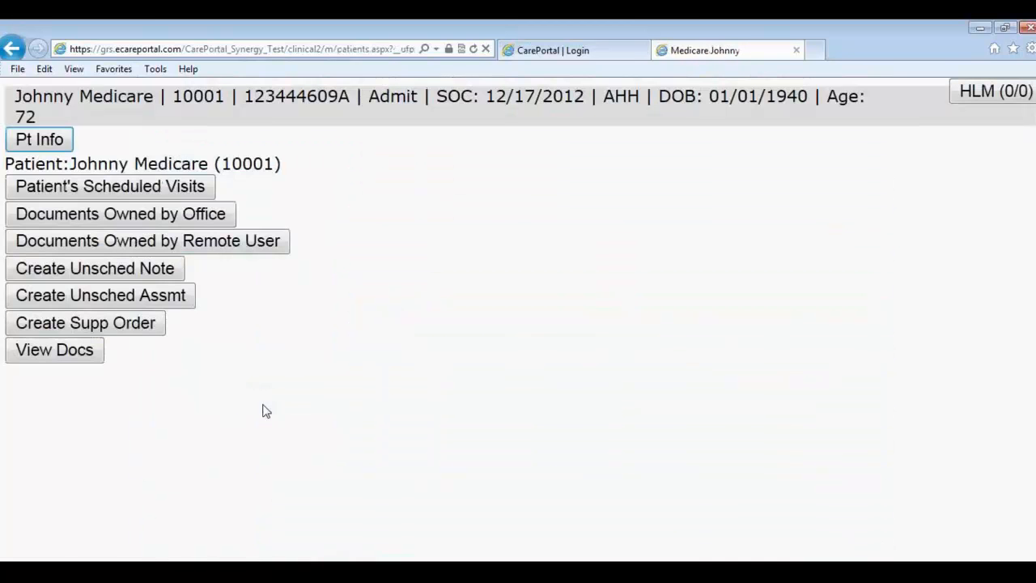
left_click(104, 219)
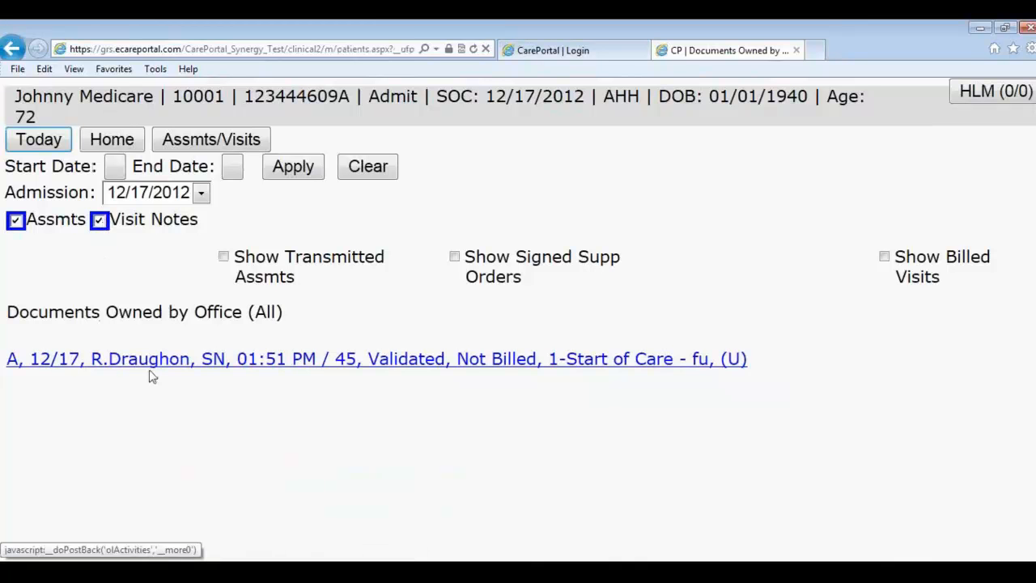
left_click(257, 370)
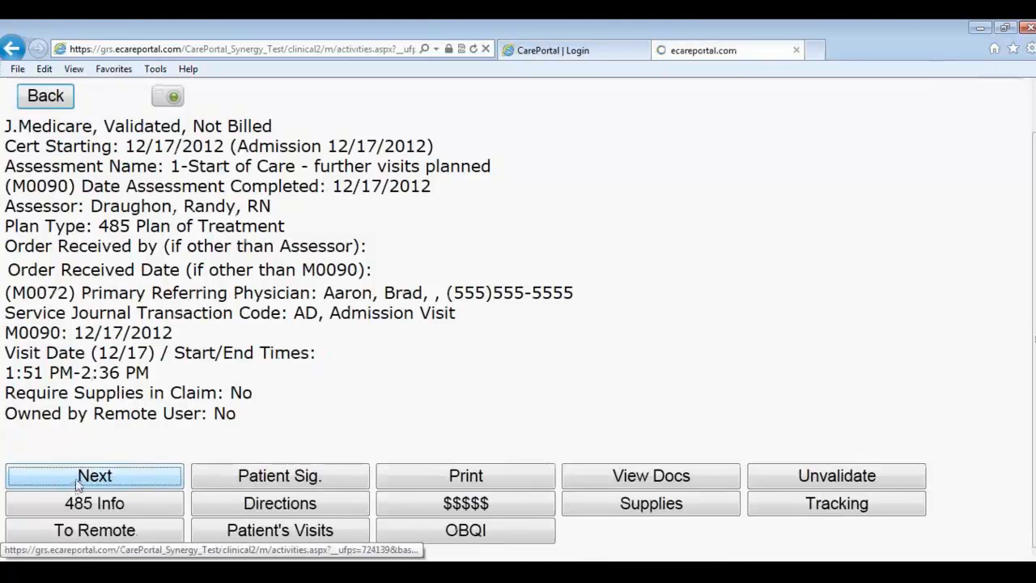
left_click(81, 478)
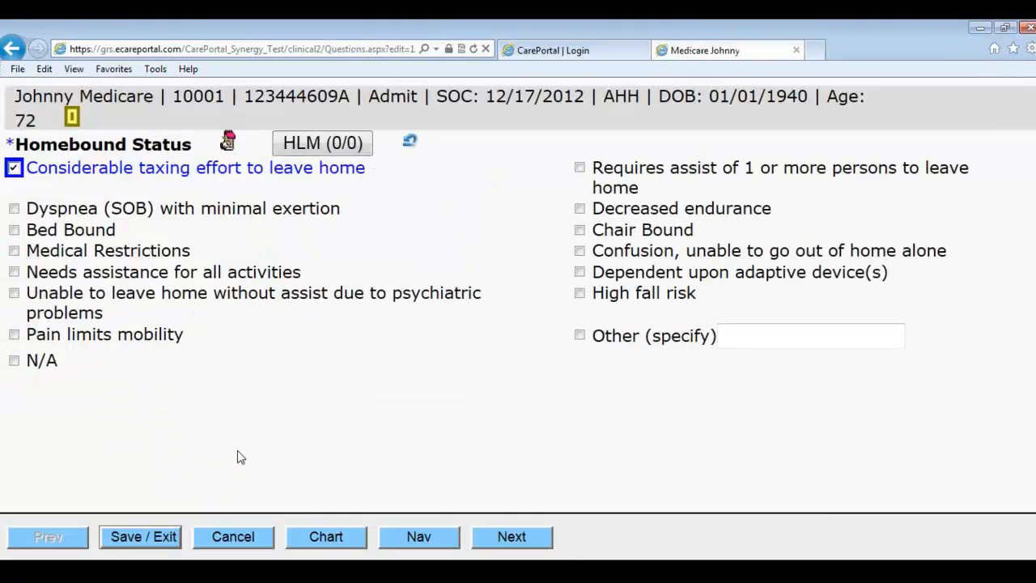
left_click(235, 536)
left_click(595, 356)
scroll(547, 338, "down", 1)
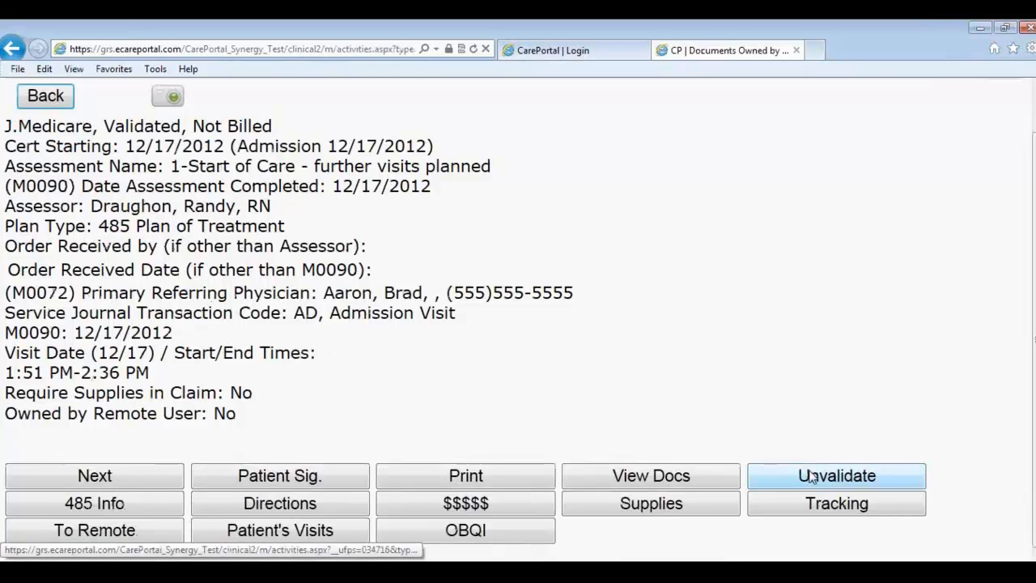
Step: Unvalidate the Start of Care assessment and change M2200 projected therapy visits from 14 to 9
left_click(816, 480)
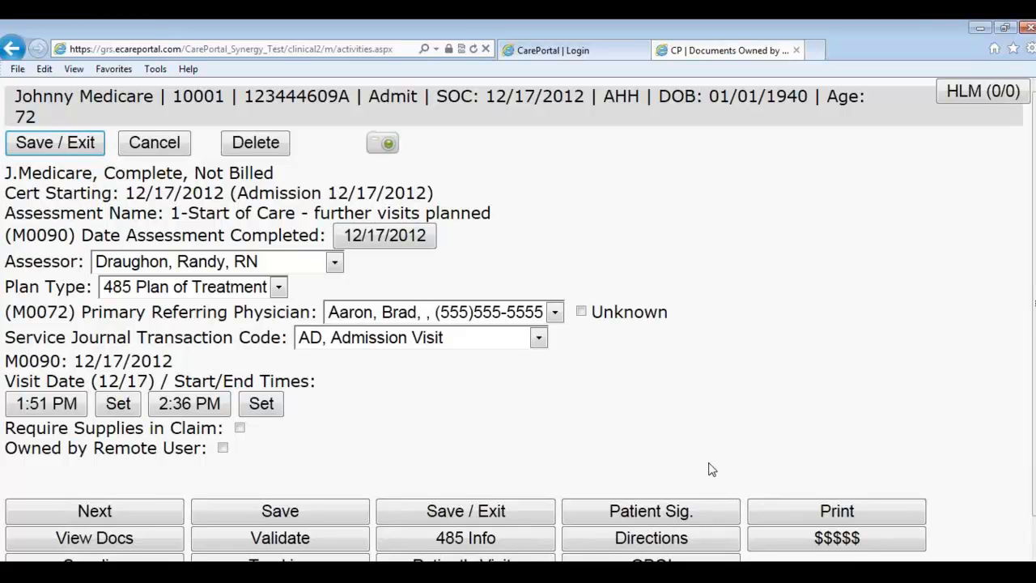
scroll(680, 395, "down", 1)
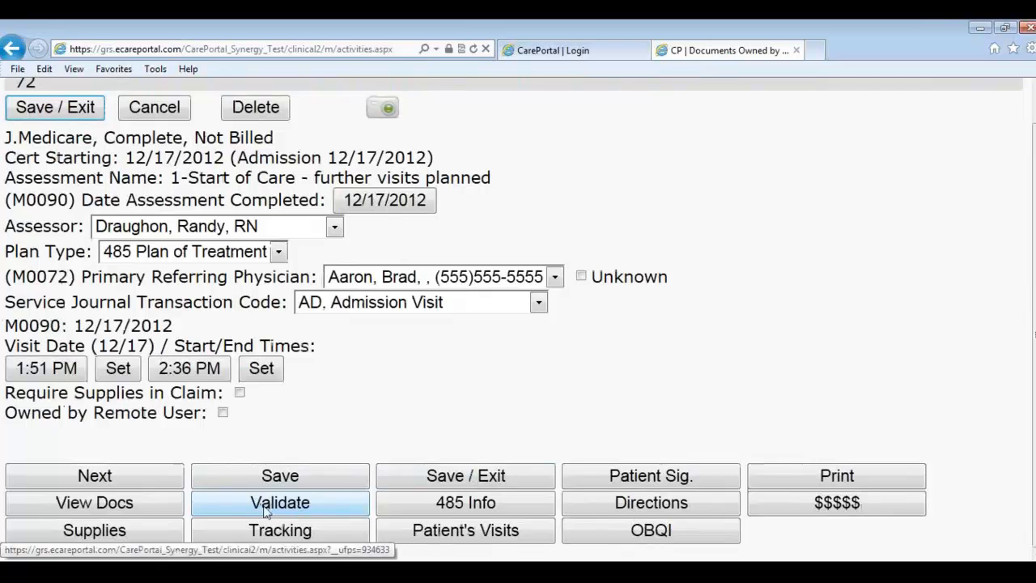
left_click(148, 483)
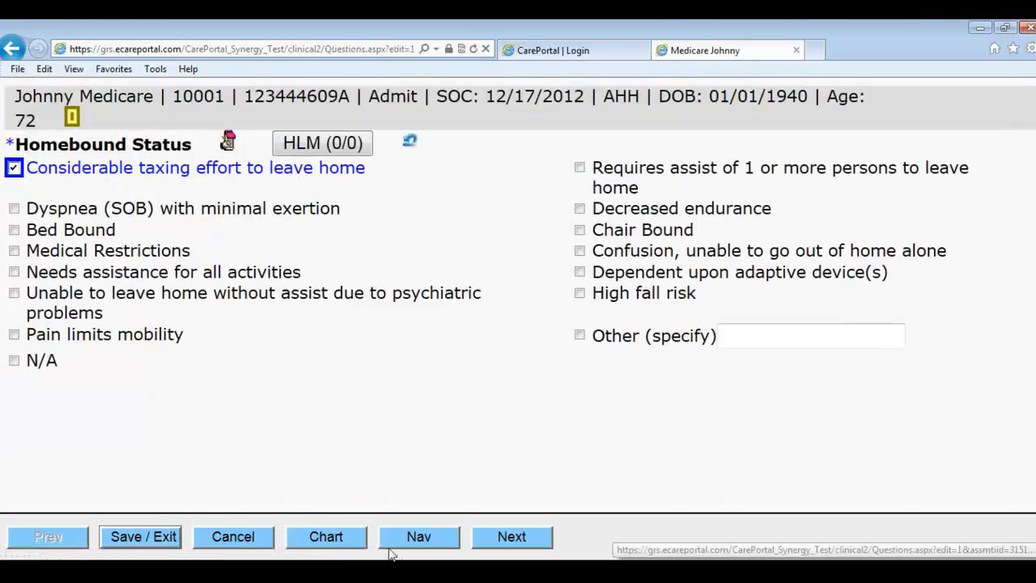
left_click(416, 538)
scroll(356, 405, "down", 5)
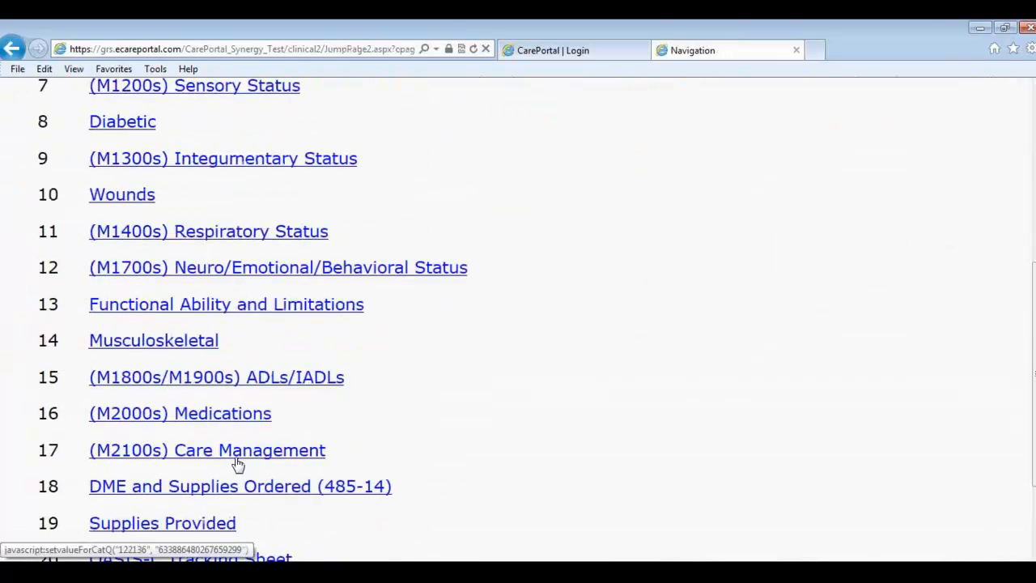
scroll(239, 469, "down", 2)
left_click(226, 379)
left_click(518, 540)
left_click(515, 541)
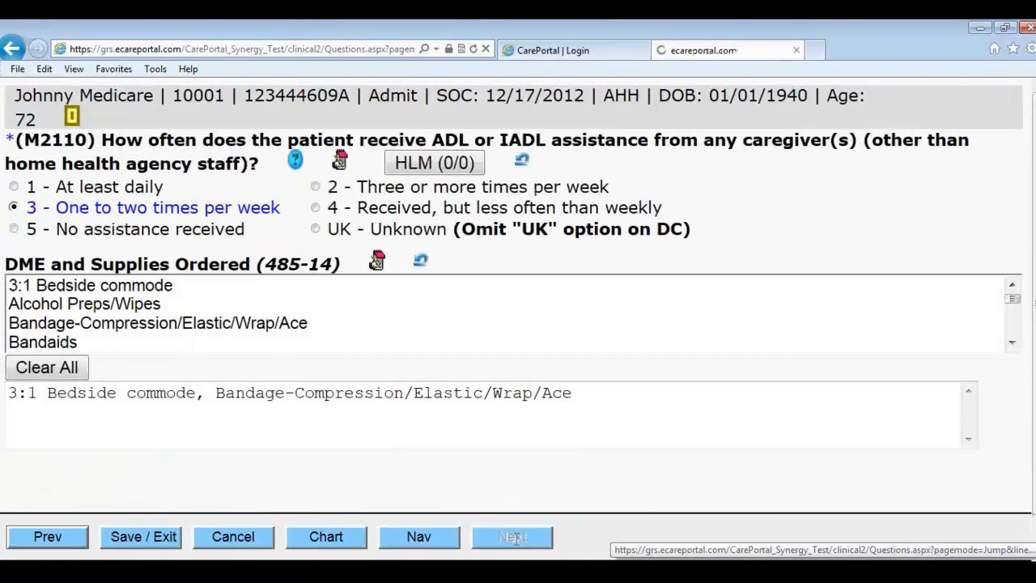
left_click(516, 540)
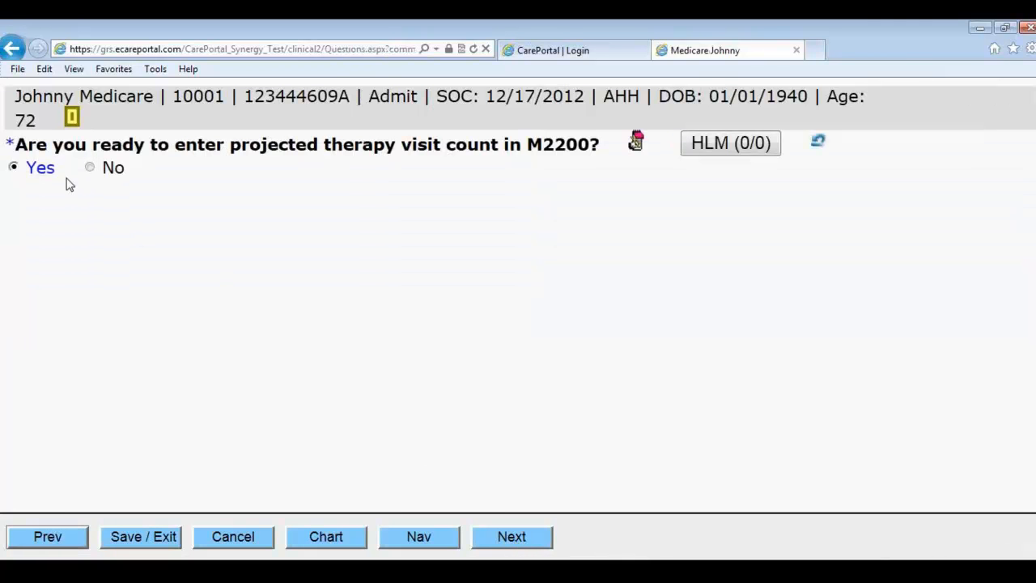
left_click(495, 540)
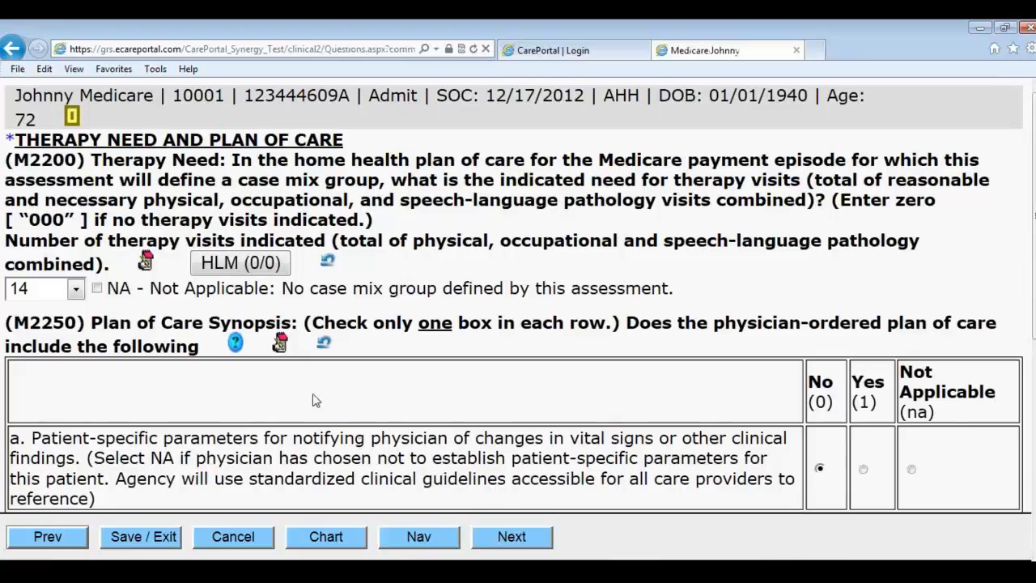
left_click(78, 290)
scroll(41, 133, "up", 4)
left_click(37, 162)
Step: Save the assessment, revalidate it with 0 errors and 2 warnings, and return to the patient menu
left_click(496, 537)
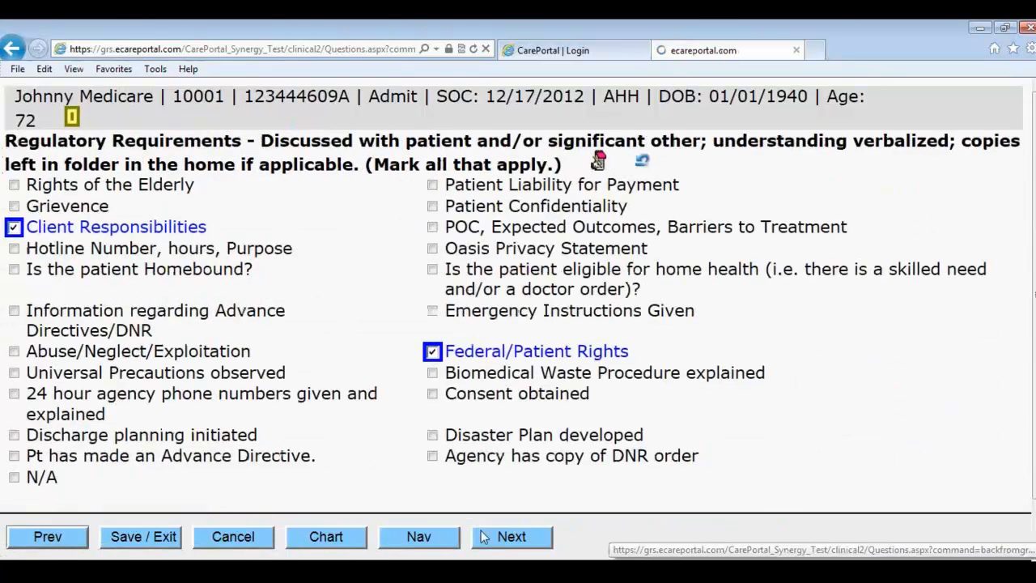
left_click(162, 537)
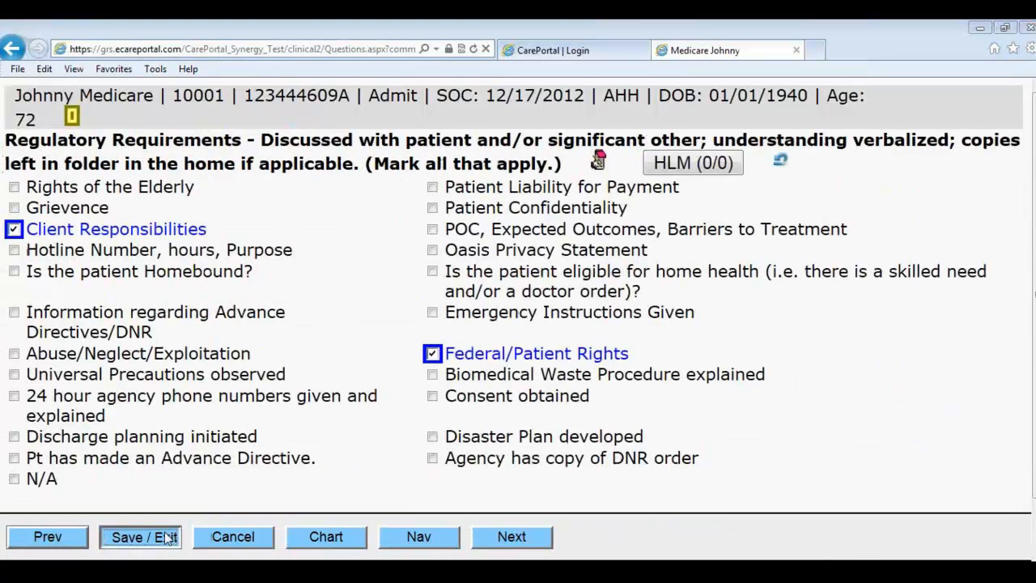
left_click(569, 358)
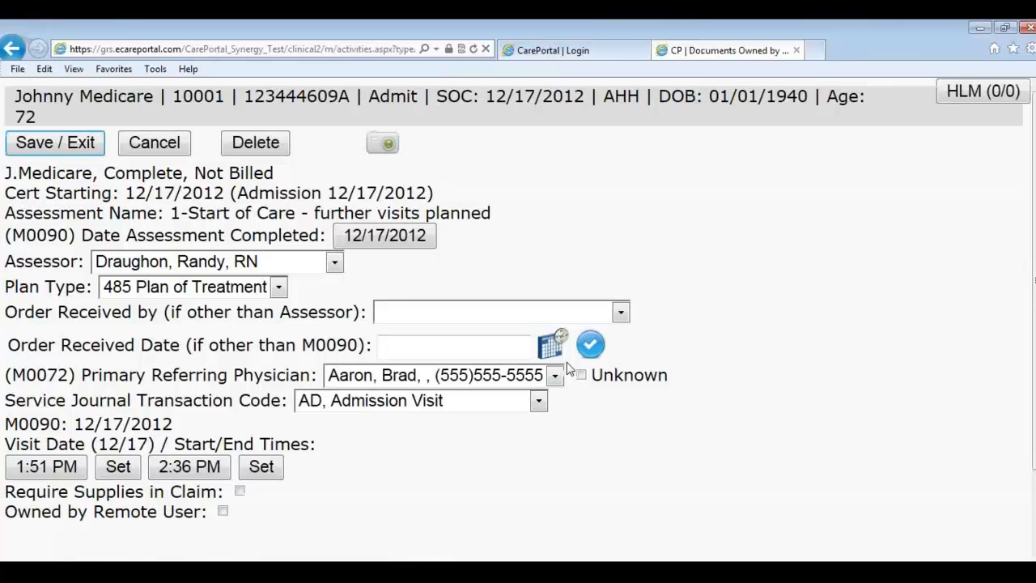
scroll(591, 492, "down", 1)
left_click(332, 504)
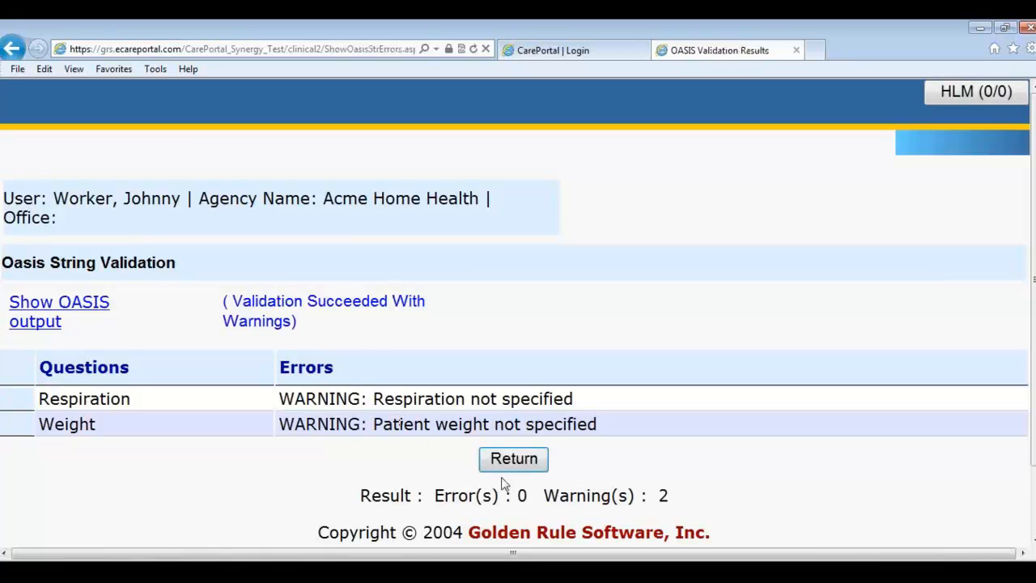
left_click(506, 463)
left_click(72, 149)
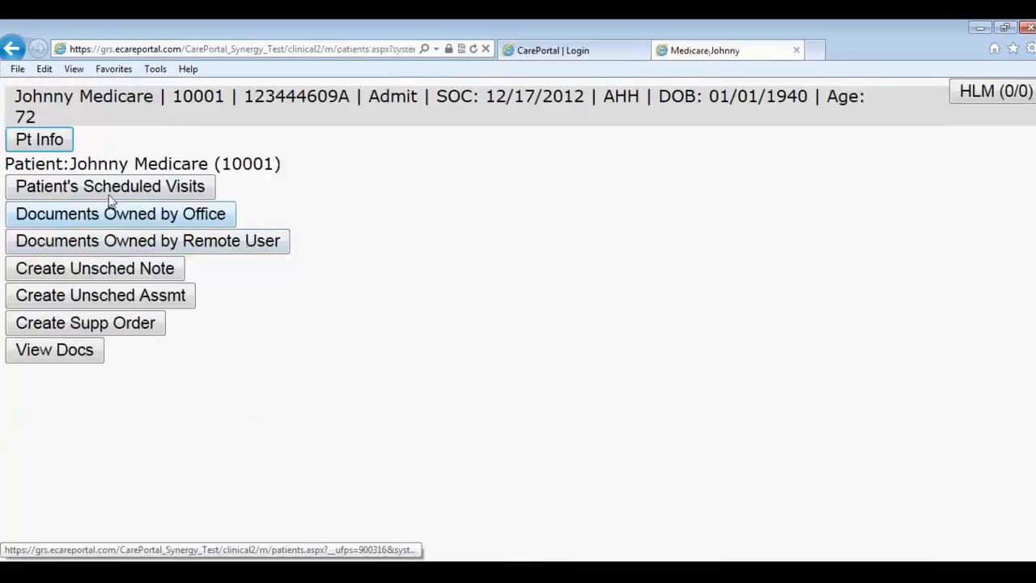
Step: Rerun Billing Integrity under Financial, now showing only the Medicare eligibility warning, then go Home
left_click(41, 141)
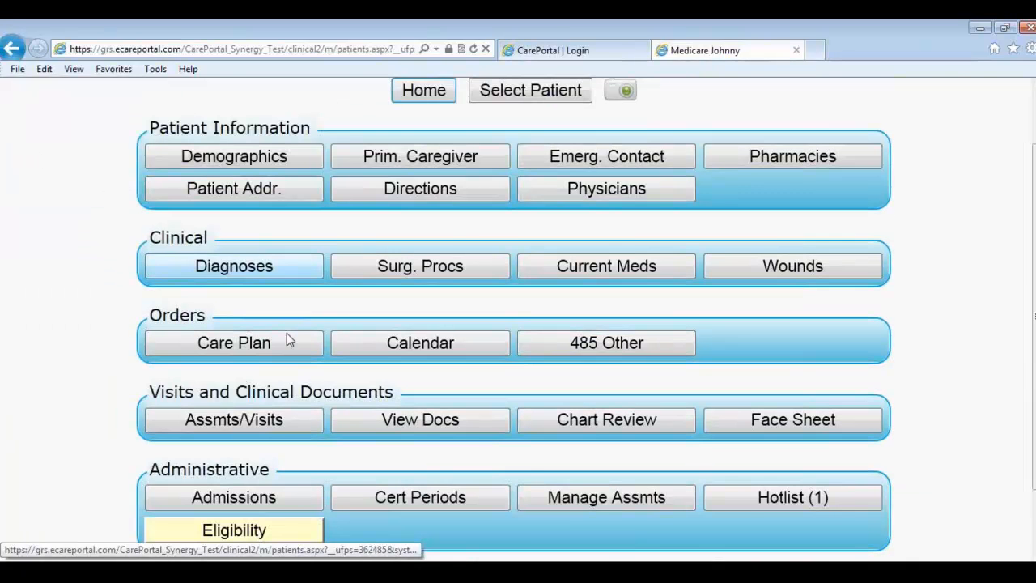
scroll(287, 332, "down", 1)
left_click(577, 534)
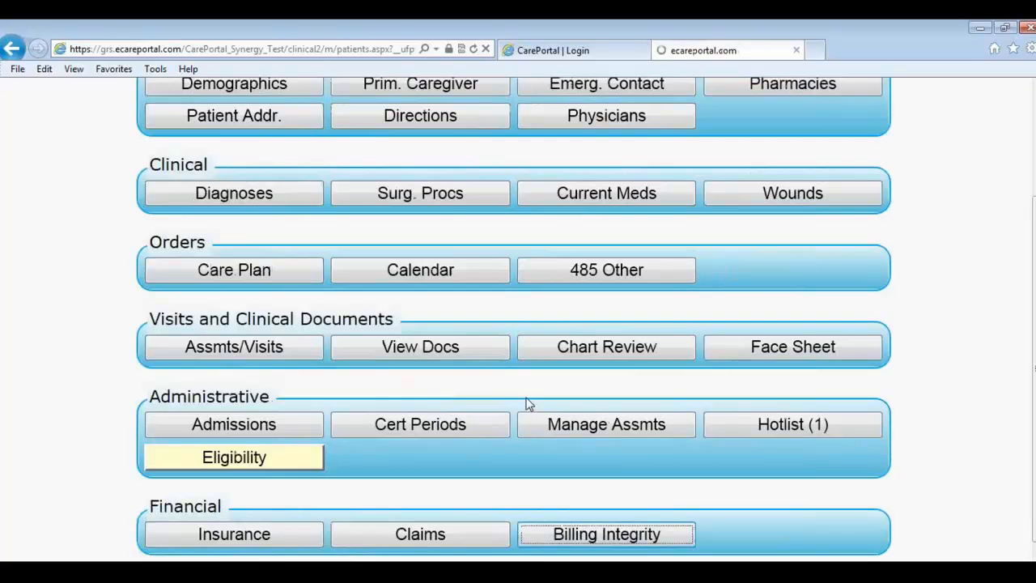
scroll(534, 397, "up", 1)
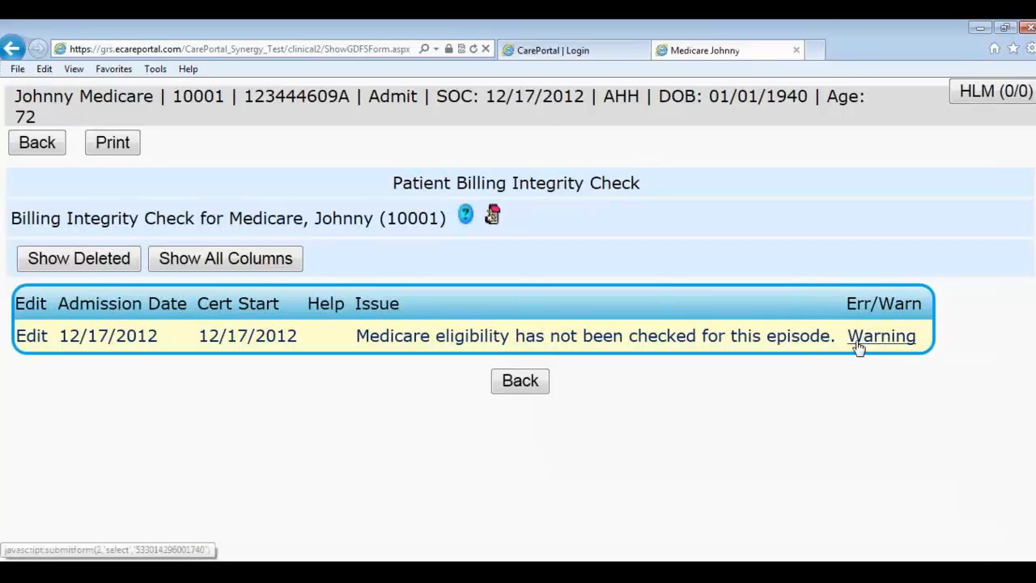
left_click(530, 393)
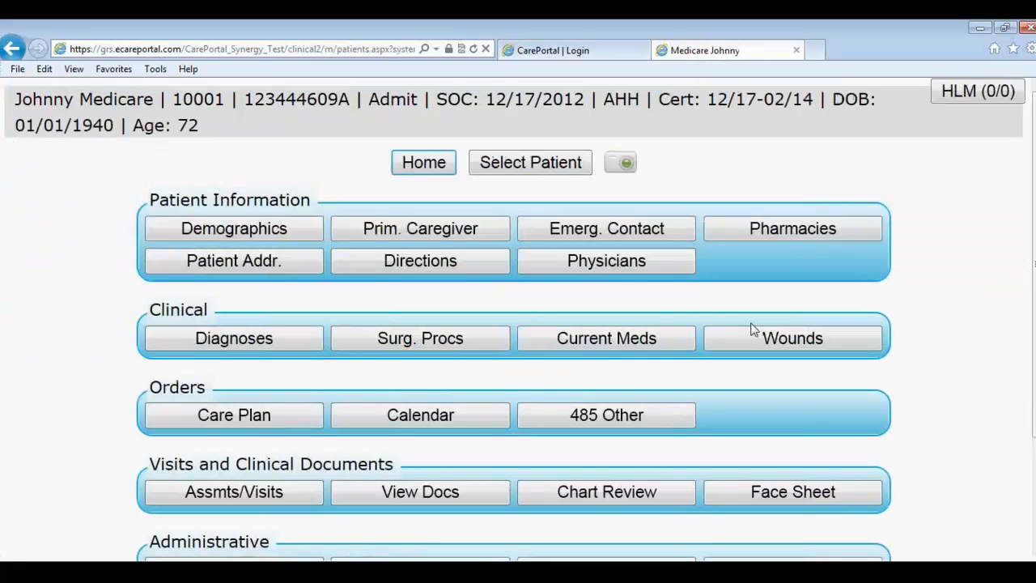
left_click(432, 170)
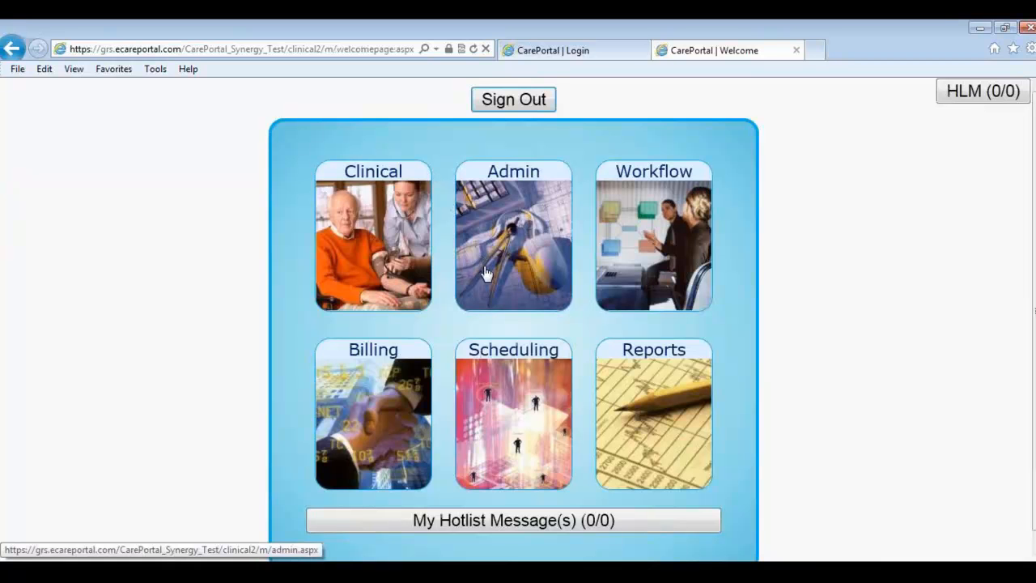
Step: Open Claims to Be Billed for All Dates and display error and warning counts for the MCRP-Final claims
left_click(388, 402)
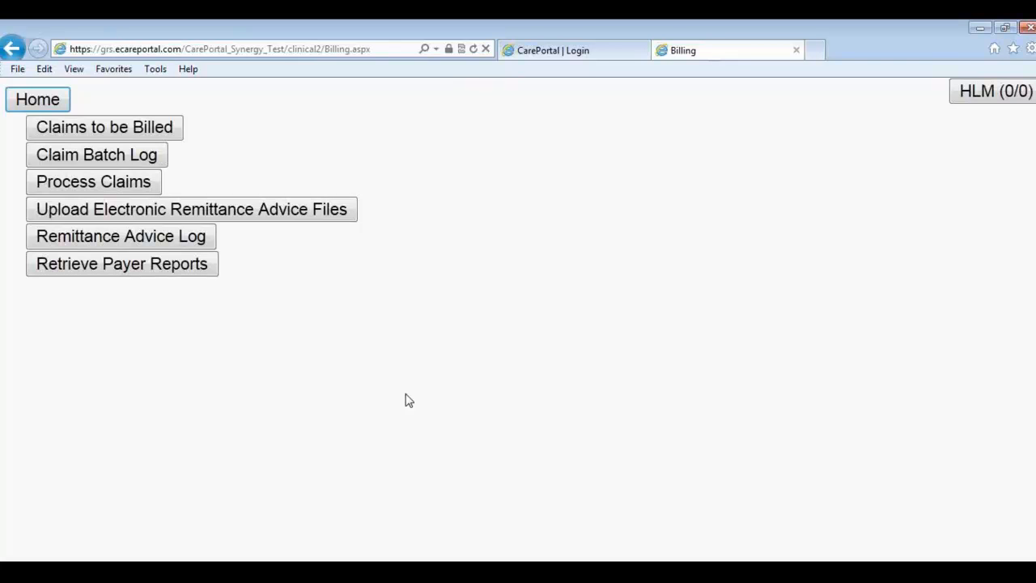
left_click(111, 127)
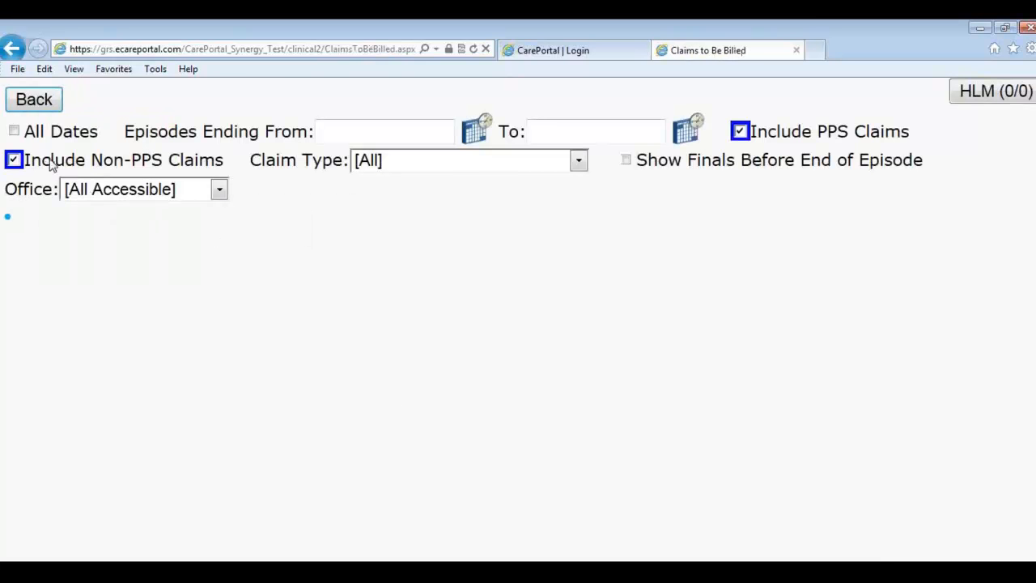
left_click(15, 133)
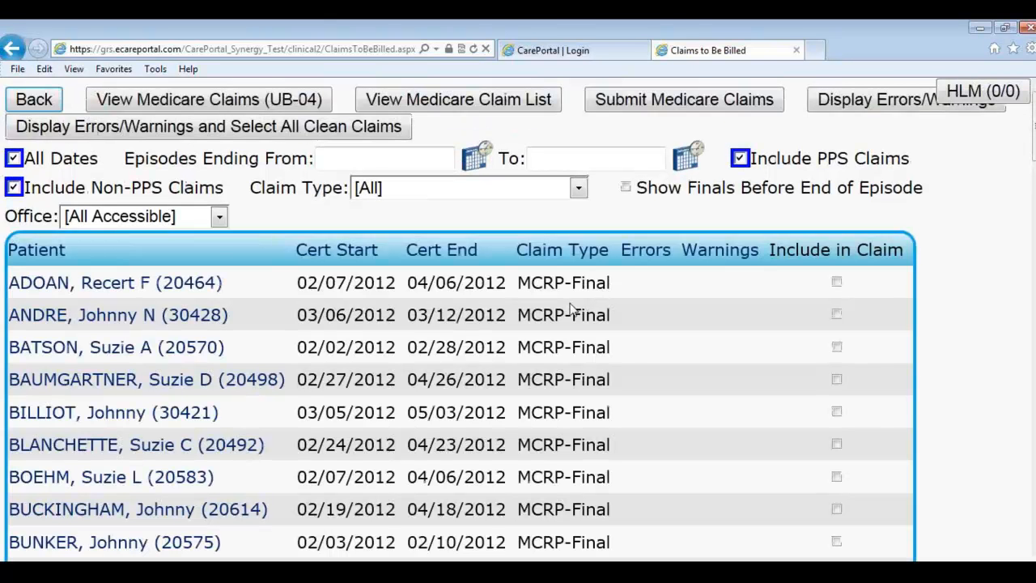
left_click(839, 105)
scroll(340, 360, "down", 3)
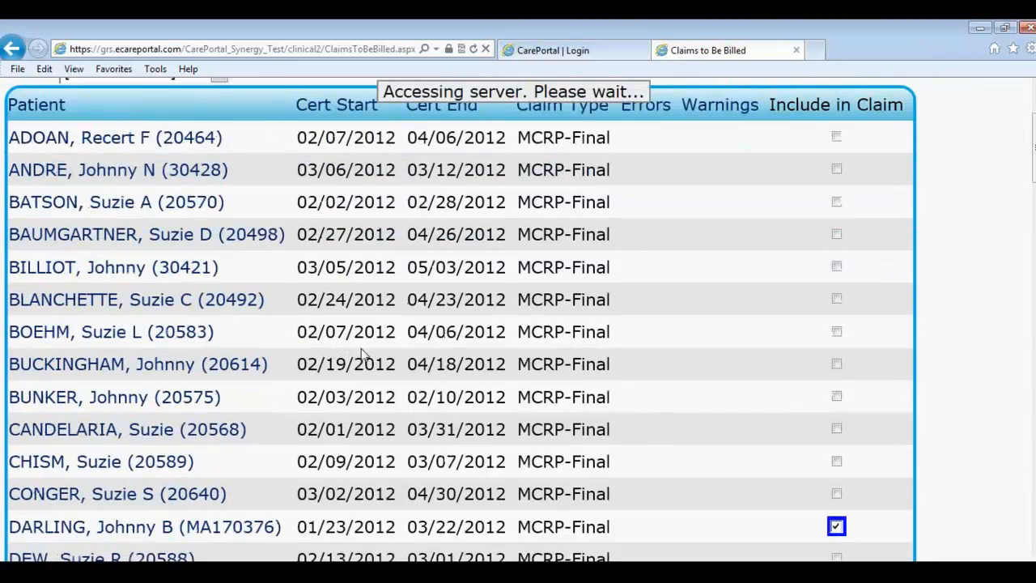
scroll(591, 255, "up", 3)
scroll(570, 324, "down", 15)
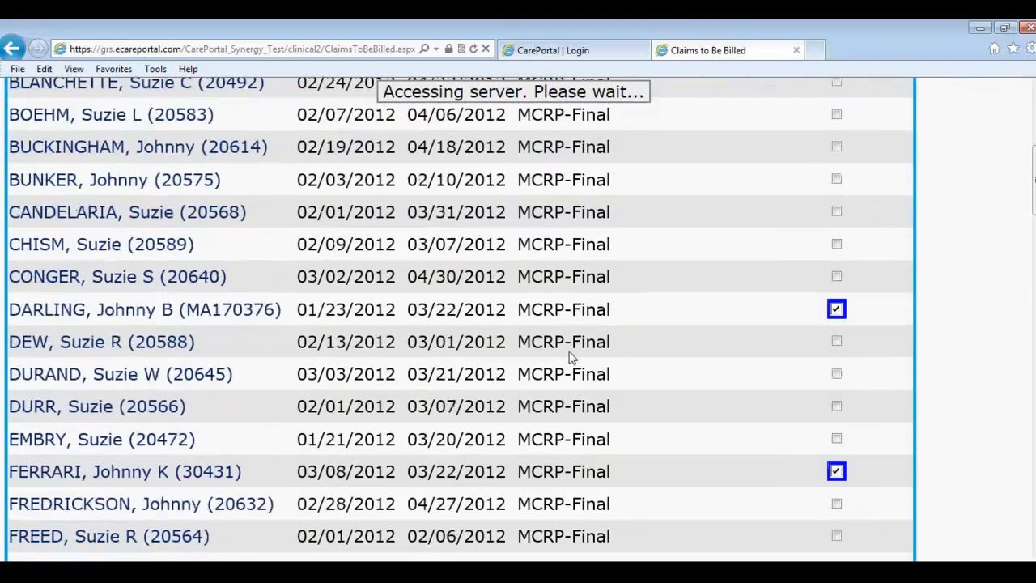
scroll(571, 362, "down", 16)
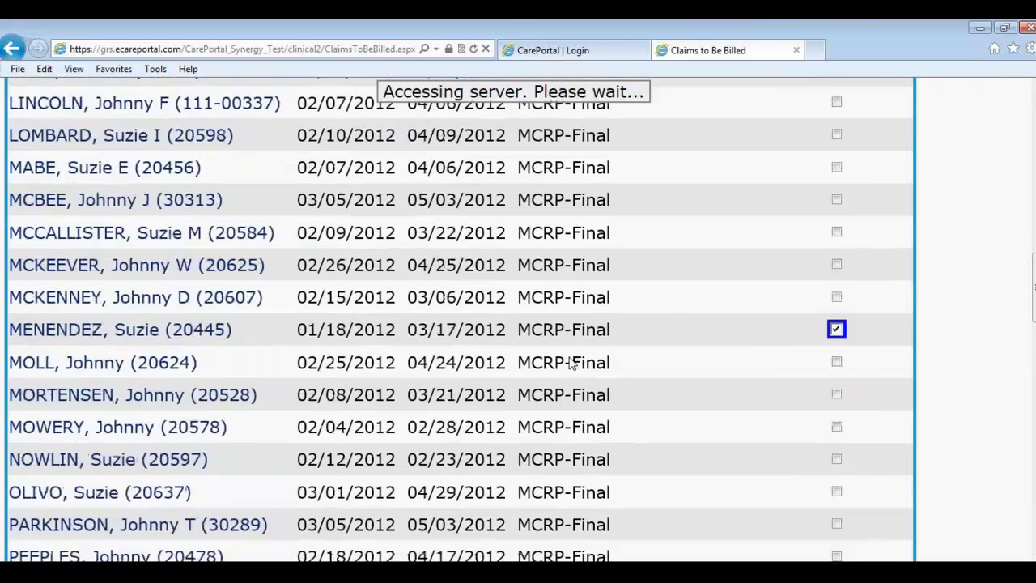
scroll(569, 366, "down", 15)
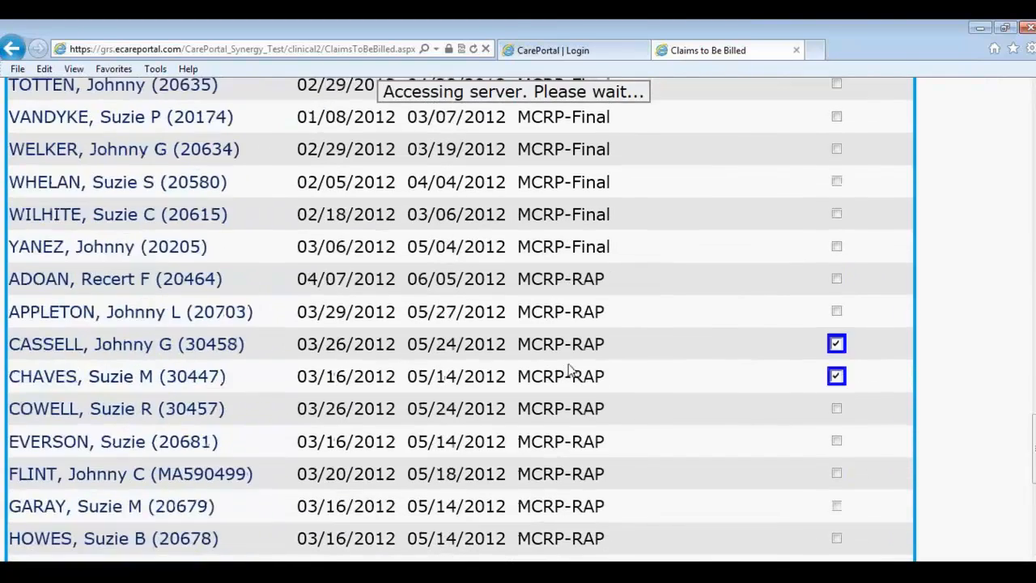
scroll(581, 332, "down", 5)
scroll(578, 339, "down", 3)
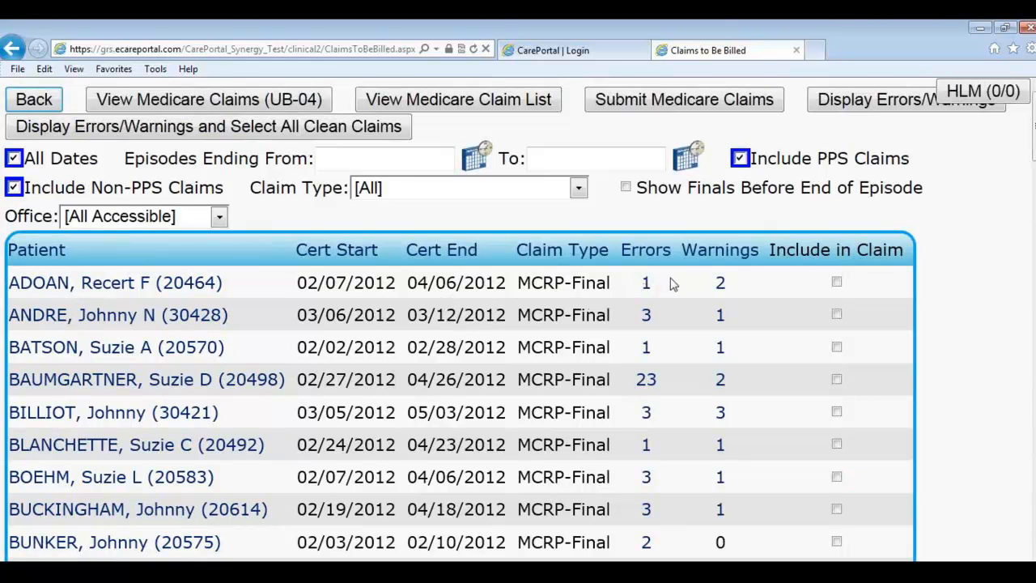
scroll(682, 307, "down", 1)
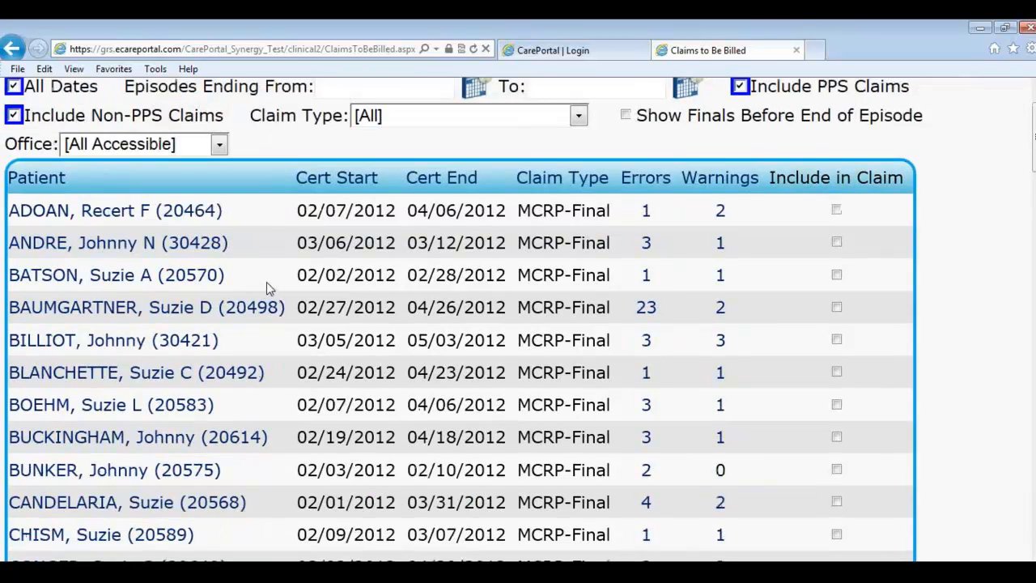
scroll(266, 284, "up", 1)
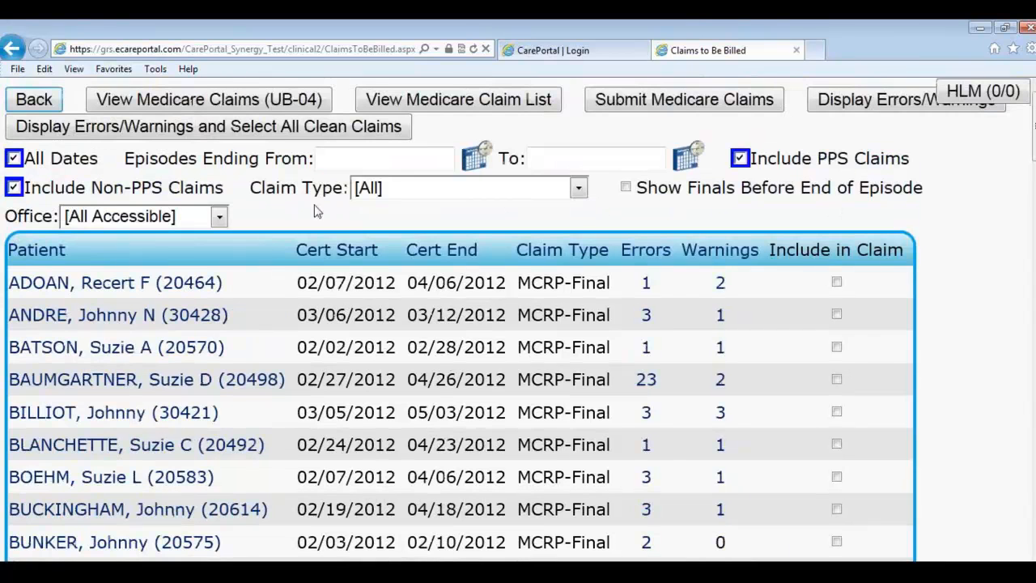
Step: Filter claims to RAP and read one episode's warning and another claim's two errors
left_click(371, 191)
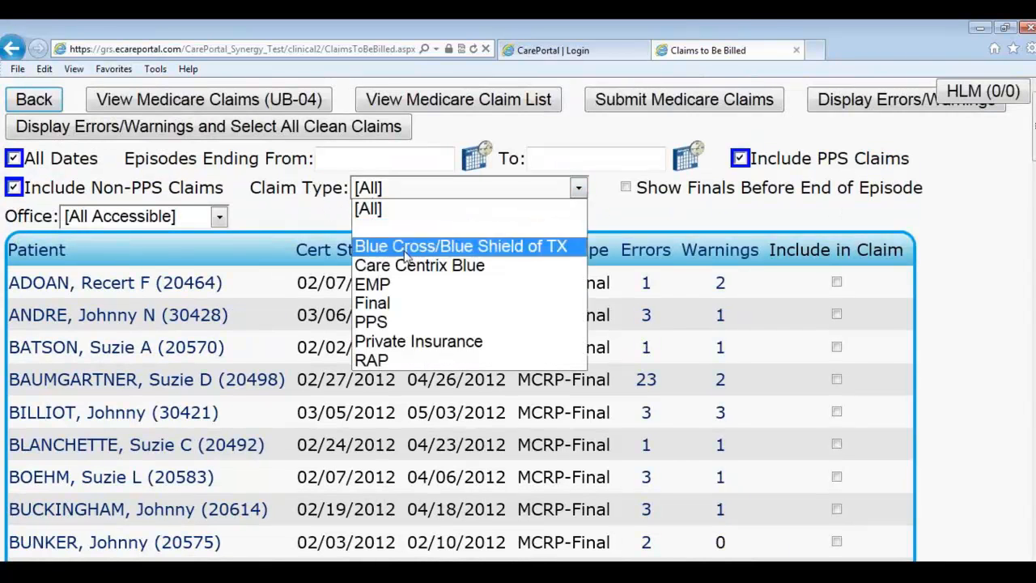
left_click(395, 359)
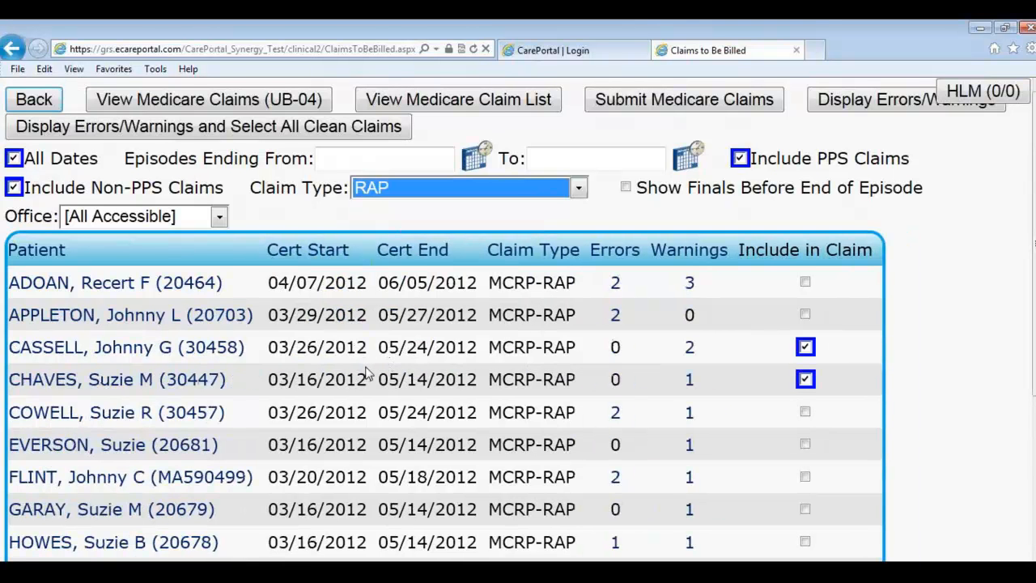
scroll(347, 365, "down", 5)
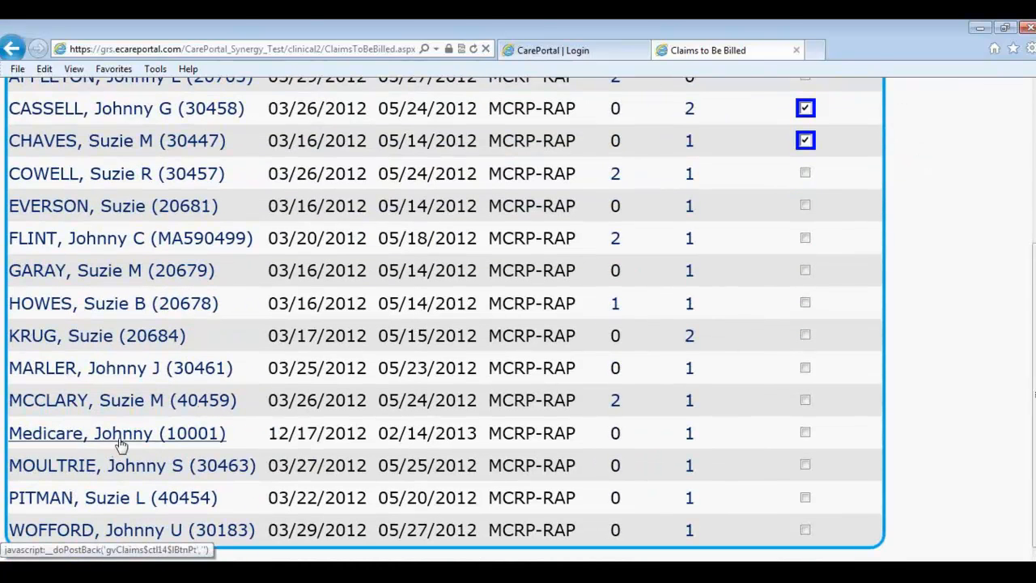
left_click(689, 437)
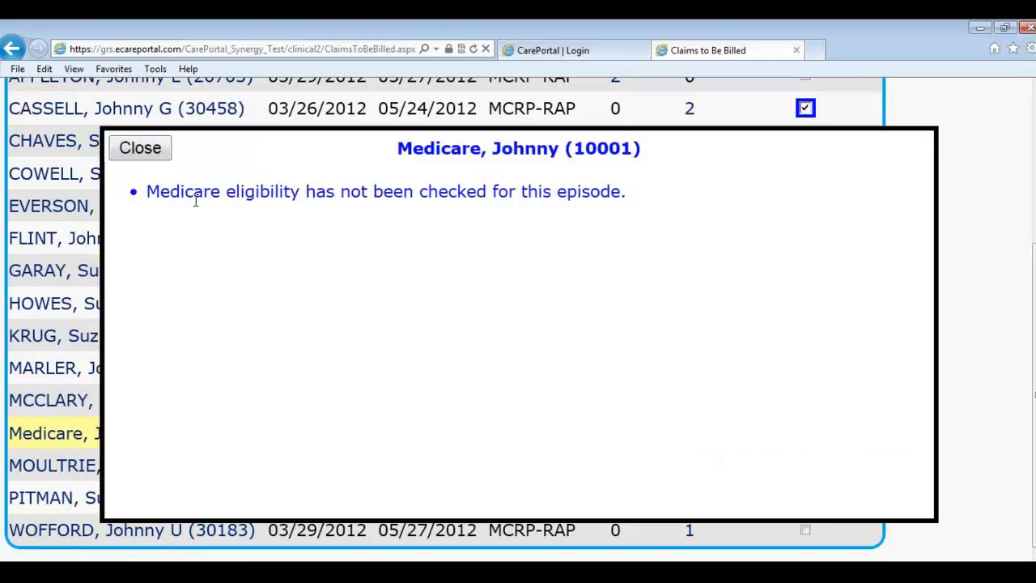
left_click(142, 154)
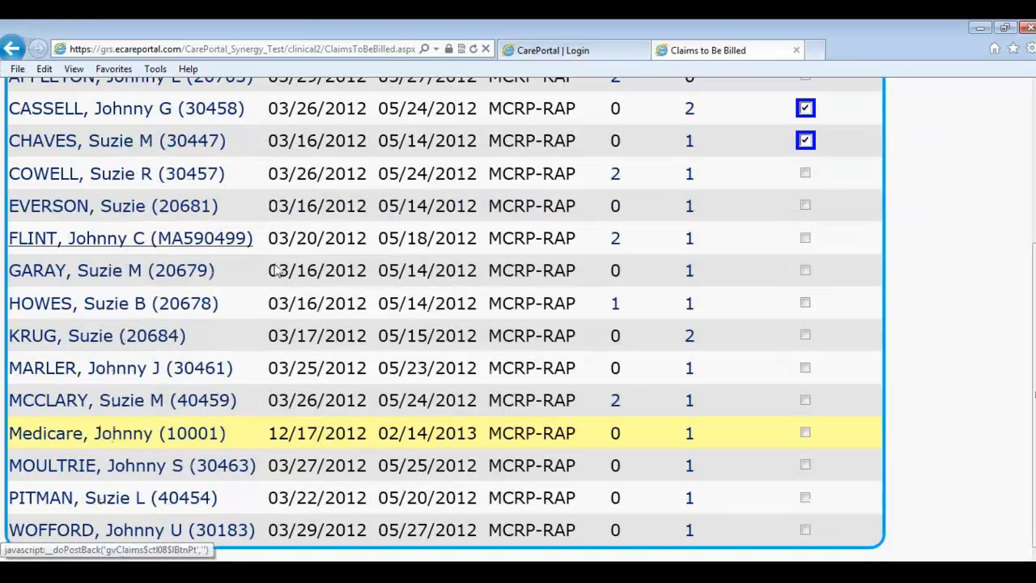
left_click(615, 402)
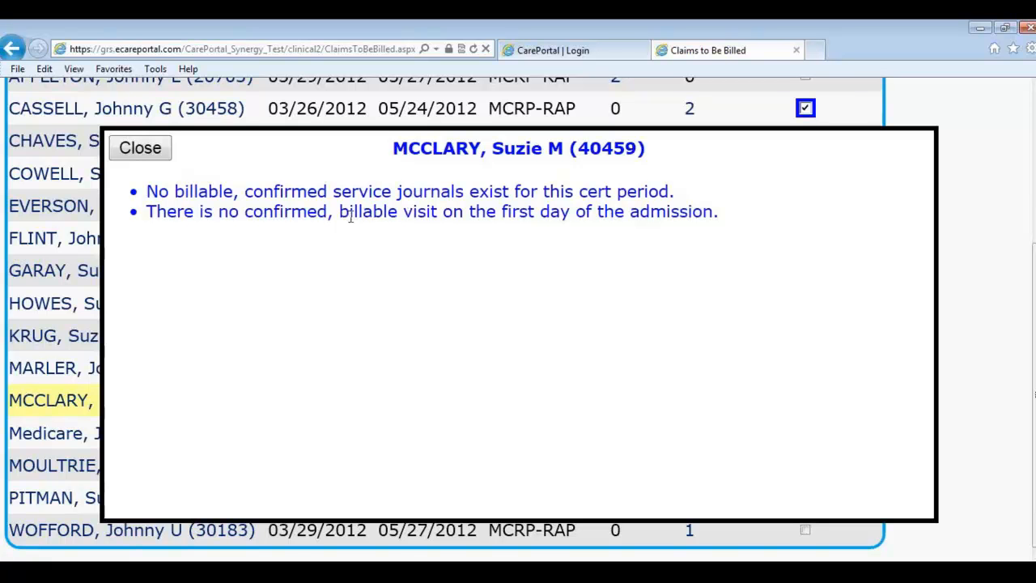
left_click(151, 158)
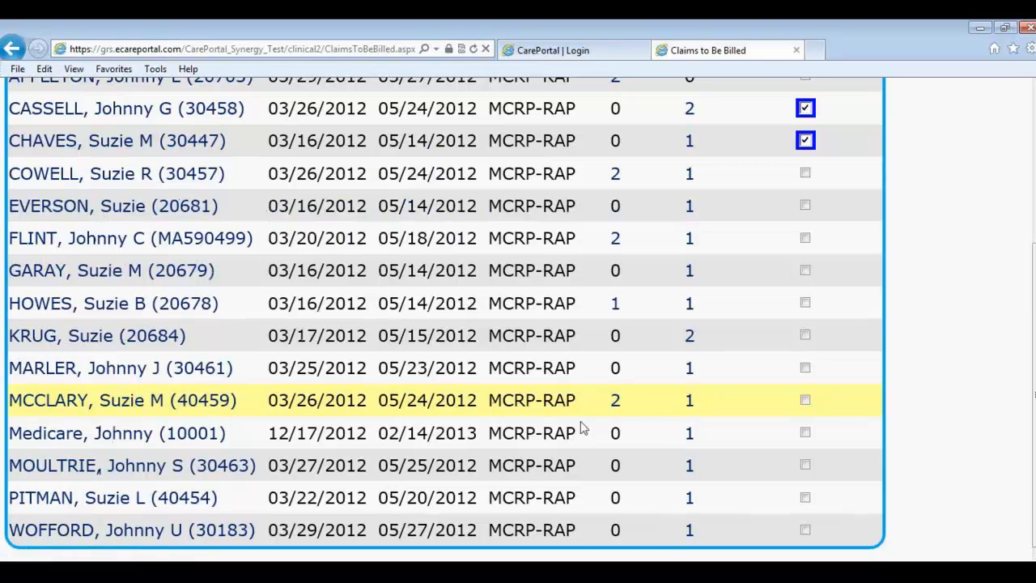
Step: Untick two RAP claims and include the Medicare eligibility-unchecked episode, accepting its warning
mouse_move(615, 411)
scroll(431, 375, "up", 2)
scroll(432, 375, "up", 2)
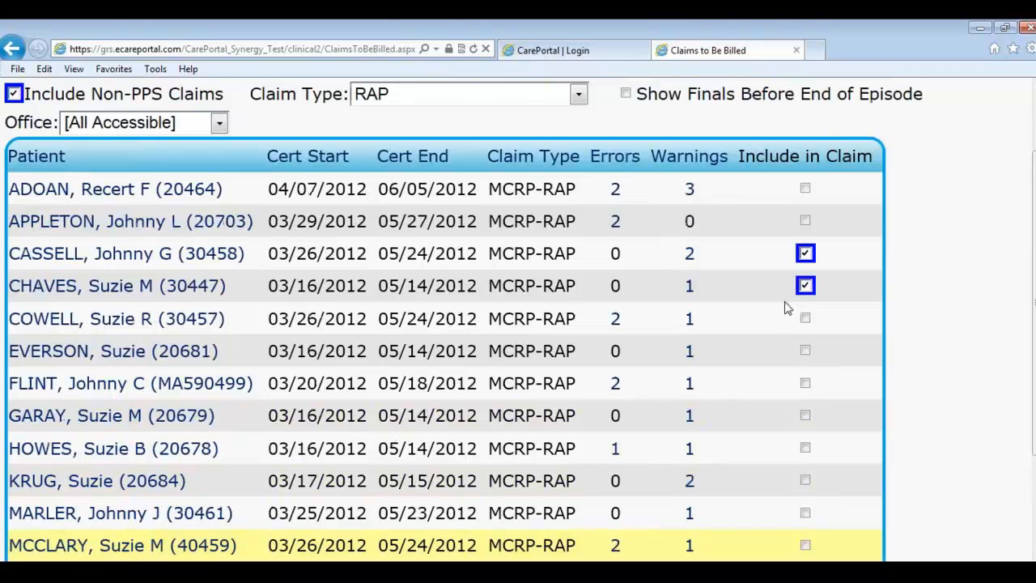
left_click(805, 285)
left_click(804, 253)
scroll(801, 380, "down", 2)
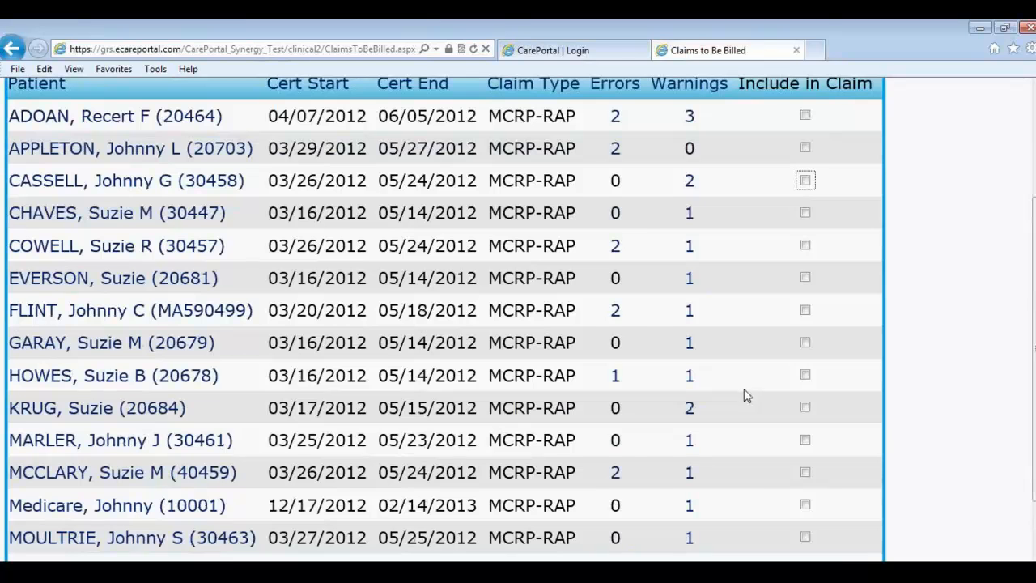
left_click(813, 512)
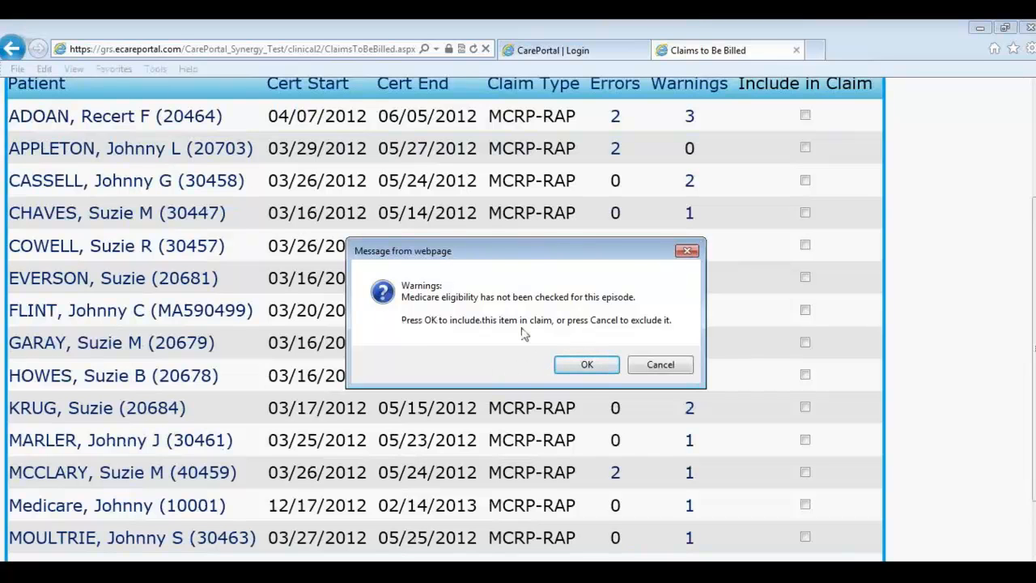
left_click(583, 369)
scroll(589, 375, "up", 3)
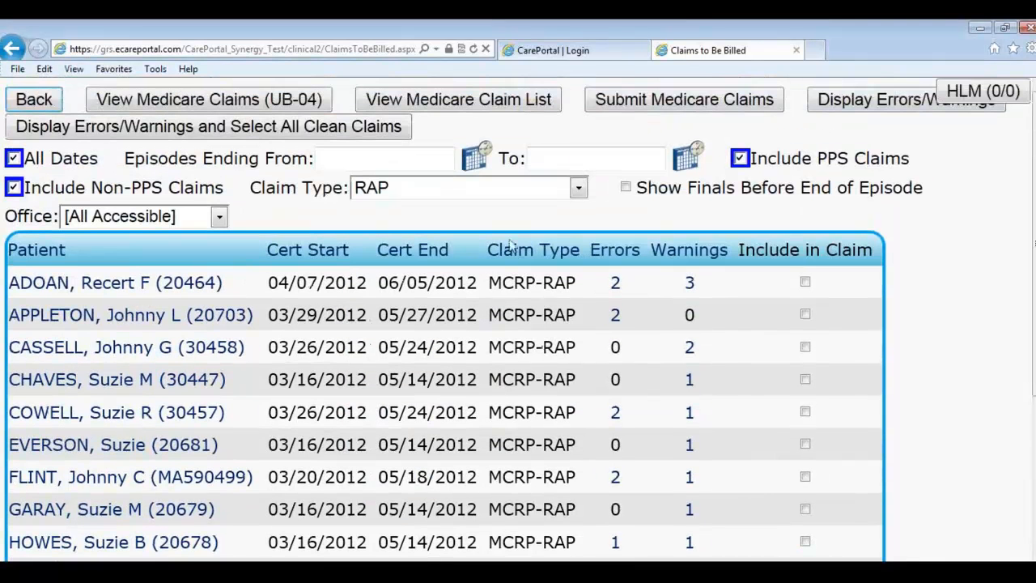
Step: Show all claim types and exclude three Final and two RAP claims from billing
left_click(490, 193)
left_click(482, 212)
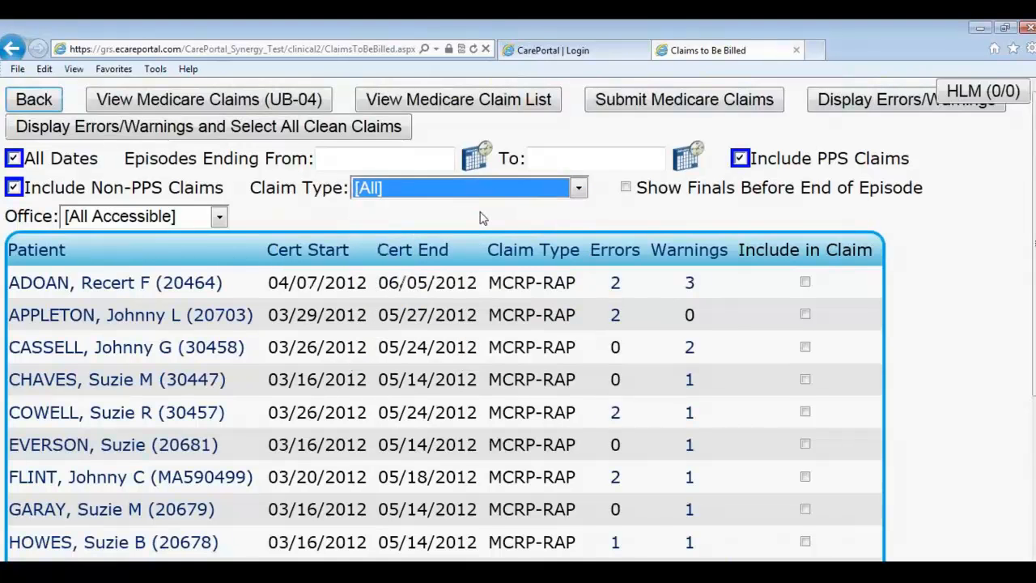
scroll(615, 332, "down", 3)
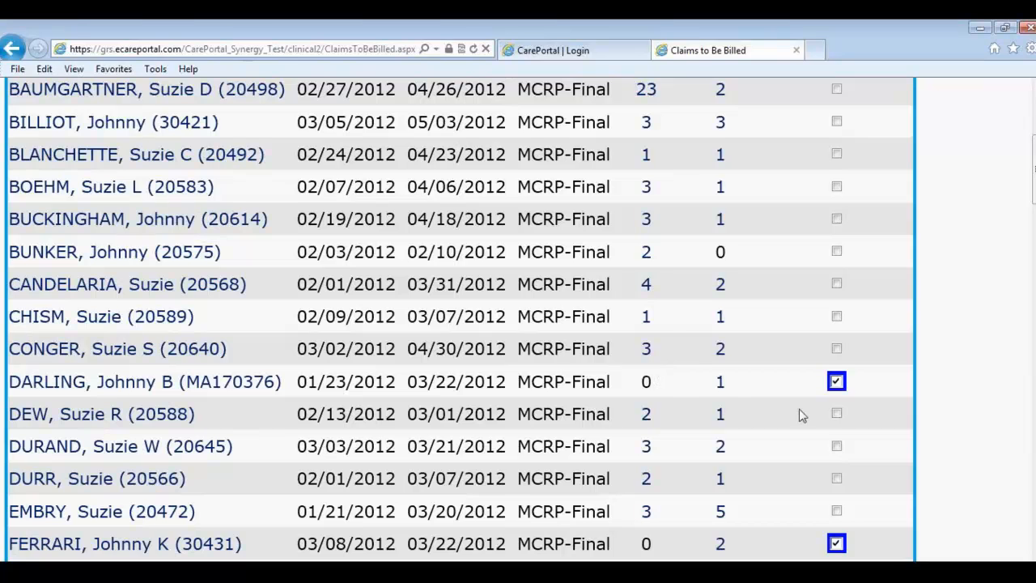
left_click(835, 382)
scroll(823, 467, "down", 1)
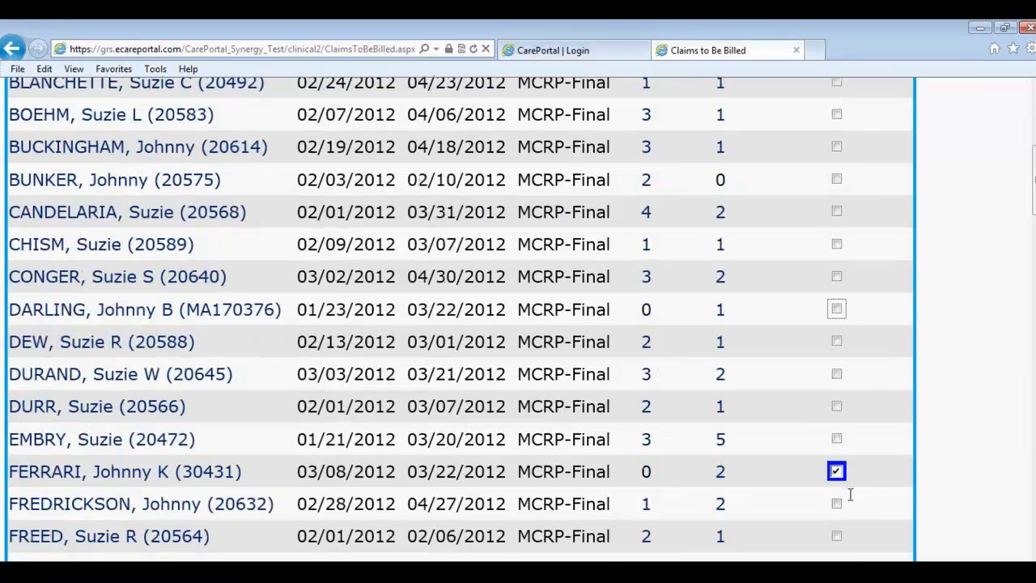
left_click(837, 474)
scroll(833, 446, "down", 6)
scroll(827, 441, "down", 1)
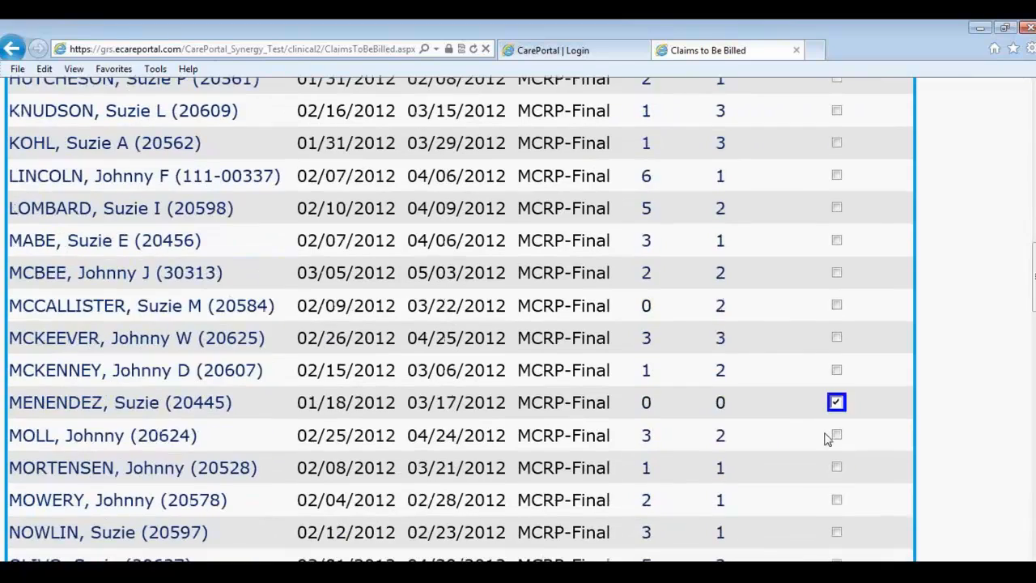
left_click(836, 402)
scroll(834, 423, "down", 4)
scroll(835, 425, "up", 3)
scroll(832, 421, "down", 11)
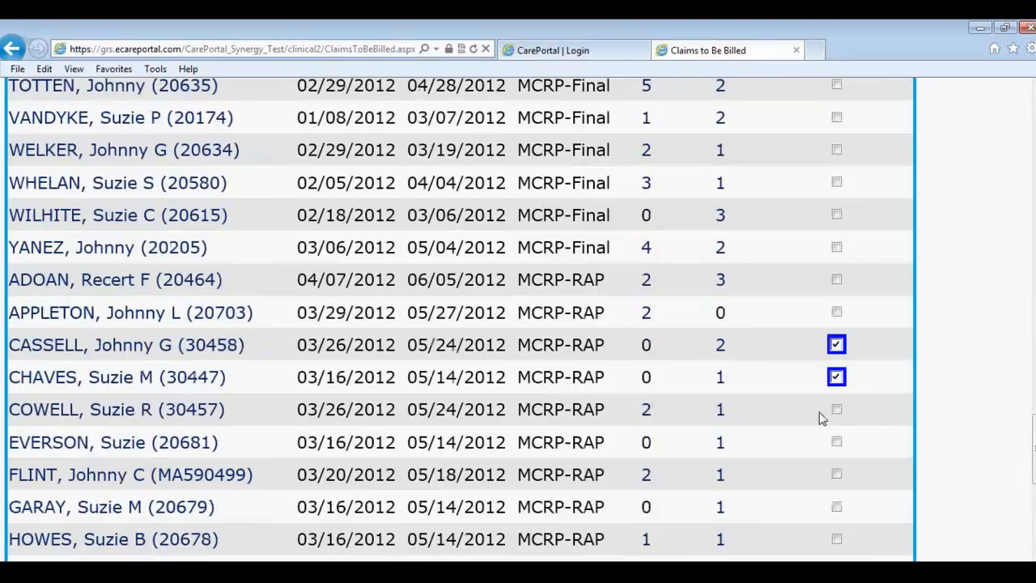
left_click(836, 346)
left_click(838, 379)
scroll(834, 395, "down", 1)
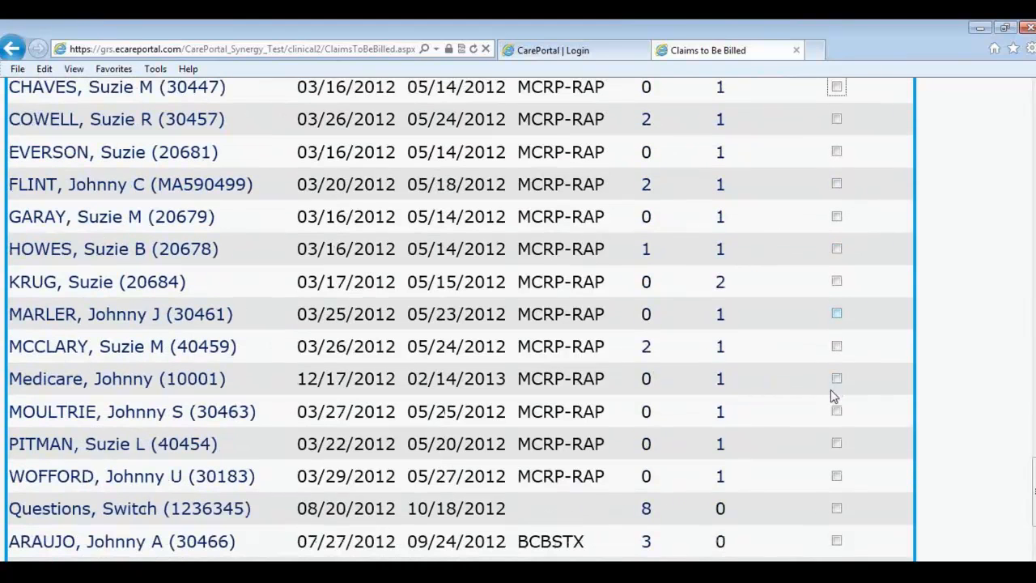
scroll(831, 390, "down", 2)
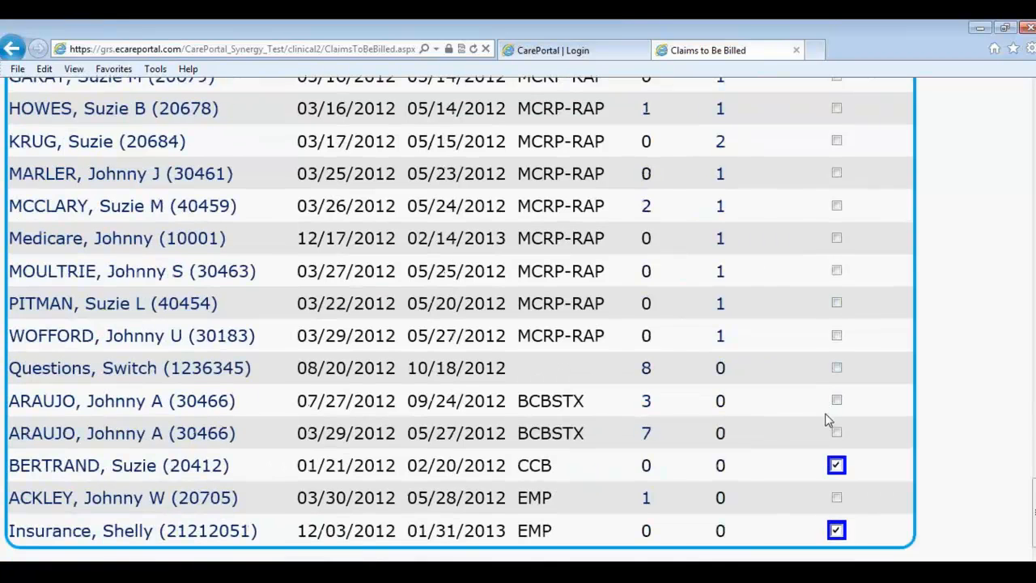
Step: Clear the EMP and CCB claims and include the 12/17/2012 MCRP-RAP claim, accepting the warning
left_click(836, 530)
left_click(835, 465)
scroll(743, 437, "up", 1)
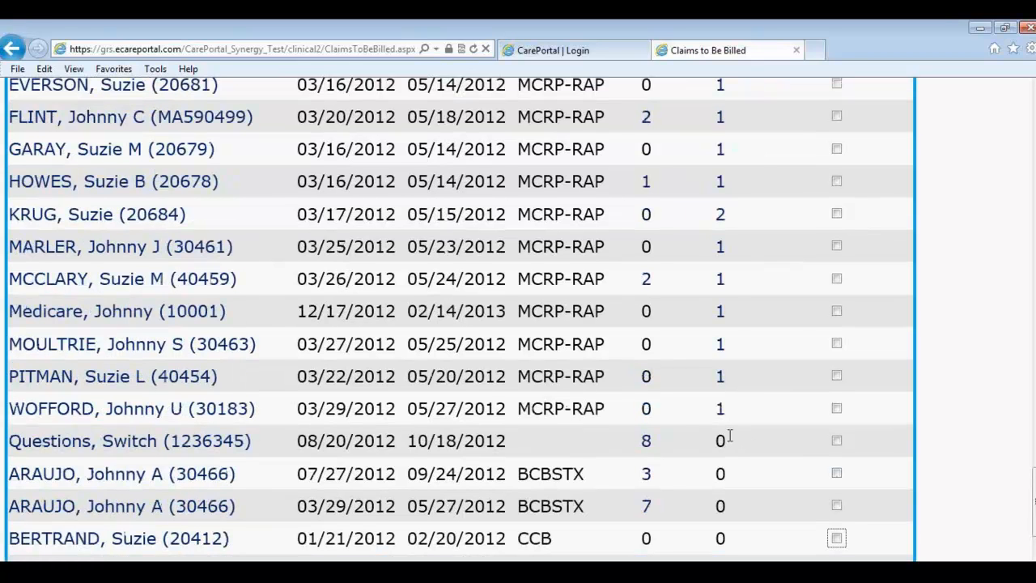
left_click(836, 313)
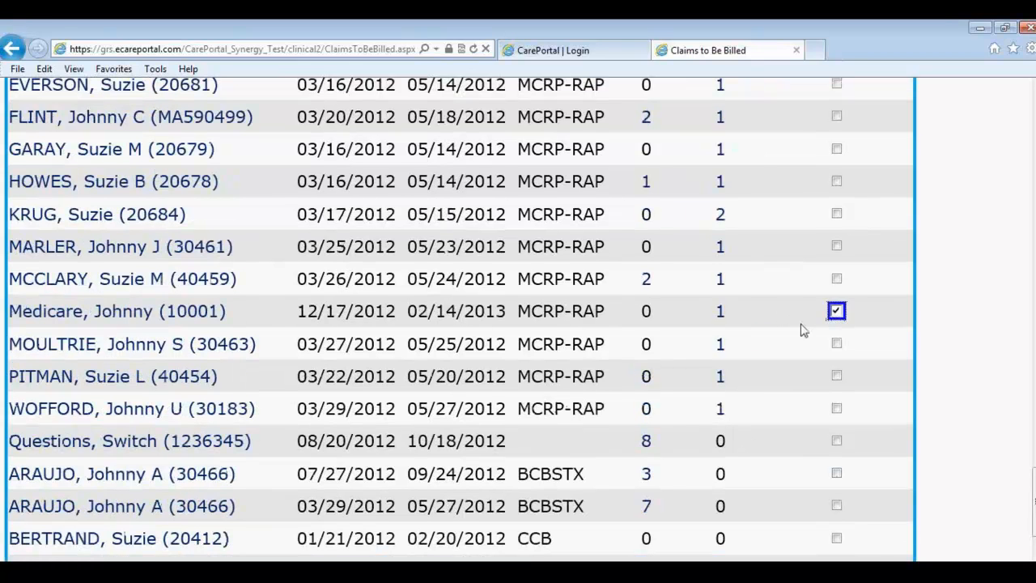
left_click(608, 364)
scroll(733, 348, "up", 10)
scroll(730, 358, "up", 5)
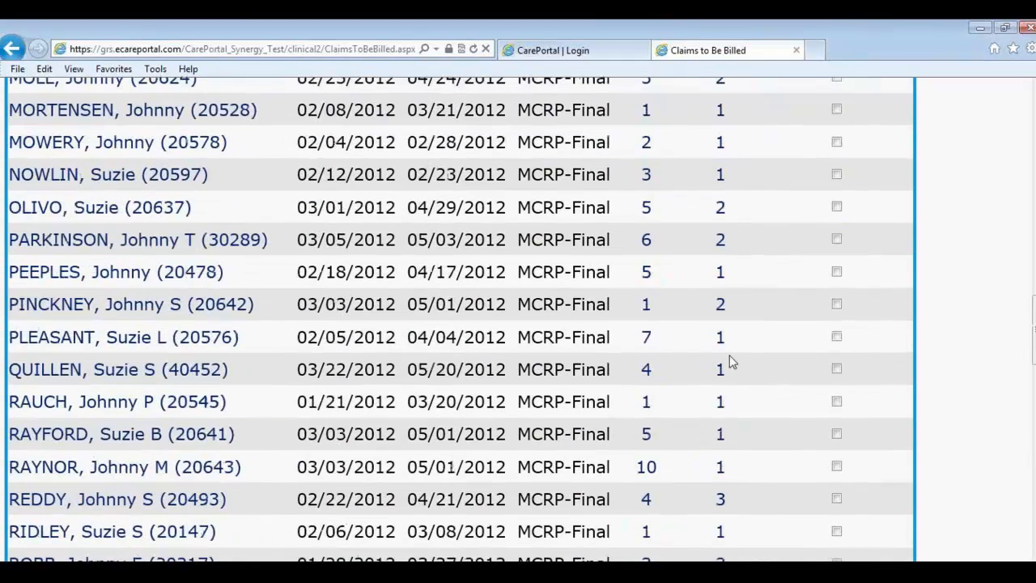
scroll(730, 367, "up", 10)
scroll(733, 380, "up", 6)
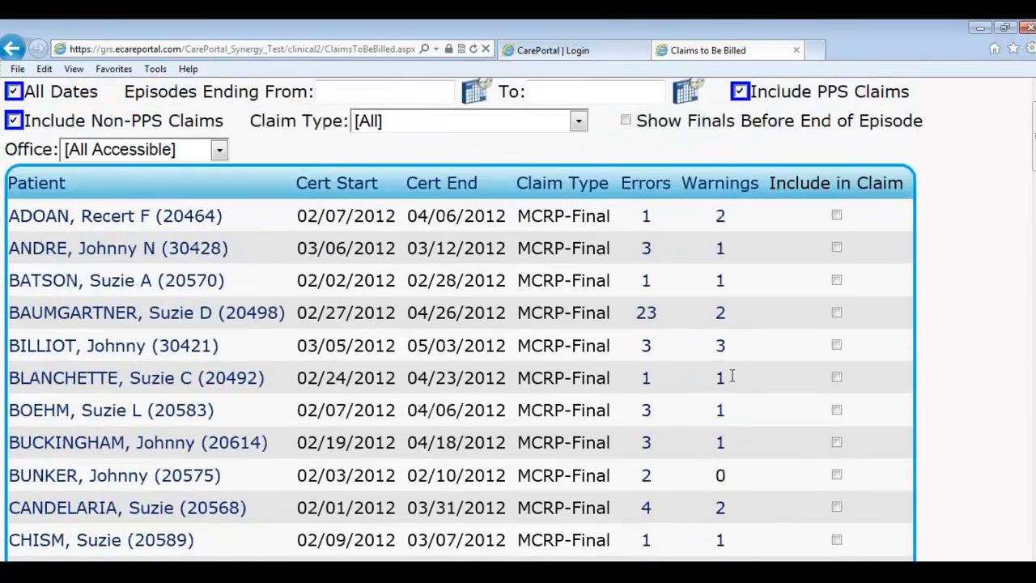
scroll(700, 314, "up", 2)
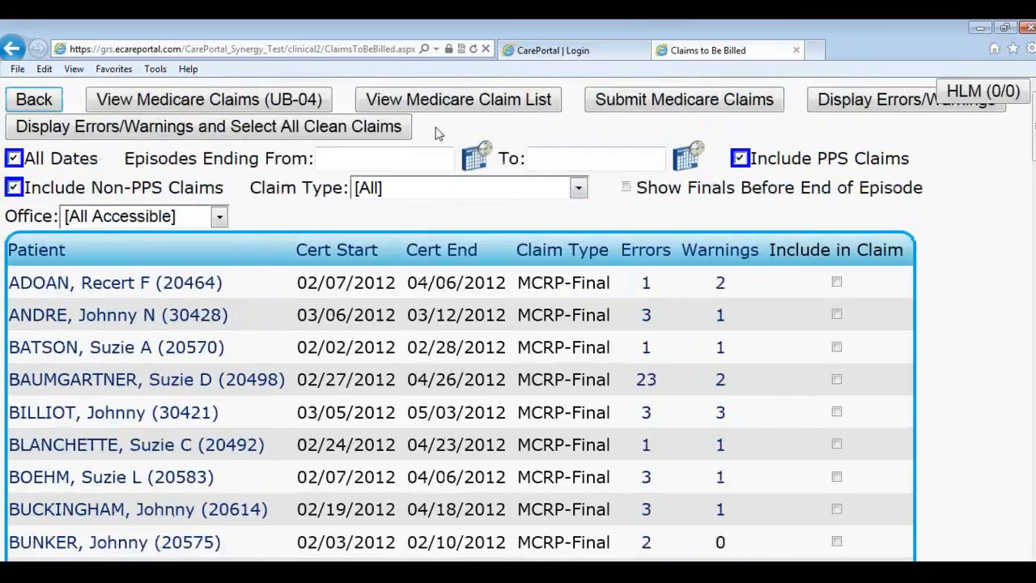
left_click(312, 104)
left_click_drag(403, 36, 1035, 130)
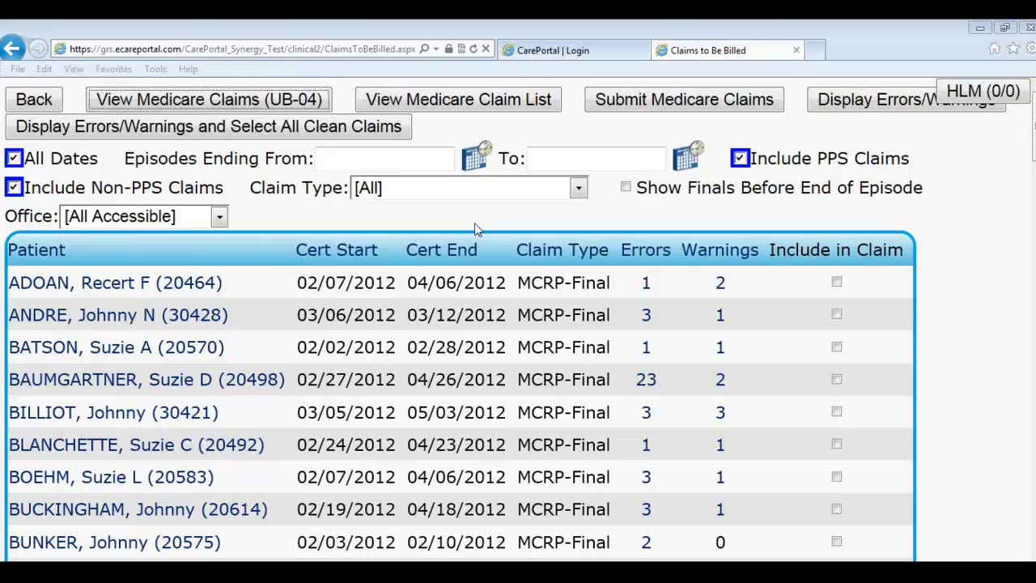
Step: Go back to the Billing menu and open the Claim Batch Log
left_click(44, 109)
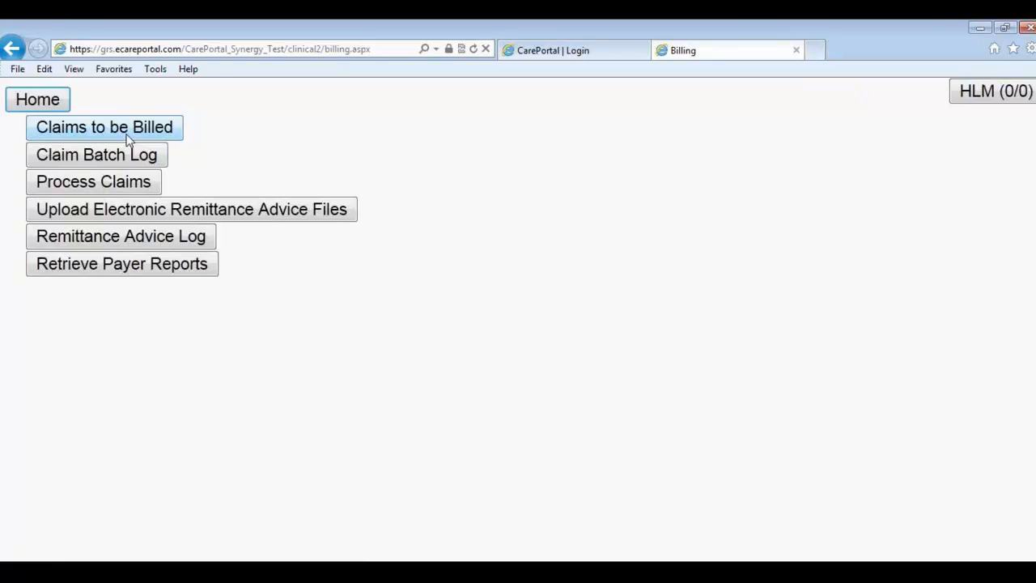
left_click(85, 160)
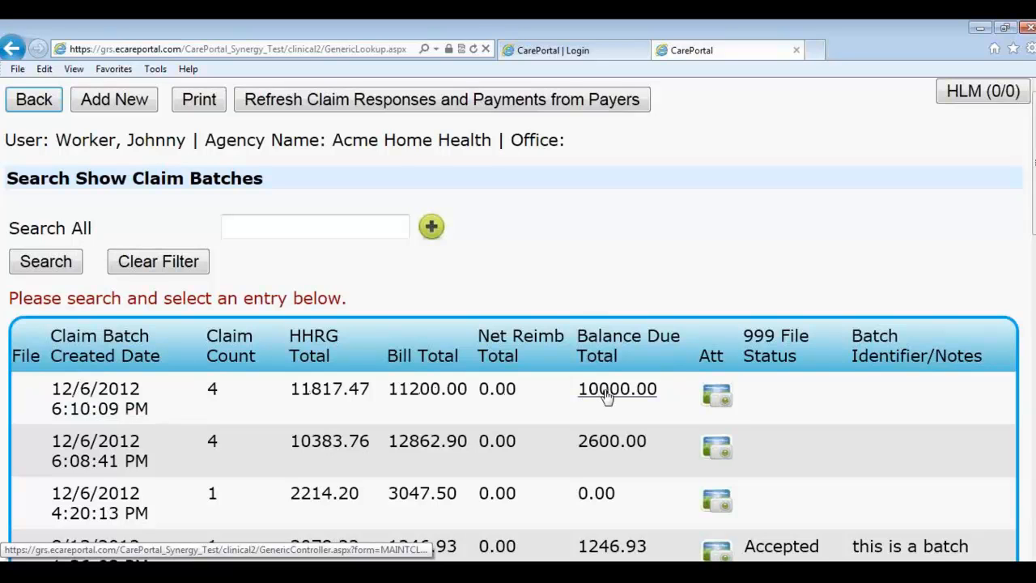
left_click(728, 407)
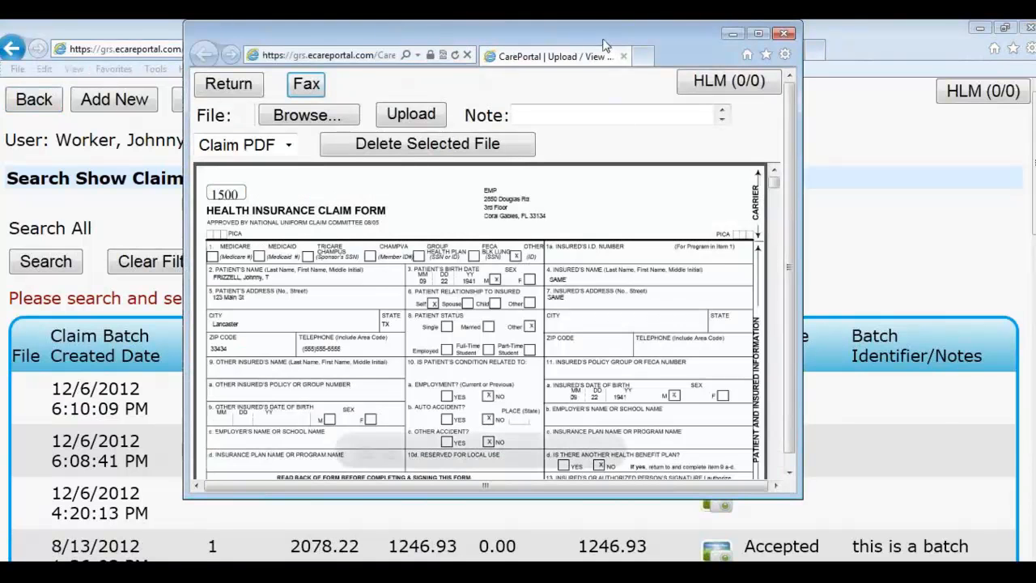
double_click(608, 47)
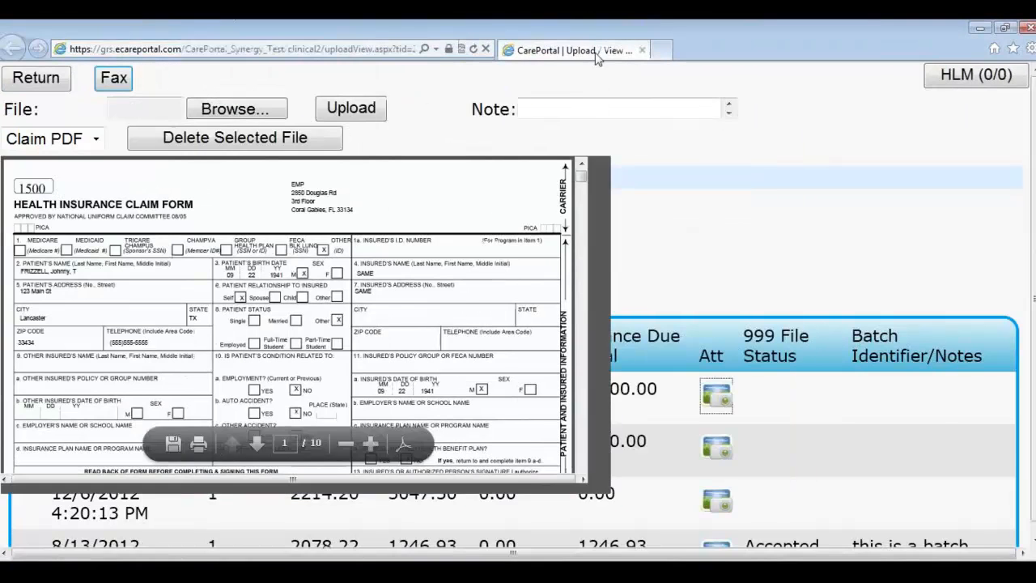
scroll(491, 275, "down", 3)
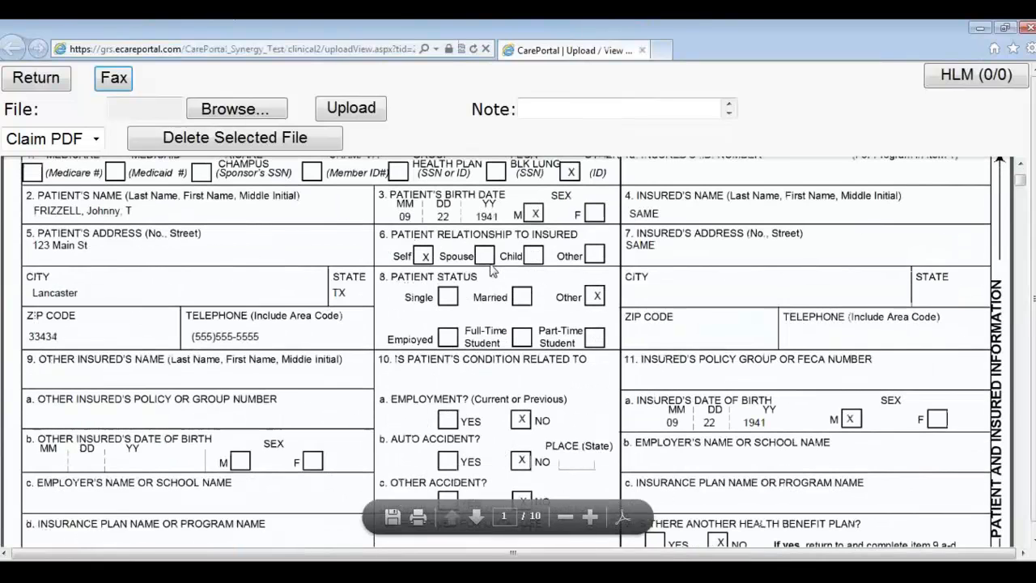
scroll(491, 267, "up", 2)
scroll(494, 258, "up", 1)
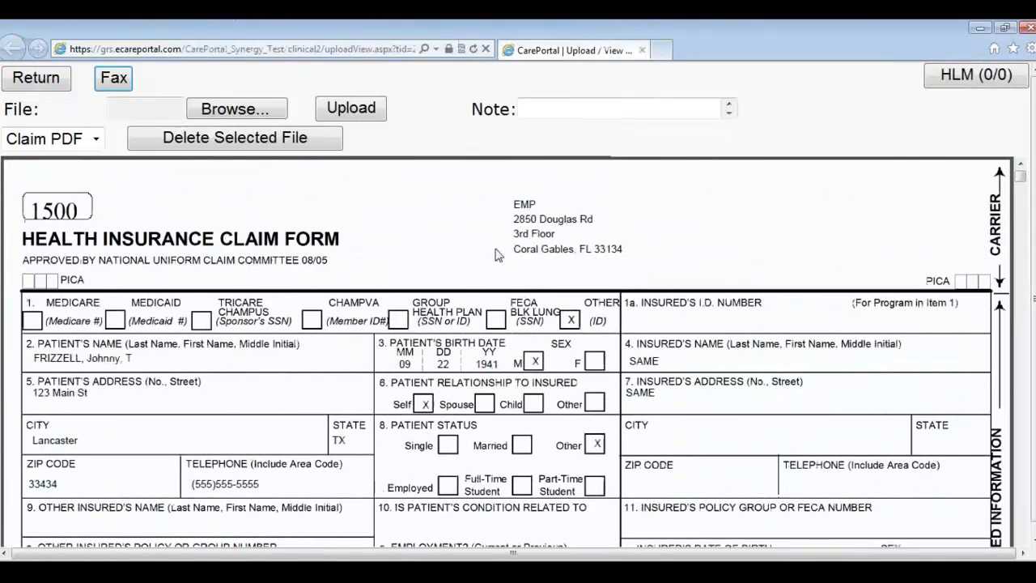
left_click(1028, 27)
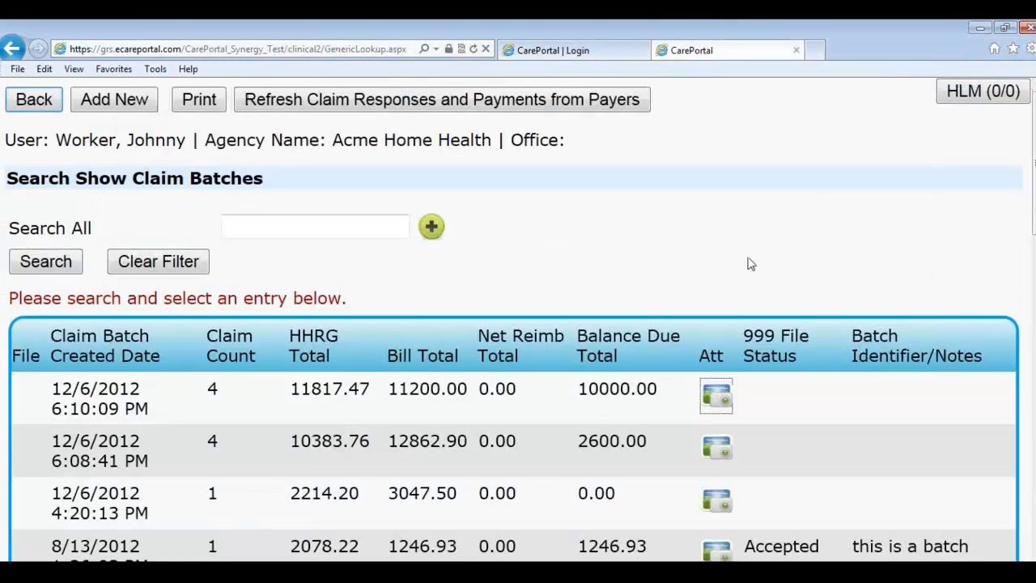
Step: Open the 12/6/2012 6:10 PM batch and review its EMP claims' bill amounts and payments
left_click(107, 398)
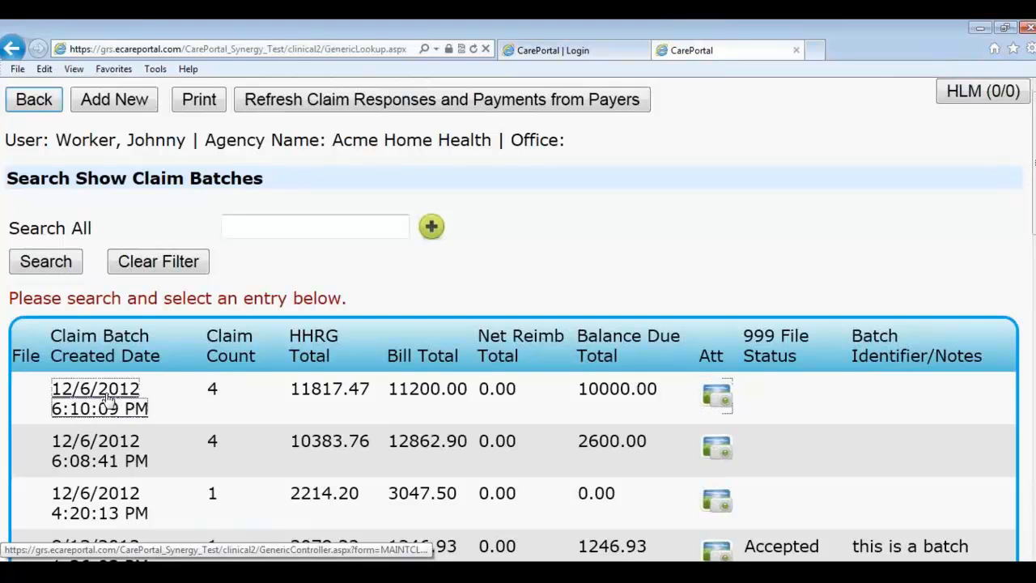
scroll(242, 389, "down", 1)
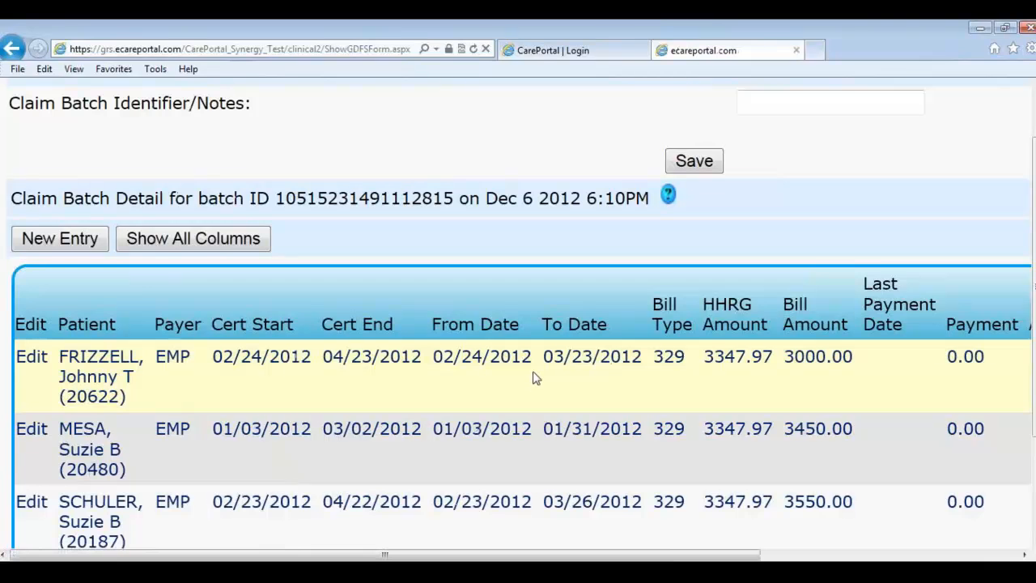
scroll(534, 375, "down", 1)
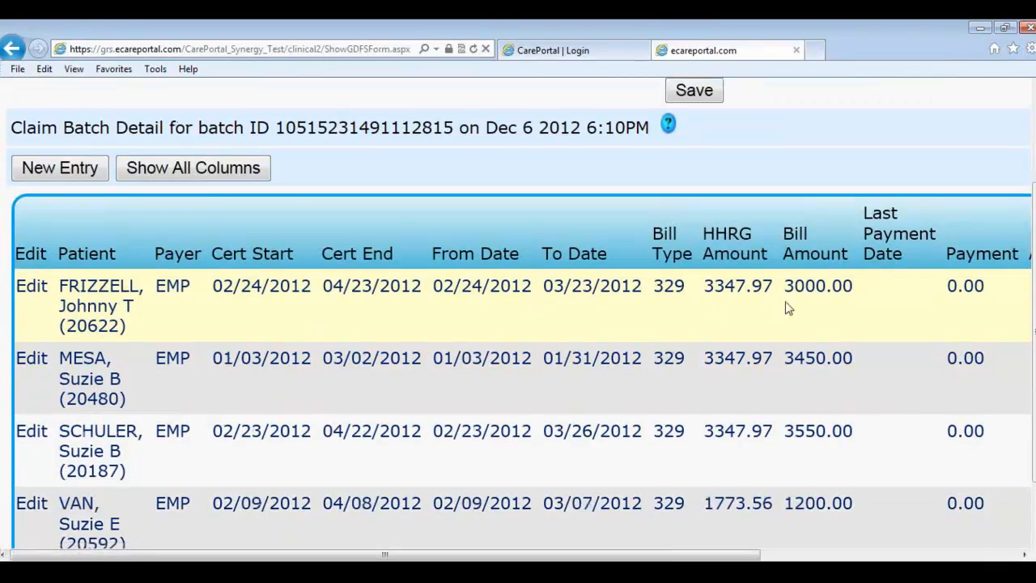
scroll(753, 541, "right", 3)
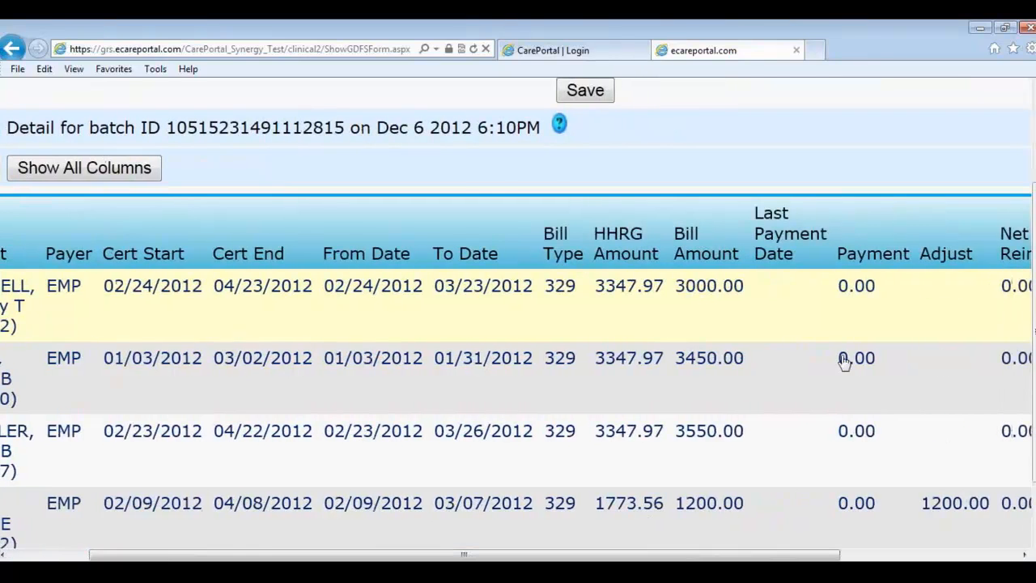
scroll(830, 361, "up", 2)
left_click_drag(464, 555, 385, 555)
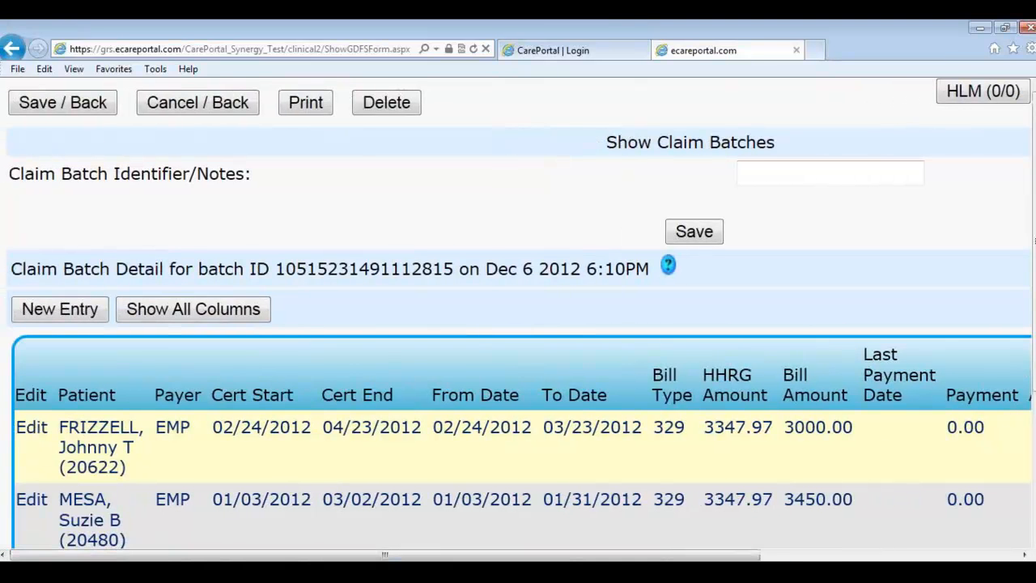
Step: Leave the batch details, refresh claim responses and payments from payers, and return to Billing
left_click(237, 114)
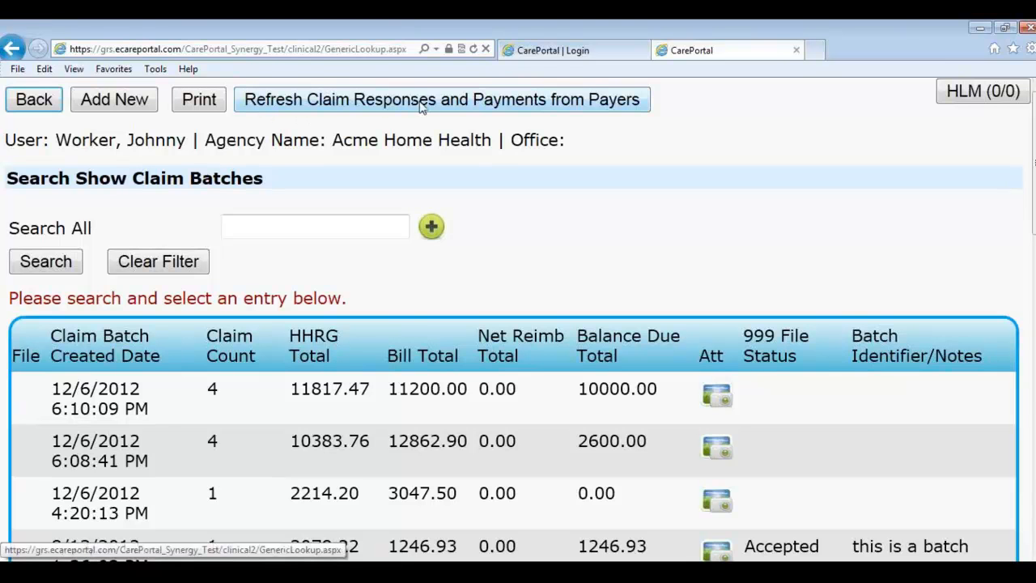
left_click(451, 110)
left_click(44, 107)
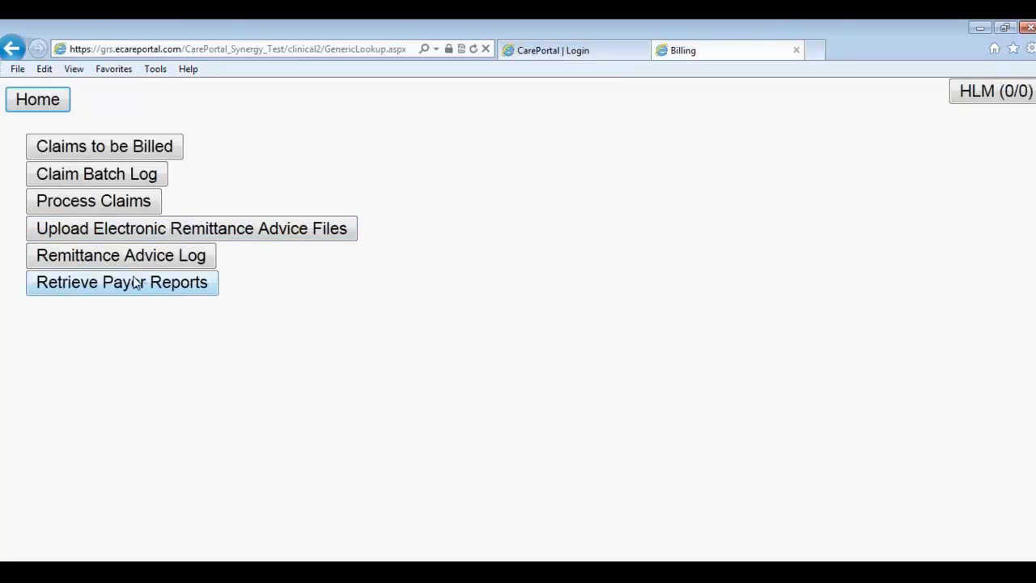
left_click(103, 262)
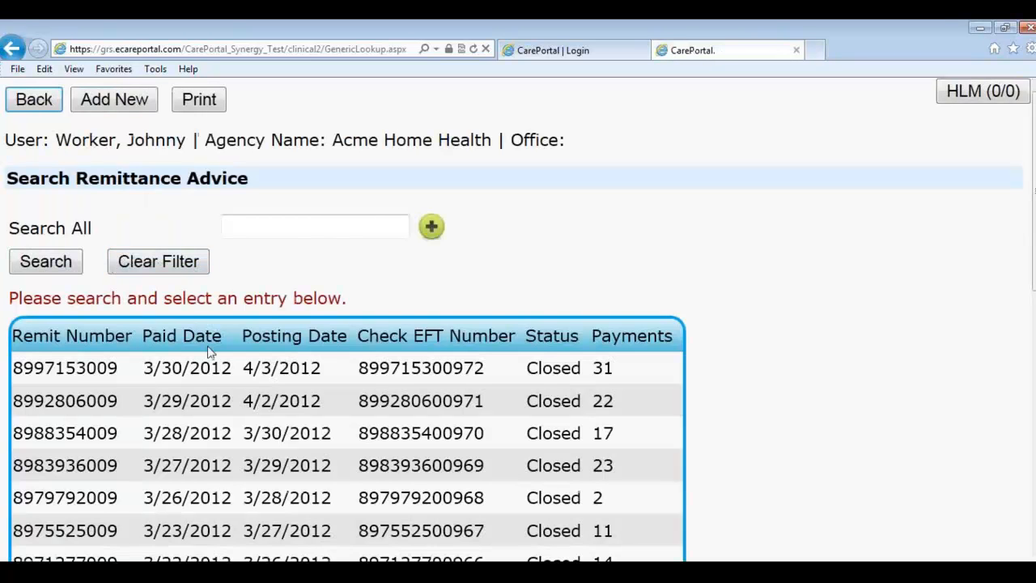
left_click(65, 370)
scroll(178, 416, "down", 5)
scroll(600, 318, "down", 1)
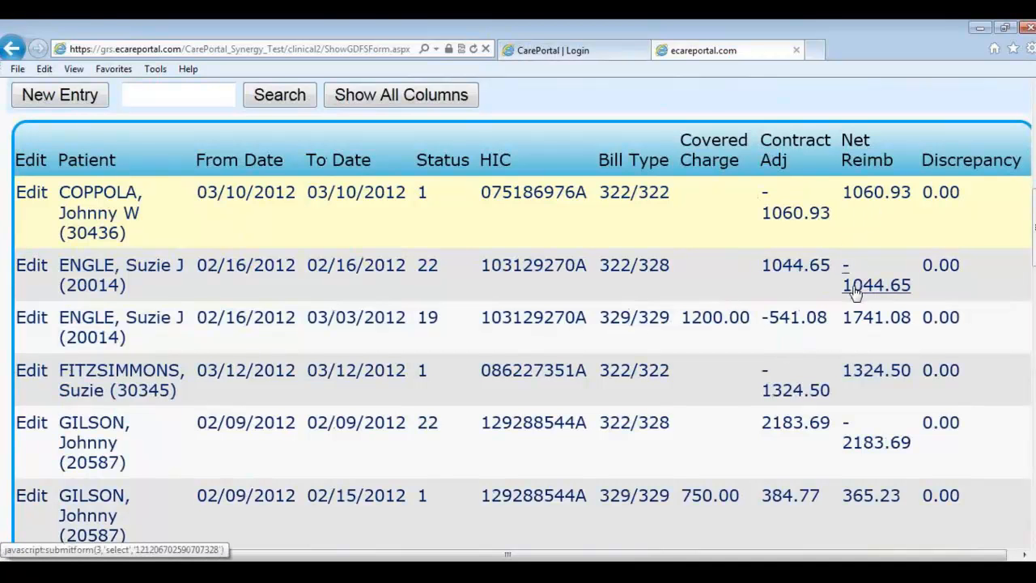
scroll(491, 260, "up", 5)
scroll(154, 195, "up", 2)
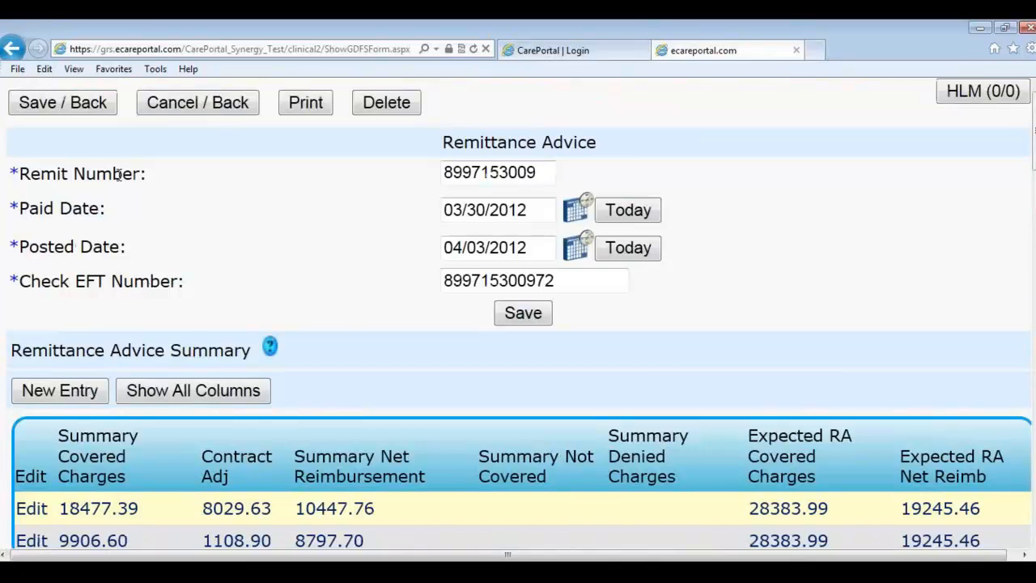
left_click(203, 101)
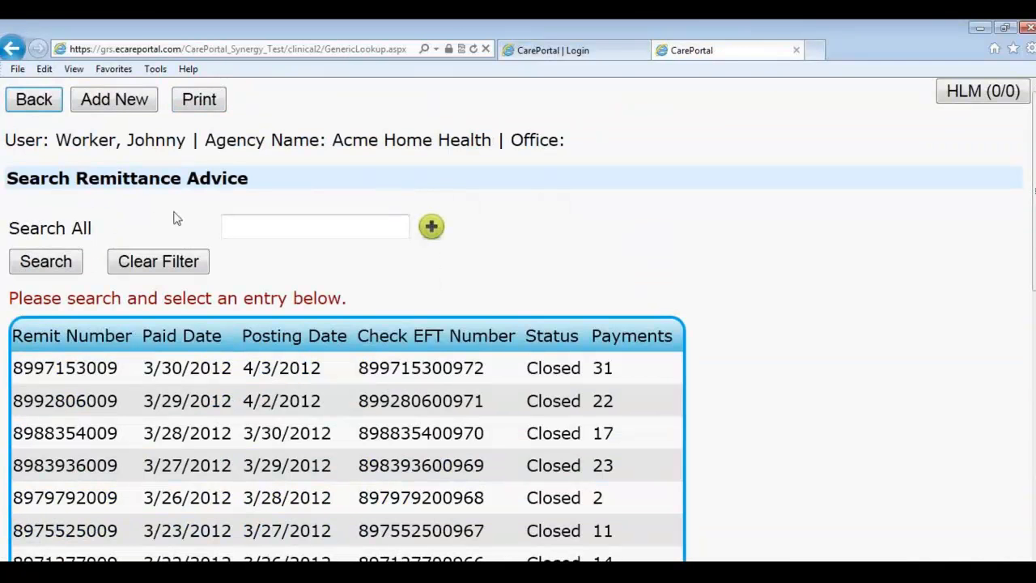
left_click(34, 99)
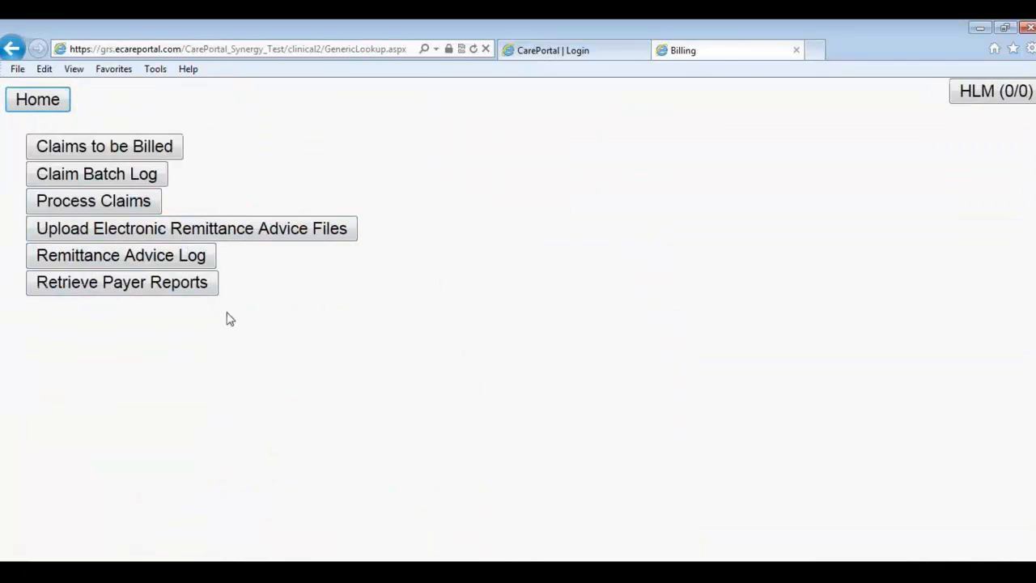
Step: Open the payer reports list, then go back to the Billing menu
left_click(166, 296)
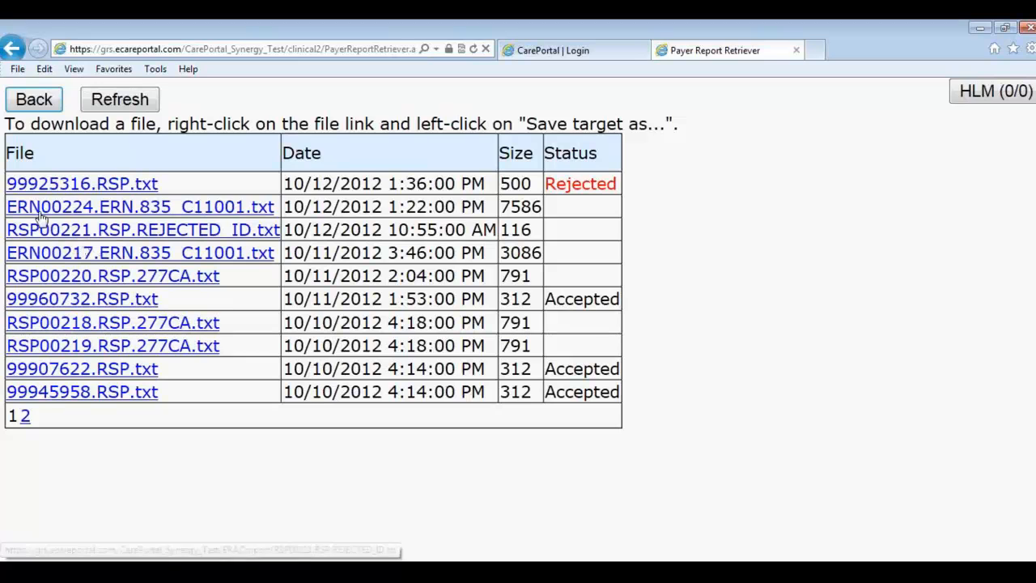
left_click(32, 100)
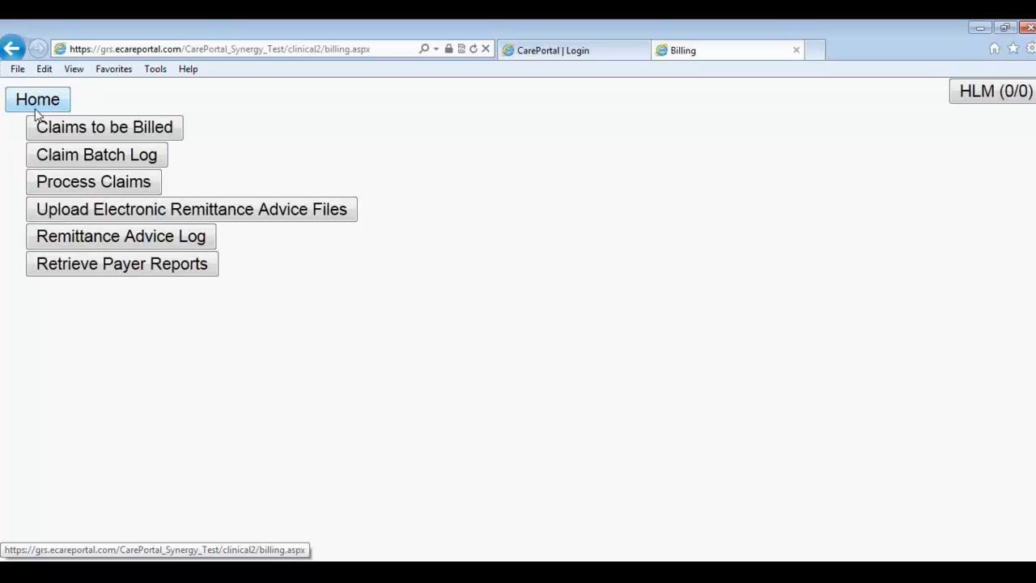
Step: Go to the CarePortal home page, review the agenda's Billing item in Google Docs, and return
left_click(36, 109)
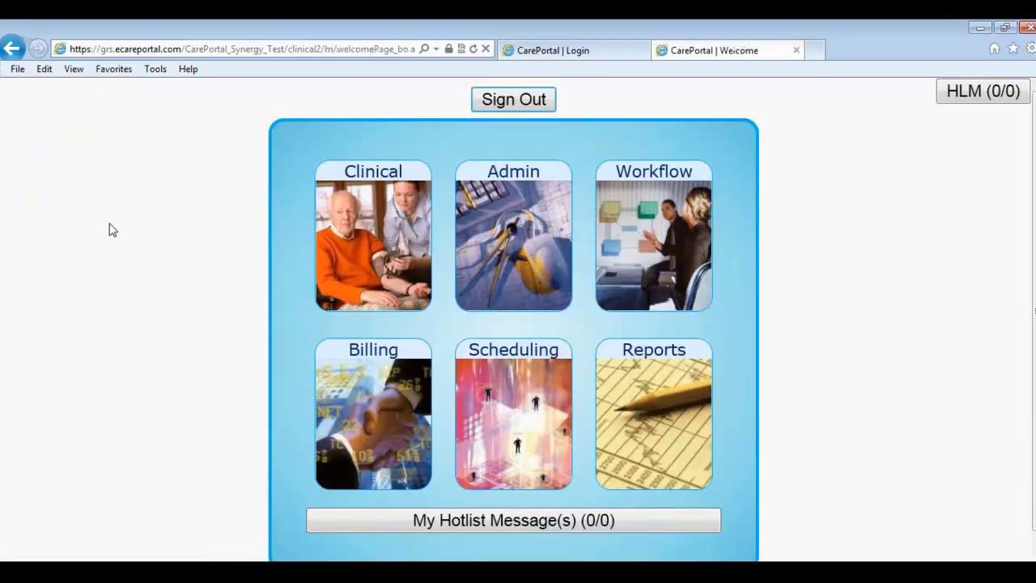
key("alt+Tab")
key("alt+Tab")
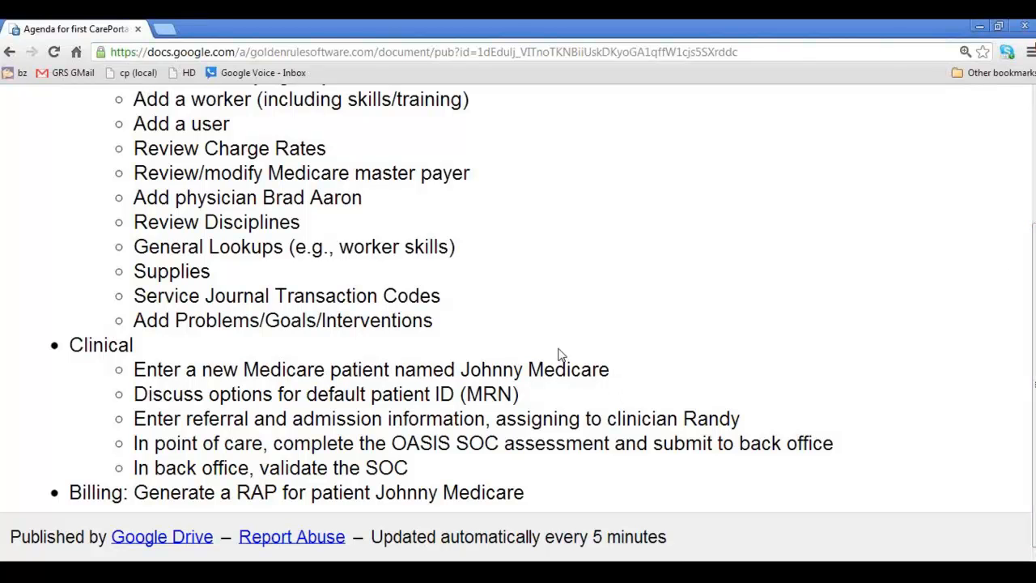
key("alt+Tab")
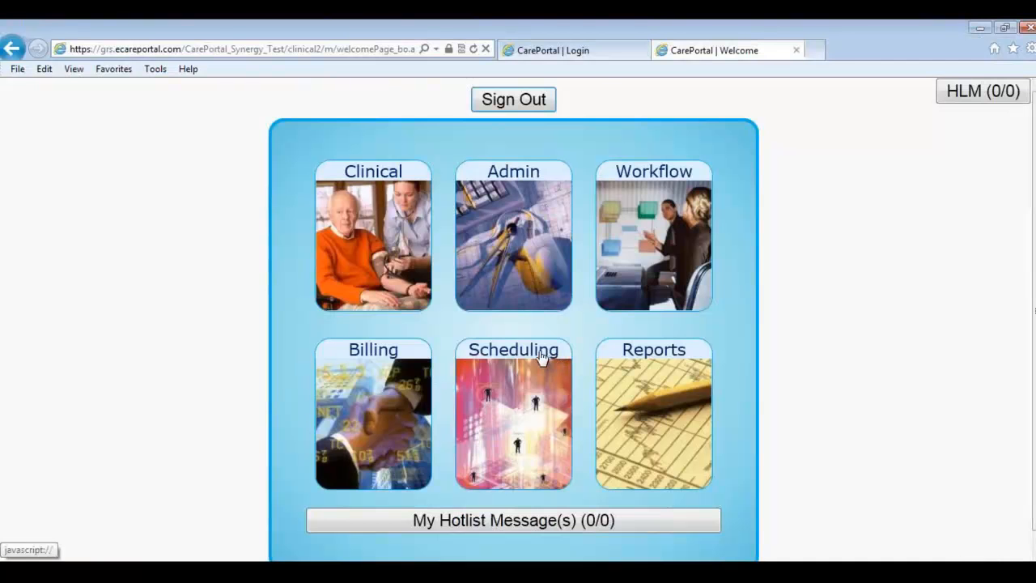
Step: Open Billing's Claims to be Billed with All Dates ticked, and bring the UB-04 claim window into view
left_click(362, 429)
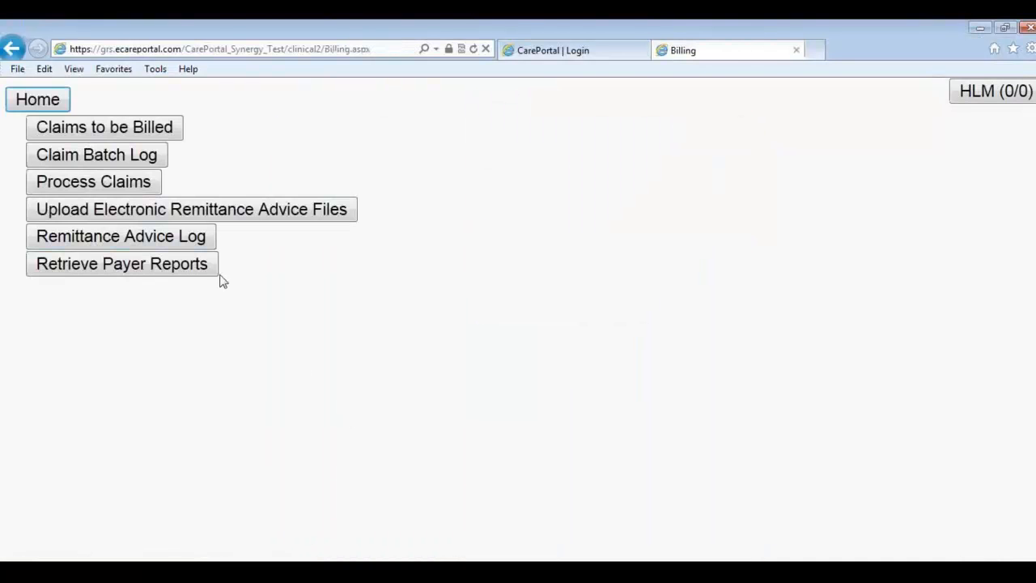
left_click(123, 135)
left_click(14, 132)
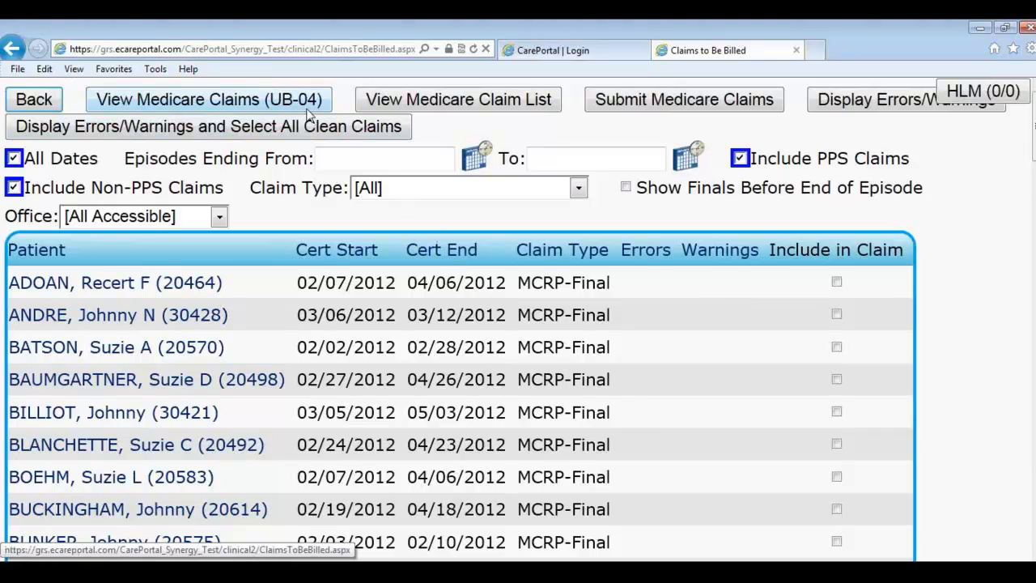
left_click_drag(1035, 291, 403, 92)
Step: Maximize the UB-04 claim form, look through it, and close it
double_click(401, 91)
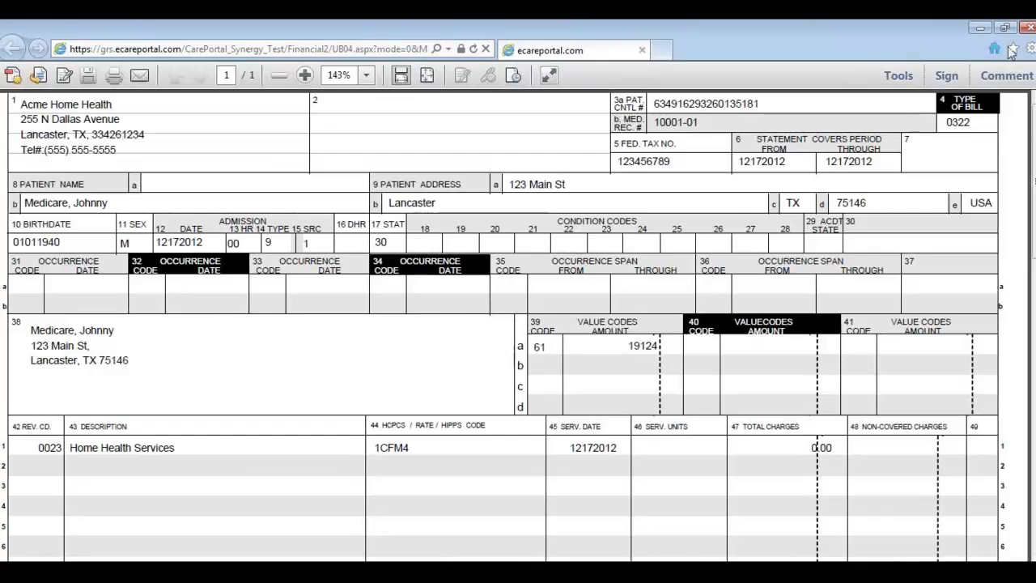
scroll(594, 329, "down", 5)
scroll(594, 328, "up", 5)
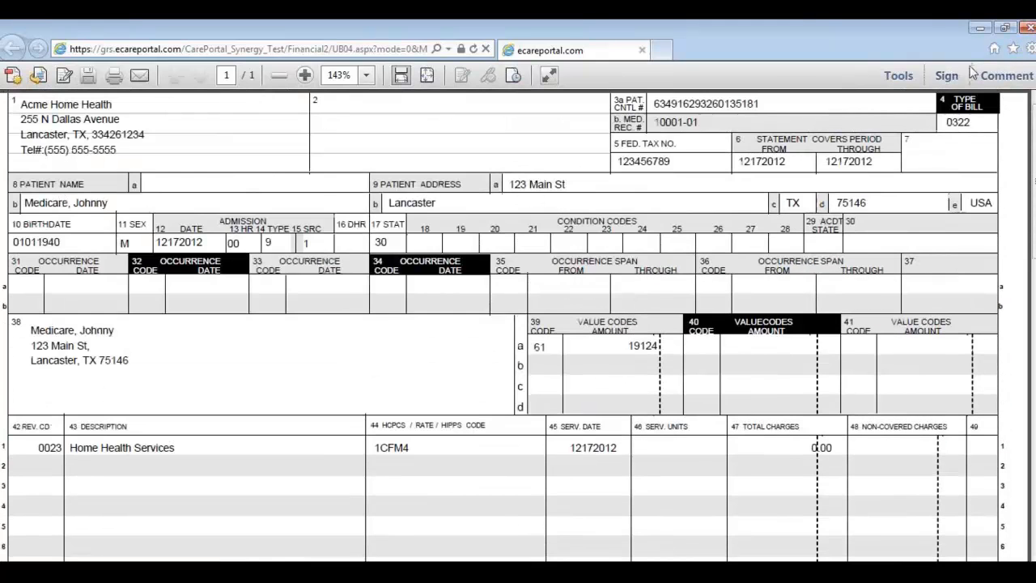
left_click(1028, 28)
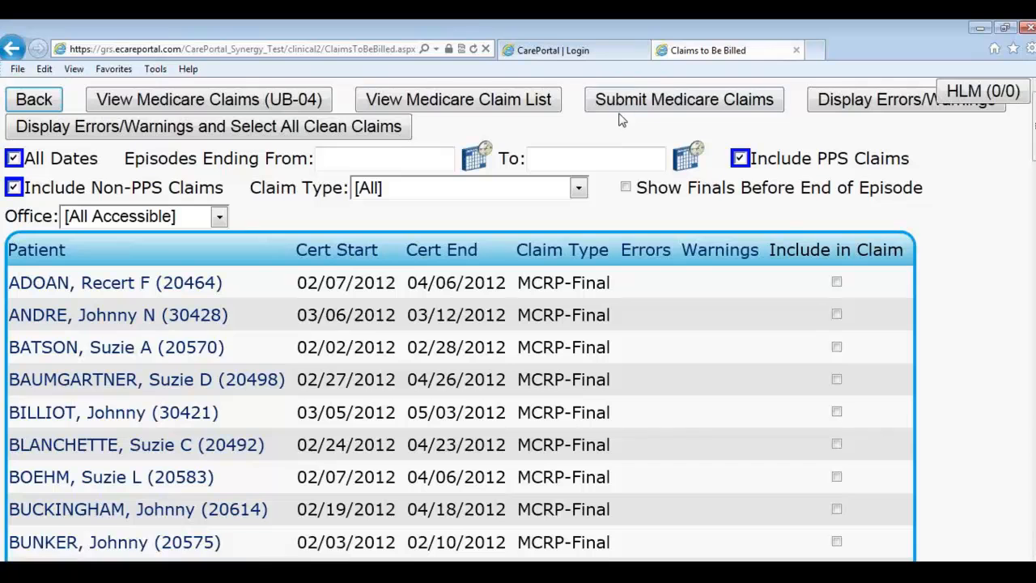
Step: Look through the MCRP-Final claims, return to the top, and go back to the Billing menu
scroll(623, 120, "down", 15)
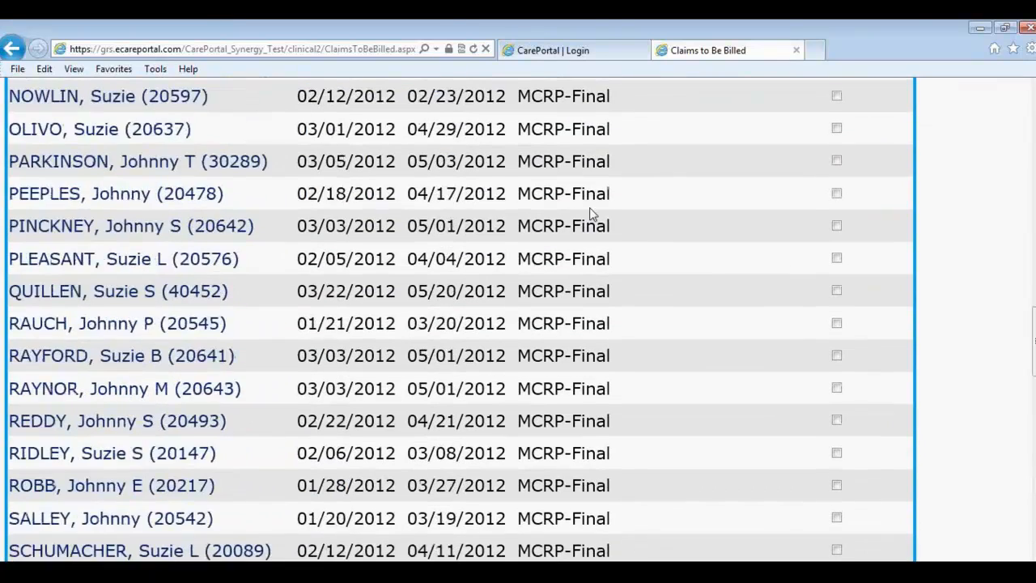
scroll(589, 207, "down", 15)
key("Home")
left_click(34, 98)
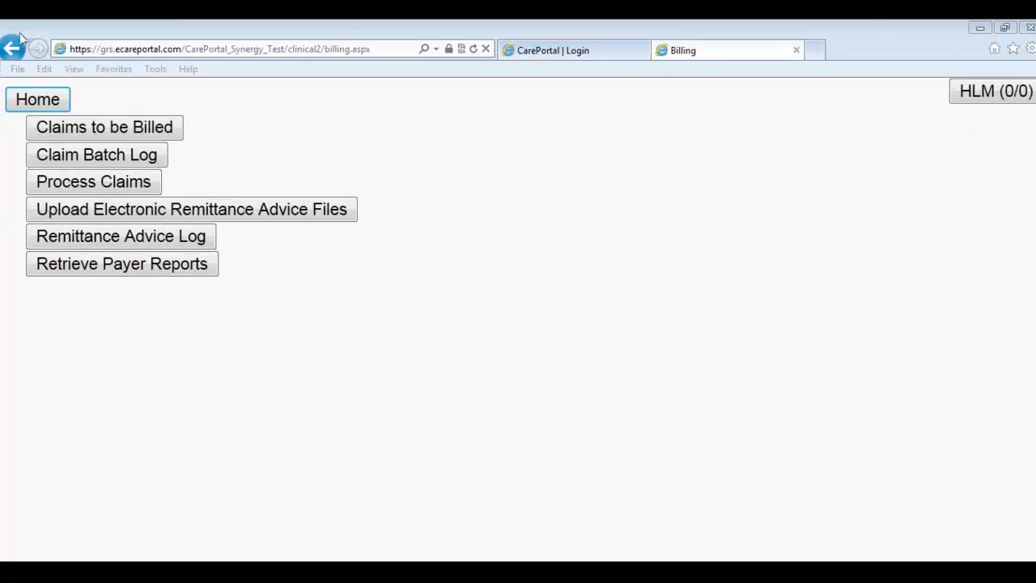
Step: Return from the Billing menu to the CarePortal home page
left_click(53, 105)
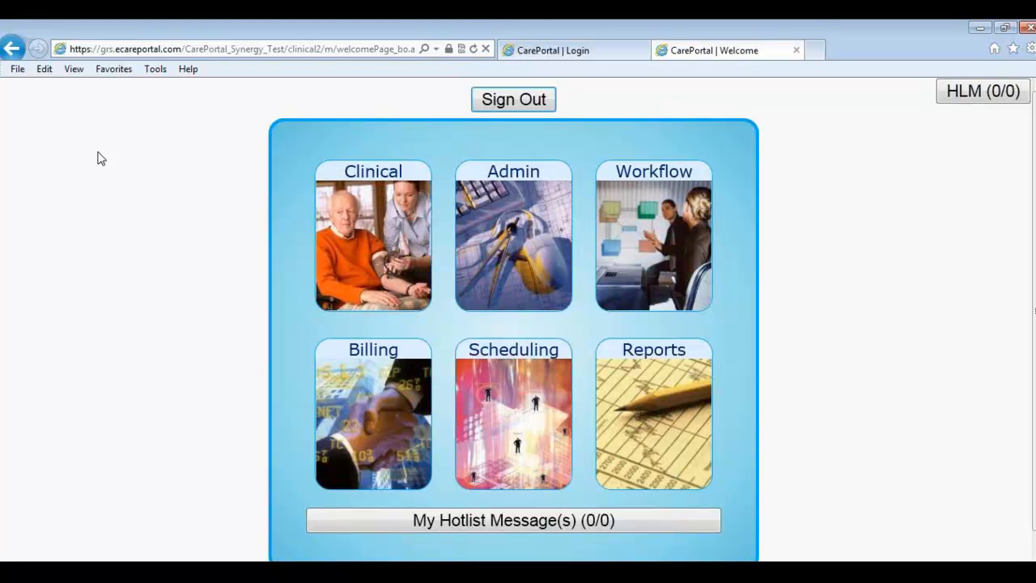
Step: Sign out of CarePortal, follow the Golden Rule Software, Inc. link, and open its Help Desk
left_click(503, 106)
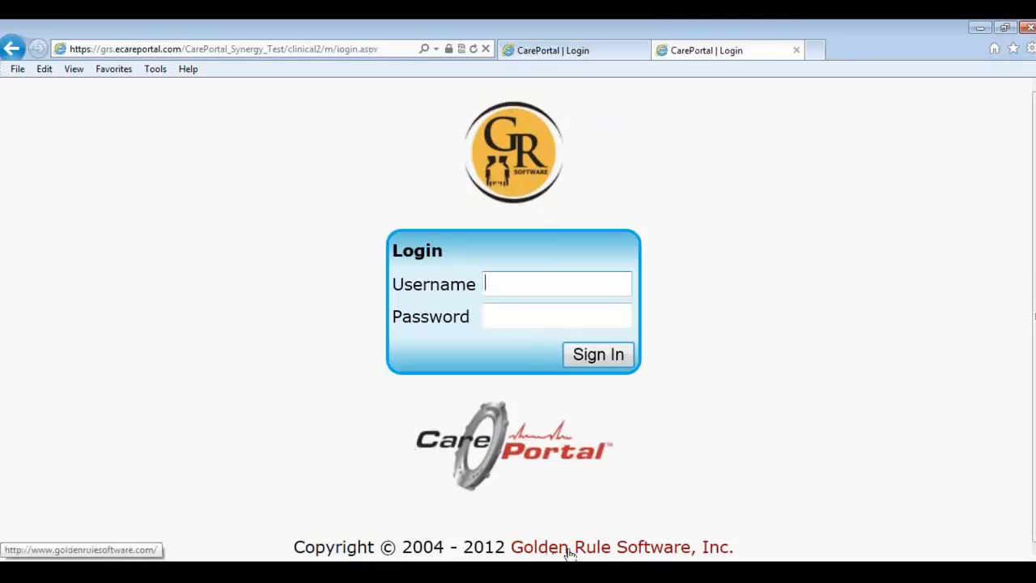
left_click(543, 550)
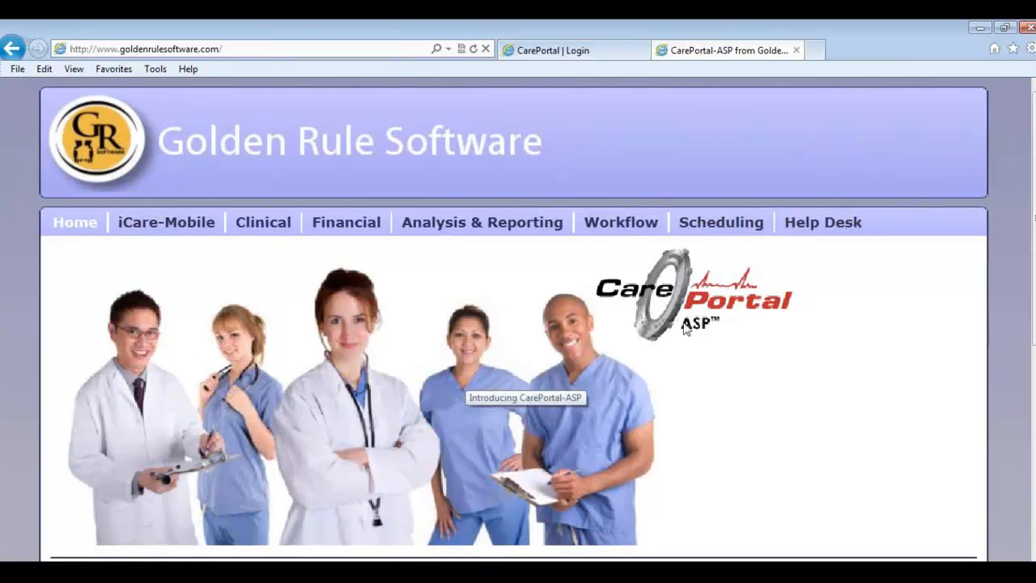
left_click(806, 227)
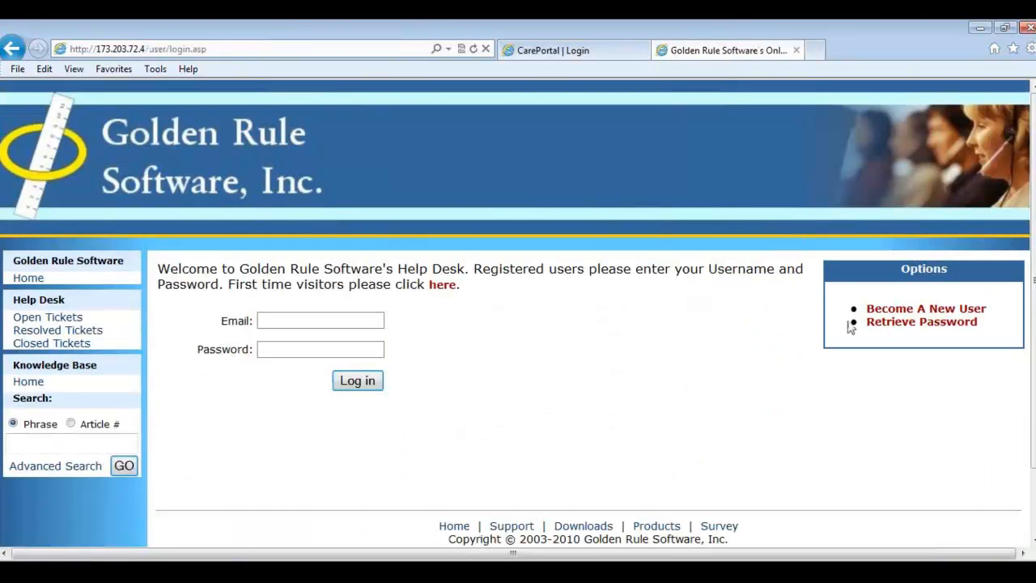
left_click(908, 315)
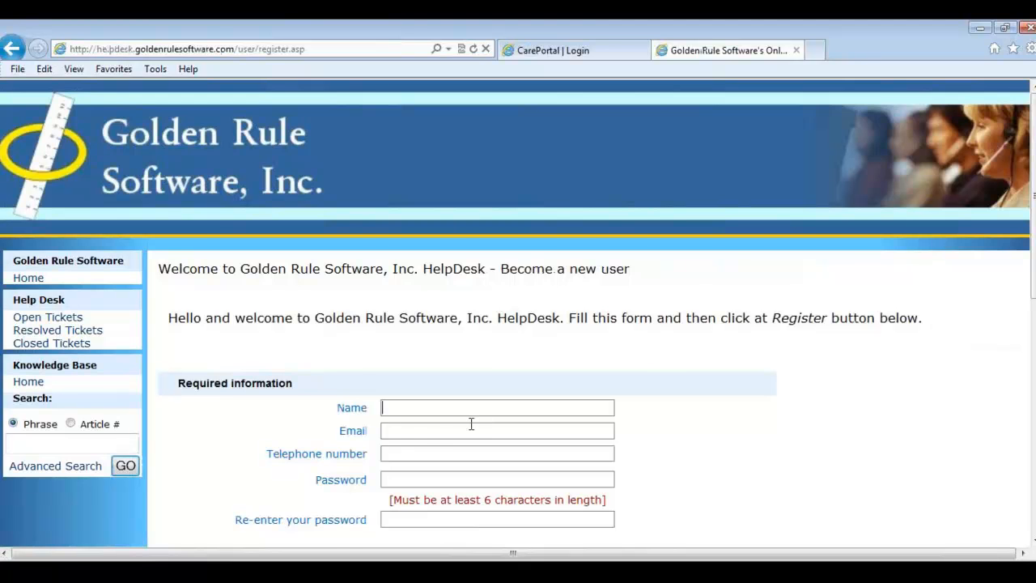
scroll(430, 446, "down", 1)
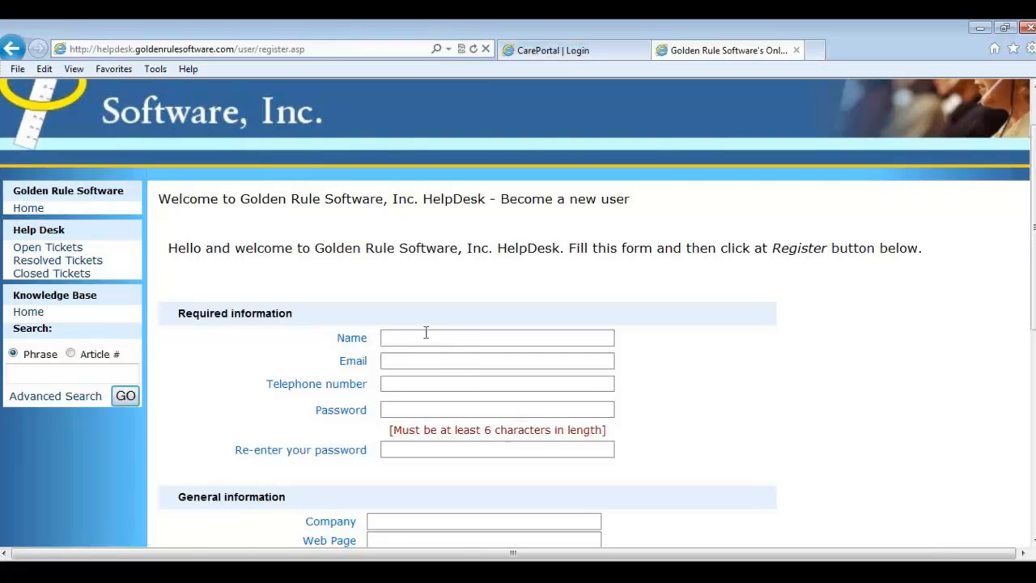
scroll(520, 441, "down", 1)
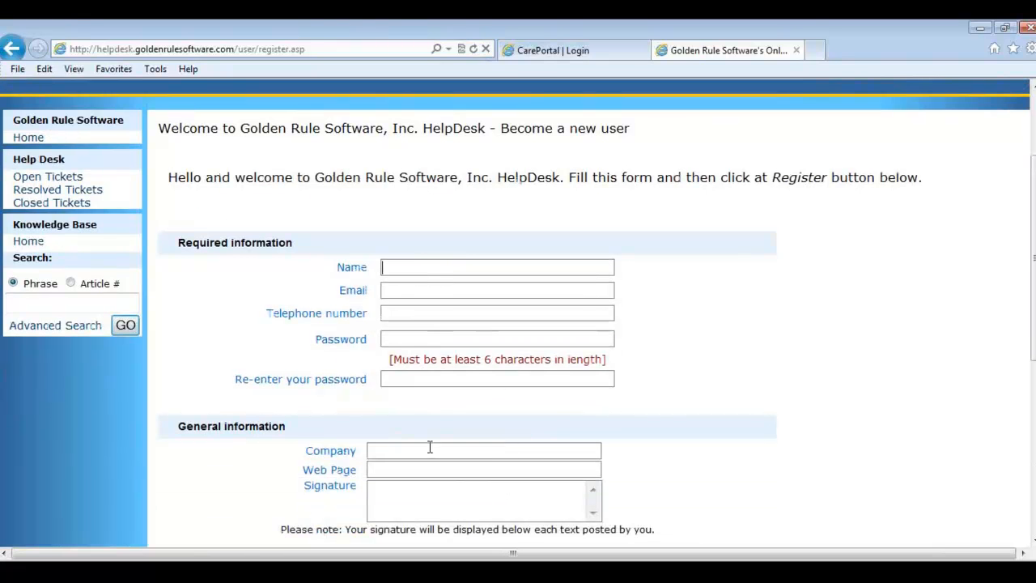
scroll(375, 502, "down", 2)
scroll(369, 438, "down", 2)
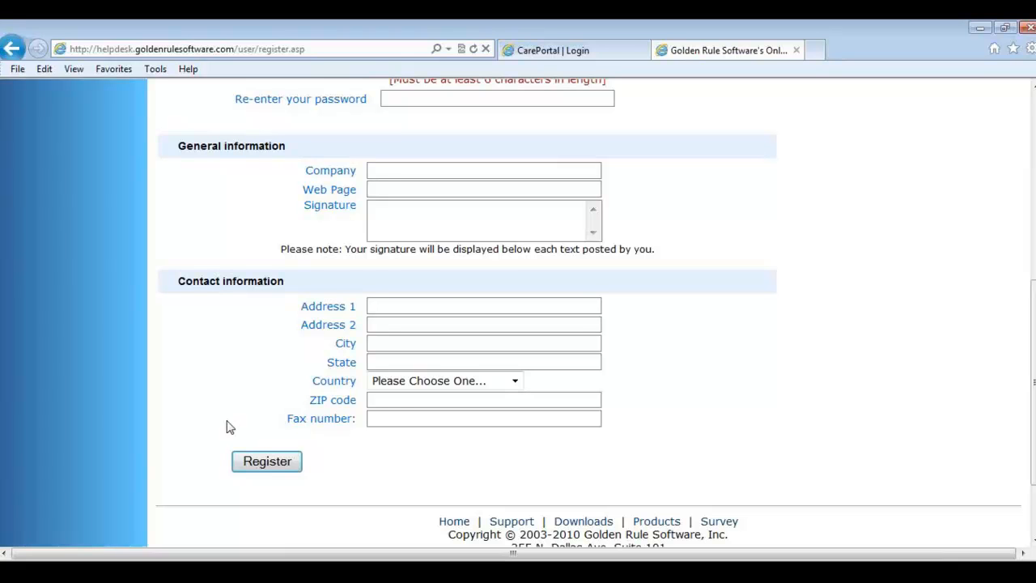
scroll(227, 429, "up", 1)
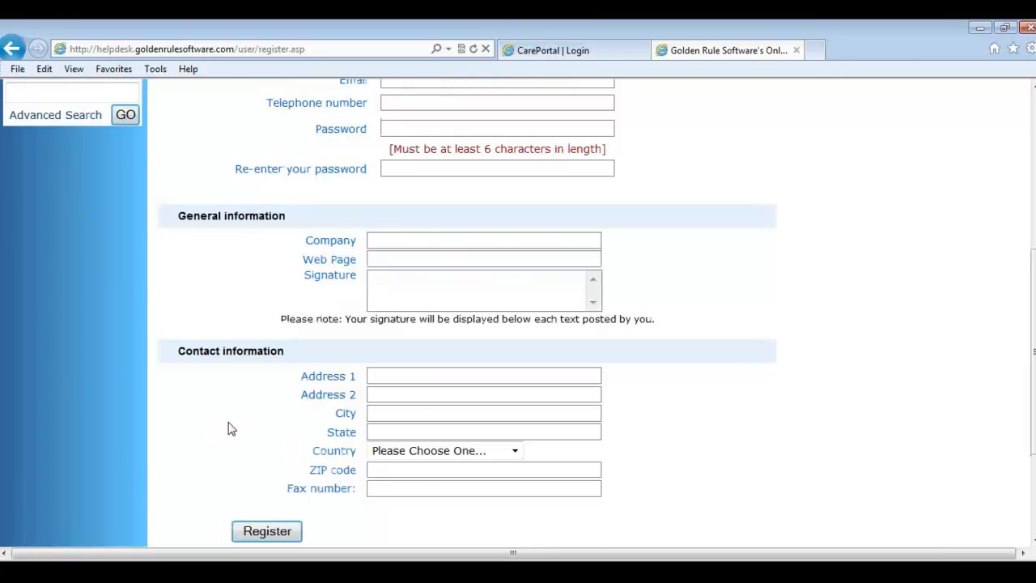
right_click(216, 288)
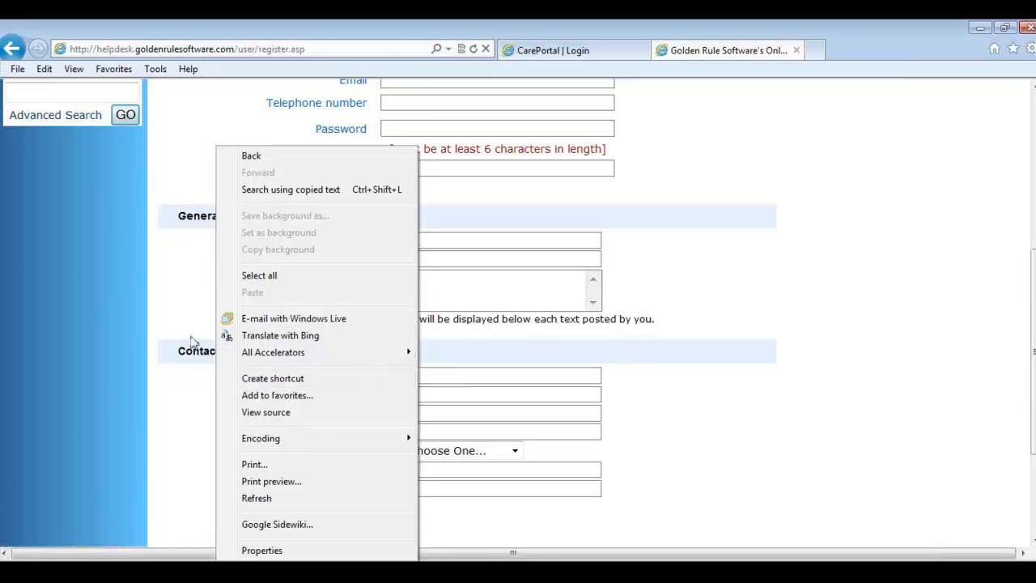
left_click(171, 318)
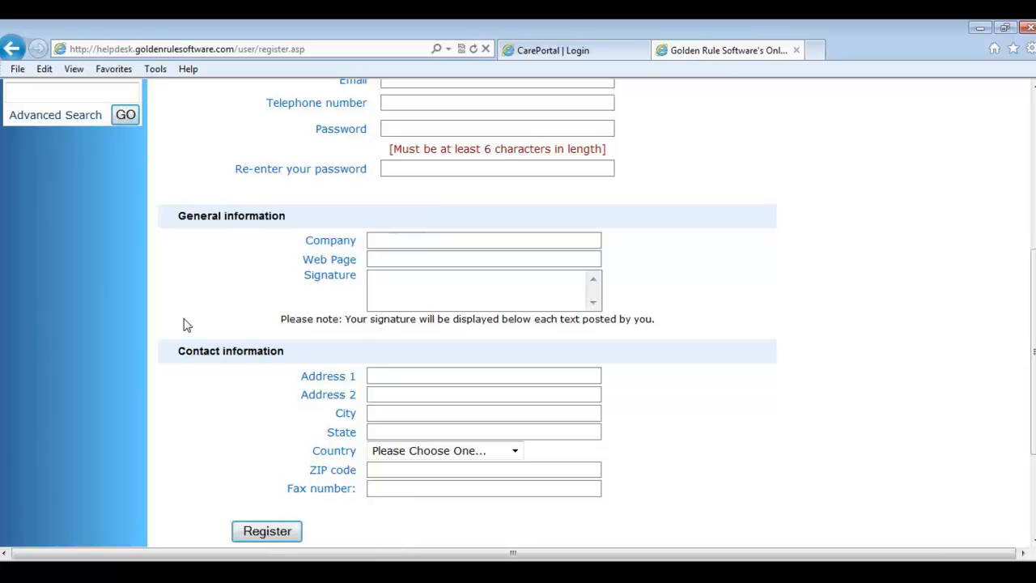
scroll(666, 275, "up", 5)
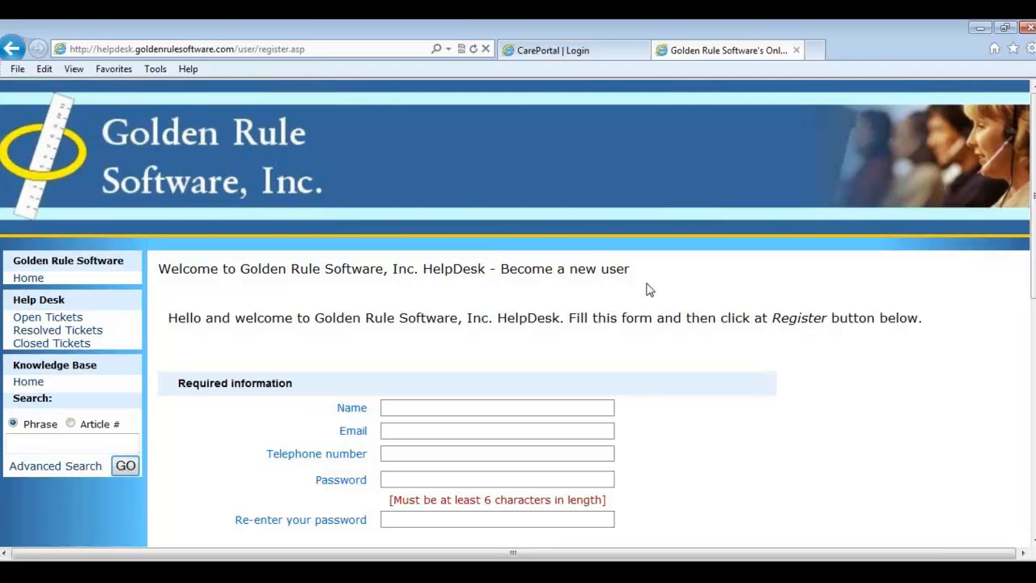